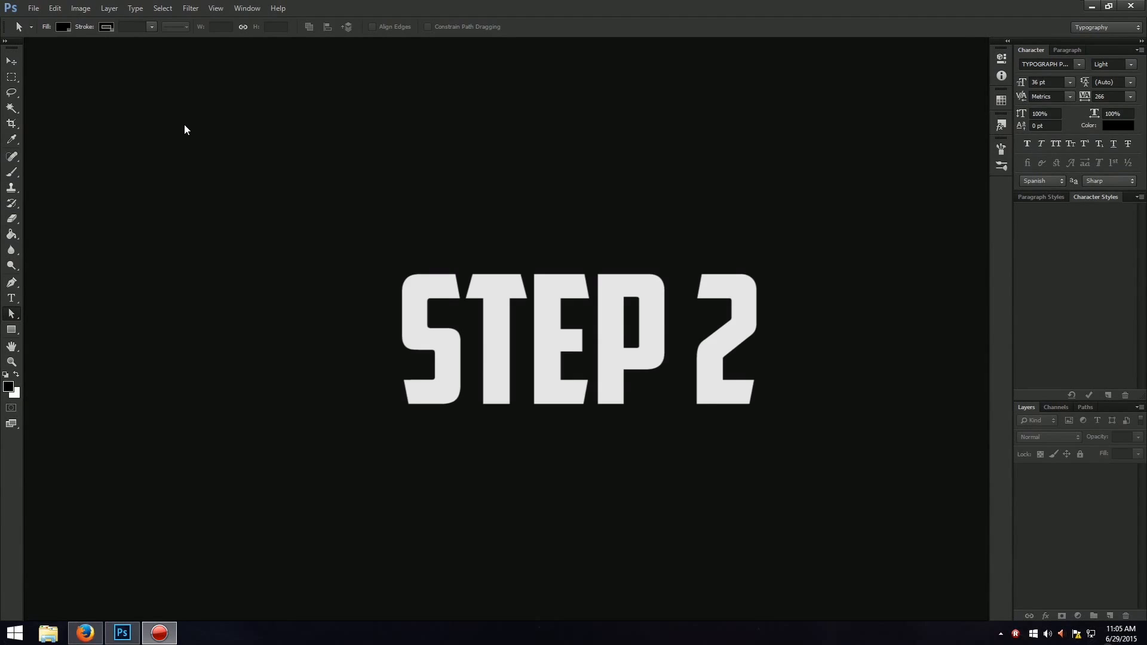
Create a new 1920 by 1080 pixel RGB document at 300 pixels/inch with the background color as its contents.
click(34, 8)
click(45, 21)
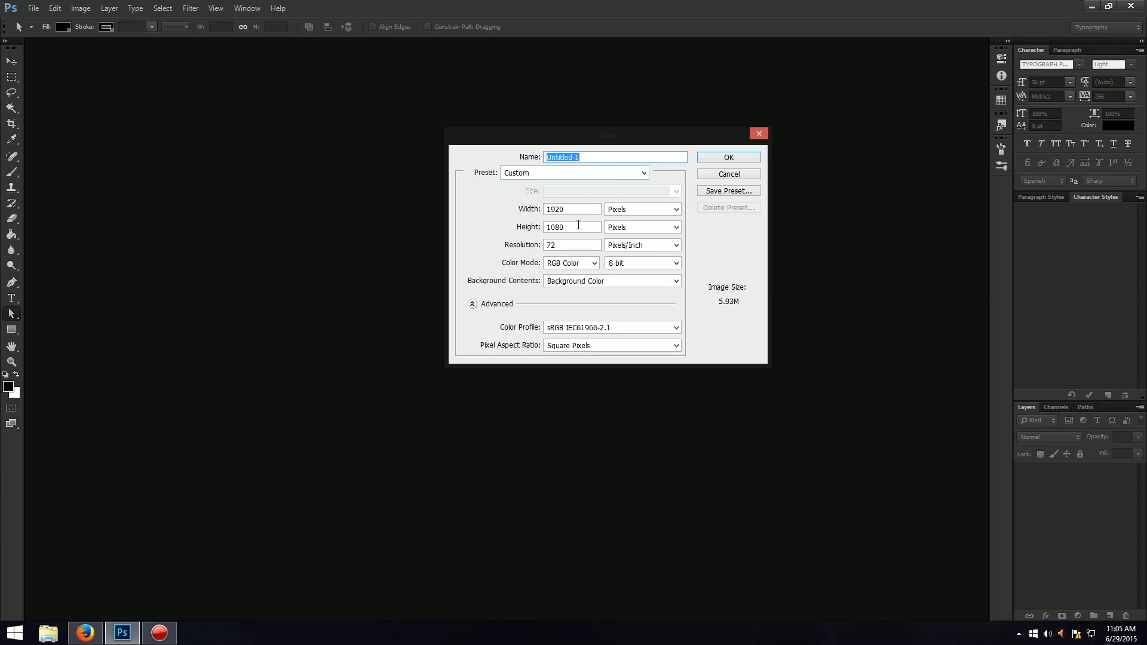
double_click(559, 247)
text(300)
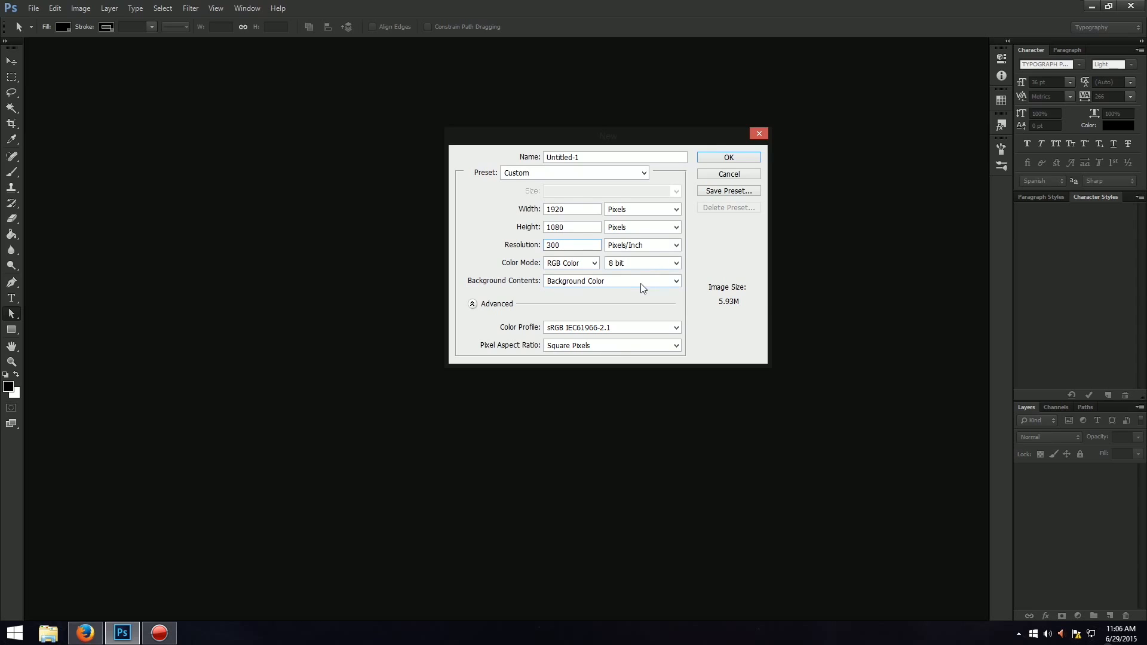
click(712, 155)
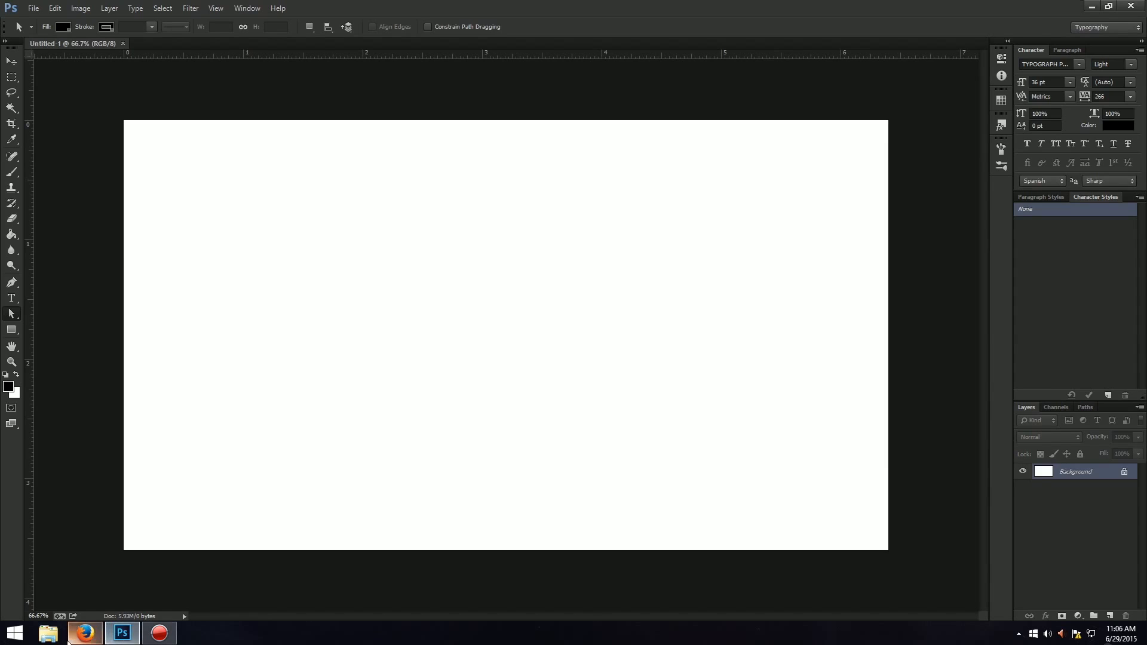
right_click(83, 638)
click(524, 4)
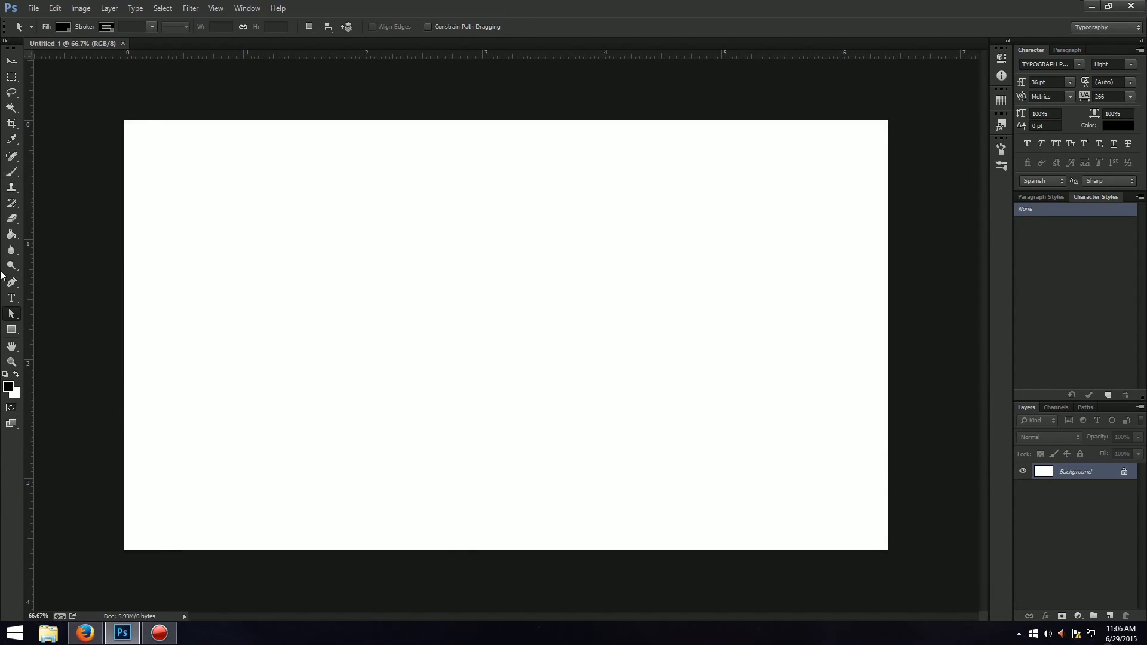
click(11, 332)
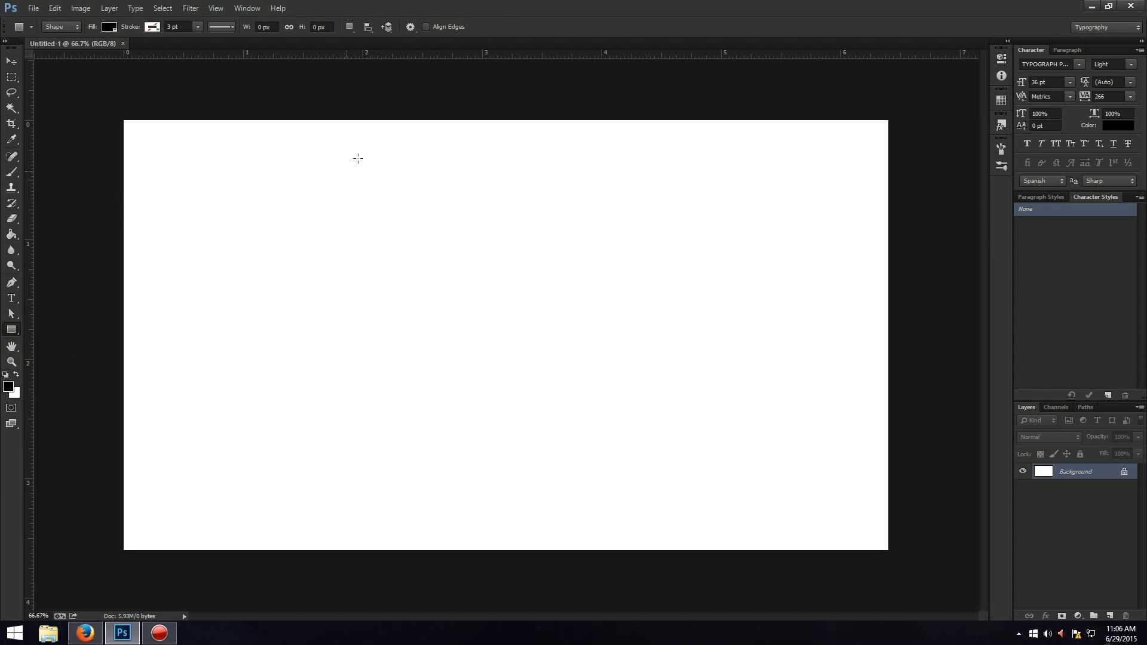
drag(358, 158, 658, 236)
key(ctrl+z)
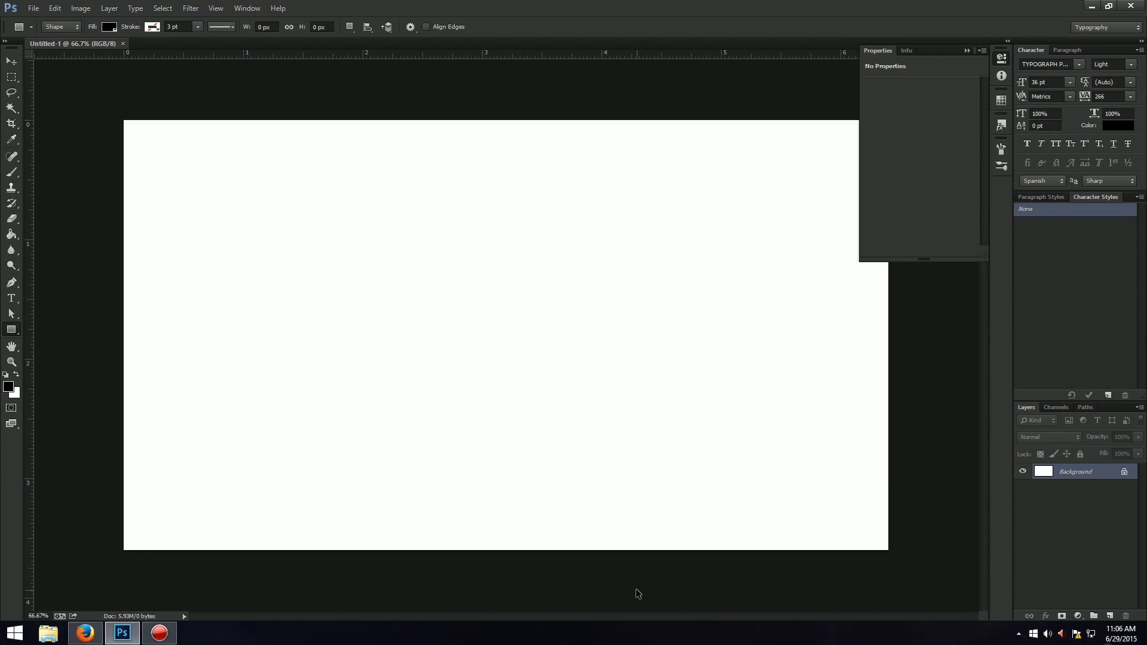
Paste the captured image of the full screen as a new layer and collapse the Properties panel.
key(ctrl+v)
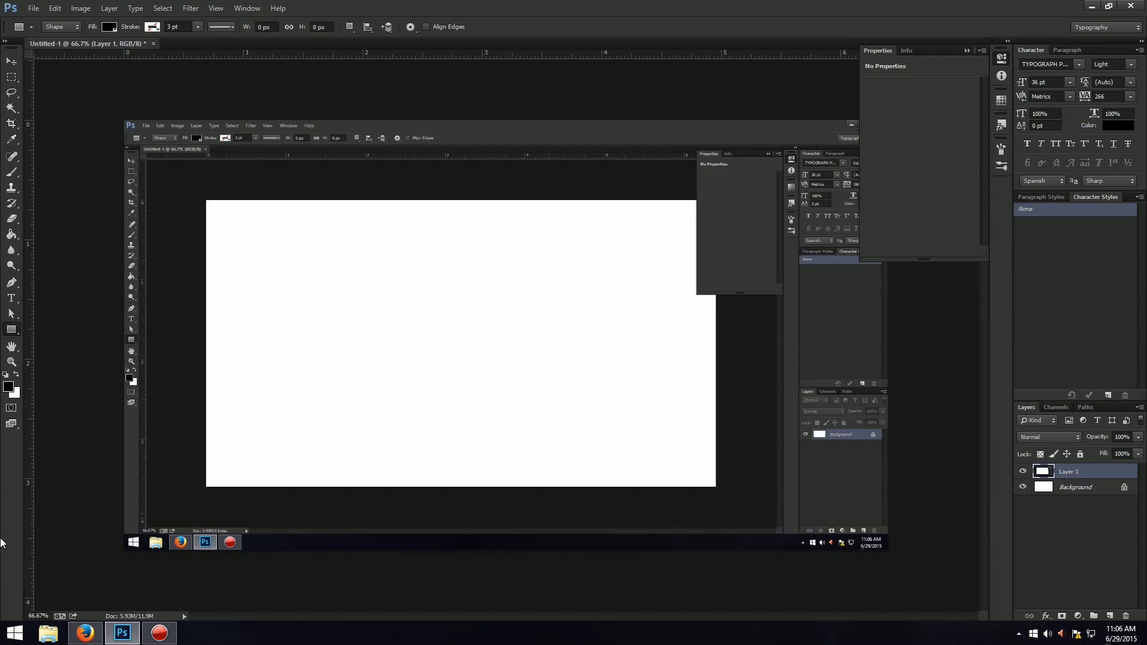
scroll(550, 455, up, 2)
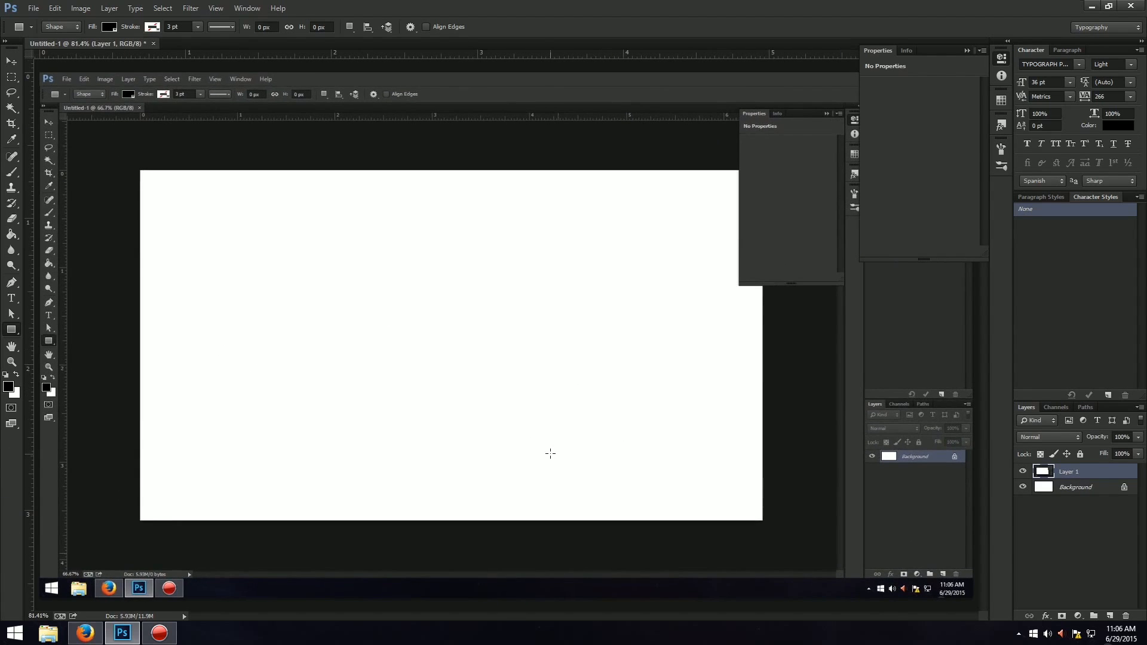
click(964, 51)
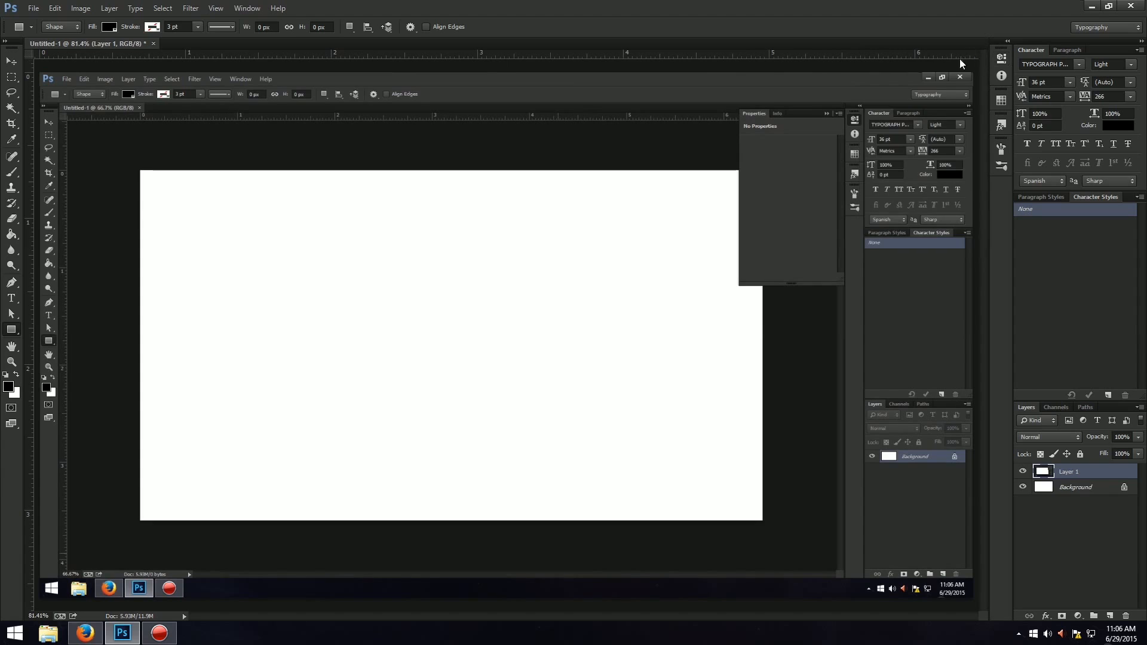
scroll(51, 577, down, 2)
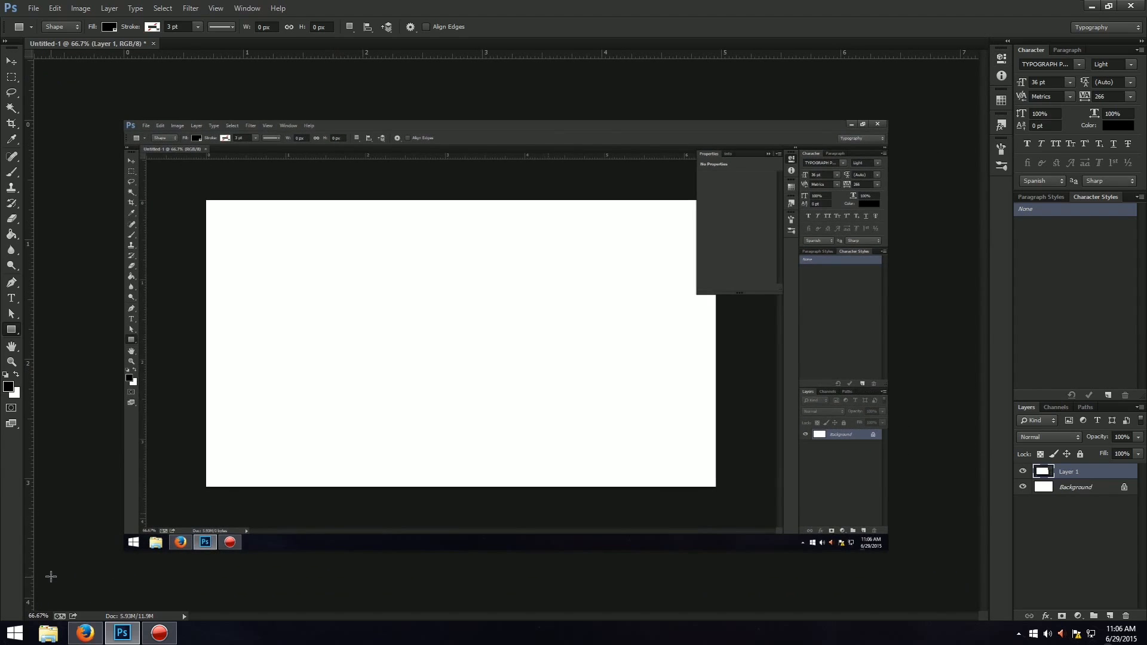
Capture a screenshot of the empty desktop with its icons and taskbar, and paste it into the document as a new layer.
click(1093, 6)
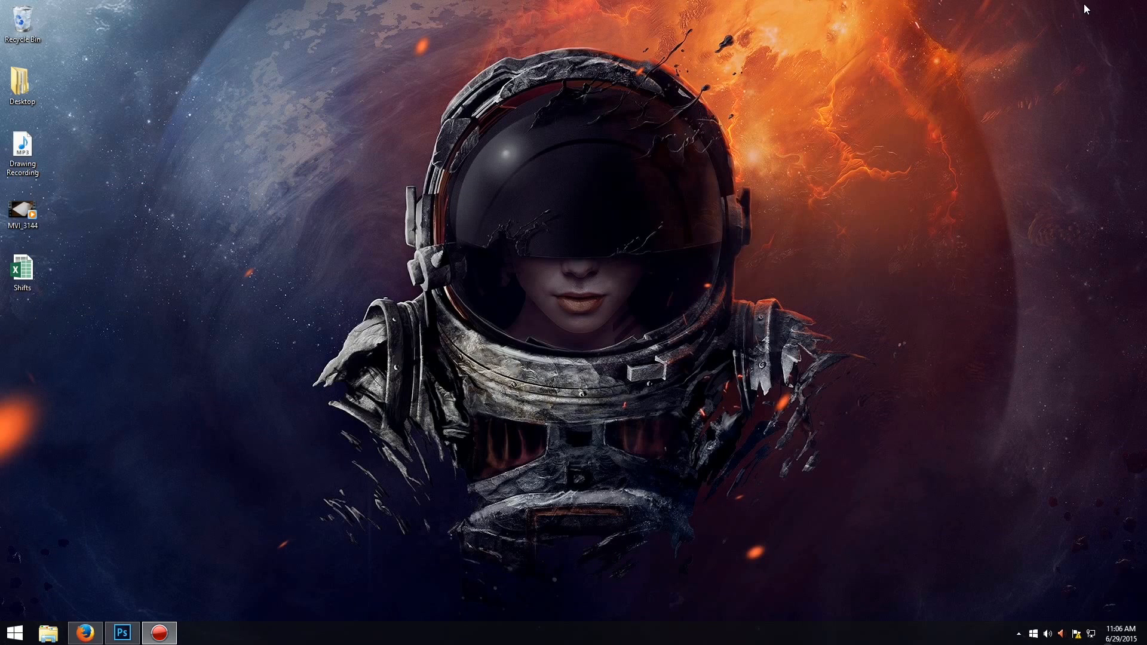
key(alt+Tab)
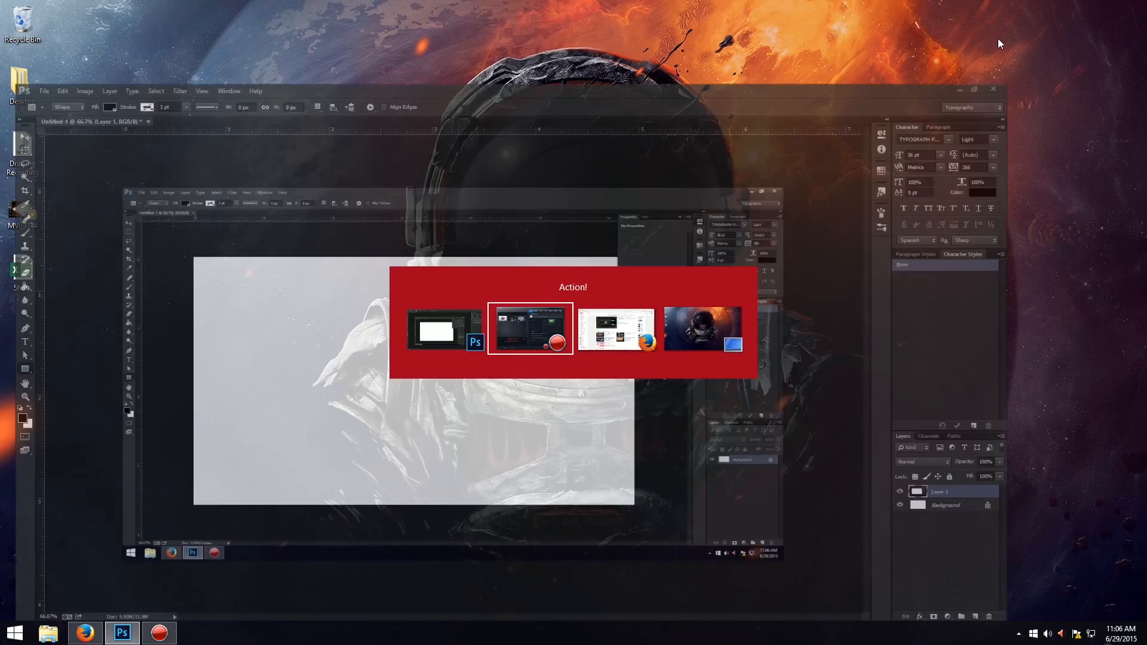
key(alt+Tab)
key(alt+Tab)
key(alt+Tab)
key(alt+Tab)
key(alt+Tab)
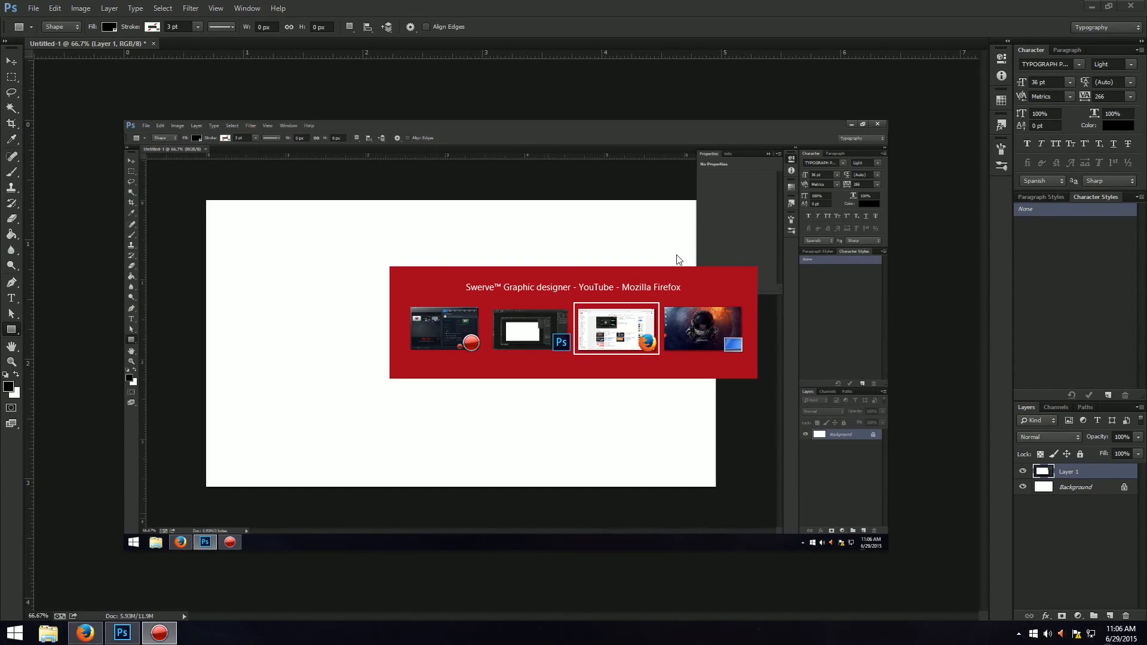
key(ctrl+v)
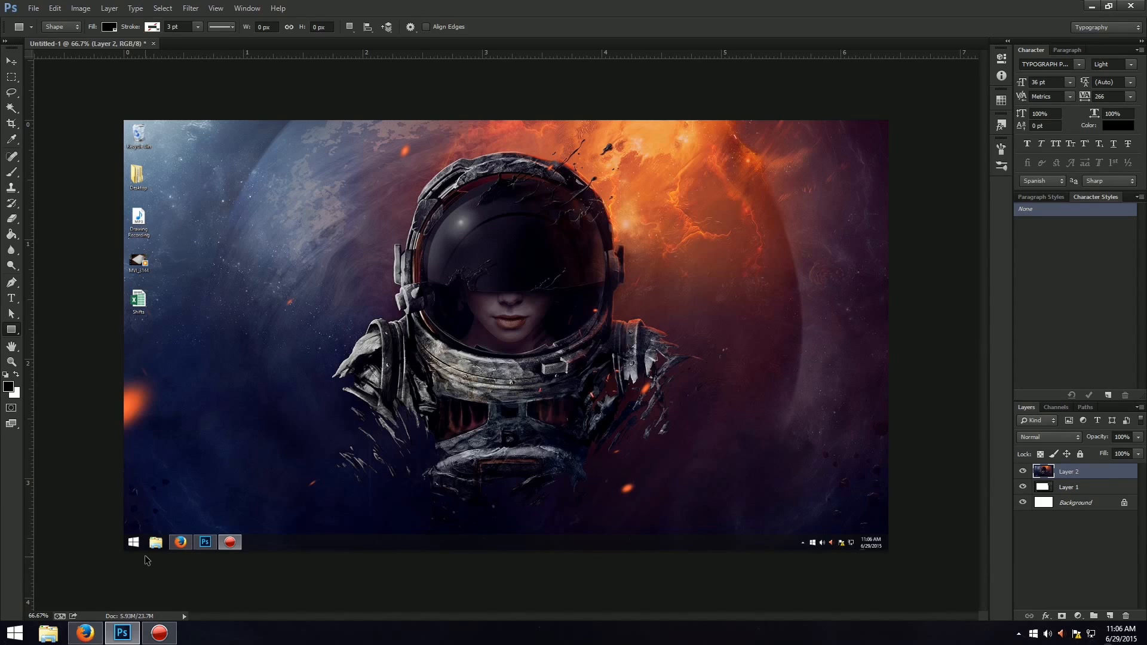
key(ctrl+plus)
key(ctrl+0)
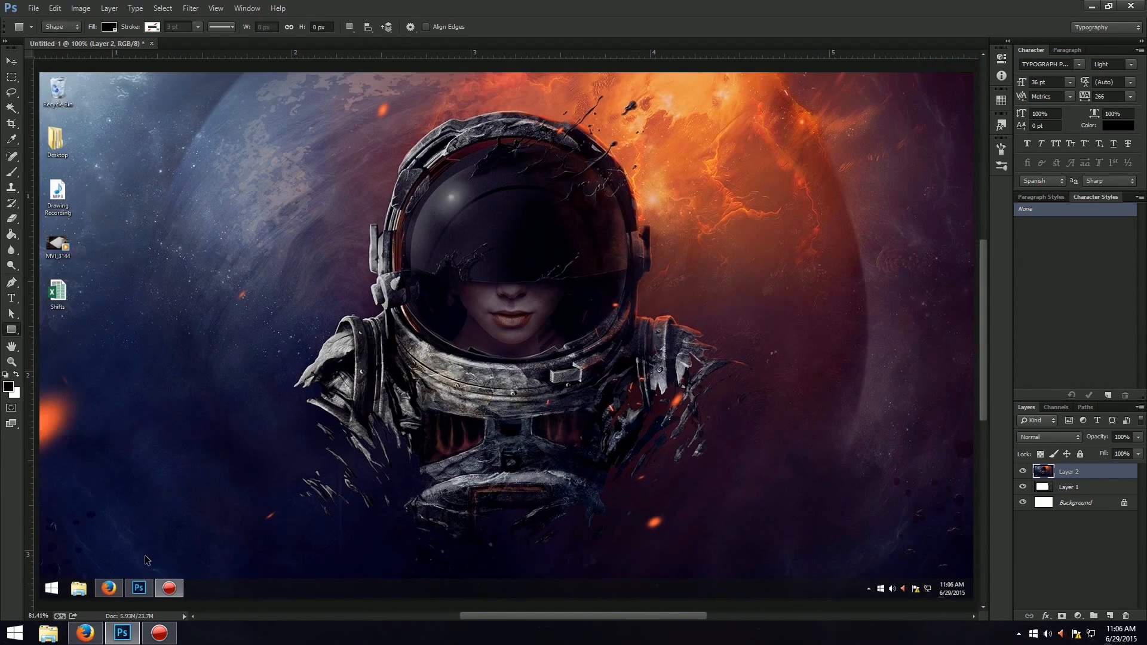
drag(37, 603, 595, 530)
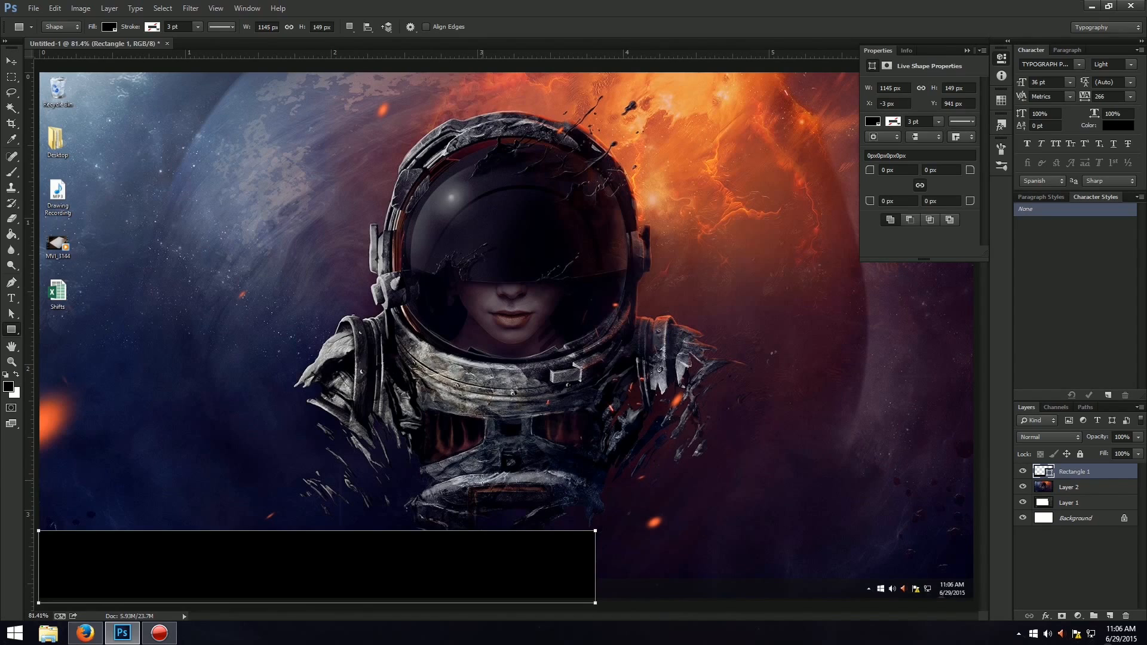
key(ctrl+z)
Rename the desktop screenshot layer "Screen shot" and delete the Layer 1 beneath it.
click(12, 76)
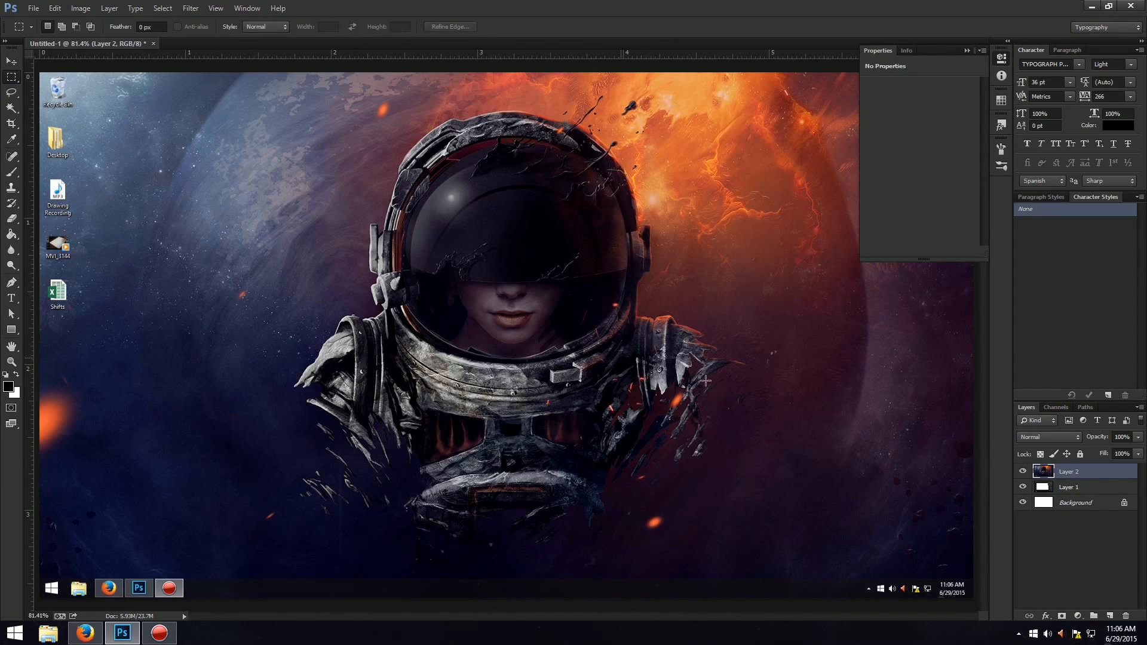
double_click(1074, 471)
text(Screen shot)
key(Return)
click(1083, 497)
click(1083, 491)
key(Delete)
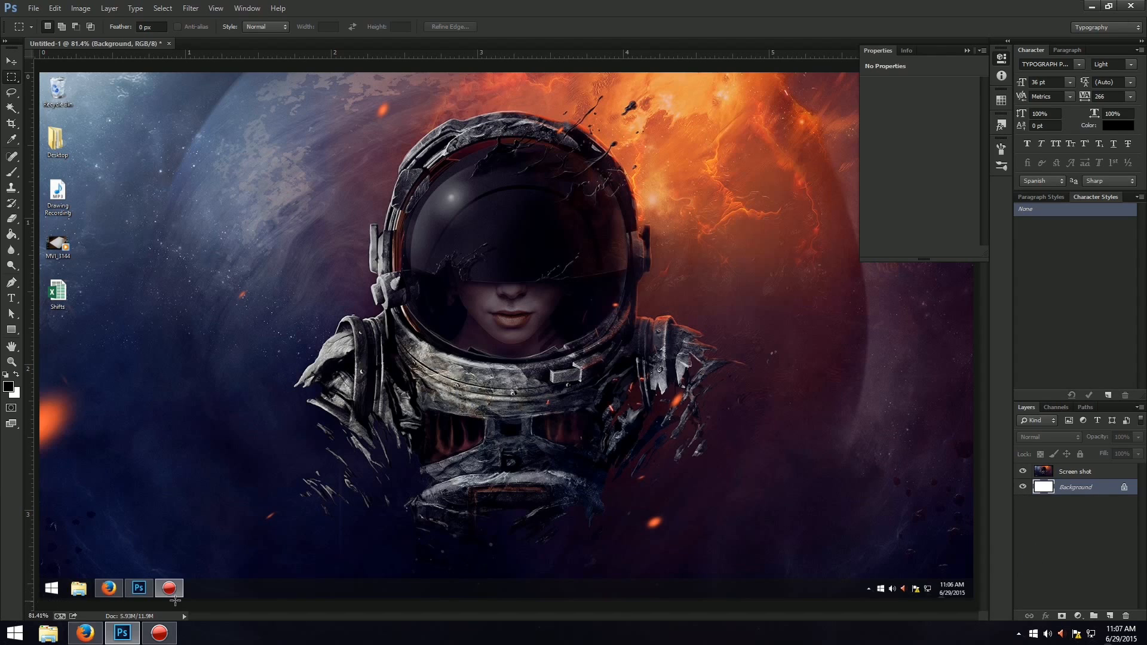
Add a new layer above the Screen shot layer and make a rectangular selection covering the full-width taskbar strip in the image.
key(alt+bracketright)
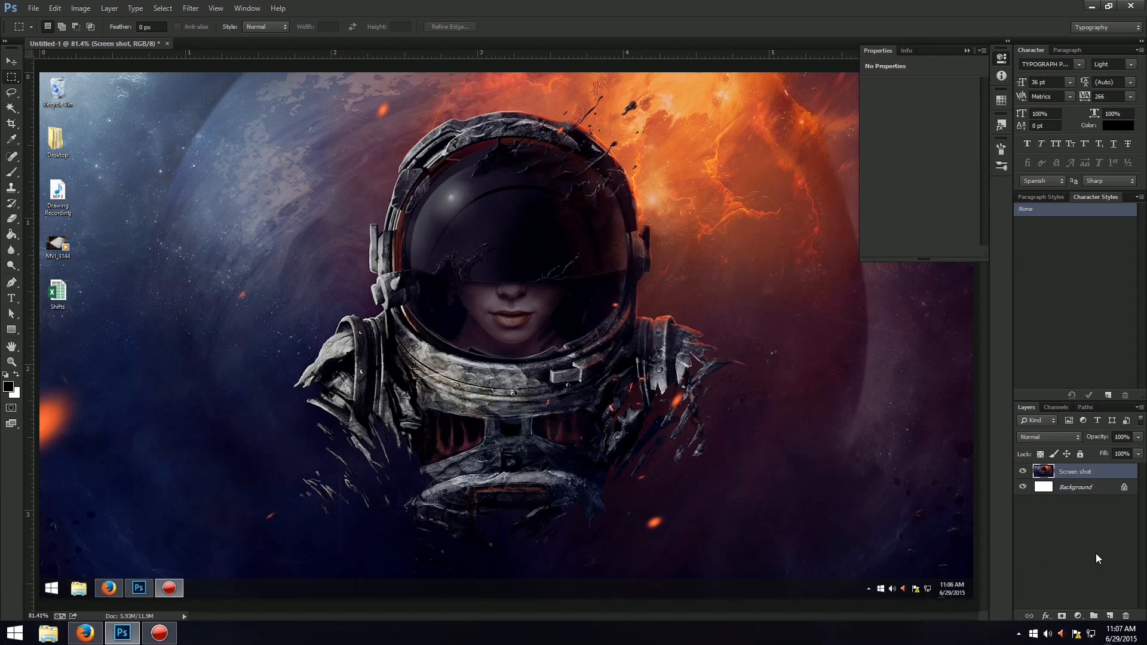
key(ctrl+shift+n)
key(Return)
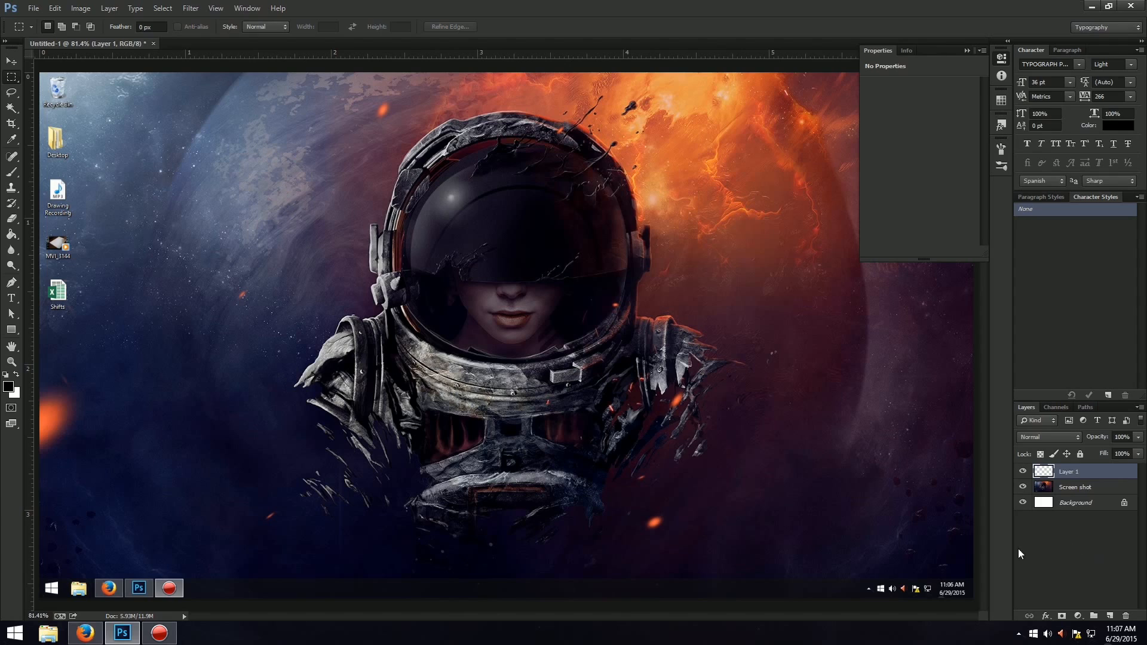
drag(35, 600, 1016, 579)
key(ctrl+plus)
key(ctrl+plus)
scroll(718, 257, down, 2)
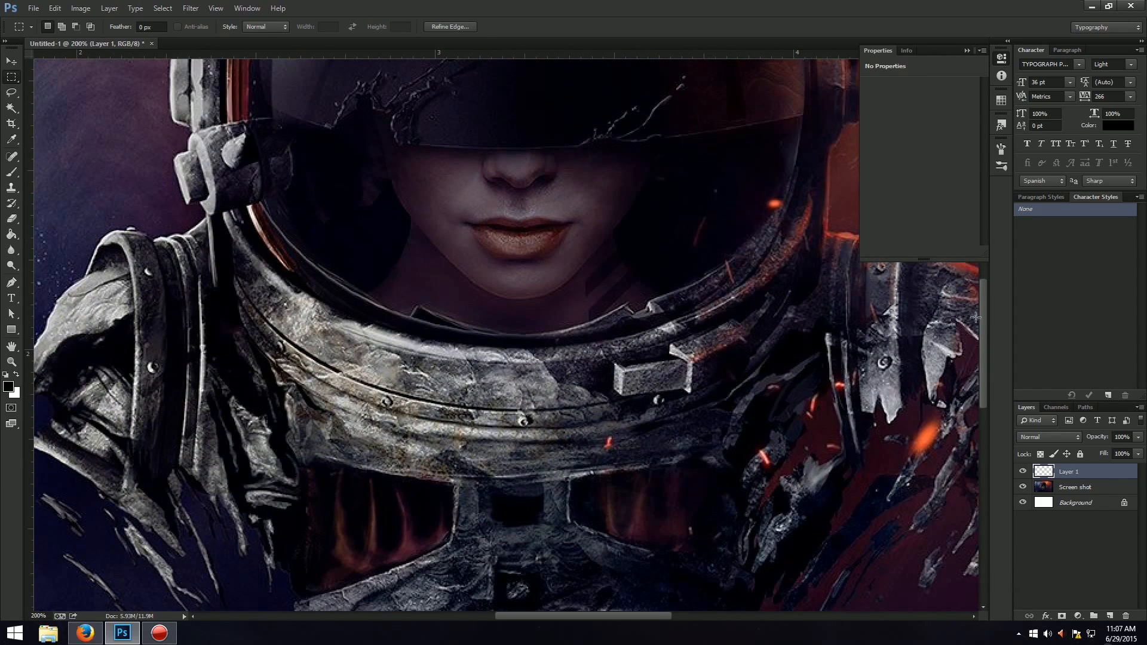
drag(981, 317, 979, 432)
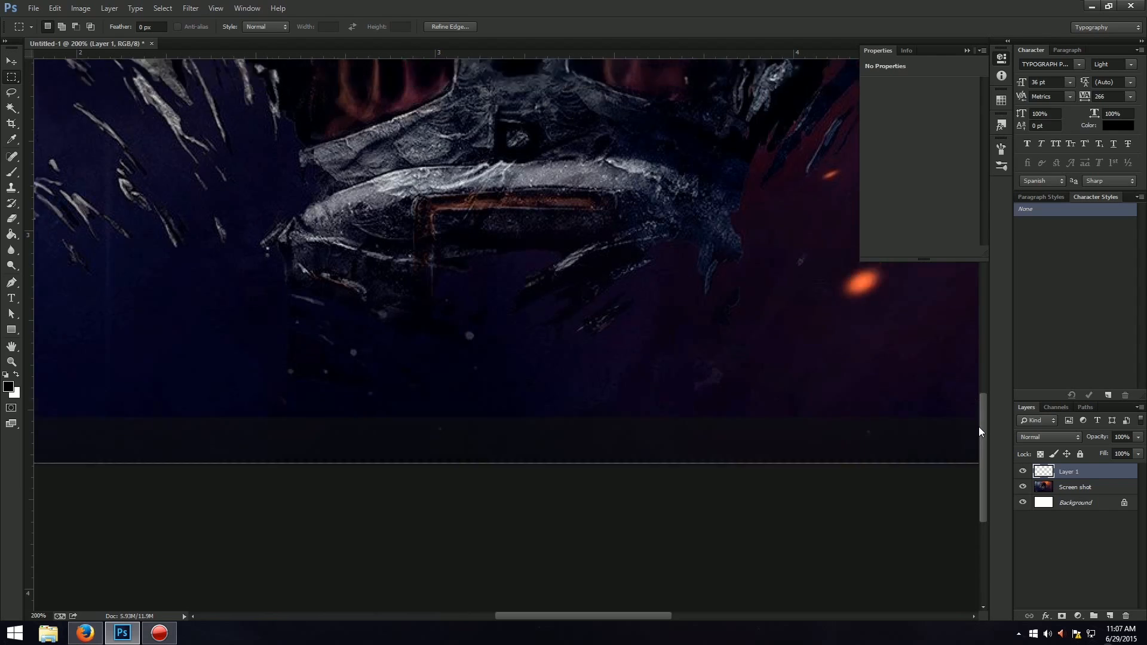
key(ctrl+0)
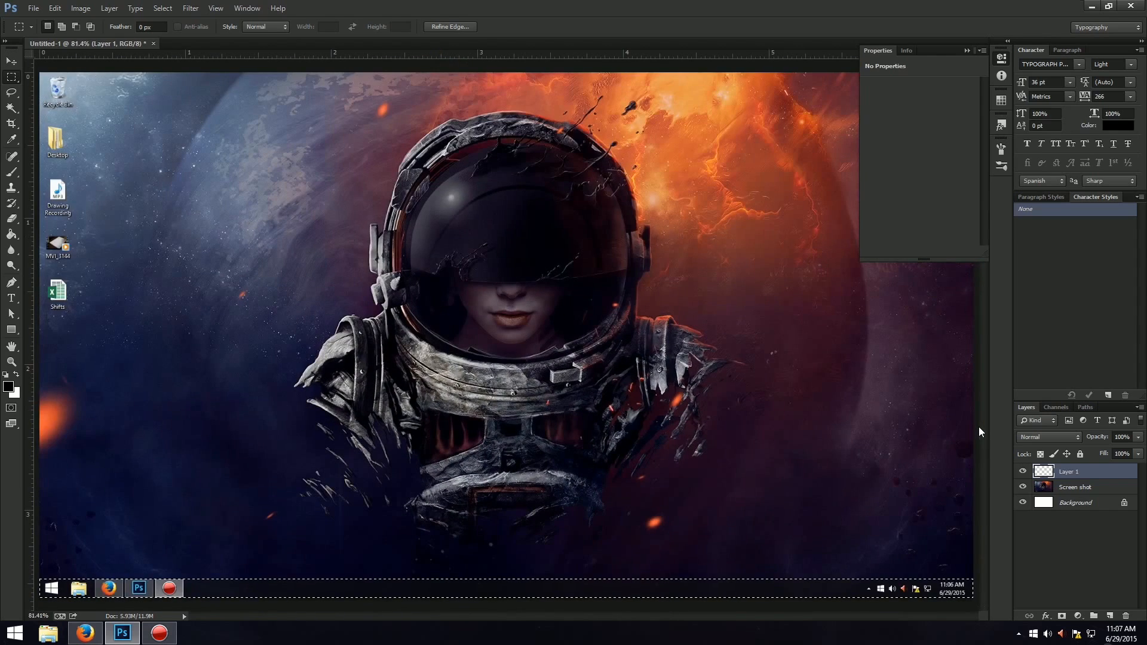
Fill the taskbar selection with white using the Paint Bucket and clear the selection.
click(15, 374)
key(g)
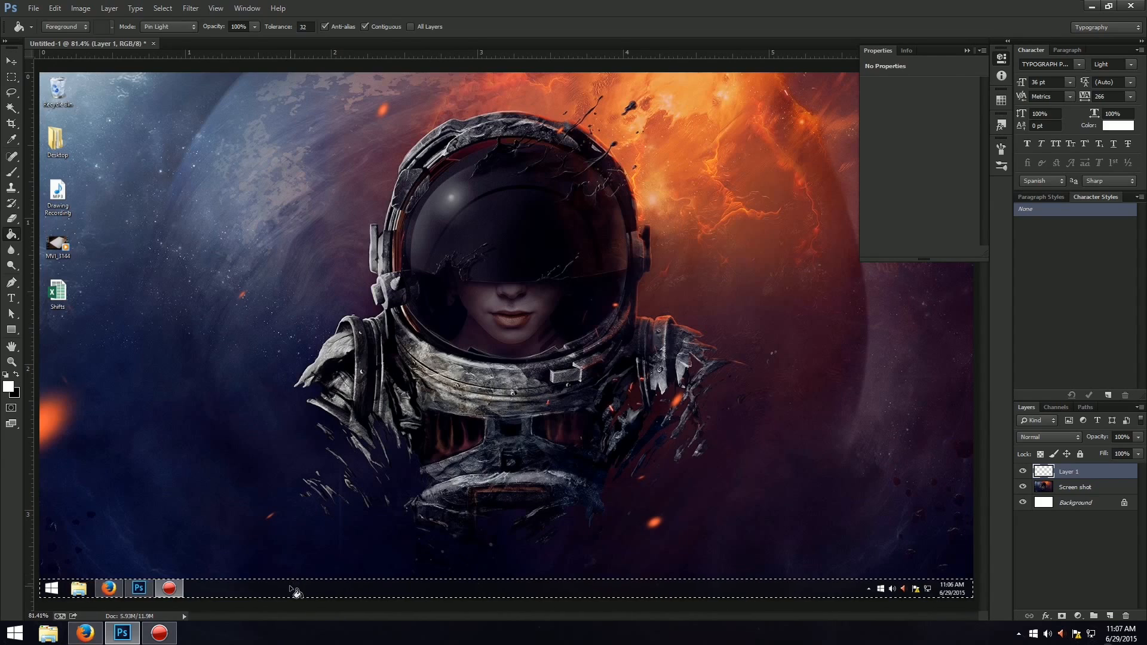
click(294, 592)
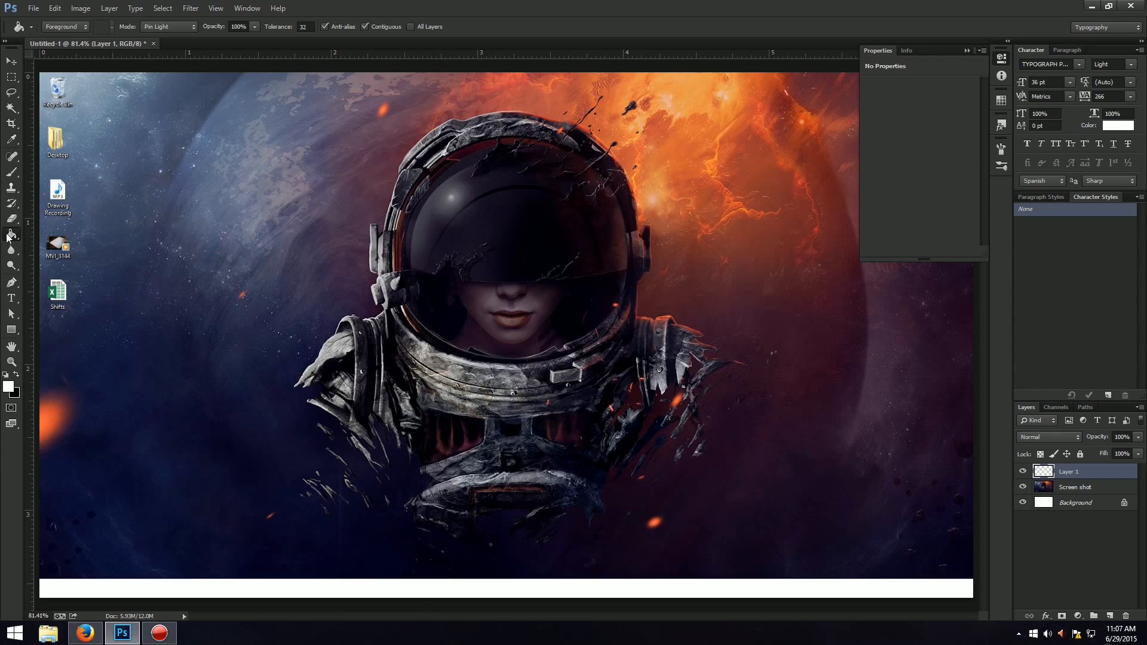
Add a new layer named "\" and fill a square selection over the helmet visor with white.
click(11, 76)
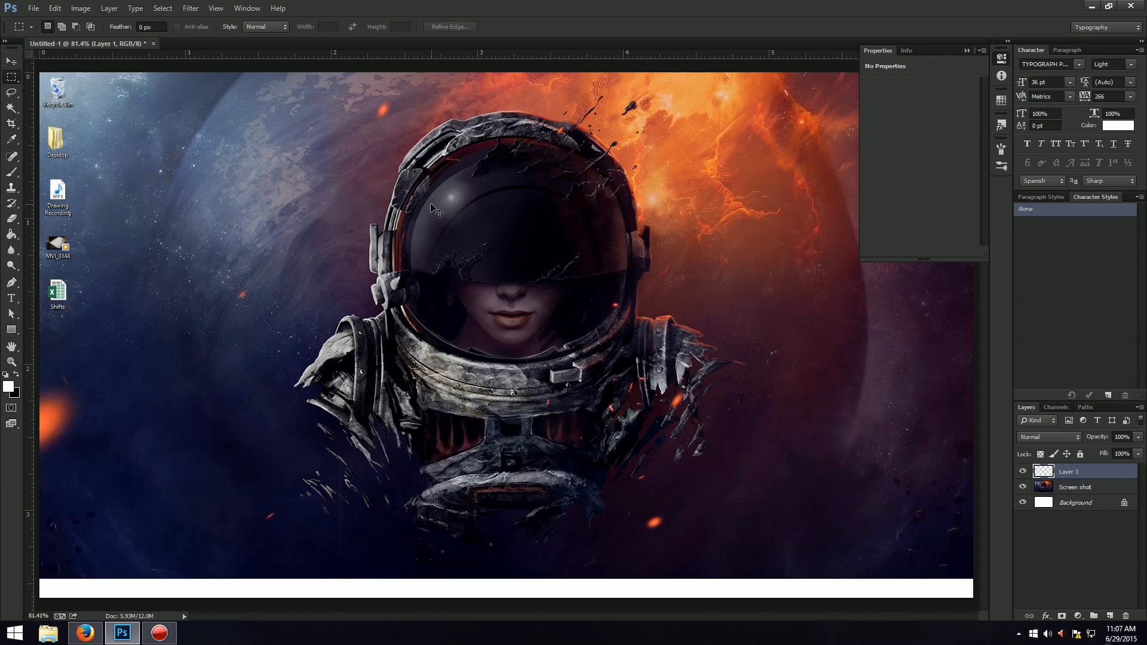
key(ctrl+shift+n)
text(\)
key(Return)
drag(420, 228, 532, 301)
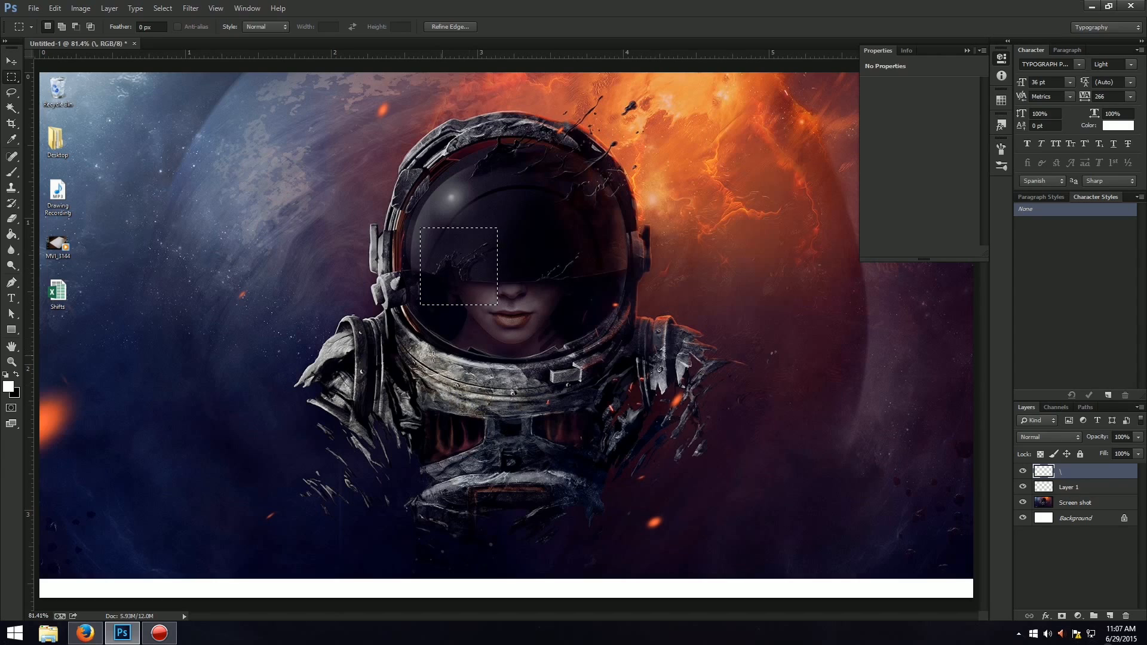
key(g)
click(465, 277)
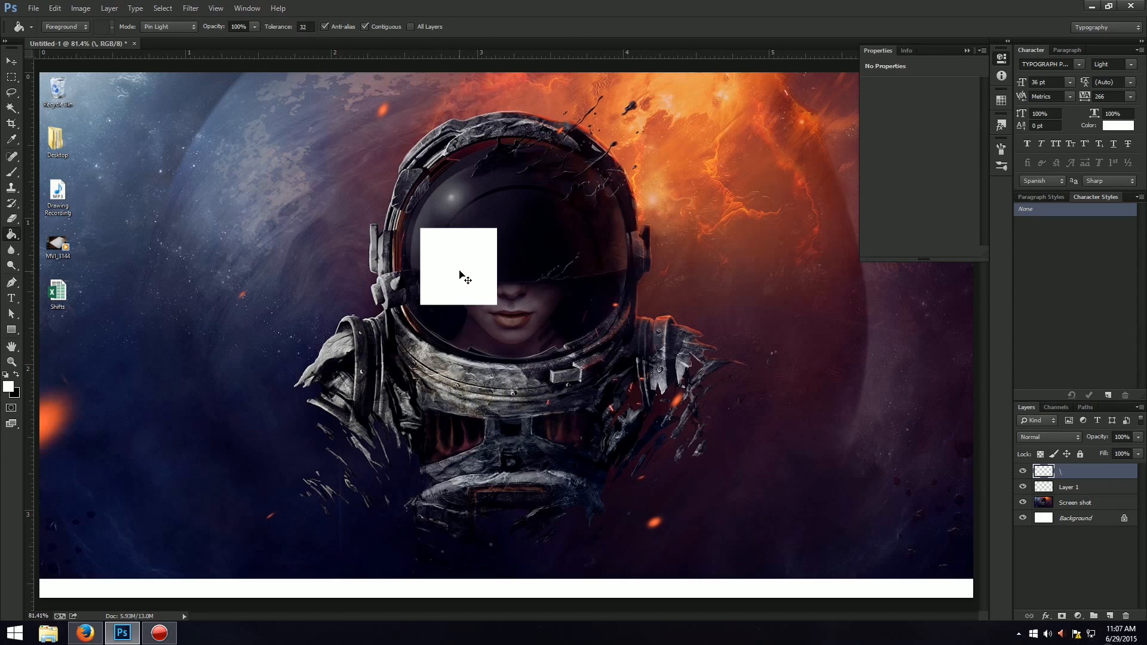
Move the white square into the lower-right corner of the canvas, overlapping the end of the white taskbar strip.
key(ctrl+t)
mouse_move(466, 277)
mouse_down()
mouse_move(481, 298)
mouse_move(942, 572)
mouse_up()
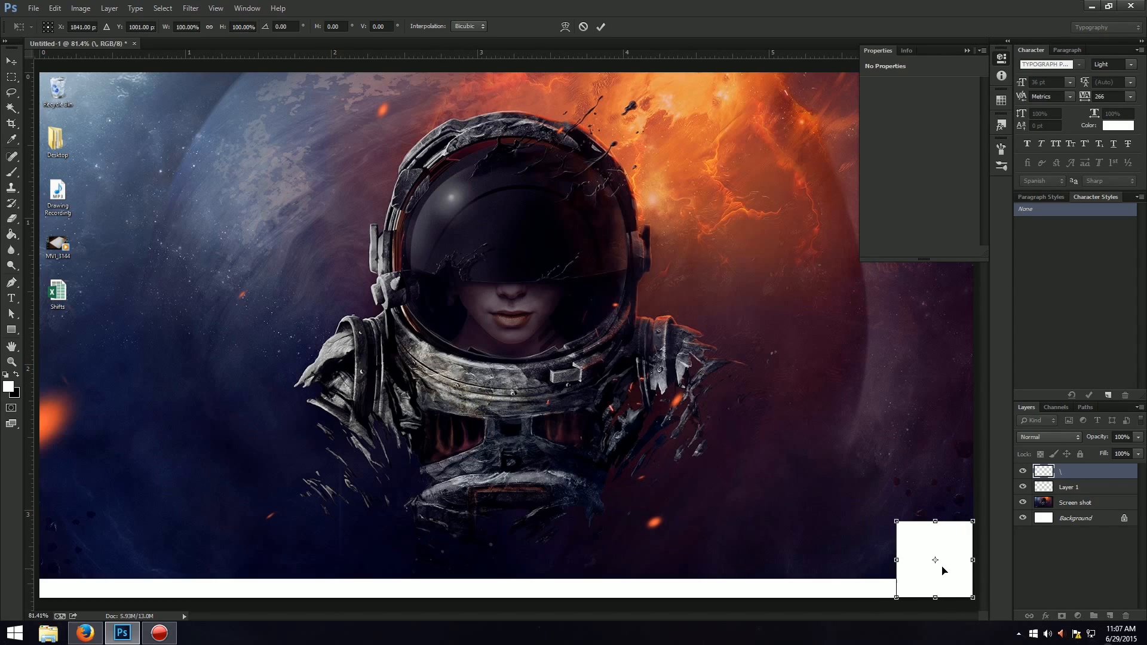
key(Return)
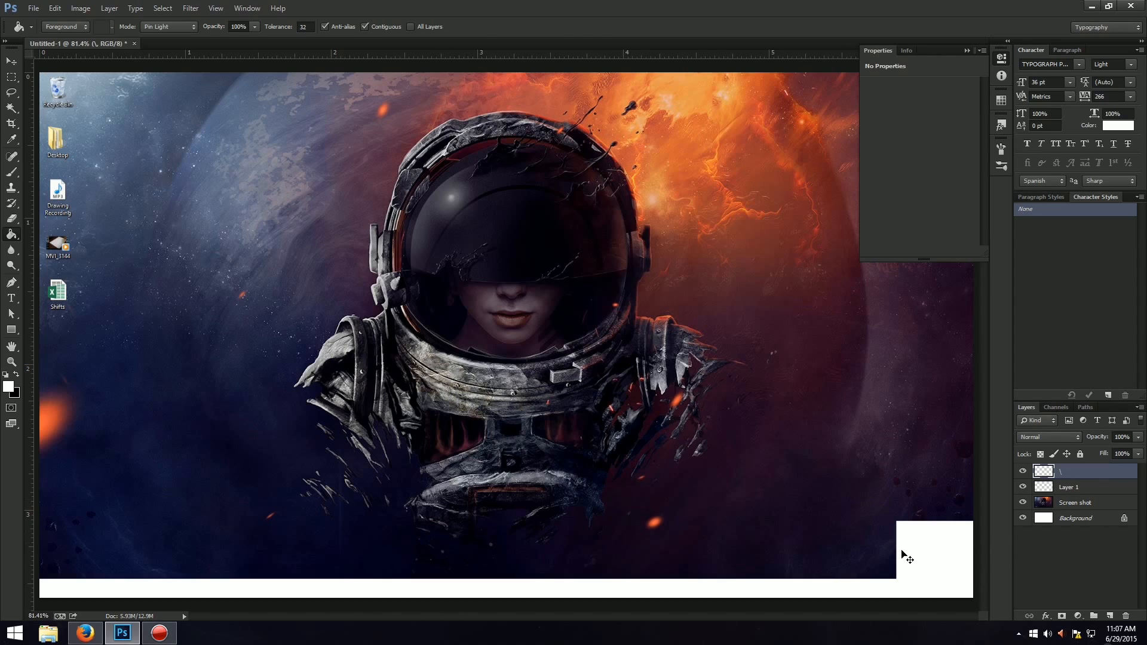
key(ctrl+t)
drag(892, 559, 887, 559)
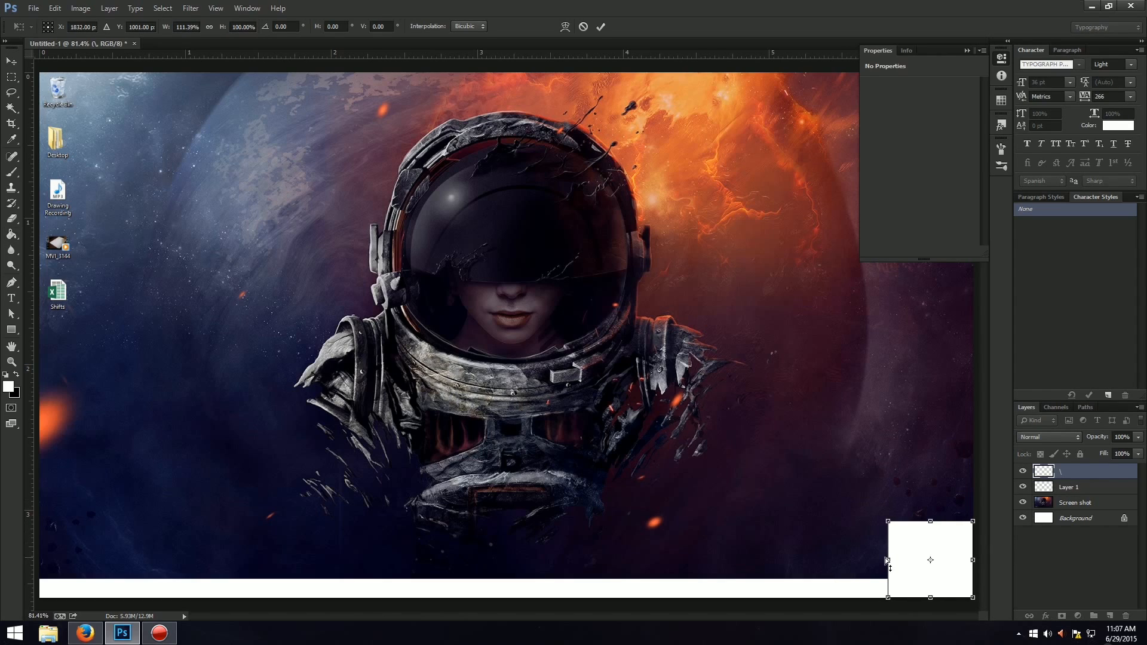
key(Return)
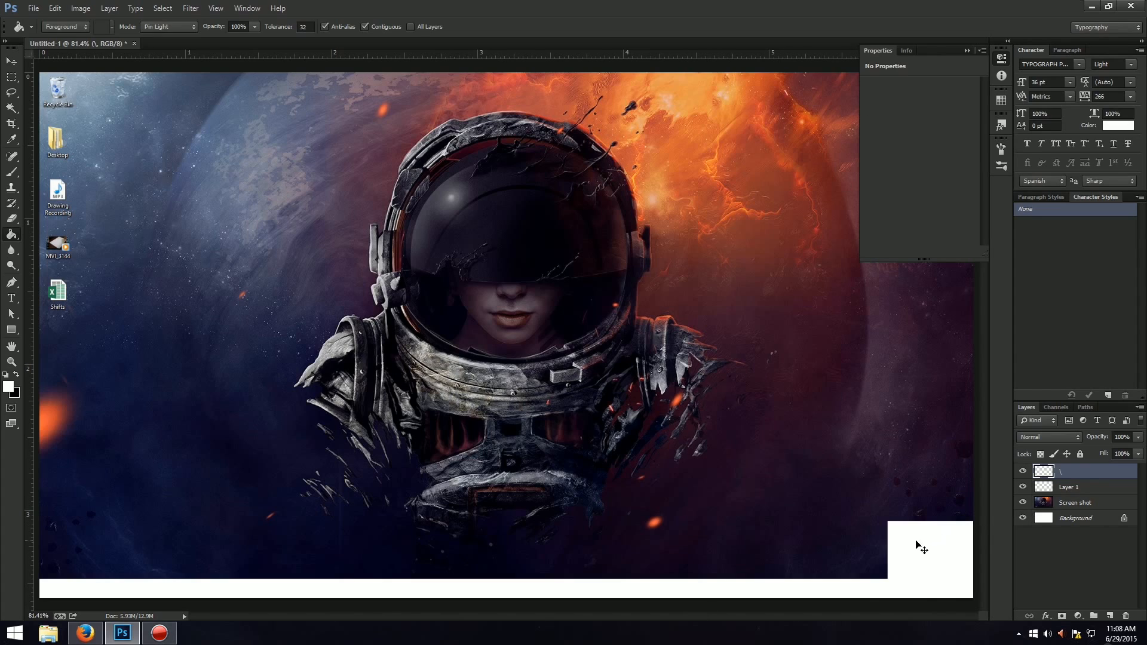
key(ctrl+z)
Scale the white square down proportionally, keeping it anchored in the lower-right corner of the canvas.
key(ctrl+t)
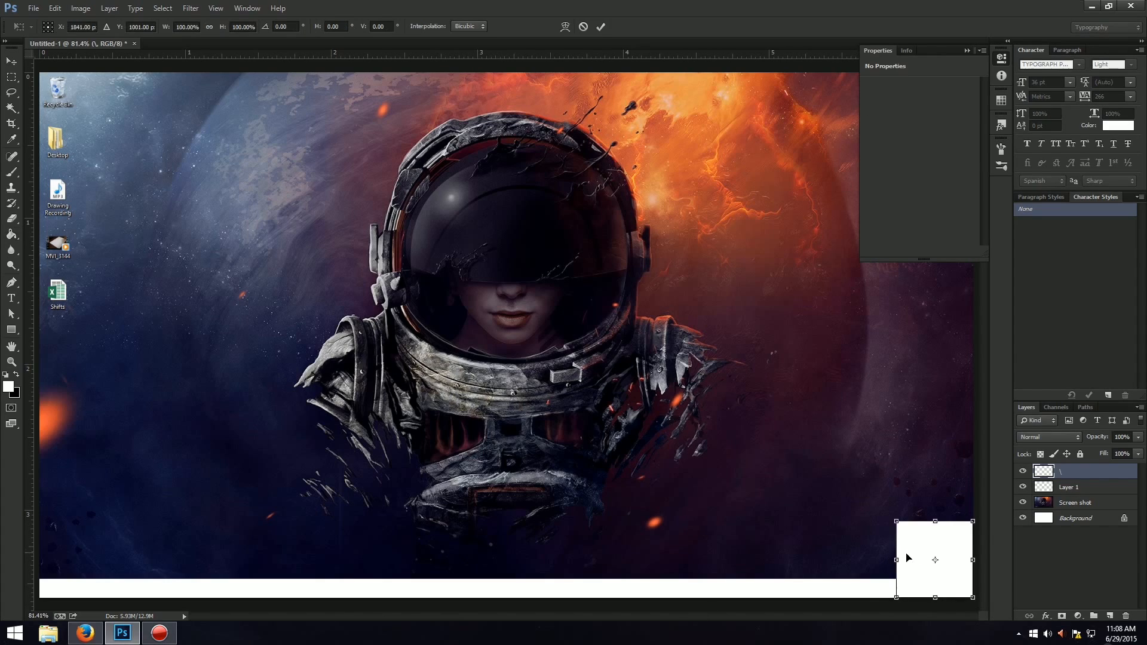
drag(897, 522, 911, 536)
key(Return)
Place a vertical guide down the middle of the canvas.
key(g)
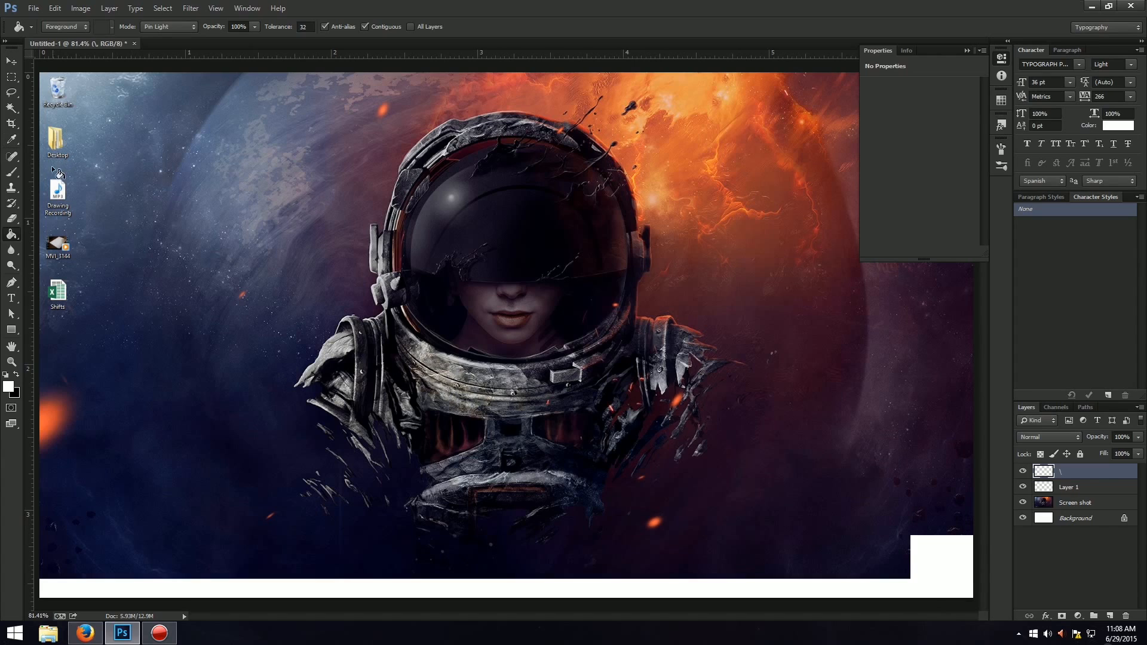
drag(31, 202, 507, 267)
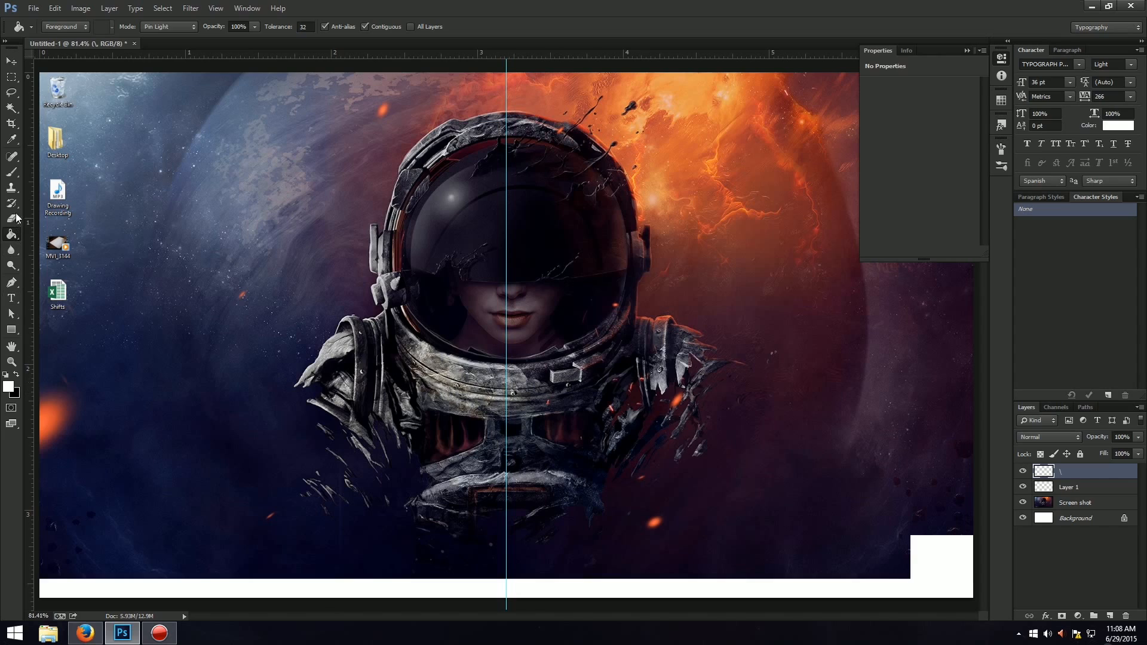
Select a narrow vertical rectangle just right of the centre guide, below the helmet, and fill it with white on a new layer above "\".
click(10, 77)
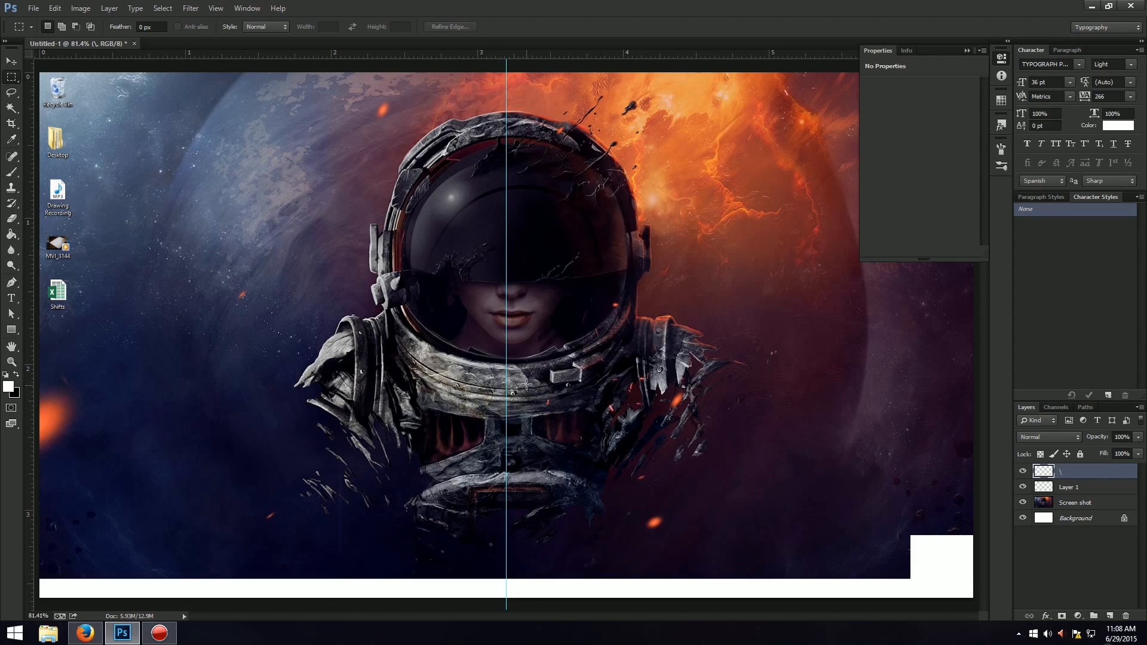
drag(526, 384, 547, 432)
click(11, 234)
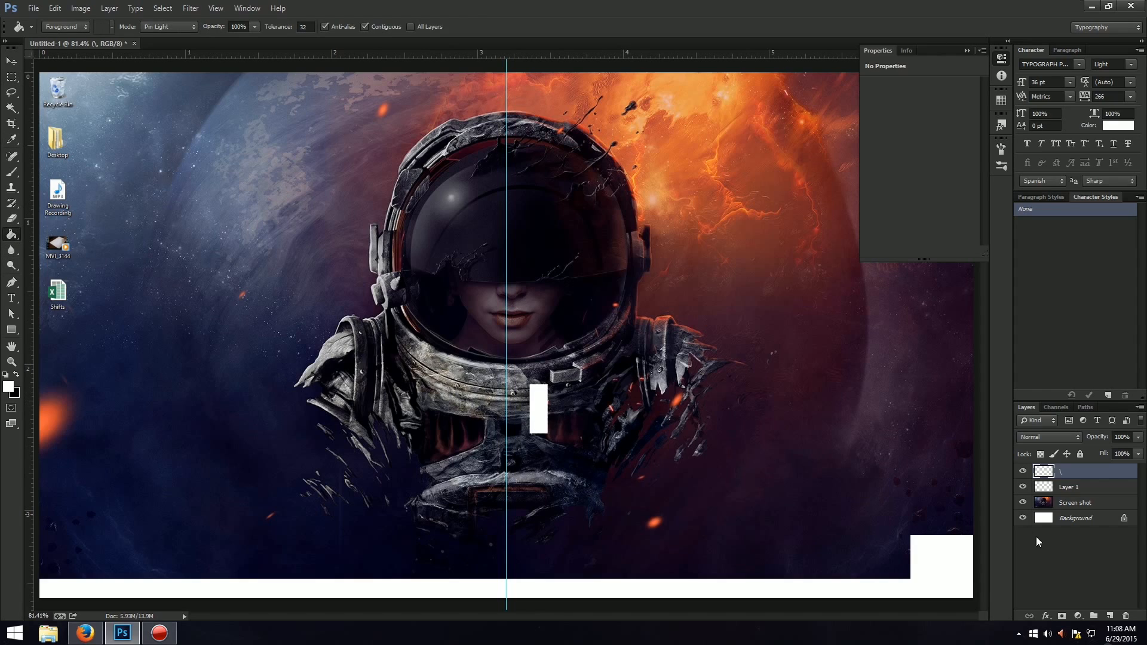
click(1022, 471)
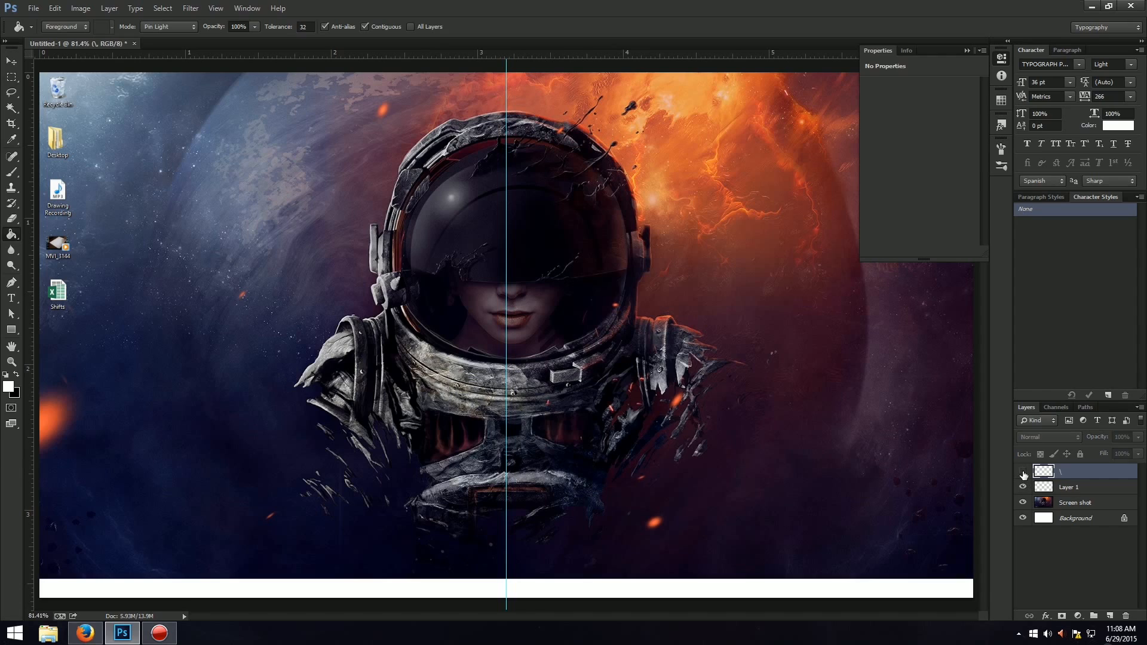
click(1022, 471)
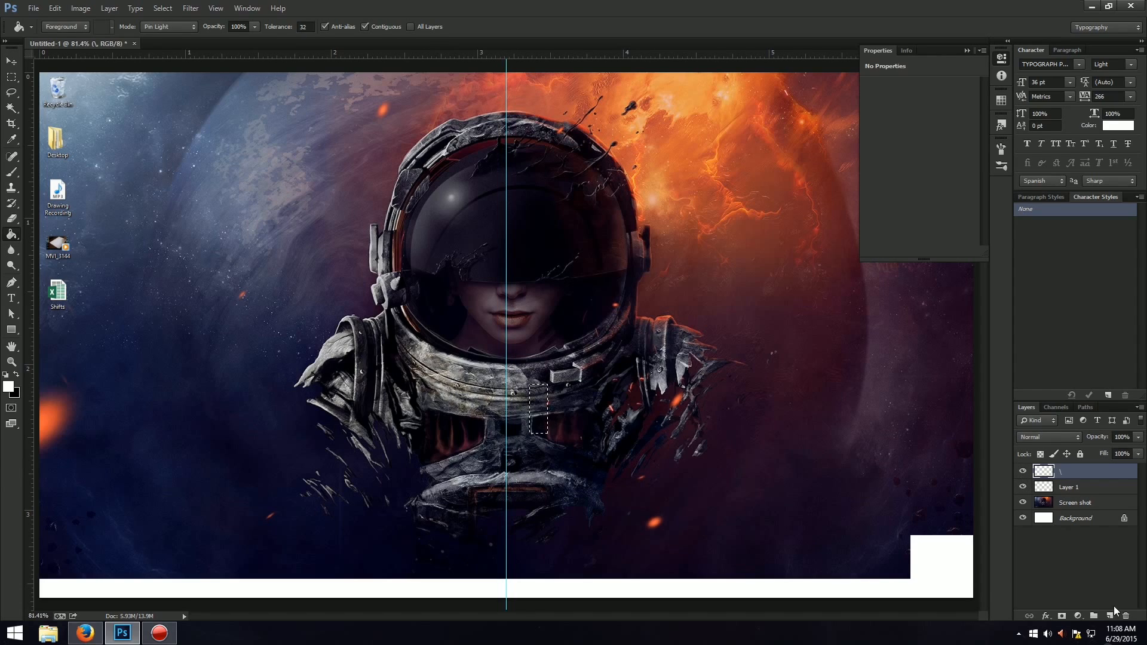
click(1111, 608)
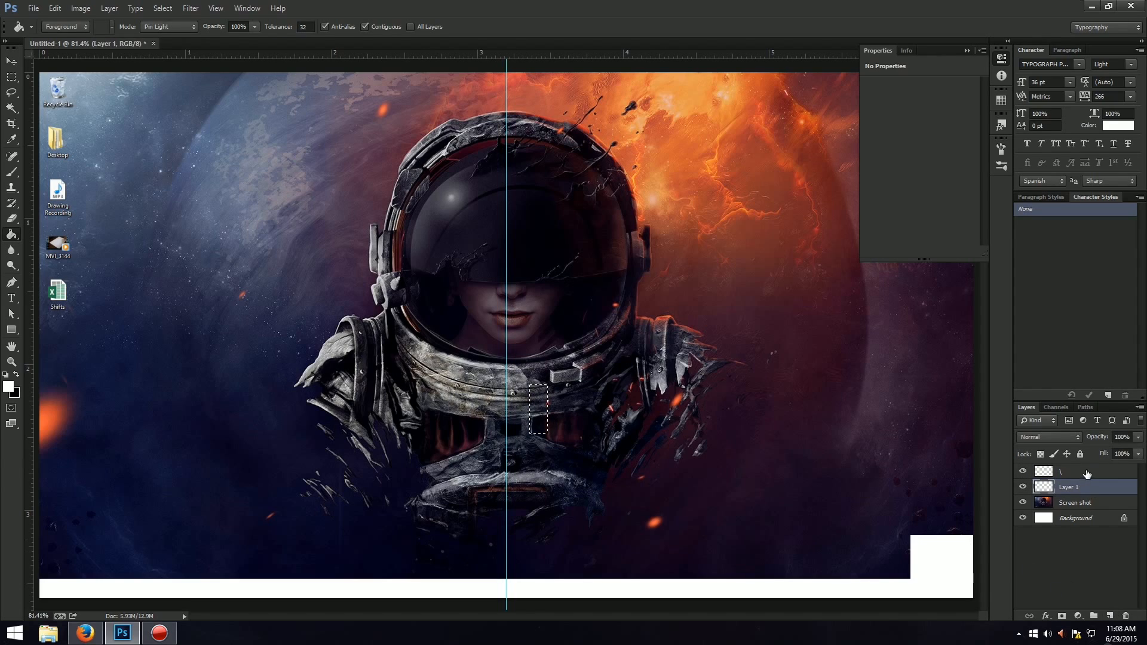
click(1110, 616)
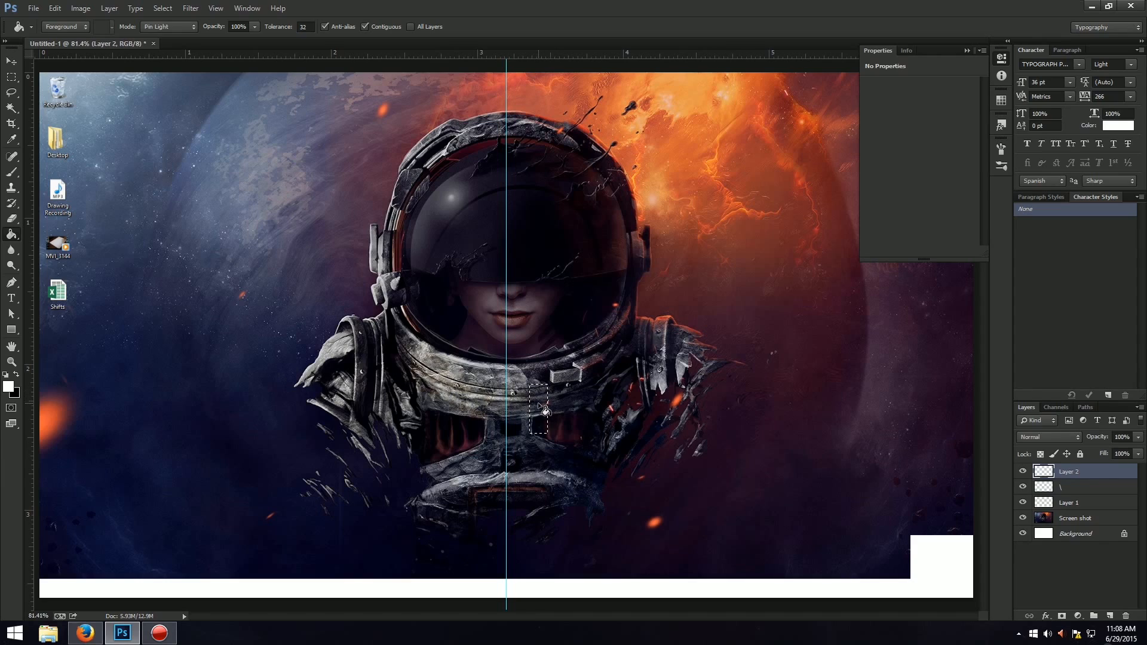
Move the narrow white rectangle to the canvas's bottom edge, centred on the vertical guide and crossing the white taskbar strip.
key(ctrl+t)
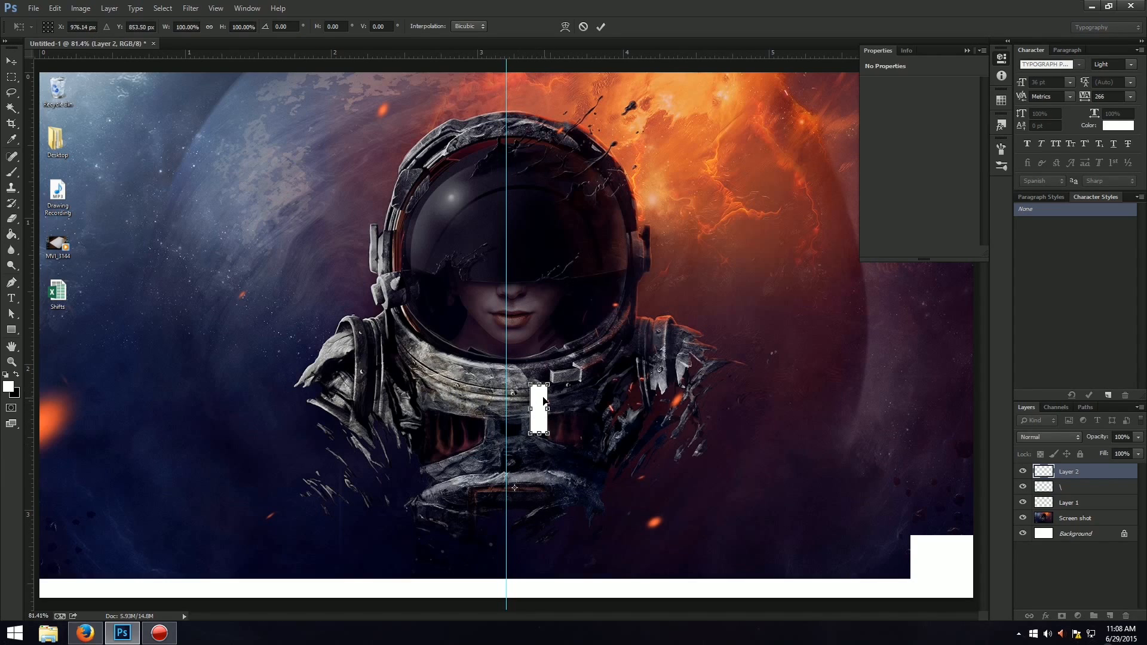
drag(543, 401, 511, 567)
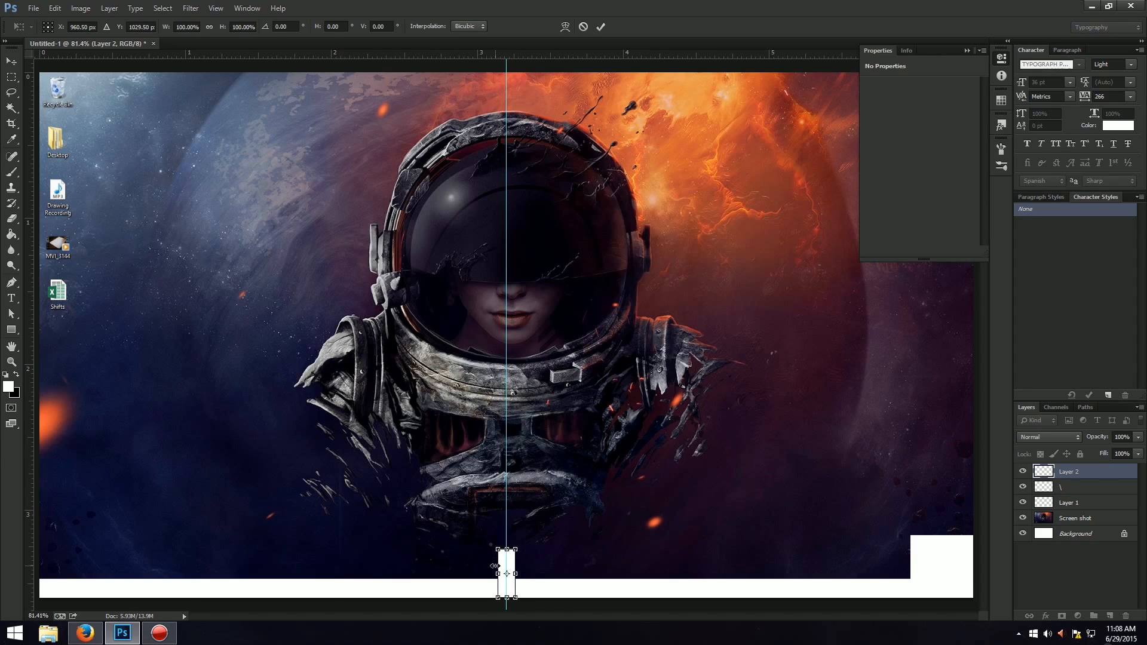
key(Return)
key(g)
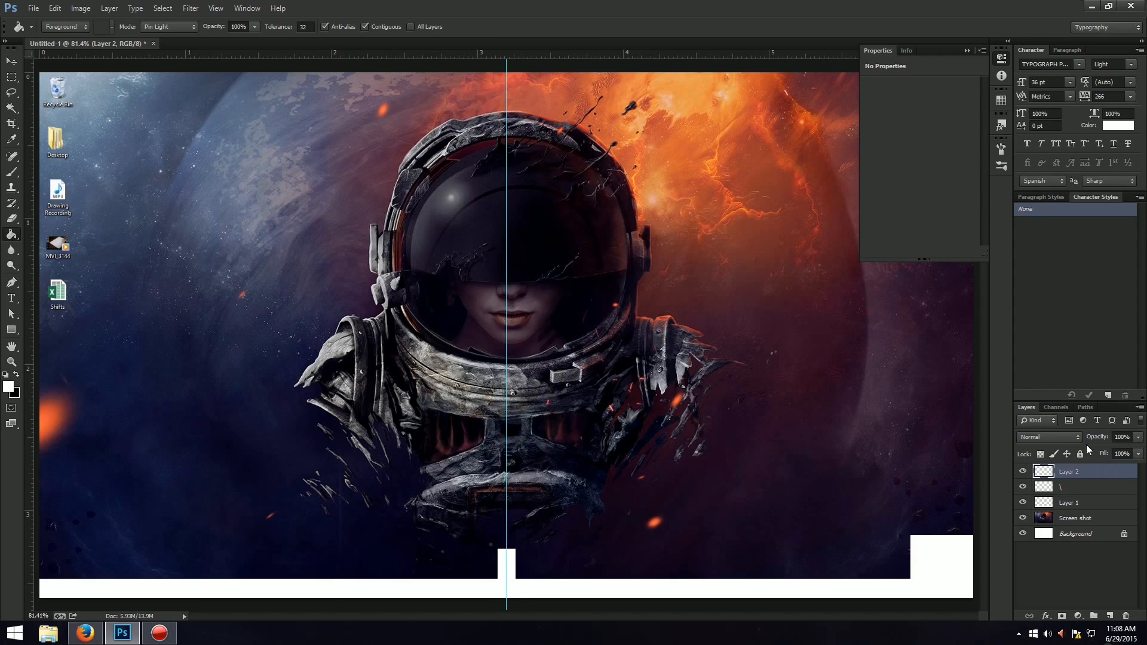
Cut the narrow rectangle's outline out of the white taskbar strip on Layer 1 and hide Layer 2.
ctrl+click(1042, 472)
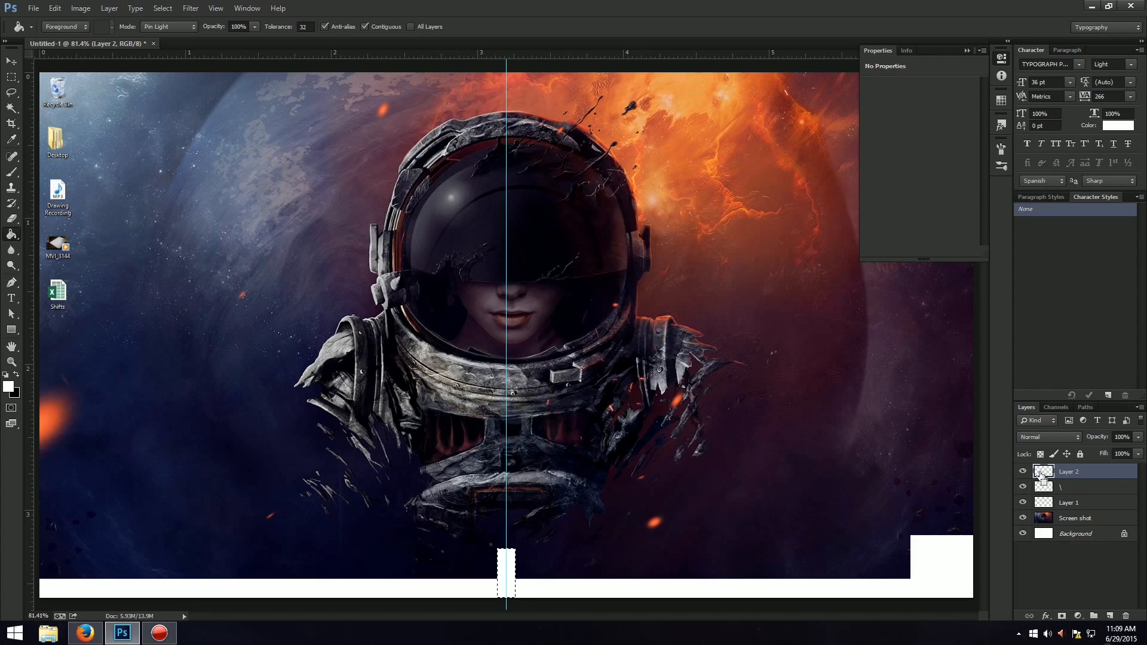
click(1080, 504)
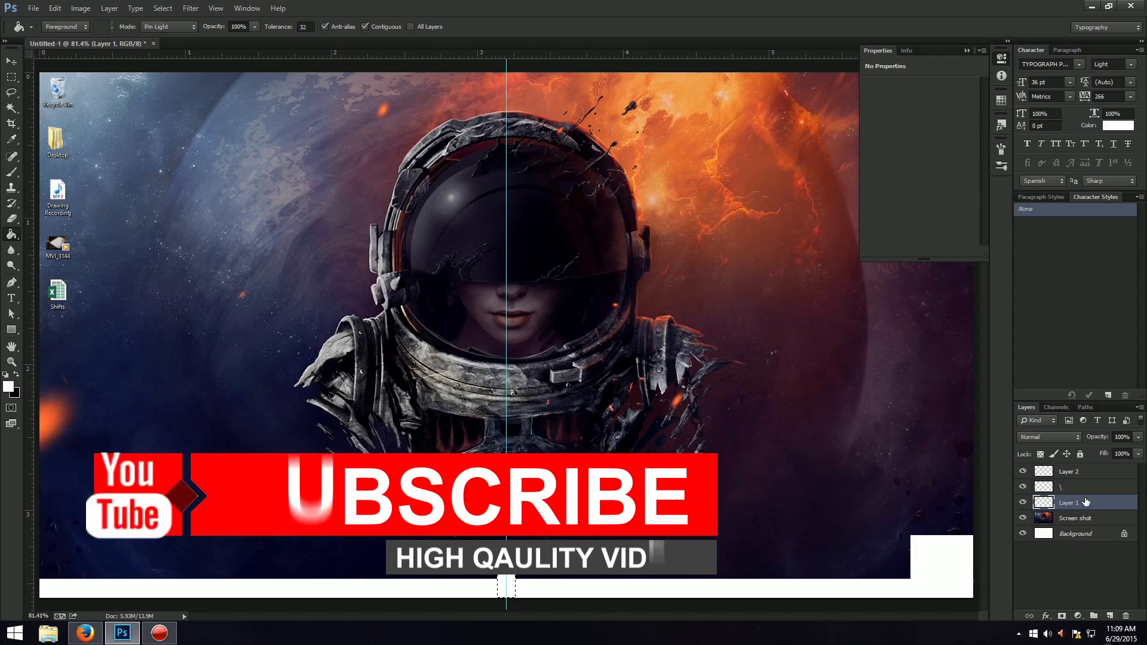
click(1023, 472)
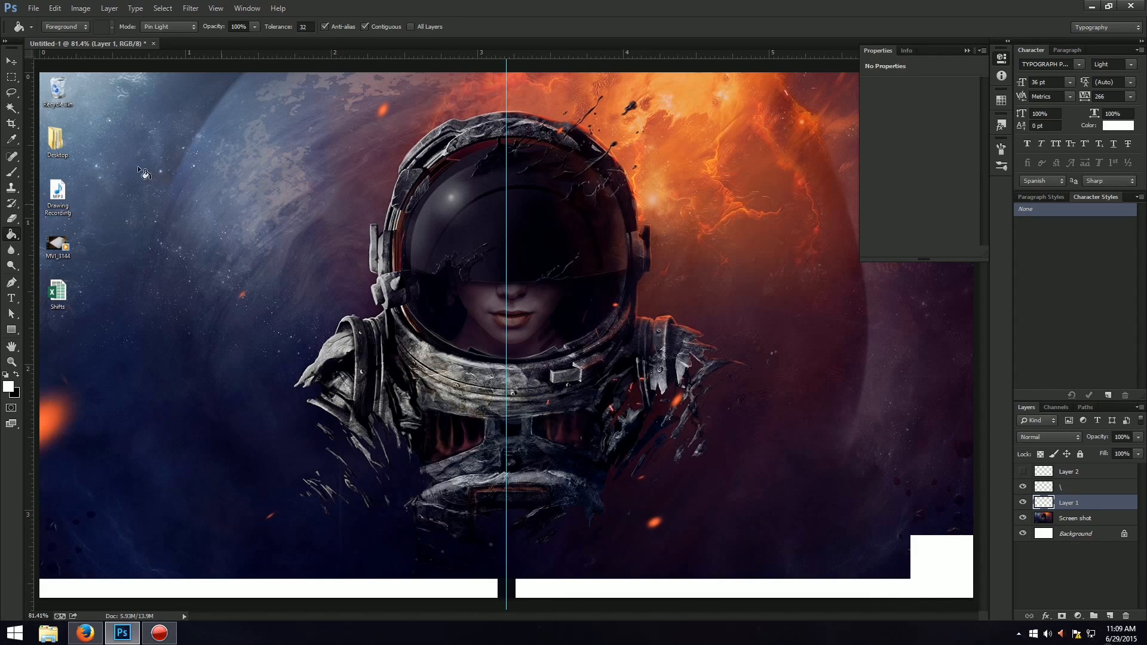
Set the text colour to black (000000) for the Type tool.
click(5, 64)
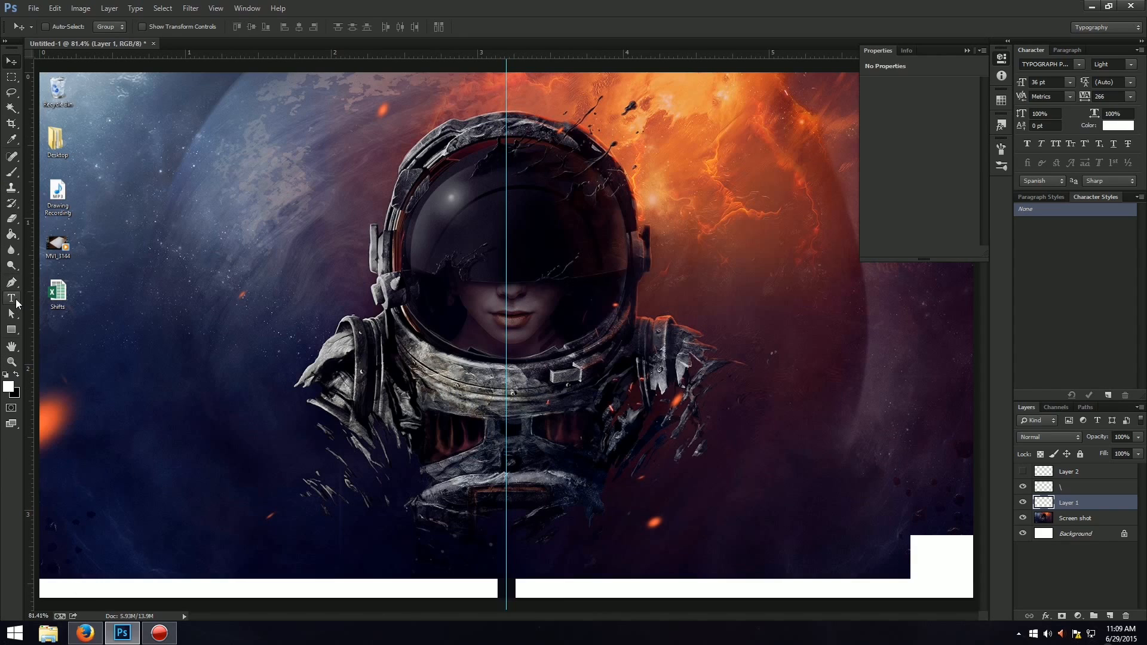
click(14, 299)
click(119, 28)
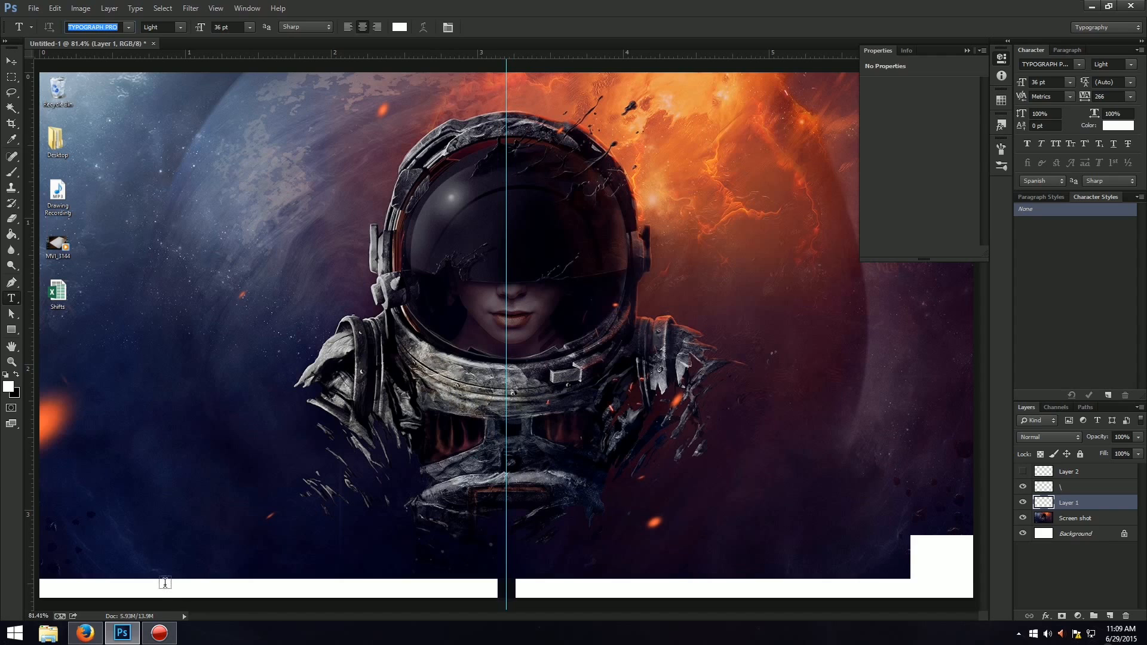
click(401, 27)
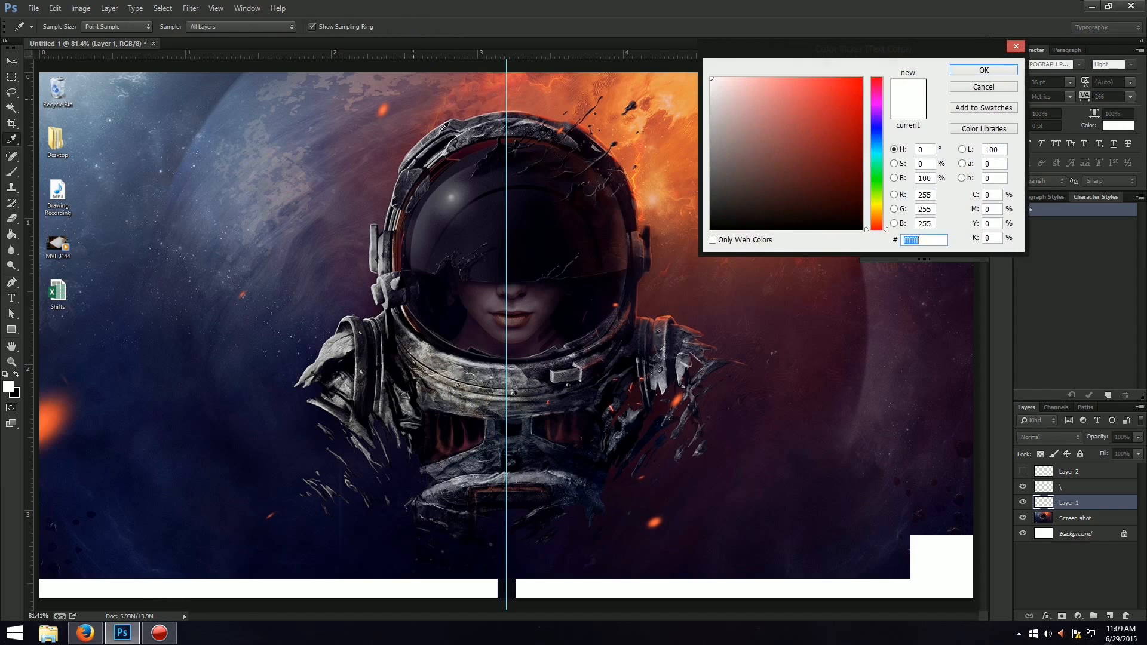
text(000000)
click(981, 71)
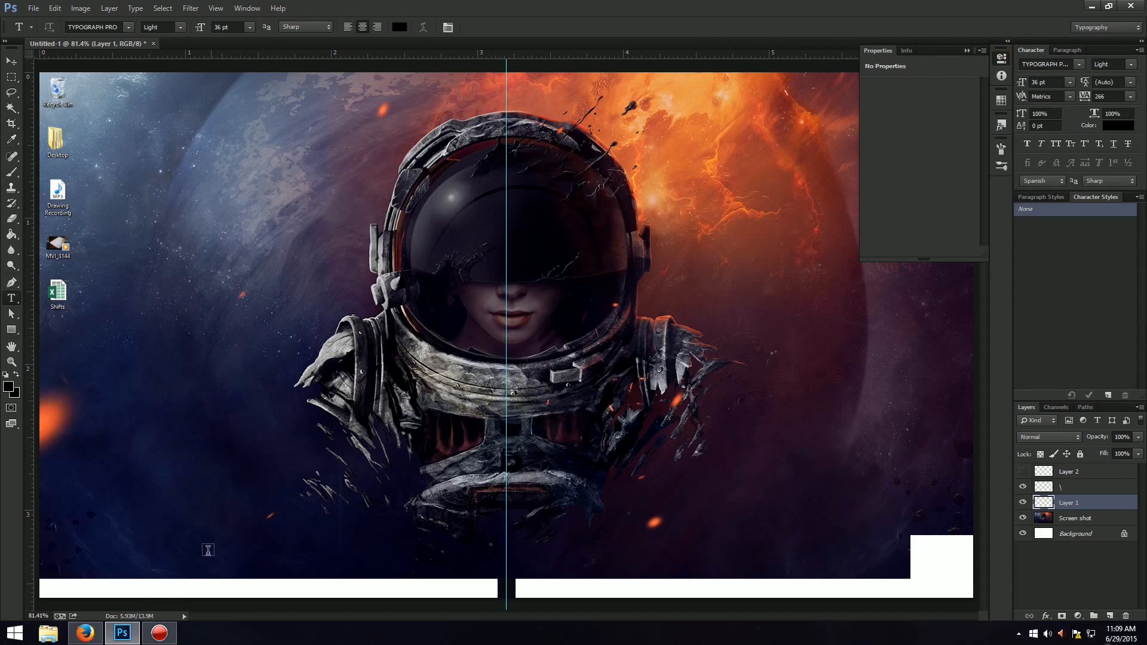
Add the text "STAY CONNECTeD" at the left end of the white taskbar strip.
click(87, 591)
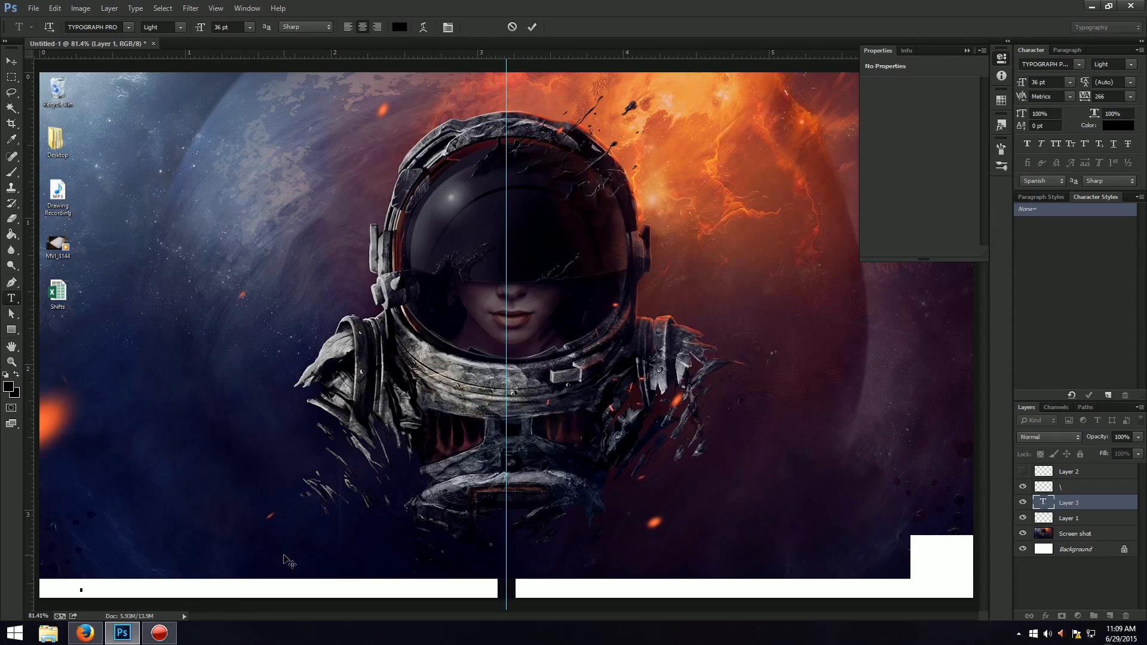
text(STYA)
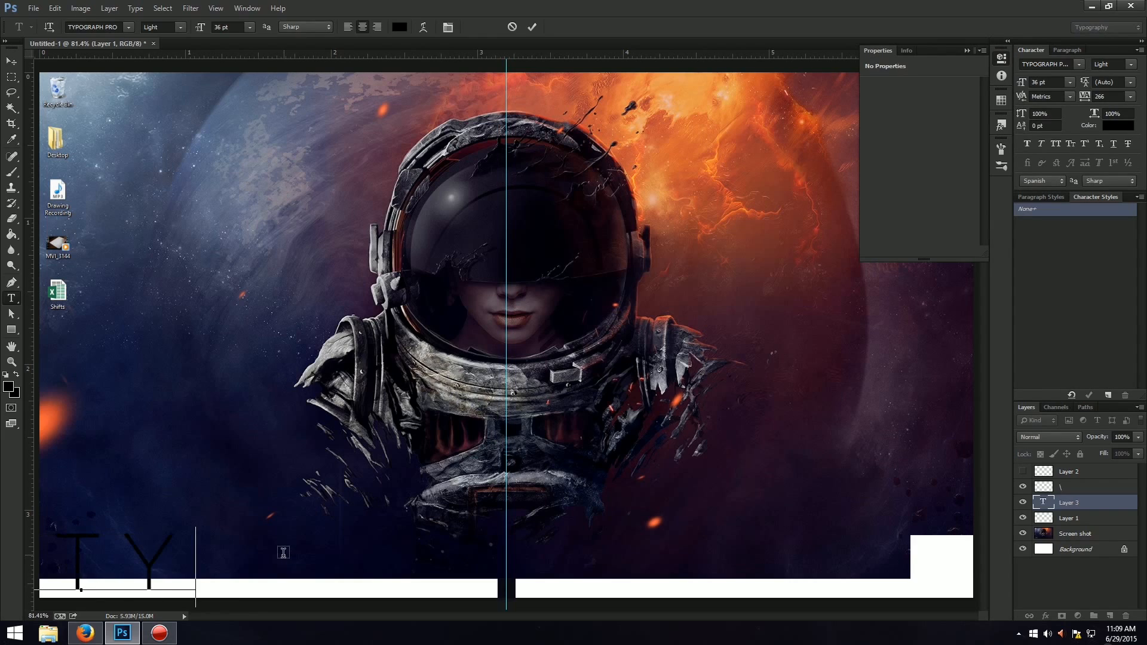
key(BackSpace)
key(BackSpace)
text(AY C)
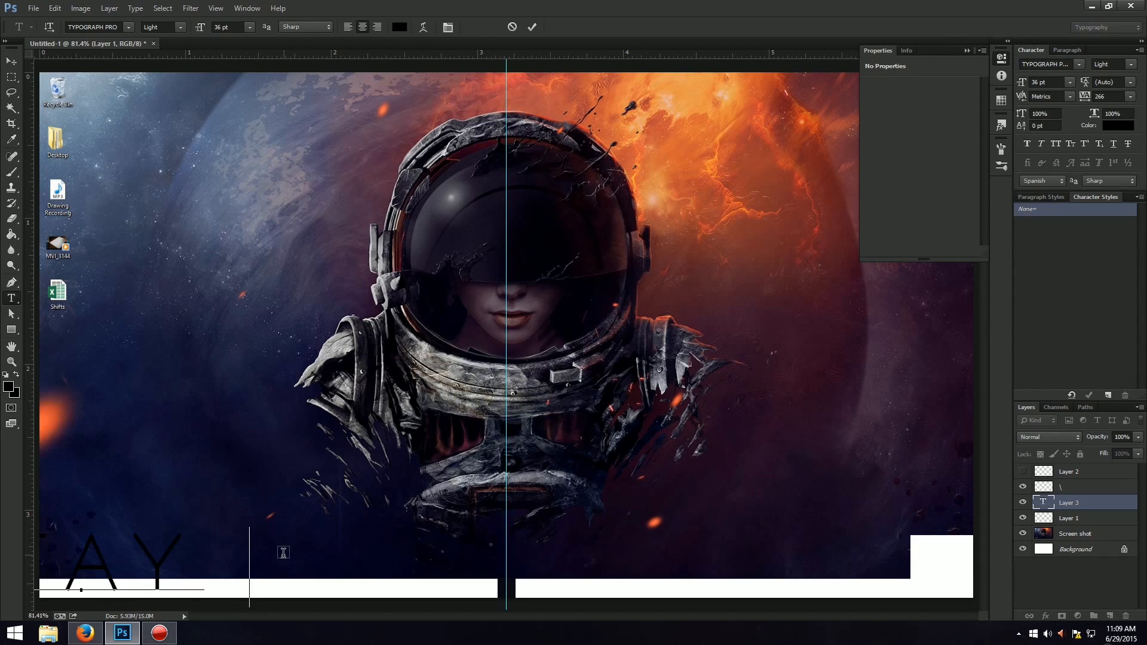
text(ONNECT)
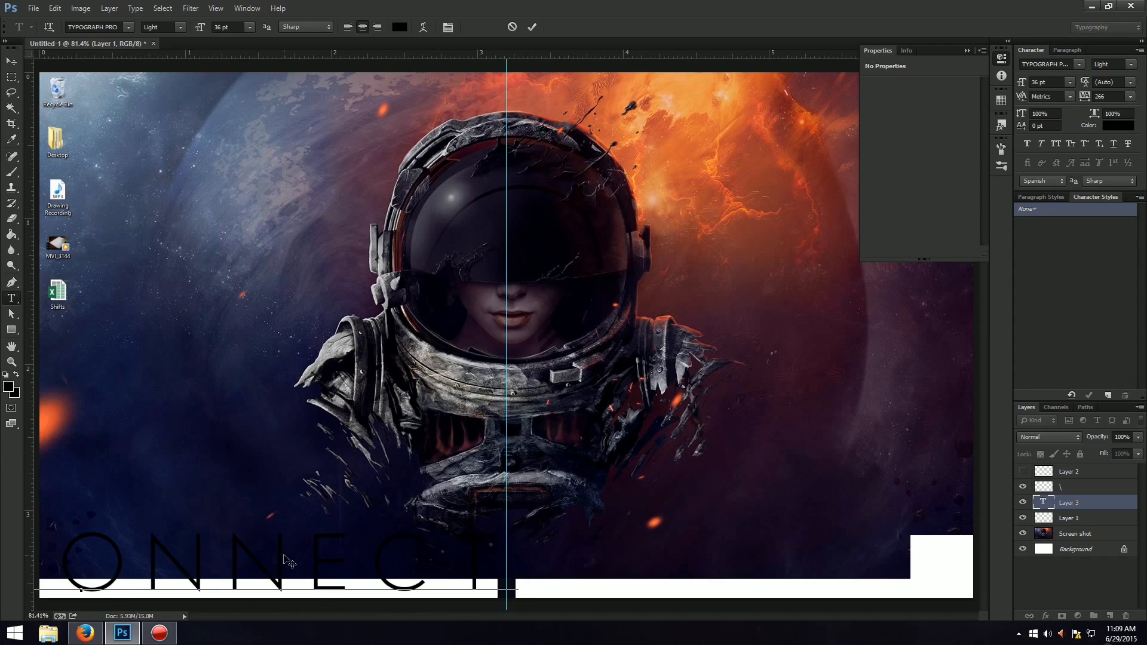
text(eD)
Scale the text down to about 6.64 pt and position it inside the left end of the white taskbar strip.
key(ctrl+t)
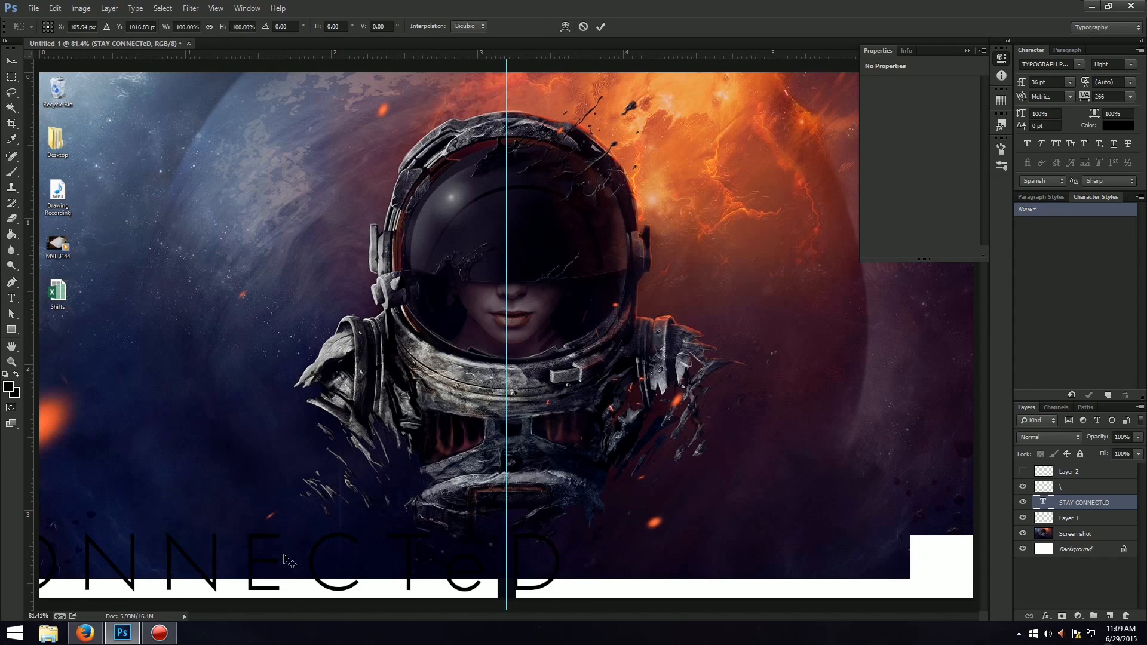
drag(581, 606, 235, 603)
key(Return)
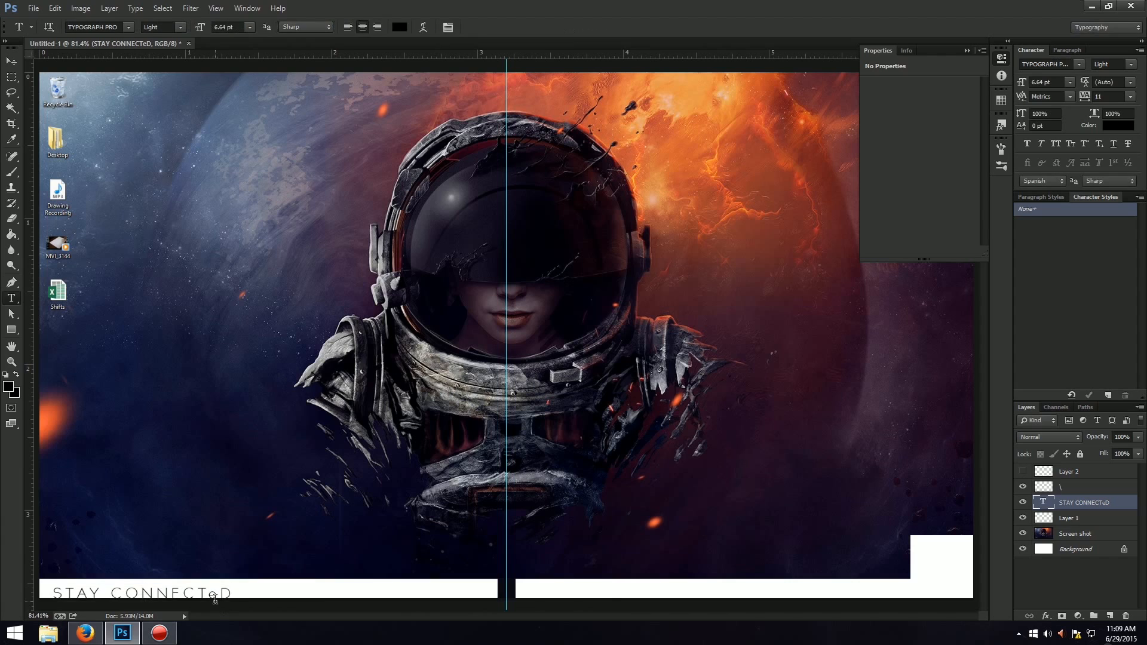
key(ctrl+t)
key(Up)
key(Up)
key(Up)
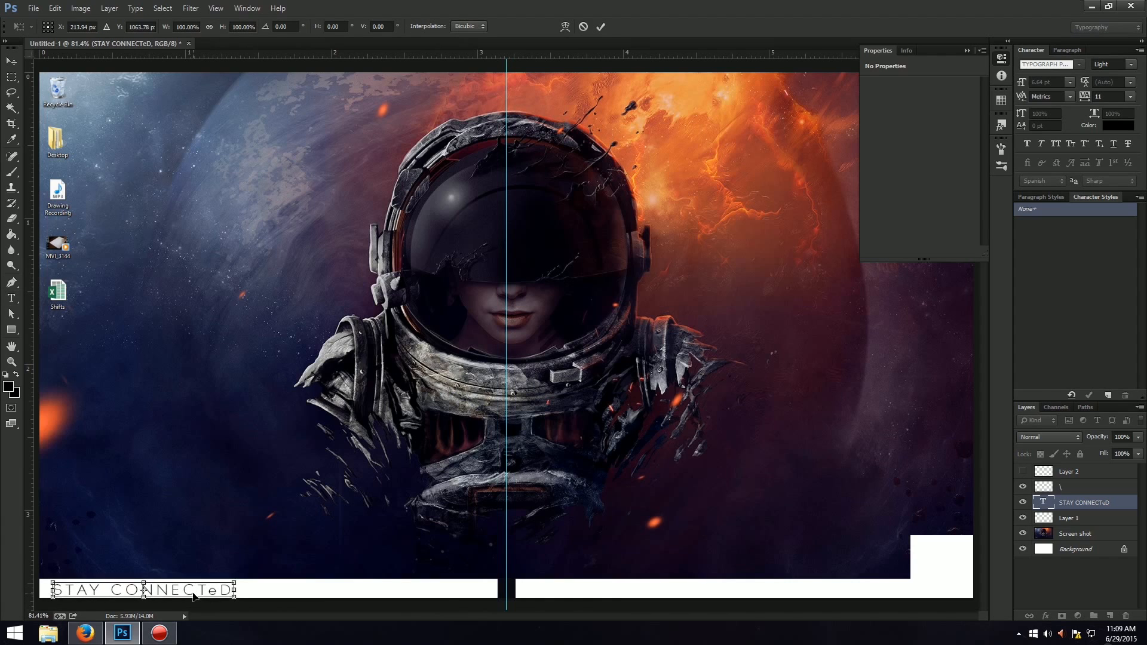
key(Return)
Replace the lowercase "e" in the text with a capital so that it reads "STAY CONNECTED".
key(ctrl+plus)
key(ctrl+plus)
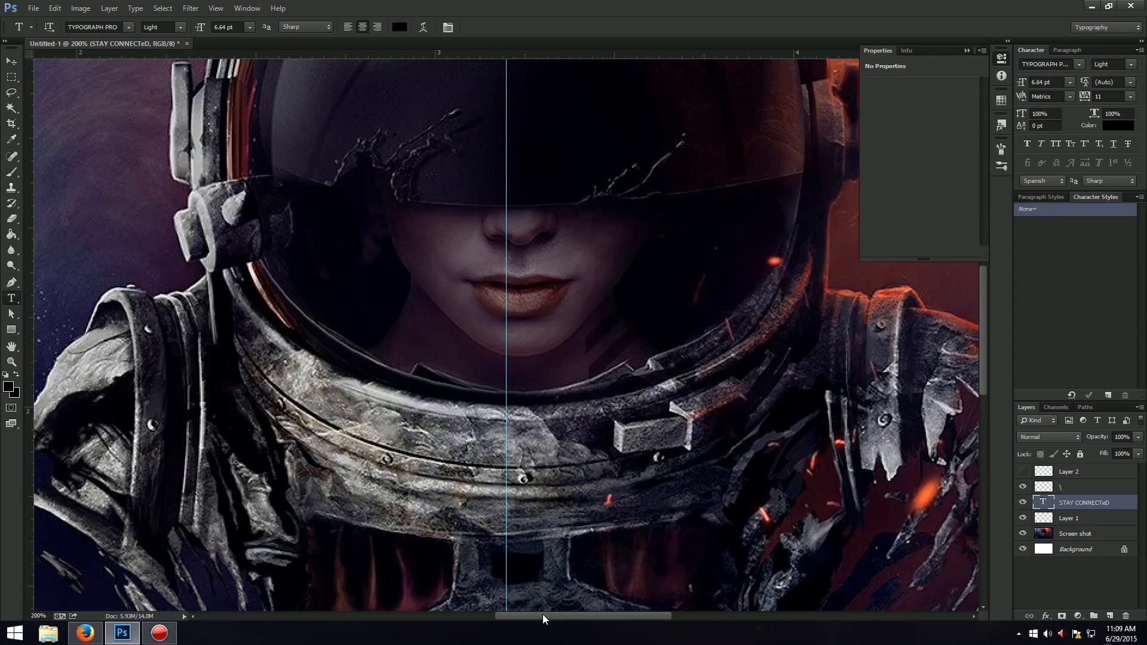
drag(543, 615, 436, 615)
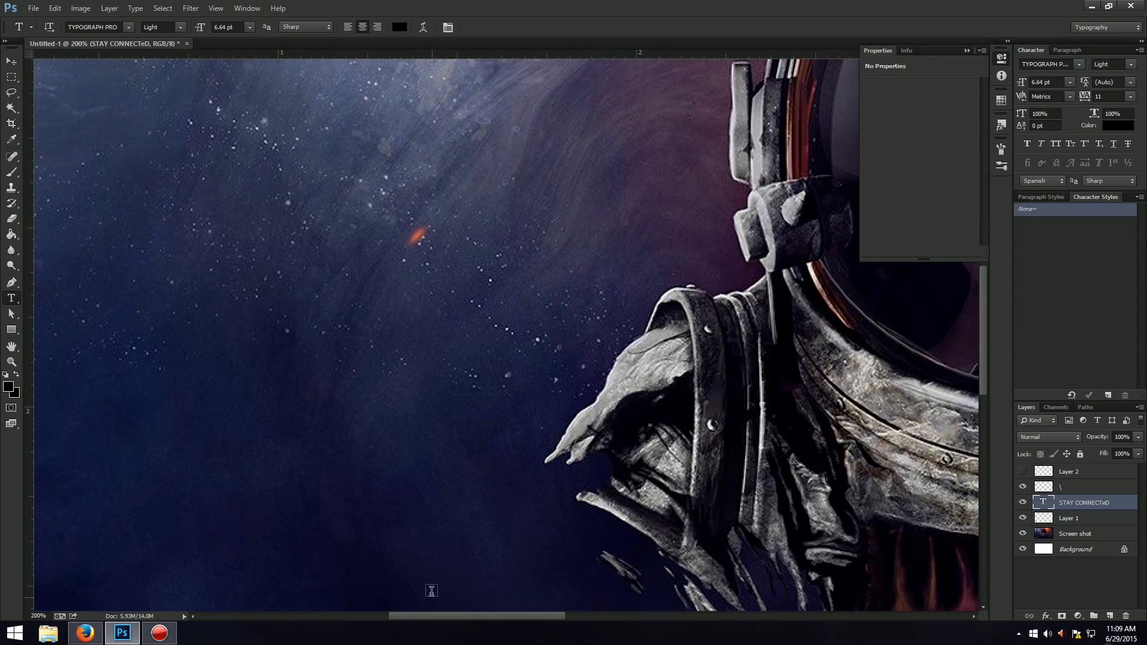
scroll(443, 561, down, 6)
drag(982, 361, 959, 453)
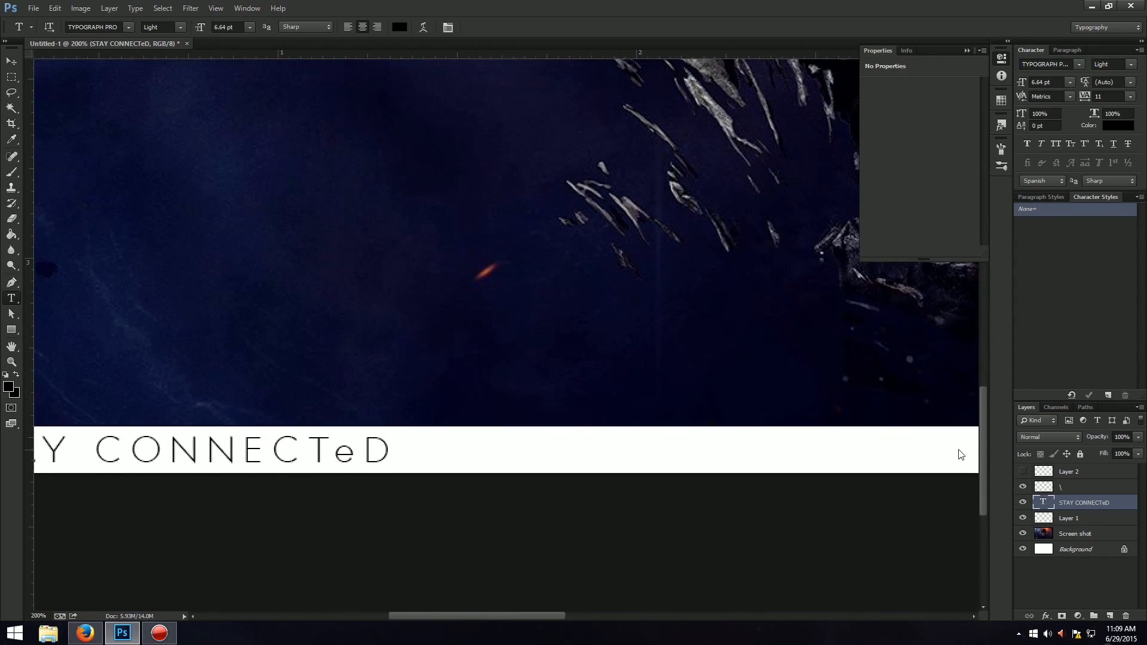
drag(335, 454, 354, 454)
text(E)
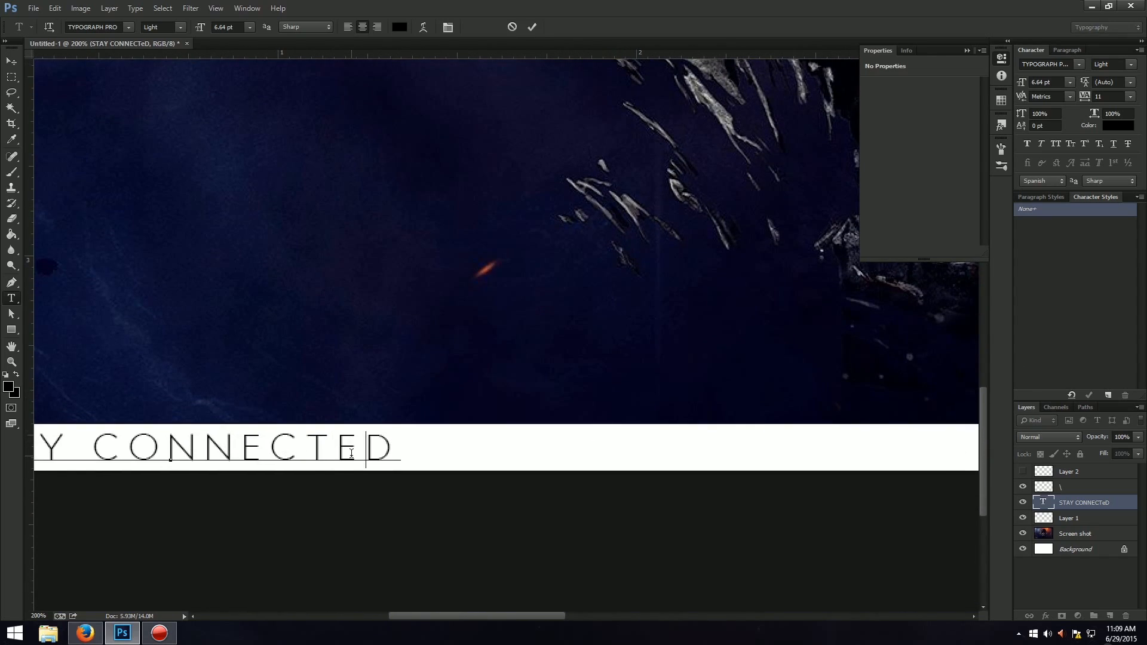
key(ctrl+Return)
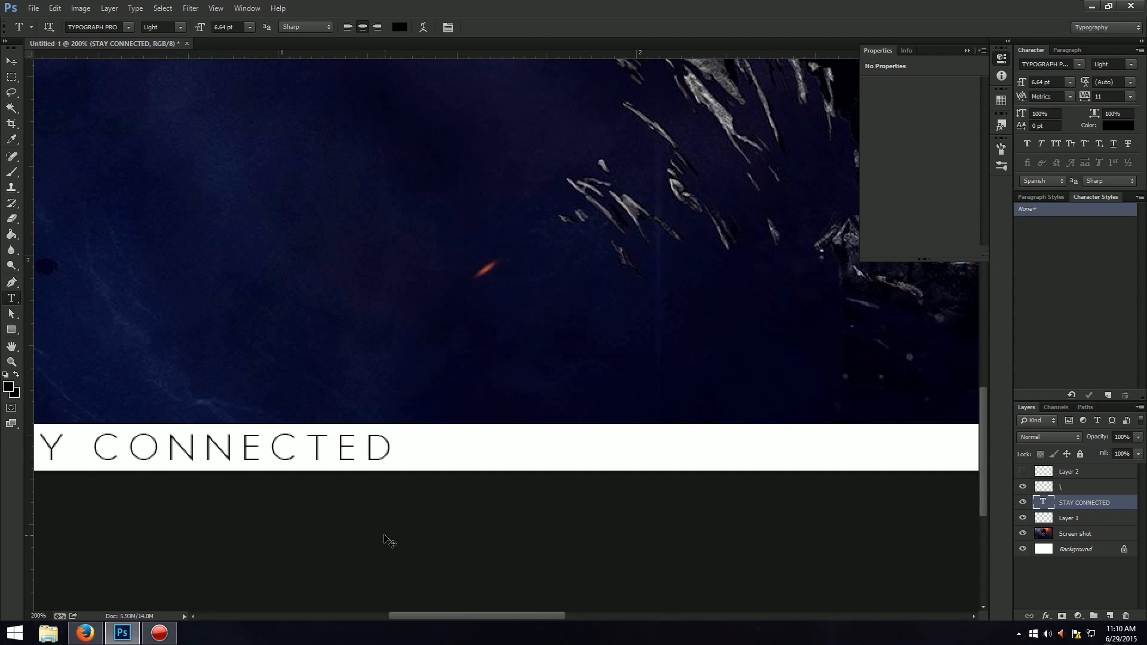
Scale the "STAY CONNECTED" text down slightly to about 6.4 pt.
key(ctrl+0)
key(ctrl+t)
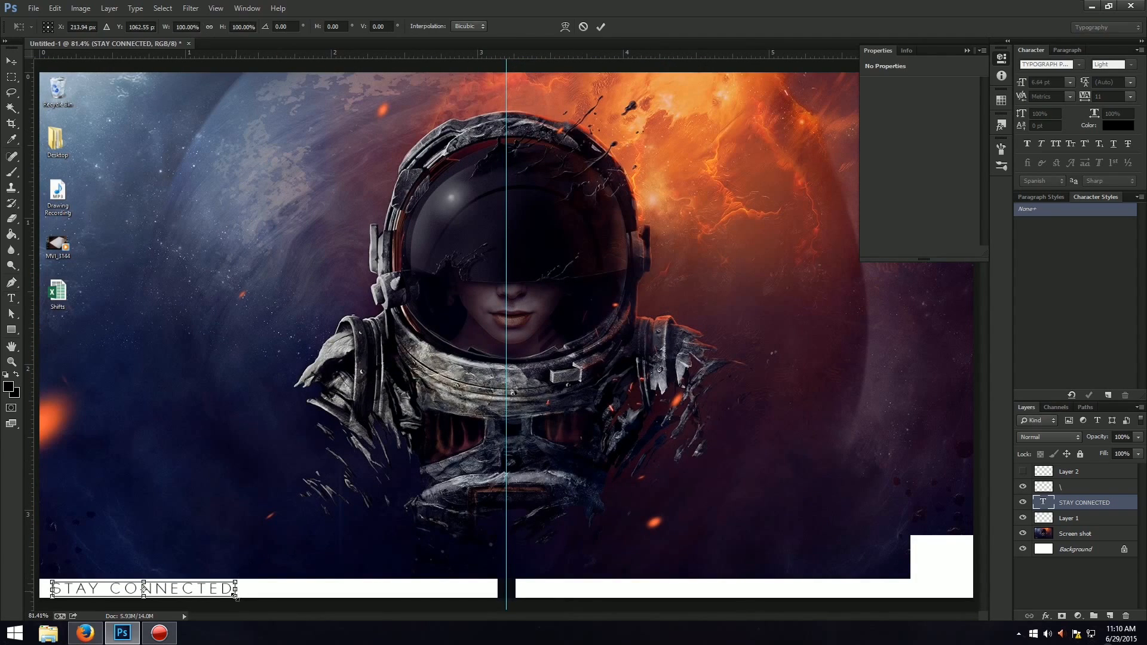
drag(233, 599, 227, 600)
key(Return)
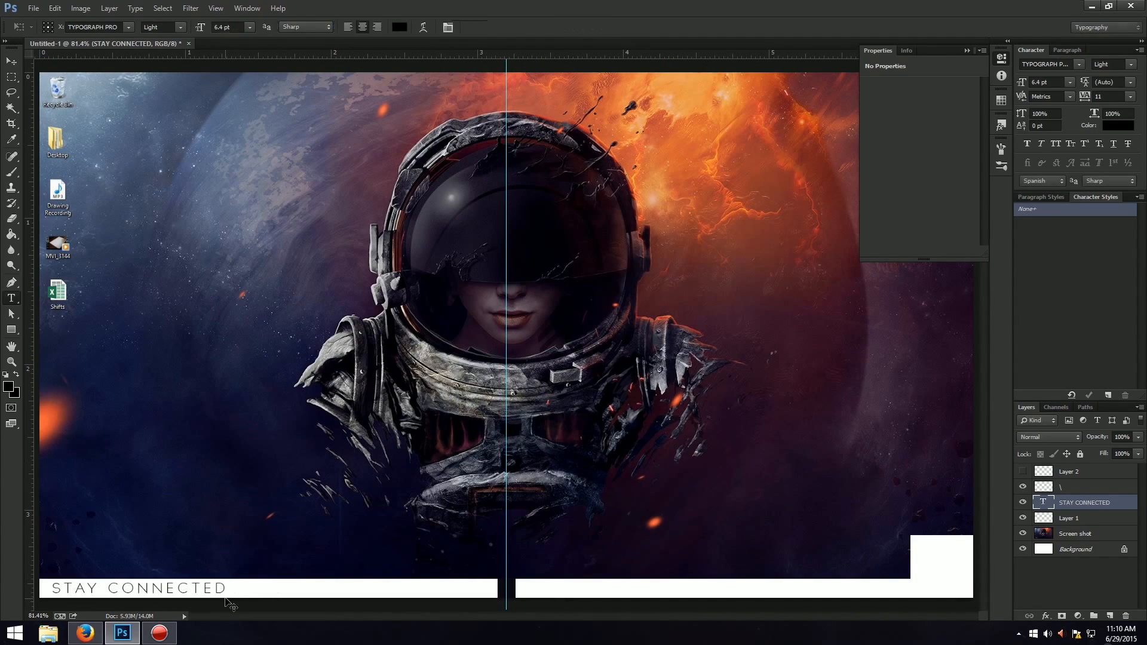
Add a horizontal guide through the middle of the white taskbar strip and centre the "STAY CONNECTED" text vertically on it.
drag(383, 57, 355, 589)
key(ctrl+t)
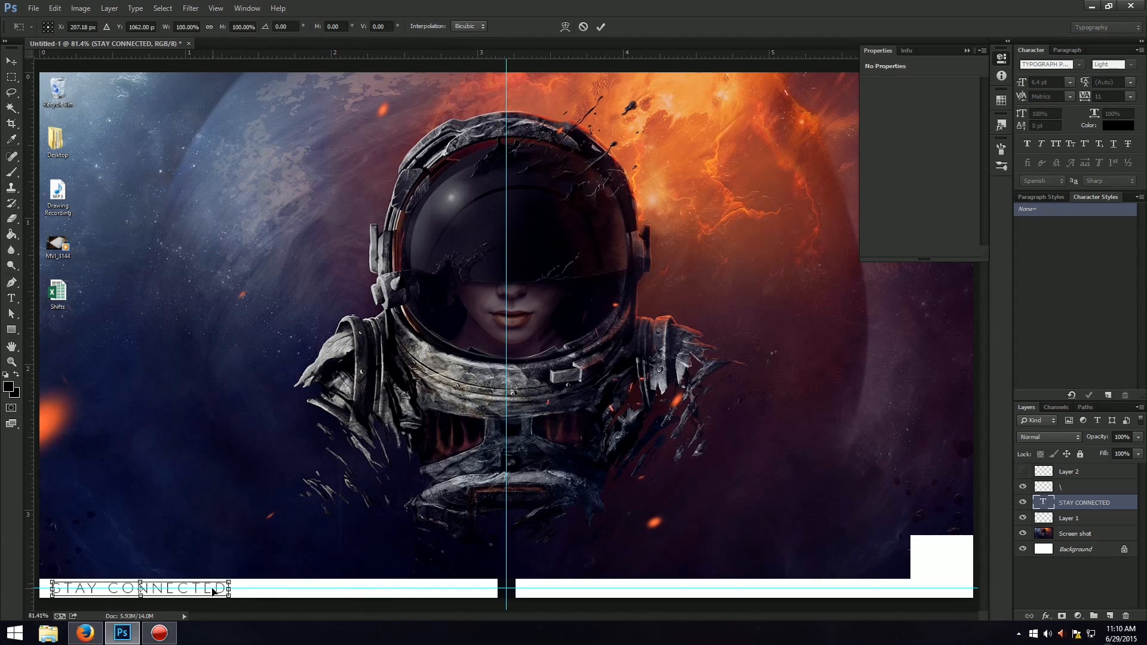
key(Up)
key(ctrl+plus)
key(ctrl+plus)
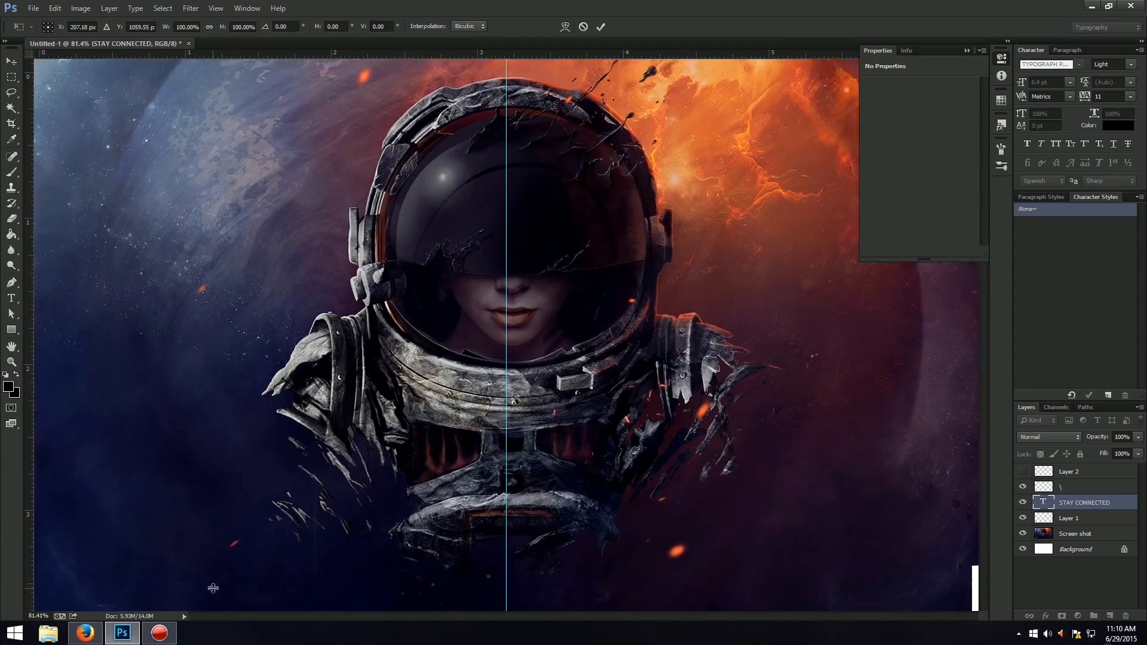
drag(516, 616, 385, 615)
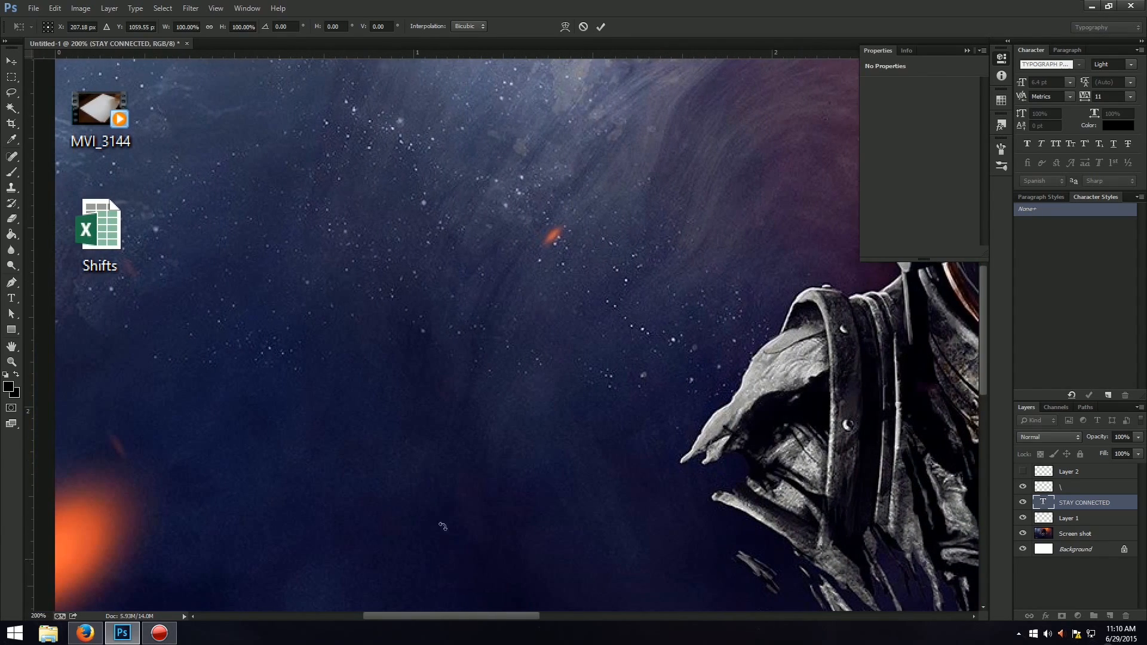
scroll(776, 254, down, 1)
drag(985, 304, 984, 405)
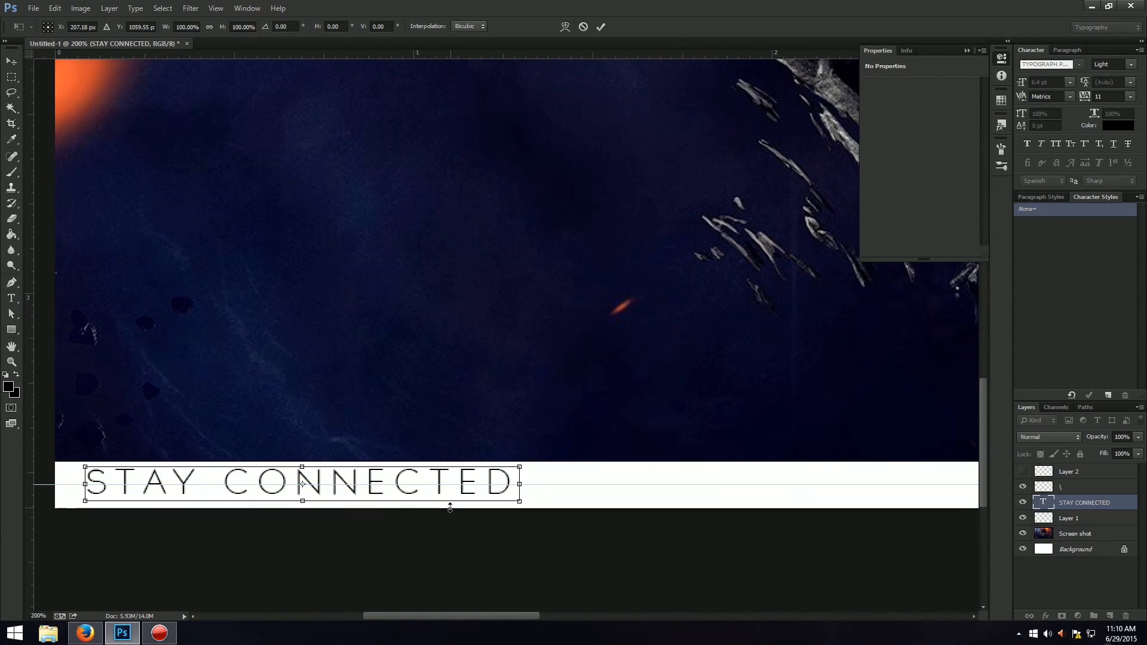
key(Down)
Nudge the "STAY CONNECTED" text left until it sits close to the left end of the white strip, at about X 190 px.
key(Left)
key(Left)
key(Left)
key(Left)
key(Left)
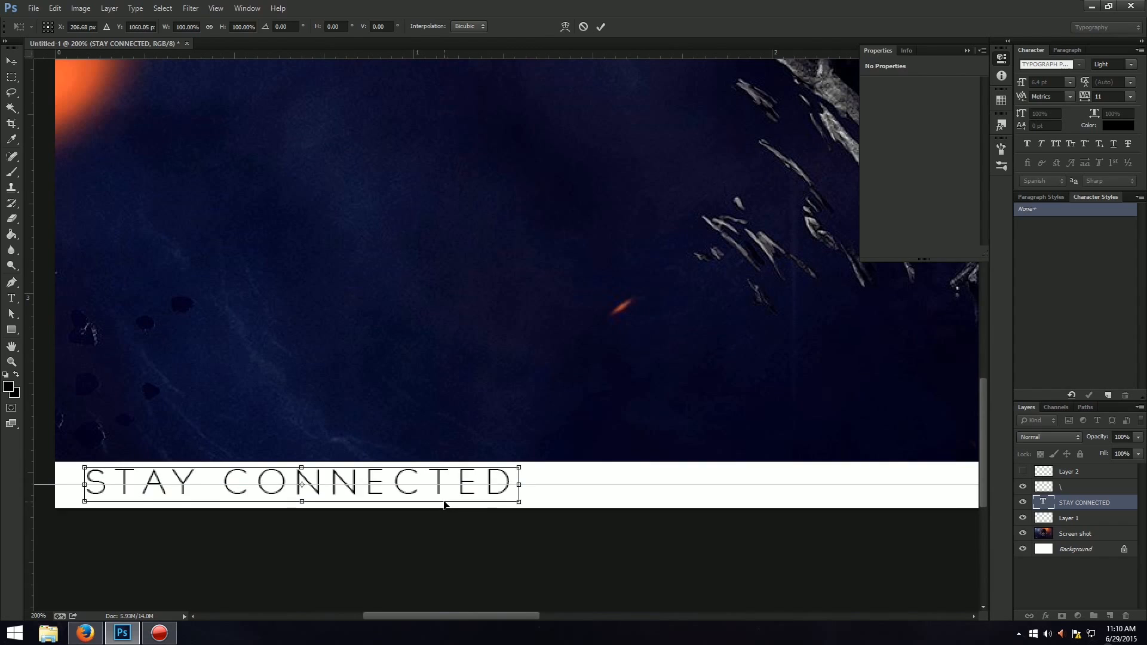
key(Left)
key(Left)
key(Left)
key(Left)
key(Left)
key(Left)
key(Left)
key(Left)
key(Left)
key(Left)
key(Left)
key(Left)
key(Left)
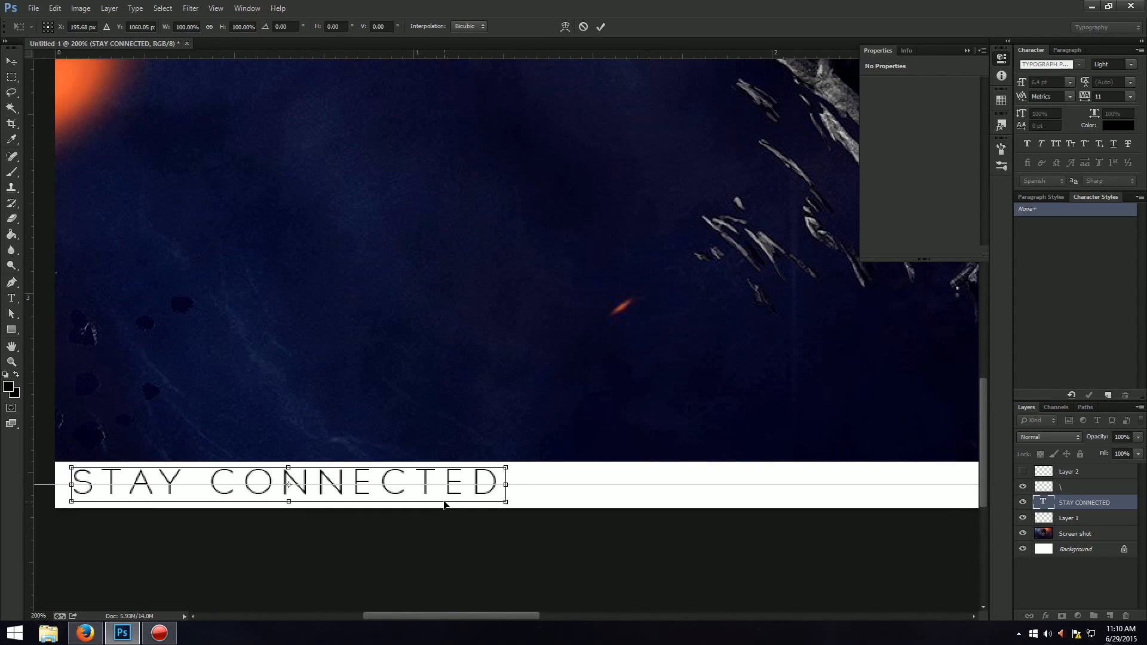
key(Left)
key(Left)
key(Left)
key(Left)
key(Left)
key(Left)
key(Left)
key(Left)
key(Left)
key(Left)
key(Left)
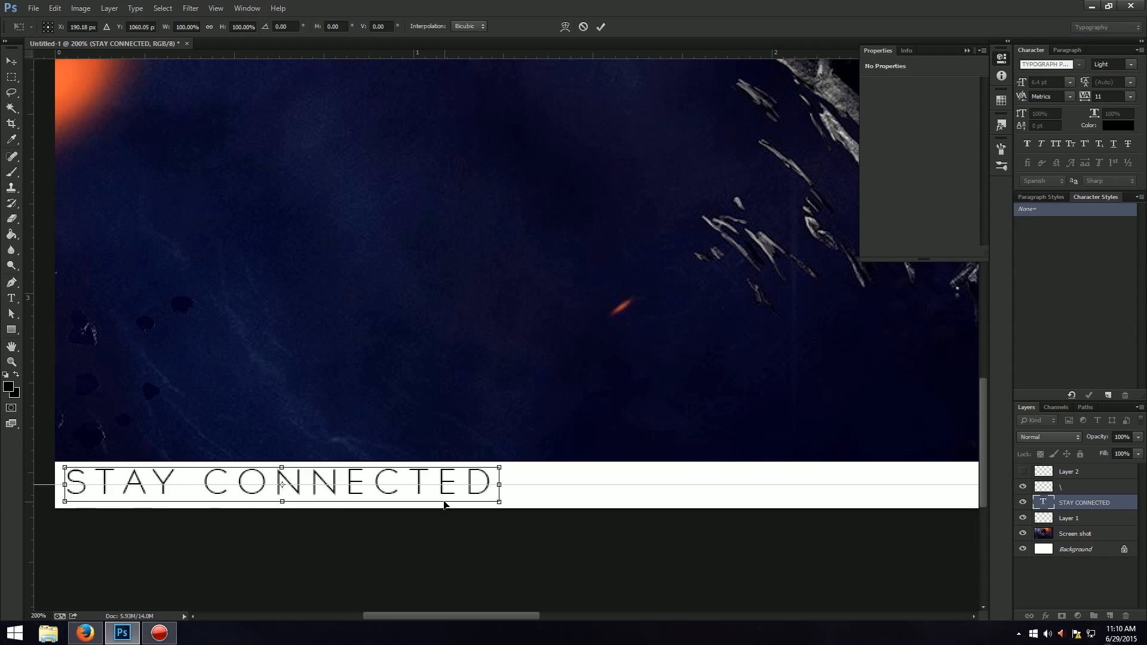
key(Return)
key(ctrl+0)
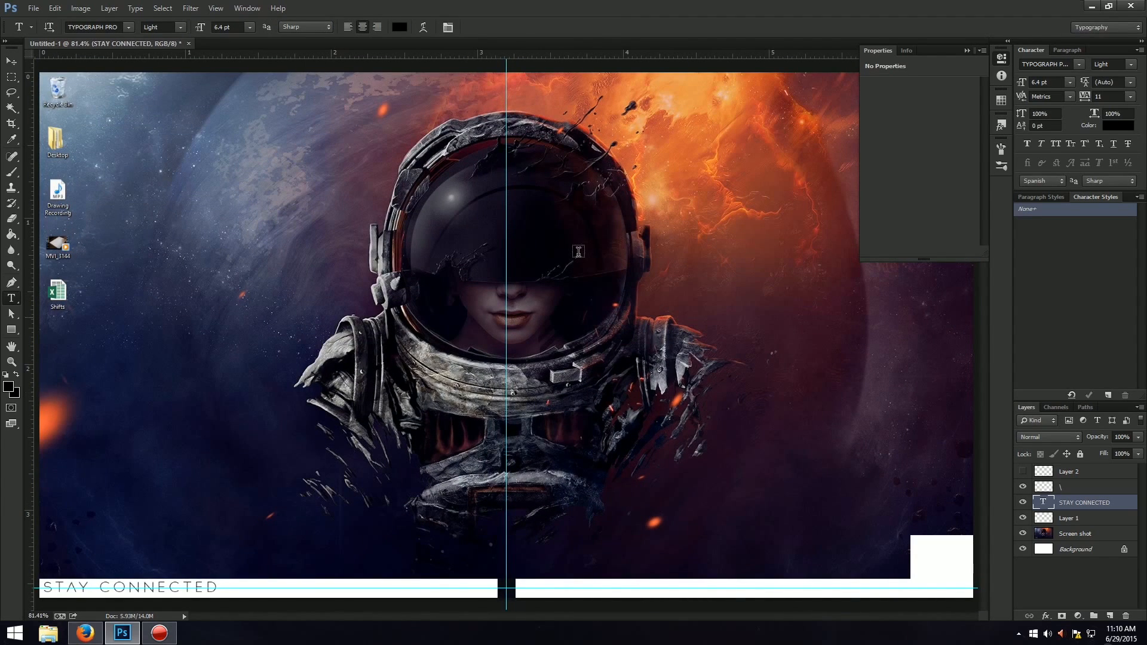
Clear all guides and nudge the "STAY CONNECTED" text slightly down within the white strip, to about Y 1064 px.
click(216, 9)
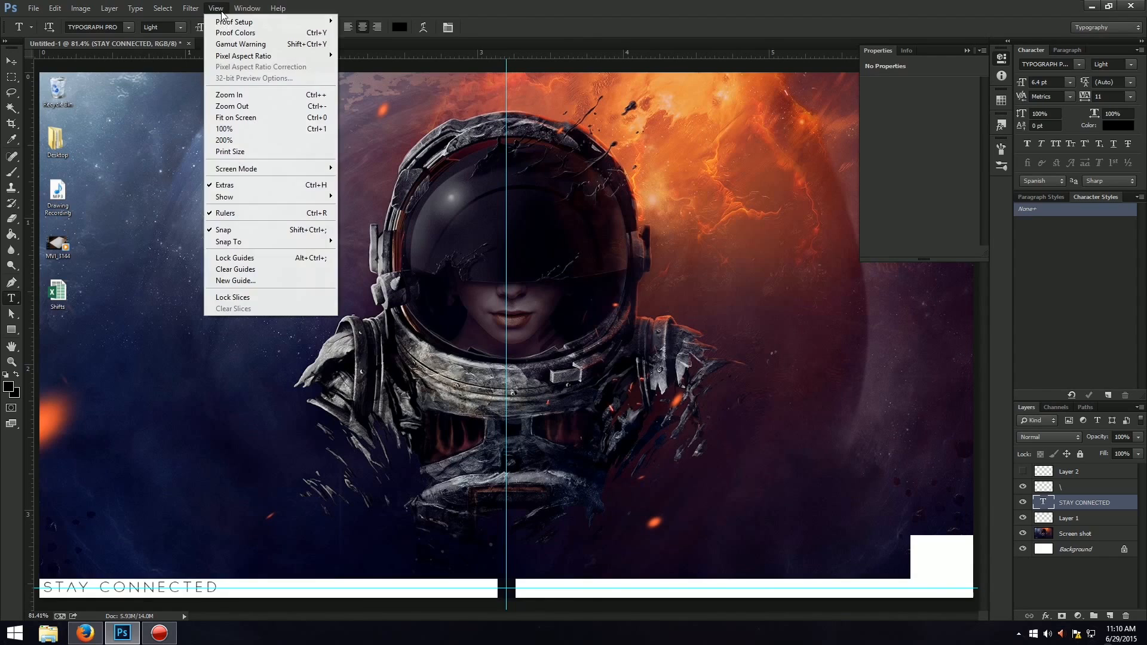
click(257, 270)
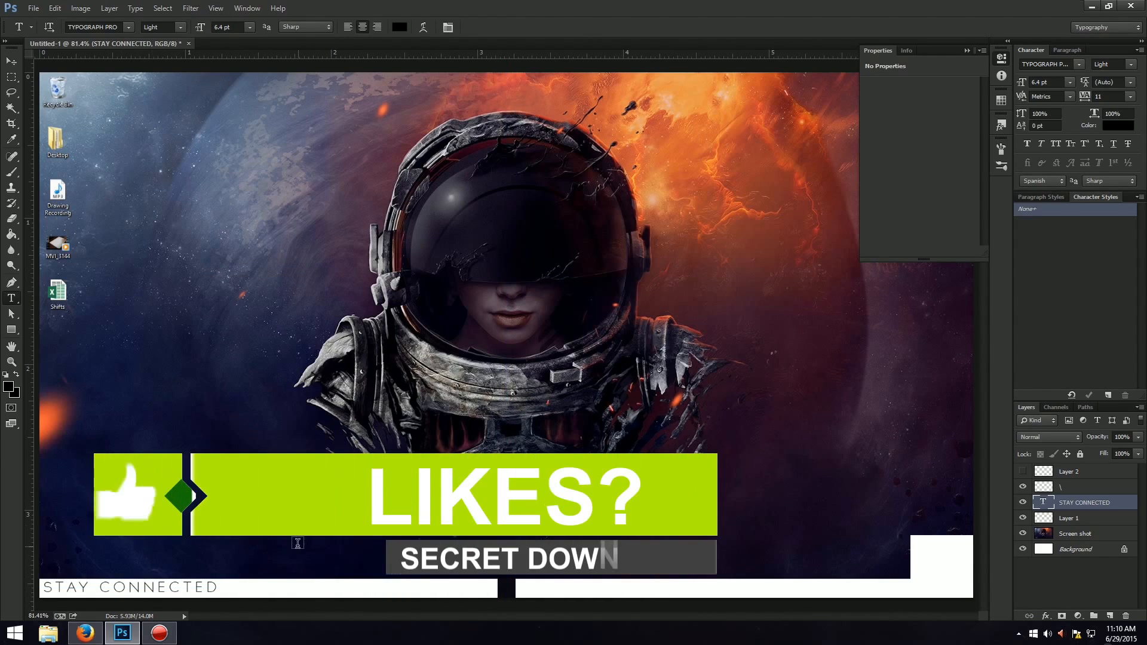
key(ctrl+t)
key(Down)
key(Down)
key(Down)
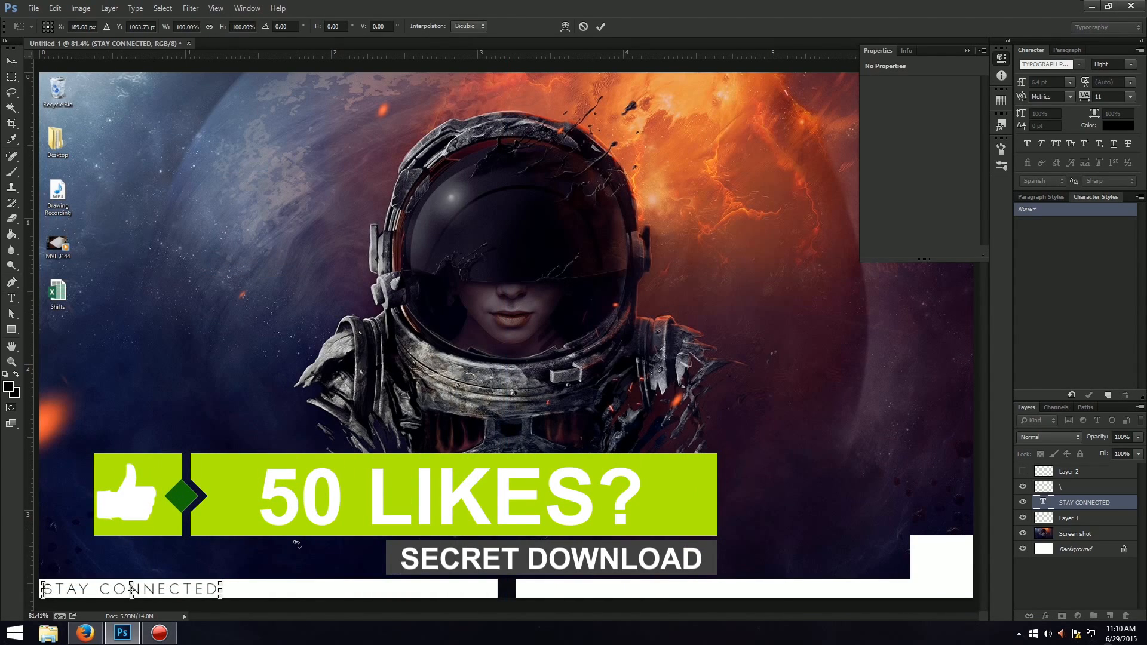
key(Return)
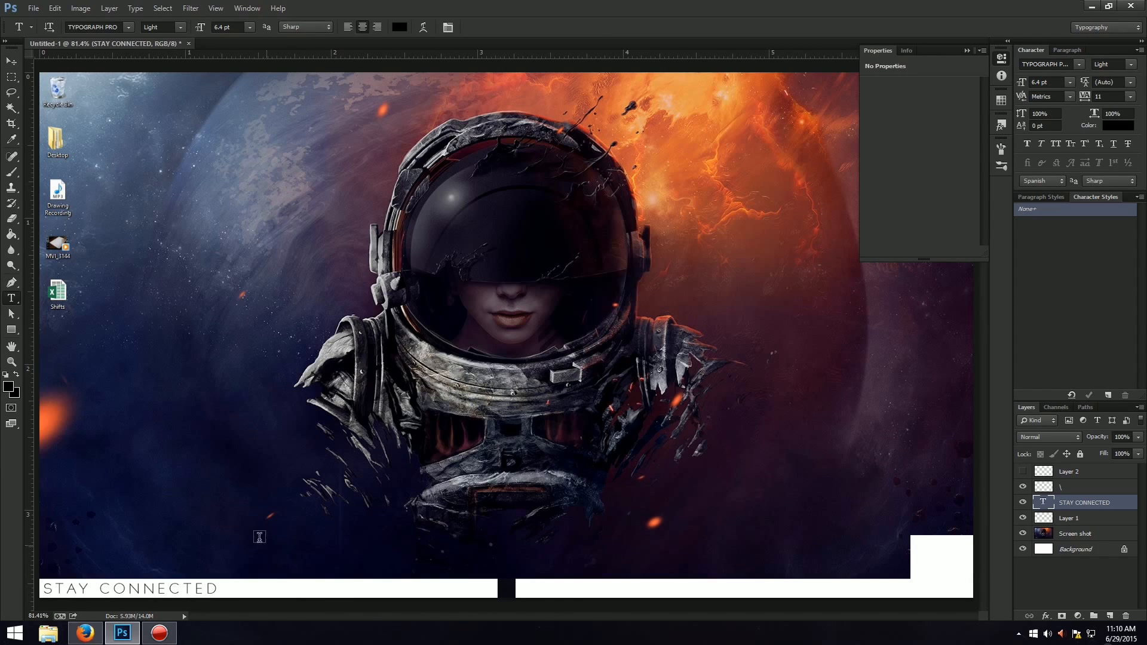
Open the Icons GFX PACK file from the GFX Packs folder in Documents.
click(31, 9)
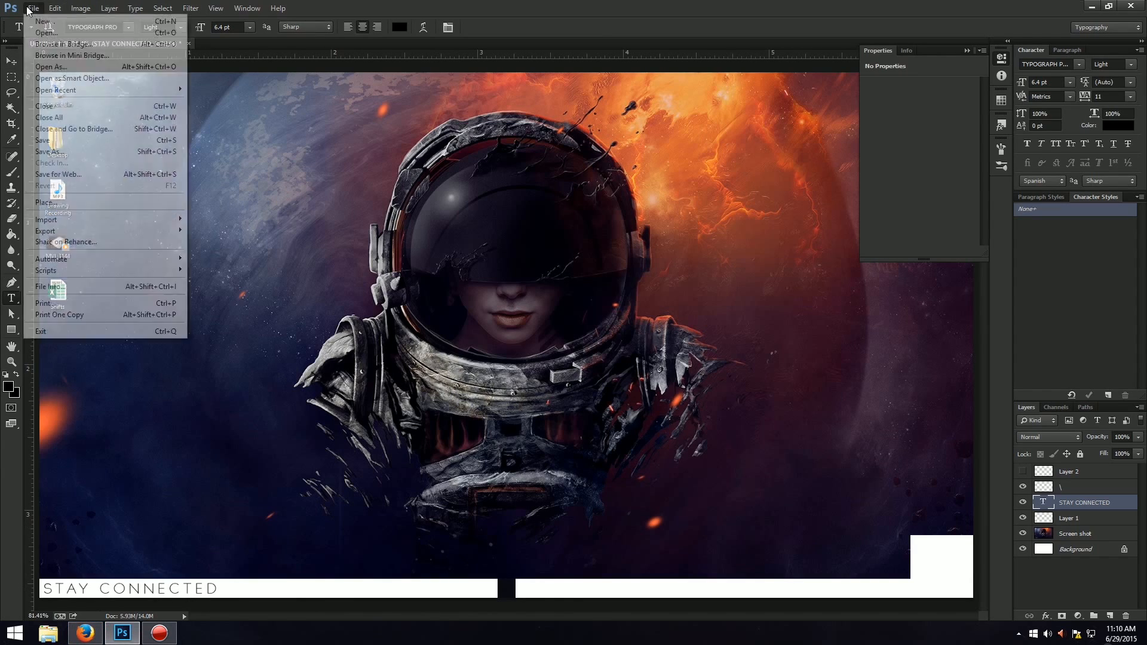
click(46, 33)
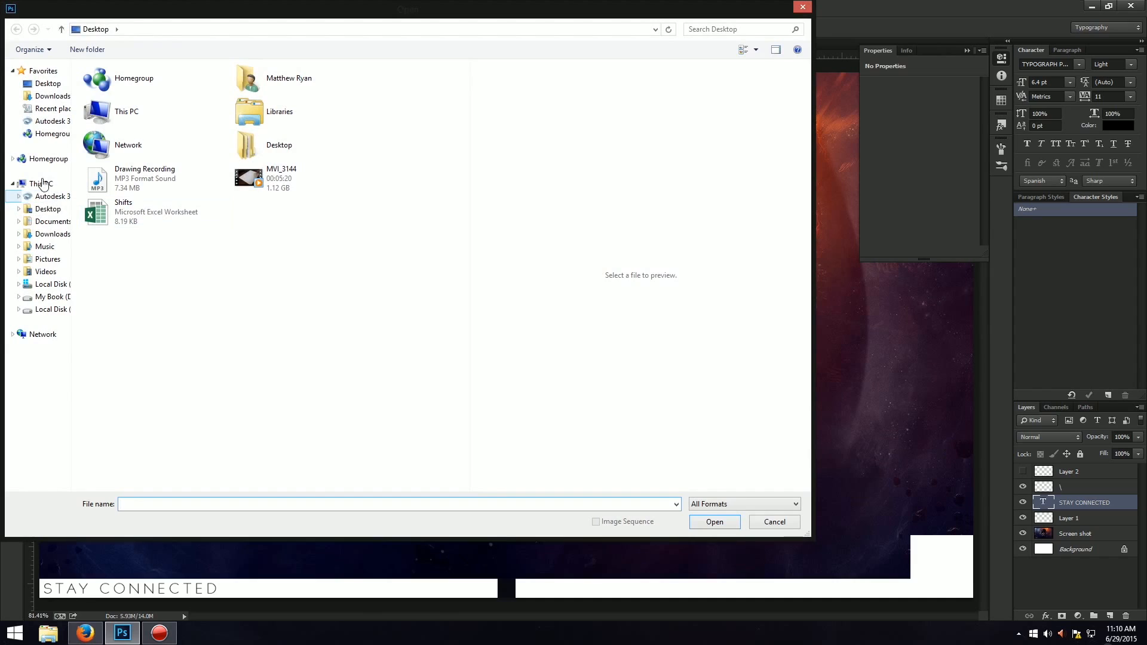
click(48, 221)
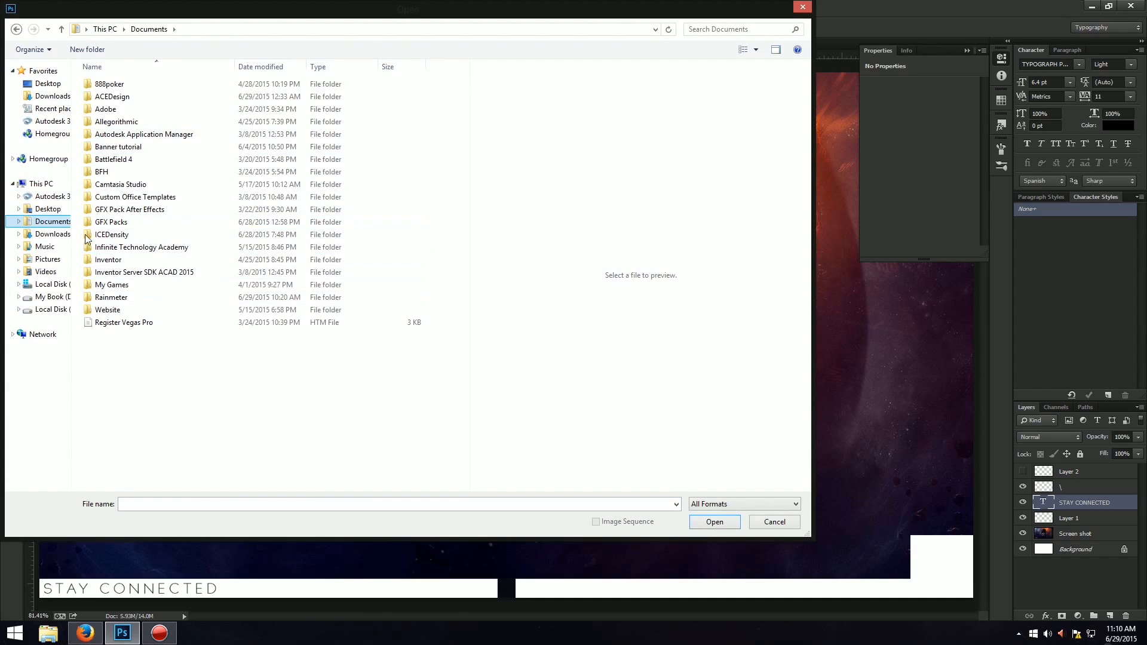
double_click(111, 221)
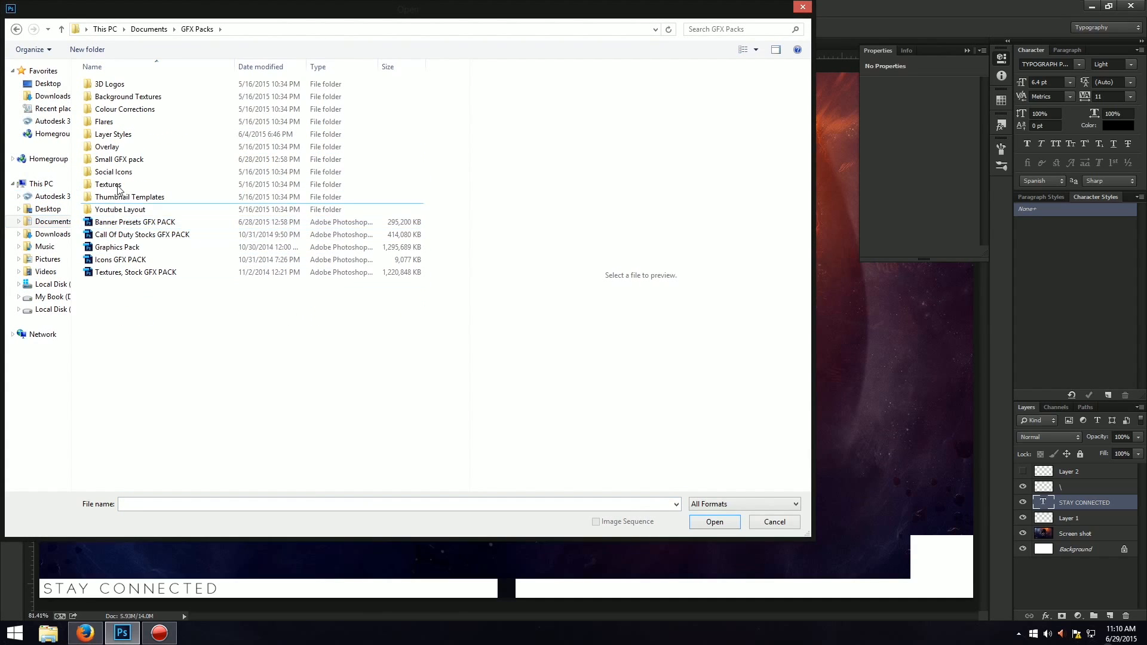
click(113, 247)
click(111, 261)
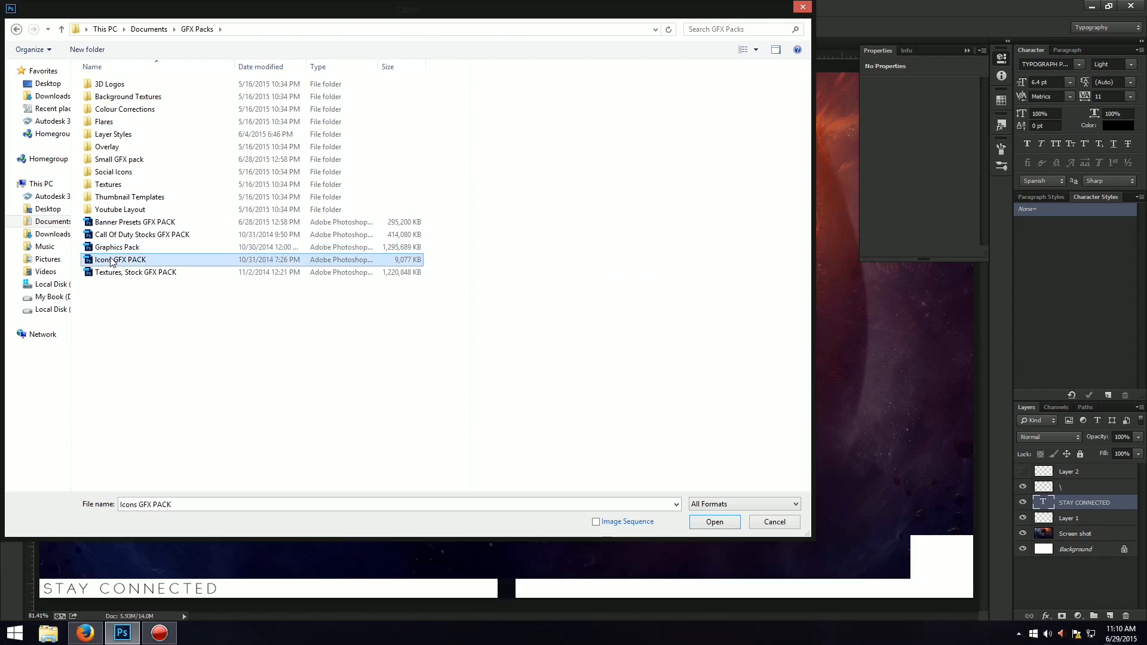
double_click(112, 261)
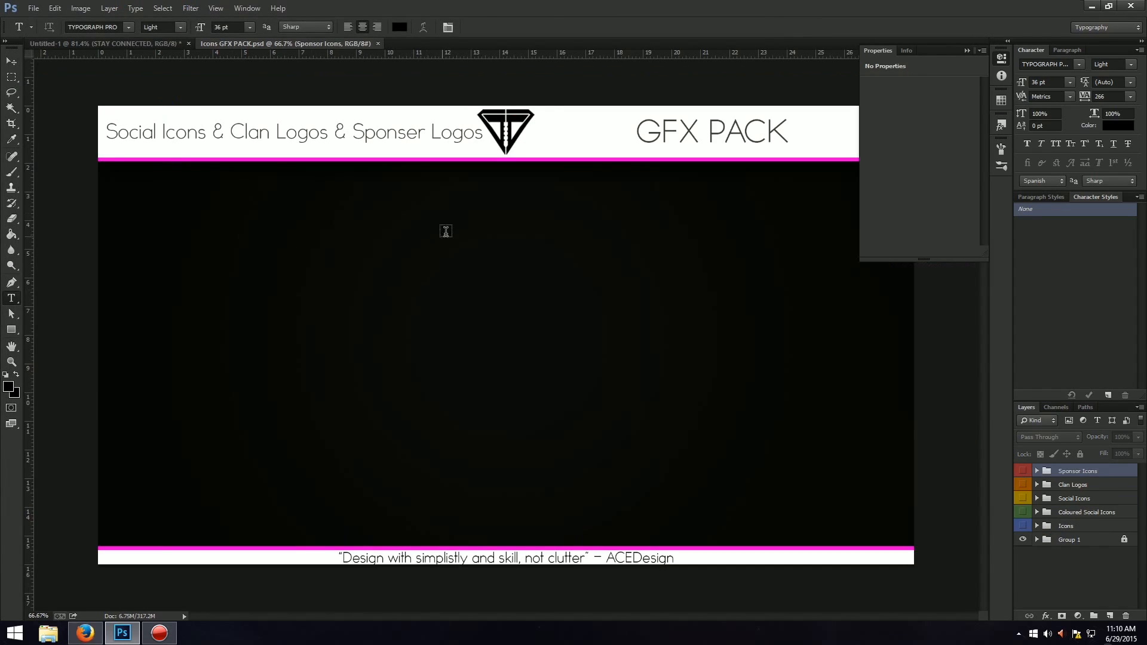
Collapse the Properties panel and preview the icon groups, leaving Social Icons as the only one of them shown.
click(966, 51)
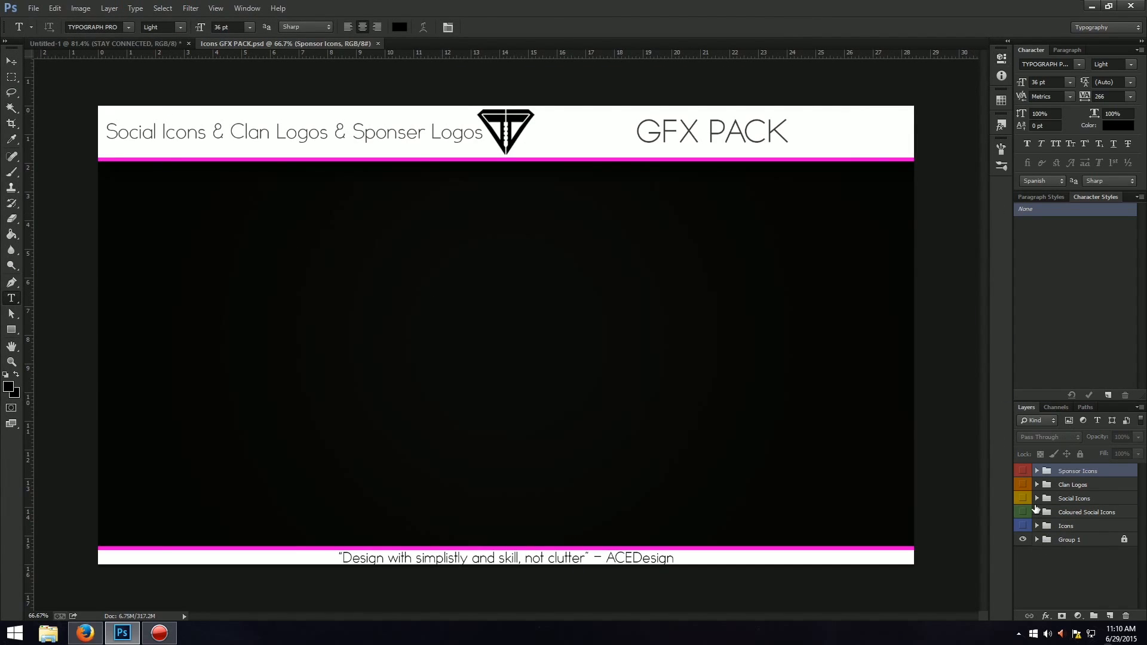
click(1022, 472)
click(1022, 471)
click(1023, 484)
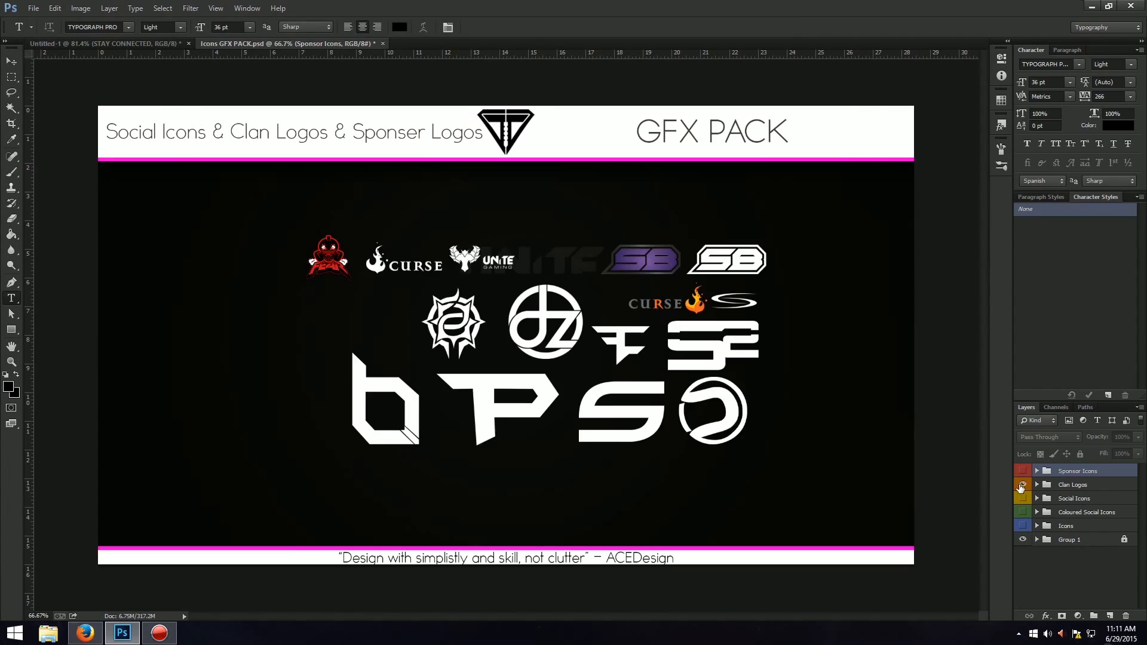
click(1022, 484)
click(1023, 498)
click(1023, 498)
click(1023, 498)
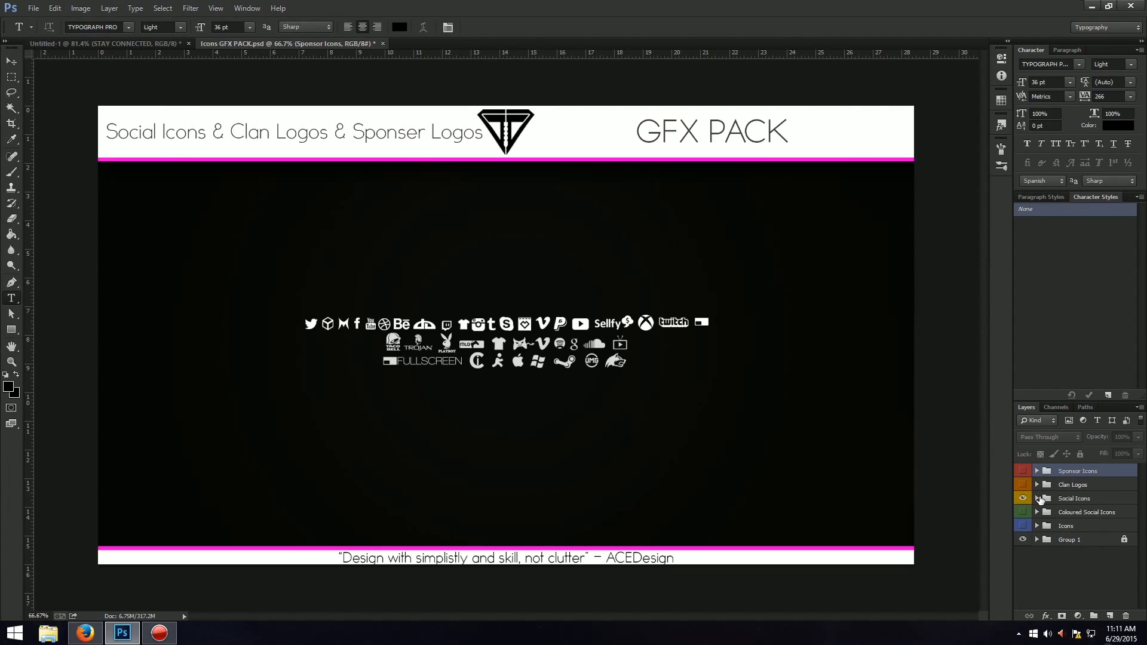
Expand the Social Icons group to list its icon layers and activate the Move tool.
click(1037, 498)
scroll(1022, 514, down, 1)
scroll(1112, 519, down, 1)
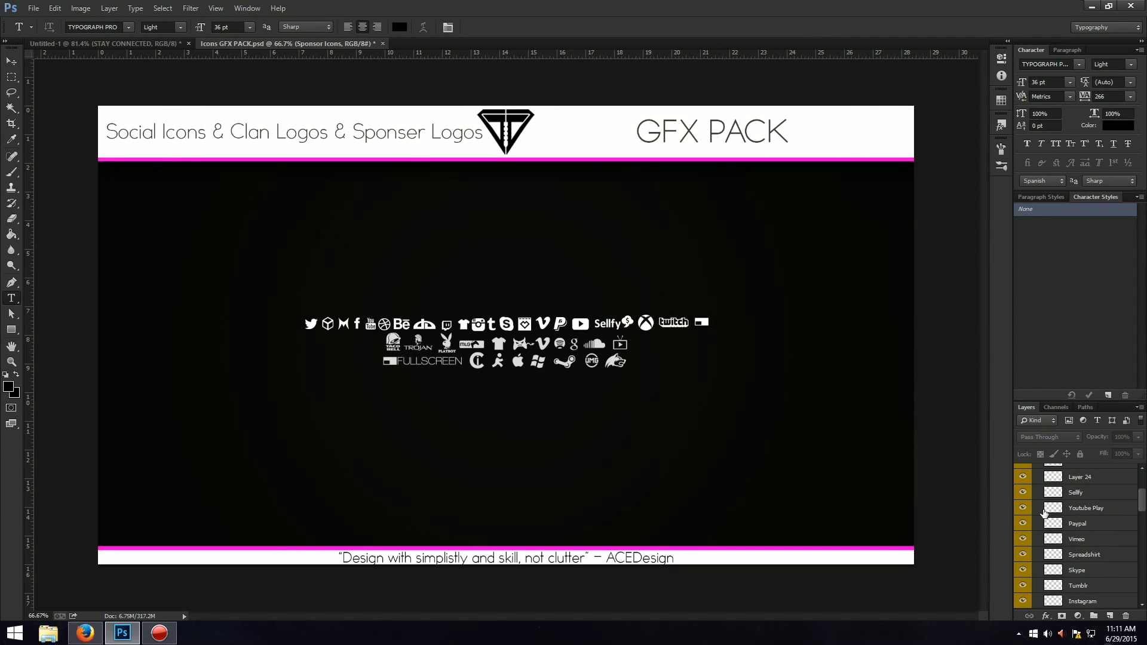
key(v)
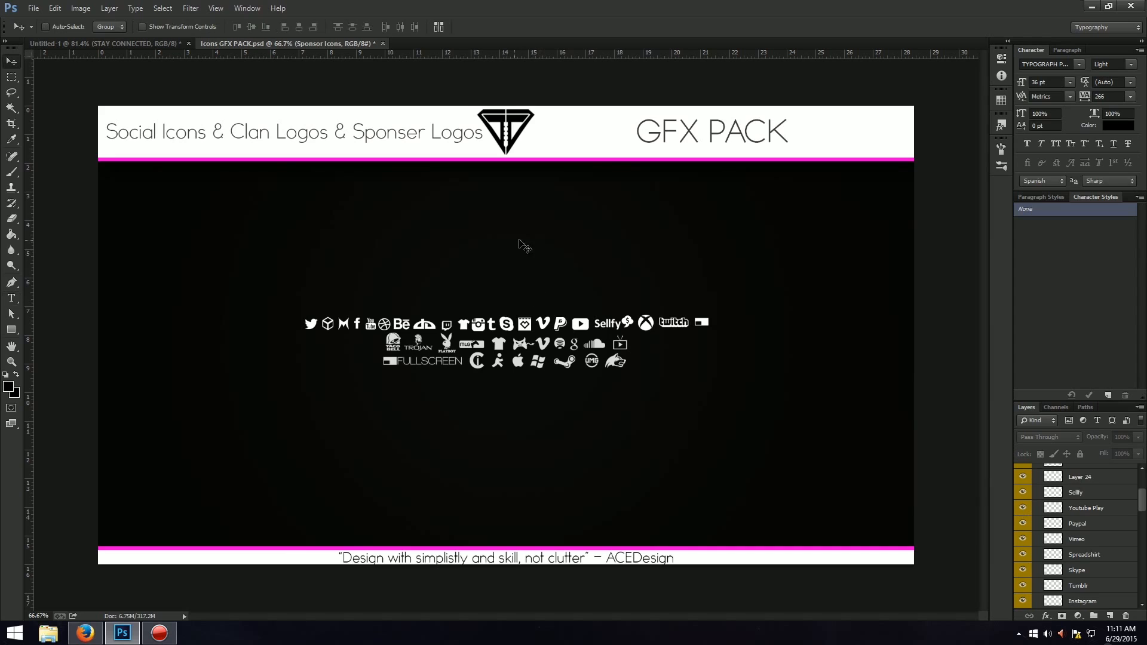
click(134, 46)
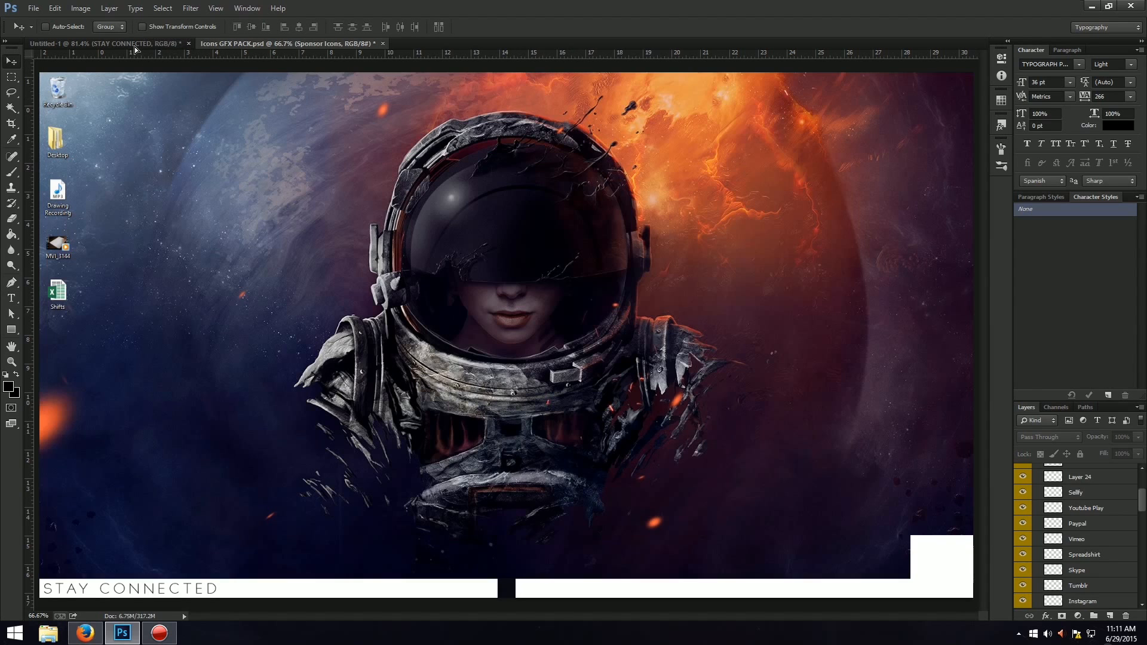
drag(211, 493, 750, 382)
click(1022, 502)
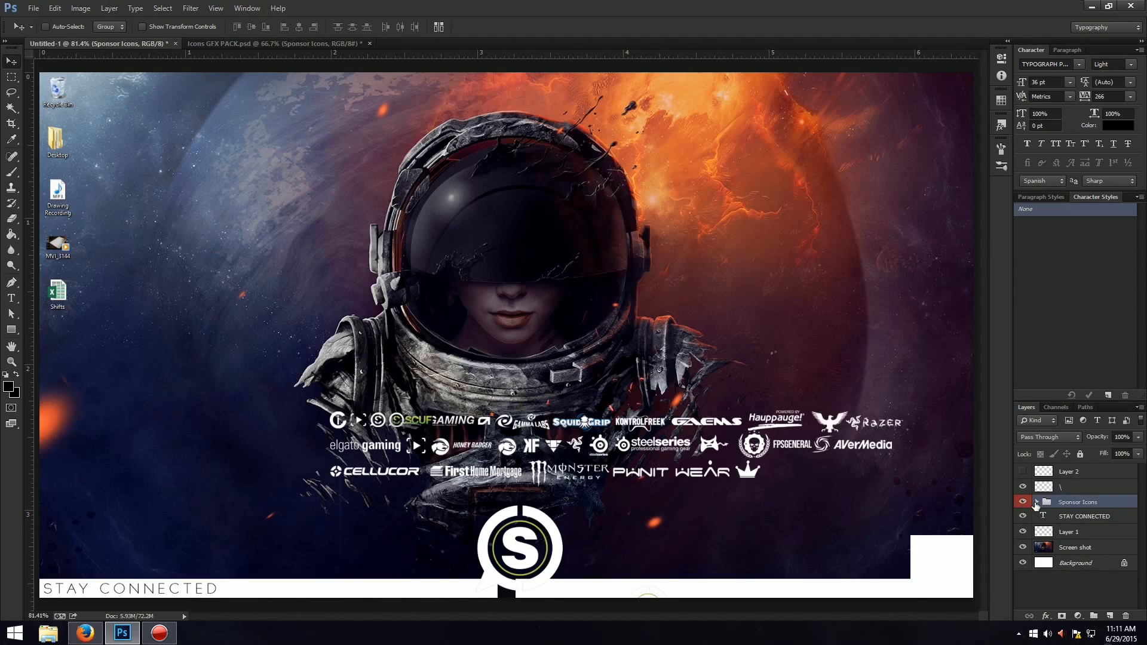
click(1037, 502)
click(1037, 503)
key(Delete)
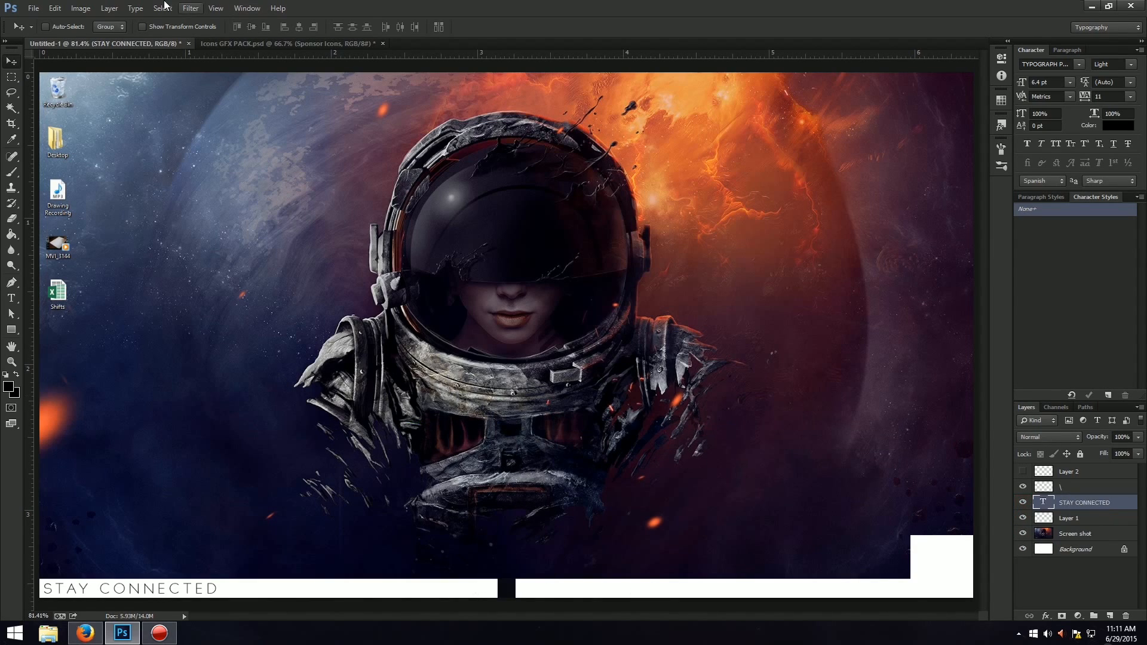
click(246, 42)
click(1088, 513)
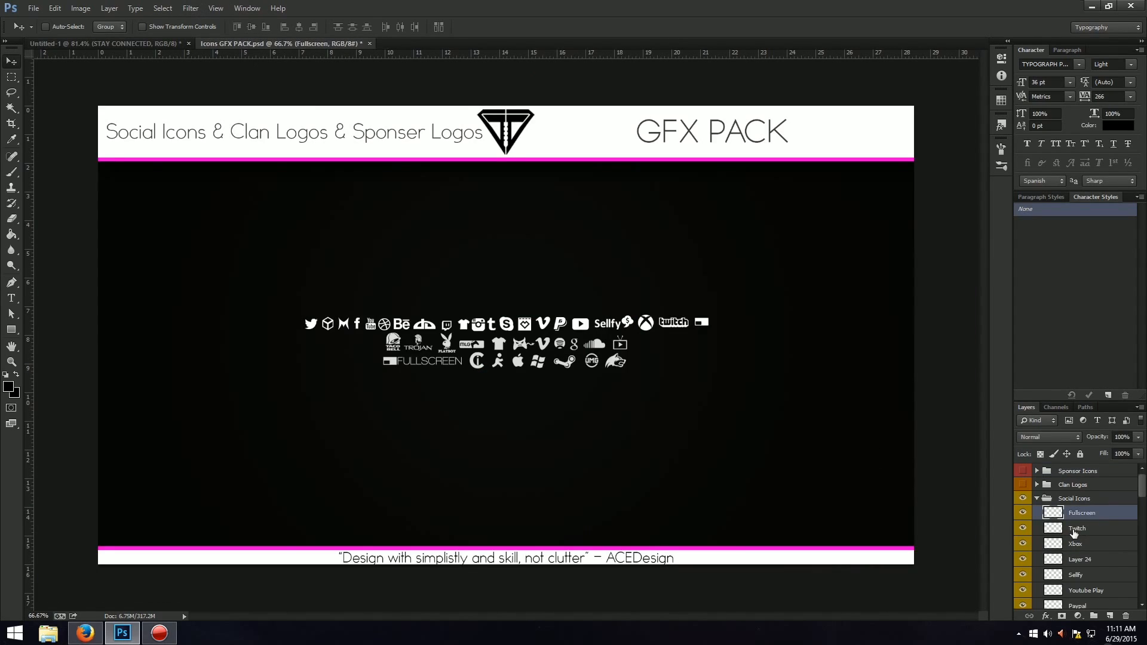
click(1094, 541)
click(1073, 529)
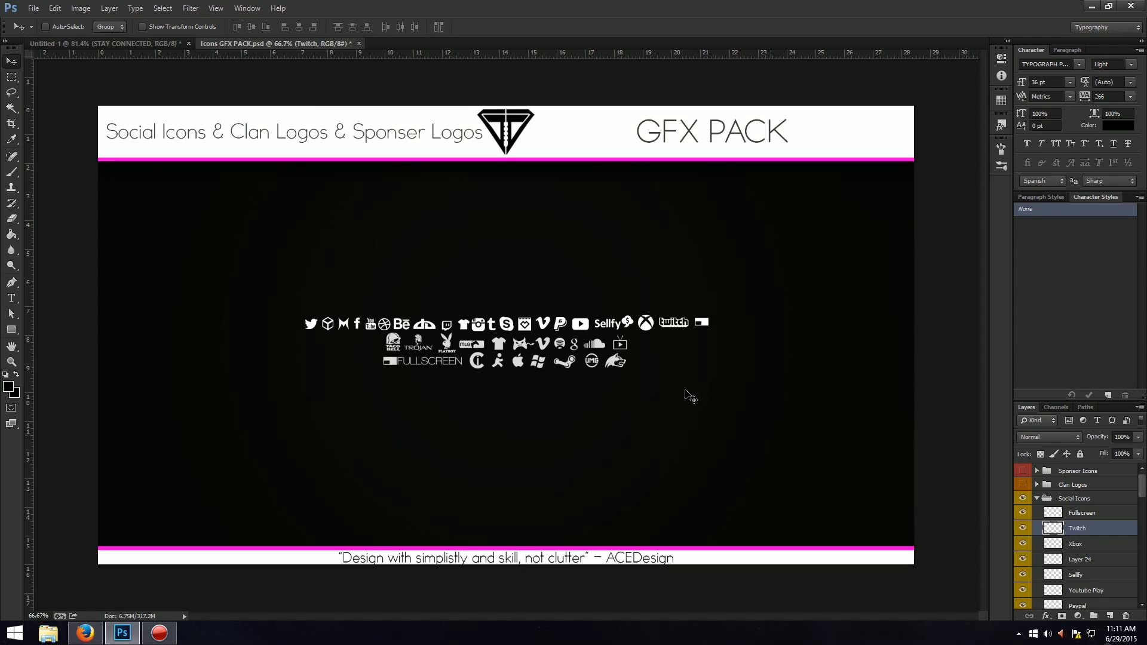
drag(534, 320, 508, 281)
key(ctrl+z)
Copy the Twitch speech-bubble icon from the Social Icons group into the Untitled-1 layout, placing it above the "STAY CONNECTED" strip.
scroll(1113, 553, down, 3)
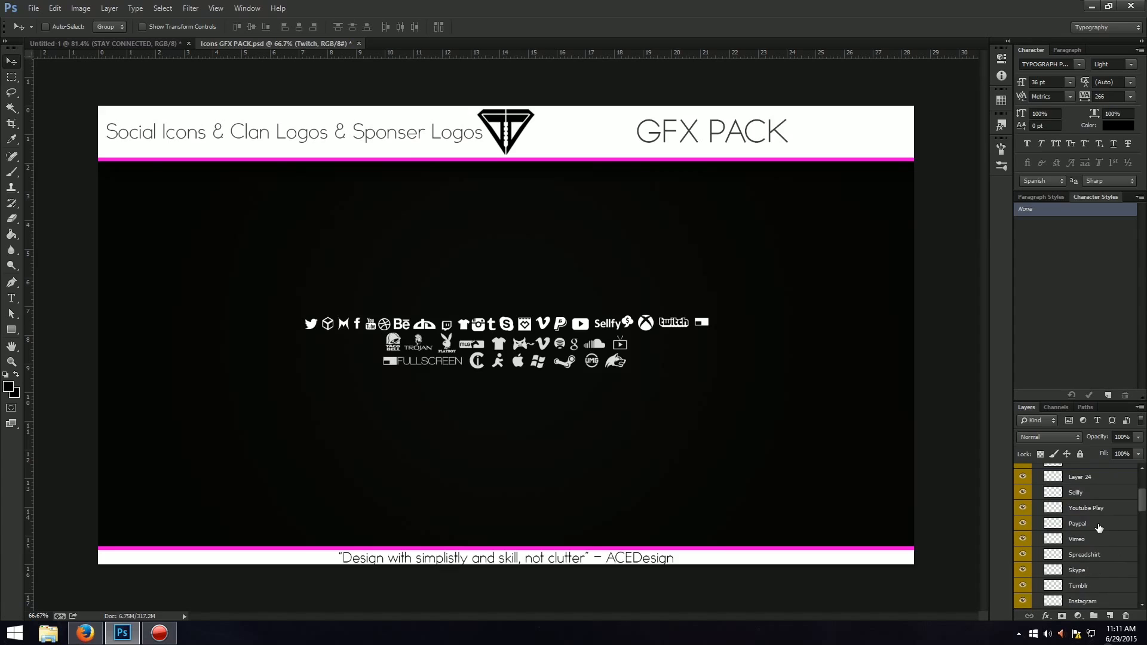
scroll(1095, 556, down, 1)
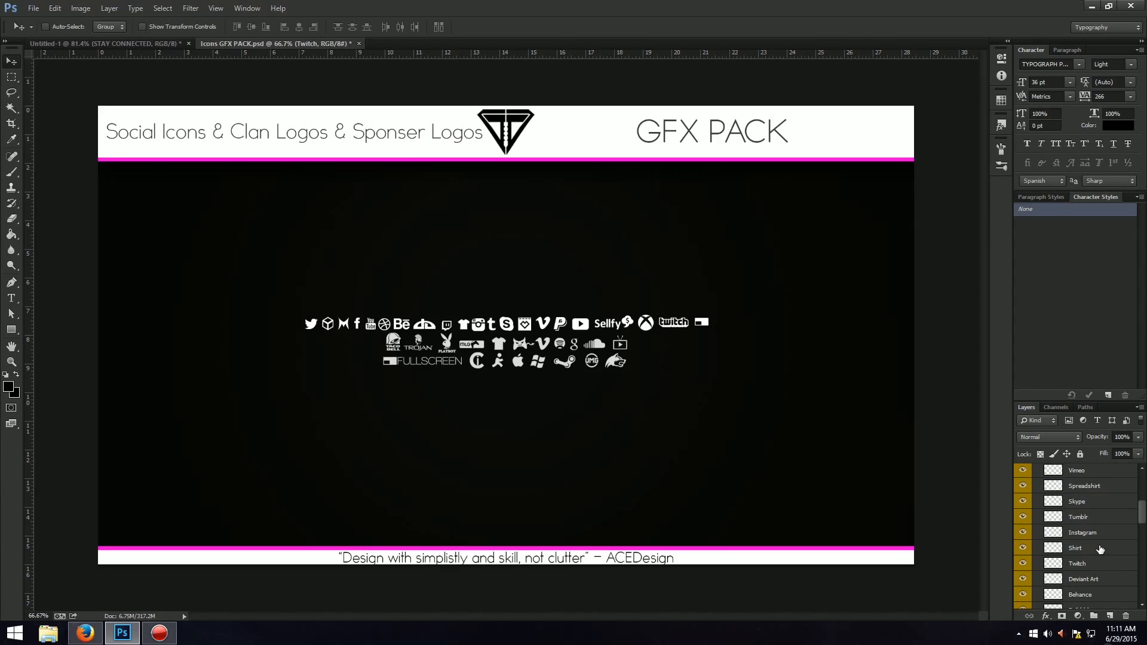
scroll(1100, 548, down, 2)
click(1100, 526)
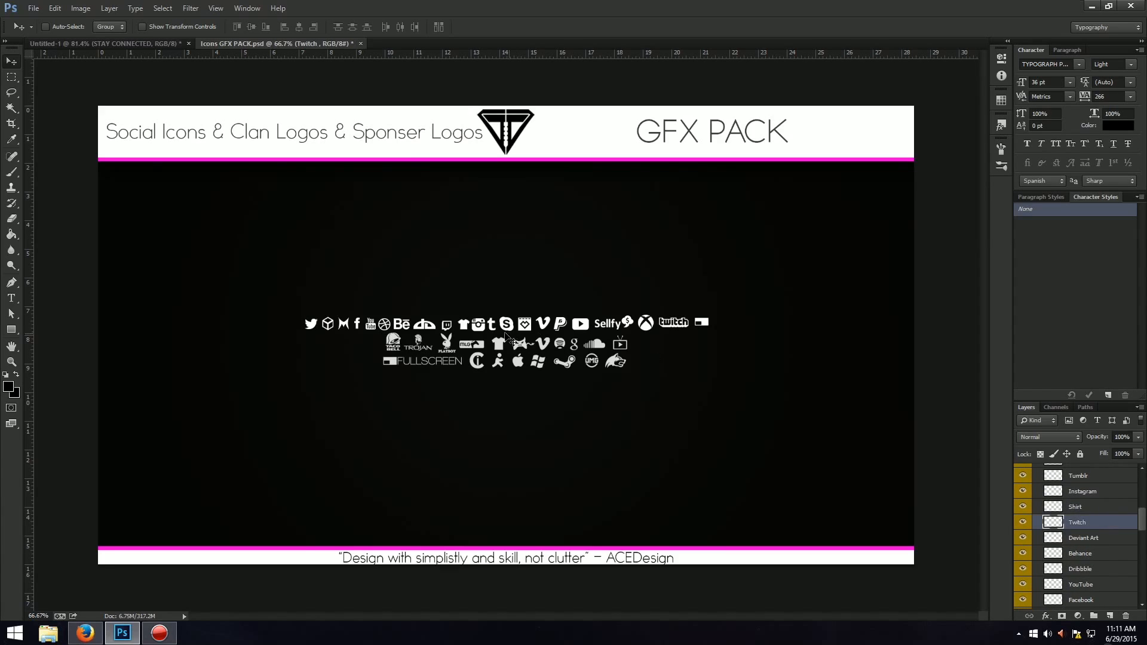
click(94, 44)
drag(93, 44, 350, 412)
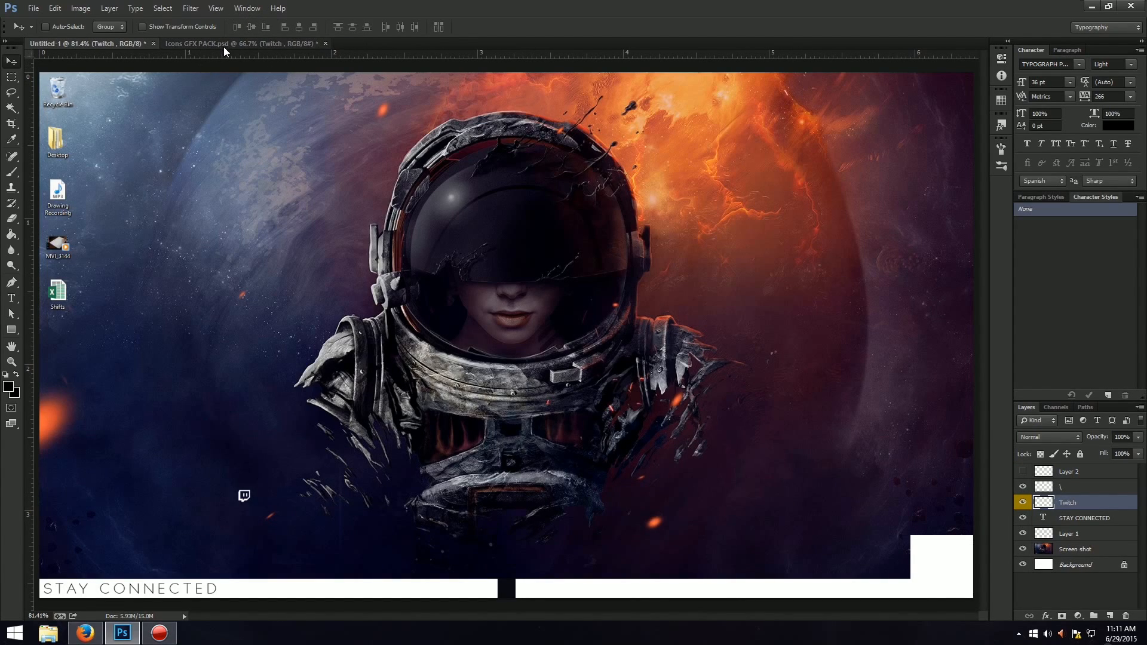
Return to the Icons GFX PACK document and find the YouTube layers in the Social Icons group.
click(223, 46)
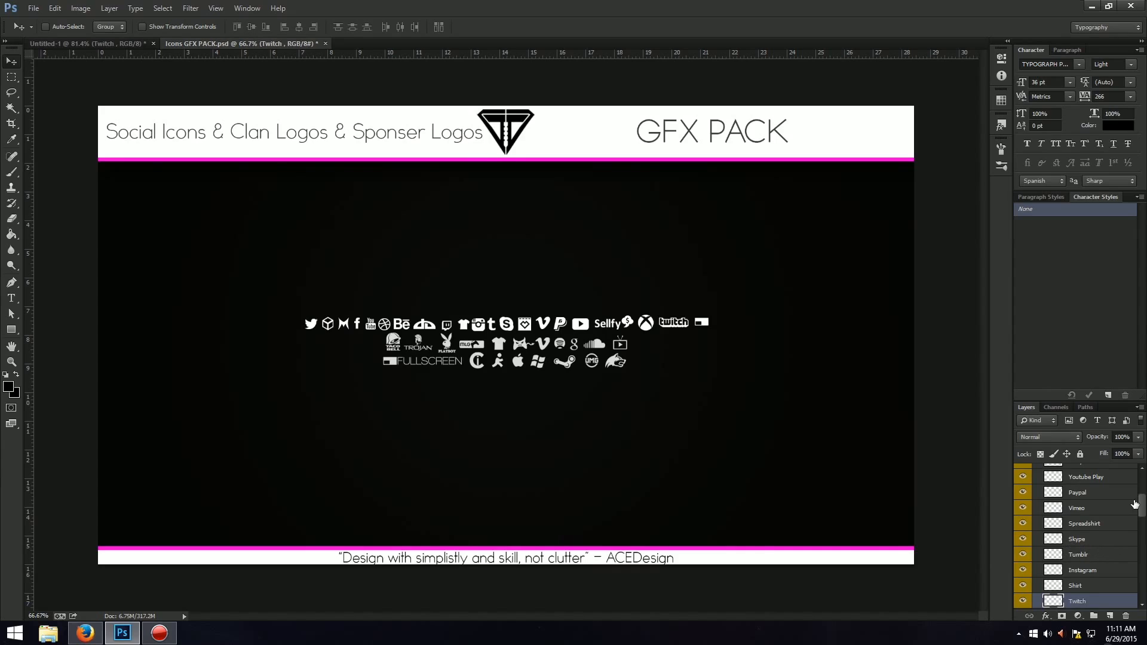
scroll(1134, 504, down, 4)
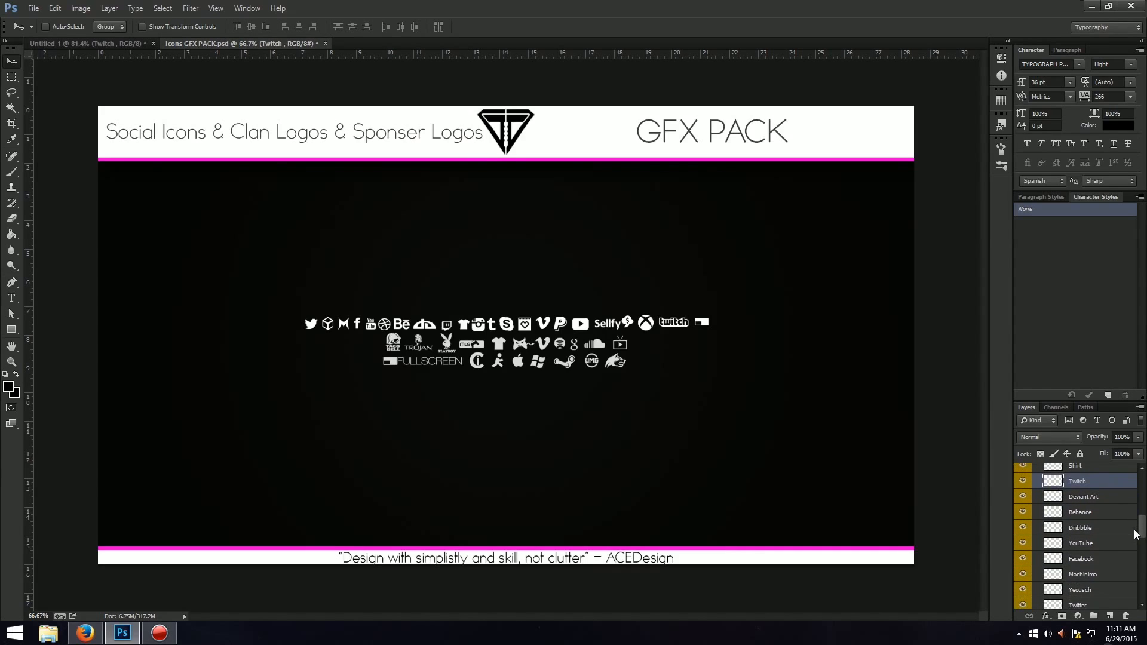
click(1116, 543)
drag(685, 388, 676, 362)
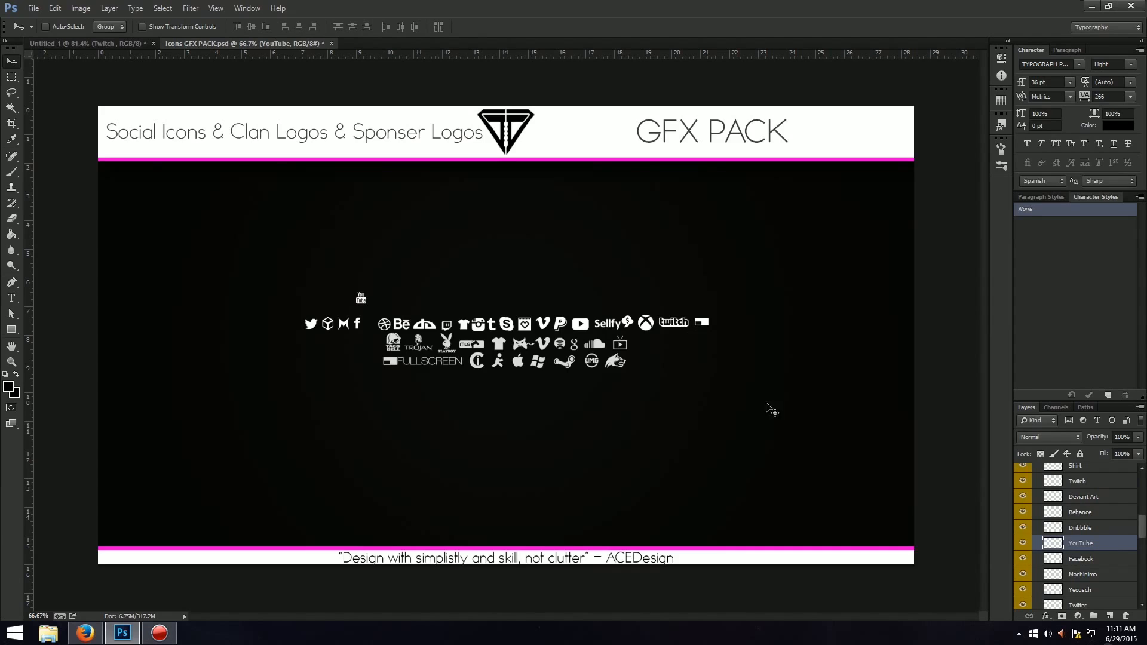
key(ctrl+z)
Copy the Youtube Play icon from the Social Icons group into the Untitled-1 layout, placing it right of the Twitch icon.
drag(1143, 526, 1141, 494)
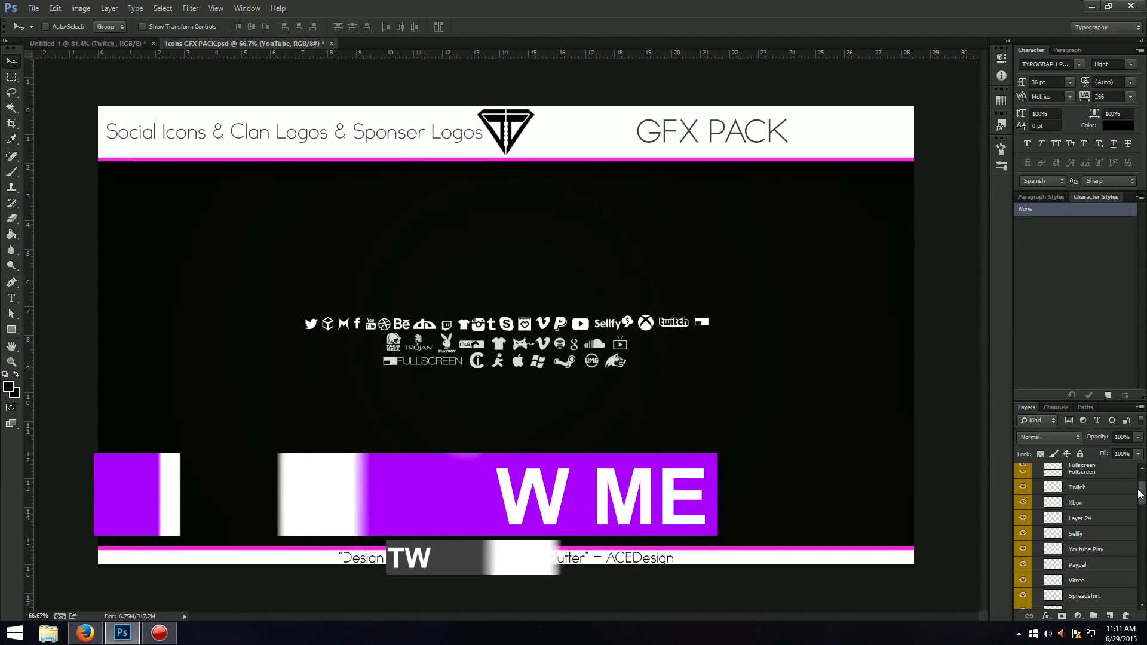
click(1105, 548)
drag(774, 405, 276, 449)
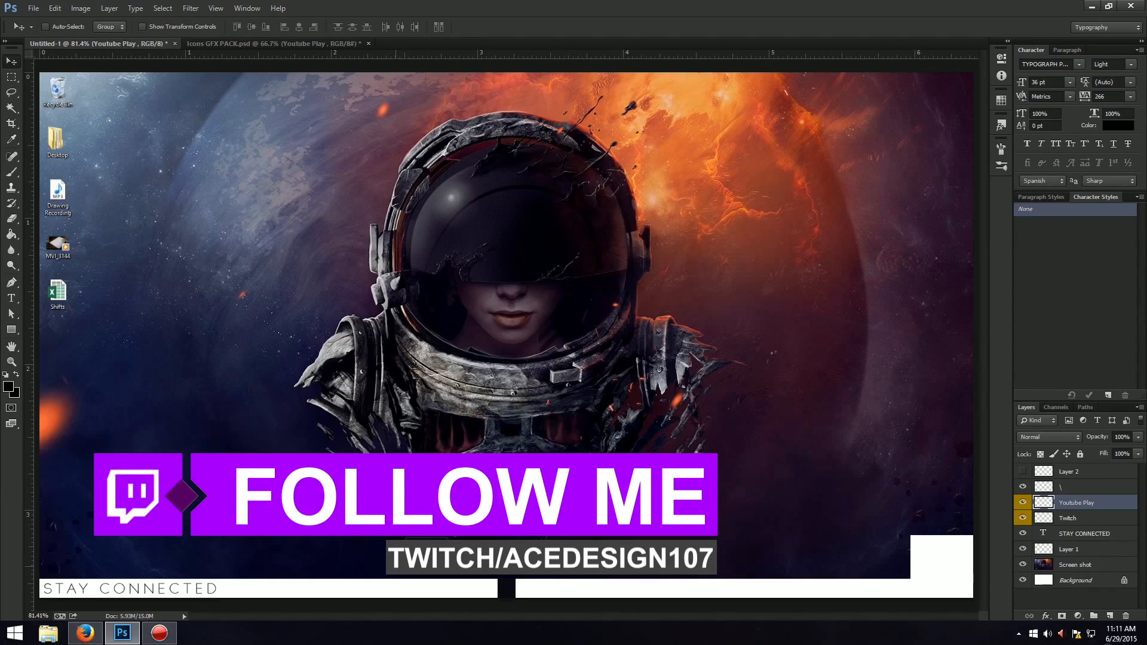
Copy the Twitter bird from the Social Icons group of Icons GFX PACK into Untitled-1, right of the Youtube Play icon.
click(222, 42)
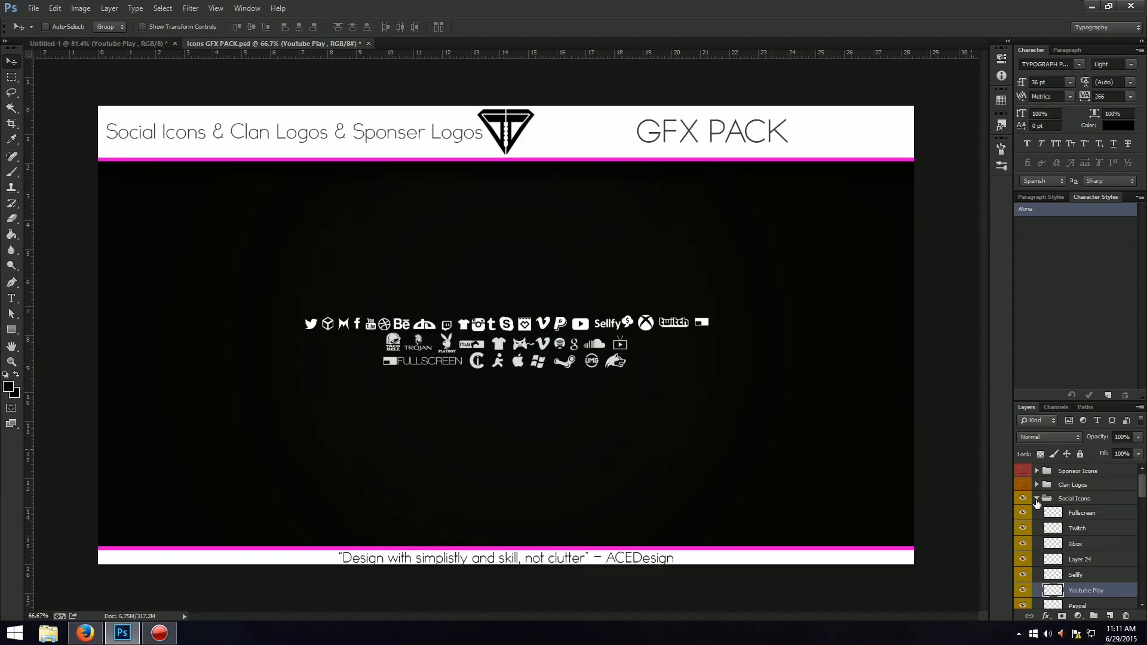
scroll(1063, 501, down, 3)
click(1090, 489)
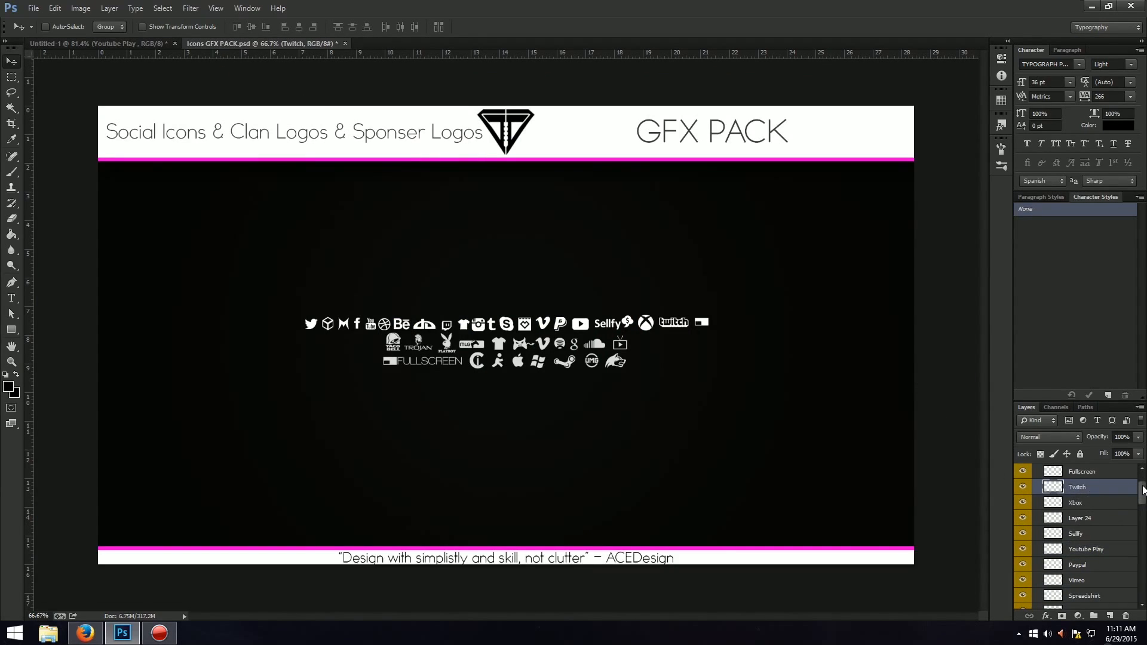
drag(1143, 490, 1135, 532)
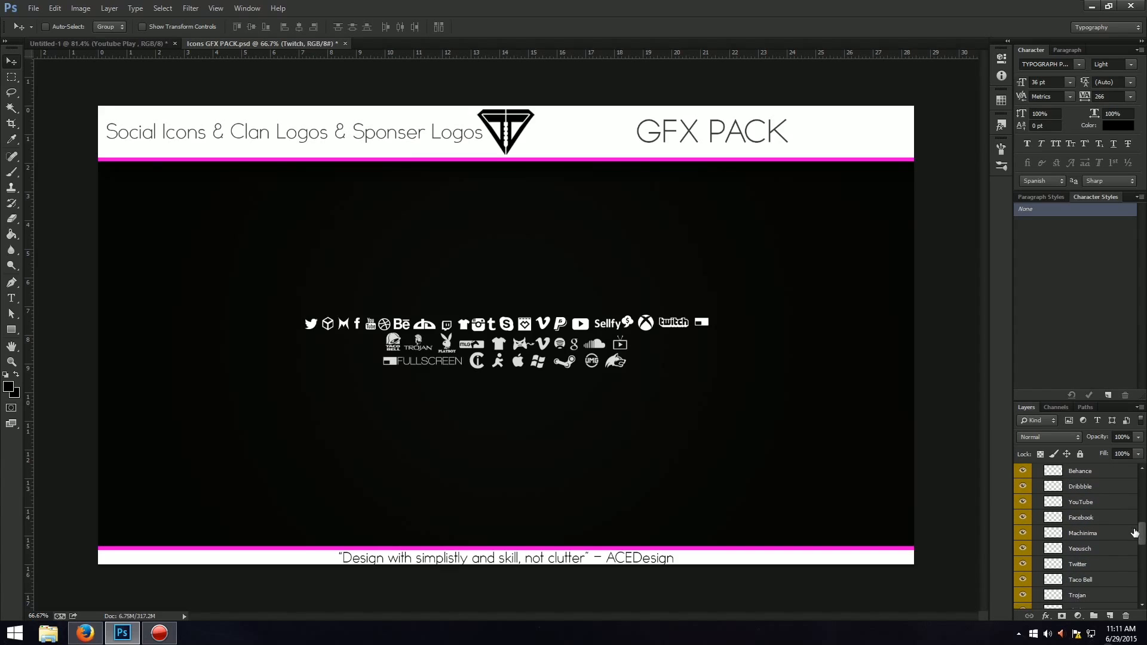
click(1102, 568)
drag(725, 404, 256, 550)
In Icons GFX PACK, collapse and hide the Social Icons group, and show and expand the Coloured Social Icons group instead.
click(221, 43)
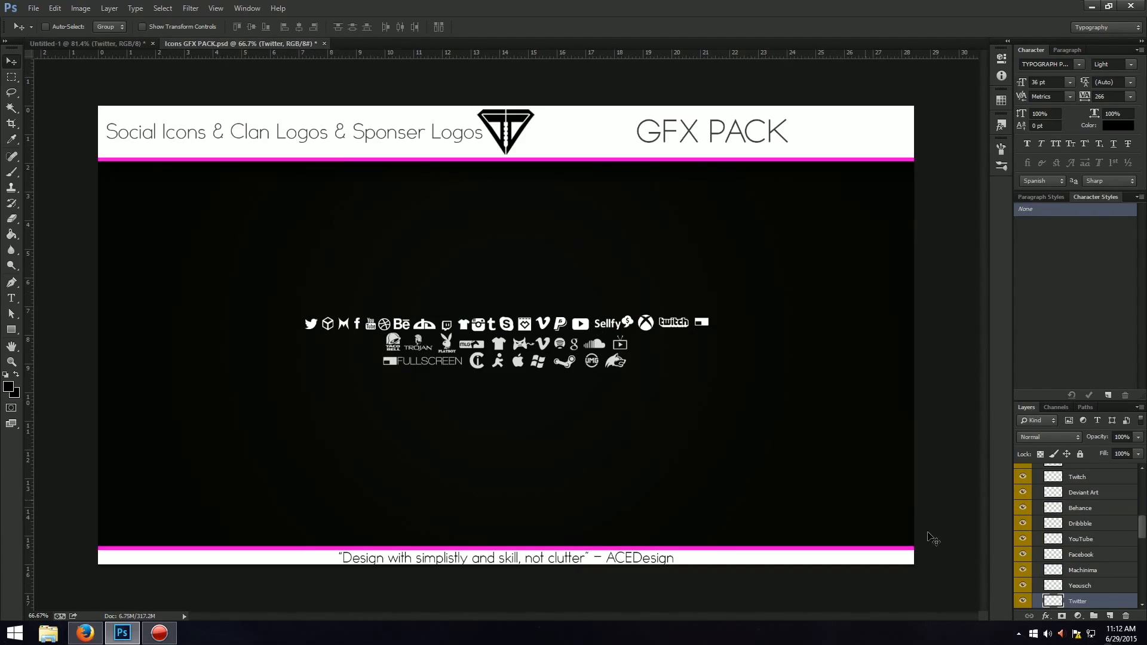
scroll(1074, 532, down, 6)
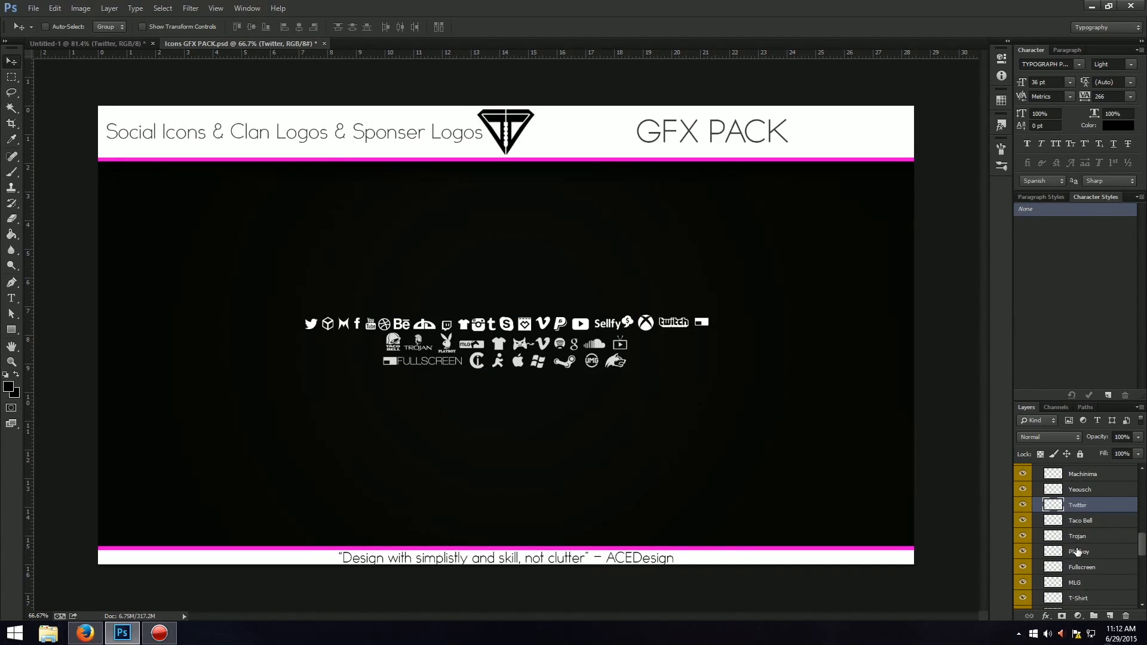
scroll(1077, 550, down, 5)
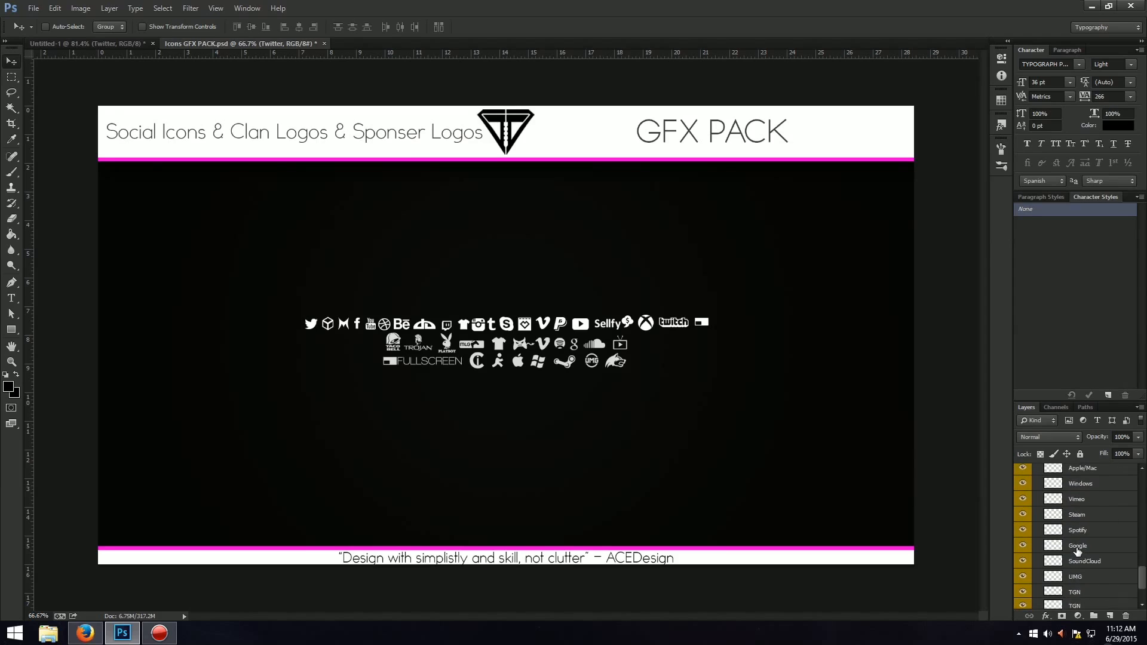
scroll(1117, 538, up, 12)
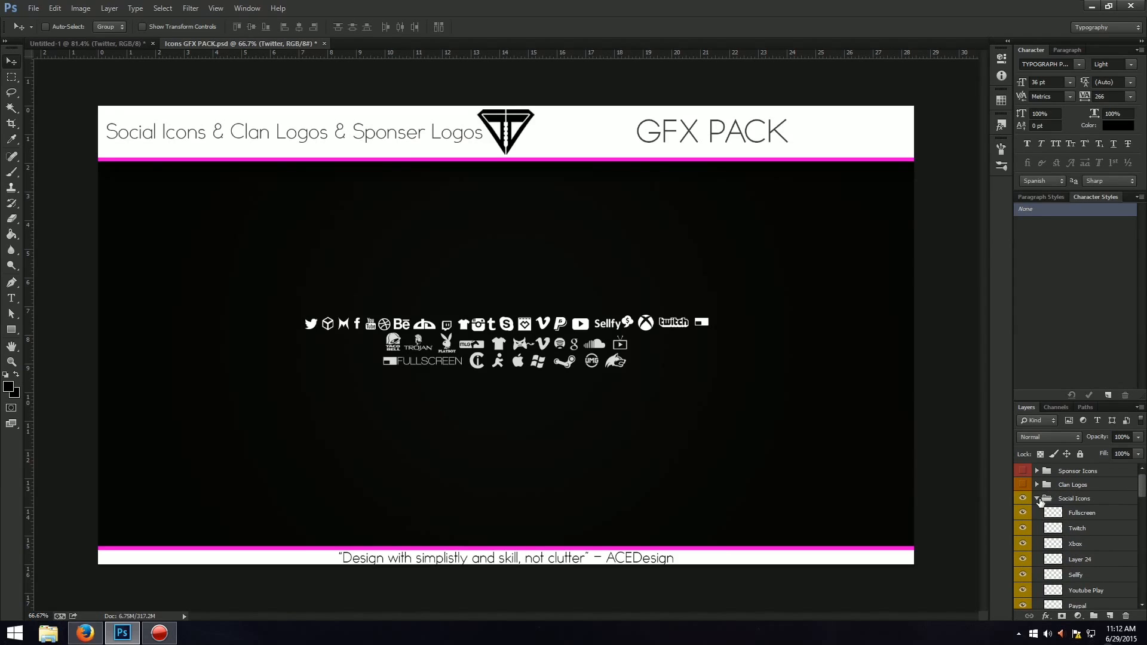
click(1038, 499)
click(1023, 501)
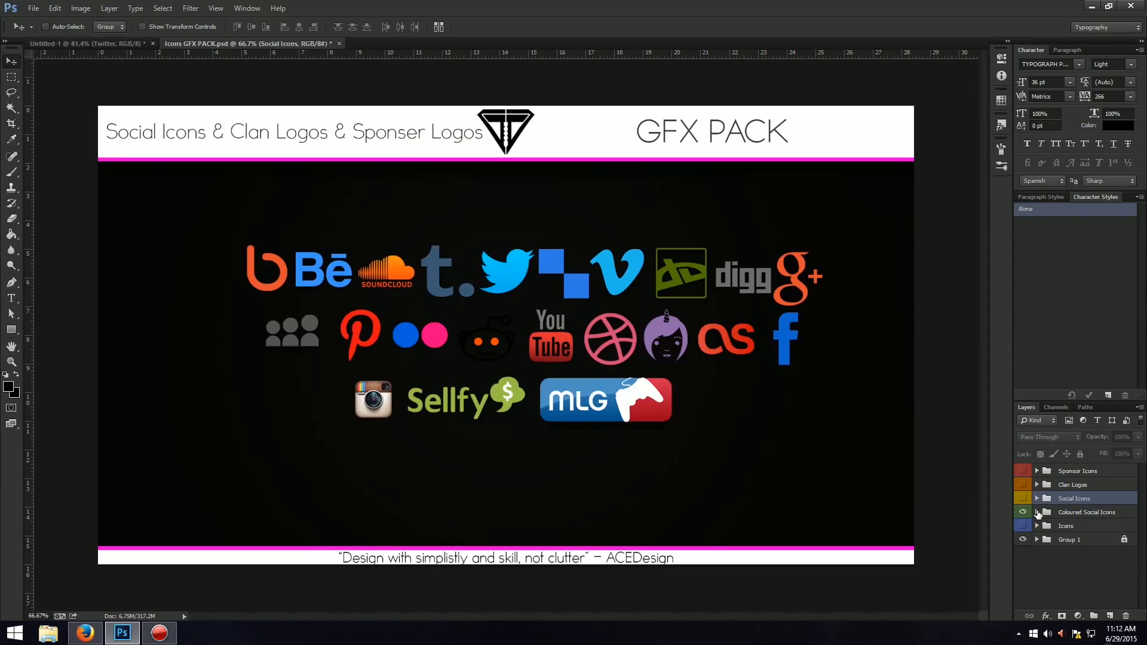
click(1036, 511)
Copy the Instagram icon from the Coloured Social Icons group into the Untitled-1 layout, placing it right of the Twitter bird.
scroll(1053, 562, down, 5)
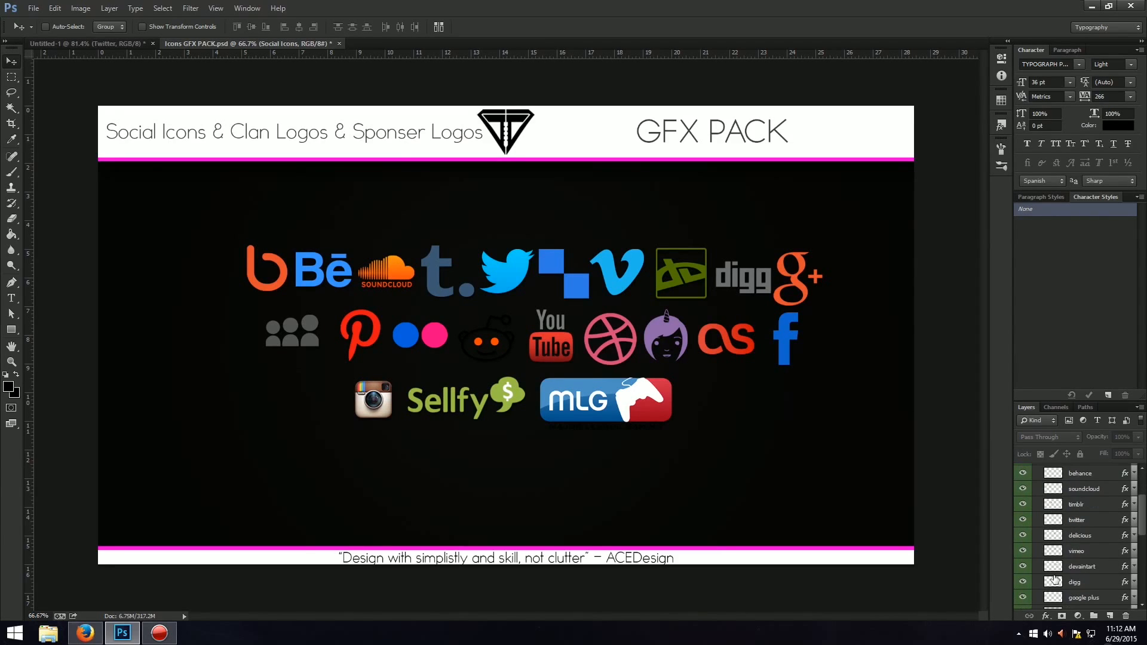
scroll(1049, 584, down, 2)
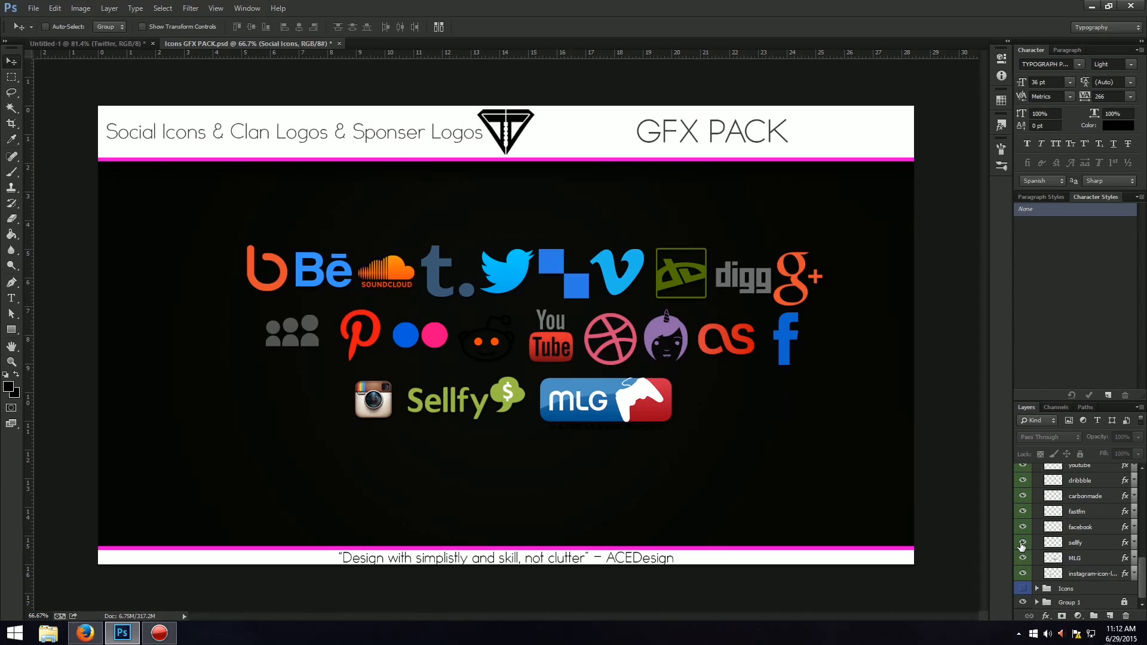
scroll(1023, 544, up, 6)
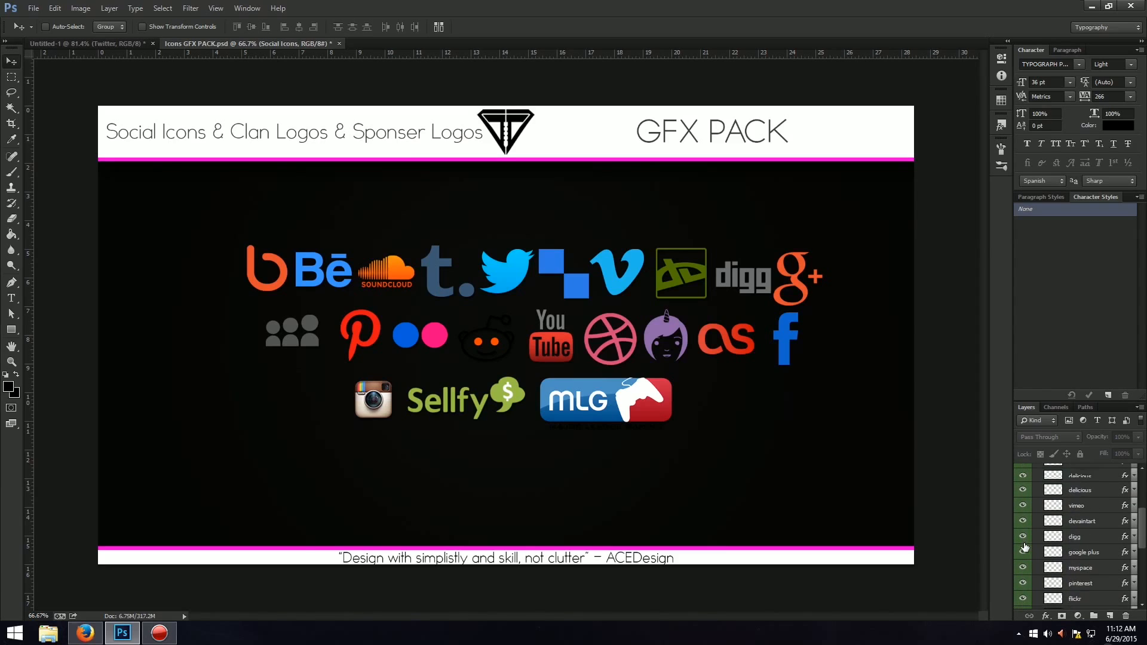
scroll(1024, 548, up, 2)
scroll(1024, 545, down, 5)
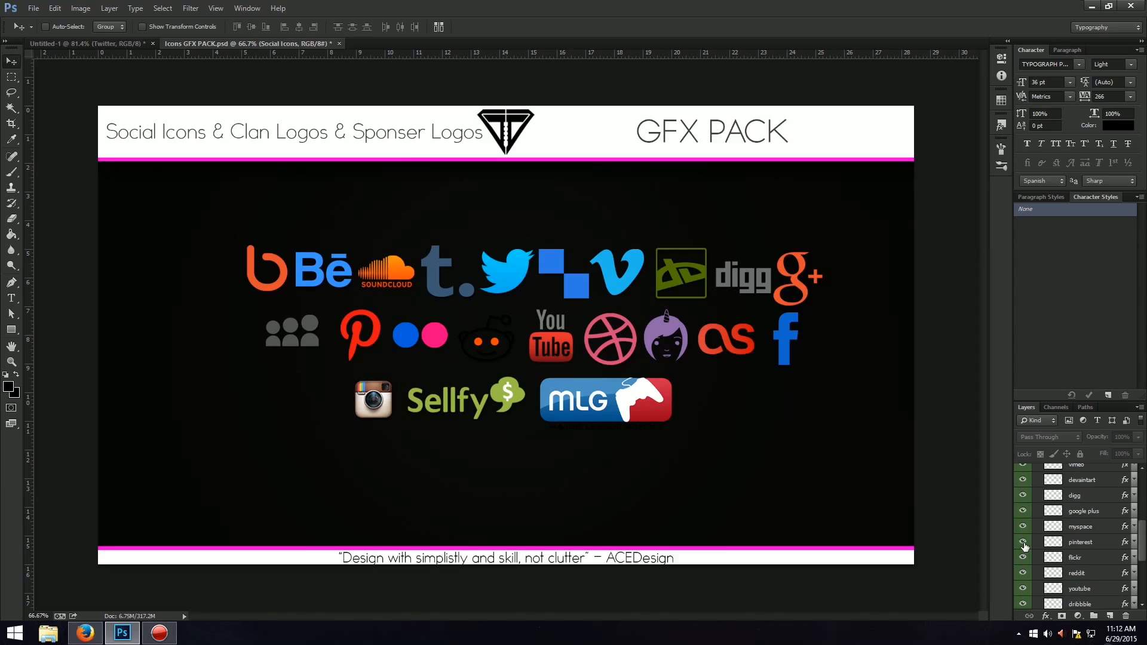
scroll(1023, 545, down, 5)
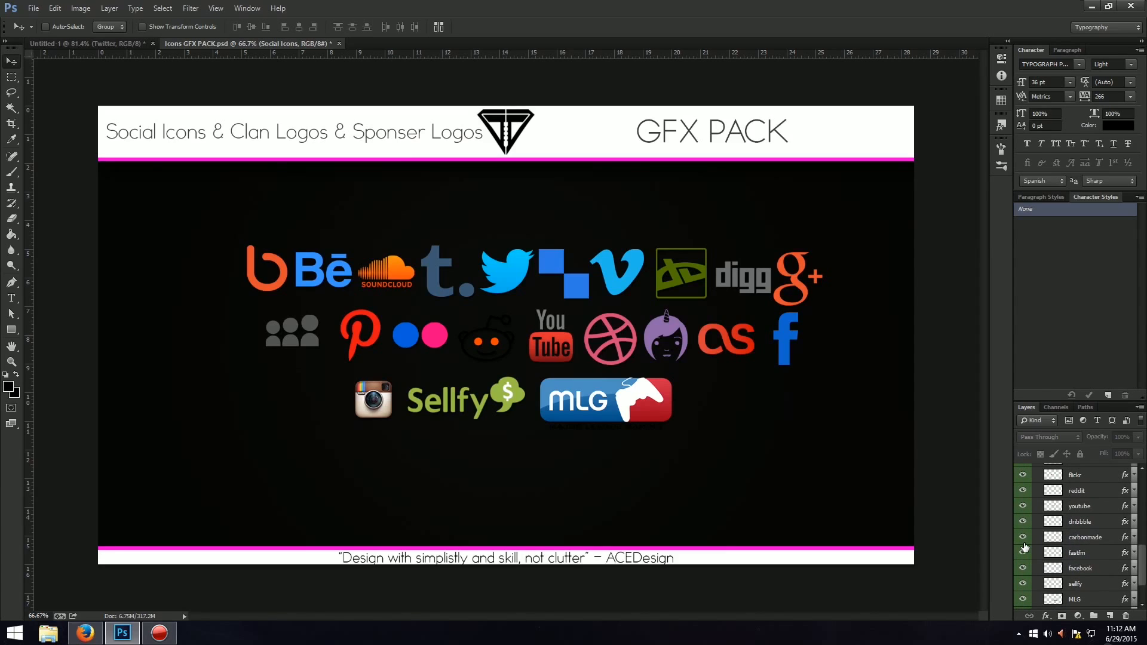
click(1023, 540)
click(1023, 539)
scroll(1031, 547, down, 3)
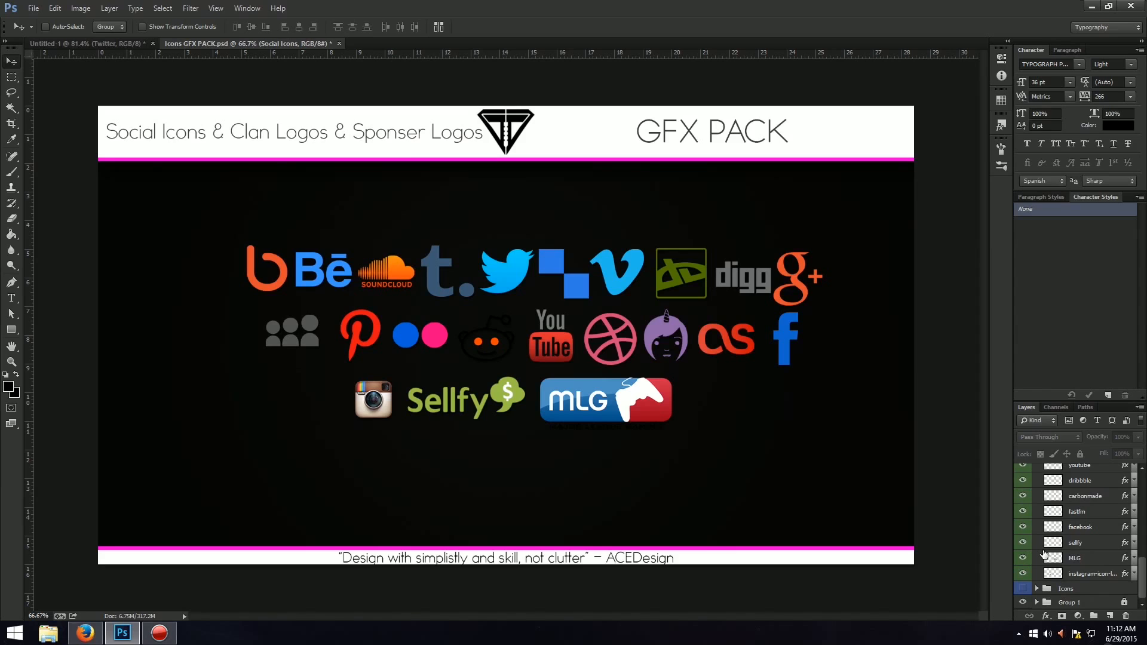
click(1102, 574)
drag(373, 399, 327, 491)
Scale the Instagram icon down proportionally to about 33%, matching the height of the neighbouring white icons.
key(ctrl+t)
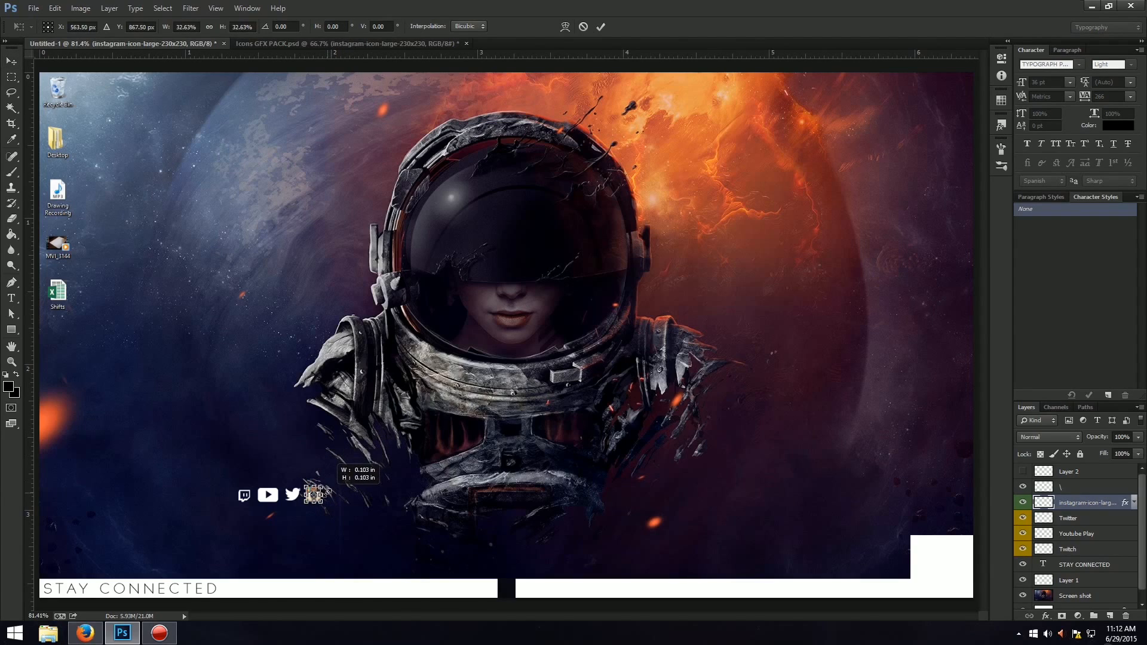
key(Return)
key(ctrl+t)
drag(314, 495, 334, 528)
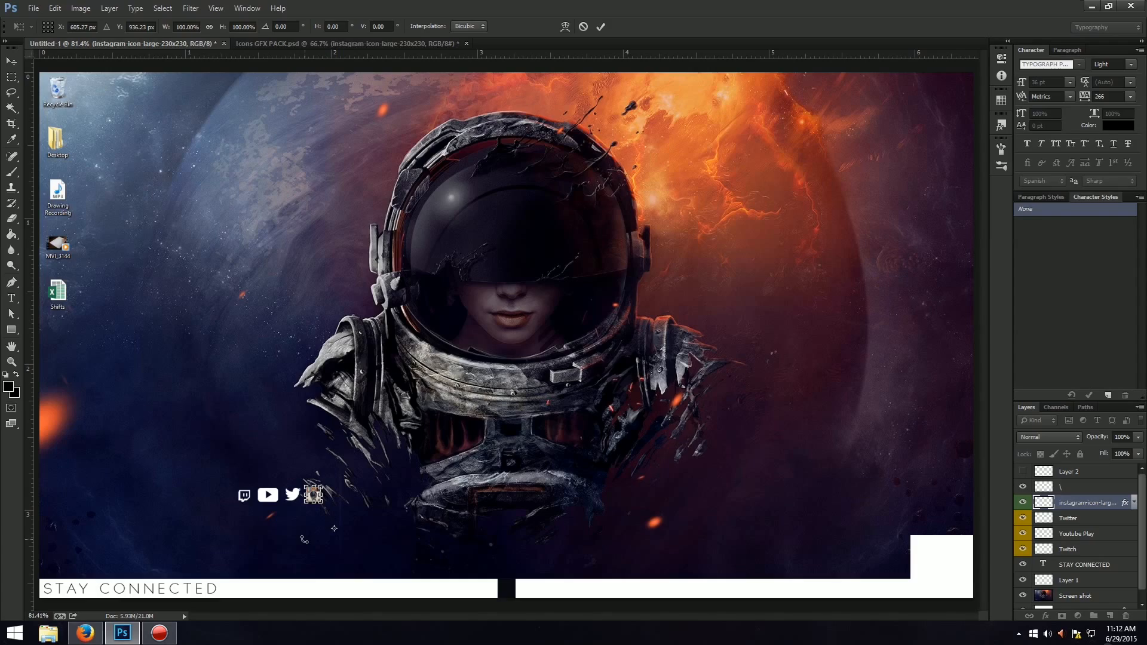
key(Return)
Move the Instagram icon onto the white strip, just right of the "STAY CONNECTED" label.
key(ctrl+plus)
key(ctrl+plus)
drag(555, 617, 372, 614)
drag(982, 293, 966, 417)
drag(753, 202, 567, 439)
key(ctrl+0)
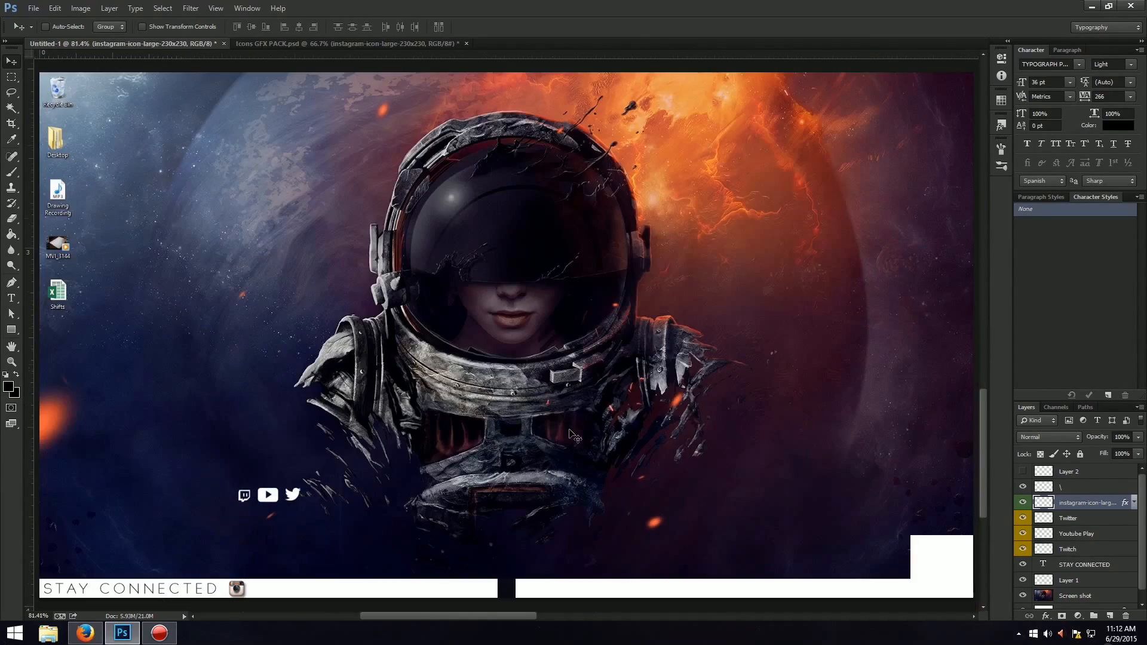
Shrink the Instagram icon slightly further so it fits within the white strip with a margin above and below.
key(ctrl+plus)
key(ctrl+plus)
key(ctrl+plus)
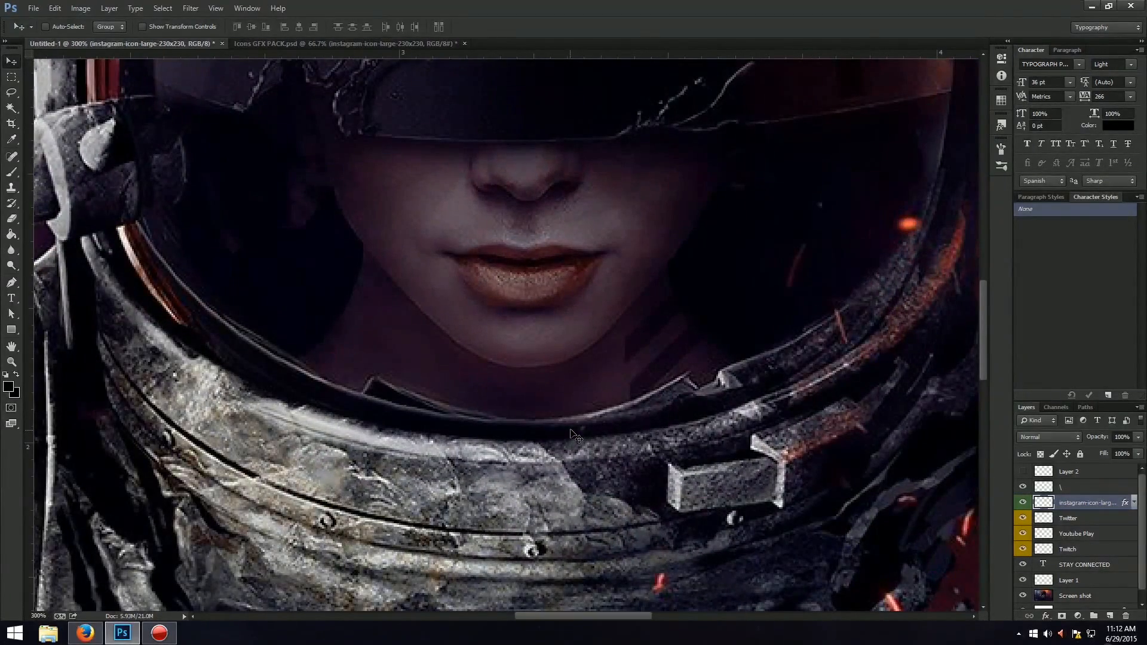
drag(613, 616, 535, 617)
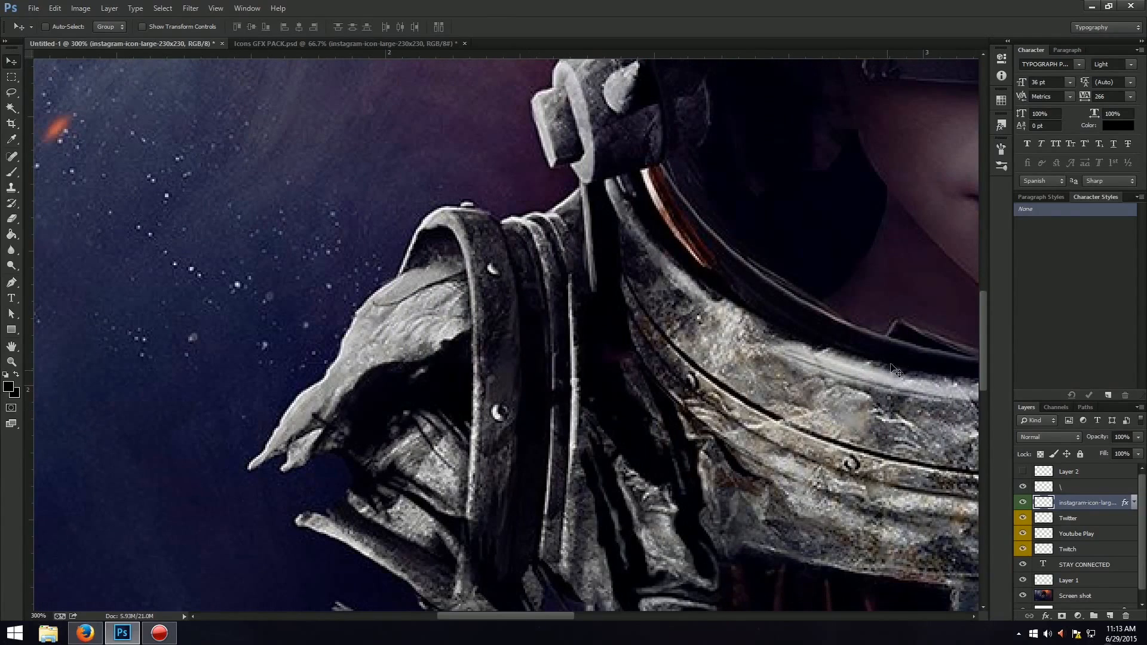
drag(984, 301, 952, 460)
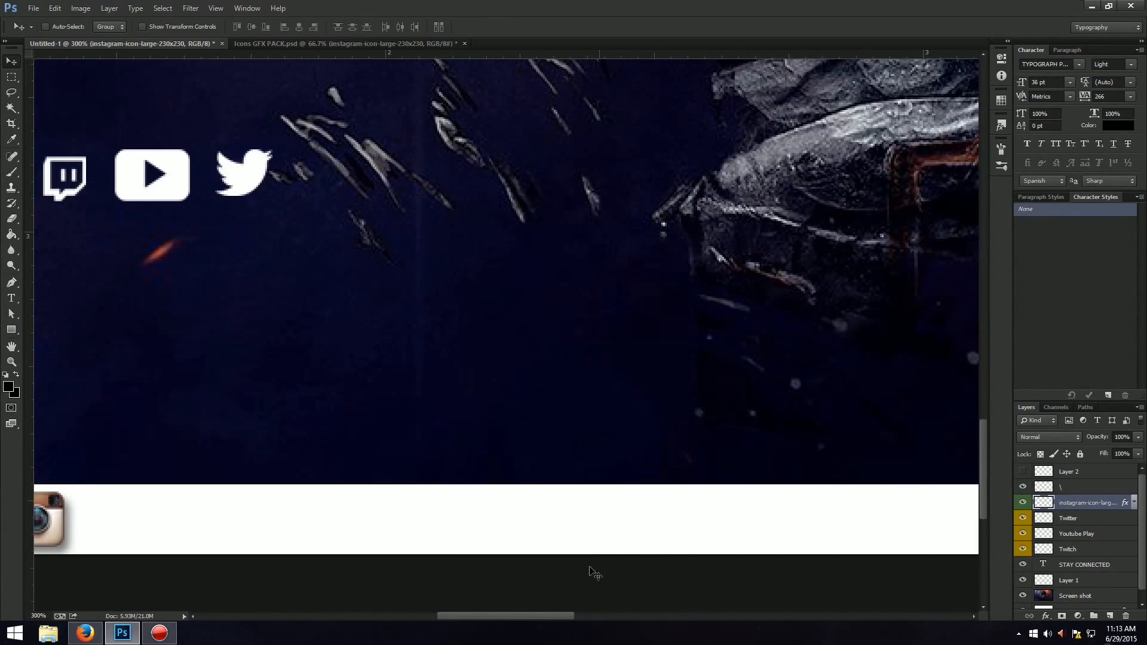
drag(512, 616, 422, 604)
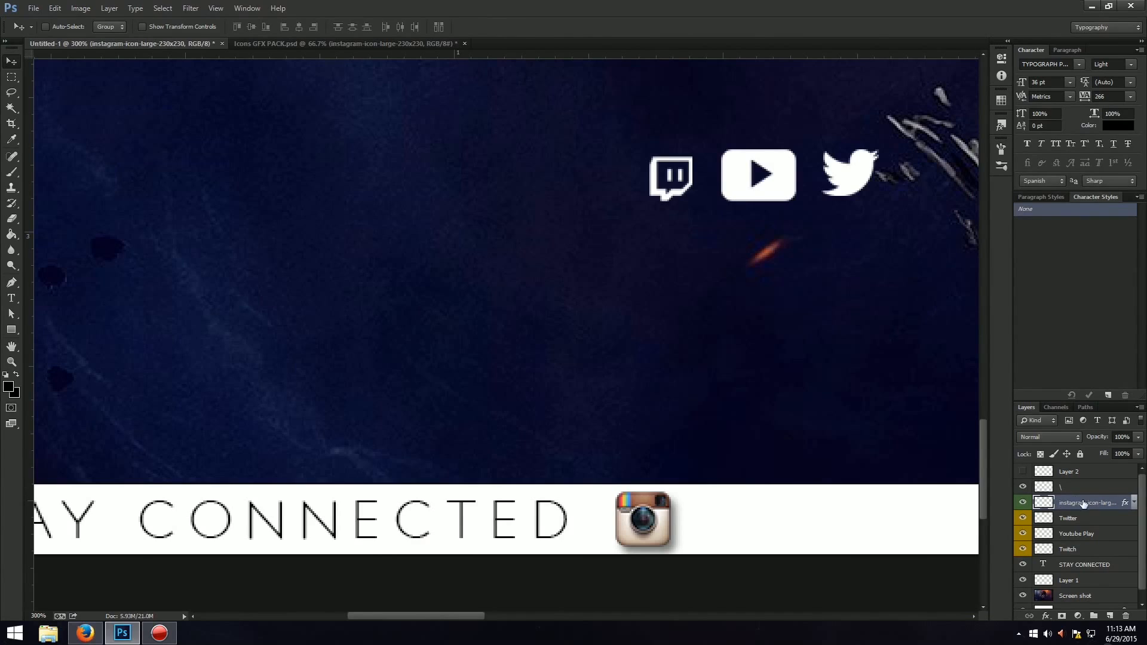
key(ctrl+t)
drag(664, 548, 648, 535)
key(Return)
key(ctrl+t)
key(Return)
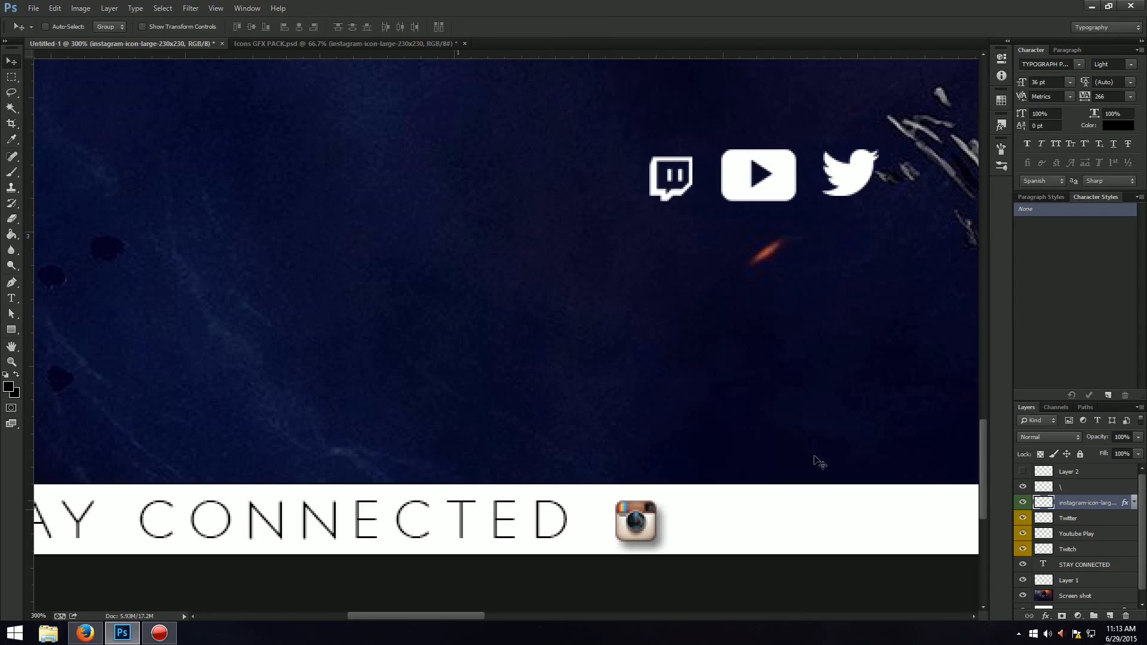
Move the Twitter bird below the Twitch icon, over the dark background above the Instagram icon.
click(1102, 518)
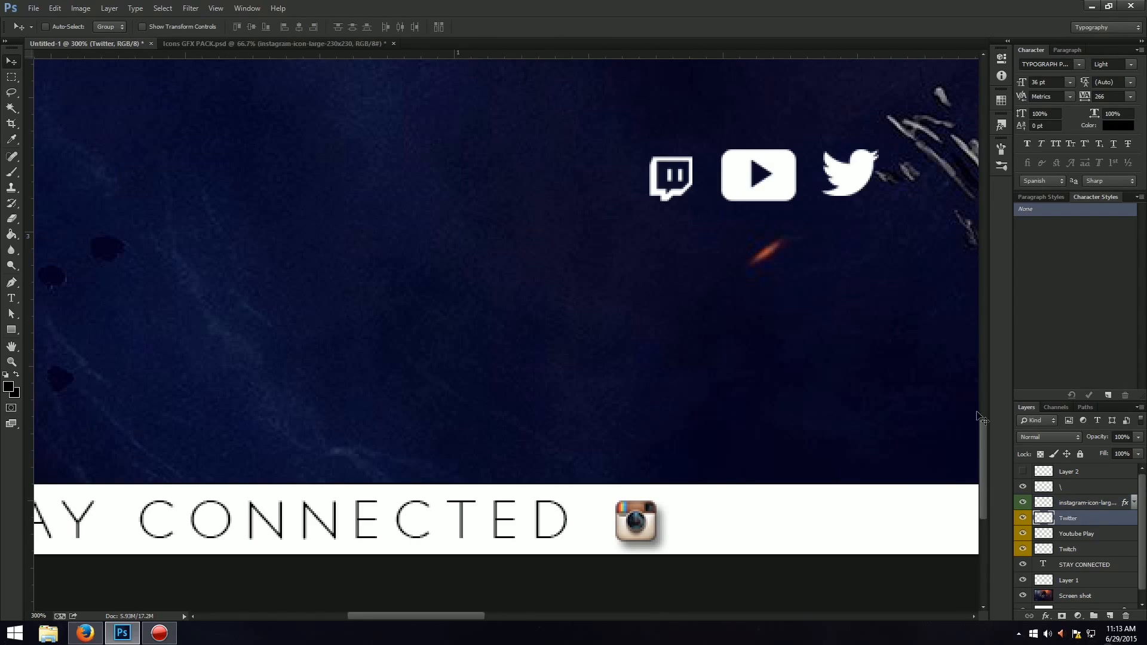
key(ctrl+t)
drag(845, 178, 648, 299)
key(Return)
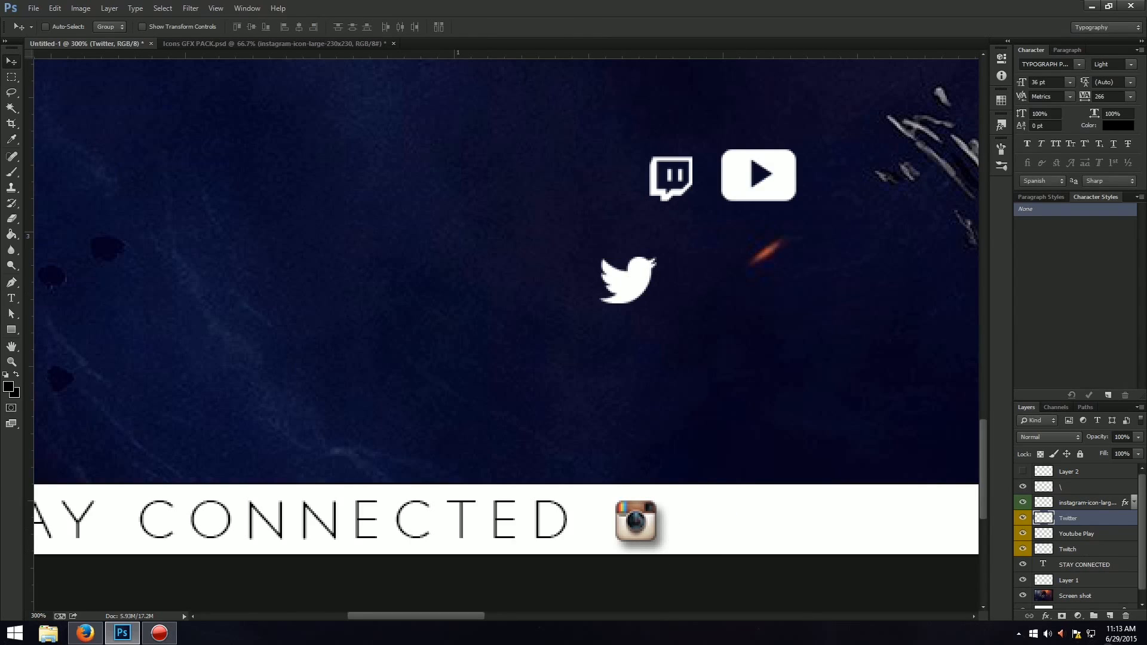
Apply a bright cyan Color Overlay (#00fffc) to the Twitter layer in Normal mode.
right_click(1111, 517)
click(1102, 73)
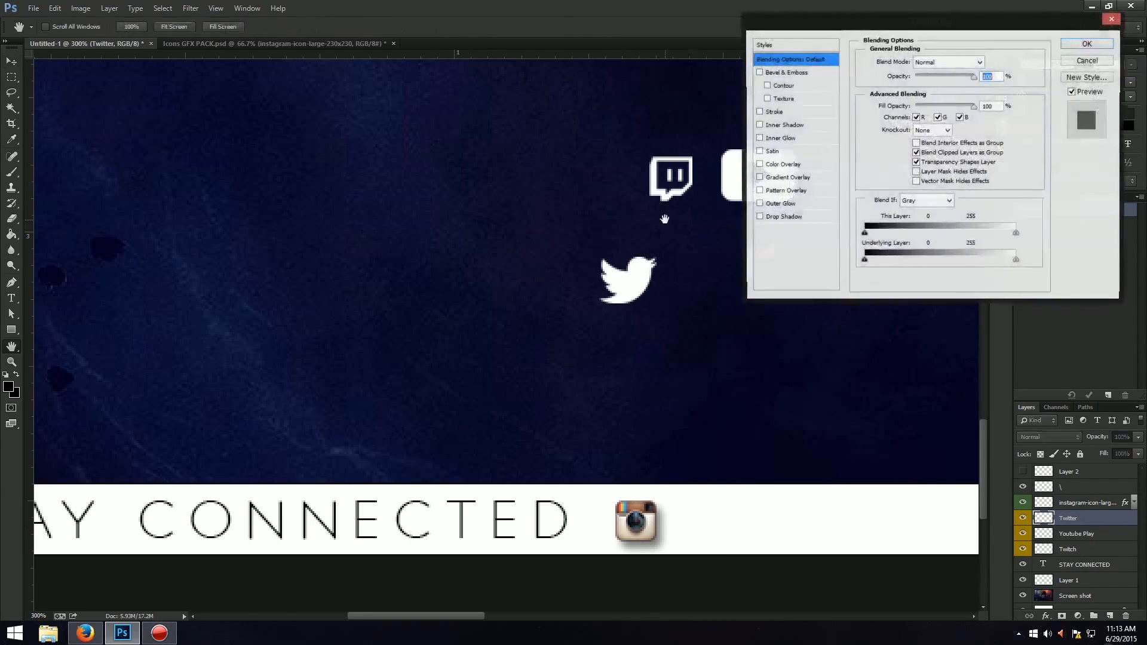
click(785, 165)
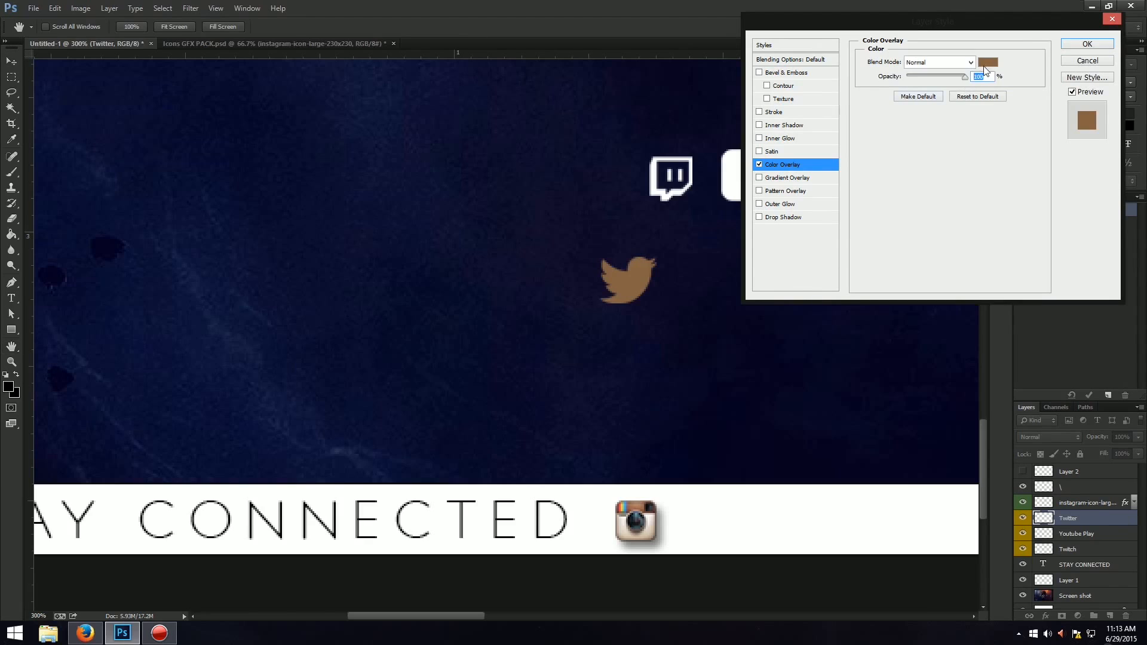
click(985, 62)
click(877, 153)
drag(841, 133, 937, 69)
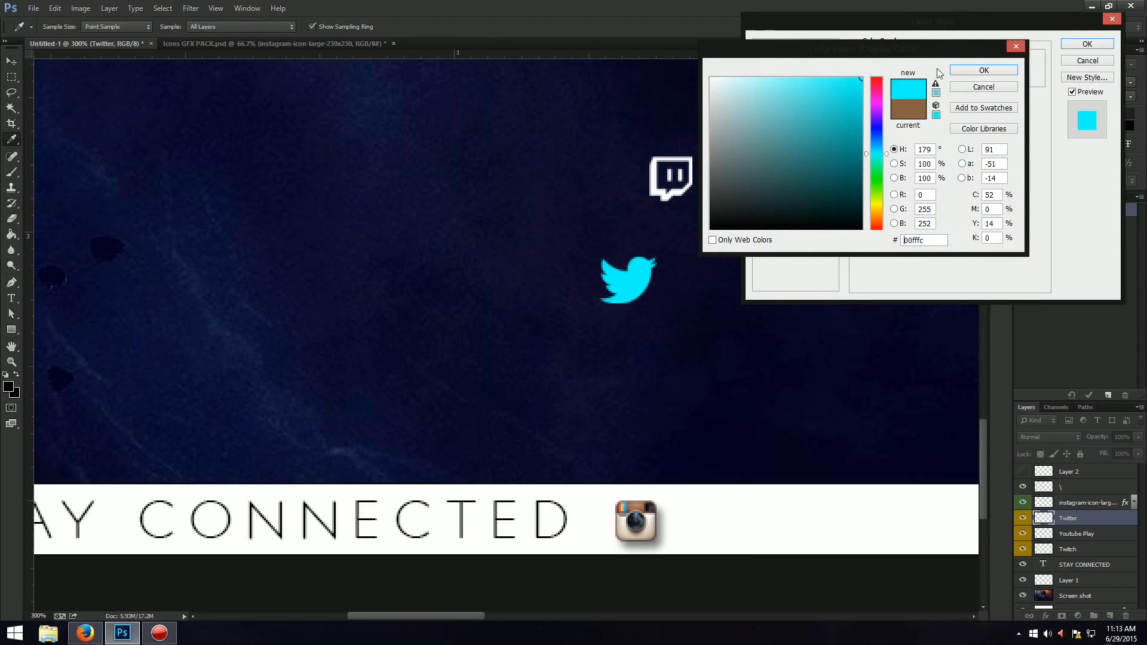
click(983, 63)
click(1070, 41)
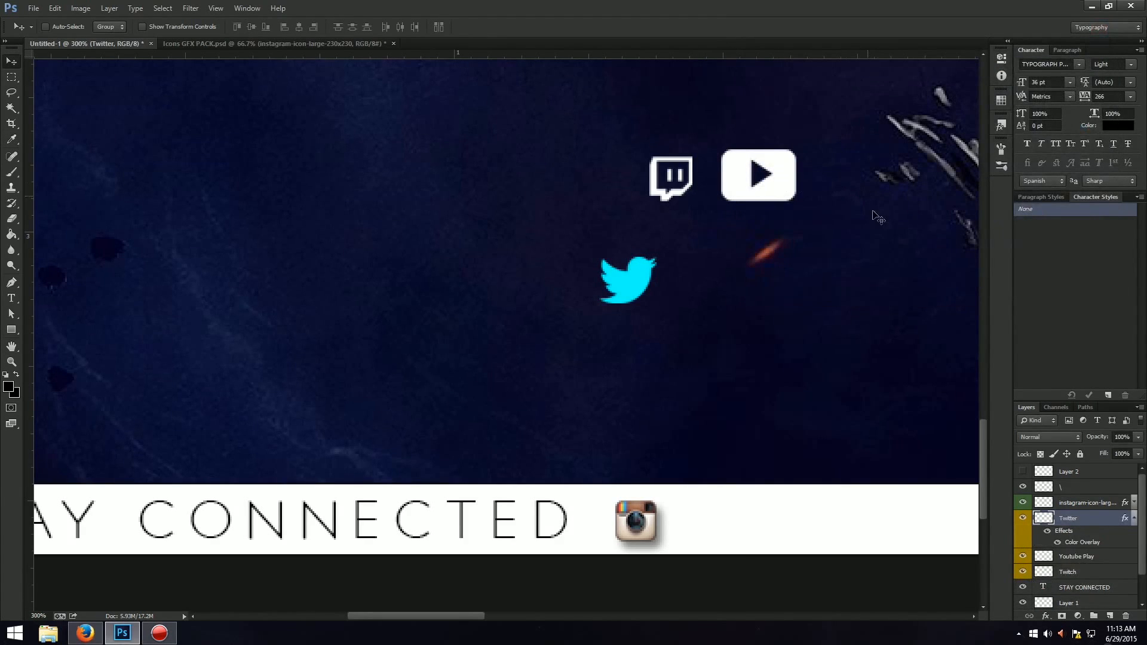
Try to copy the Instagram icon's layer style onto the Twitter layer, and undo it.
right_click(1123, 506)
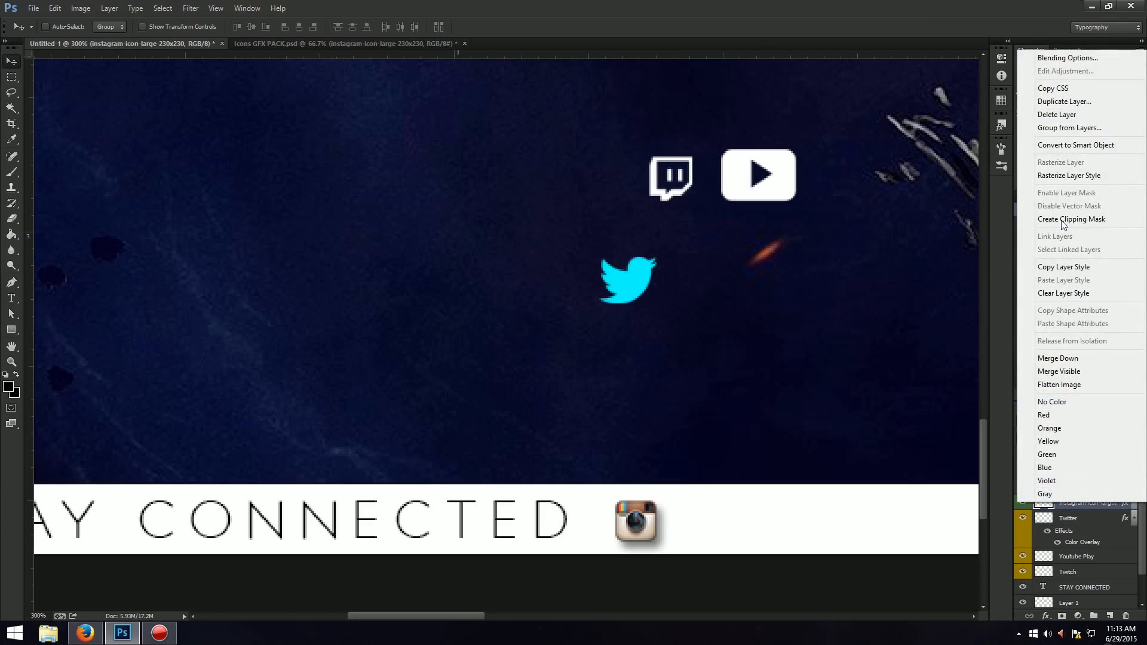
click(1069, 267)
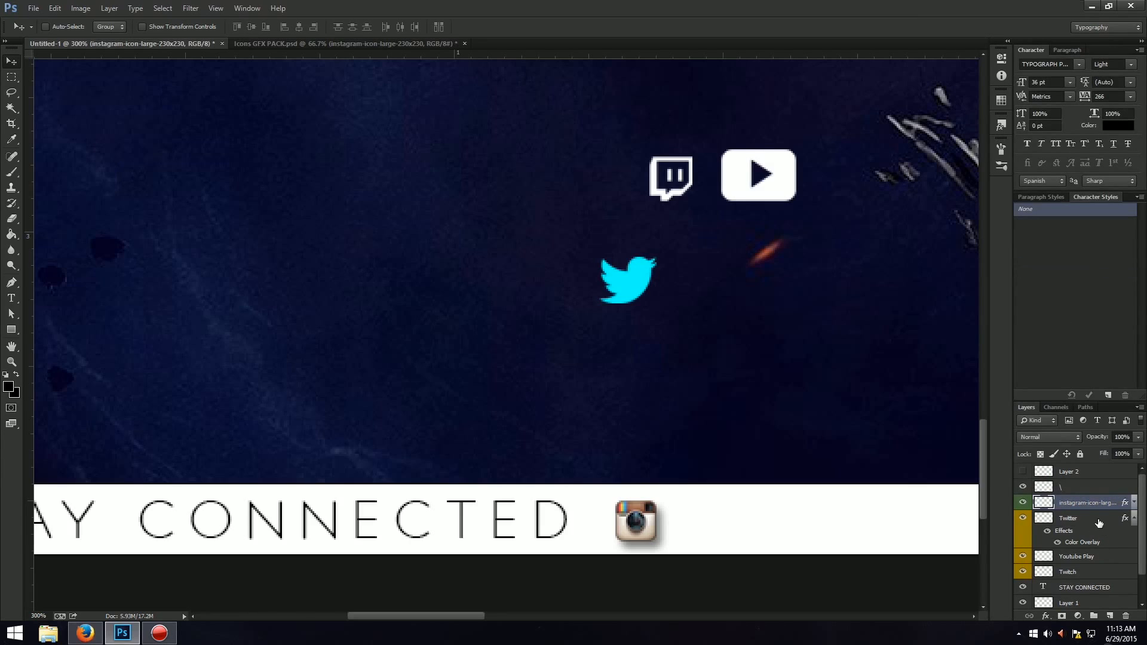
right_click(1098, 523)
click(1061, 297)
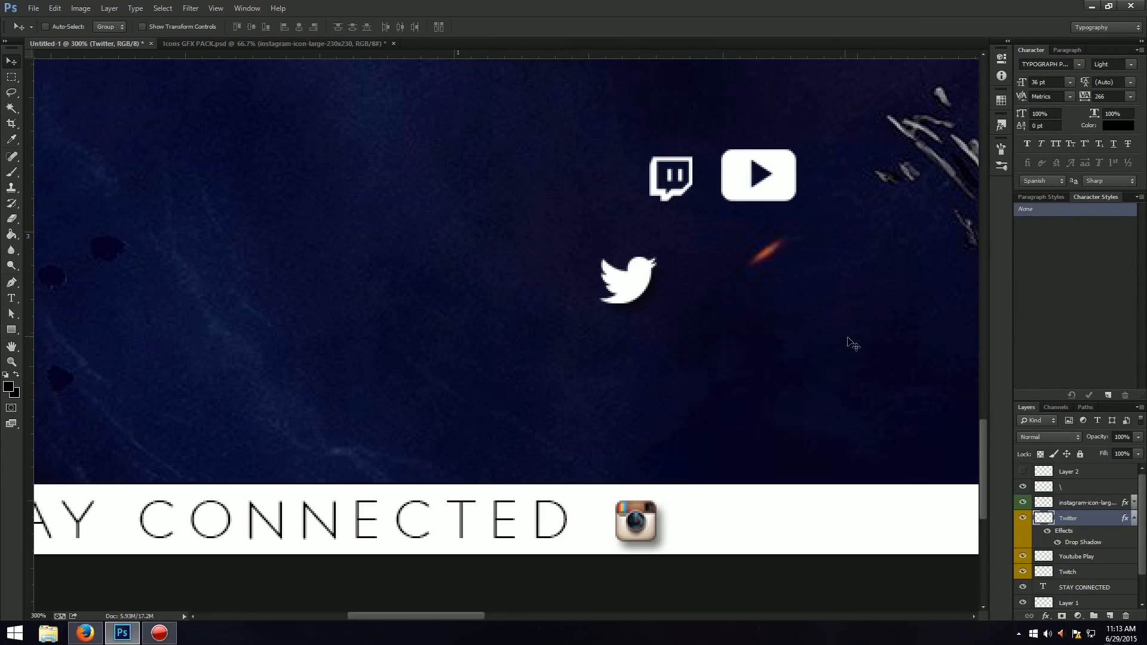
key(ctrl+z)
click(1104, 505)
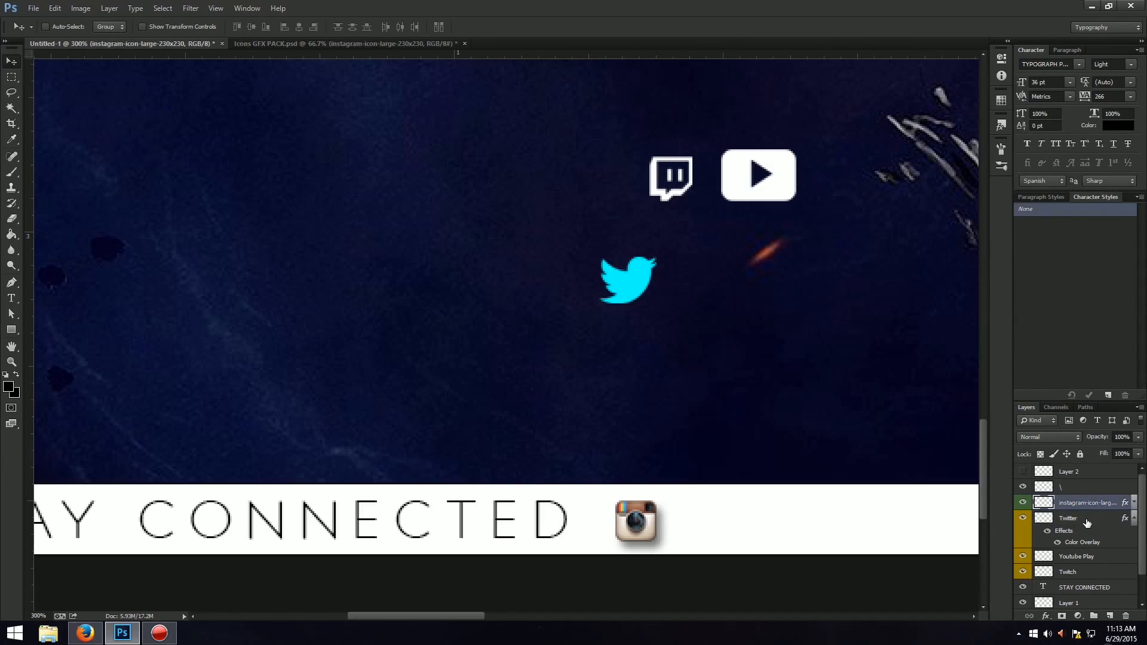
Add a Drop Shadow to the Twitter layer with a 21% spread and a 54 px size.
right_click(1099, 516)
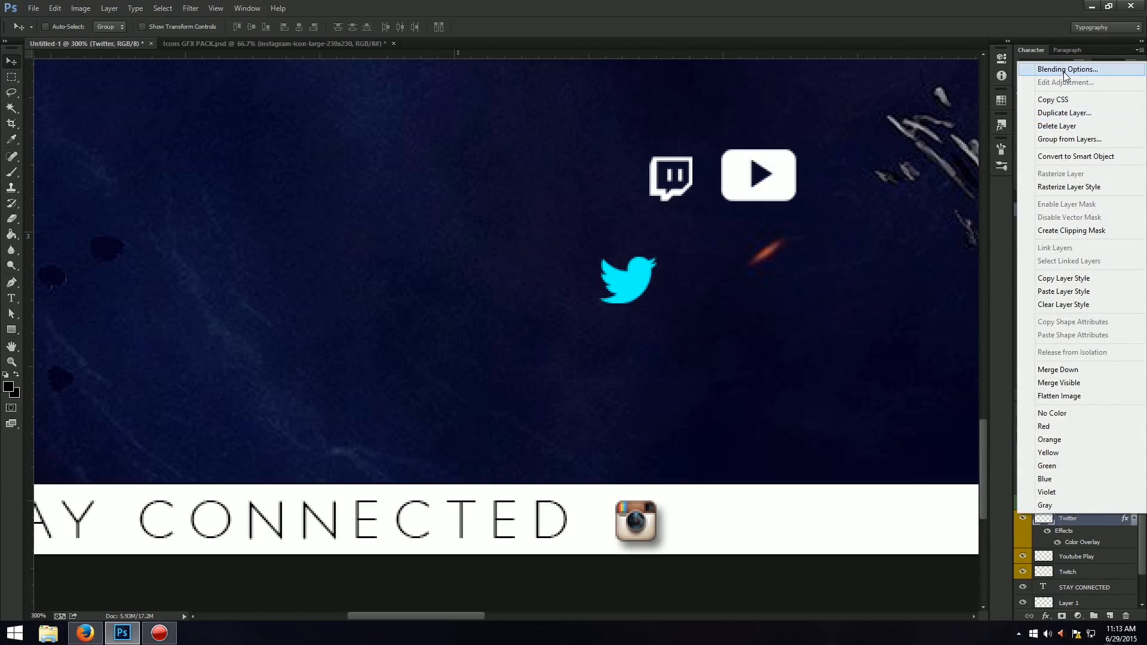
click(1064, 71)
click(815, 216)
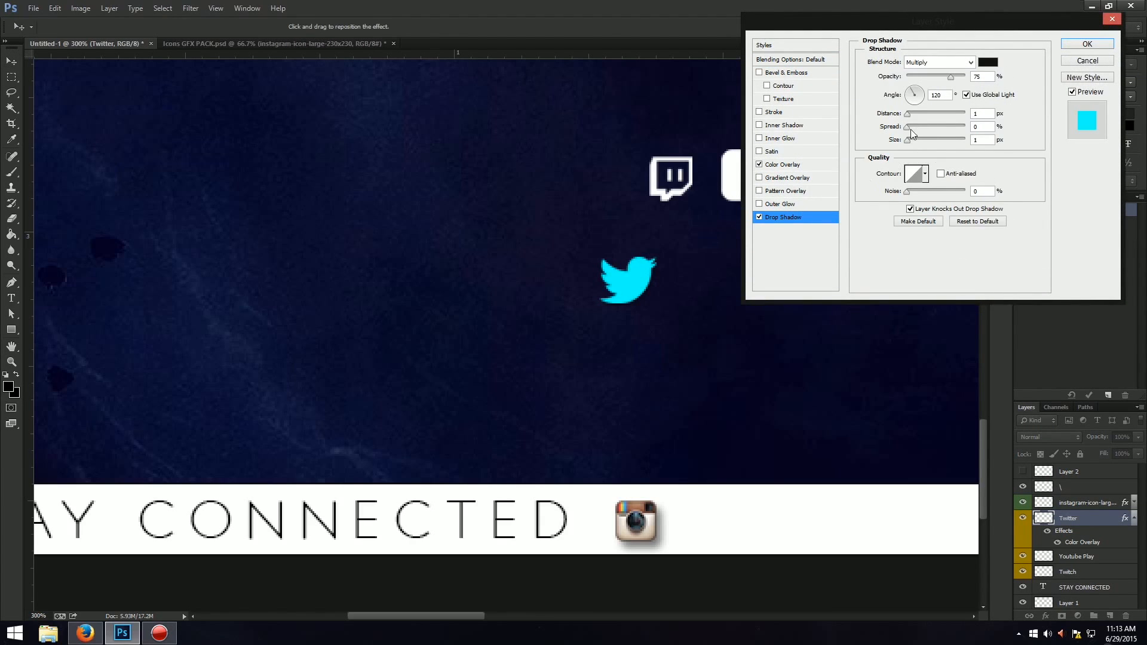
mouse_move(910, 142)
mouse_down()
mouse_move(923, 143)
mouse_move(920, 127)
mouse_up()
click(1087, 44)
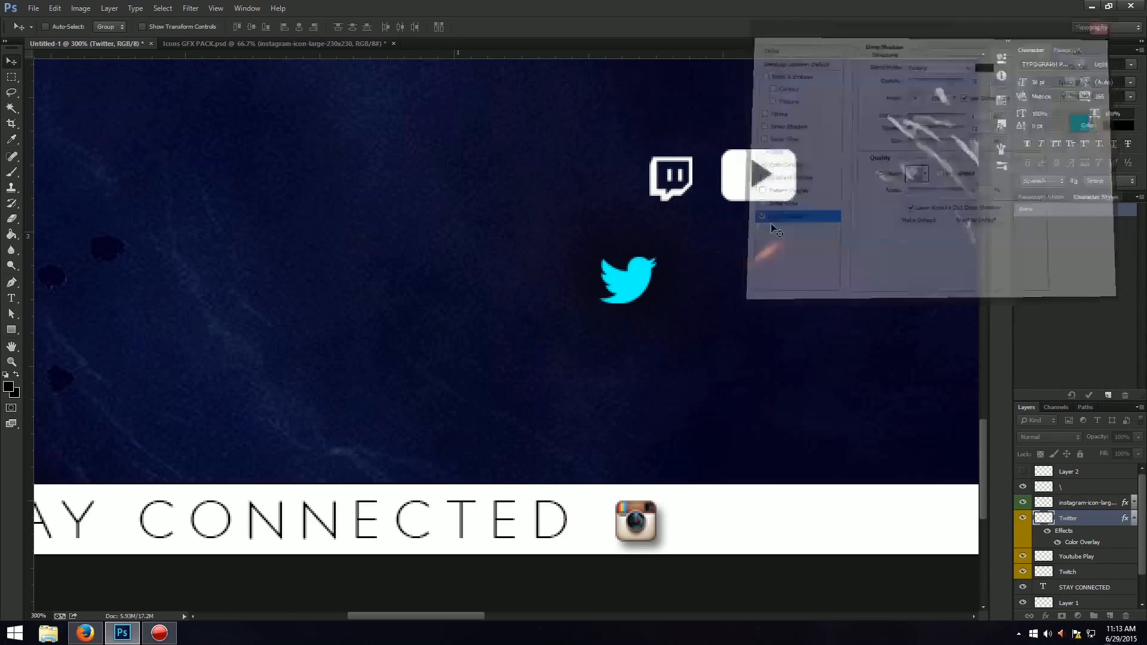
Move the Twitter bird onto the white strip, just right of the Instagram icon.
key(ctrl+t)
drag(631, 289, 714, 526)
key(Return)
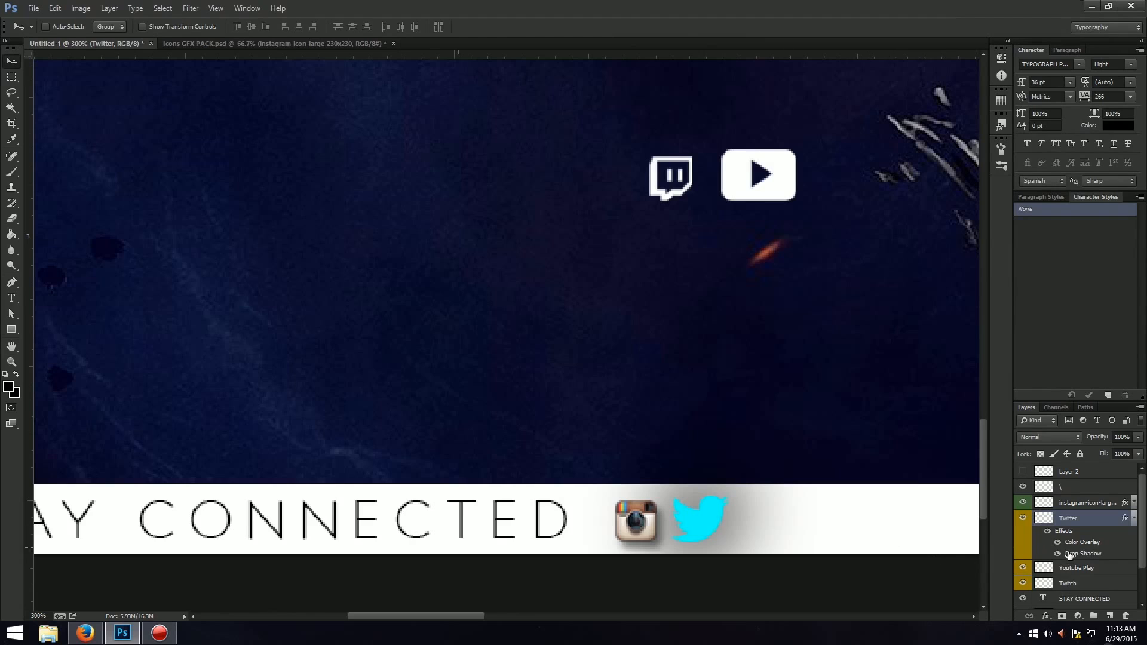
Tighten the Twitter layer's Drop Shadow to distance 3 px, spread 8% and size 5 px, and lower its opacity.
double_click(1071, 555)
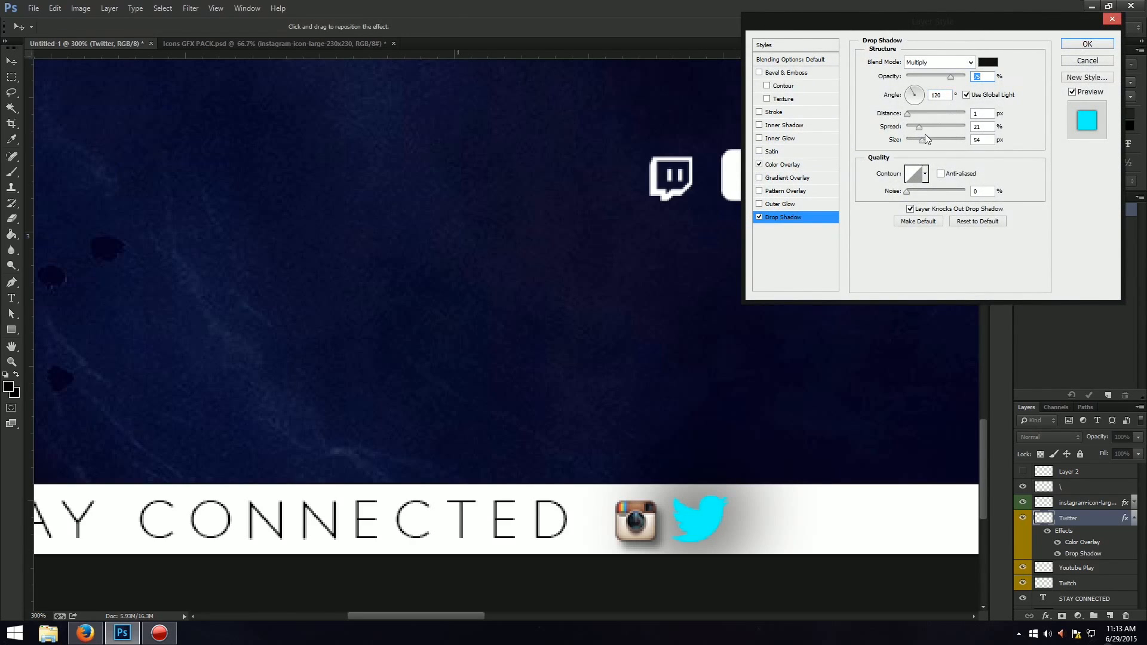
click(908, 131)
mouse_move(909, 130)
mouse_down()
mouse_move(917, 142)
mouse_move(908, 113)
mouse_move(911, 140)
mouse_up()
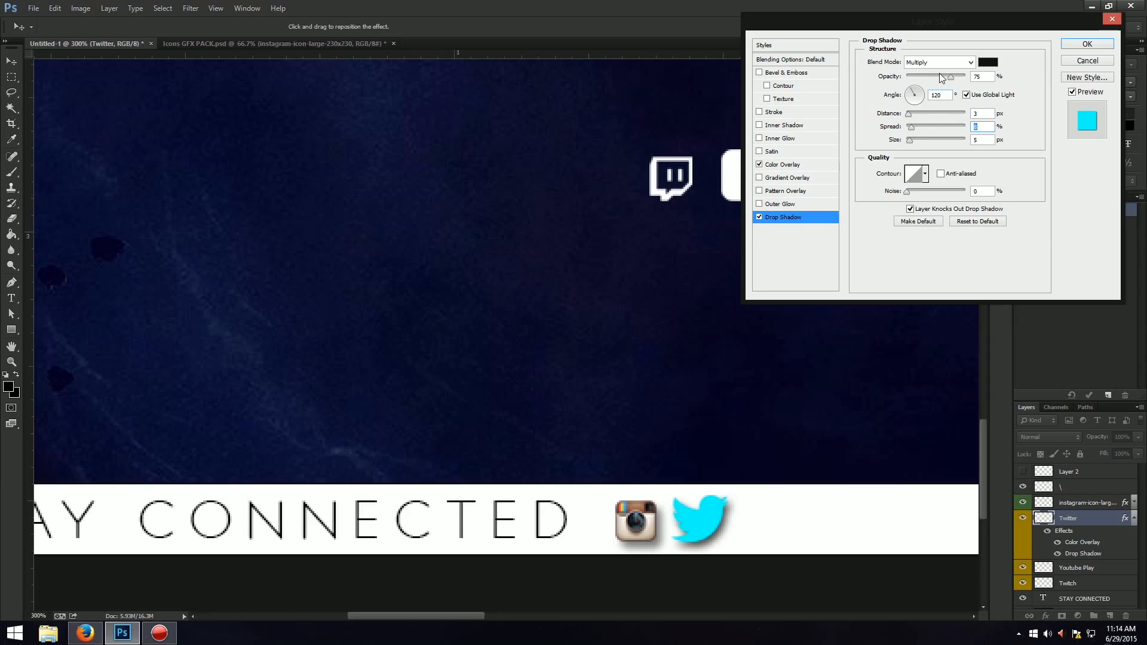
drag(944, 76, 936, 76)
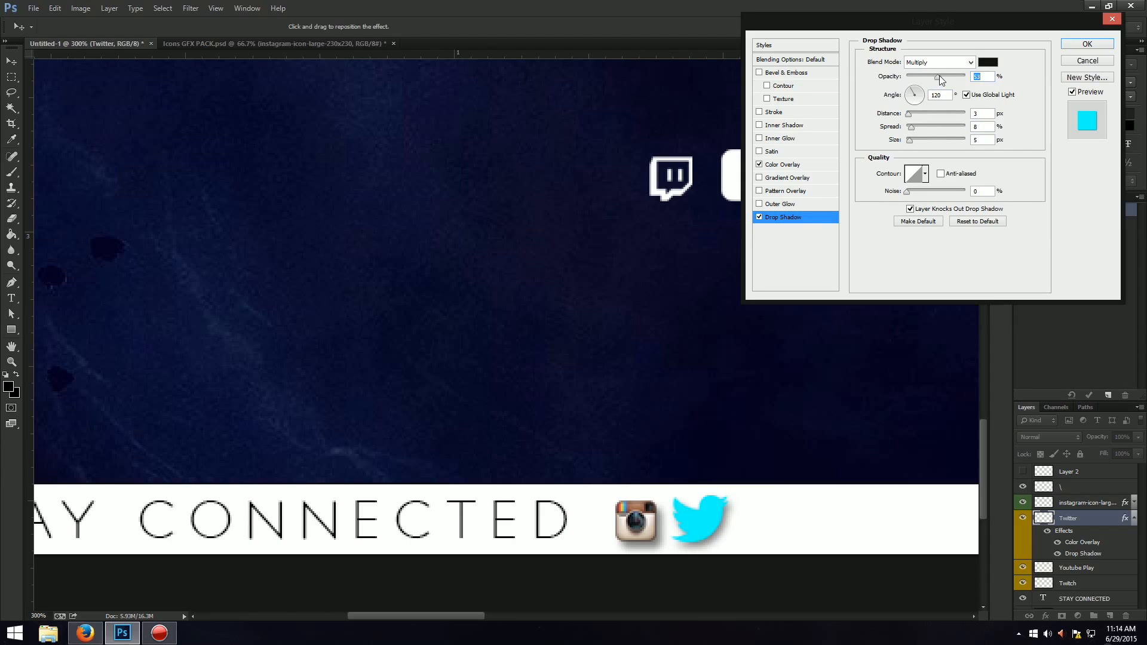
click(1087, 44)
Scale the Twitter bird down slightly, to about 97% of its width and 96% of its height.
key(ctrl+t)
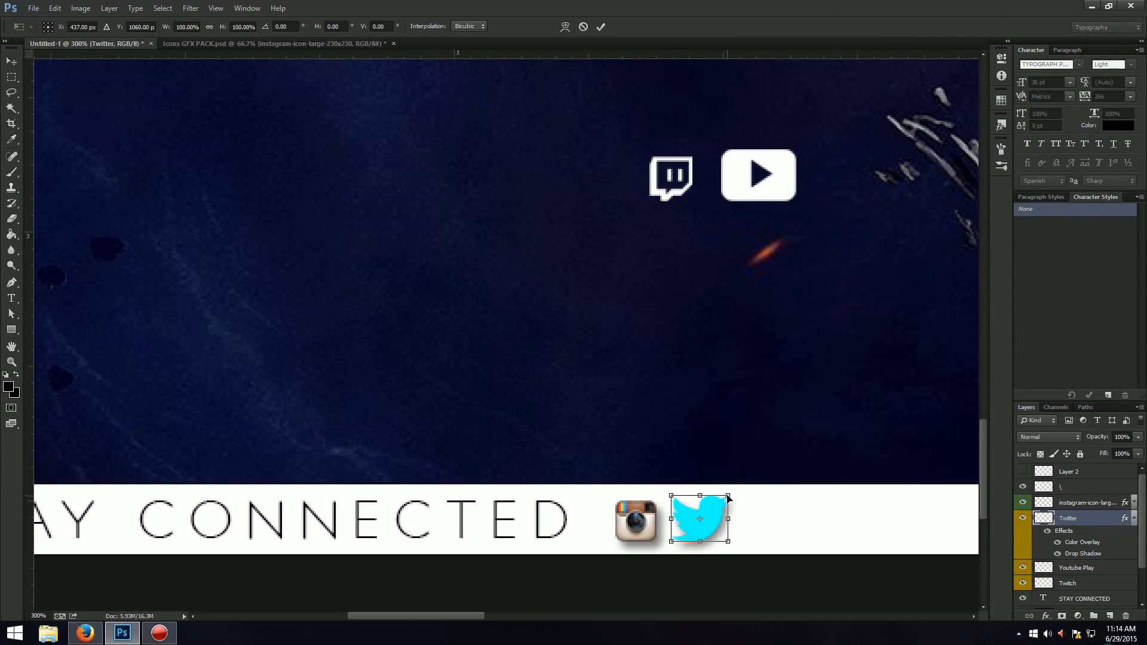
drag(728, 496, 728, 497)
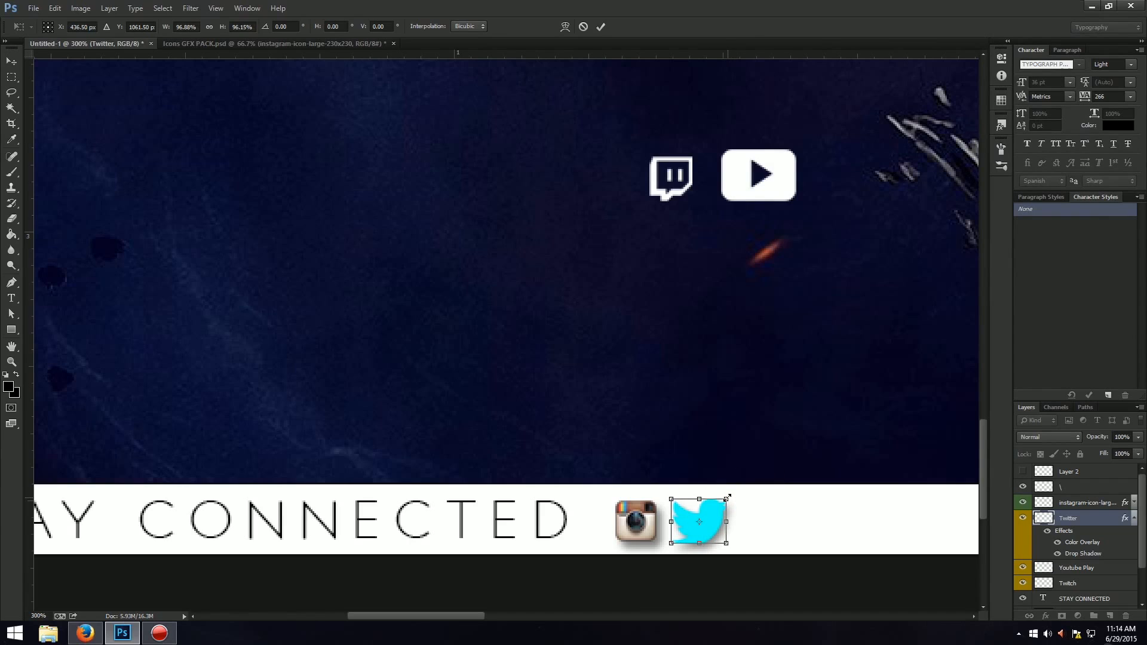
key(Return)
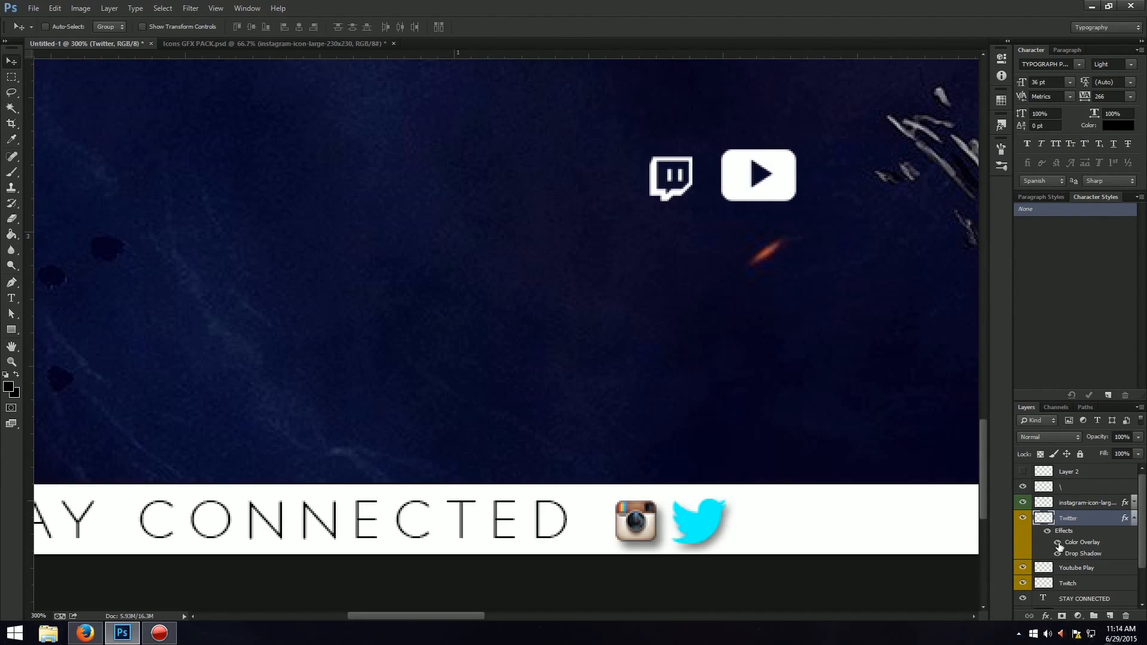
Turn off the Drop Shadow on the Twitter layer, leaving its Color Overlay on.
right_click(1087, 520)
click(1050, 72)
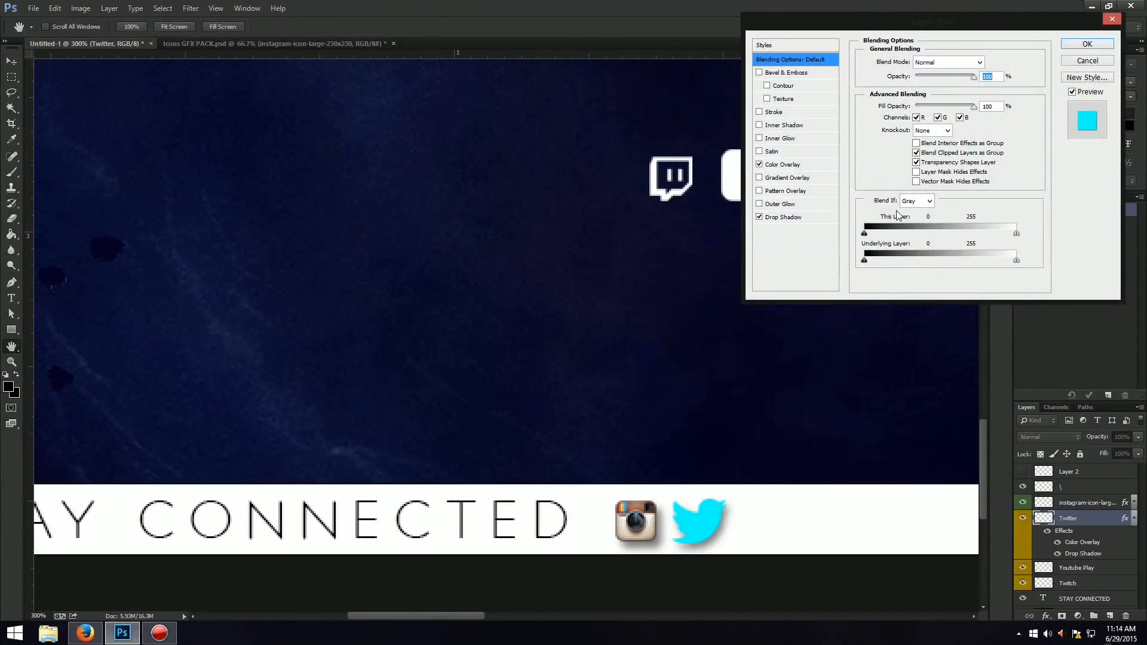
click(758, 217)
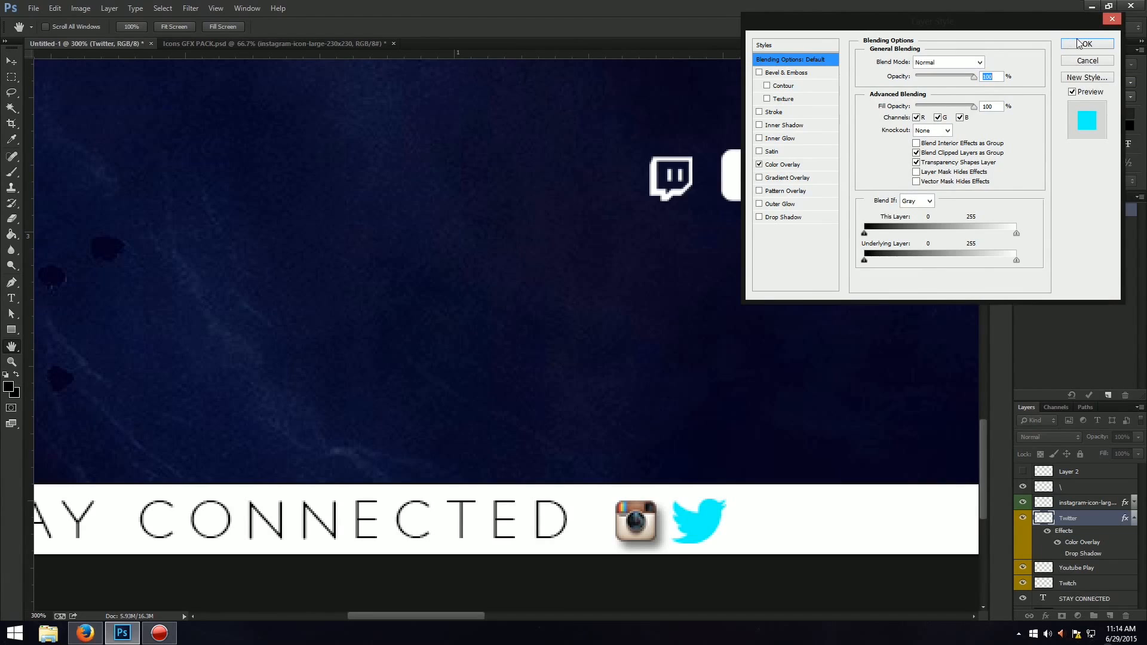
click(1078, 43)
Turn off the Drop Shadow on the Instagram icon's layer.
right_click(1092, 505)
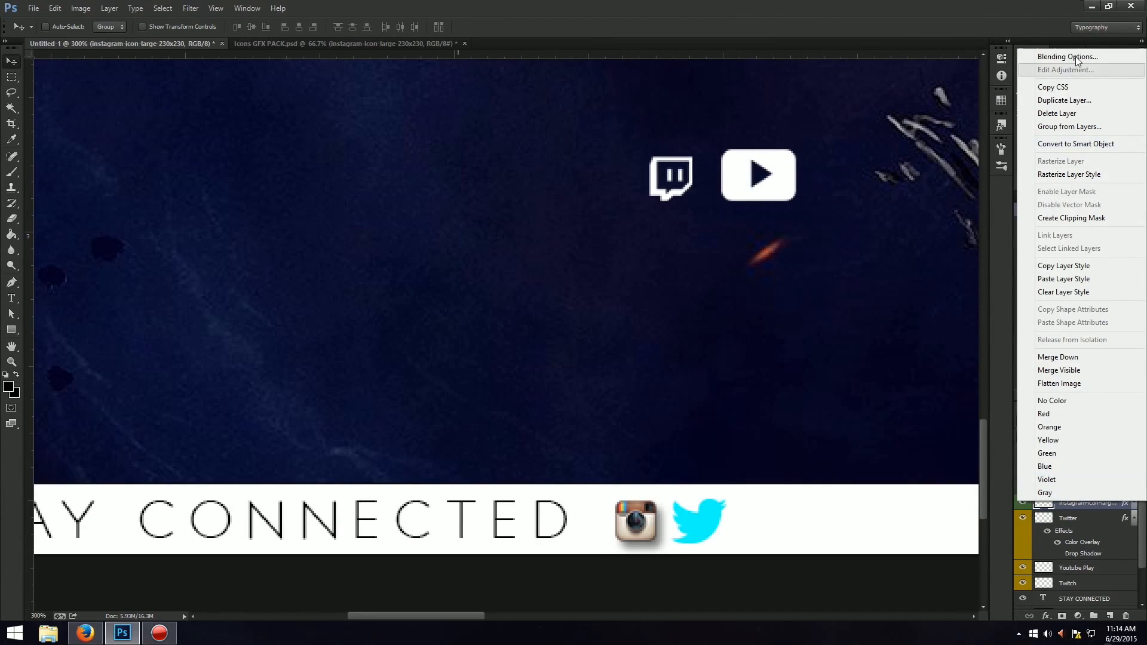
click(1051, 56)
click(759, 217)
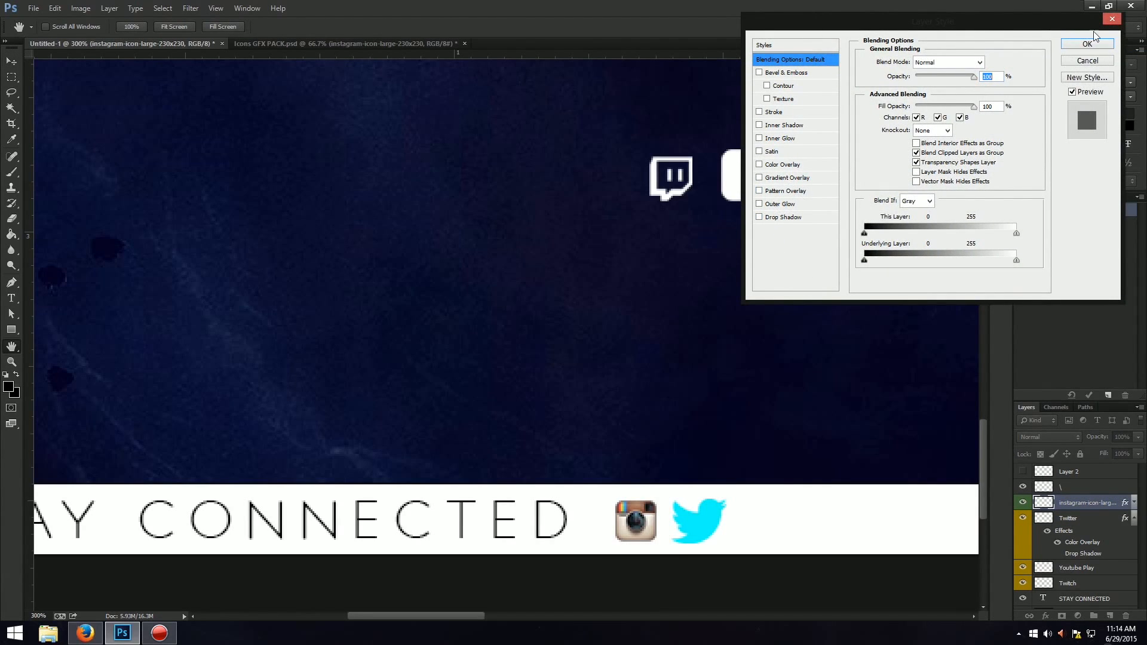
click(1087, 44)
key(ctrl+t)
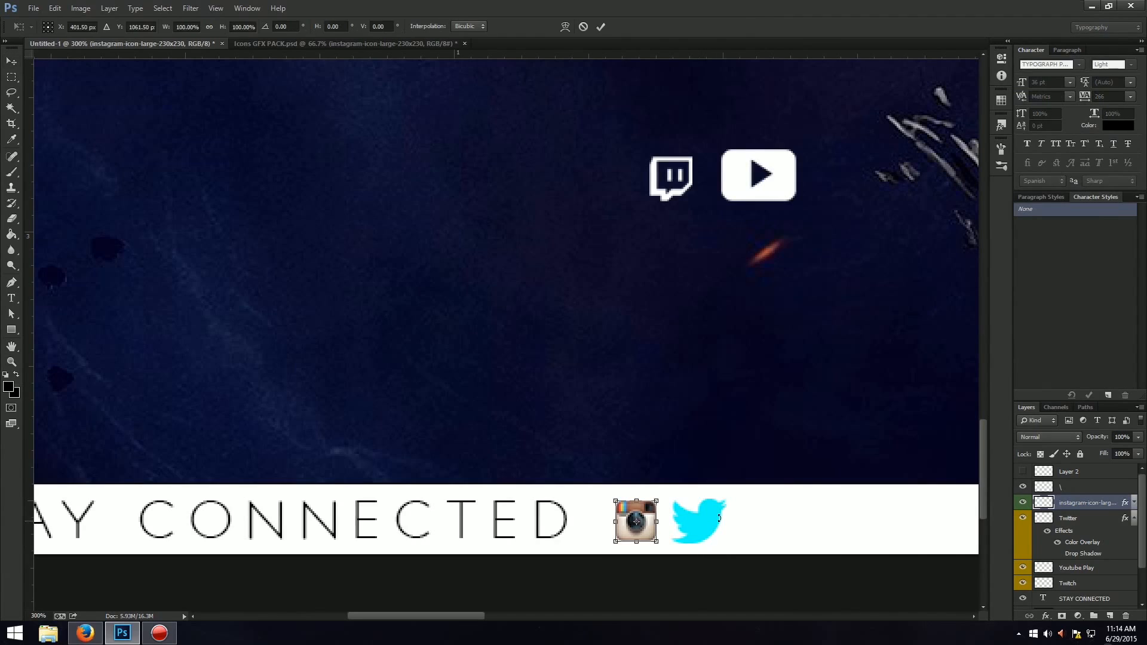
key(Return)
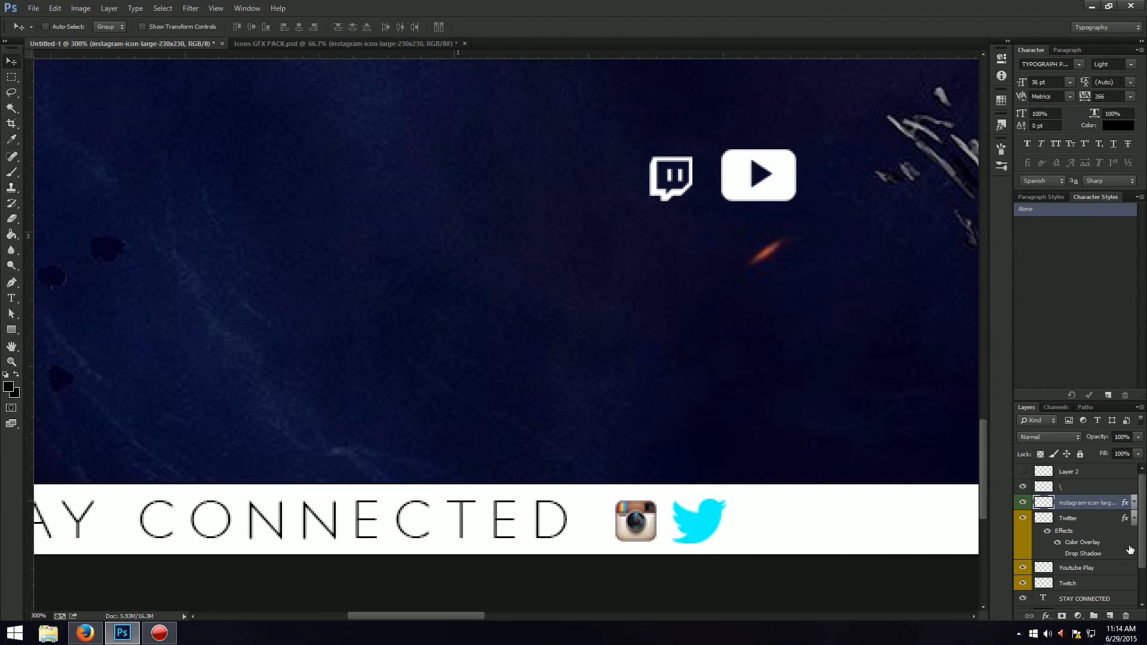
shift+click(1108, 524)
key(ctrl+t)
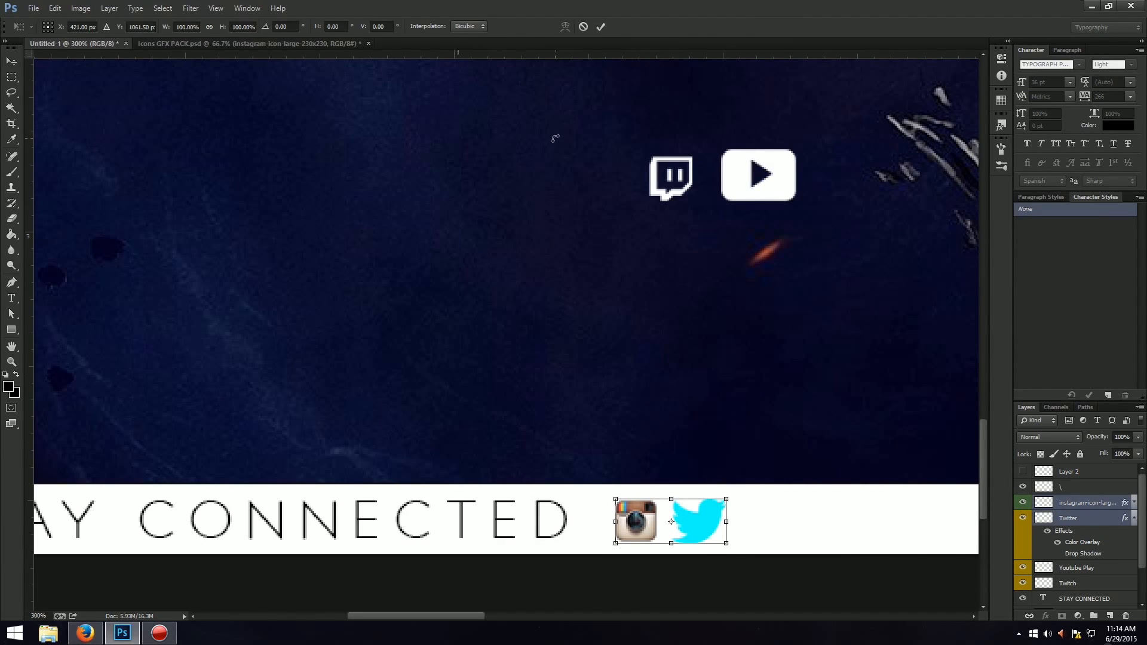
key(Return)
Shrink the Twitter bird to about the Instagram icon's height and keep it close beside that icon.
click(1084, 519)
key(ctrl+t)
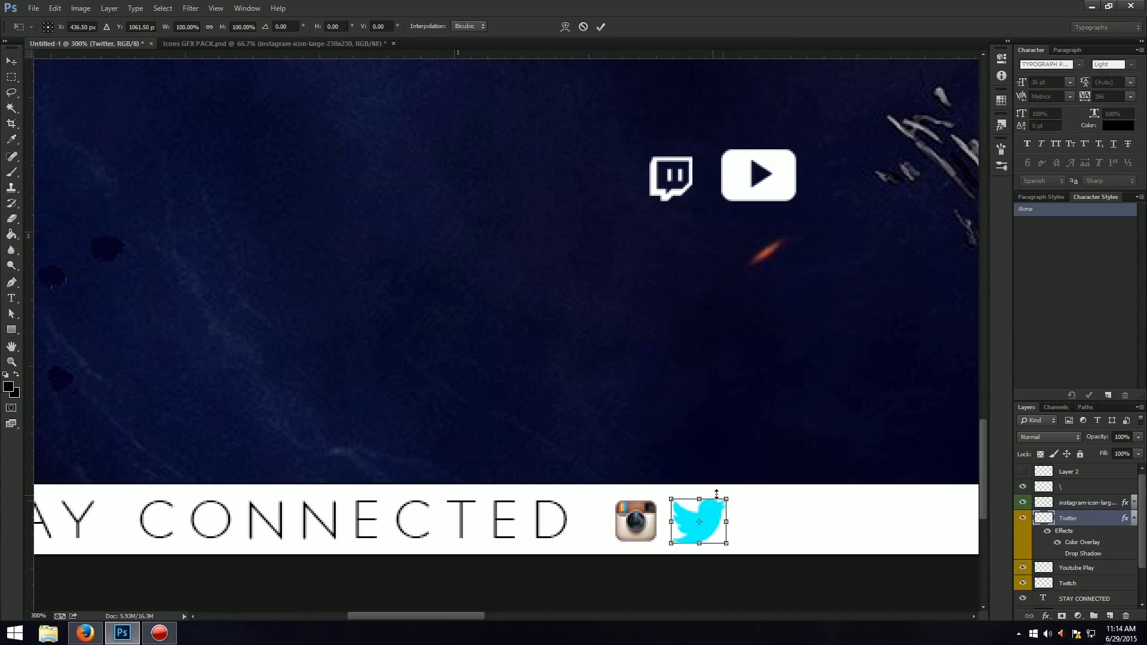
drag(716, 493, 711, 512)
key(Return)
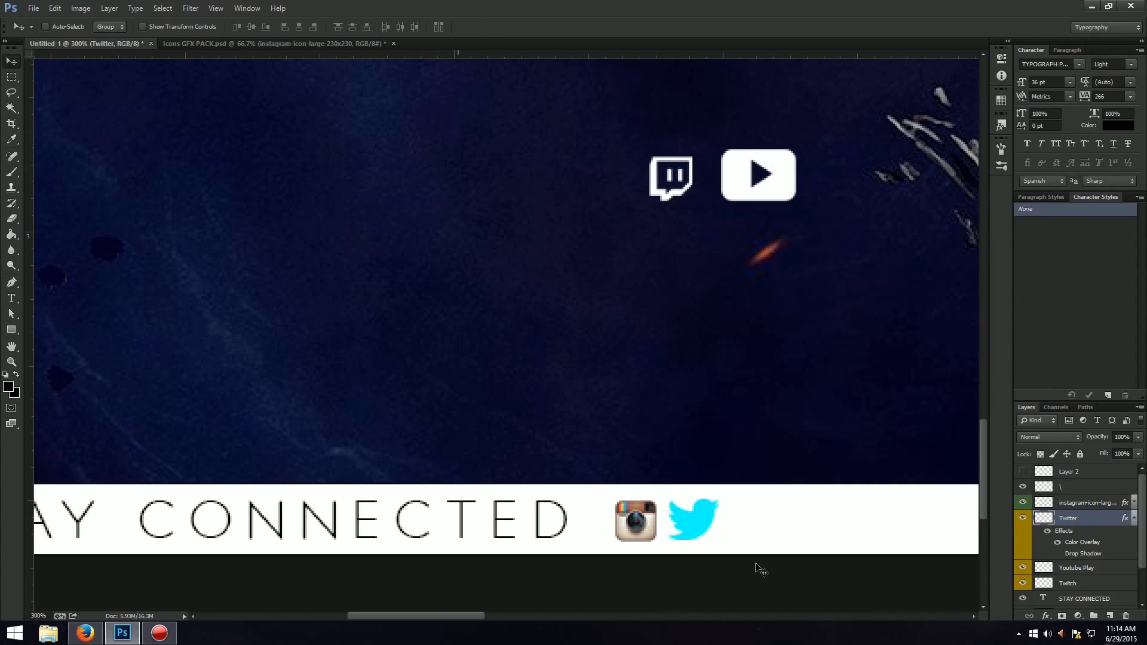
Move the Twitter bird along the white strip to near the end of its first section, before the dark gap.
key(ctrl+0)
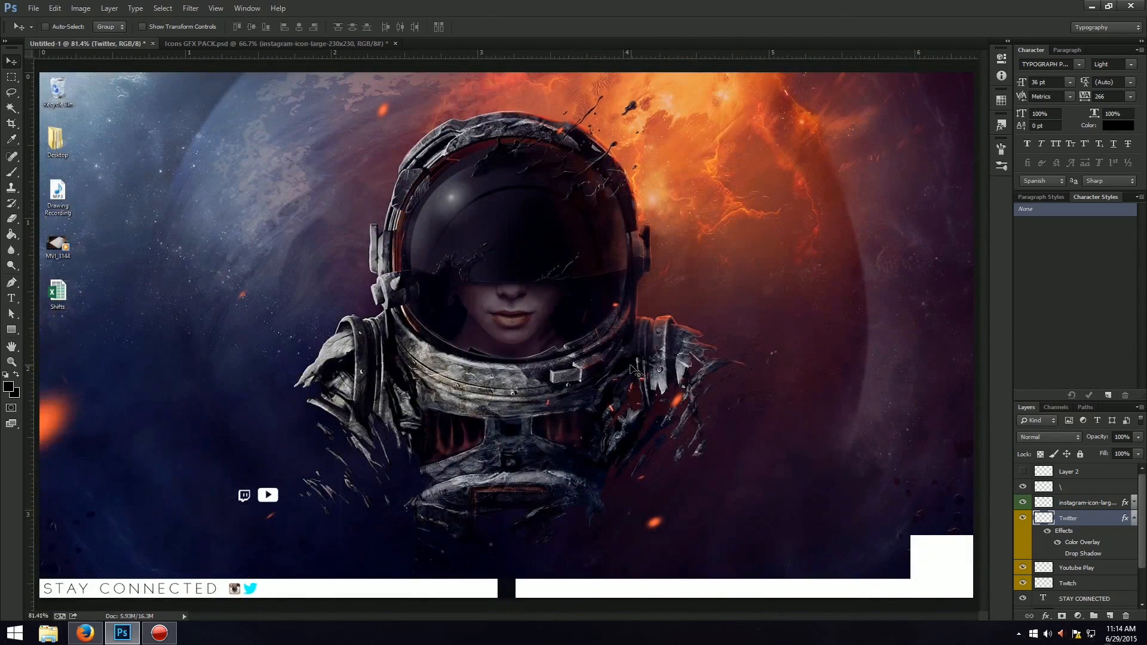
key(ctrl+1)
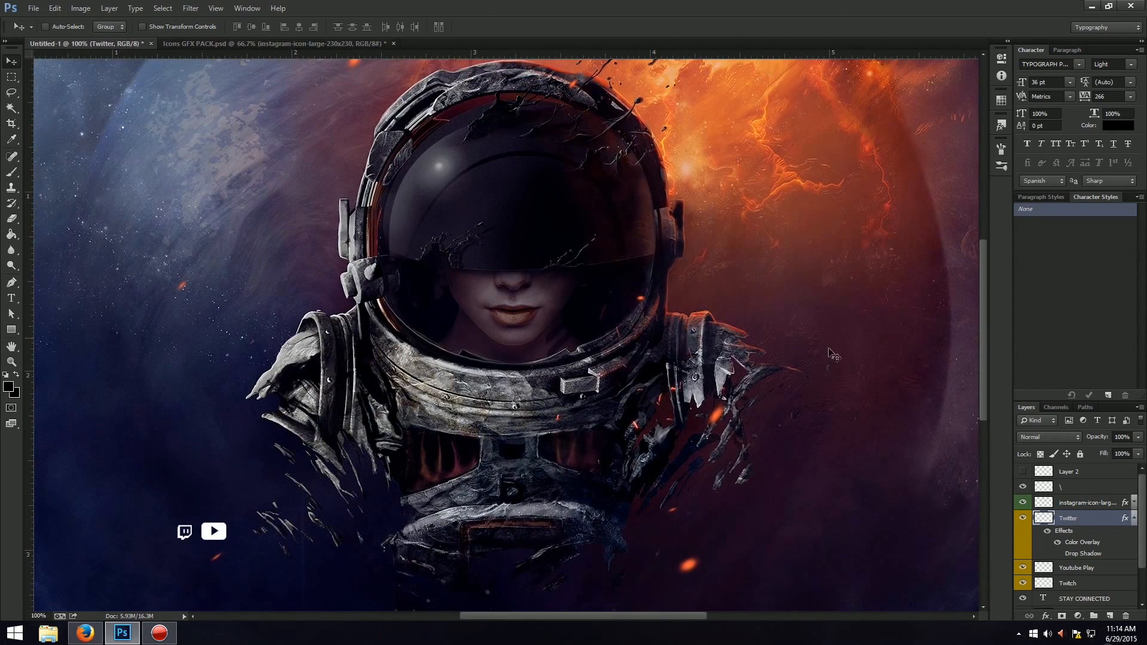
drag(508, 616, 416, 616)
scroll(747, 376, down, 5)
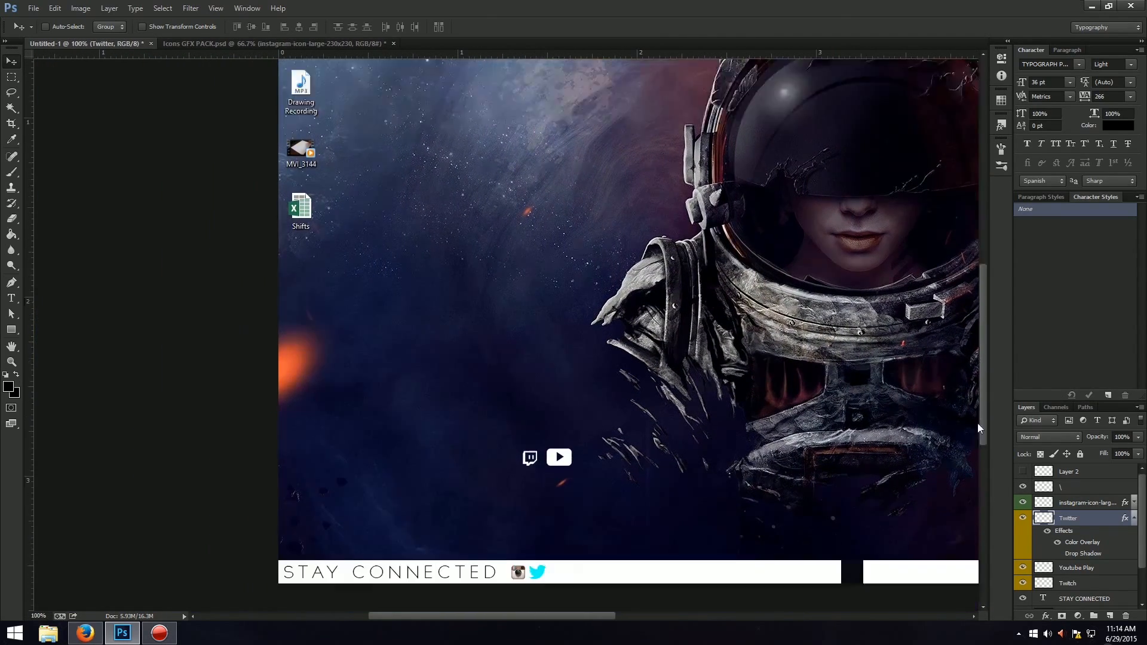
key(ctrl+t)
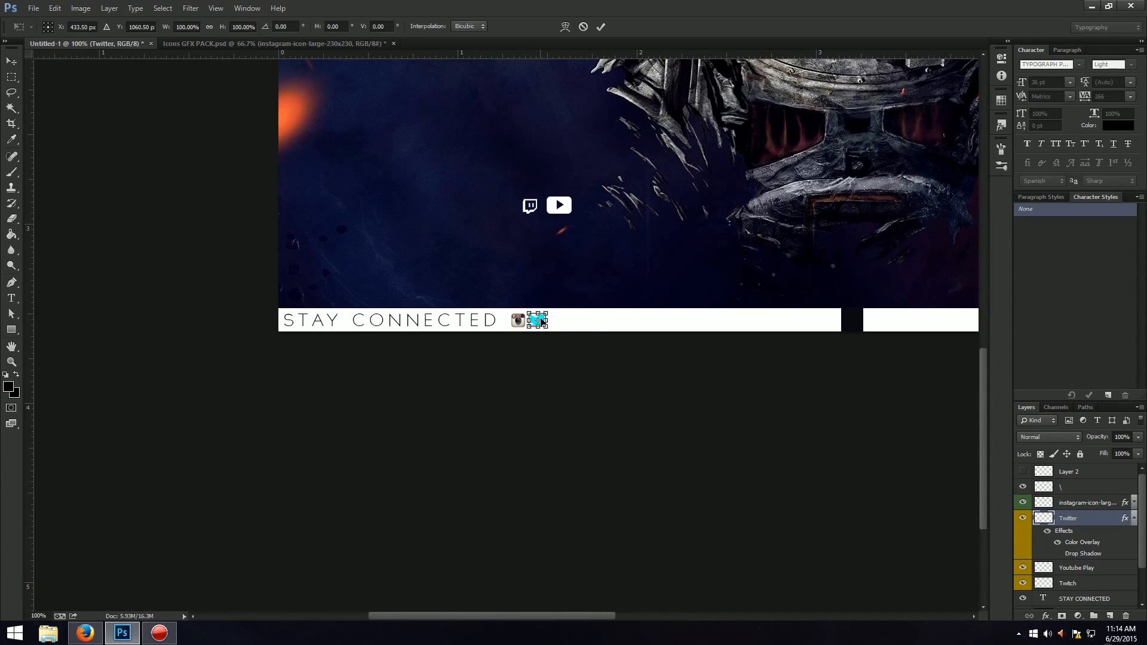
drag(542, 323, 756, 323)
key(Return)
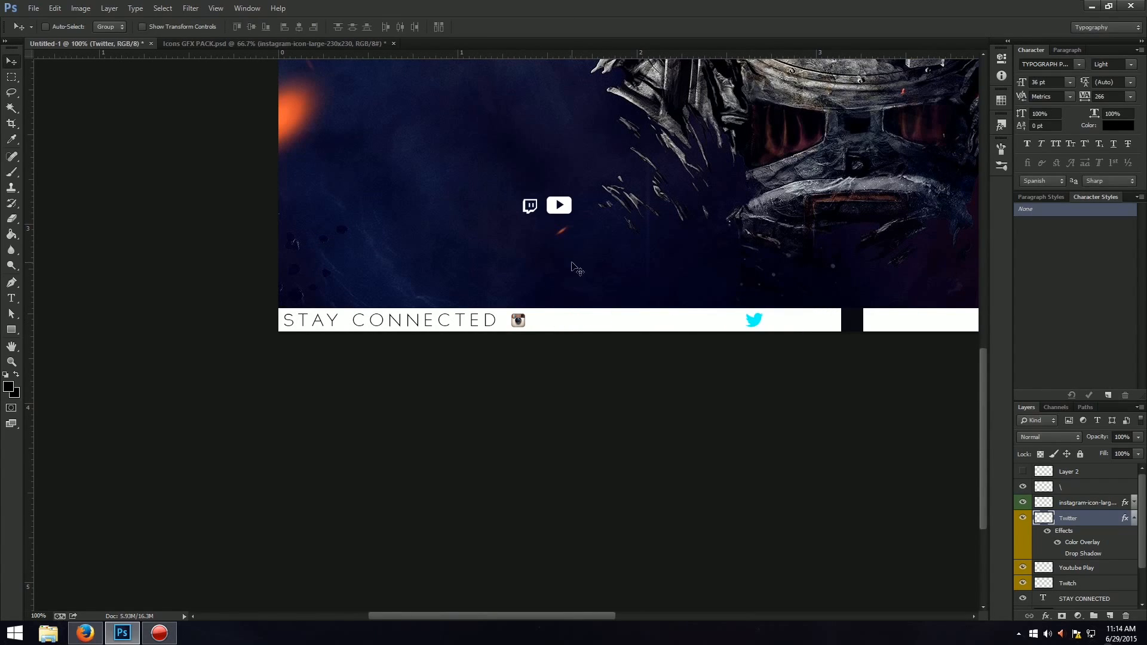
Collapse the Twitter layer's effects list and move the Instagram icon along the white strip to just before the Twitter bird.
click(1133, 519)
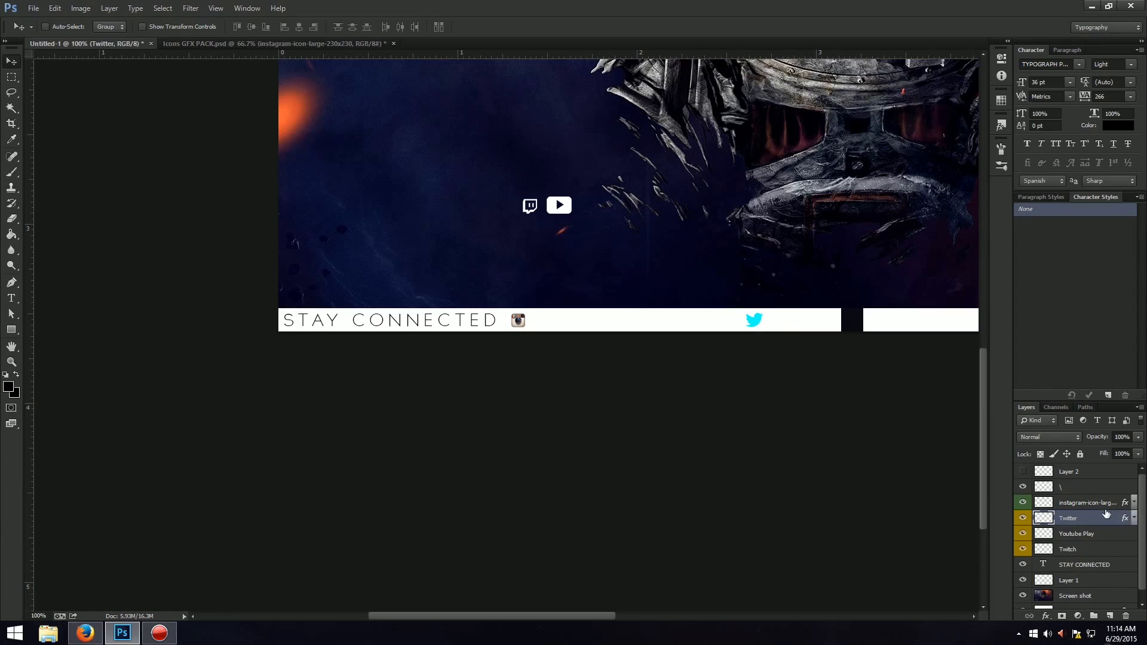
click(1104, 505)
key(ctrl+t)
drag(519, 321, 684, 321)
key(Return)
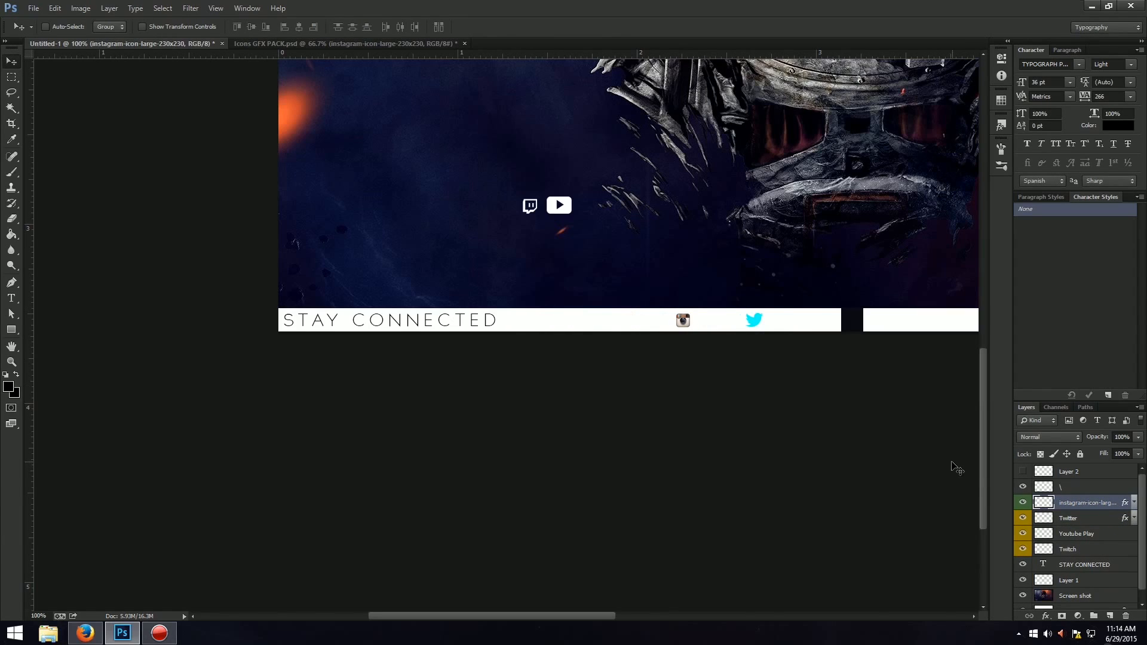
click(1106, 518)
drag(560, 206, 555, 268)
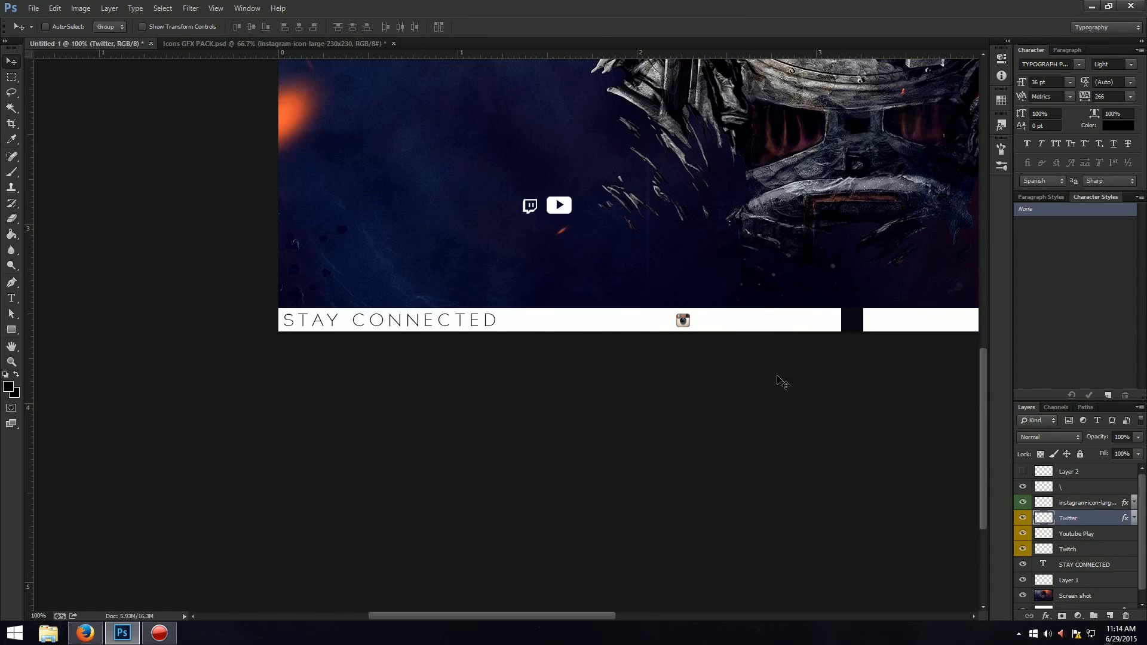
click(1098, 536)
key(ctrl+z)
Move the YouTube Play icon onto the white strip, directly after the "STAY CONNECTED" label.
click(1103, 536)
key(ctrl+t)
drag(566, 212, 531, 326)
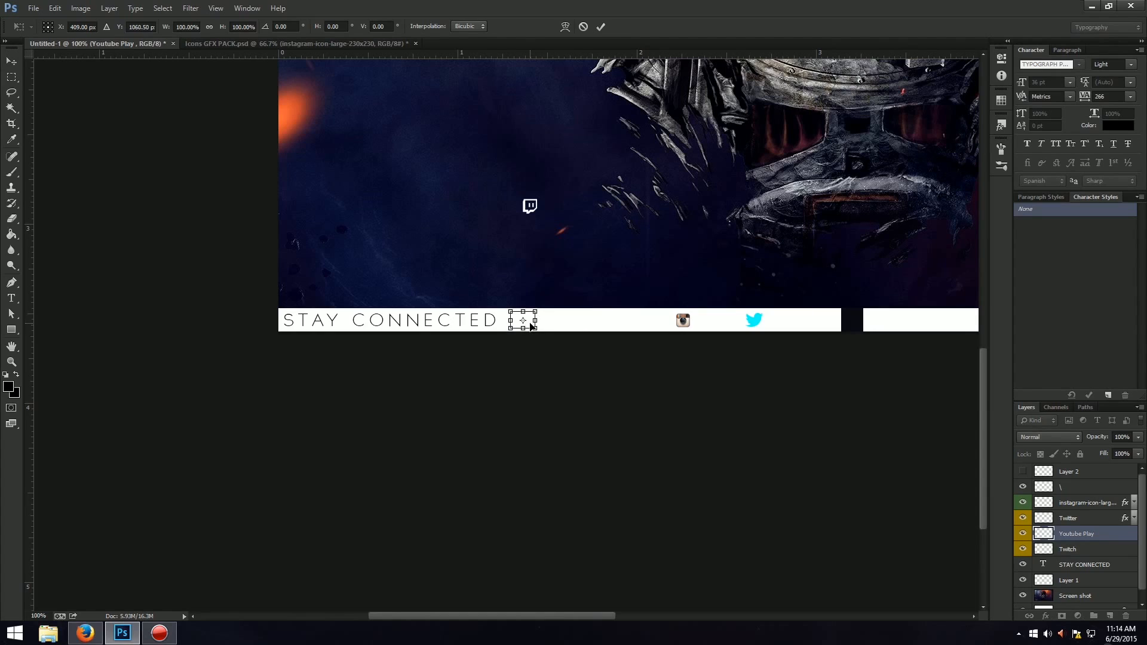
key(Return)
Apply a pure red (ff0000) Color Overlay to the Youtube Play layer.
right_click(1104, 538)
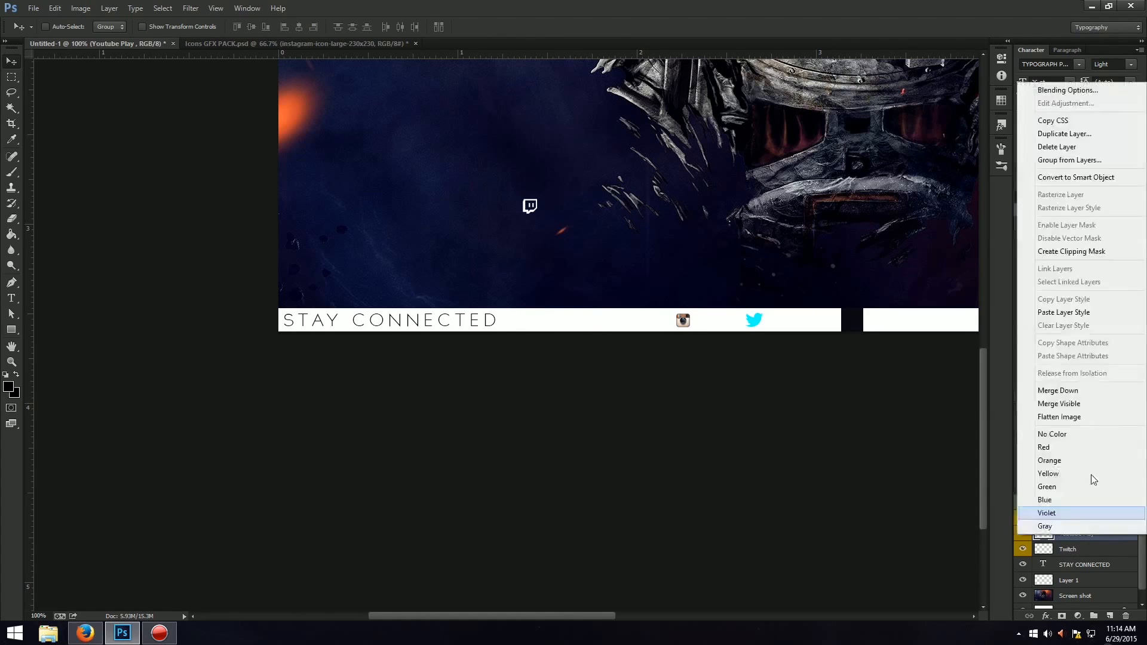
click(1063, 91)
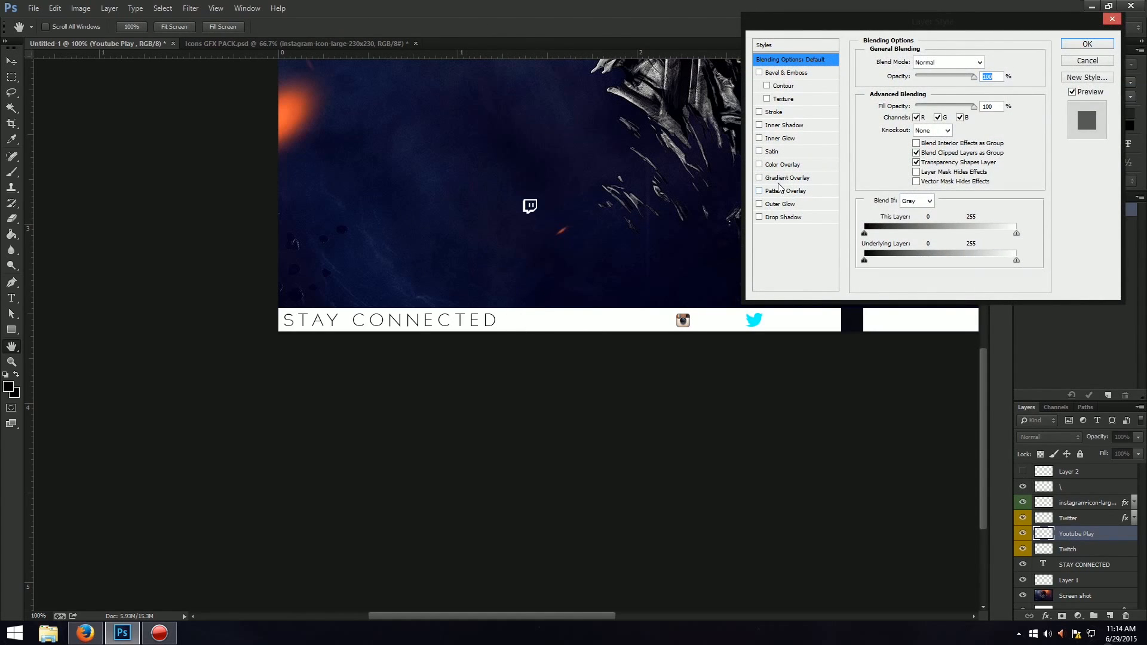
click(782, 166)
click(981, 61)
text(0f0925)
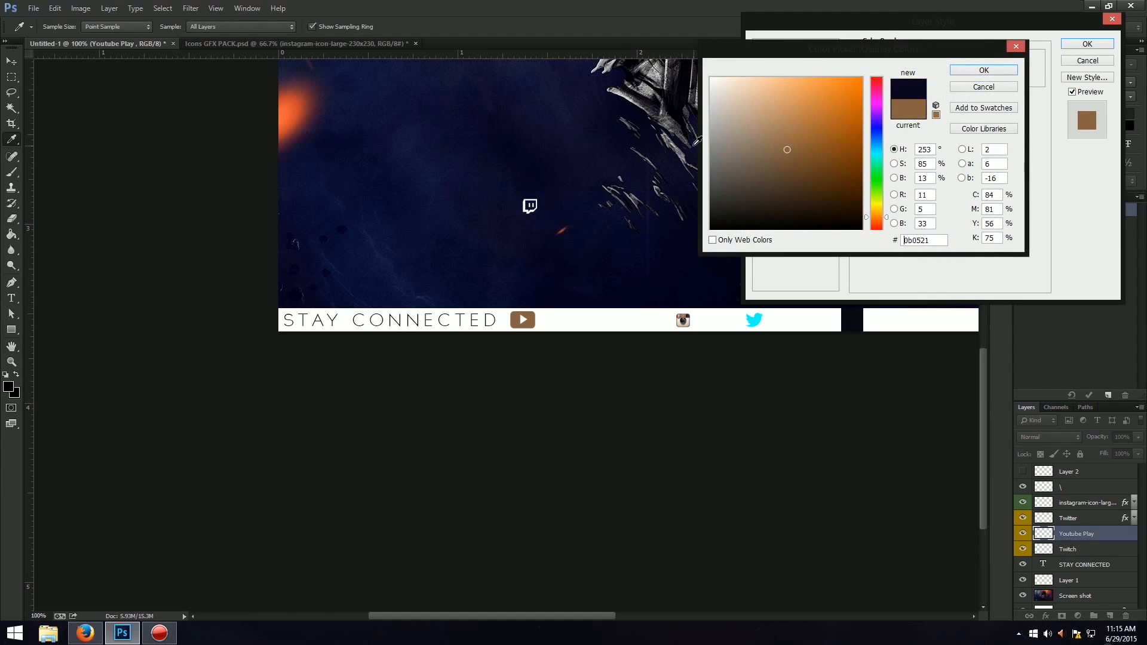
mouse_move(877, 114)
mouse_down()
mouse_move(878, 69)
mouse_move(1063, 7)
mouse_up()
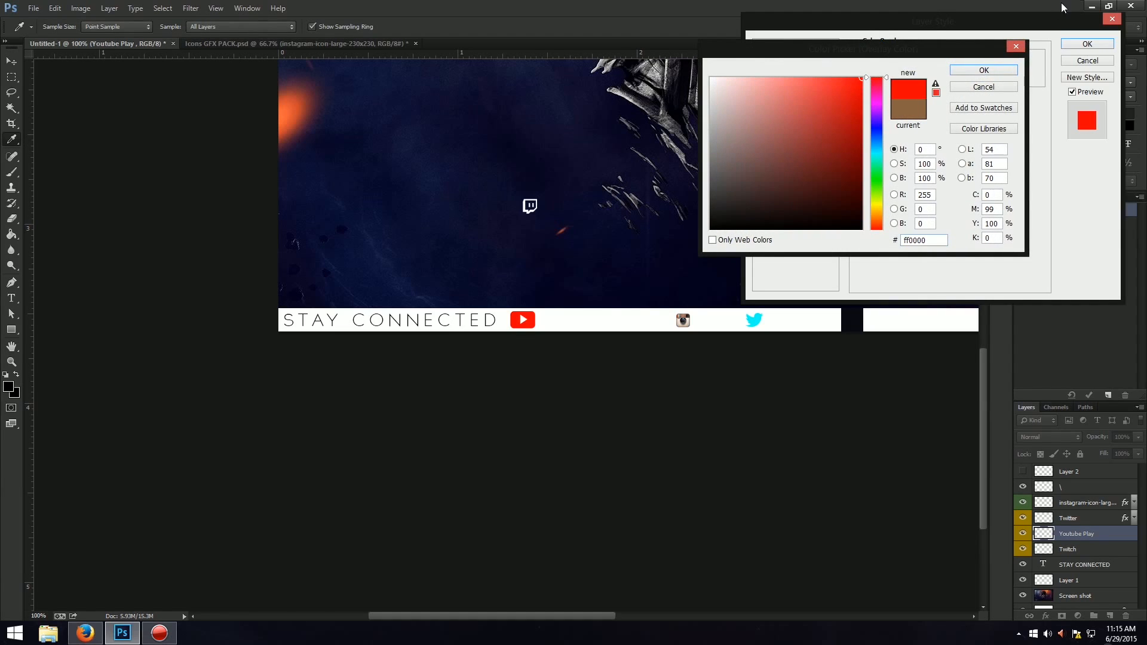
click(982, 70)
click(1087, 43)
Shrink the YouTube Play icon to about the Instagram icon's height and centre it vertically in the white strip.
key(ctrl+t)
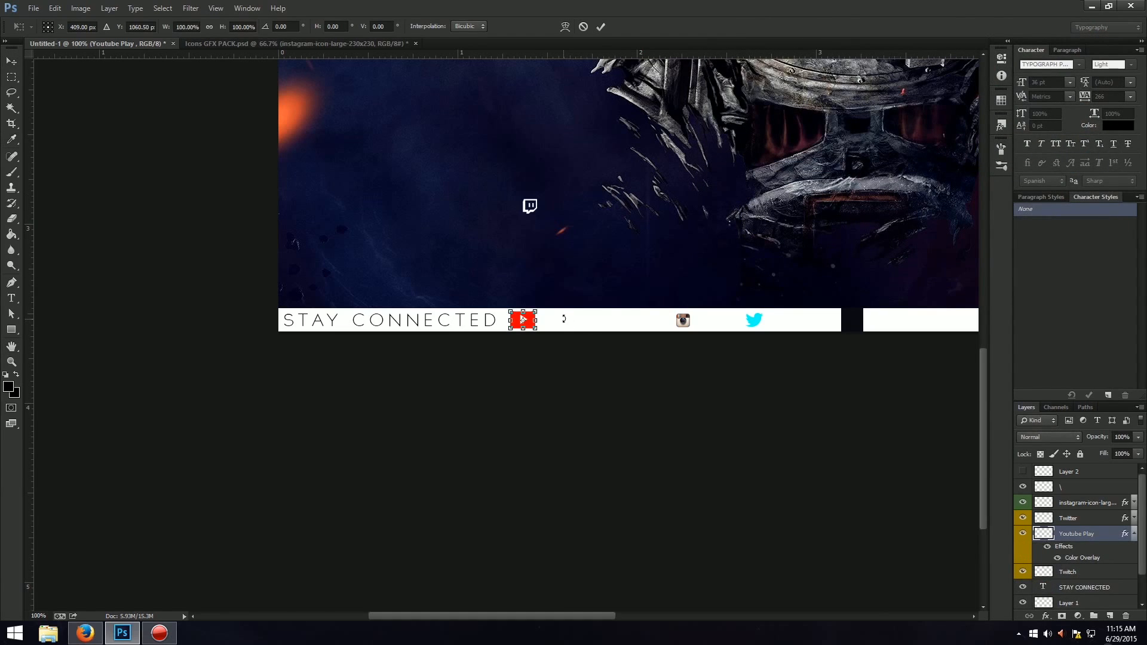
drag(537, 309, 532, 312)
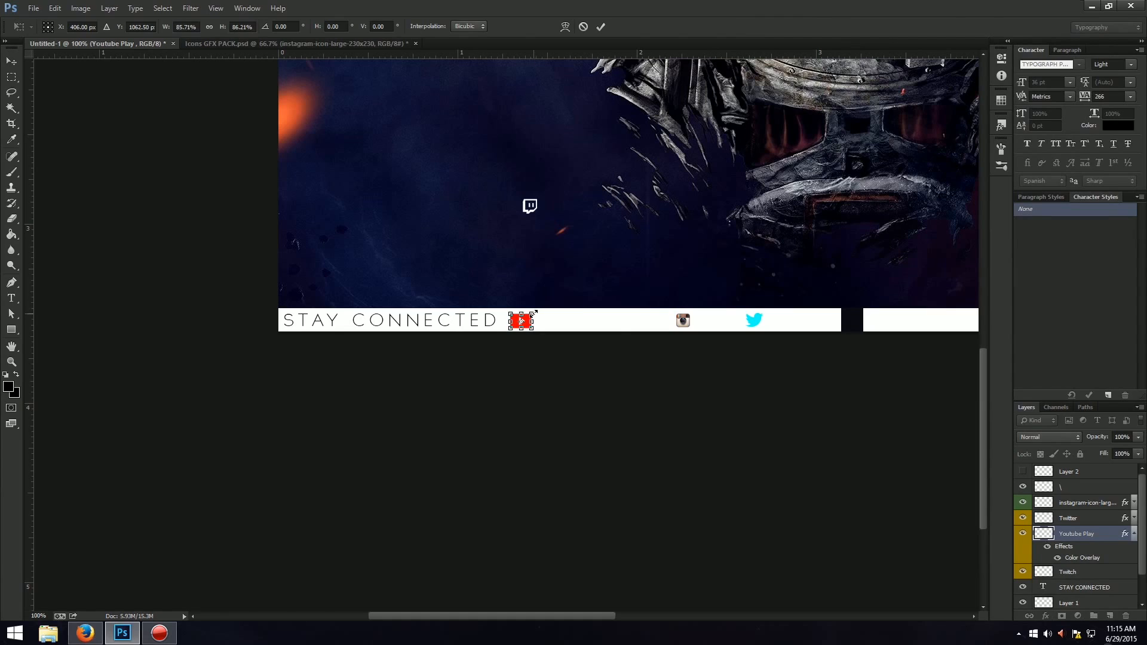
key(Return)
key(ctrl+t)
key(Up)
key(Up)
drag(531, 309, 530, 315)
key(Return)
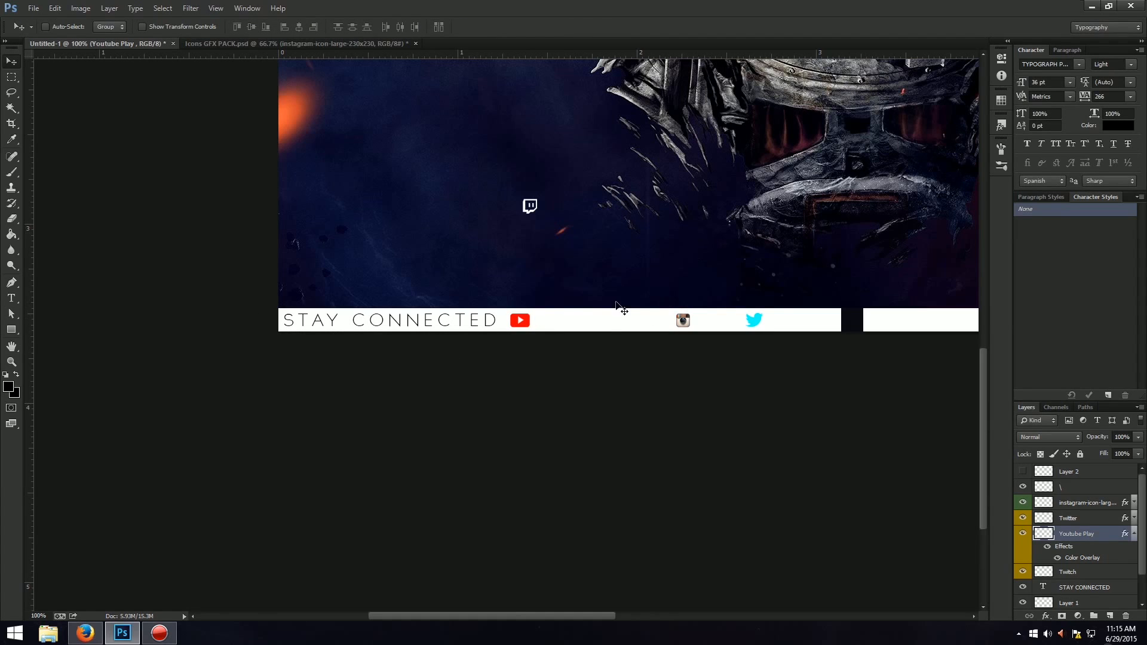
Move the Twitch icon down onto the white strip, directly after the YouTube Play icon.
key(ctrl+plus)
key(ctrl+plus)
drag(609, 314, 486, 306)
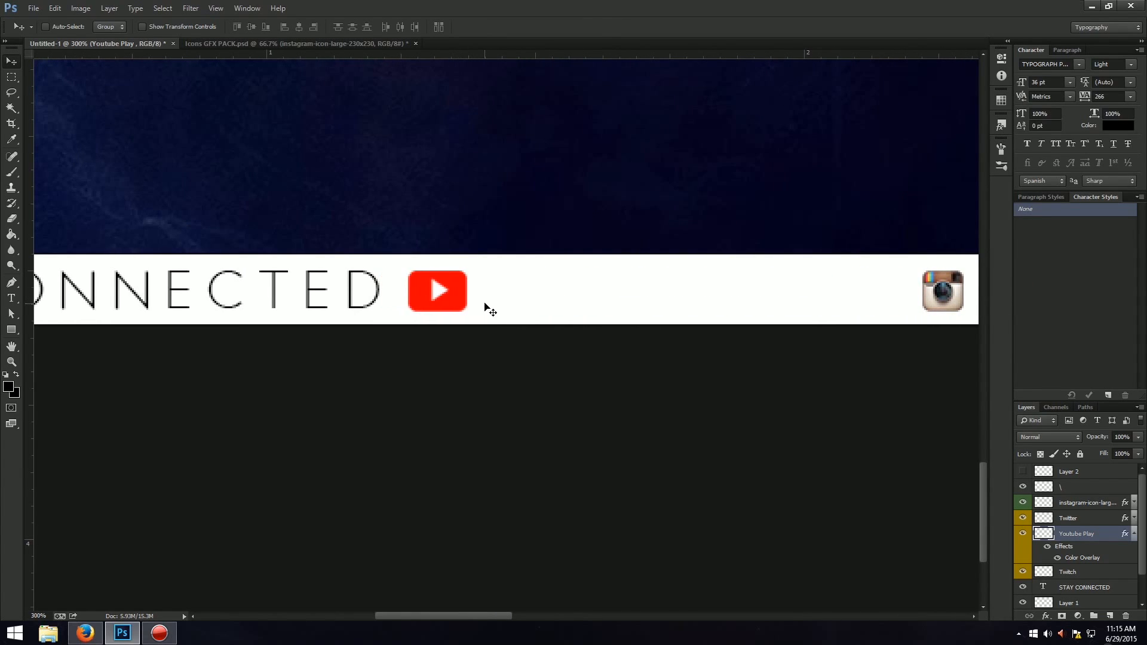
scroll(965, 460, up, 3)
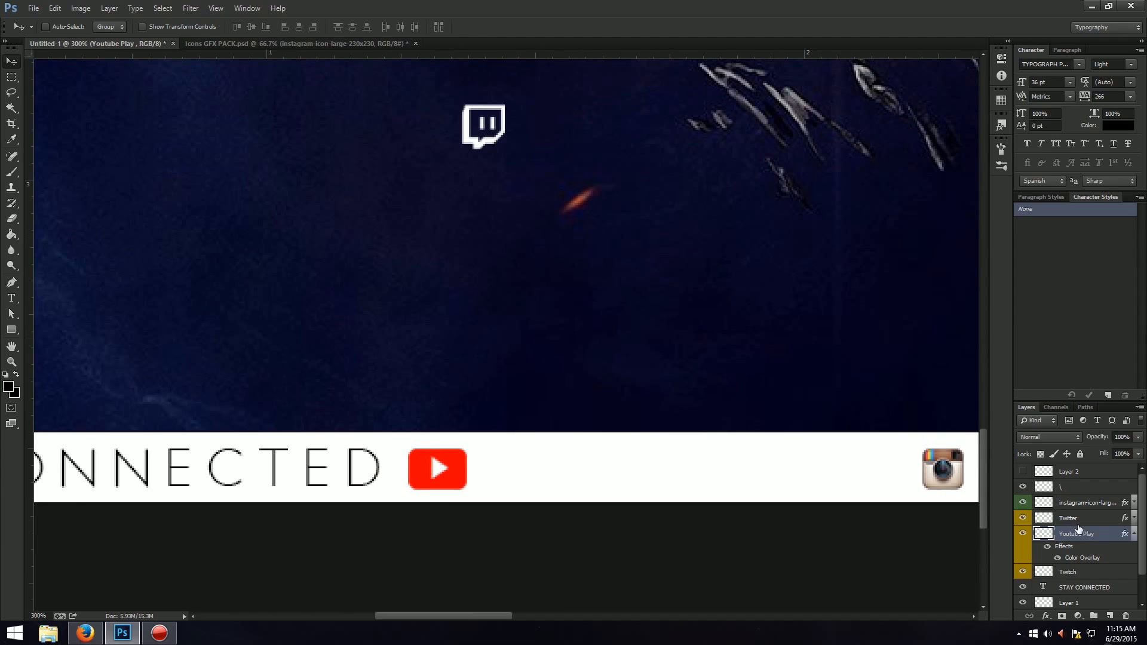
click(1088, 521)
click(1099, 575)
key(ctrl+t)
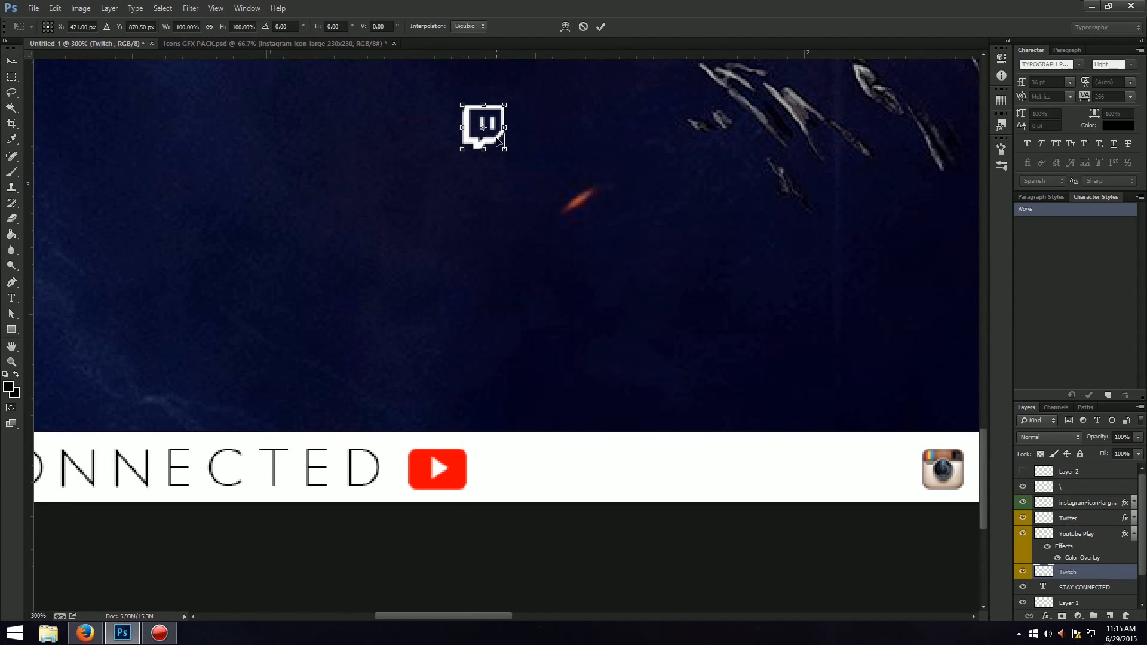
drag(496, 144, 514, 484)
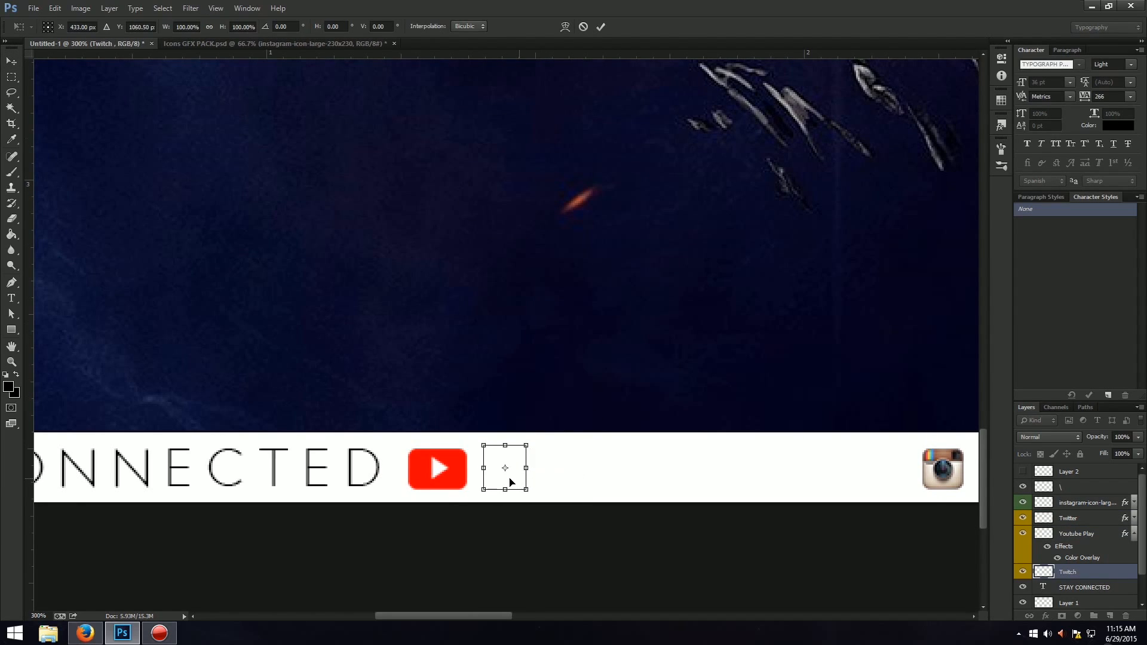
key(Return)
Apply a bright purple (d200ff) Color Overlay to the Twitch layer.
right_click(1086, 575)
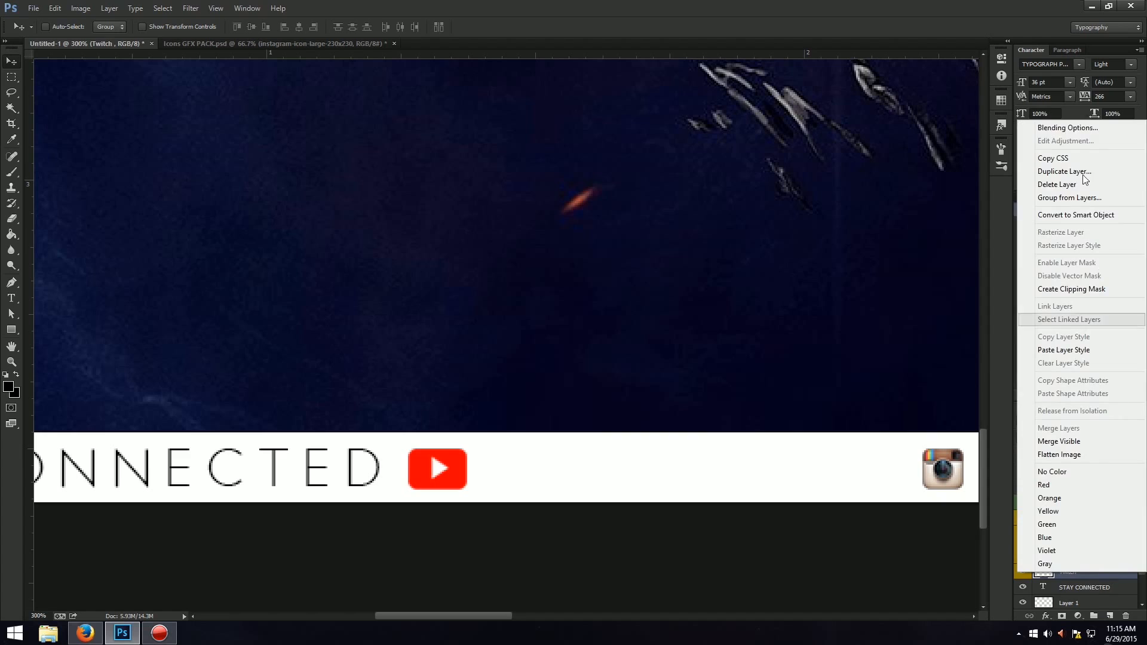
click(1060, 130)
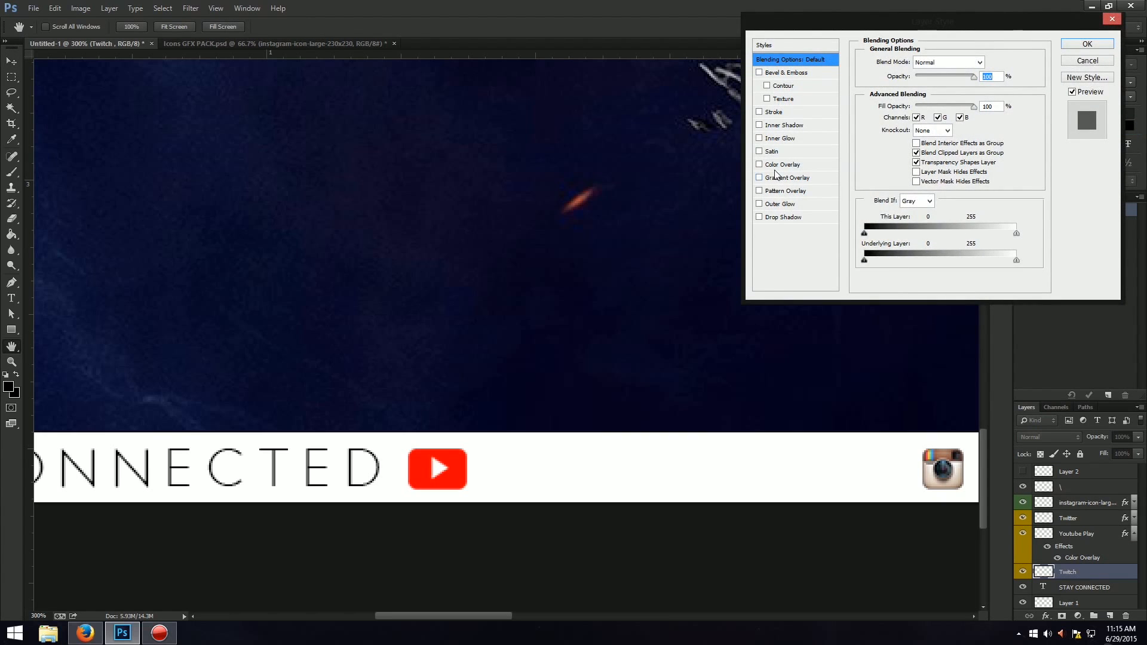
click(778, 165)
click(988, 63)
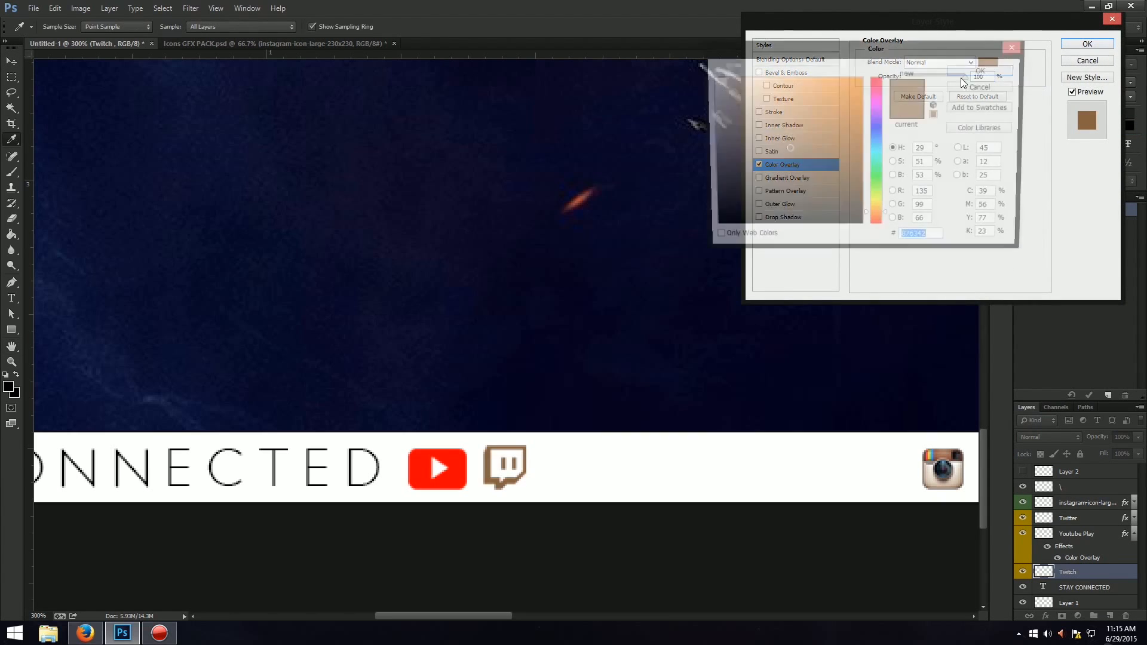
click(876, 100)
click(861, 77)
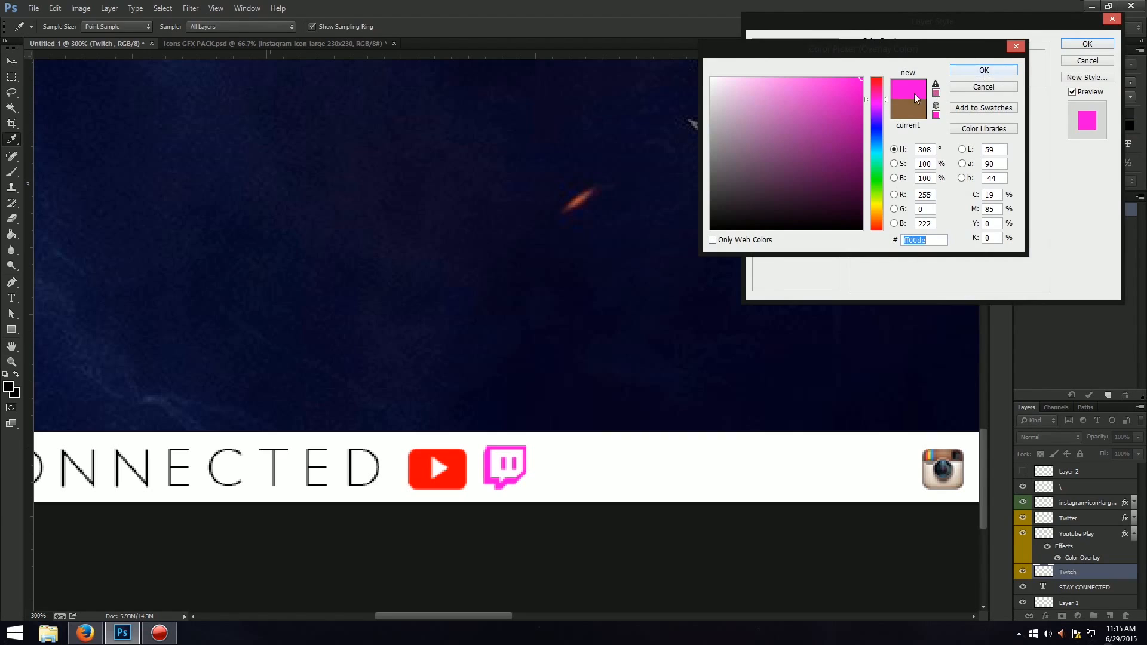
drag(884, 101, 884, 109)
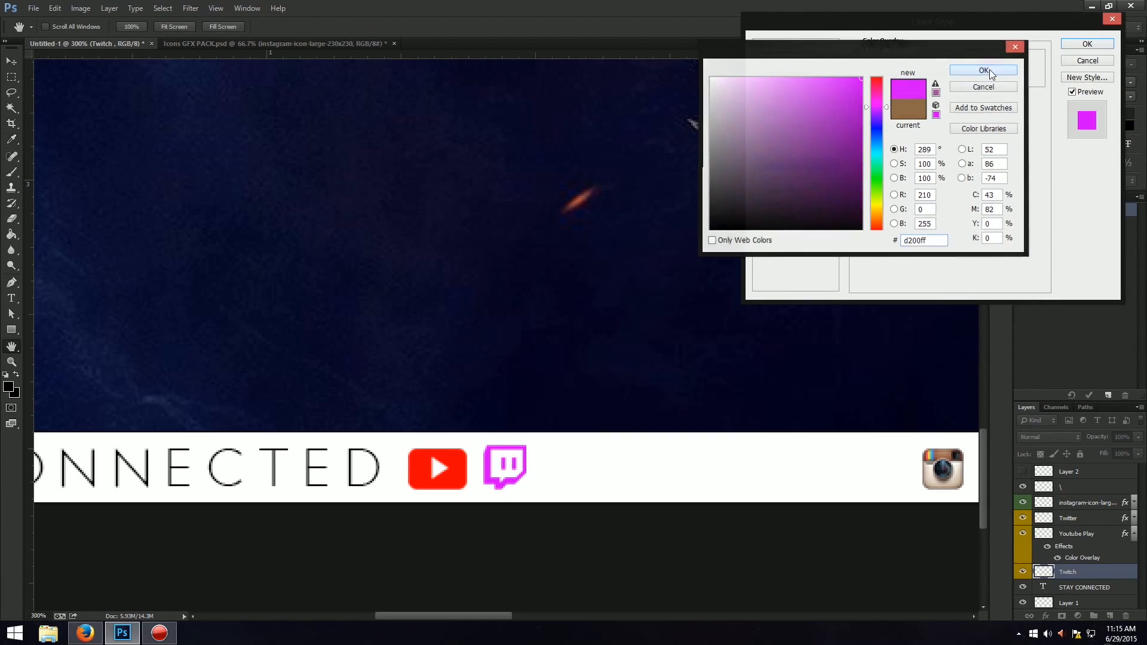
click(984, 70)
click(1089, 43)
Shrink the Twitch icon slightly to match the height of the YouTube Play icon.
key(ctrl+t)
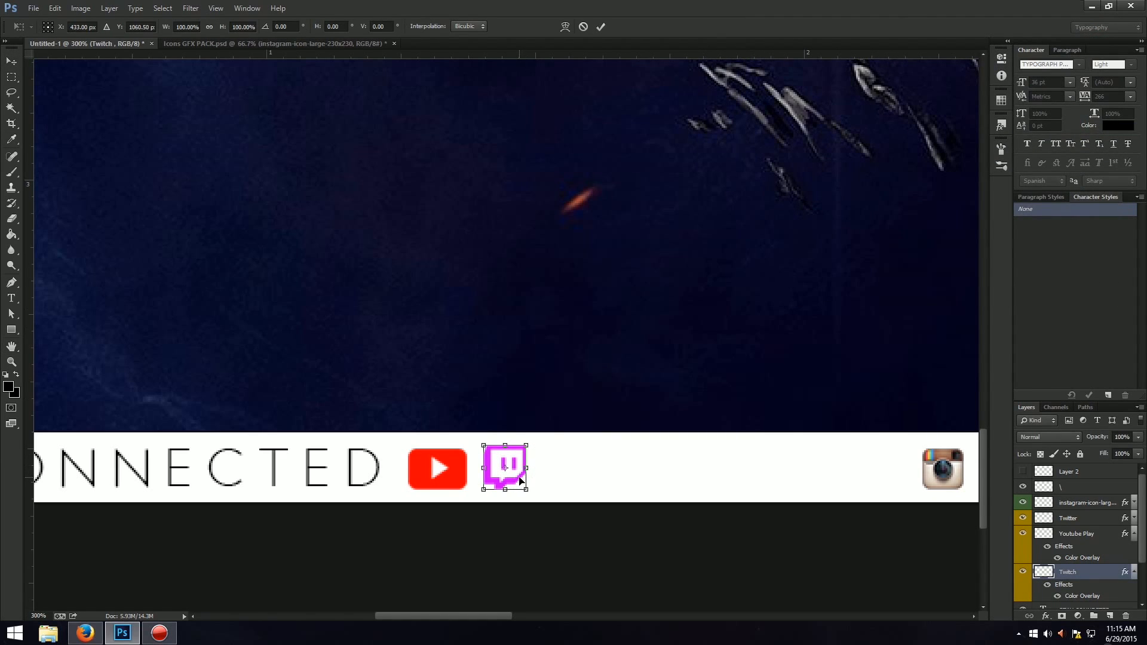
key(Down)
key(Up)
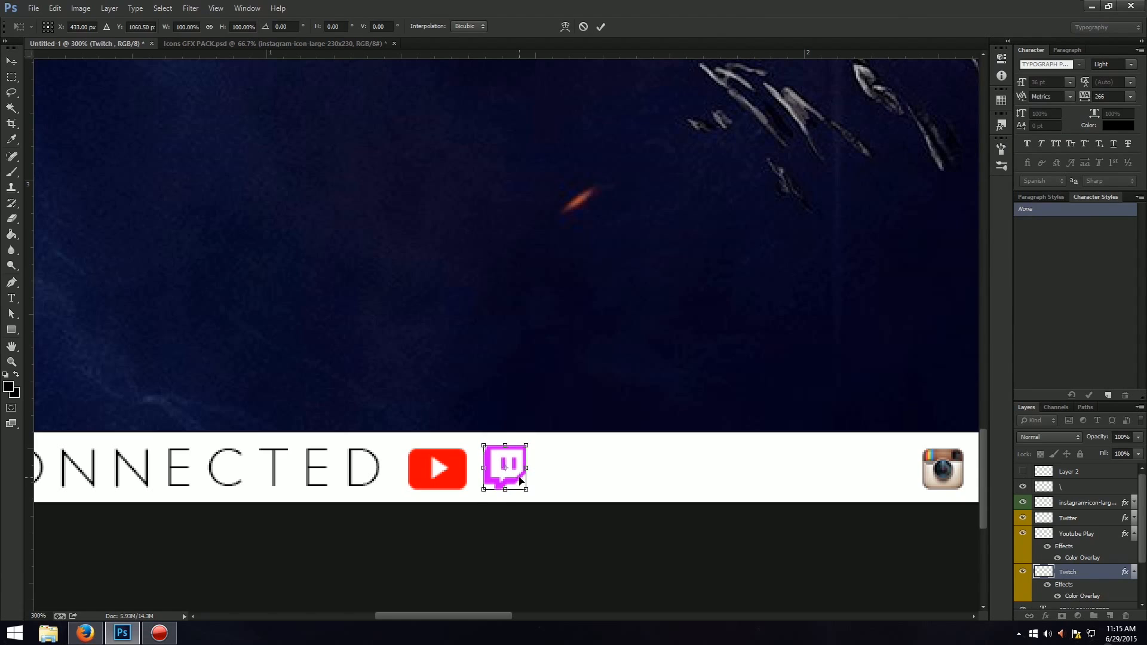
drag(523, 443, 522, 449)
key(Return)
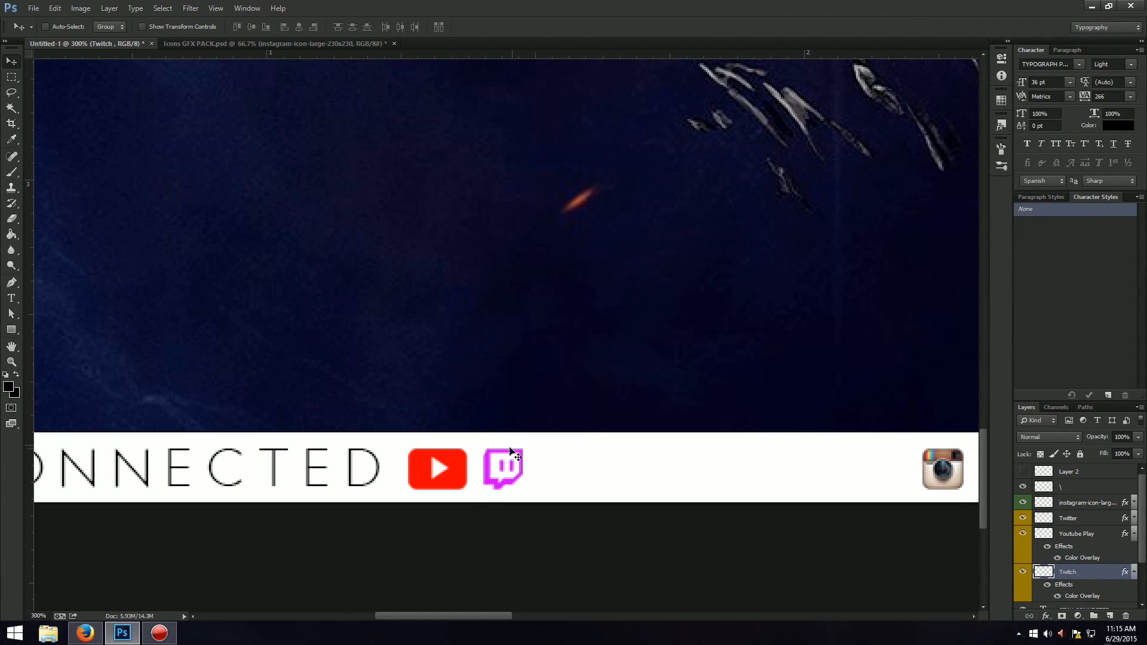
Move the Twitch icon along the white strip to about X 557 px, between the YouTube Play and Instagram icons.
key(ctrl+0)
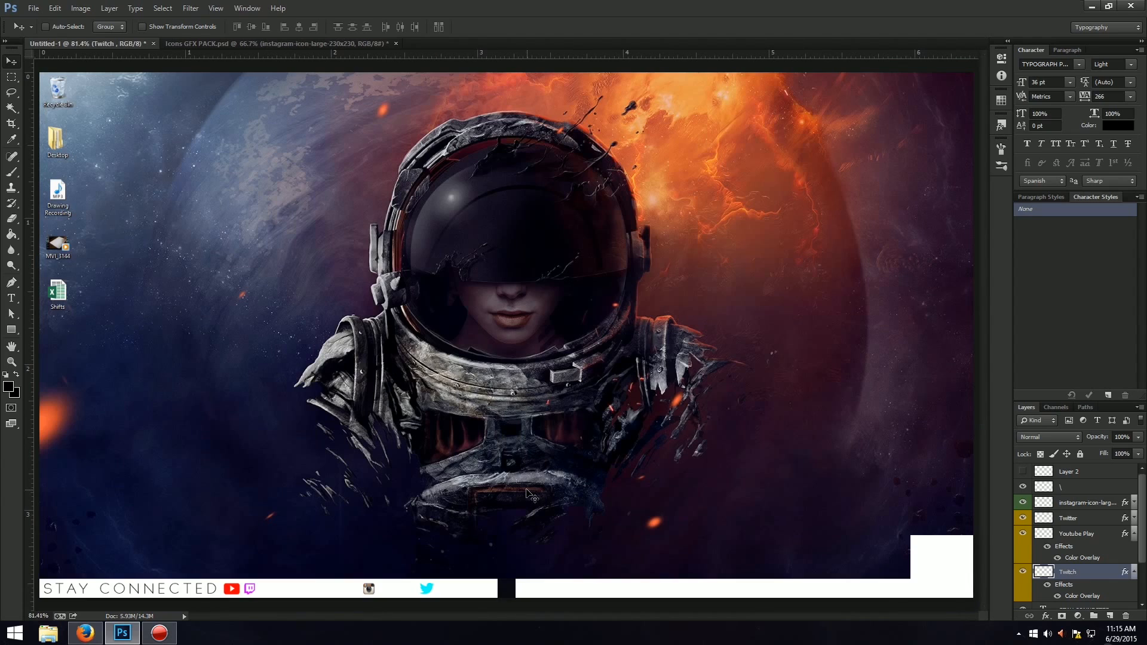
key(ctrl+t)
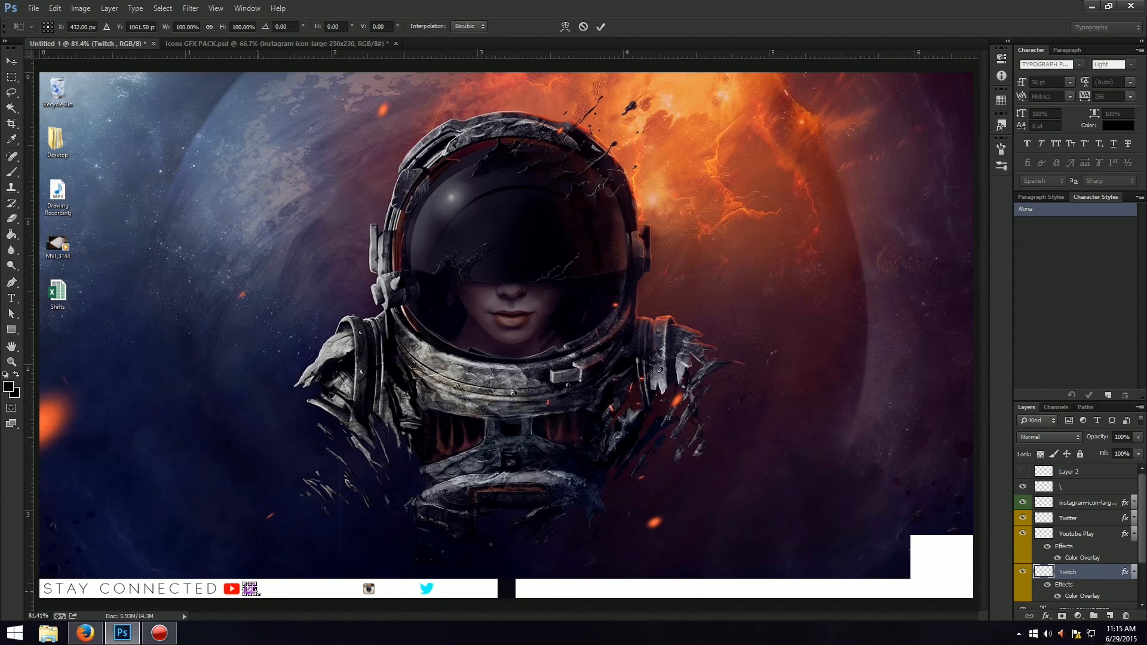
key(Return)
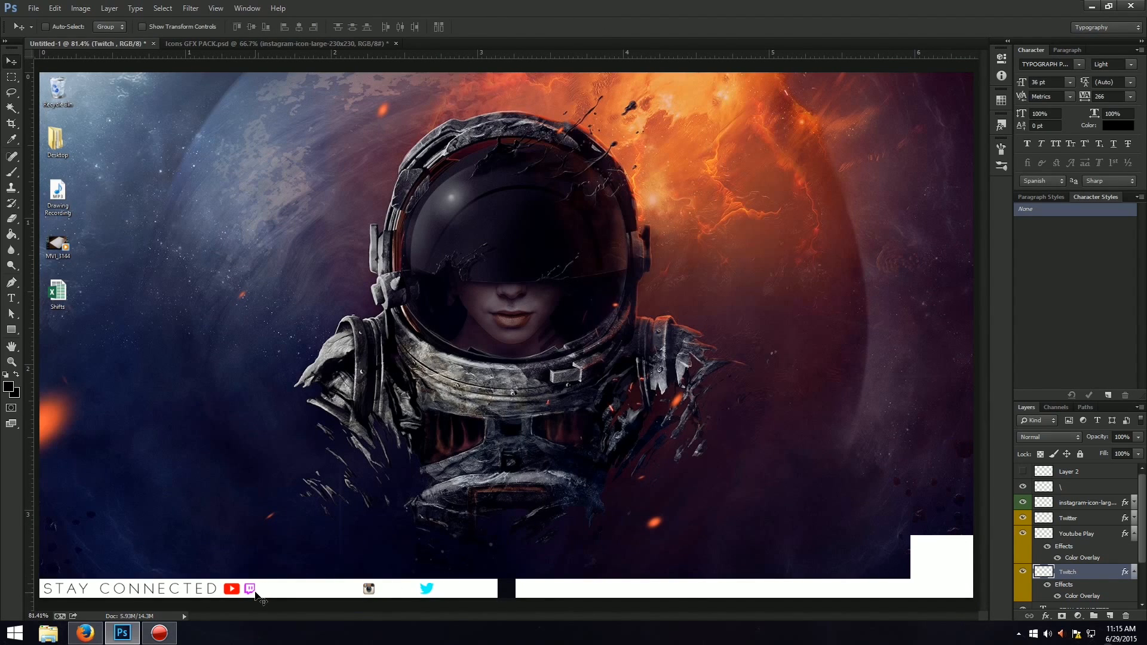
key(ctrl+1)
key(ctrl+plus)
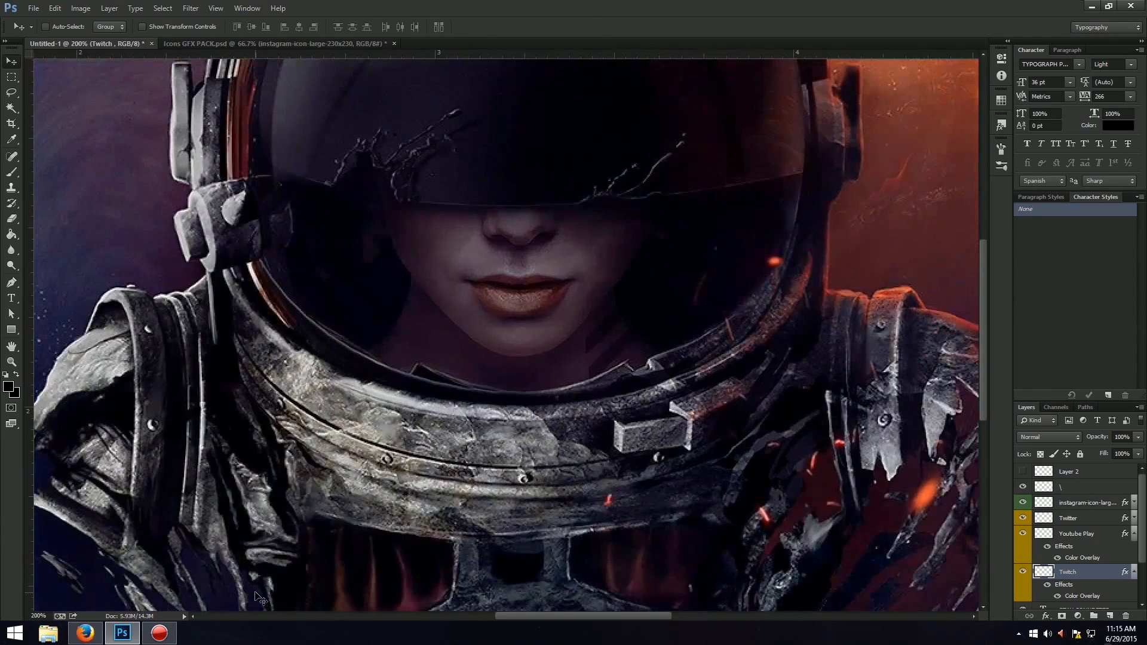
drag(533, 615, 453, 617)
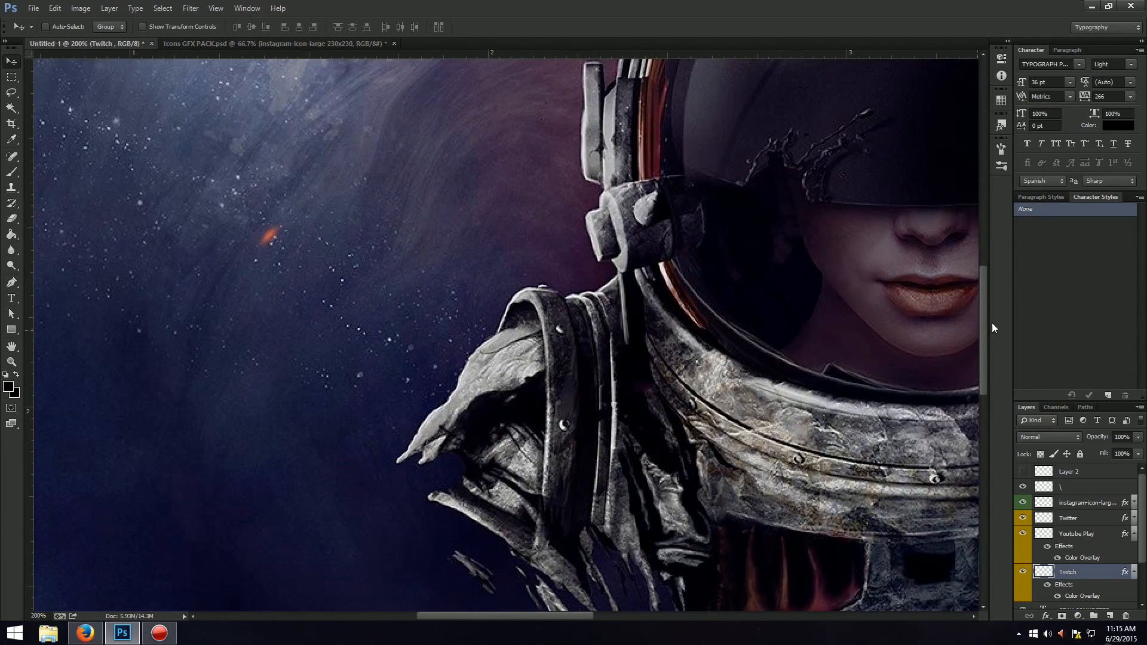
drag(984, 339, 959, 451)
key(ctrl+t)
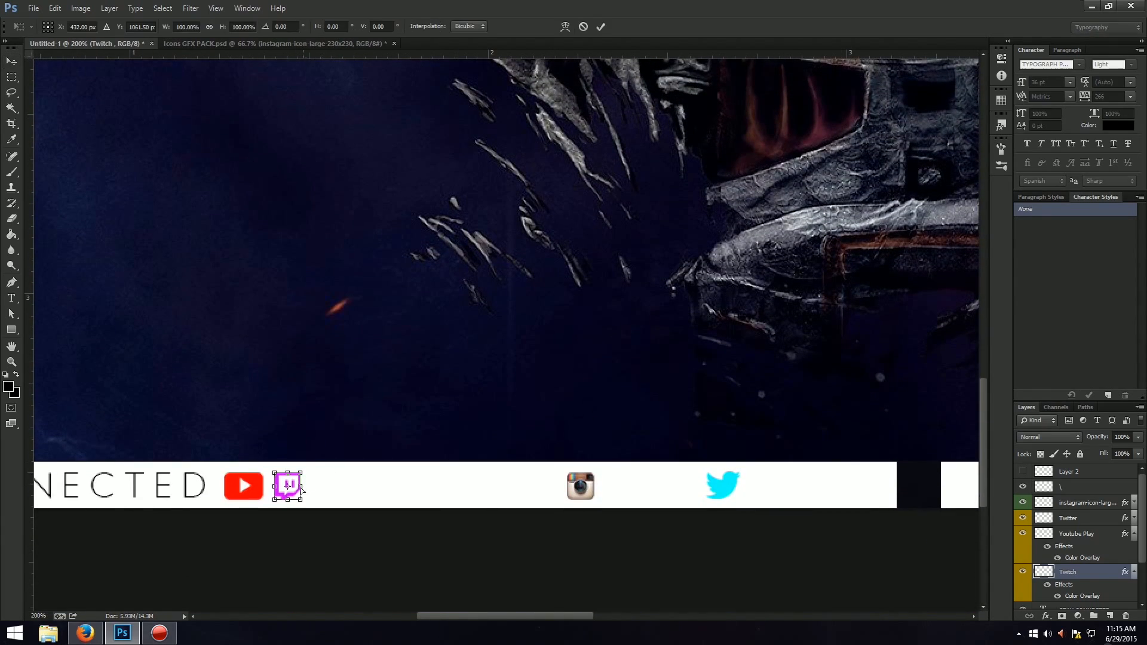
drag(296, 495, 449, 499)
key(Return)
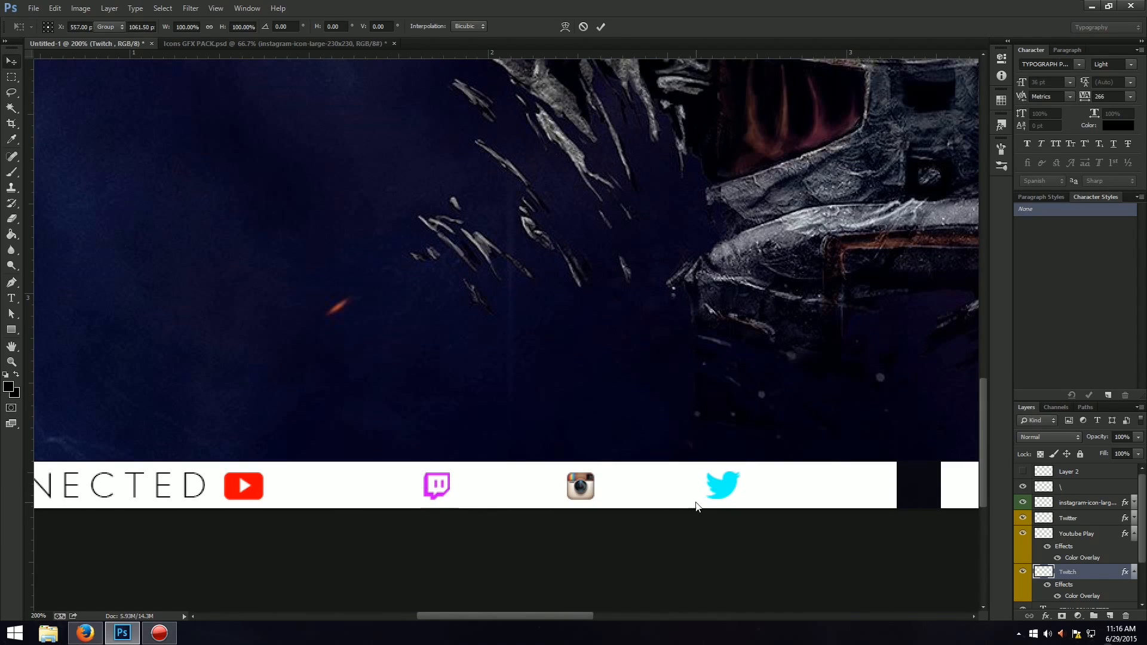
Move the Twitter bird back along the white strip to the Instagram icon's place, at about X 680 px.
click(1086, 524)
key(ctrl+t)
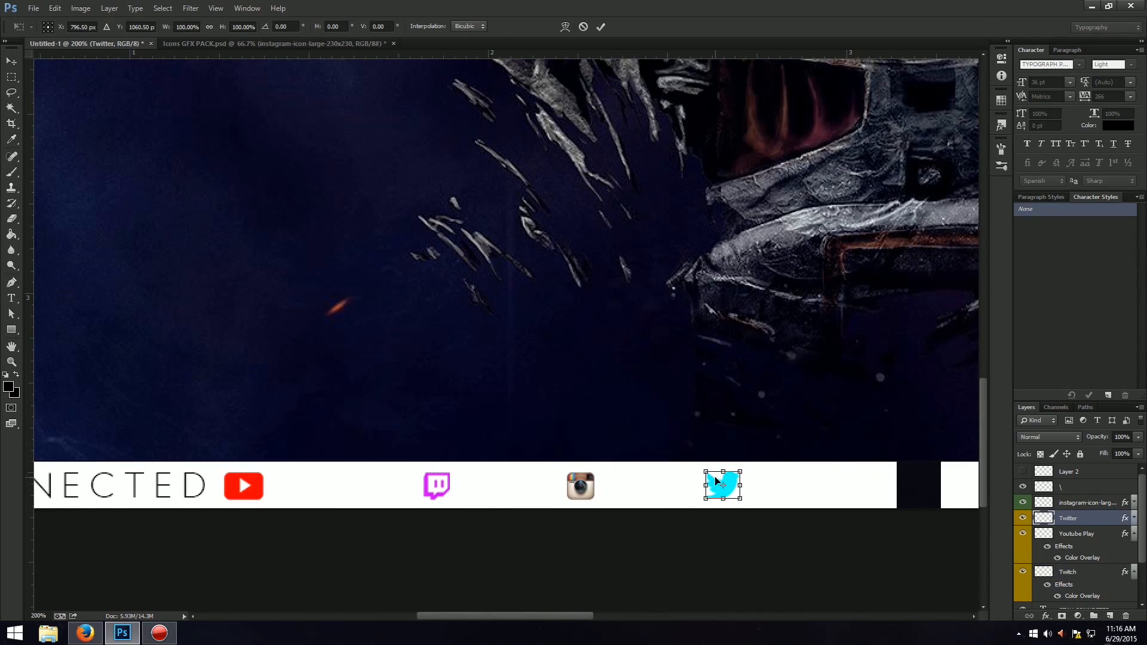
drag(714, 487, 582, 486)
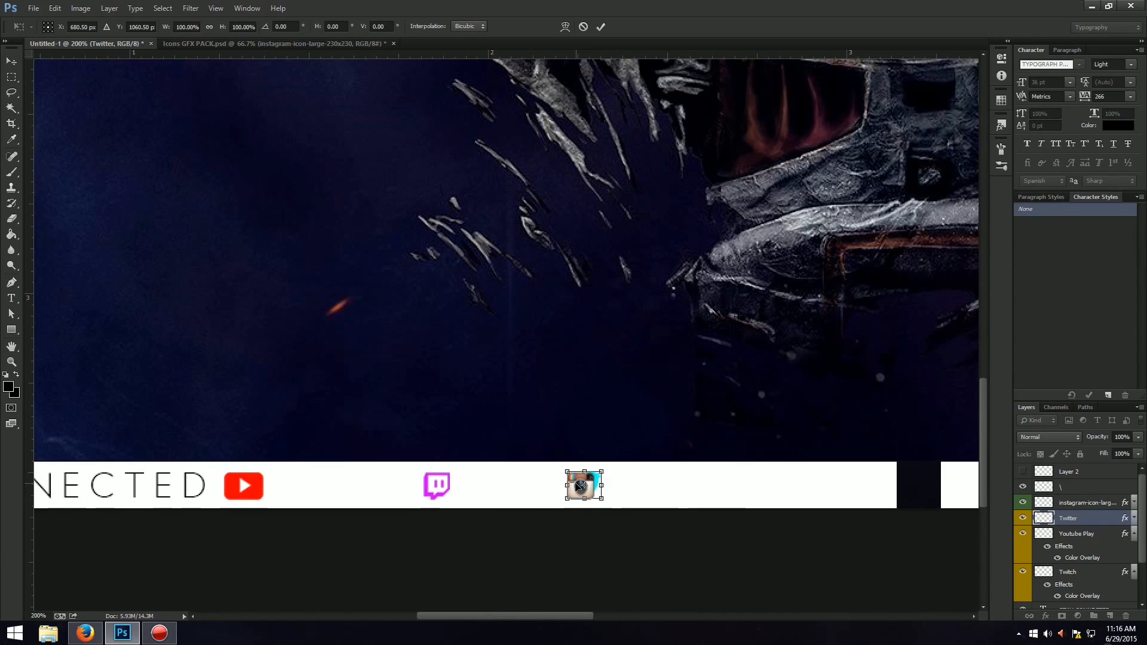
key(Return)
Move the Instagram icon along the white strip past the Twitter bird, to about X 801 px before the dark gap.
click(1101, 536)
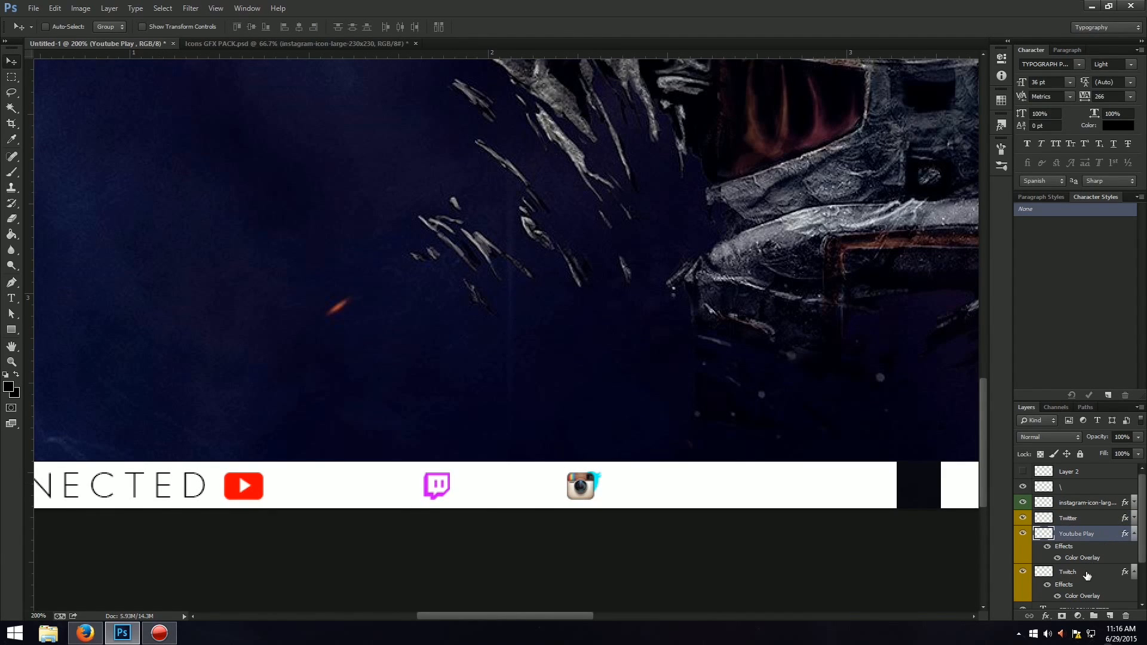
click(1099, 503)
key(ctrl+t)
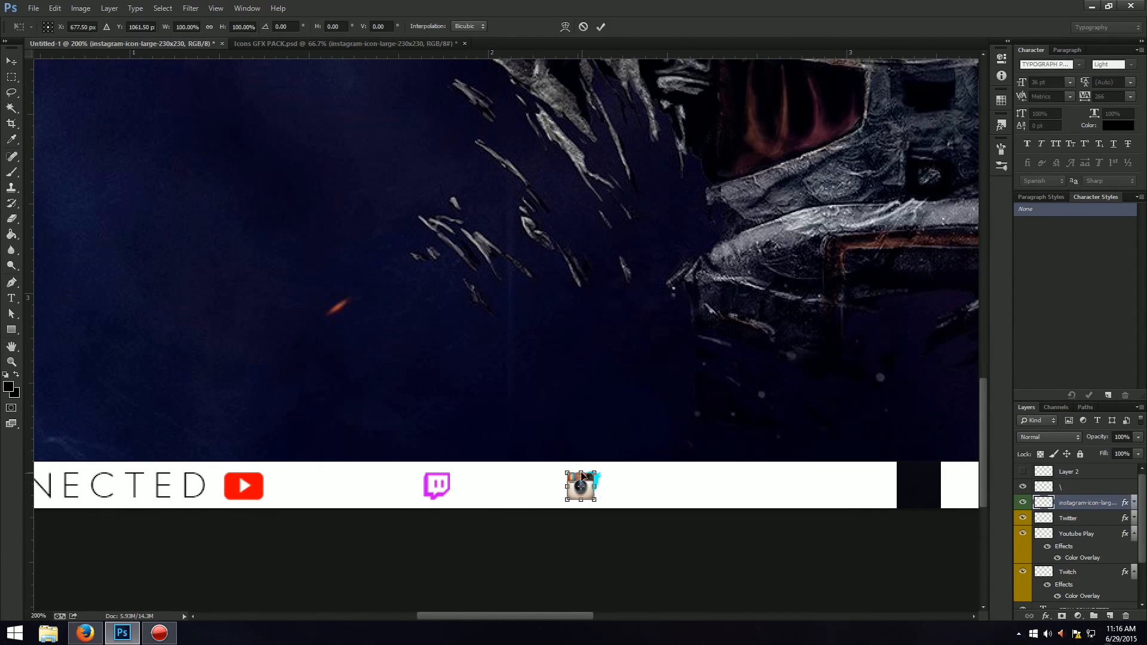
drag(582, 477, 734, 481)
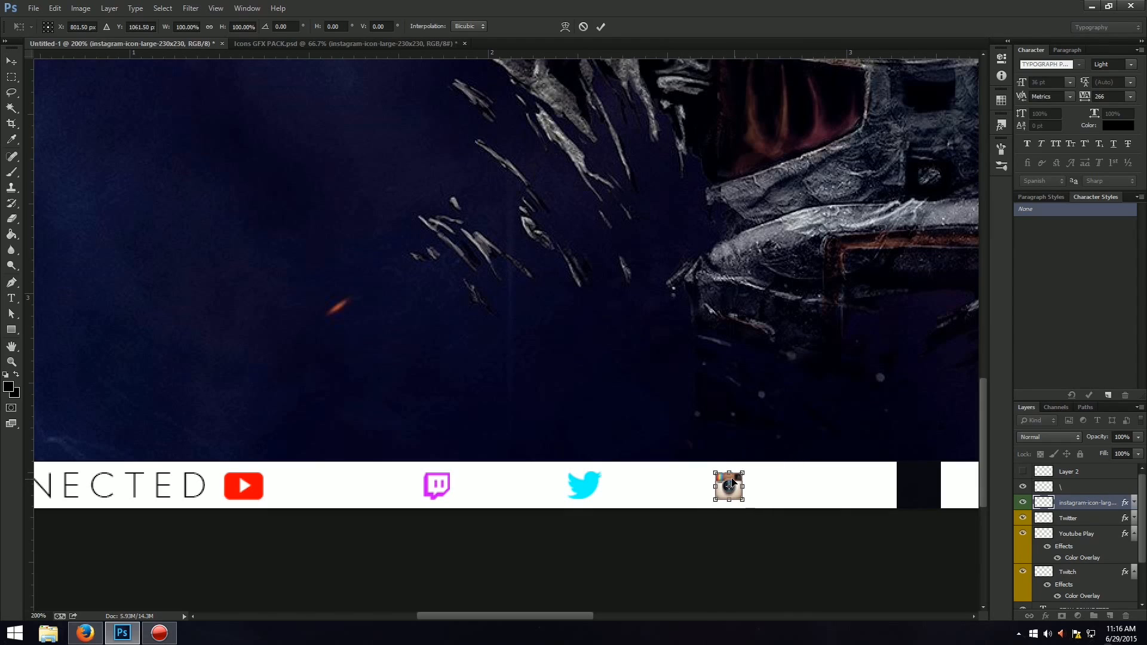
key(Return)
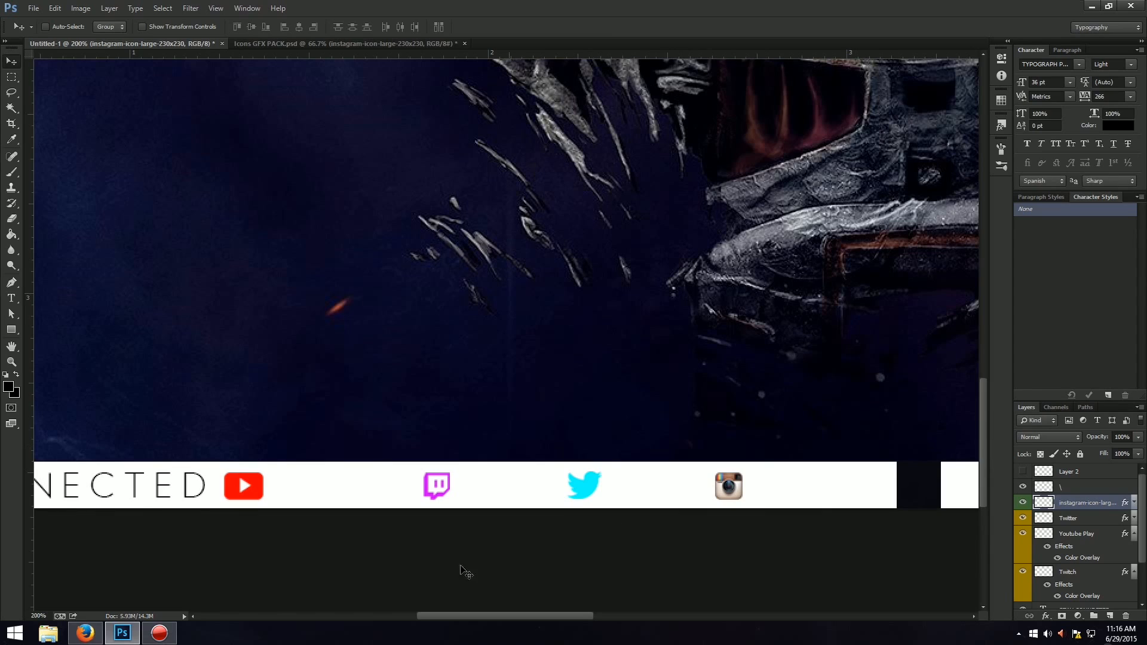
Move the Twitch icon slightly closer to the YouTube Play icon along the white strip.
drag(453, 619, 402, 616)
click(1081, 572)
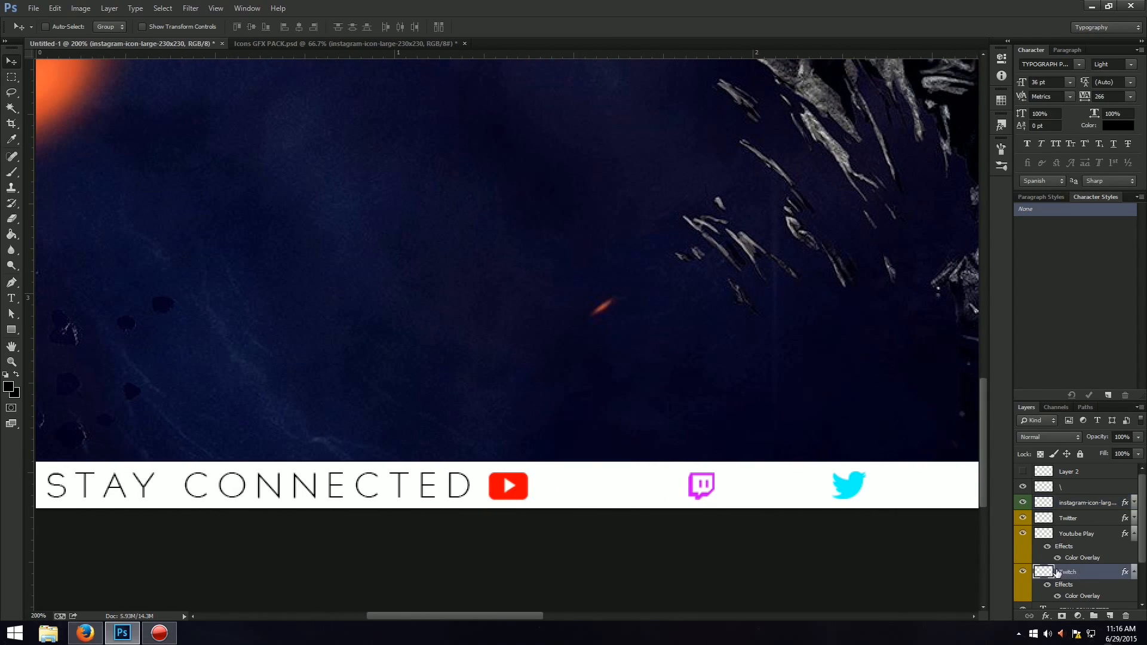
key(ctrl+t)
drag(708, 495, 692, 495)
key(Return)
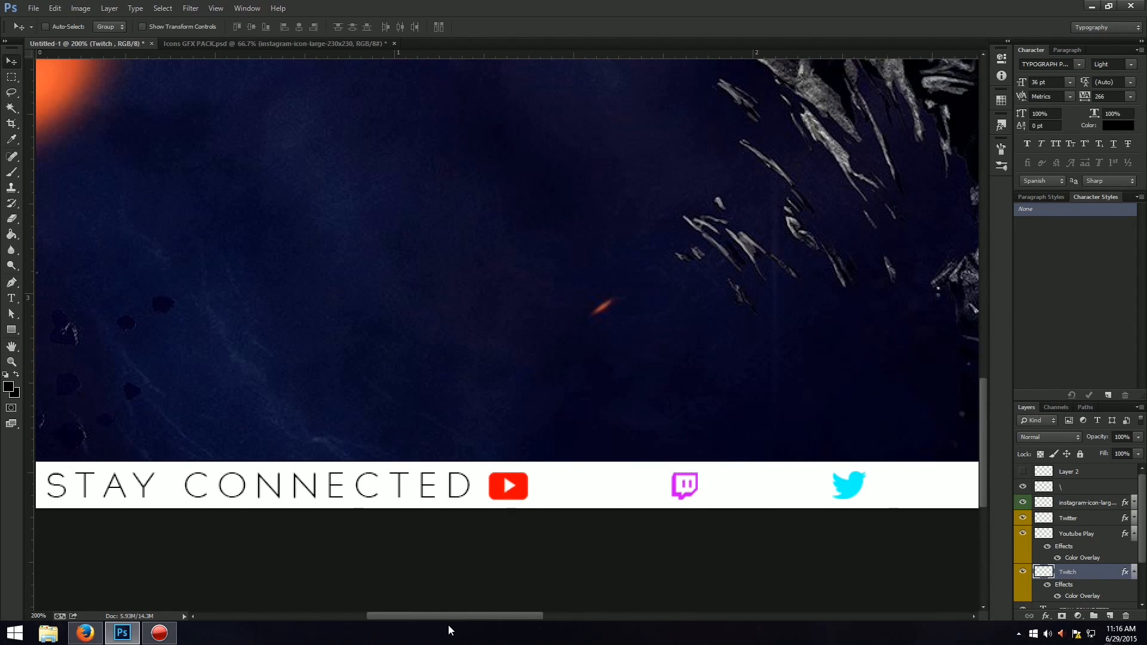
drag(448, 618, 536, 619)
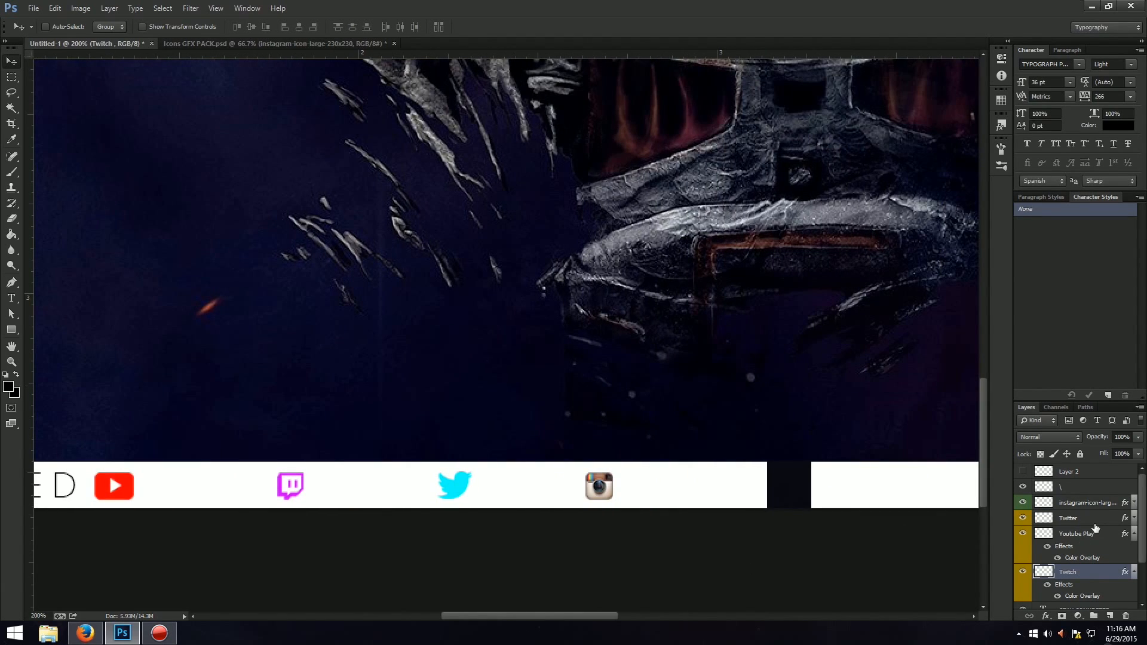
Move the Instagram icon slightly further along the white strip, away from the Twitter bird and toward the dark gap.
click(1084, 503)
key(ctrl+t)
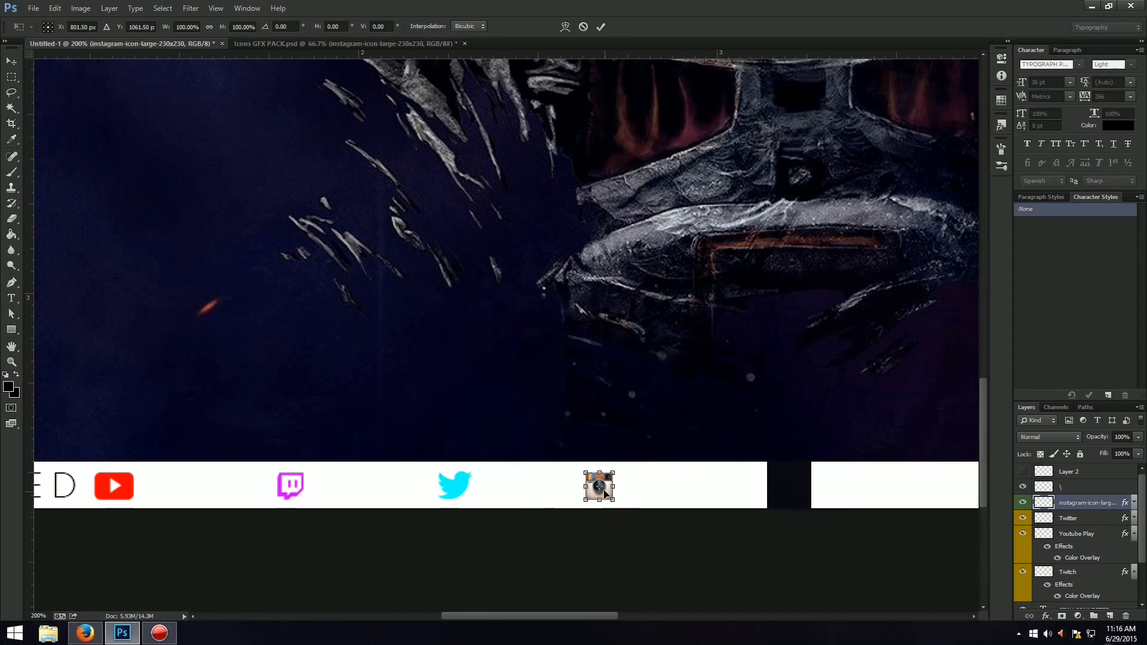
drag(605, 493, 623, 494)
key(Return)
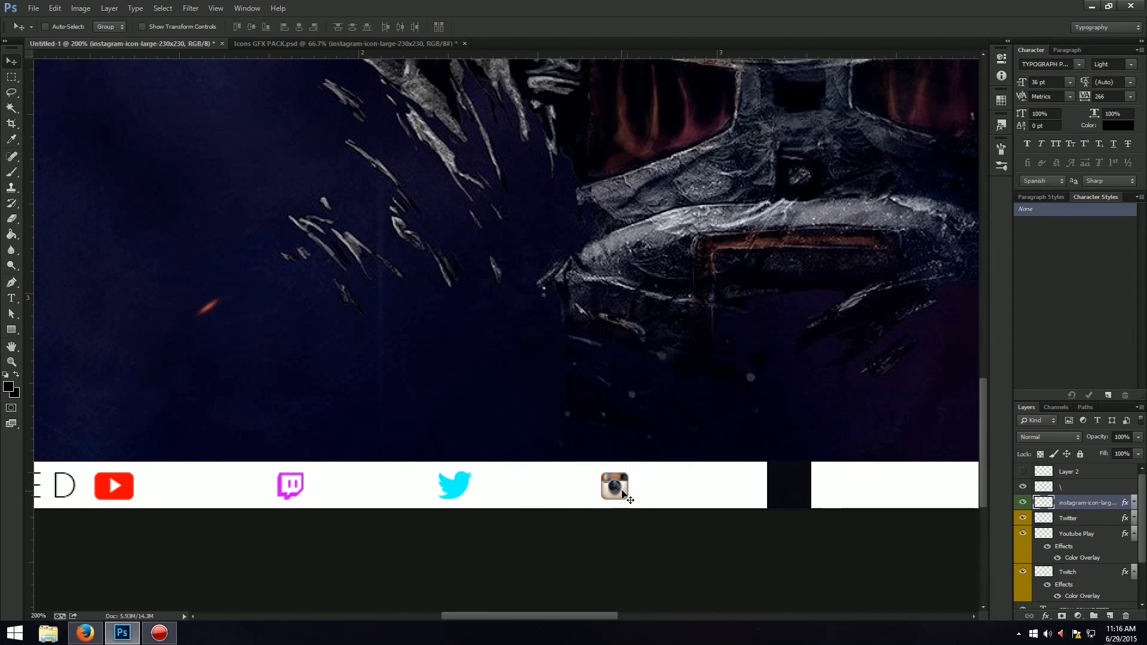
Nudge the Twitch icon a few pixels toward the YouTube Play icon to even out the icon spacing.
click(1113, 523)
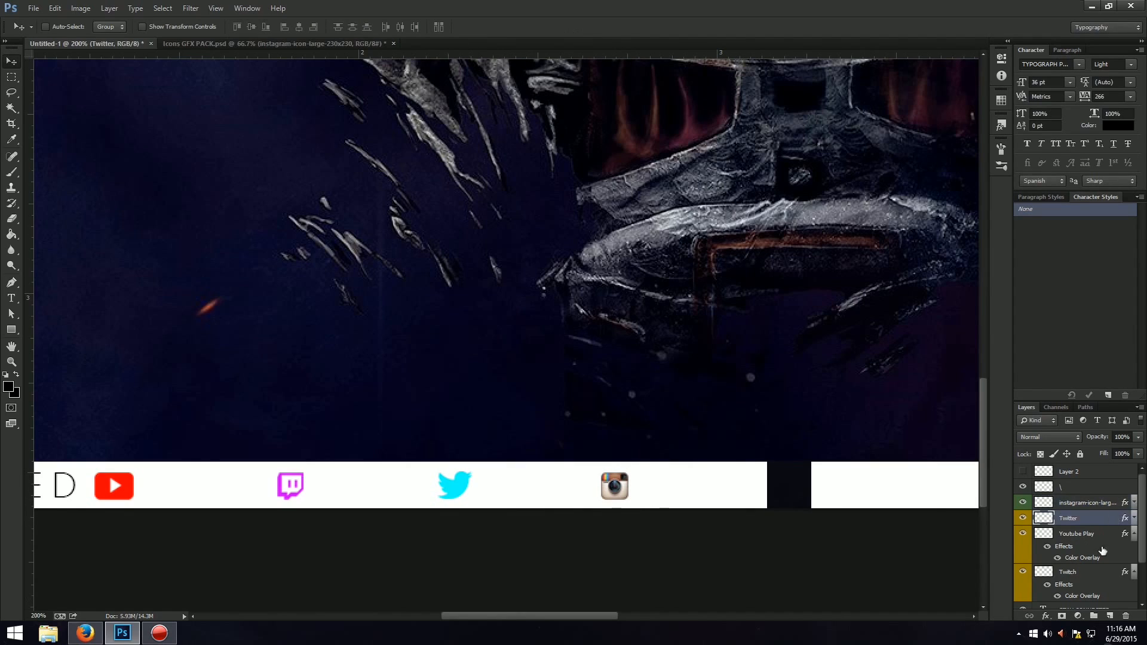
click(1090, 572)
key(ctrl+t)
drag(297, 495, 290, 495)
key(Return)
key(ctrl+0)
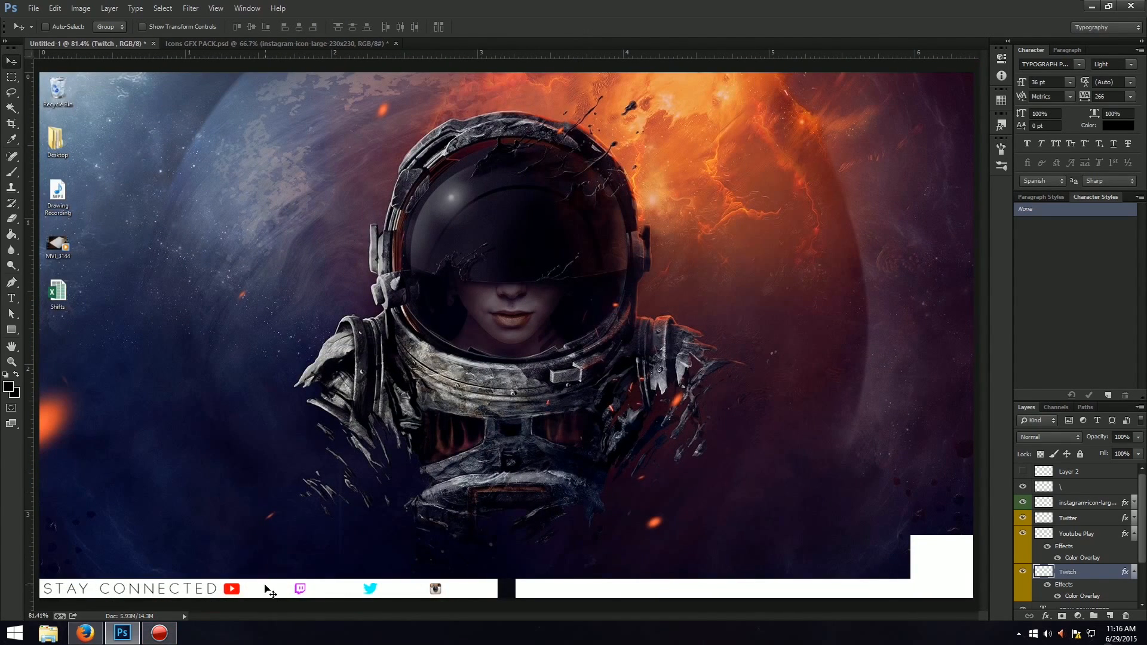
Add a black 36 pt text layer reading "/ACEDesign107" above the white strip.
key(ctrl+plus)
key(ctrl+plus)
drag(578, 625, 499, 615)
drag(983, 329, 953, 461)
drag(492, 619, 457, 602)
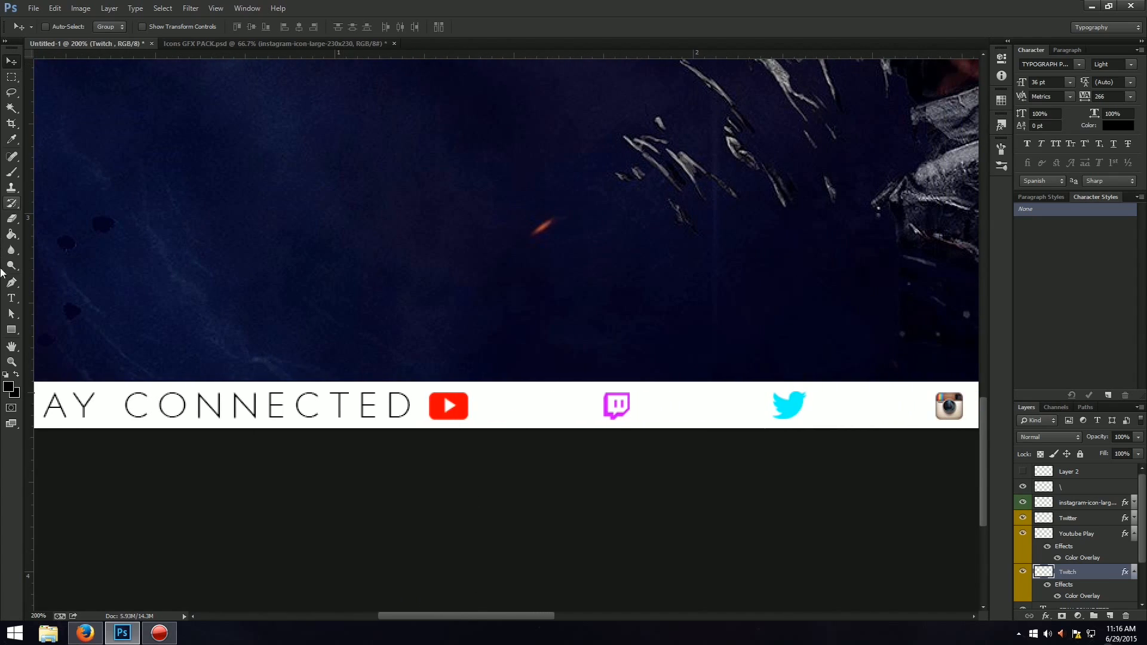
click(10, 299)
click(303, 234)
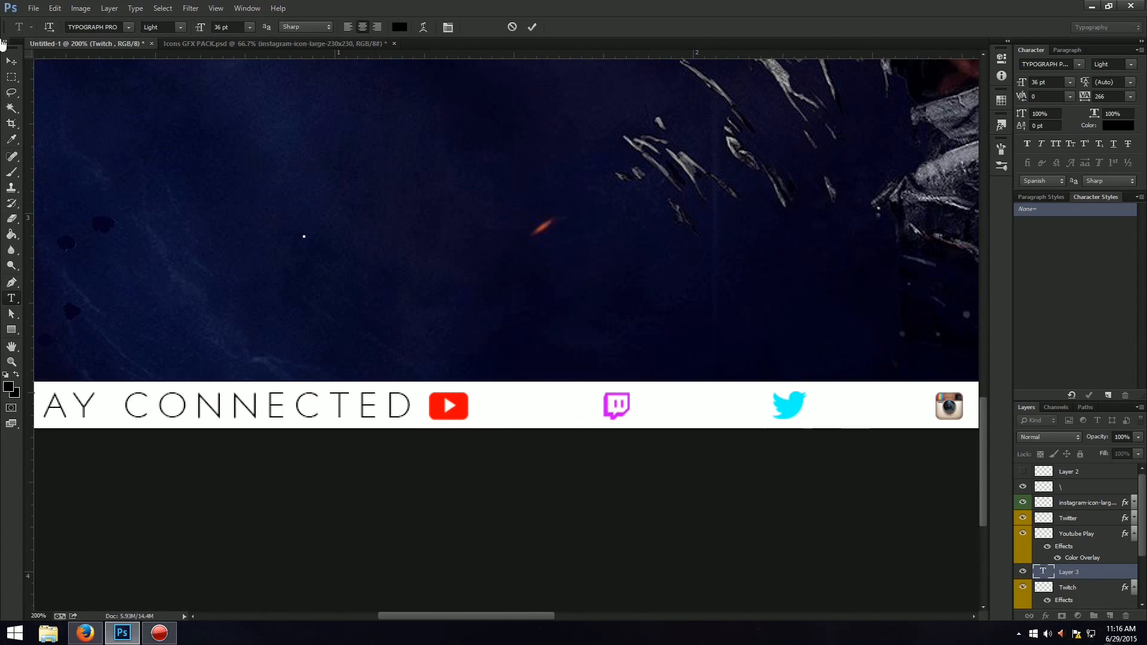
text(/)
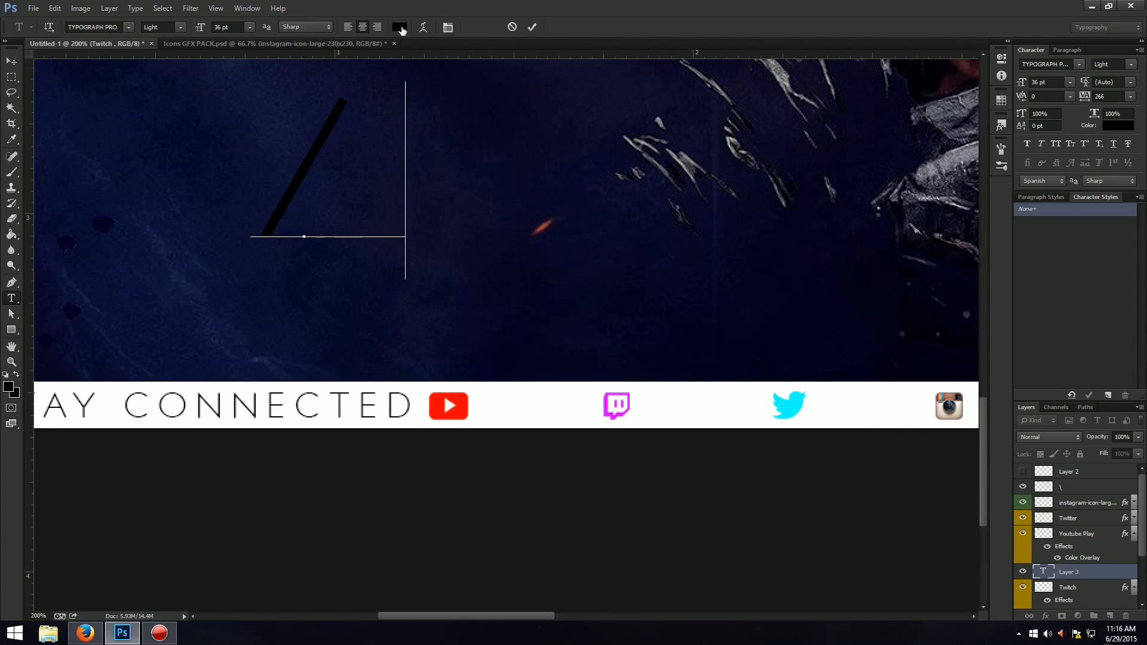
text(ACE)
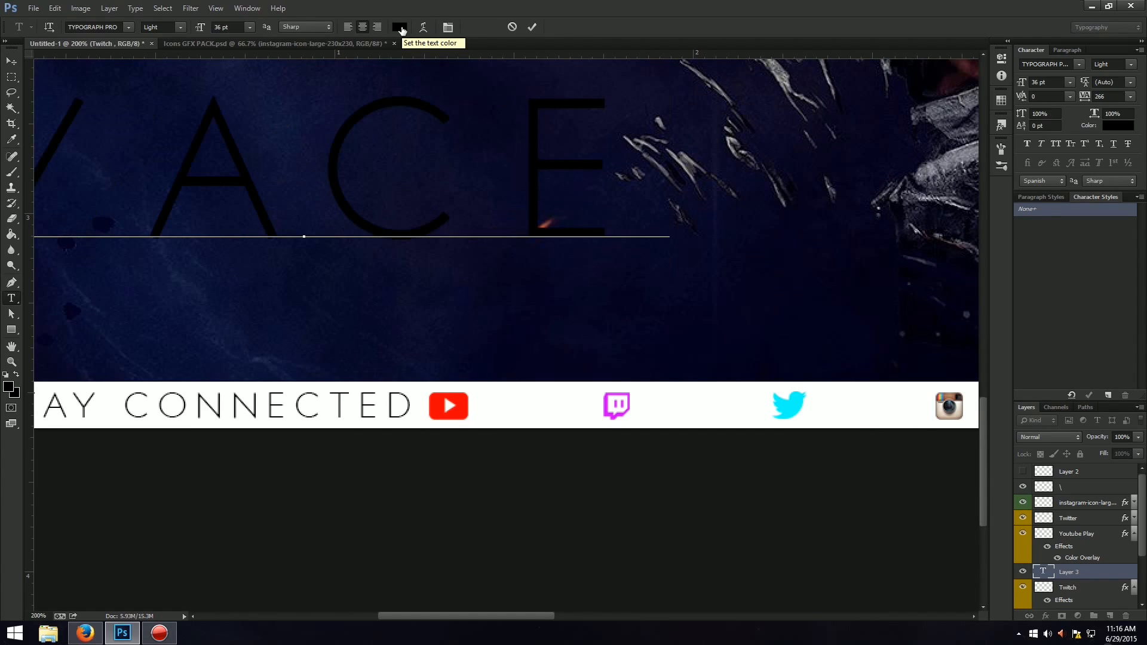
text(Design)
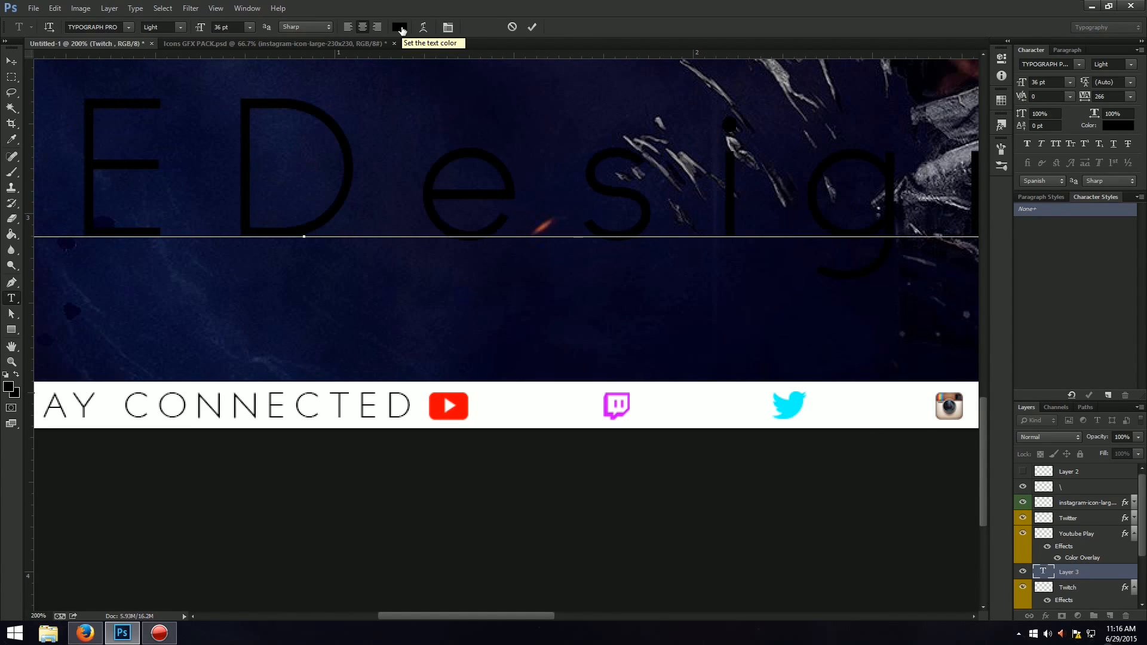
text(107)
key(ctrl+Return)
Scale the "/ACEDesign107" text down to about 8% and place it in the white strip directly after the YouTube Play icon.
key(ctrl+t)
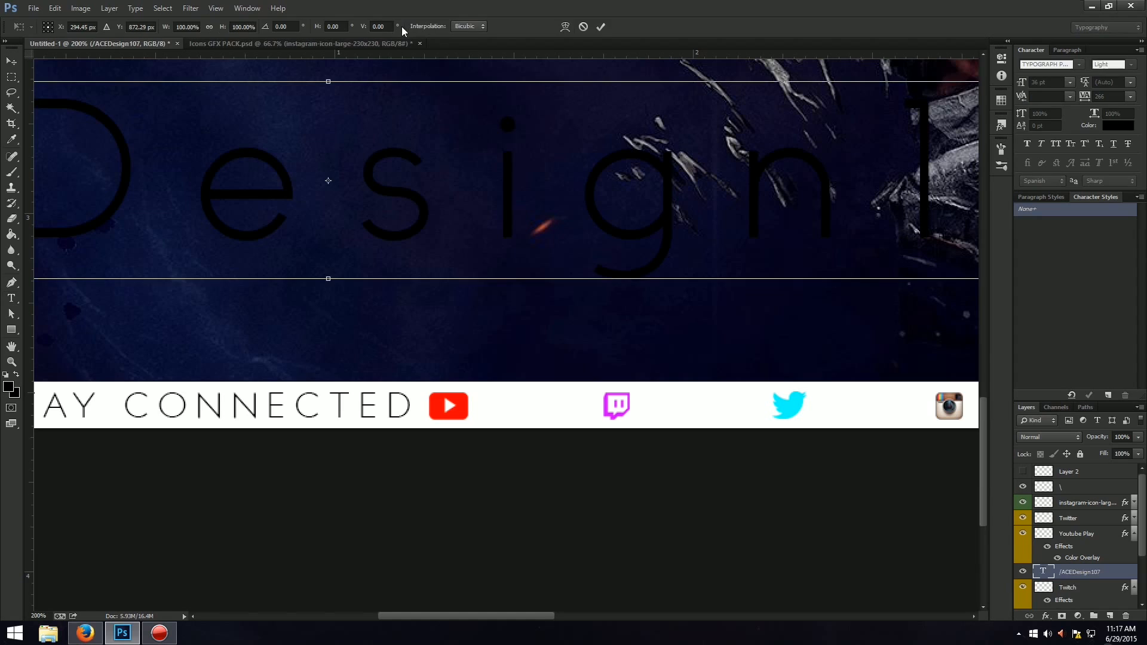
drag(360, 199, 813, 170)
drag(243, 205, 541, 206)
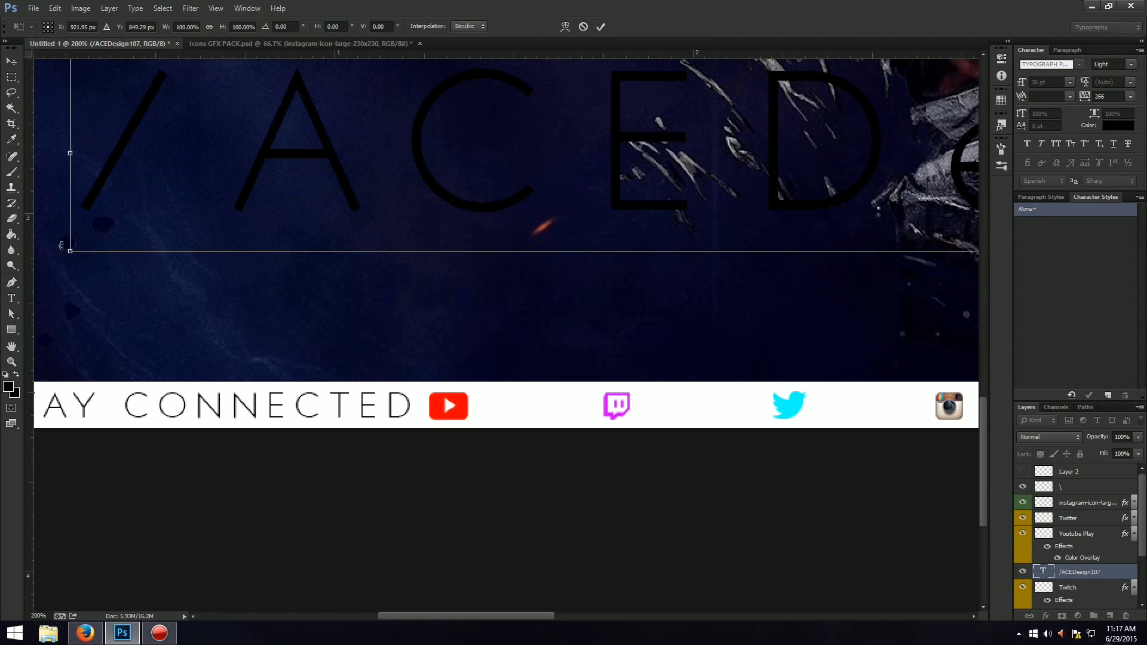
drag(70, 252, 209, 389)
drag(162, 457, 848, 232)
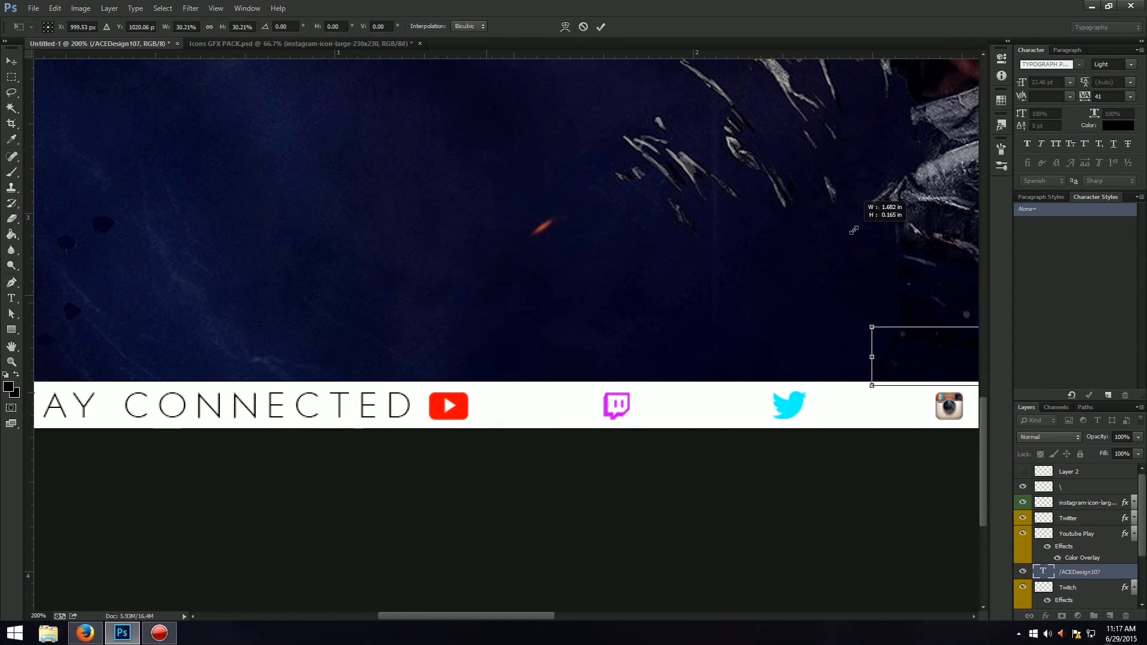
drag(873, 346, 287, 383)
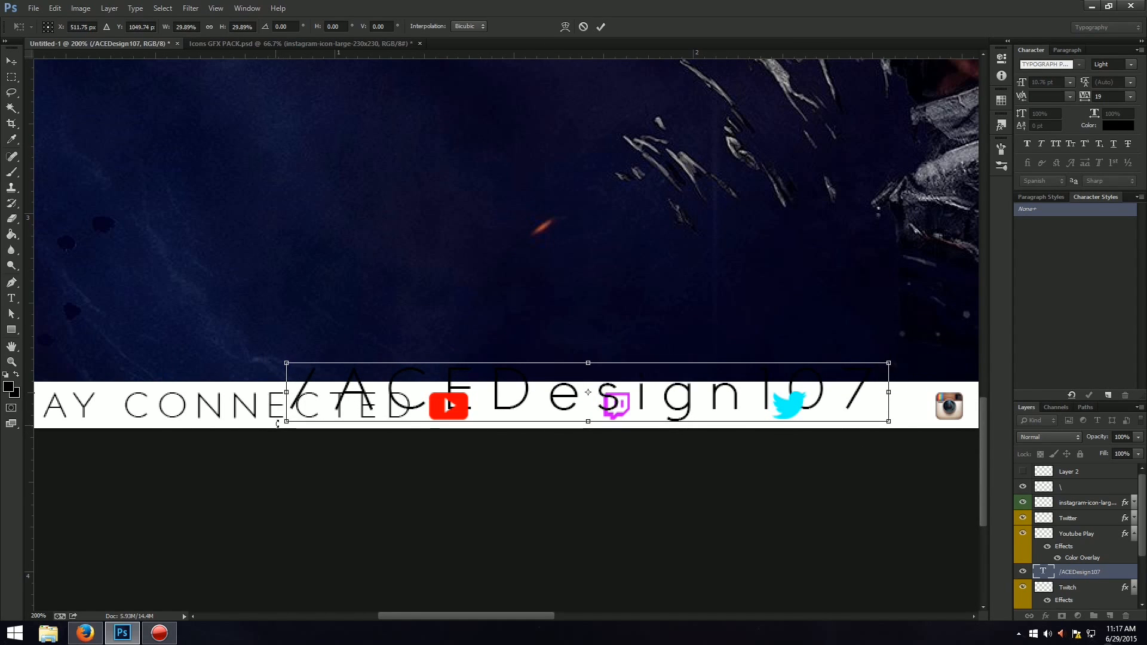
drag(278, 424, 717, 302)
drag(751, 373, 507, 407)
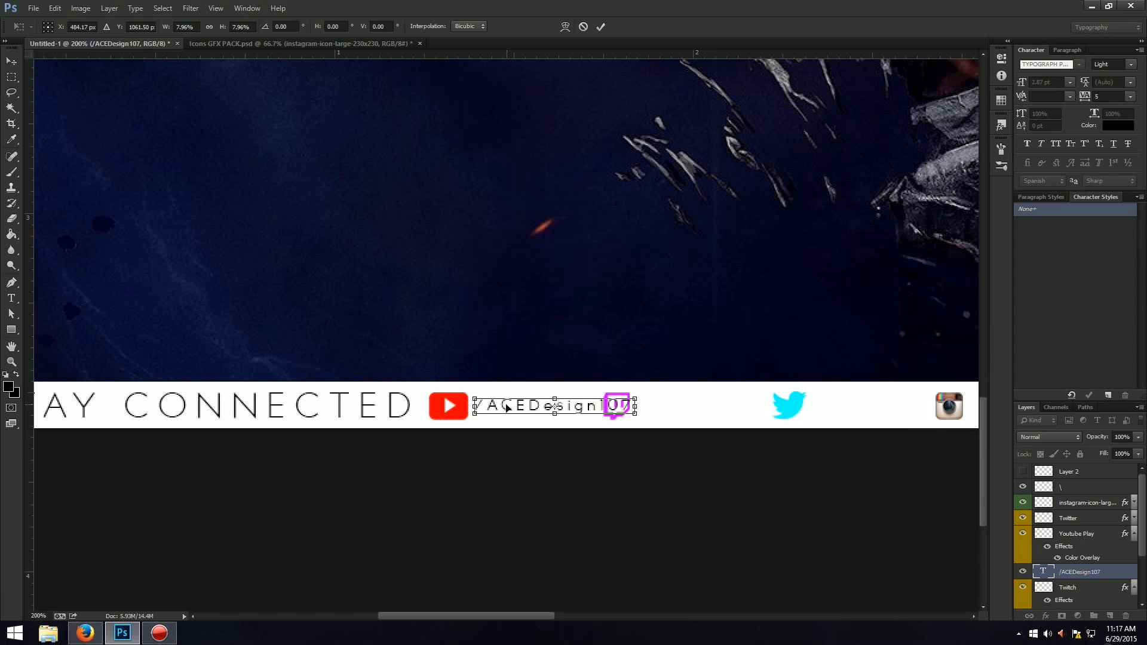
key(Return)
Duplicate the "/ACEDesign107" text and place the copy directly after the Twitch icon.
drag(483, 616, 527, 617)
key(ctrl+j)
key(ctrl+t)
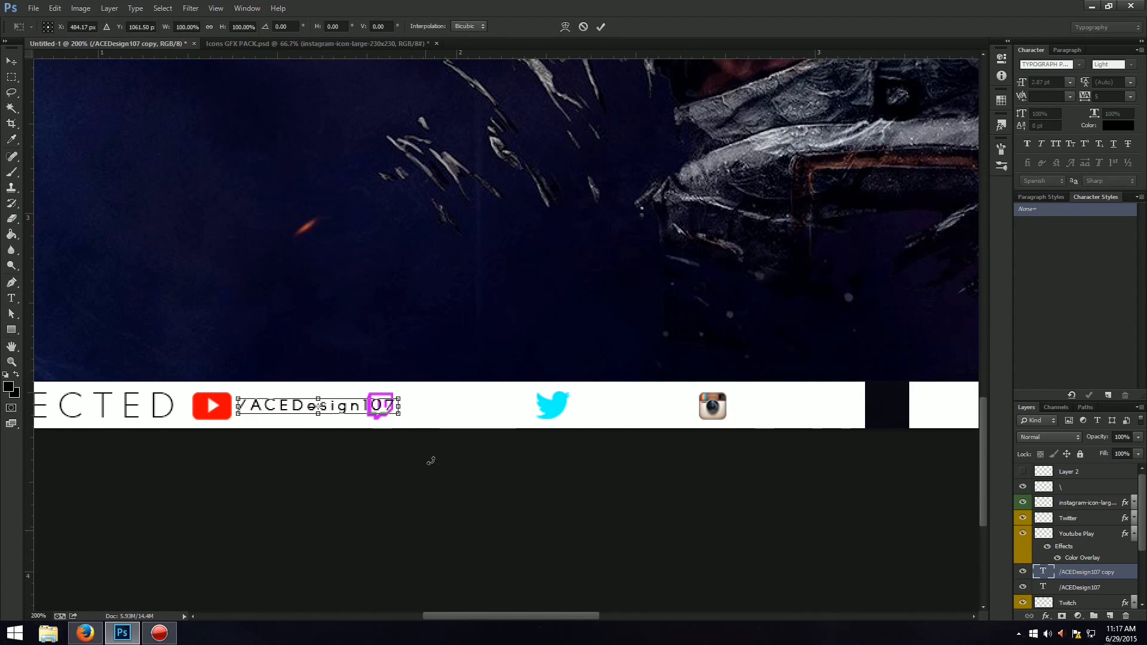
drag(347, 408, 511, 417)
key(Return)
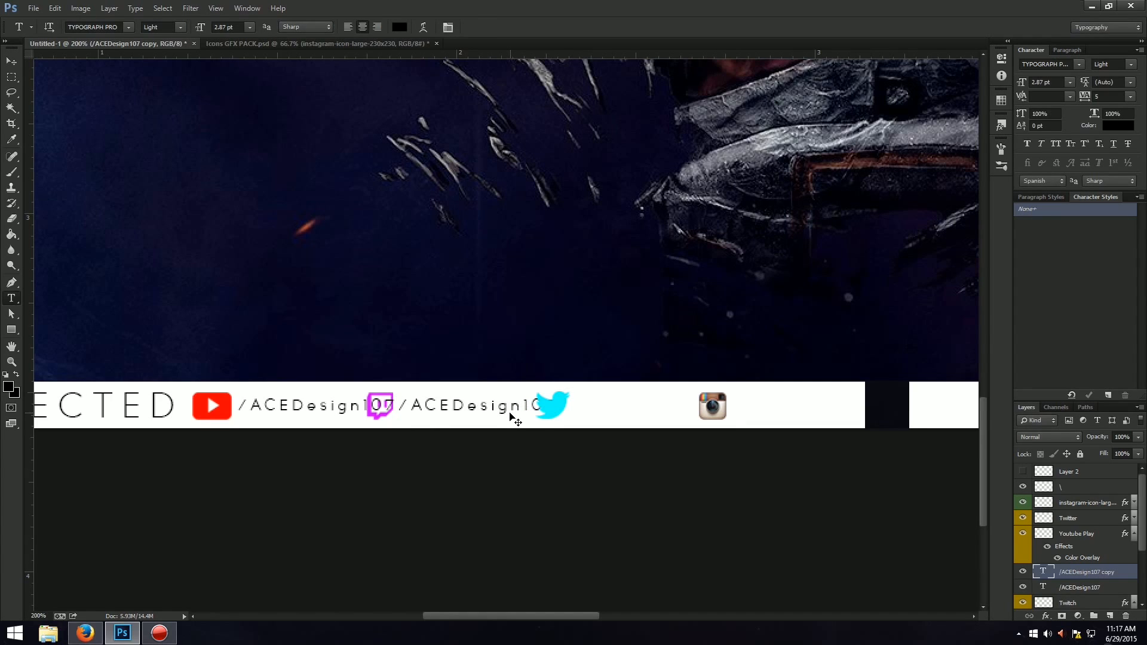
Make two more copies of the "/ACEDesign107" text, one directly after the Twitter bird and one after the Instagram icon.
key(ctrl+j)
key(ctrl+t)
drag(512, 414, 853, 413)
key(Return)
key(ctrl+j)
key(ctrl+t)
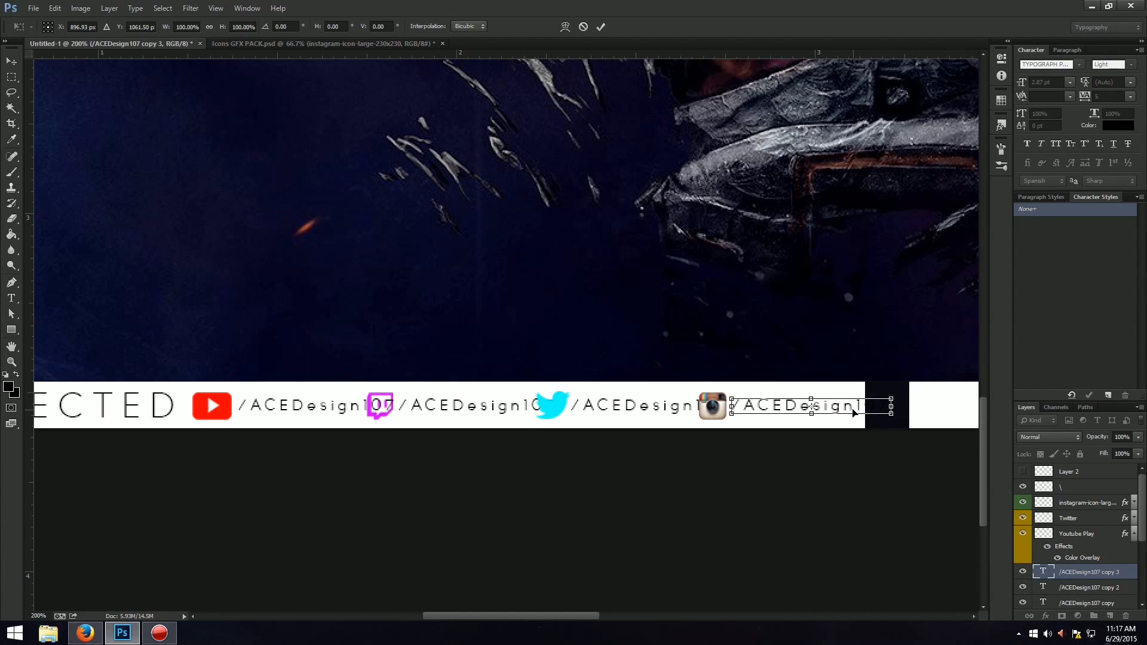
key(Return)
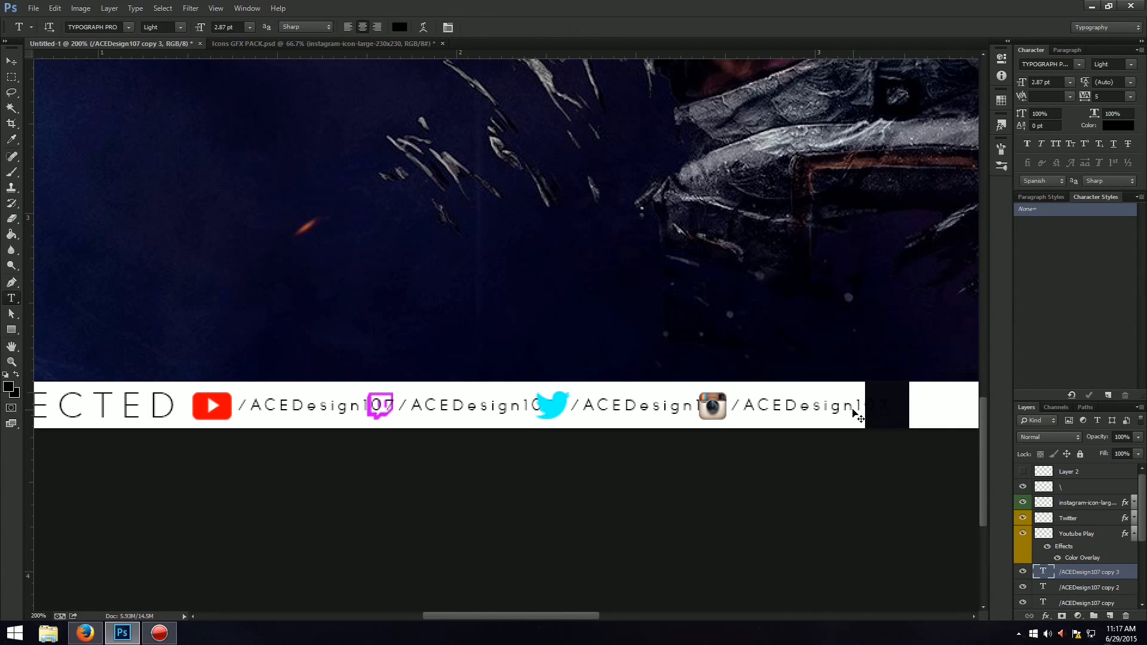
Group the Instagram icon with its text label, and group the Twitter bird with its own label.
ctrl+click(1101, 505)
key(ctrl+g)
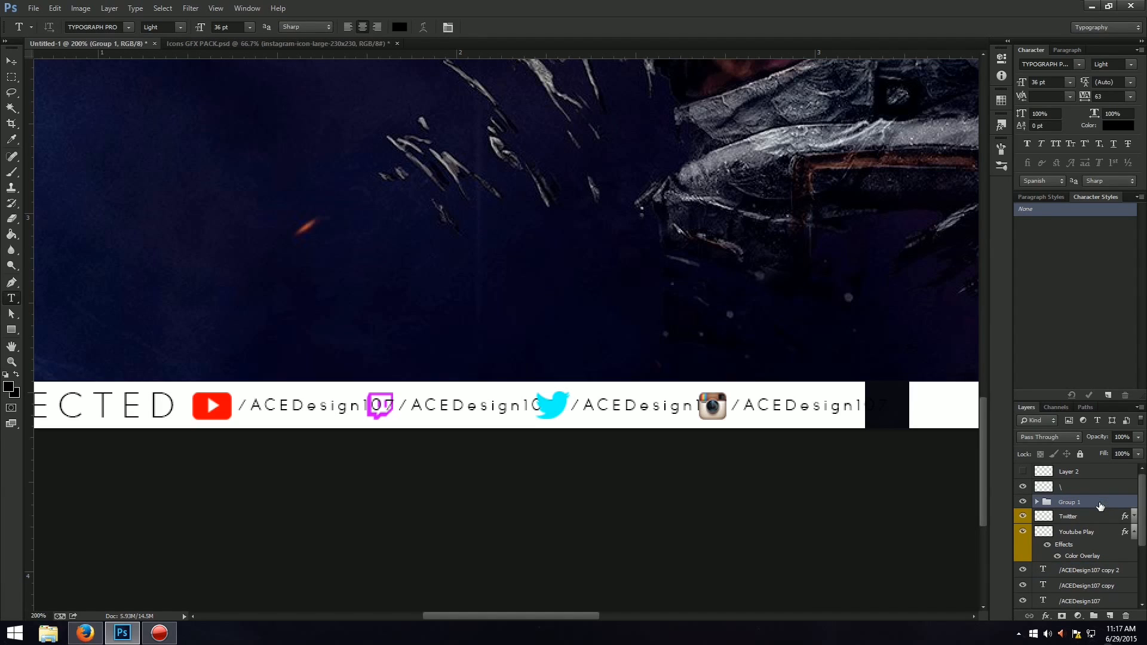
click(1069, 516)
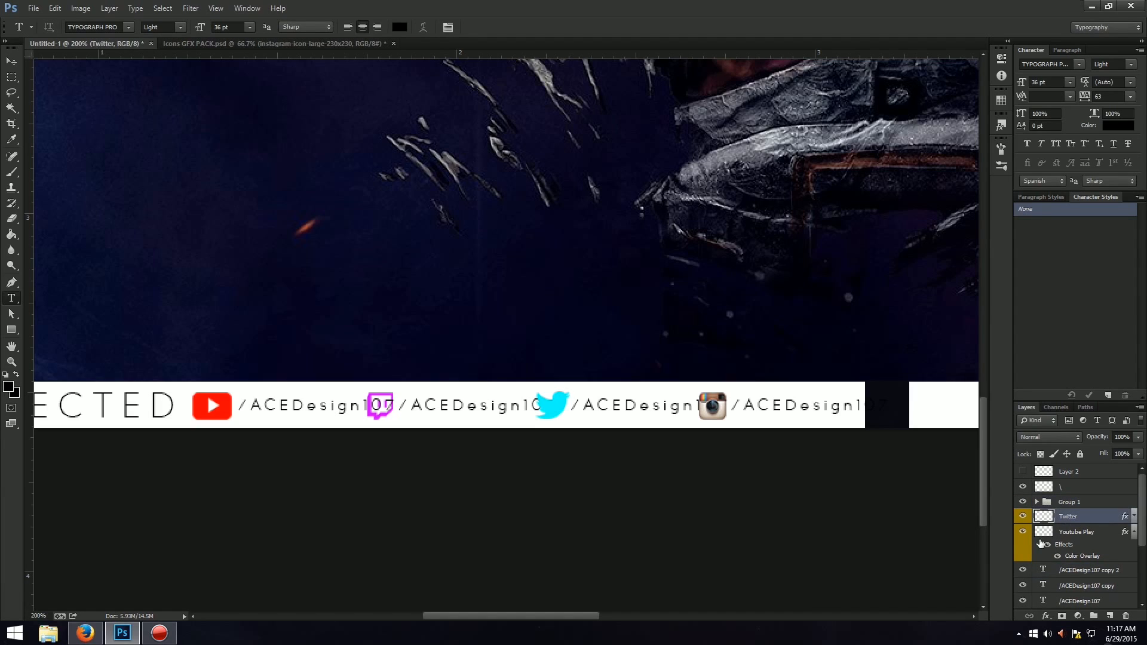
ctrl+click(1112, 572)
key(ctrl+g)
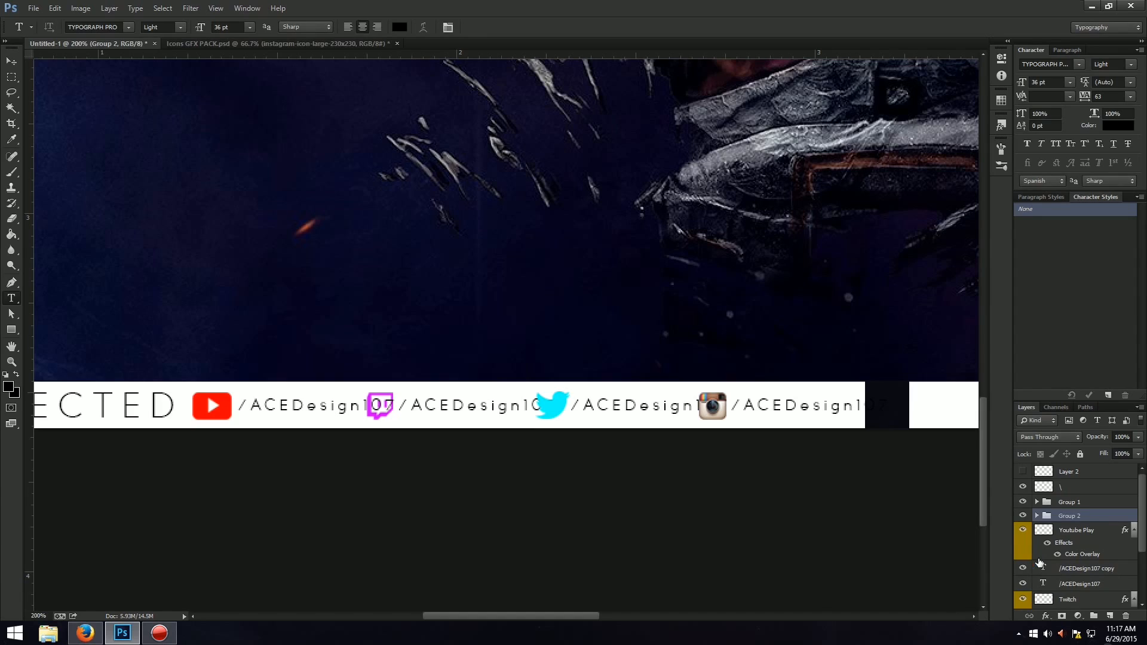
Group the YouTube Play icon with the original "/ACEDesign107" text layer.
click(1096, 539)
click(1022, 568)
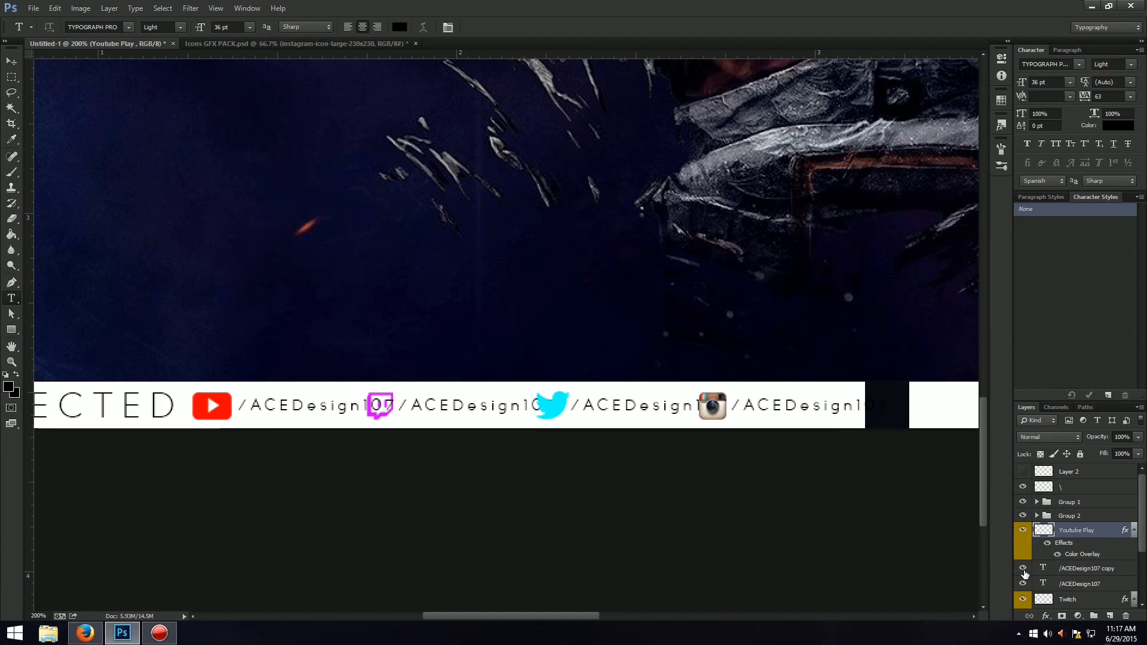
click(1022, 568)
click(1090, 589)
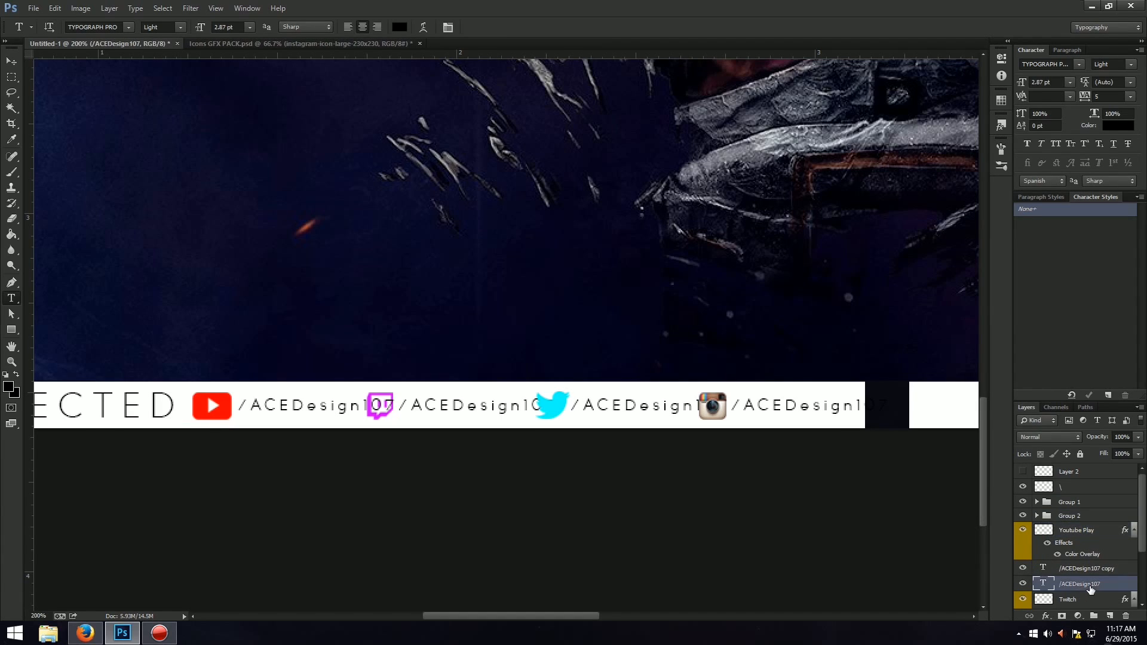
ctrl+click(1123, 529)
key(ctrl+g)
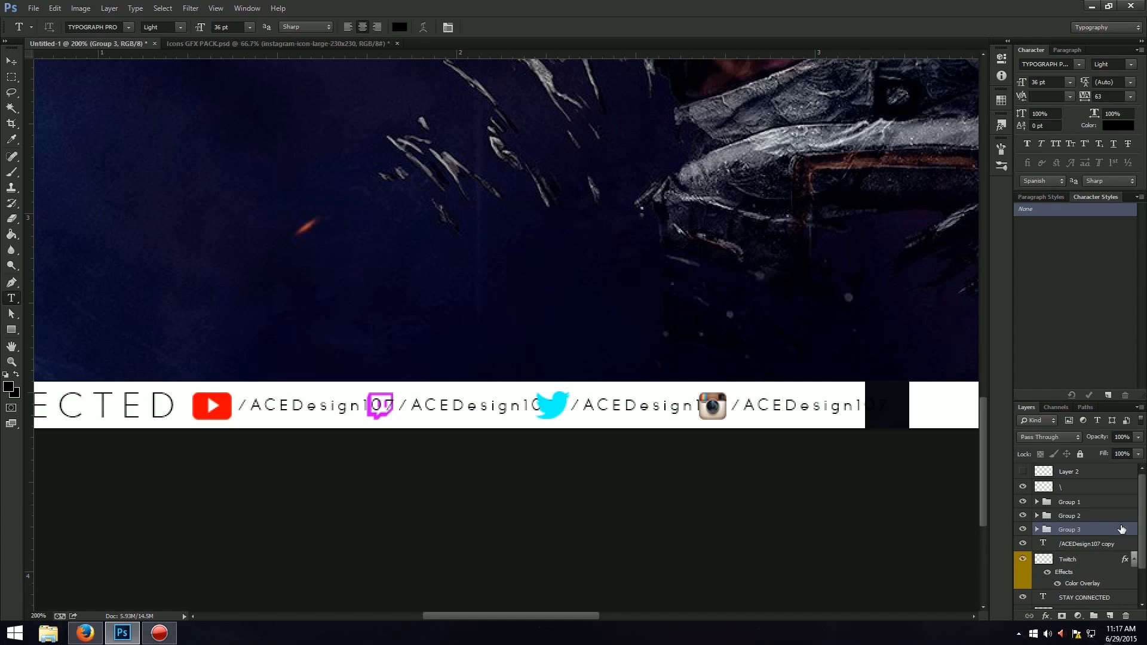
Group the Twitch icon with its "/ACEDesign107" text copy, without leaving any duplicates of the two layers.
click(1097, 545)
ctrl+click(1090, 561)
key(ctrl+j)
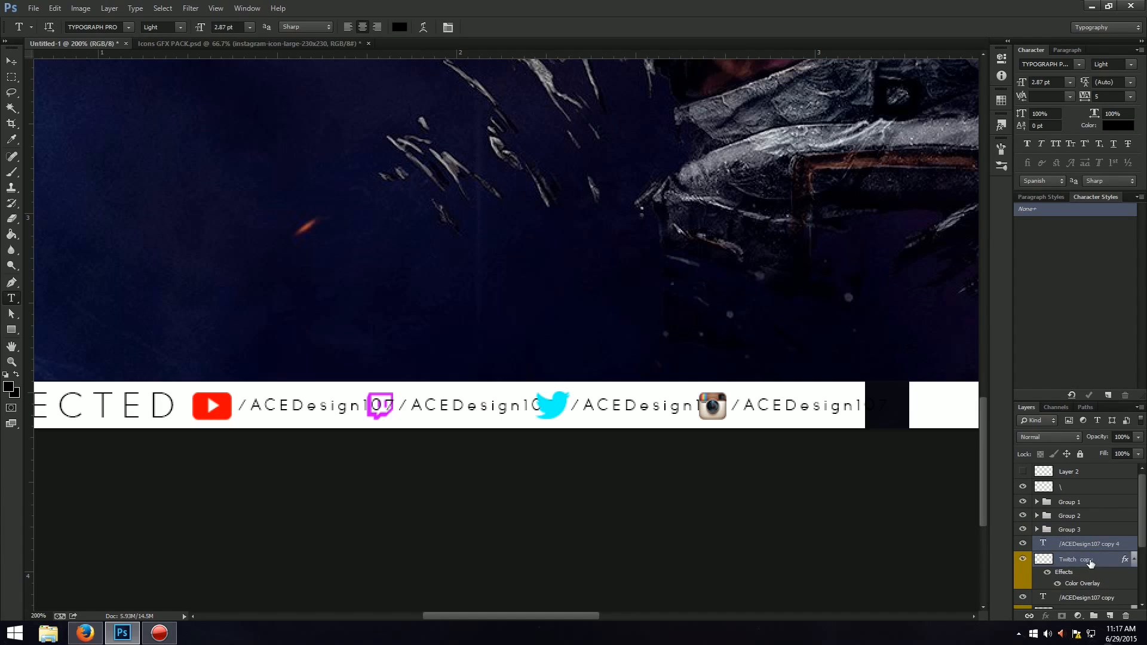
key(ctrl+z)
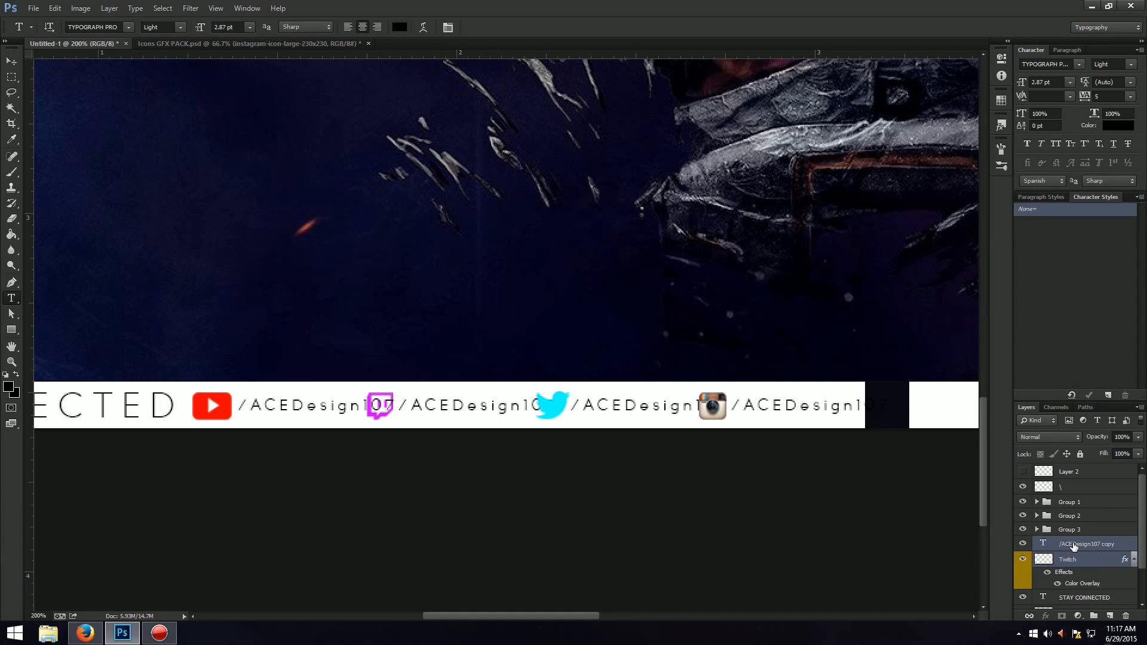
key(ctrl+g)
Rename the Twitch icon's group "Twitch" and the YouTube Play icon's group "yt".
double_click(1073, 543)
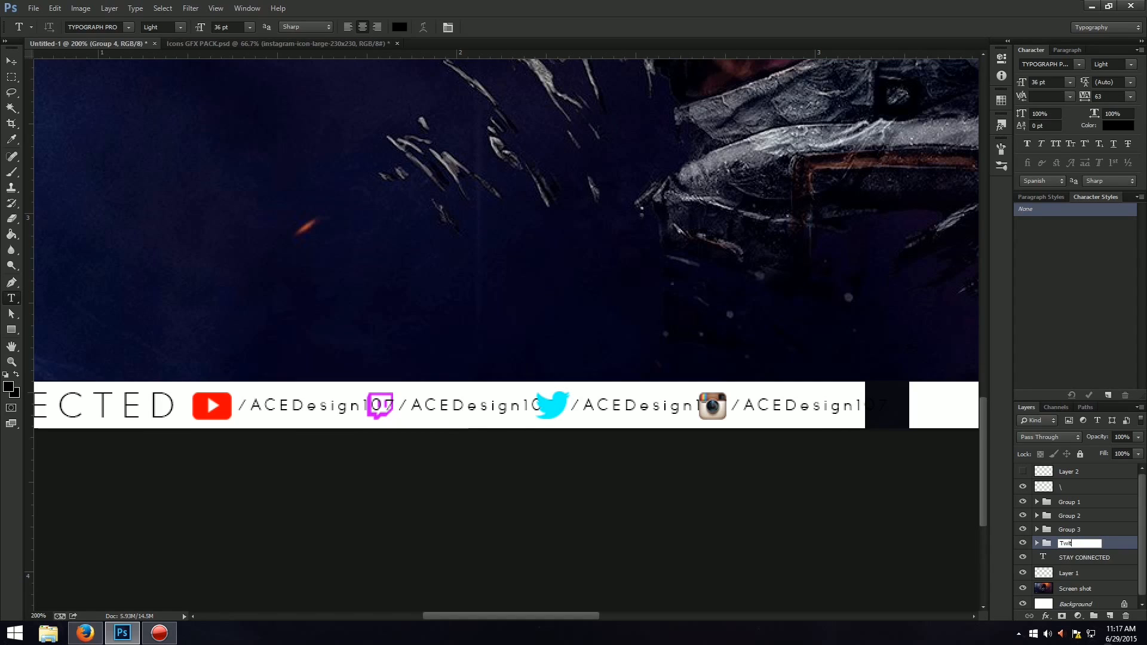
key(Return)
double_click(1075, 529)
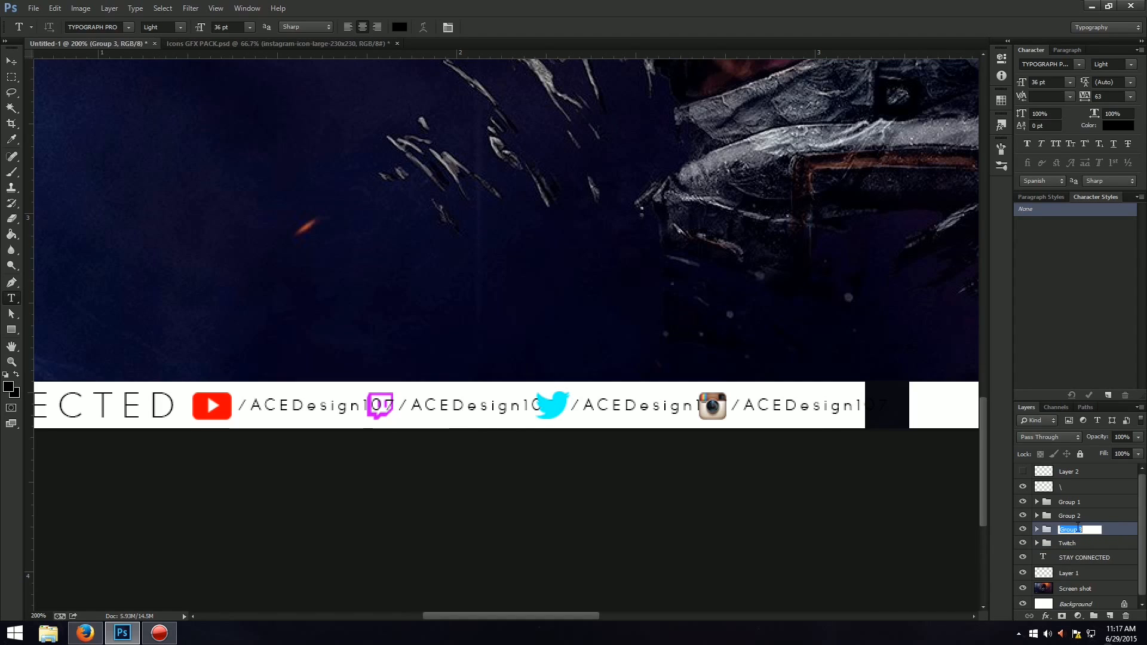
text(yt)
key(Return)
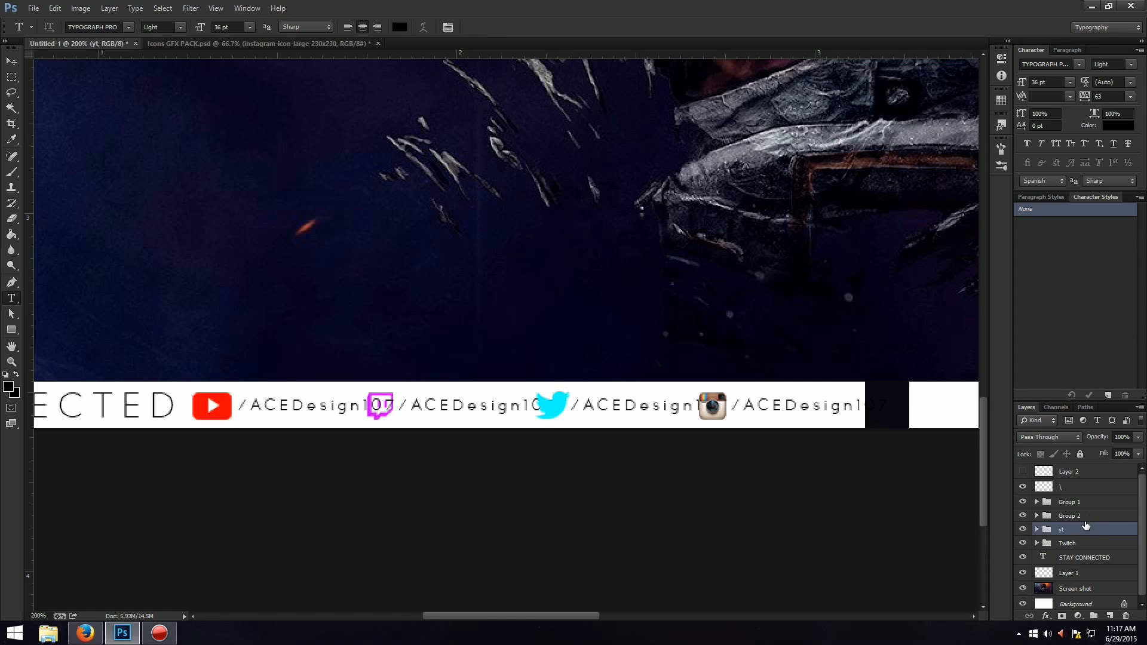
Rename the Twitter bird's group "twitter" and the Instagram icon's group "insta".
double_click(1081, 516)
text(twitte)
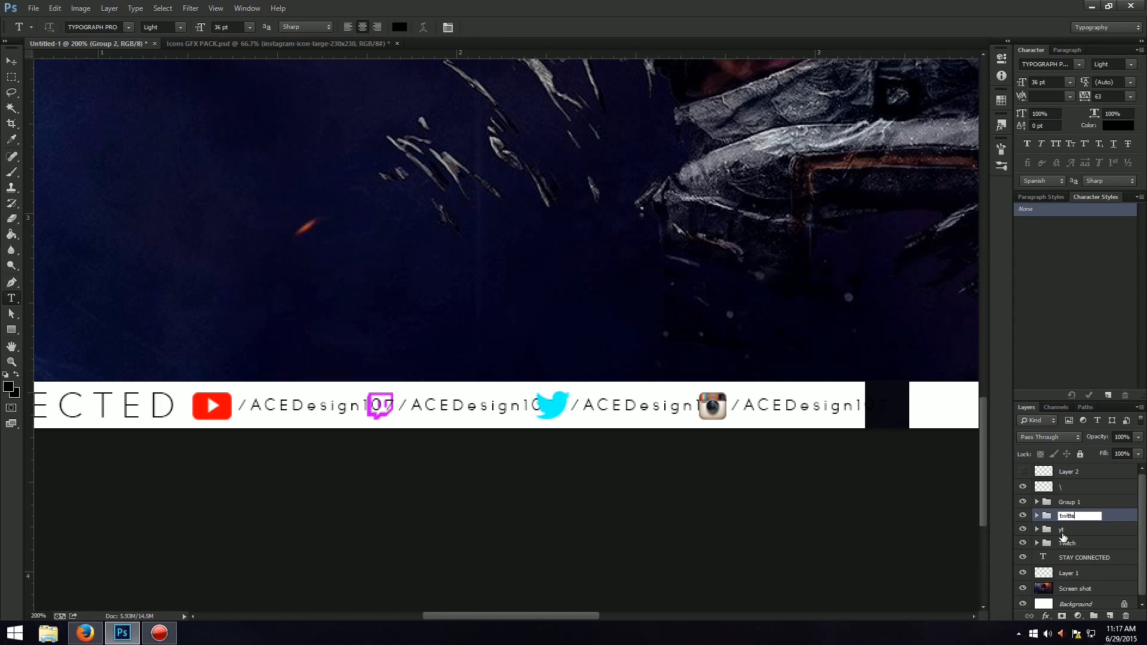
text(r)
key(Return)
double_click(1069, 503)
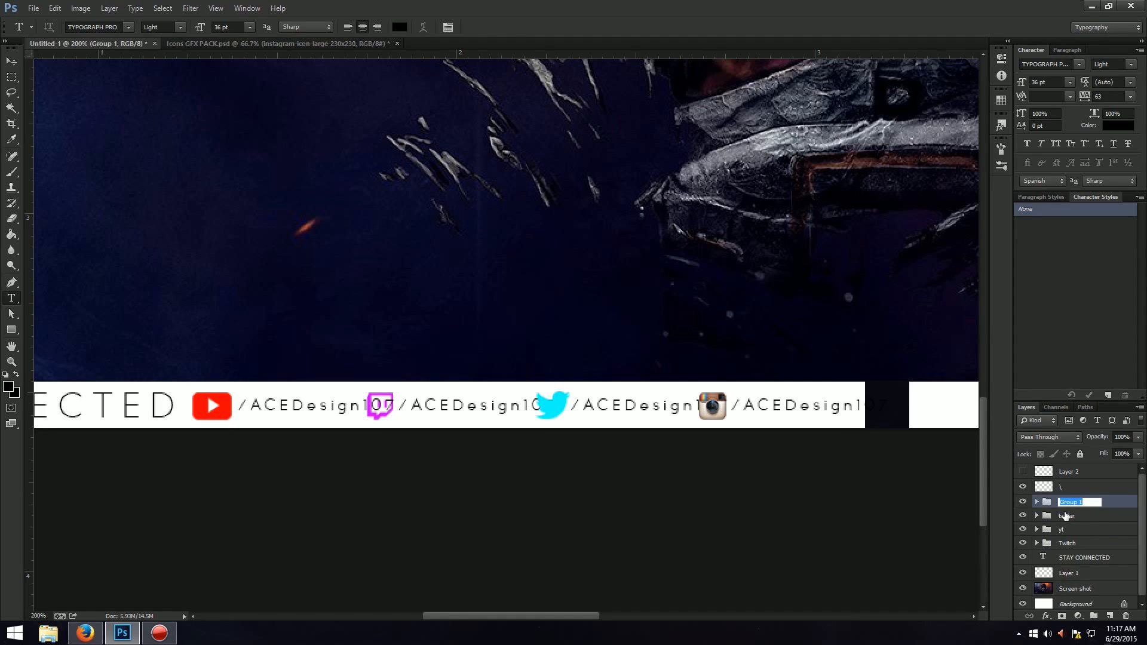
text(insta)
key(Return)
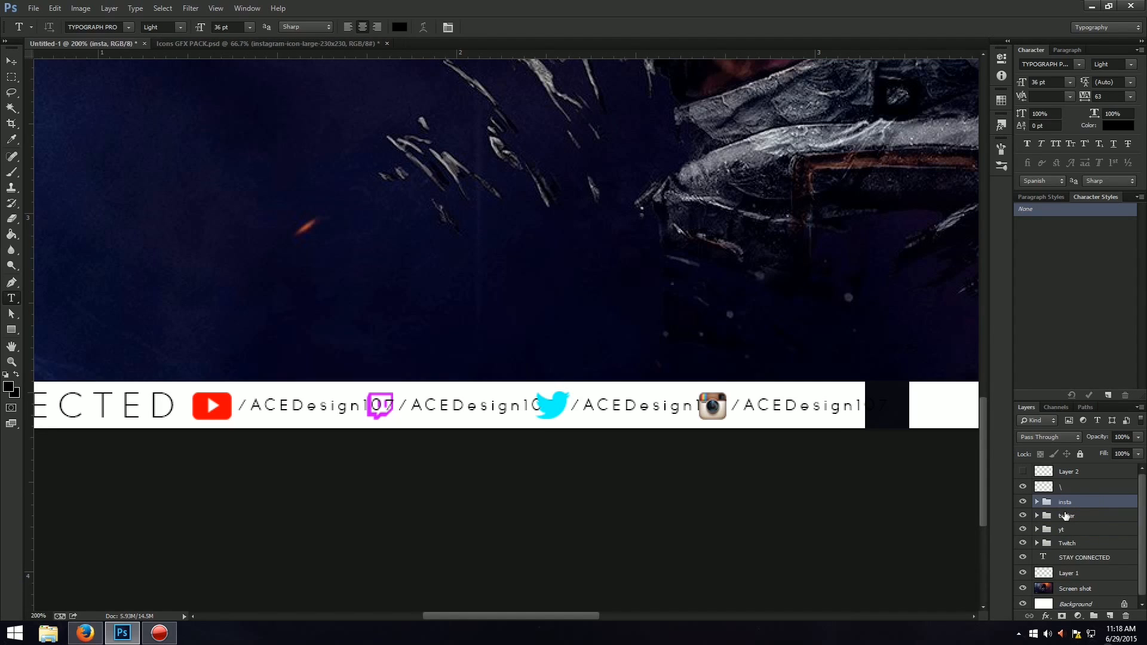
Check the icon groups by hiding and showing them, and move the yt group below the Twitch group.
click(1023, 502)
click(1022, 502)
click(1023, 515)
click(1022, 516)
click(1023, 529)
click(1022, 530)
click(1023, 543)
drag(1081, 530, 1087, 549)
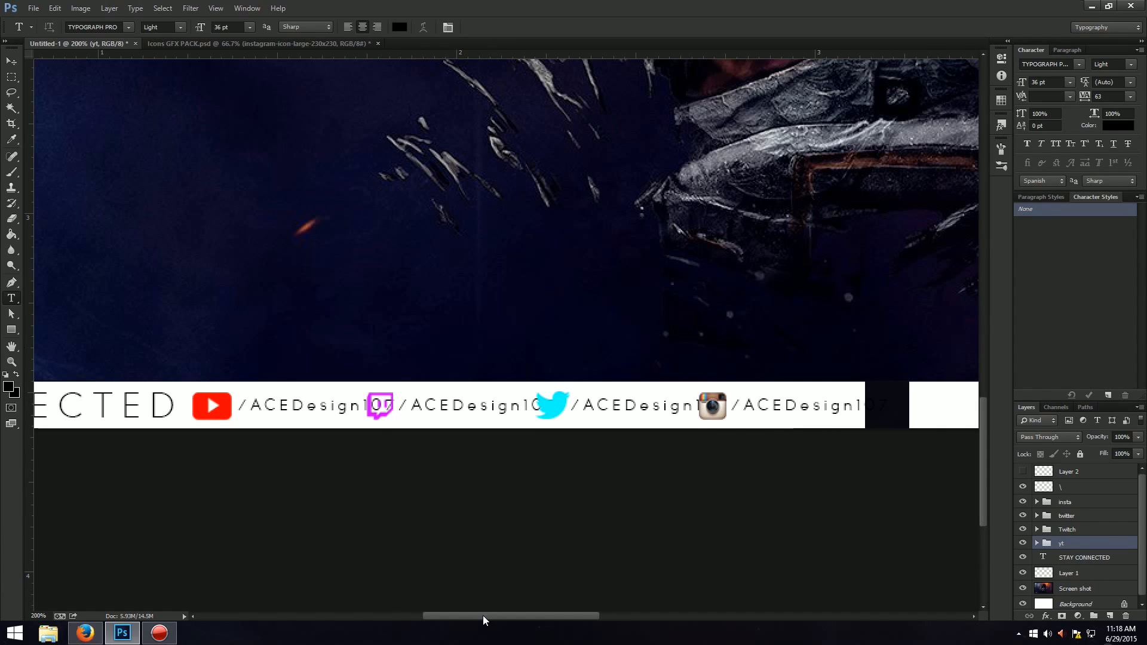
Scale down the "STAY CONNECTED" text within the white strip, keeping it at the strip's left end.
drag(482, 615, 394, 616)
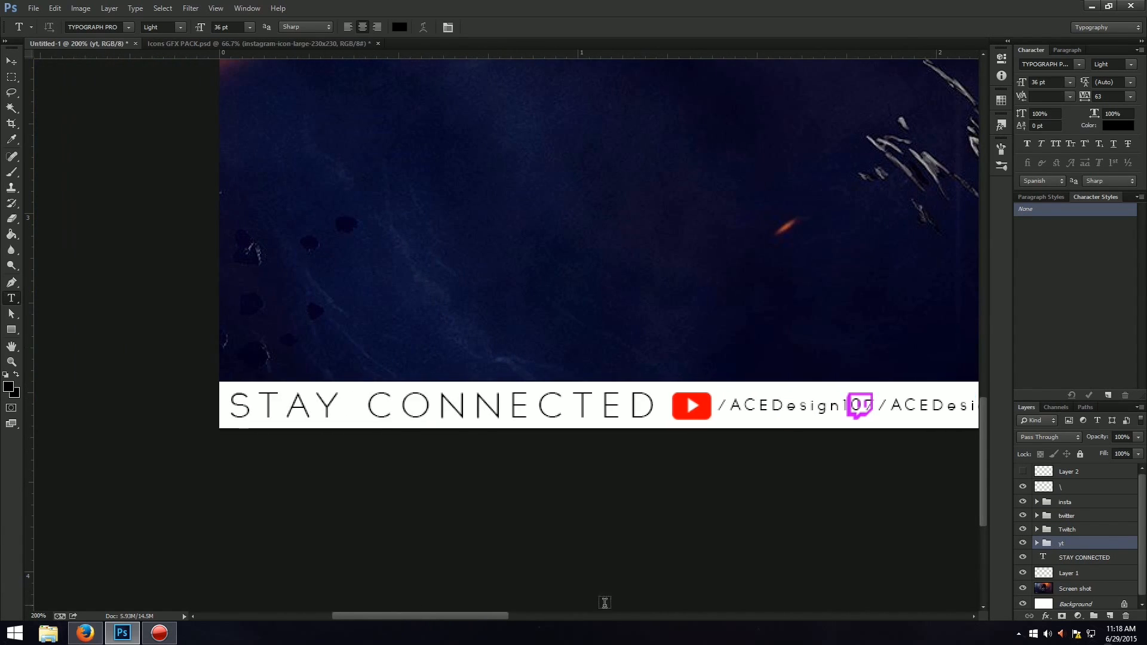
click(1113, 560)
key(ctrl+t)
drag(663, 427, 527, 413)
key(Return)
key(ctrl+t)
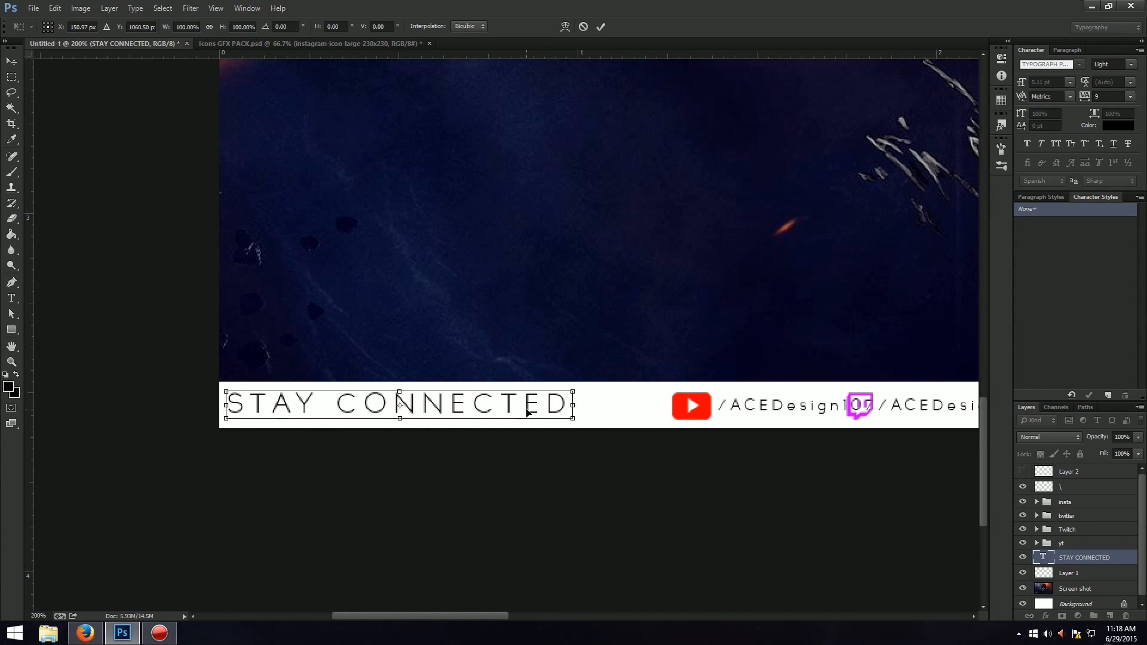
key(Return)
Move the yt group left along the strip so it sits just beside the "STAY CONNECTED" text.
click(1077, 528)
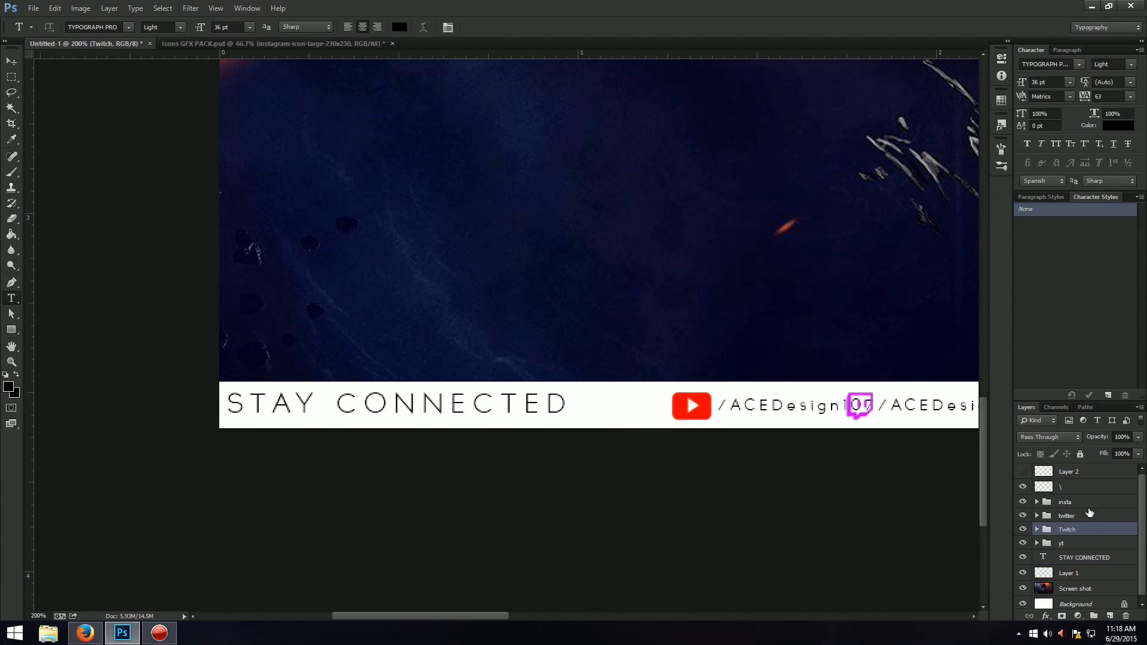
click(1080, 545)
key(ctrl+t)
drag(810, 413, 727, 421)
key(Left)
key(Left)
key(Left)
key(Left)
key(Left)
key(Left)
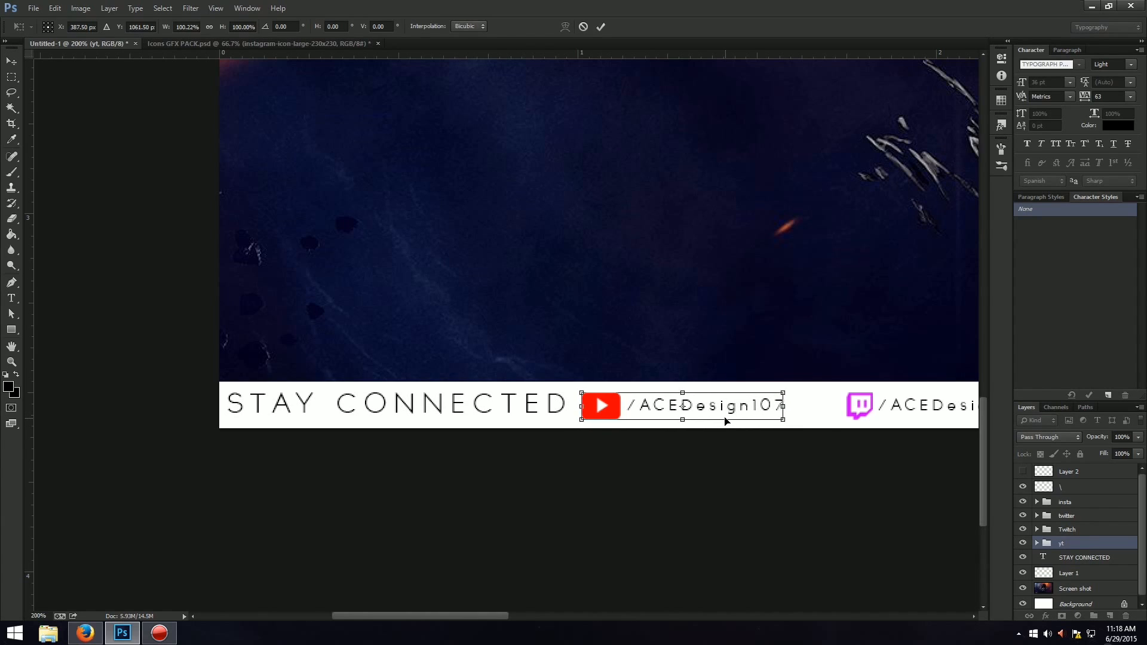
key(Return)
Move the Twitch group left so it follows the YouTube handle with a small gap.
click(1111, 529)
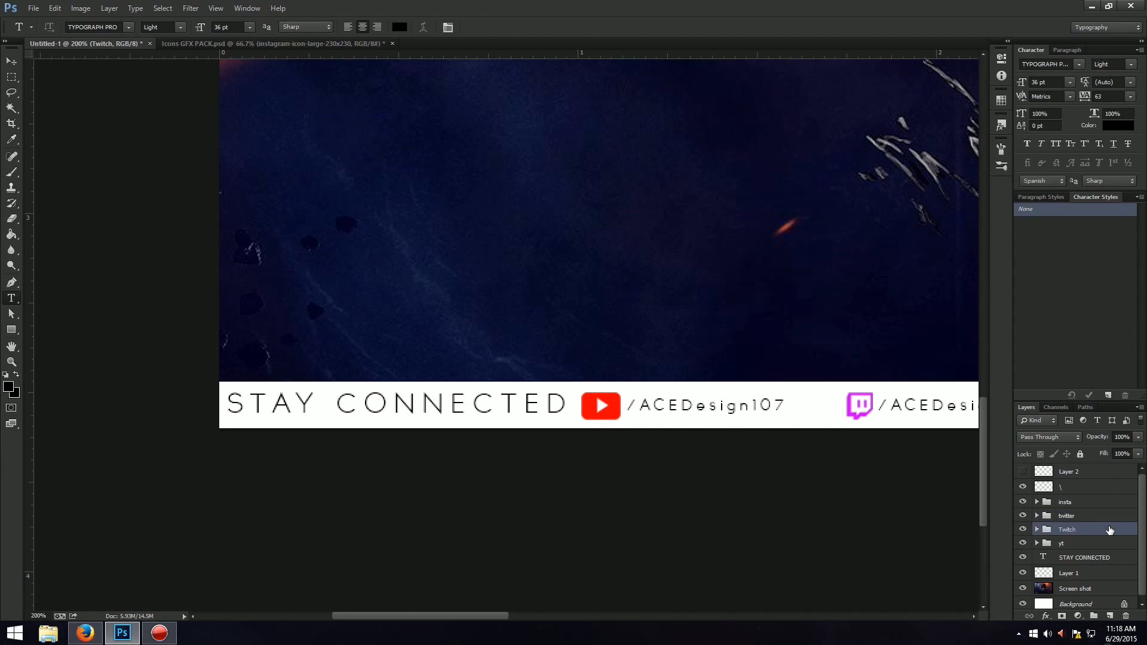
key(ctrl+t)
drag(892, 397, 834, 399)
drag(481, 618, 537, 617)
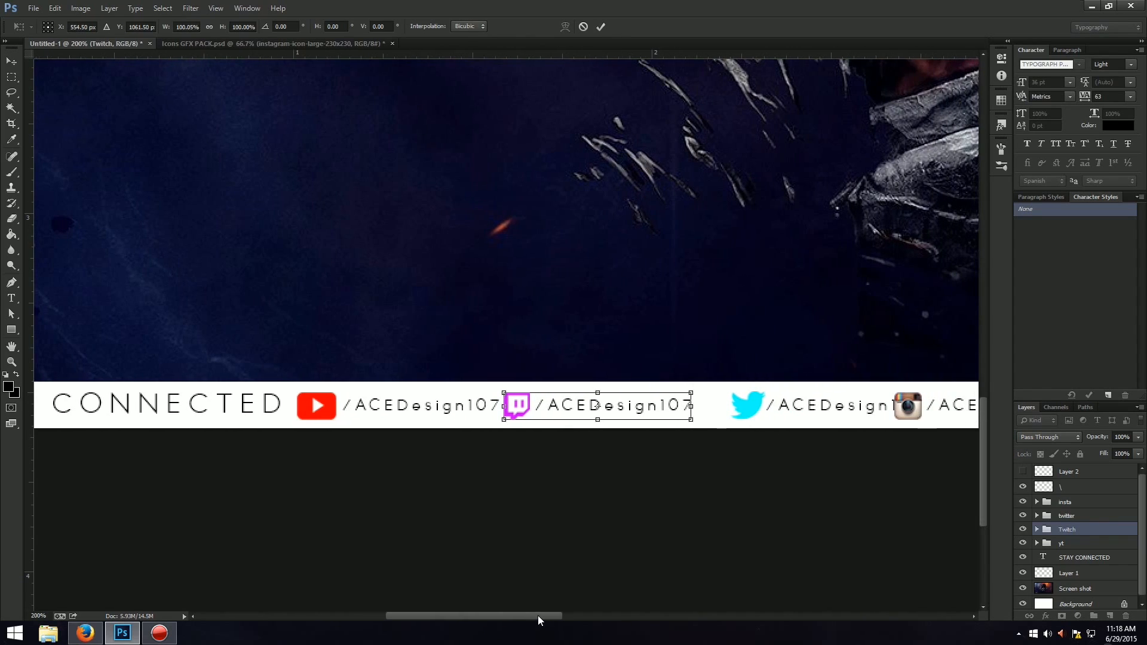
key(Right)
key(Right)
key(Right)
key(Right)
key(Return)
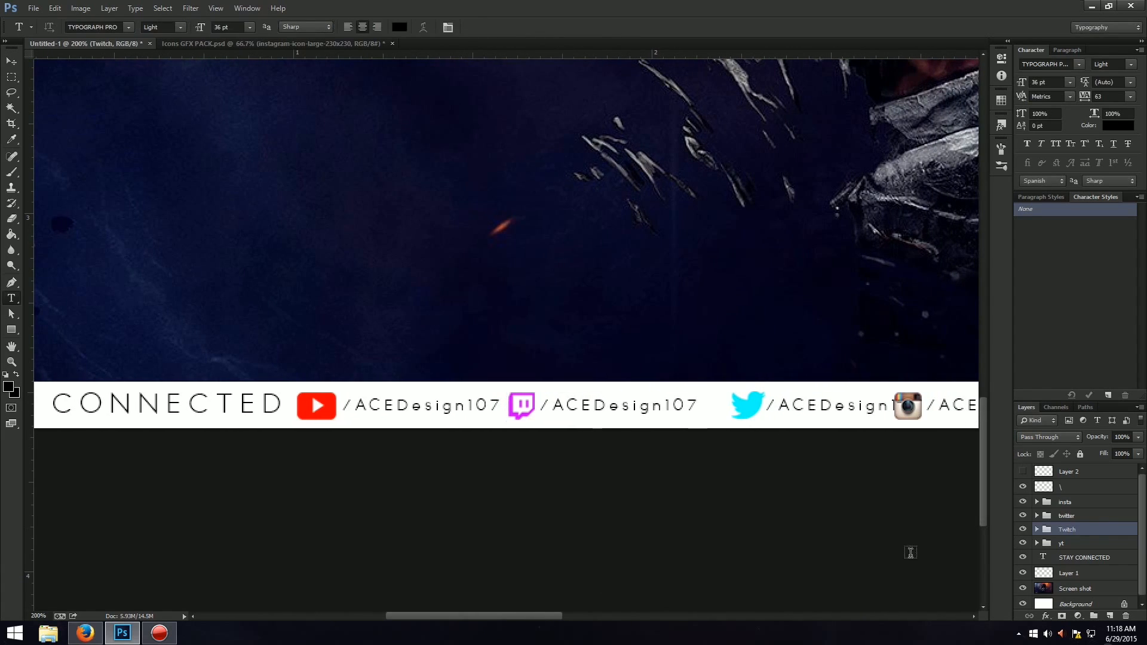
Move the twitter group left toward the Twitch handle and shift the insta group slightly right, clear of the Twitter handle.
click(1086, 516)
key(ctrl+t)
drag(794, 419, 765, 414)
key(Return)
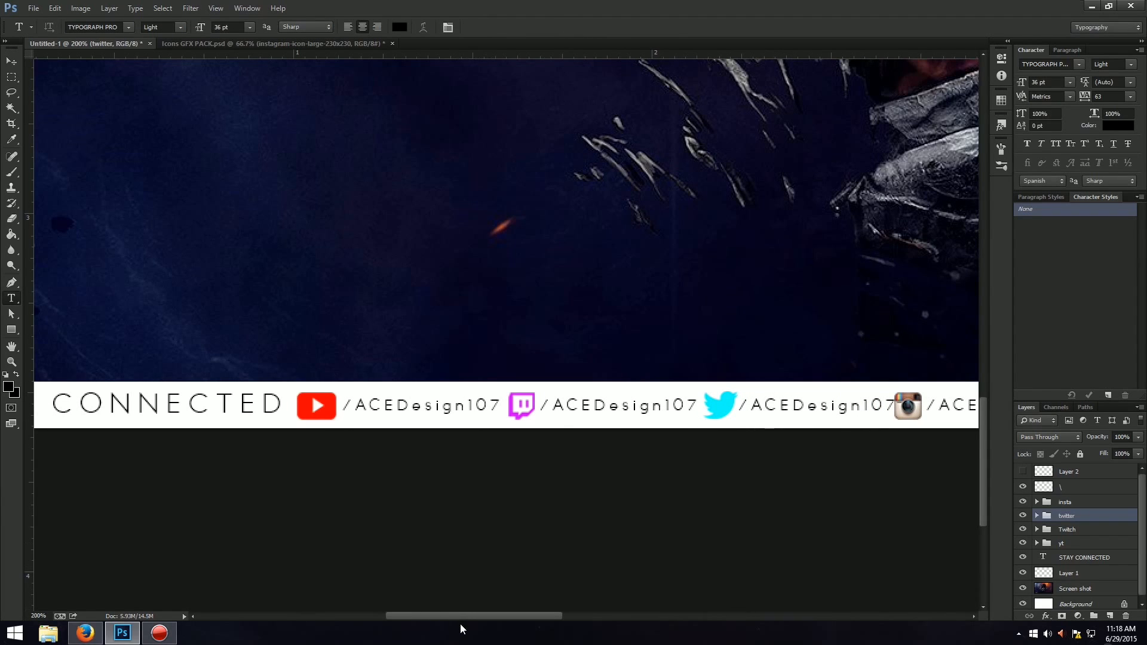
drag(467, 616, 534, 616)
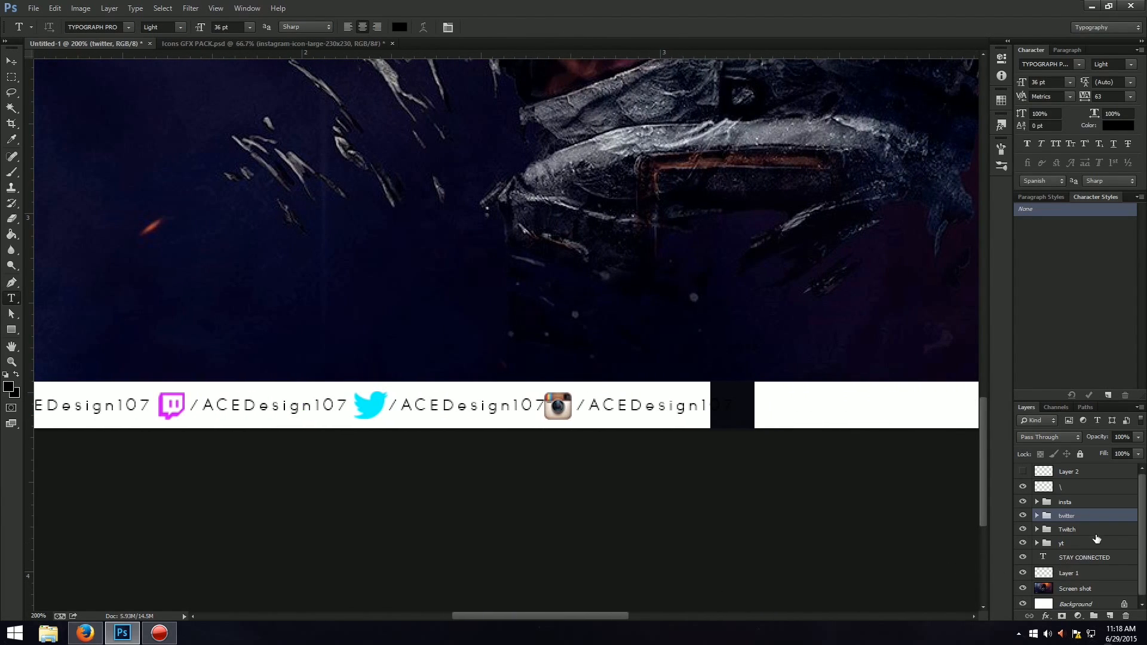
click(1103, 503)
key(ctrl+t)
drag(682, 411, 692, 410)
key(Return)
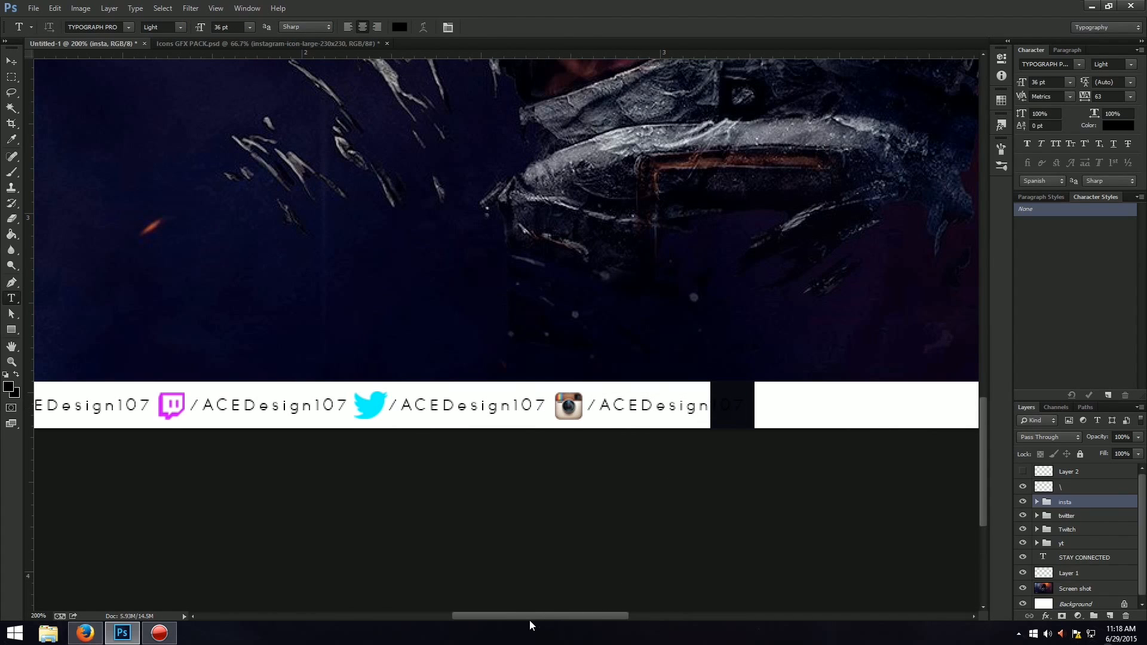
Fit the whole canvas in view and delete the "STAY CONNECTED" text layer.
drag(529, 620, 393, 613)
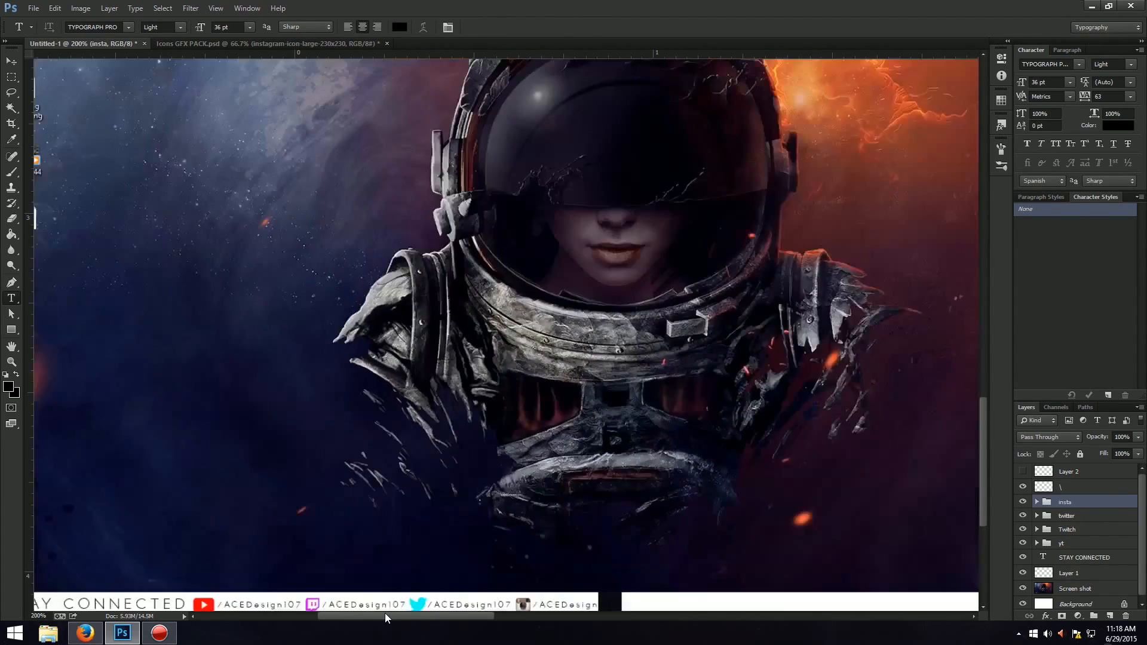
key(ctrl+0)
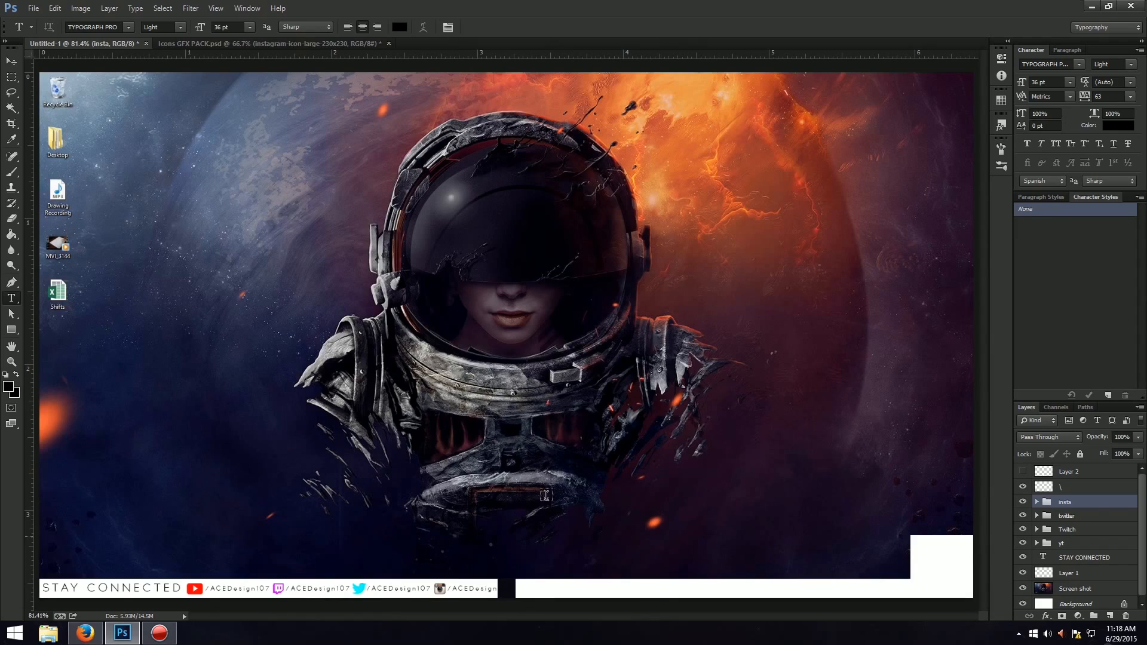
click(1128, 555)
key(Delete)
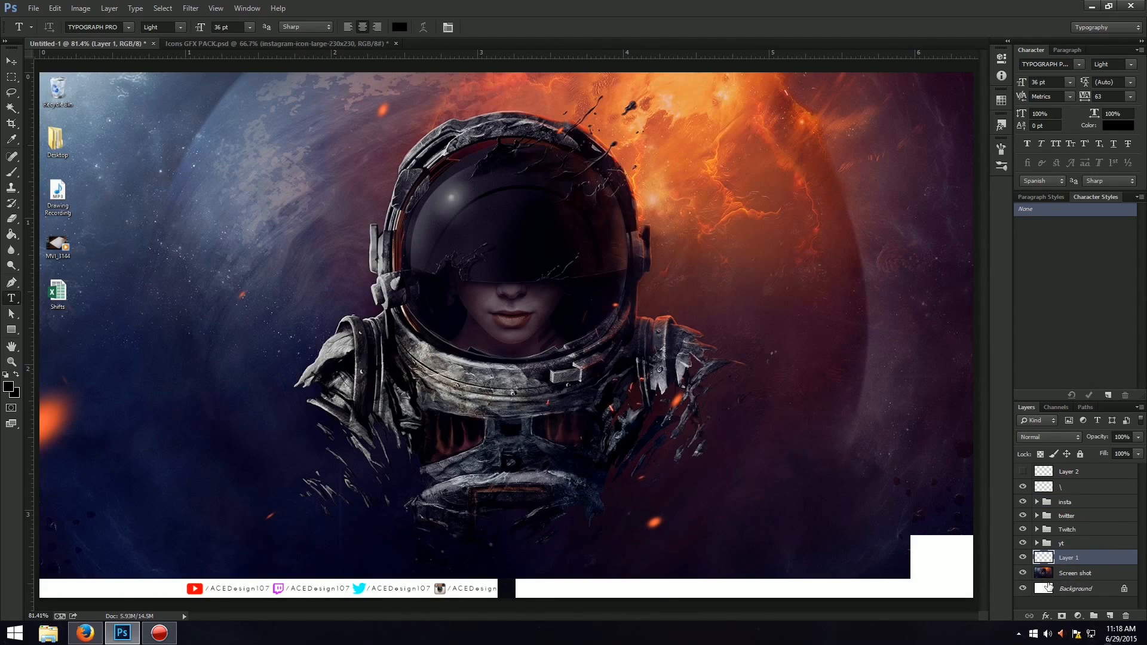
click(1087, 528)
key(ctrl+t)
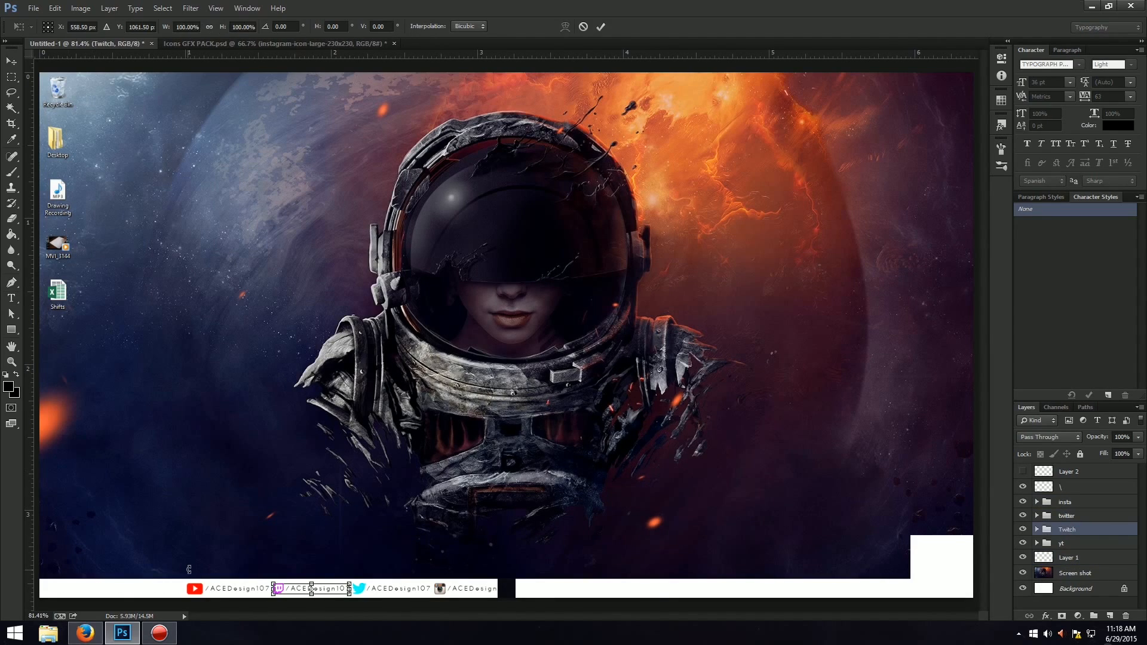
key(Return)
key(t)
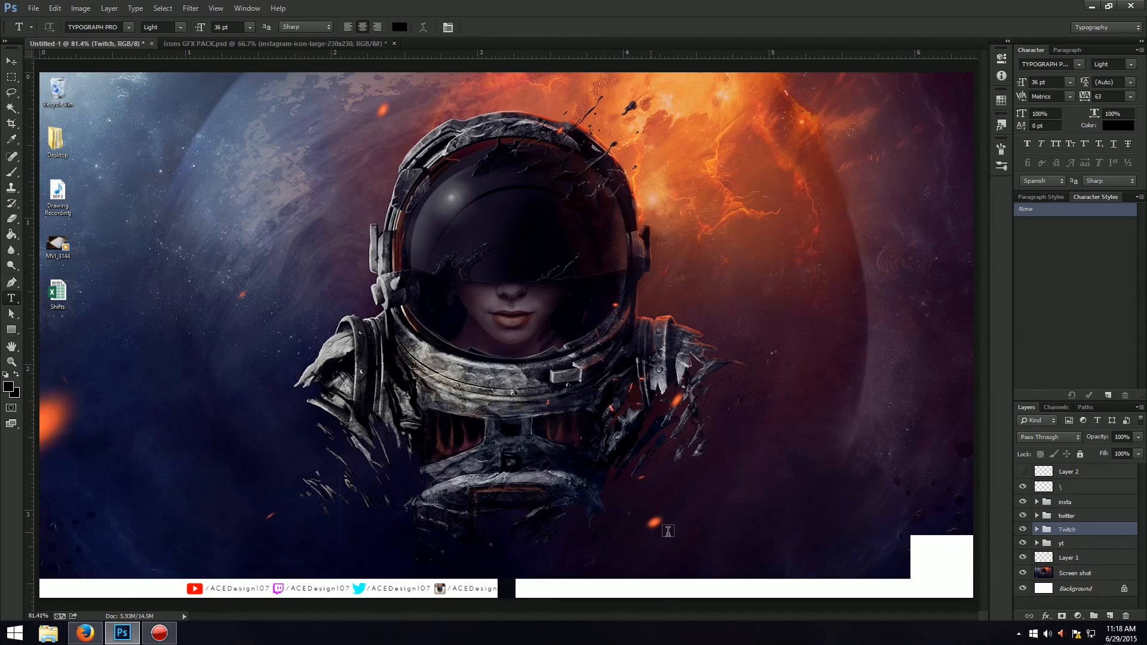
Move the yt group to the left end of the white strip and nudge it slightly up.
click(1083, 543)
key(ctrl+t)
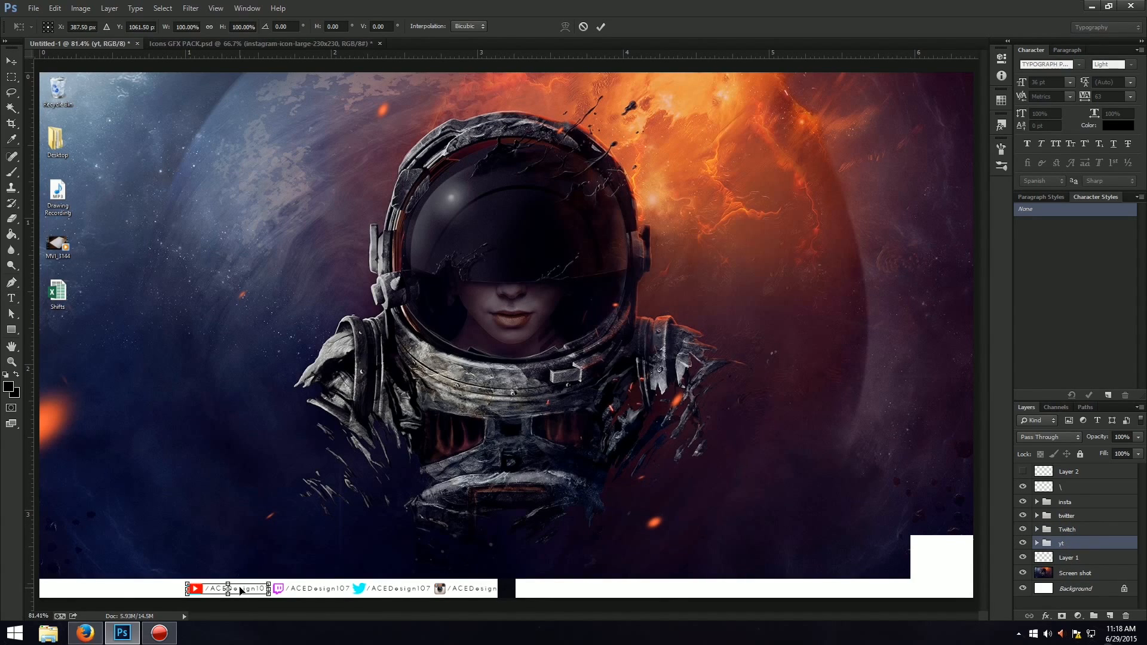
drag(241, 590, 106, 592)
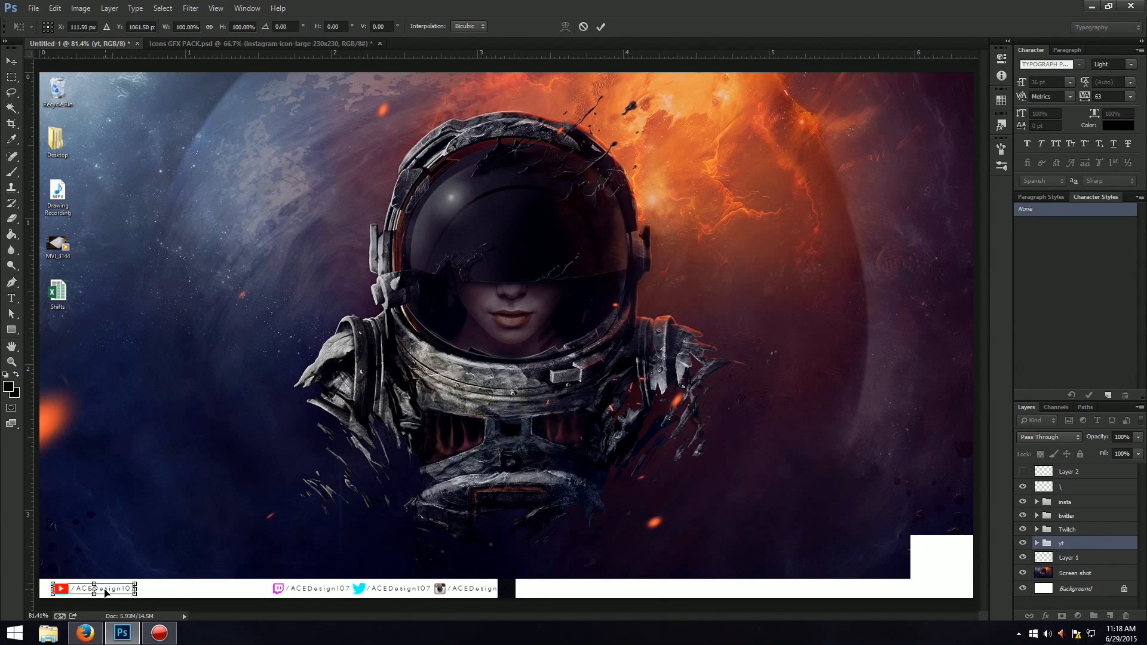
key(Left)
key(Left)
key(Left)
key(Left)
key(Up)
key(Up)
key(Left)
key(Left)
key(Return)
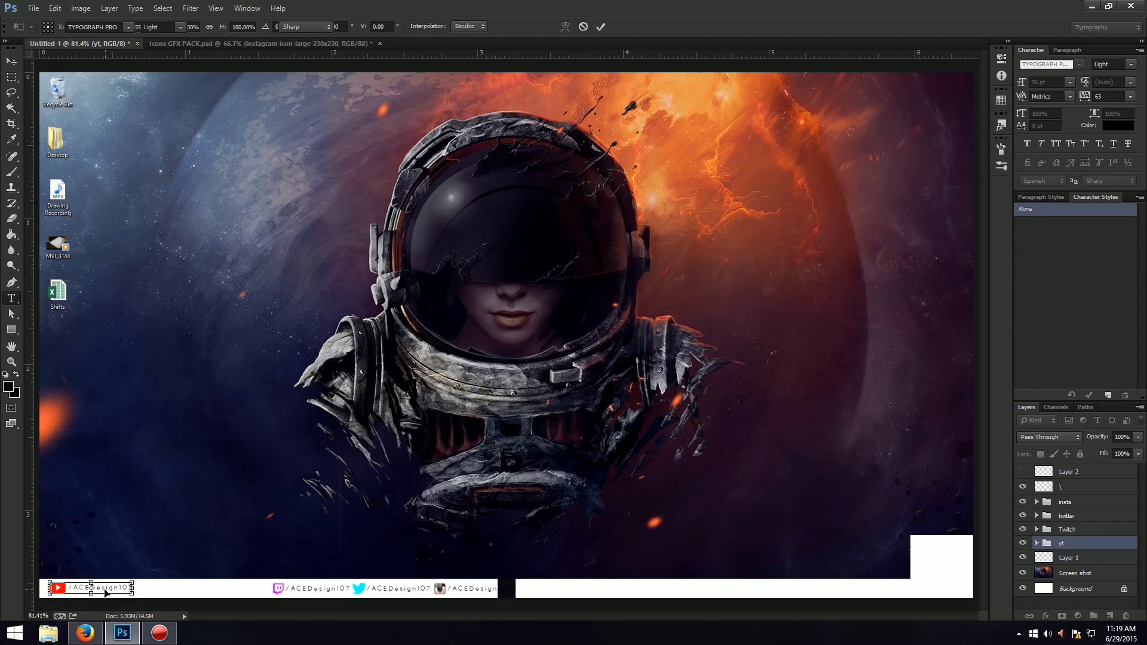
Move the Twitch and twitter groups left along the strip, leaving wide gaps between the YouTube, Twitch and Twitter handles.
key(ctrl+t)
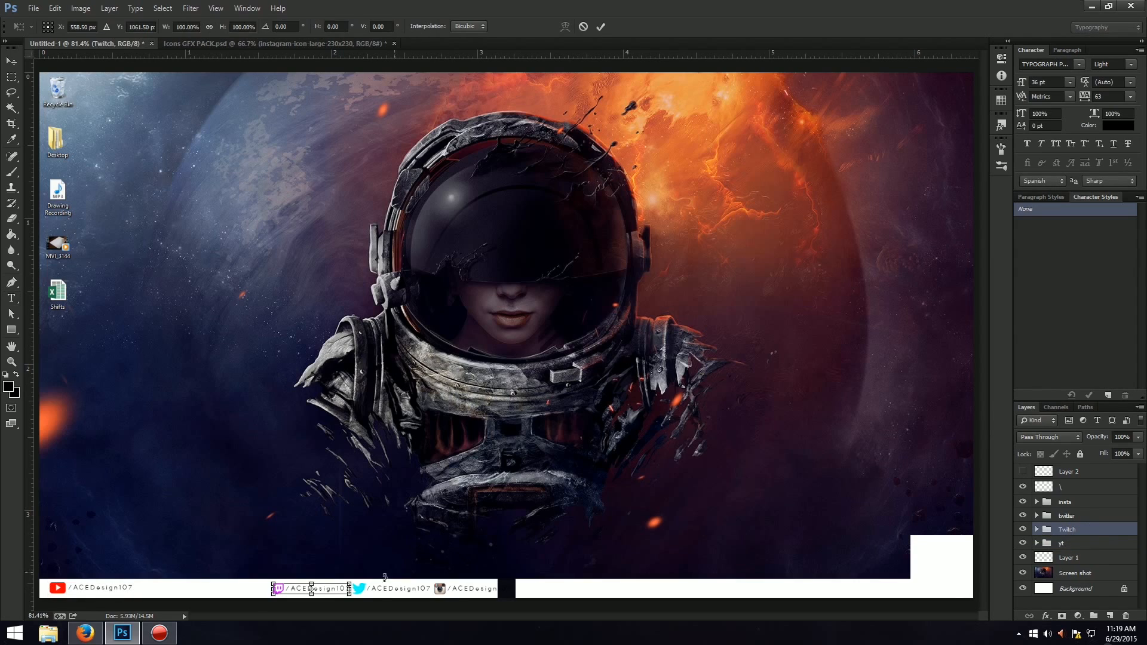
drag(323, 597, 225, 602)
key(Return)
key(t)
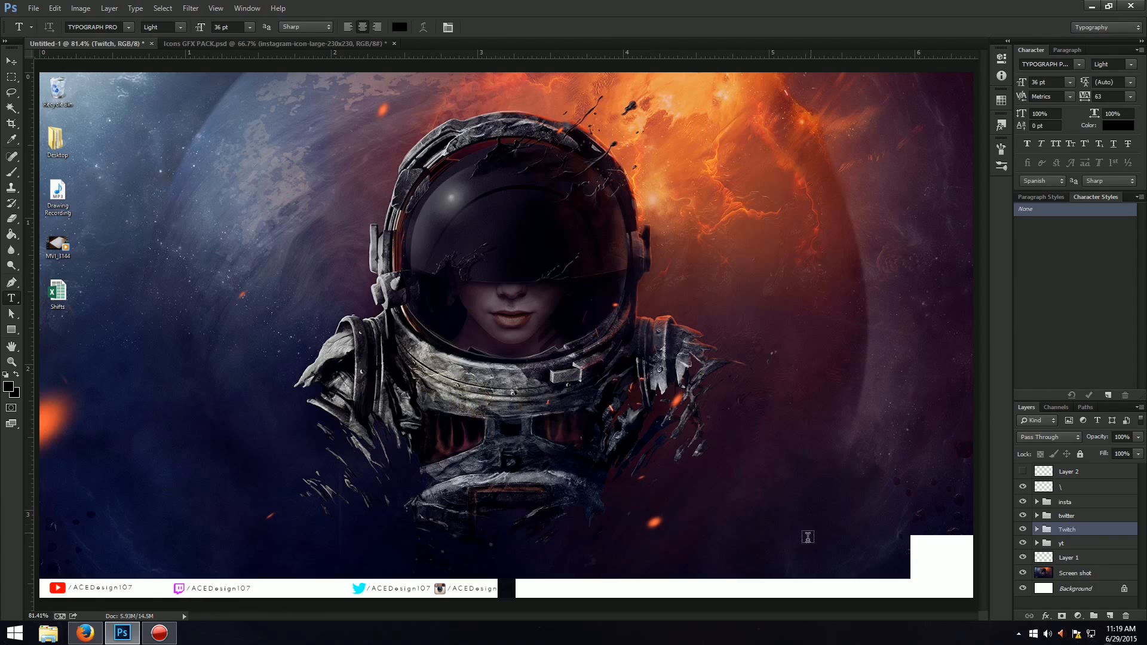
click(1066, 515)
key(ctrl+t)
drag(404, 591, 351, 593)
key(Return)
key(t)
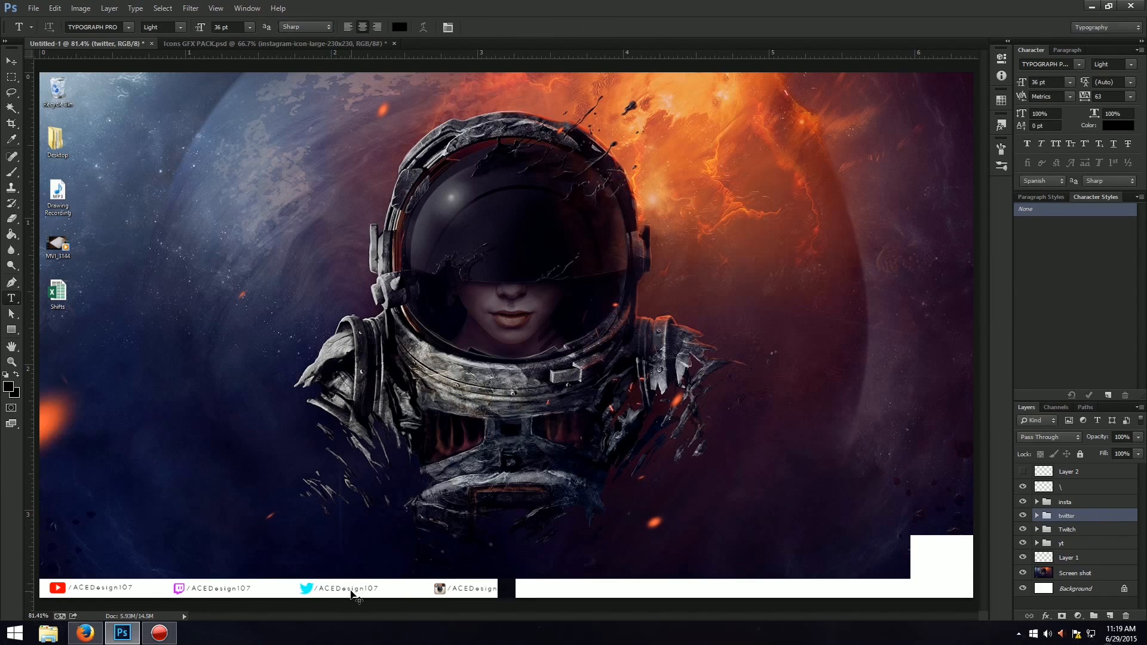
Move the insta group left so its whole handle fits on the white strip before the dark gap.
click(1101, 505)
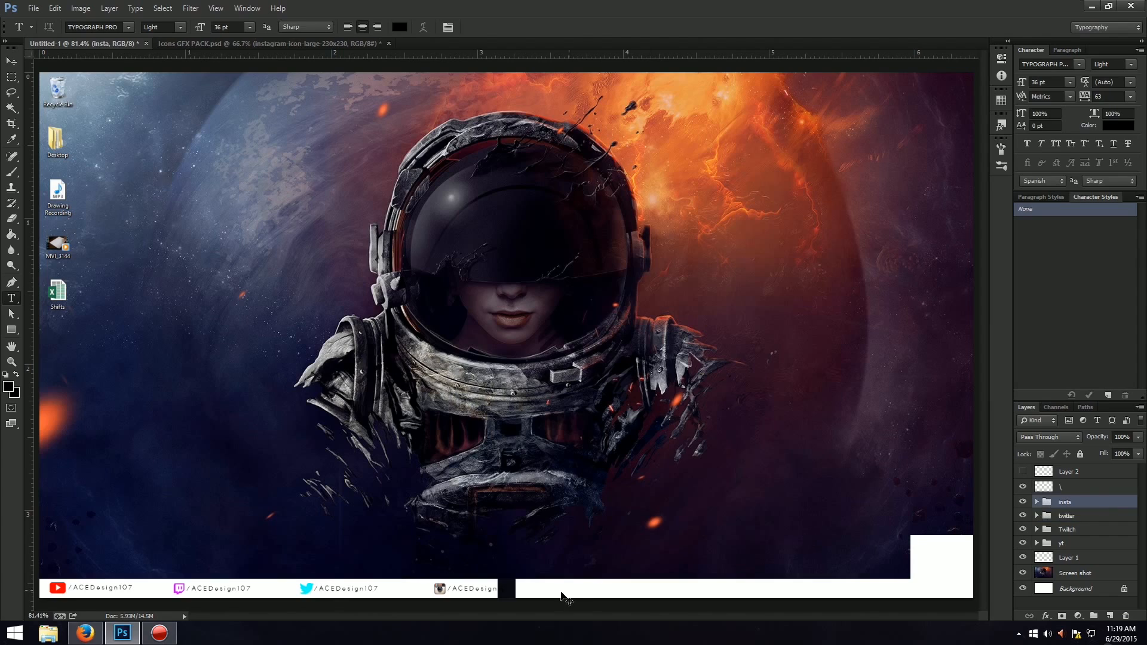
key(ctrl+t)
drag(491, 592, 465, 592)
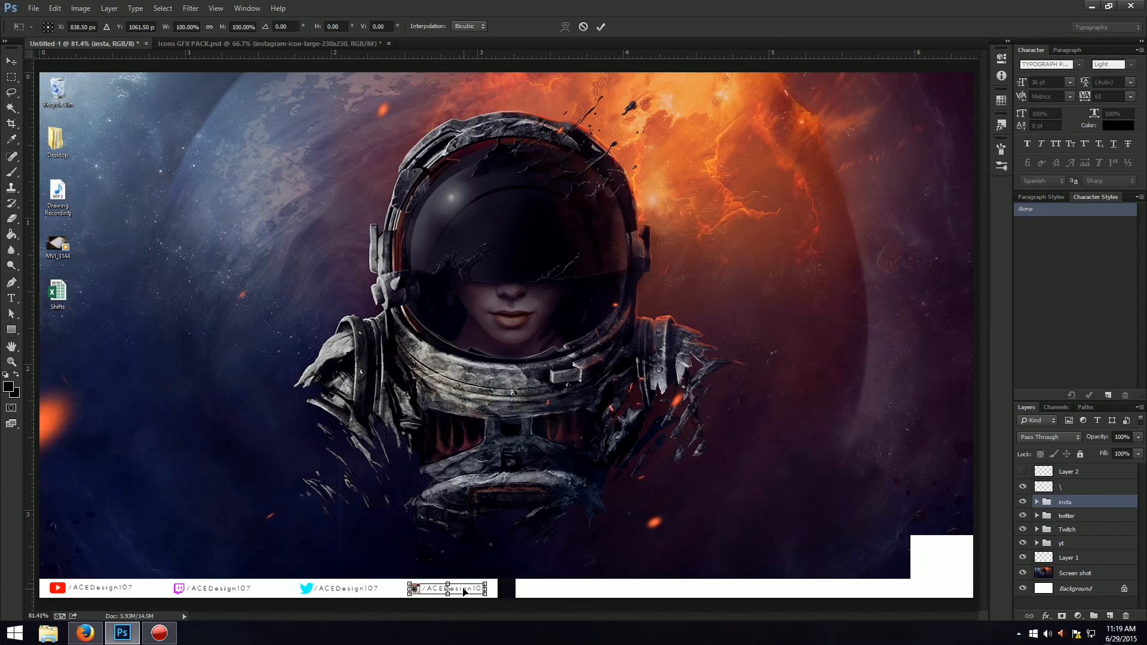
key(Return)
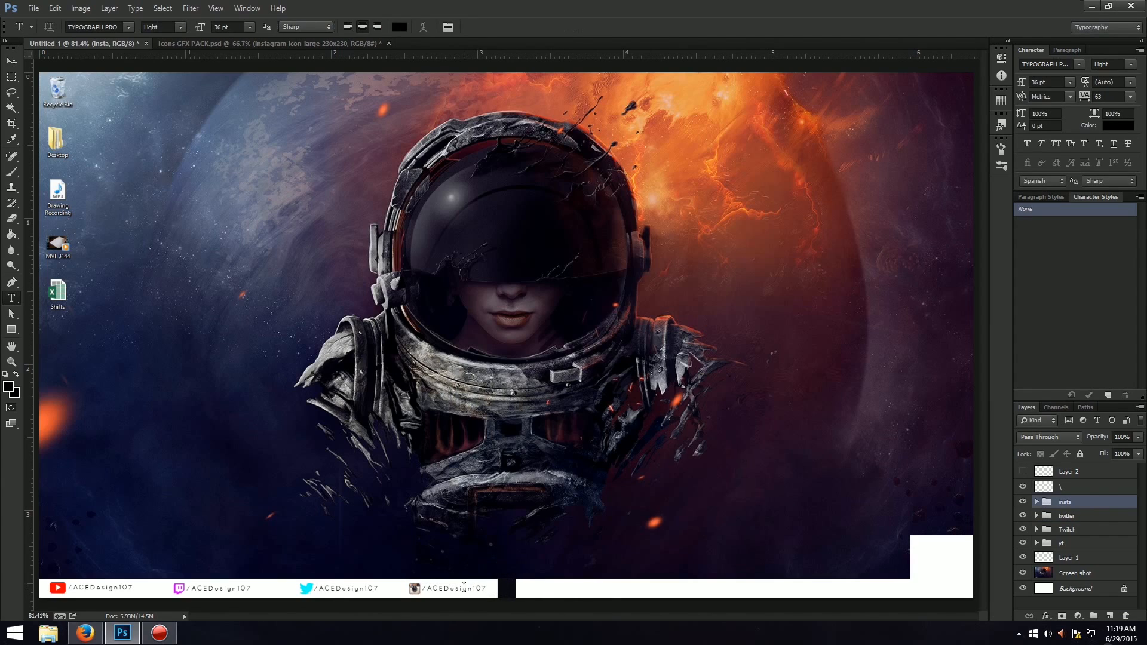
Shift the Twitch and twitter groups slightly further left to even out the spacing between the handles.
click(1091, 518)
click(1092, 529)
key(ctrl+t)
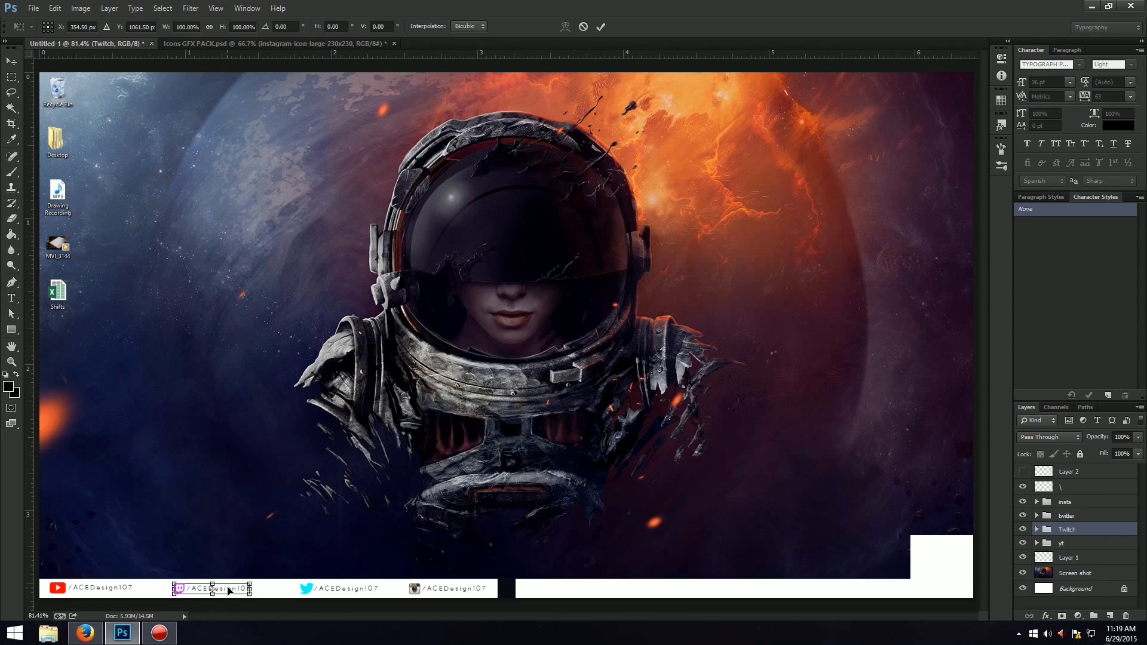
drag(230, 590, 226, 590)
key(Return)
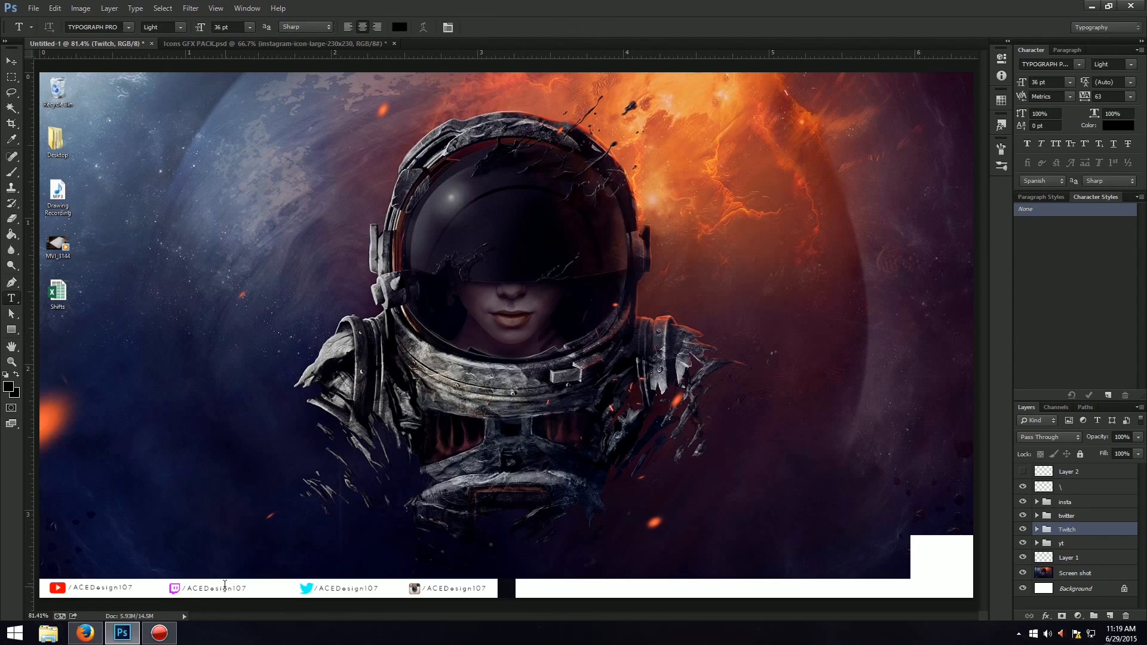
click(1075, 515)
key(ctrl+t)
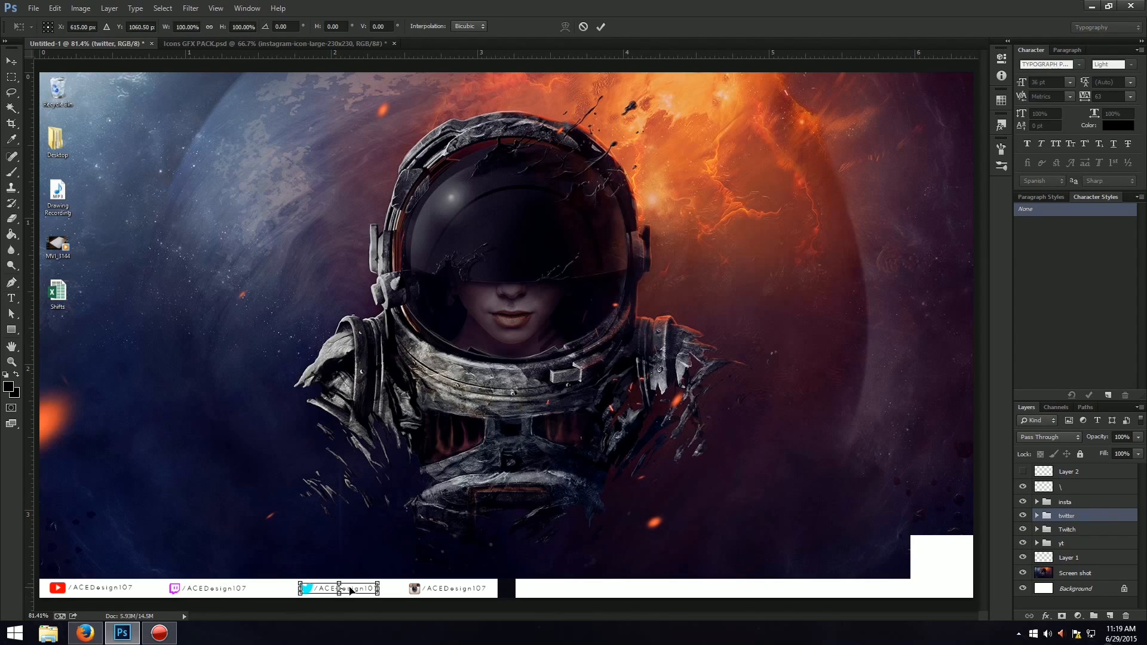
drag(339, 590, 336, 590)
key(Return)
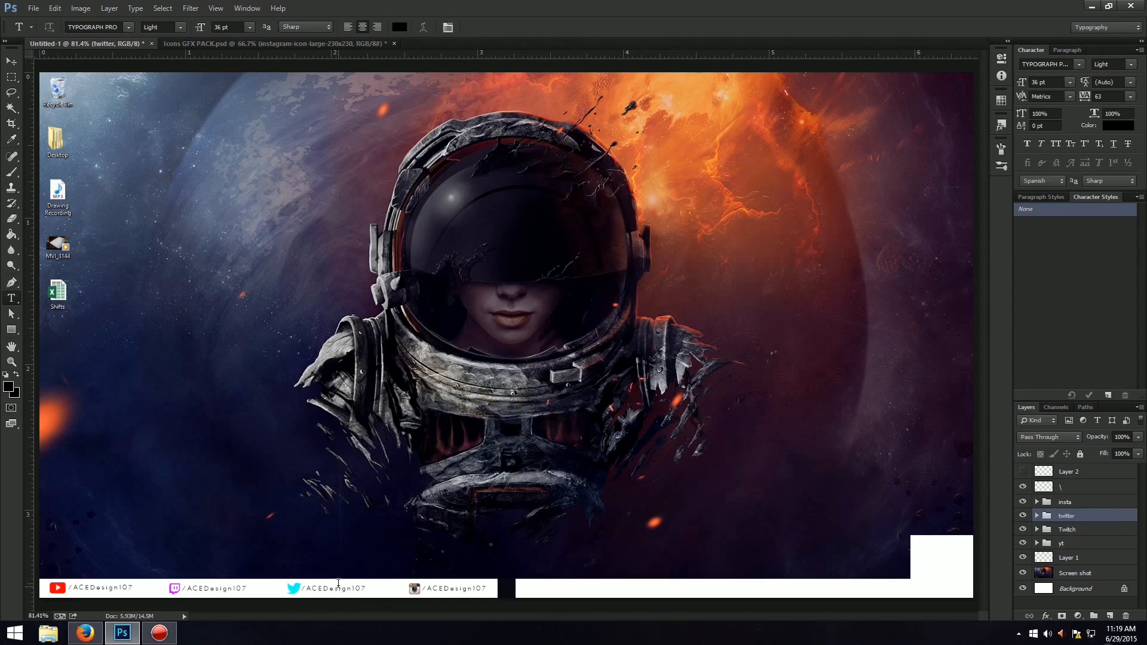
Shift the insta group slightly left to leave a margin before the end of the left white strip.
click(1054, 503)
key(ctrl+t)
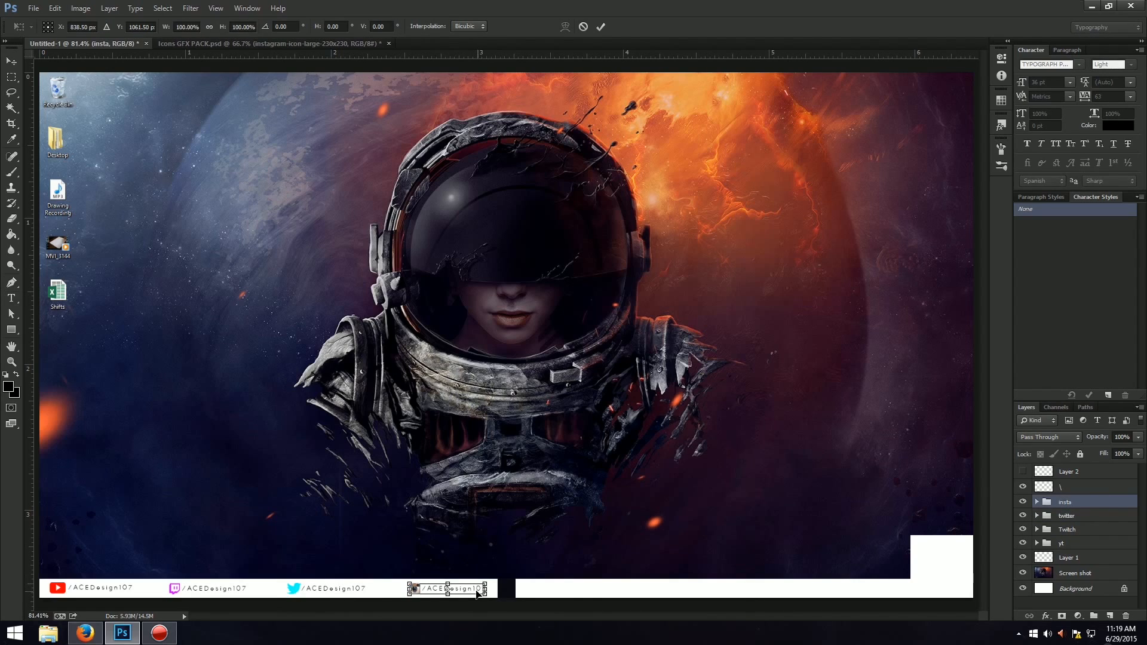
drag(478, 593, 473, 592)
key(Return)
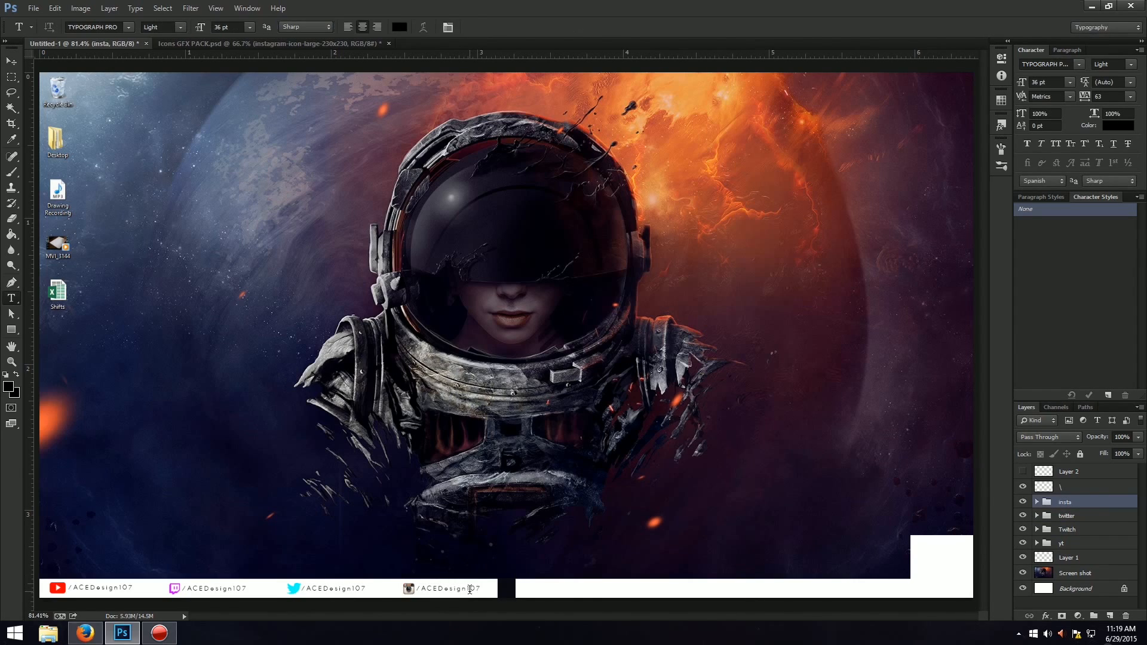
Switch to the Rectangular Marquee tool.
click(11, 61)
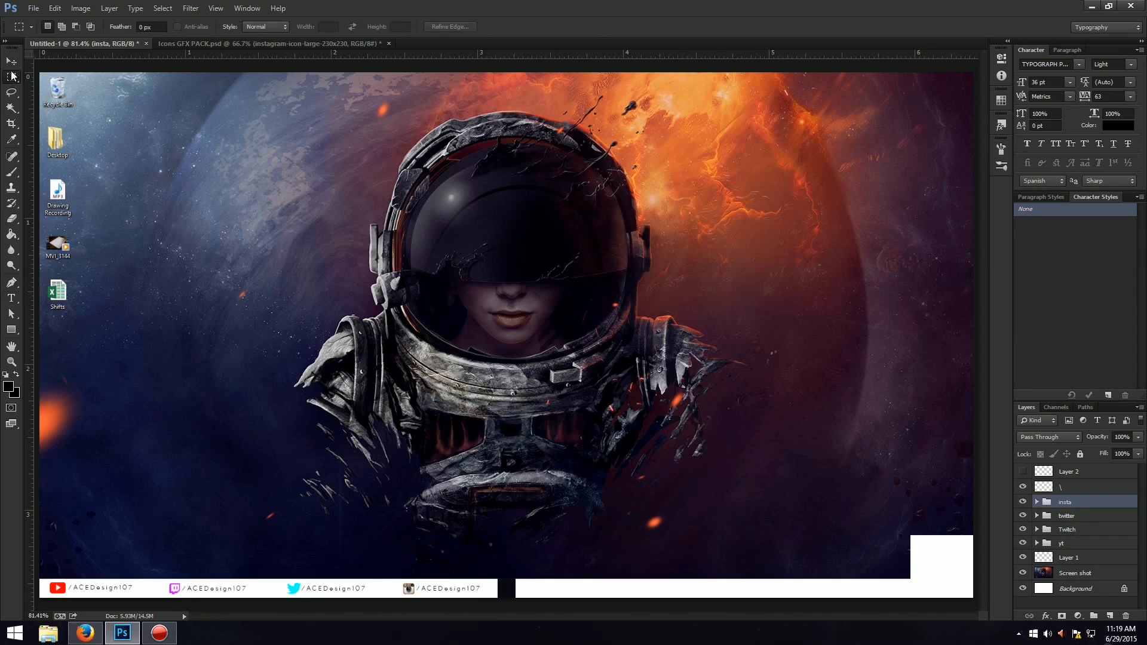
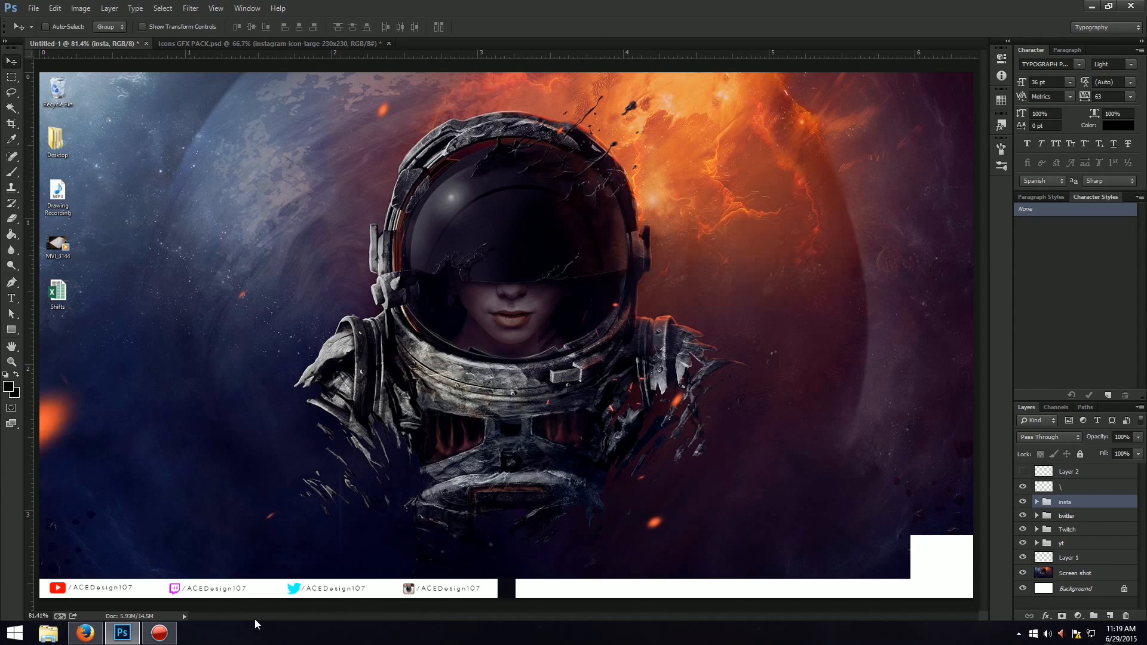
Close the Icons GFX PACK document without saving its changes.
click(388, 43)
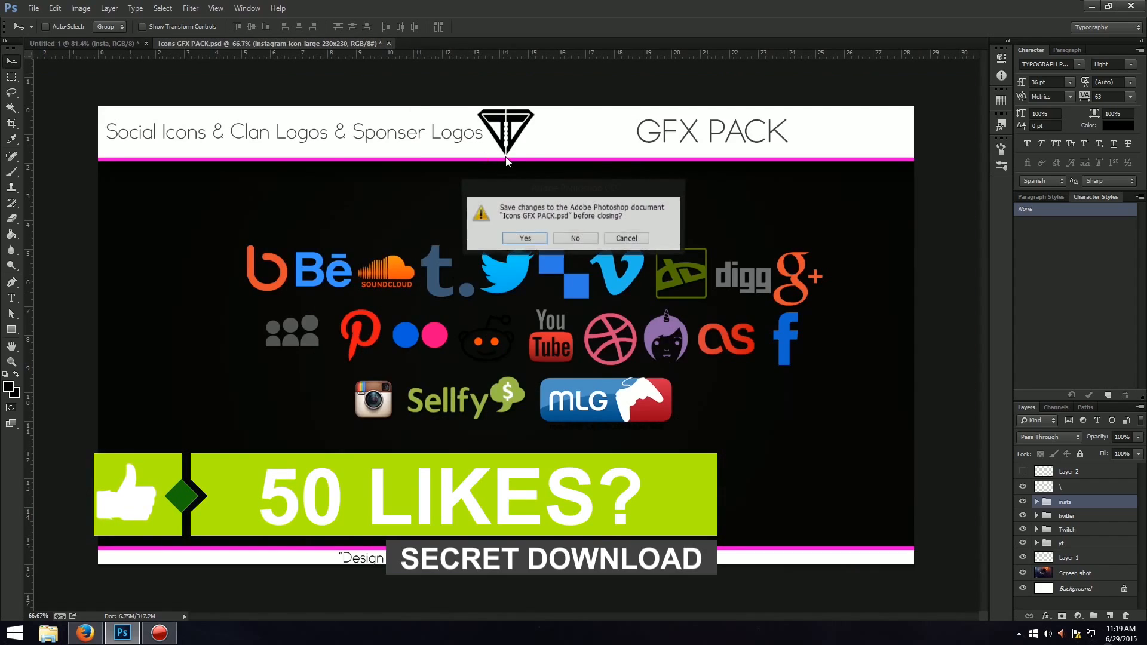
click(574, 239)
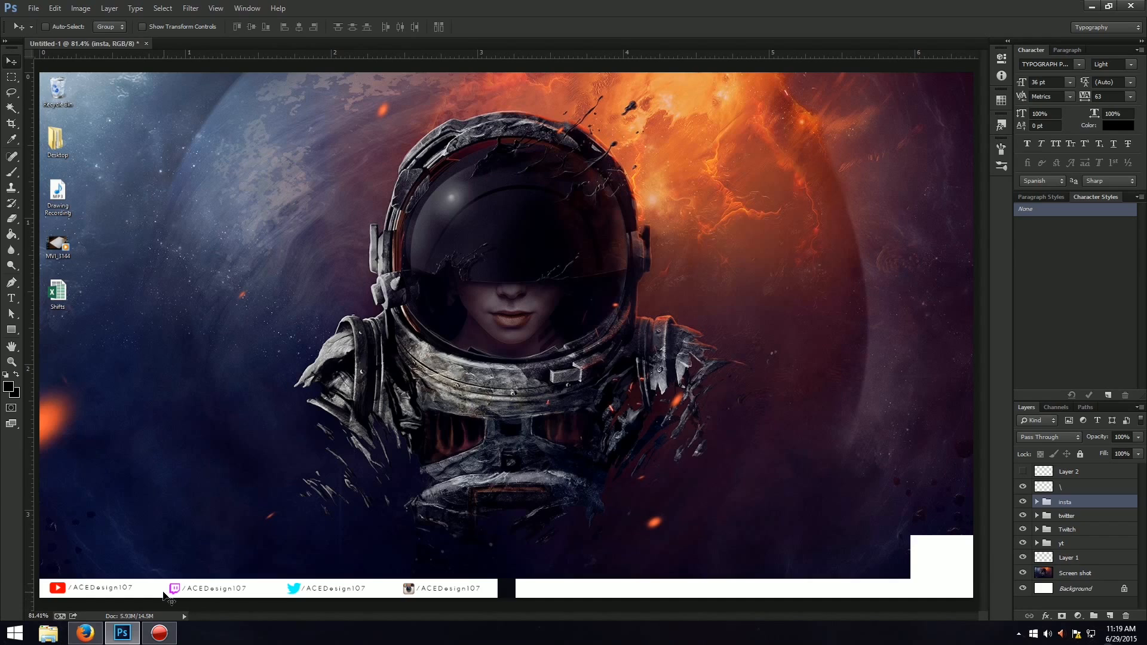
click(11, 298)
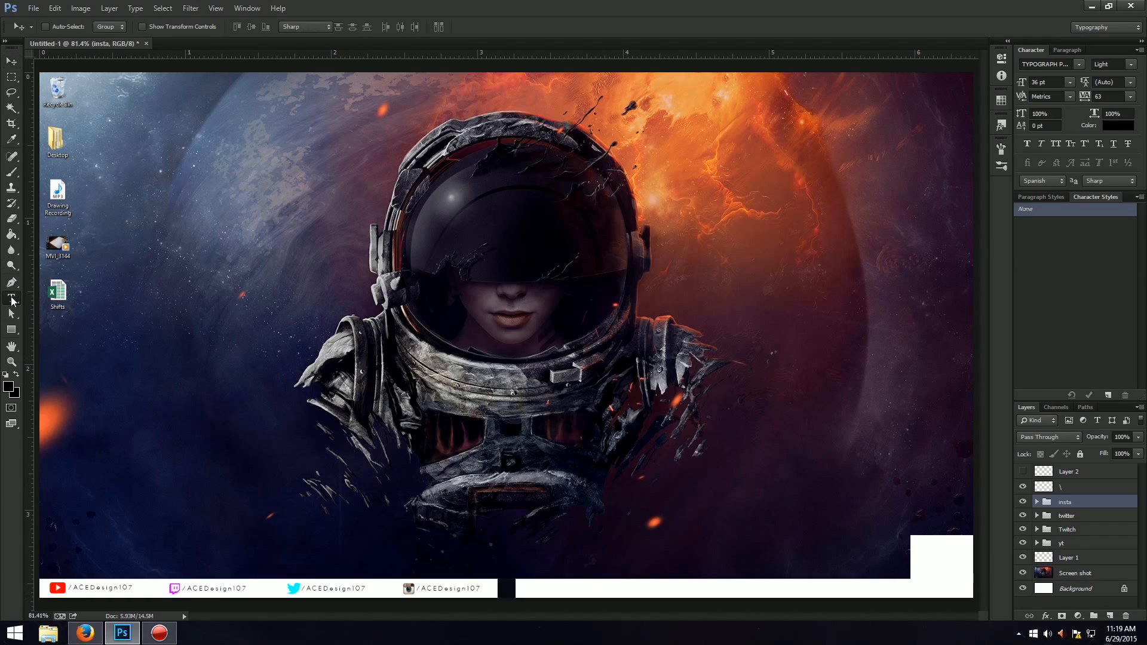
click(10, 330)
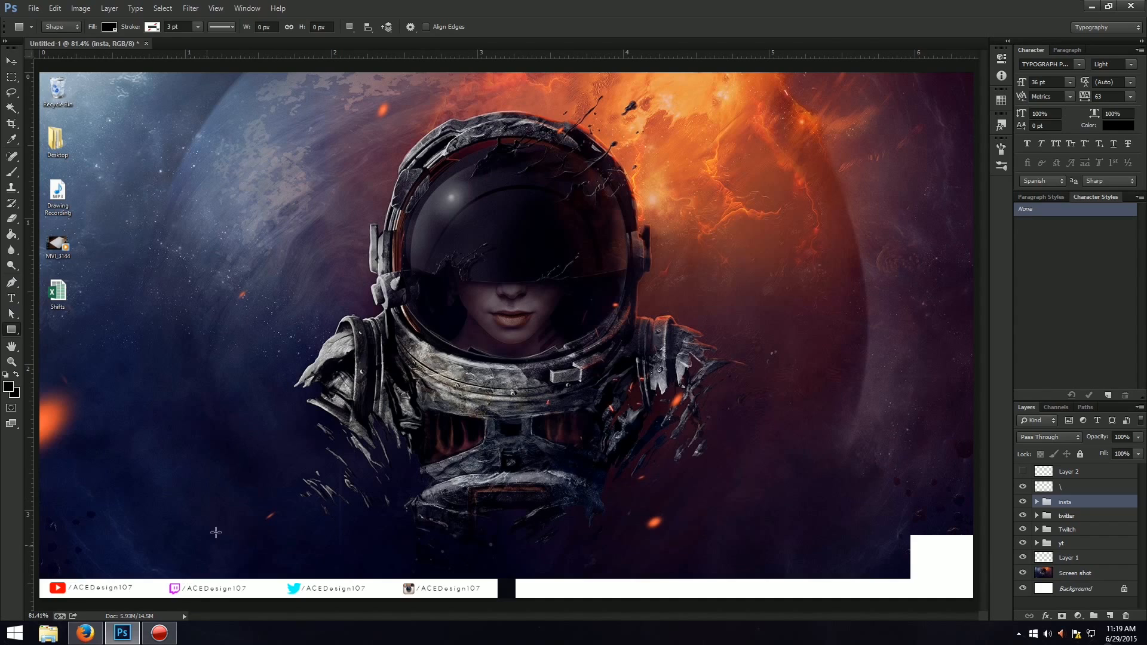
drag(238, 391, 338, 410)
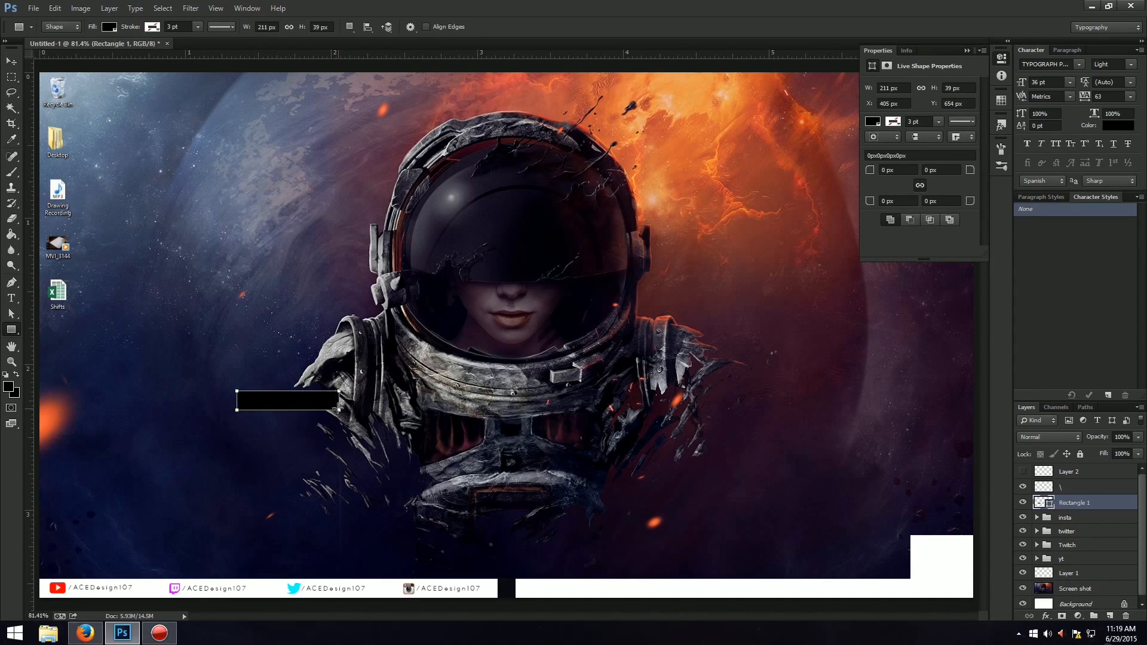
key(ctrl+z)
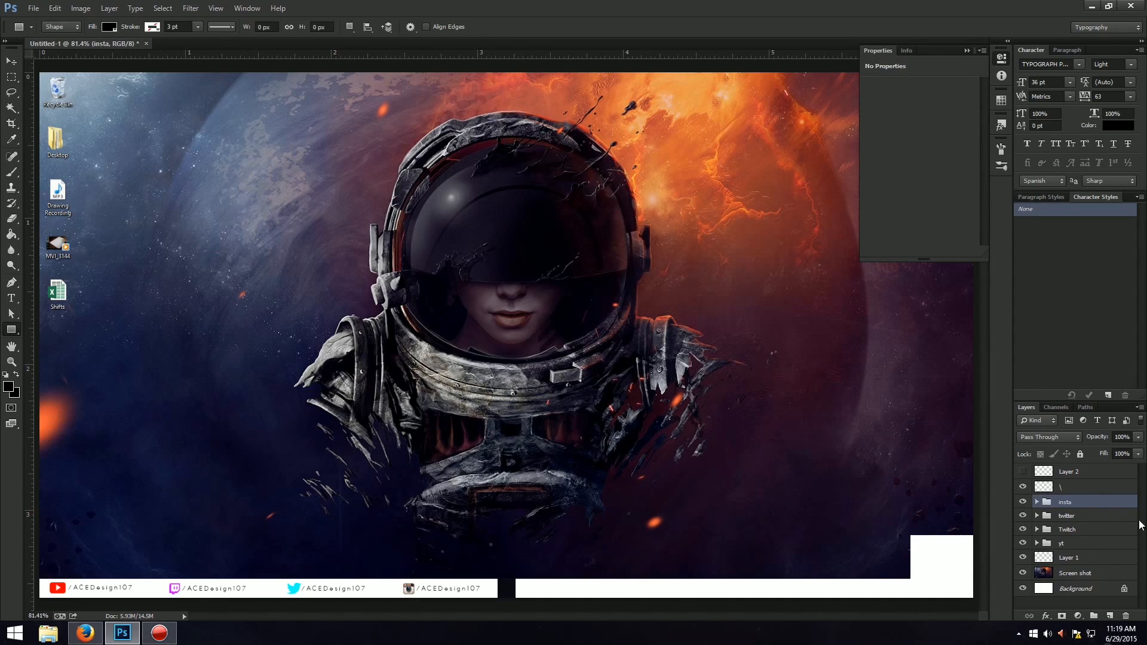
On a new layer, fill a thin rectangular selection with white just above the left white strip between the Twitch and twitter handles, then deselect.
click(1101, 484)
click(1109, 615)
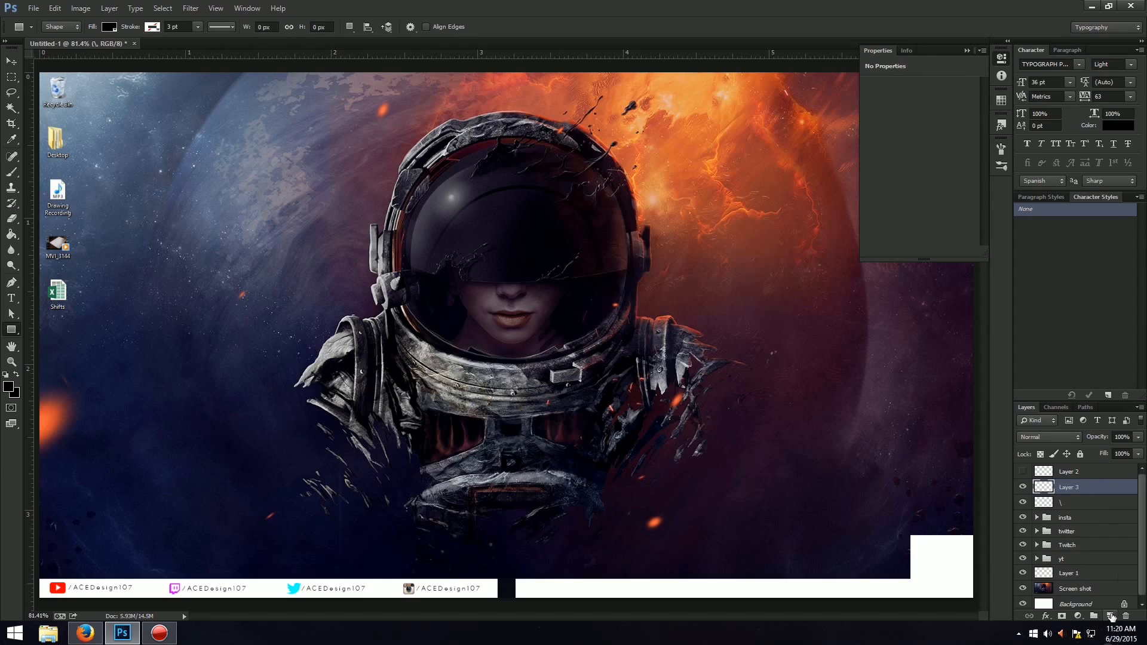
click(11, 77)
drag(169, 578, 331, 561)
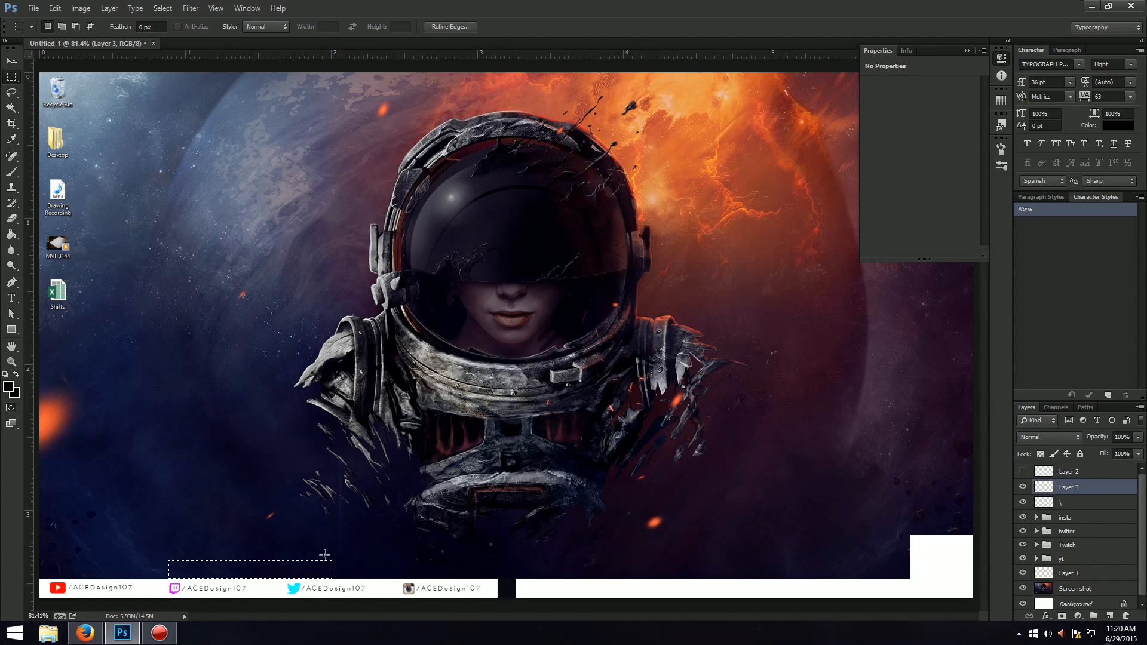
key(g)
click(251, 574)
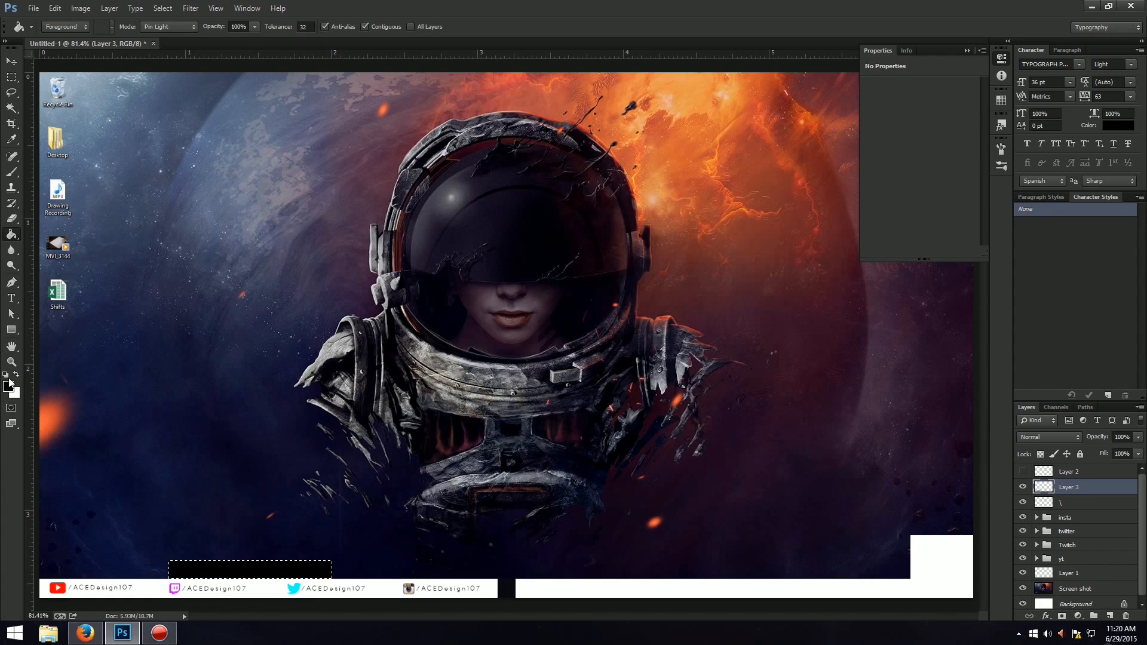
click(17, 376)
click(221, 568)
key(ctrl+d)
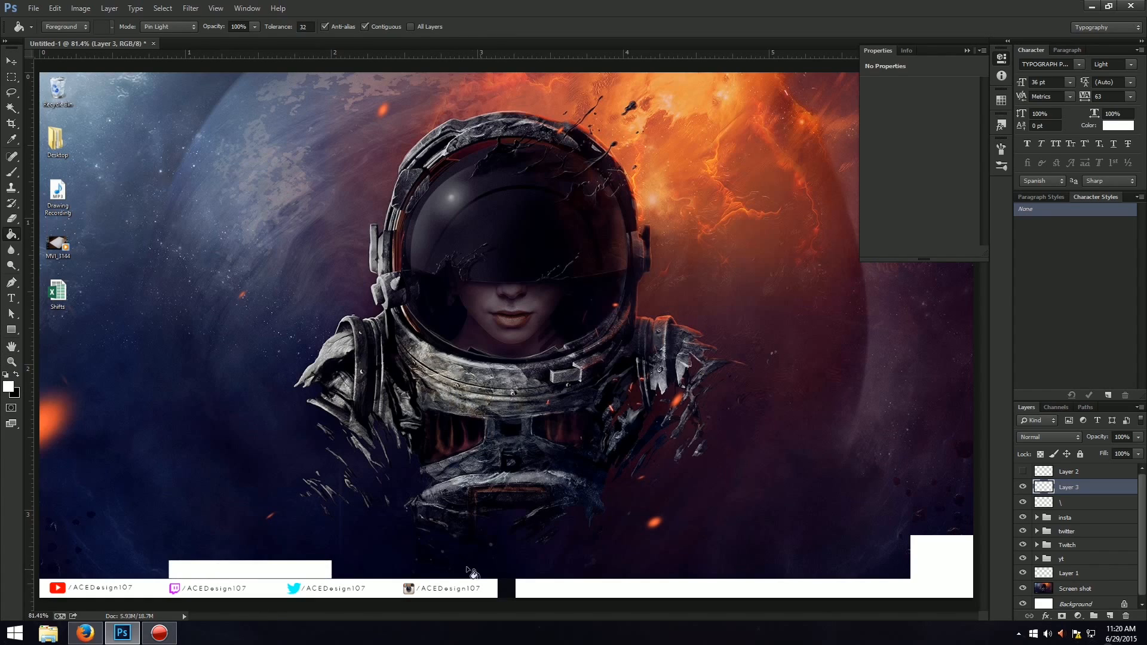
Nudge the new white block down so it sits flush on the white strip.
key(ctrl+t)
key(Down)
key(Down)
key(Down)
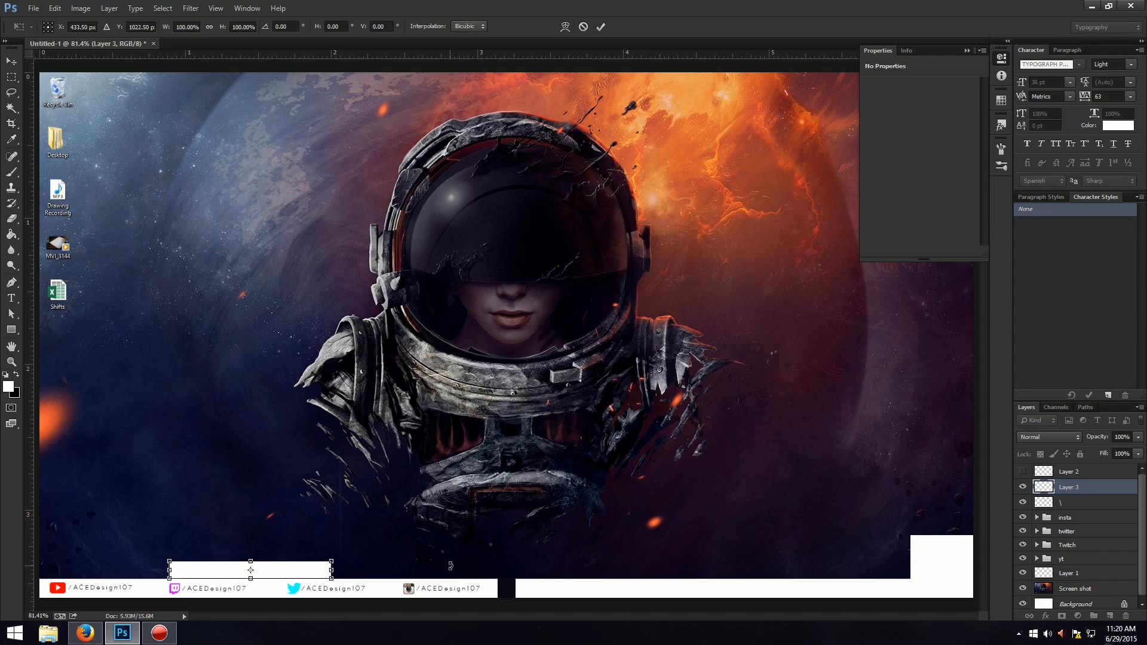
key(Return)
key(ctrl+t)
key(Up)
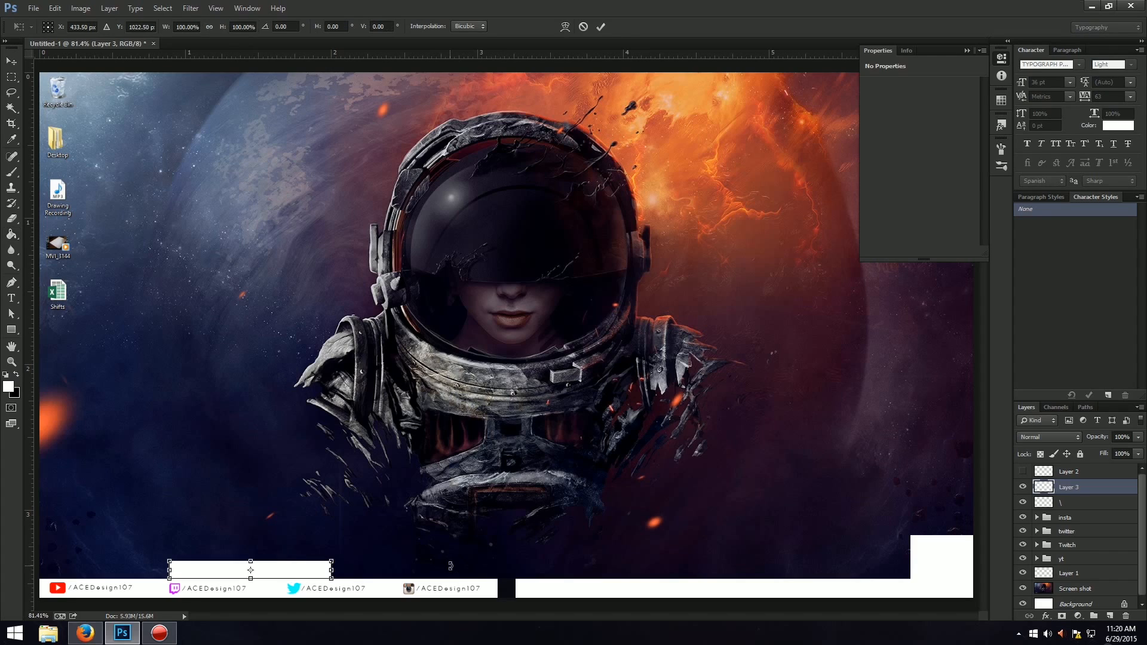
key(Return)
key(ctrl+t)
key(Return)
key(ctrl+t)
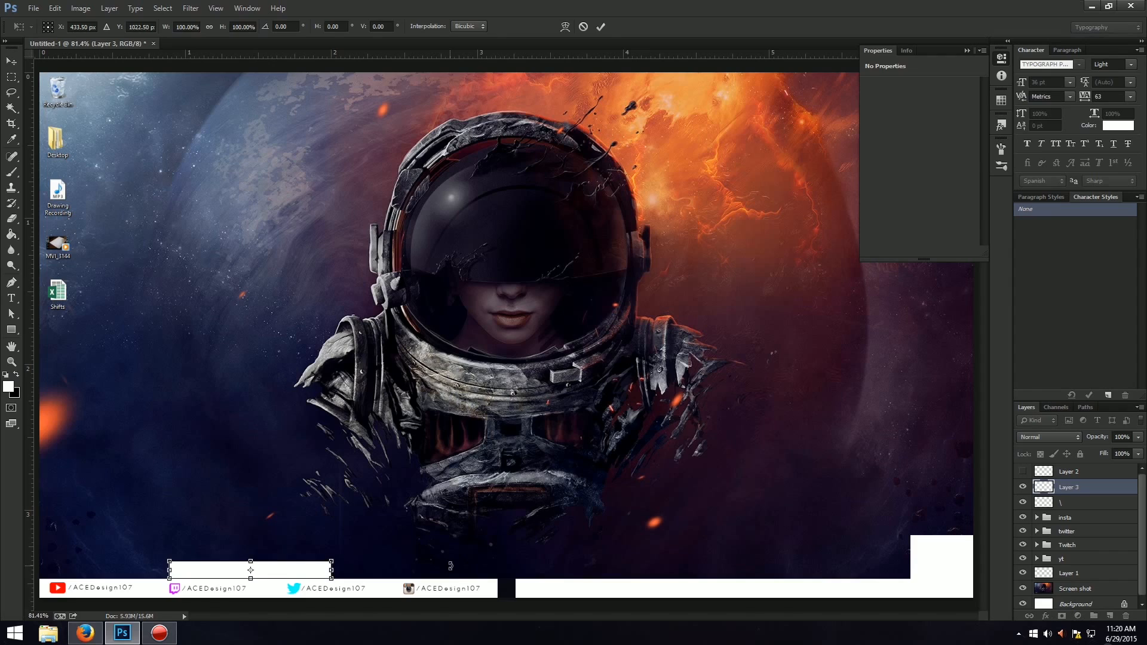
key(Return)
key(g)
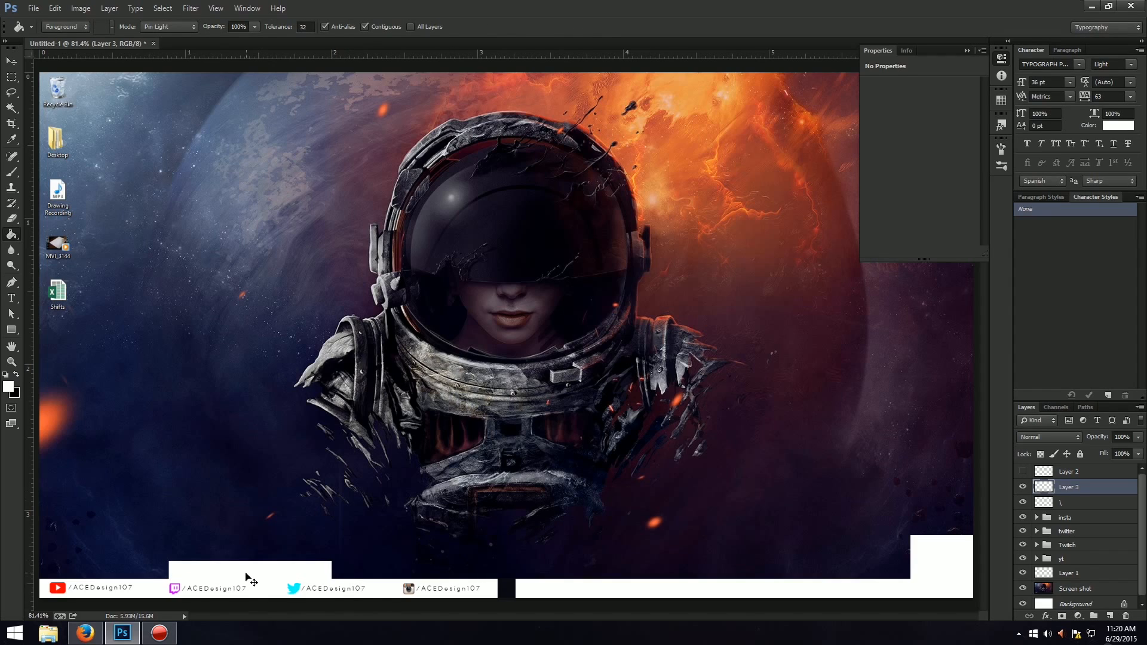
Shift the white block slightly to the right along the strip.
key(ctrl+t)
drag(292, 577, 299, 579)
key(Return)
Hide Layer 3 and place three vertical guides in the gaps between the four social handles.
click(1022, 487)
drag(30, 194, 262, 269)
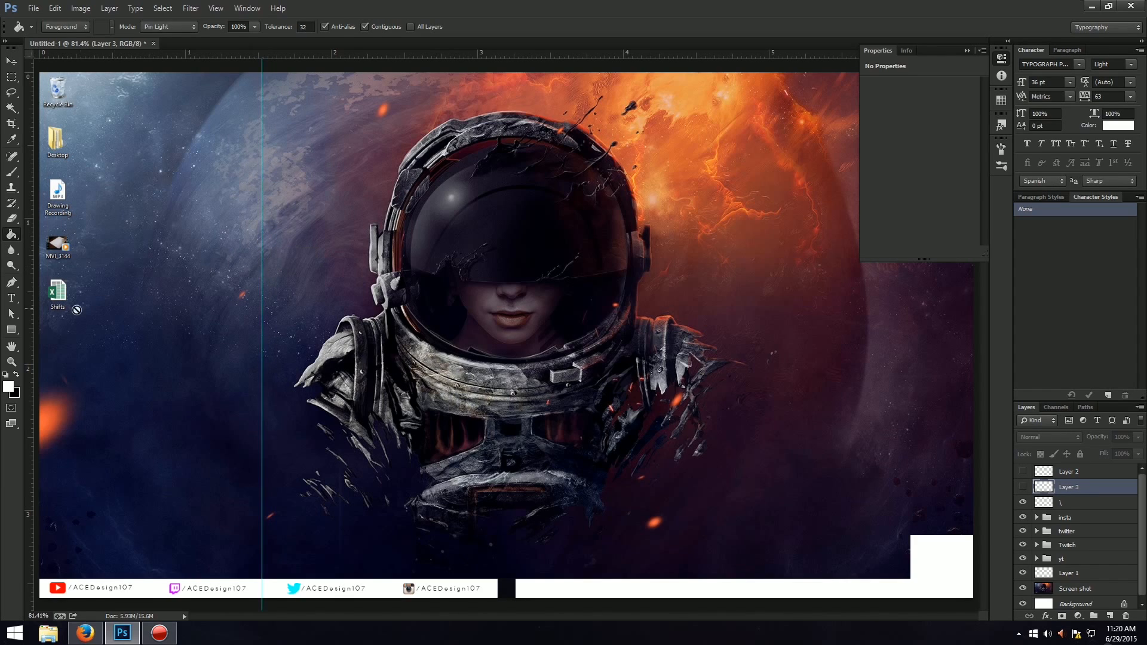
drag(37, 343, 146, 353)
drag(26, 384, 390, 396)
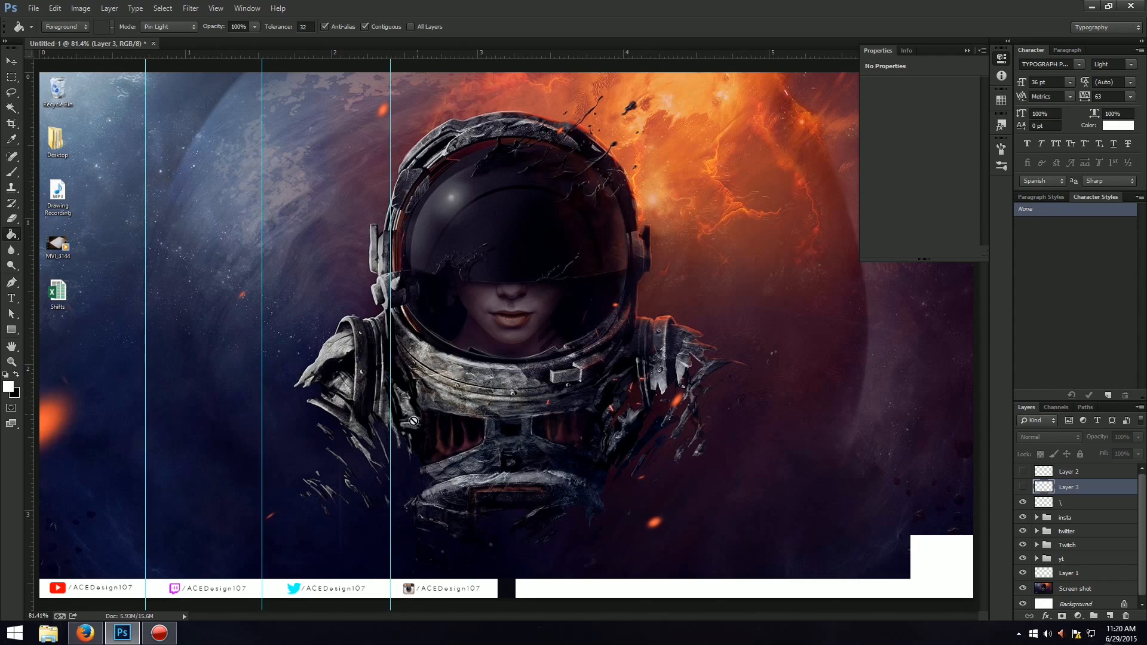
Show Layer 3 again and nudge the white block right to centre it on the middle guide.
click(1023, 488)
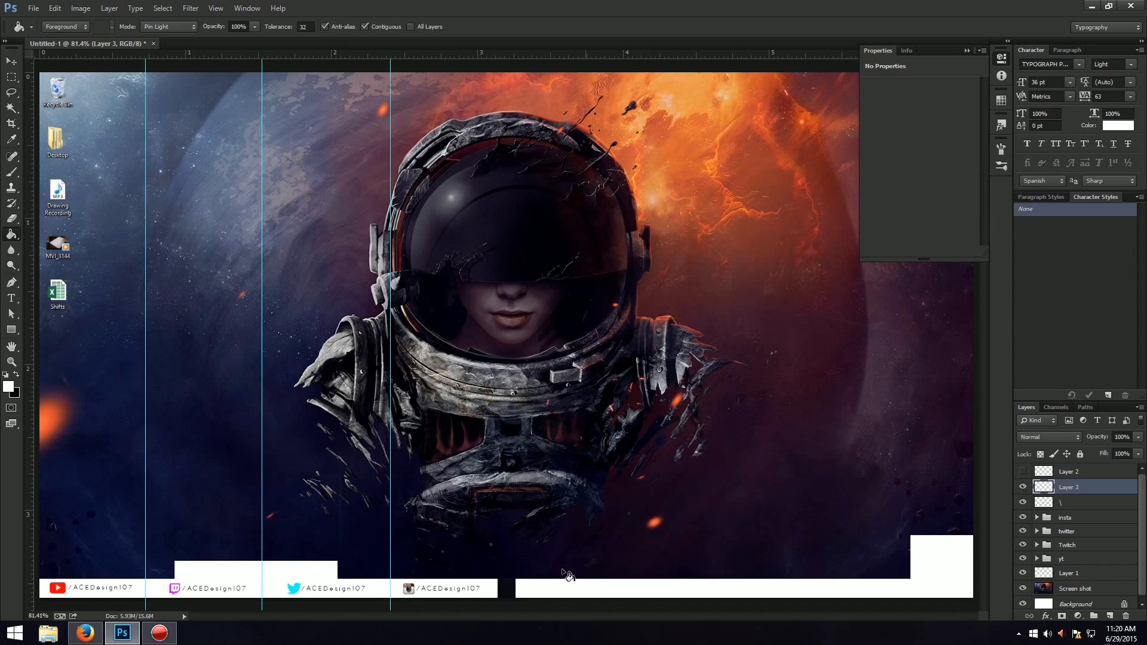
key(ctrl+t)
key(Right)
key(Right)
key(Right)
key(Right)
key(Right)
key(Right)
key(Right)
key(Right)
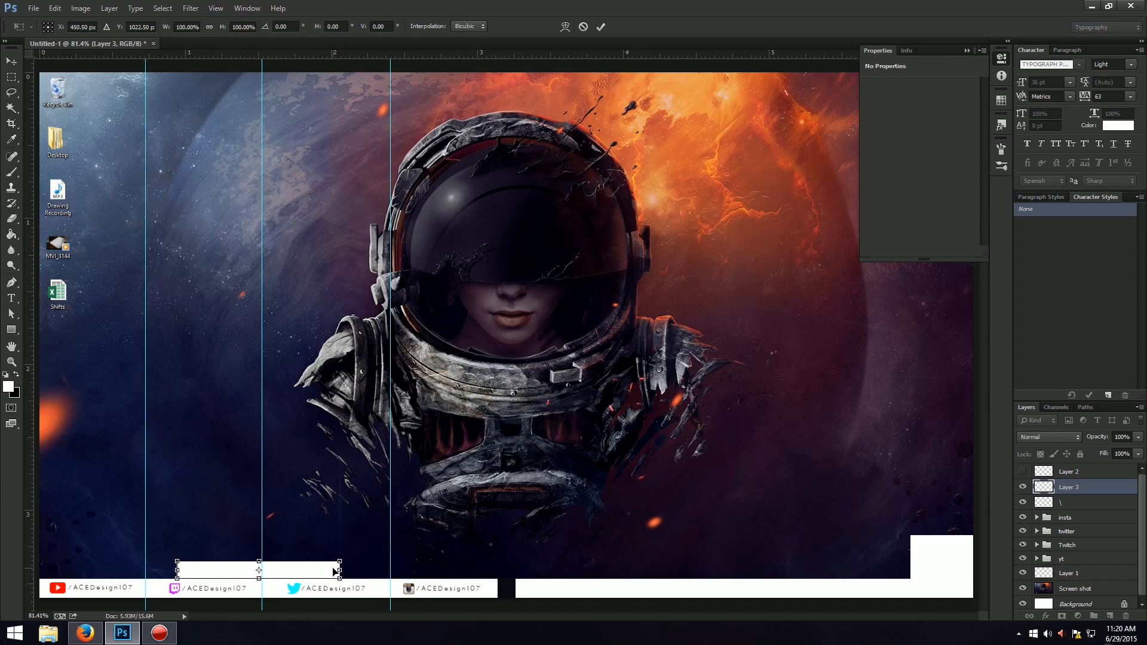
key(Return)
key(g)
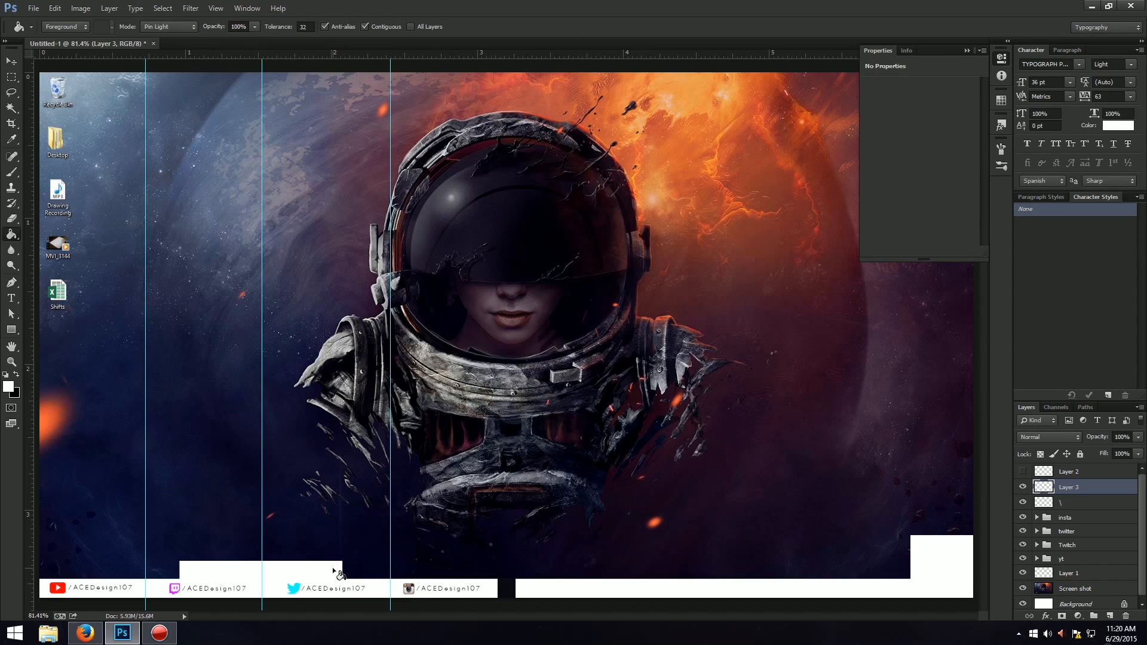
Nudge the insta group slightly right, away from the guide between it and the twitter handle.
click(1104, 531)
click(1108, 518)
key(ctrl+t)
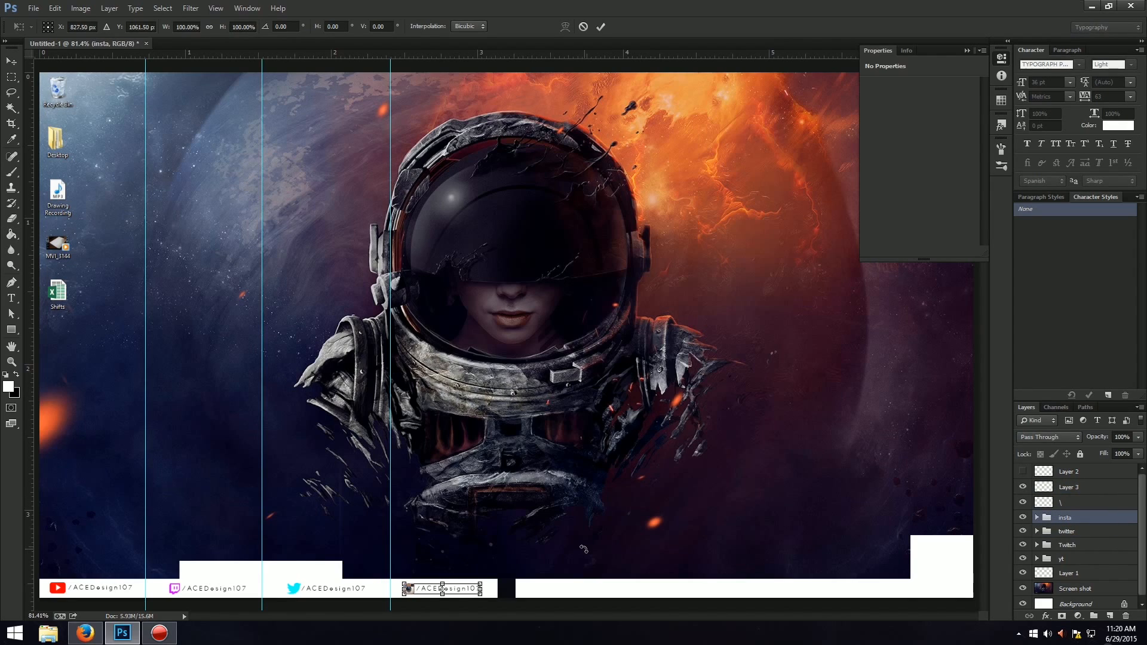
key(Right)
key(Right)
key(Right)
key(Right)
key(Right)
key(Right)
key(Right)
key(Right)
key(Return)
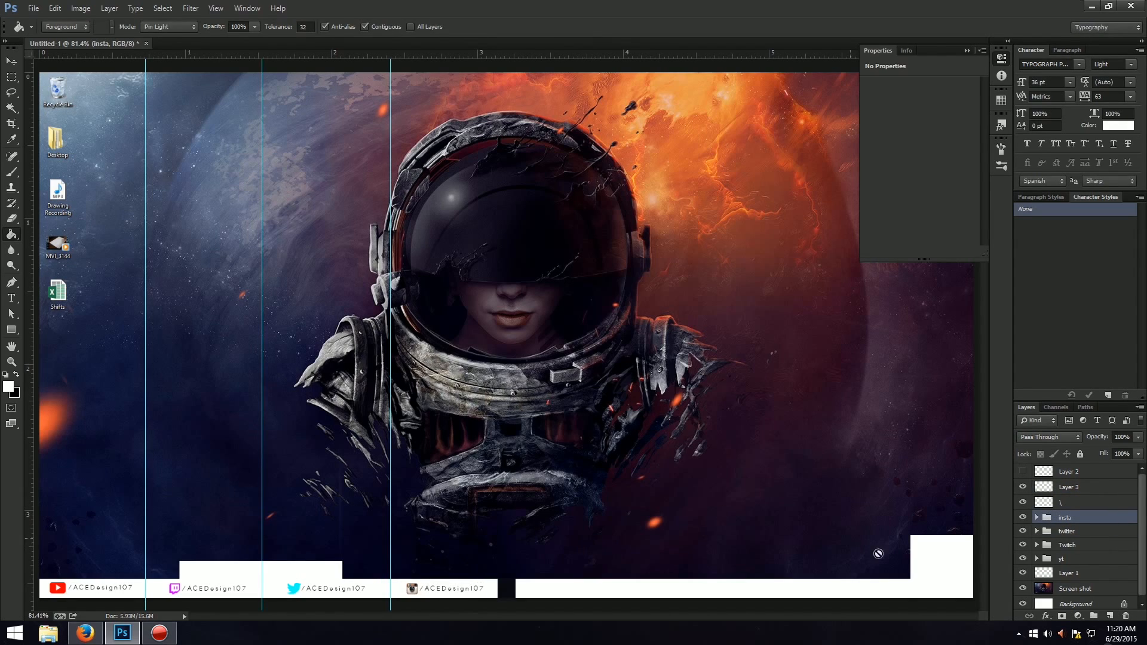
Nudge the twitter group slightly right and the Twitch group slightly left to even out the gaps around the guides.
click(1095, 533)
key(ctrl+t)
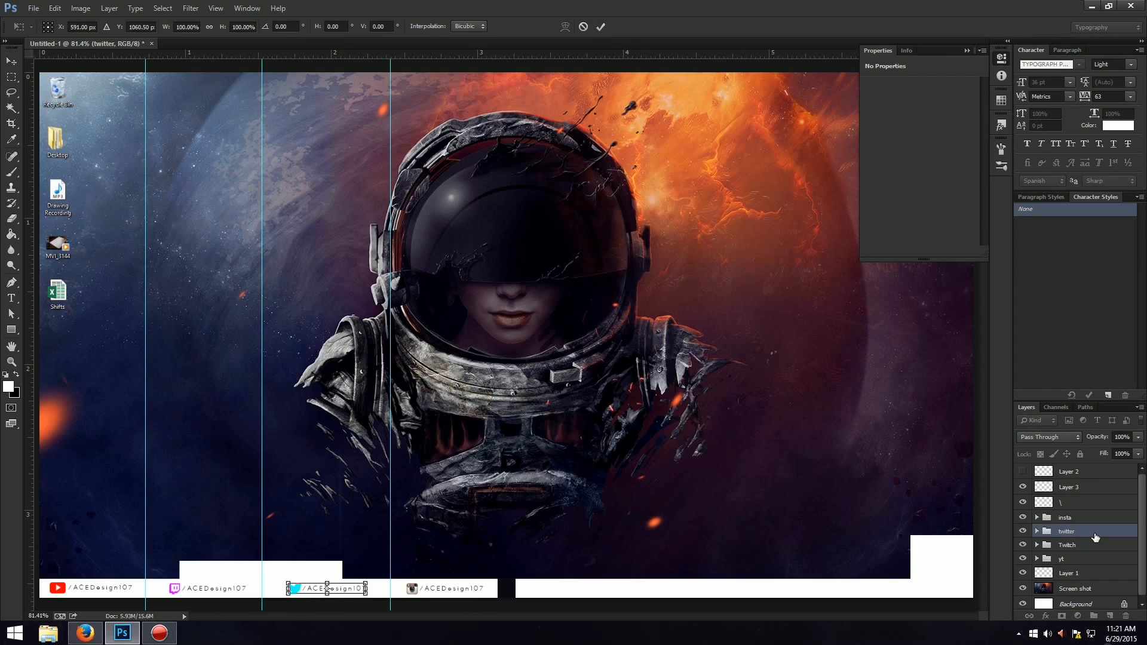
key(Return)
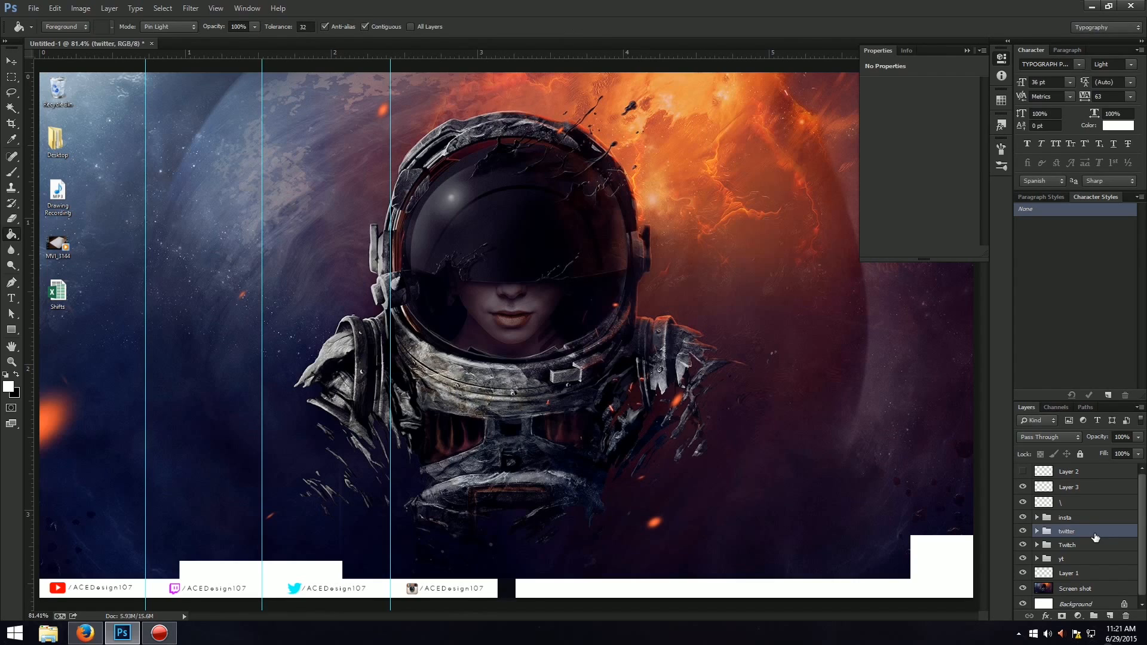
click(1099, 544)
key(ctrl+t)
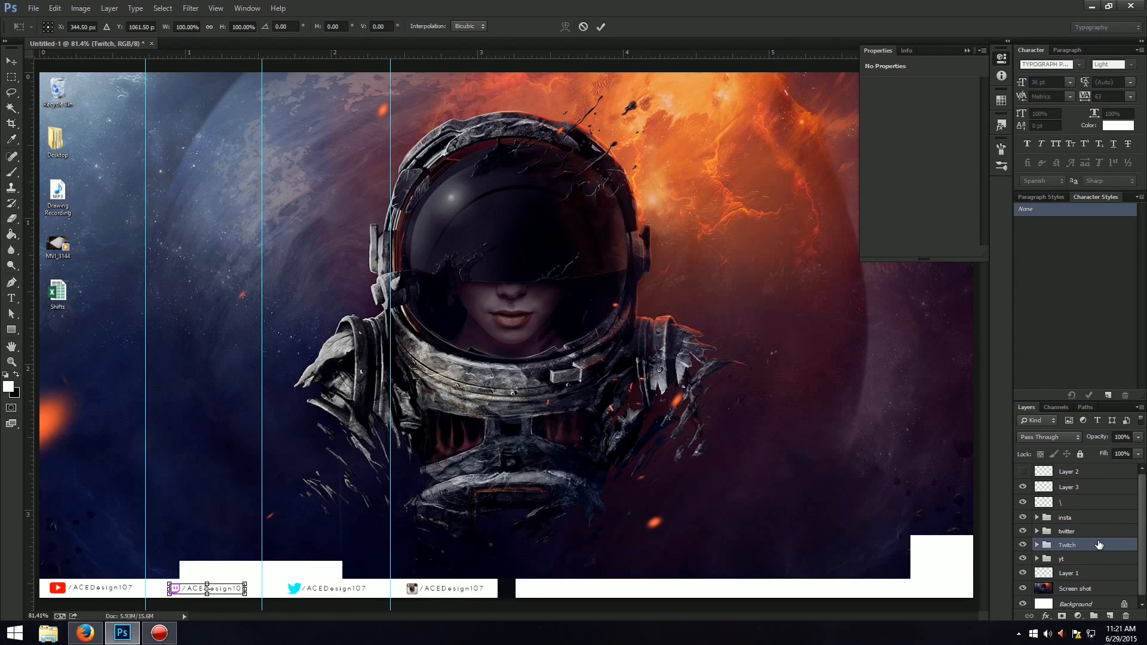
key(Return)
Nudge the yt group slightly right to even its spacing against the first guide.
click(1097, 562)
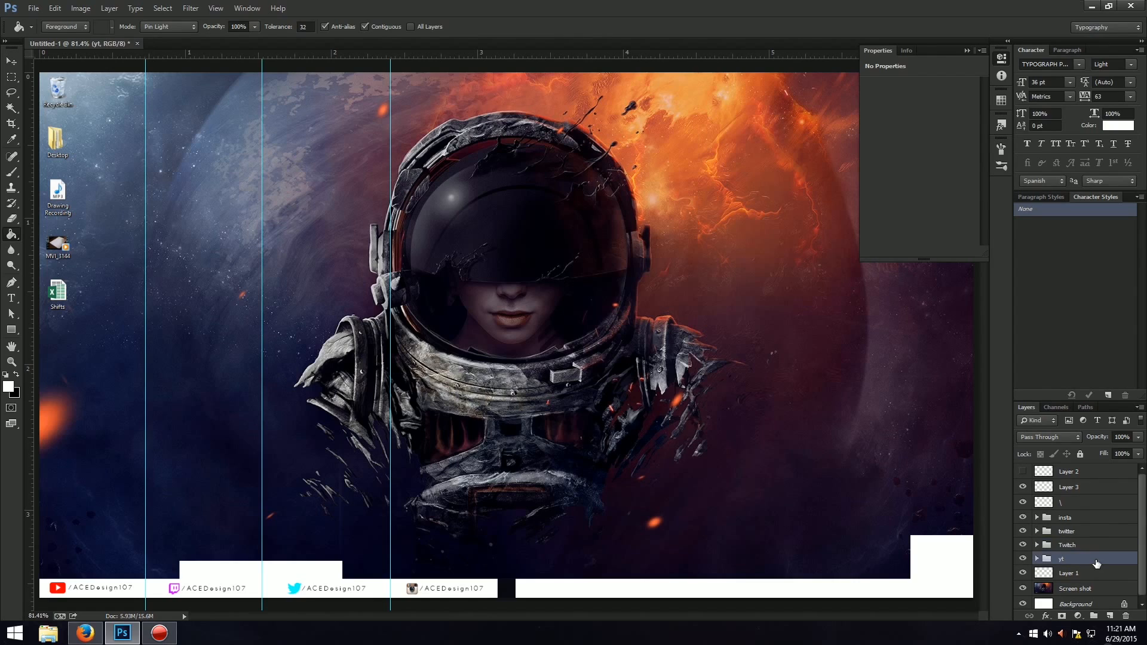
key(ctrl+t)
key(Right)
key(Right)
key(Right)
key(Return)
Clear all guides from the document and switch to the Move tool.
click(217, 9)
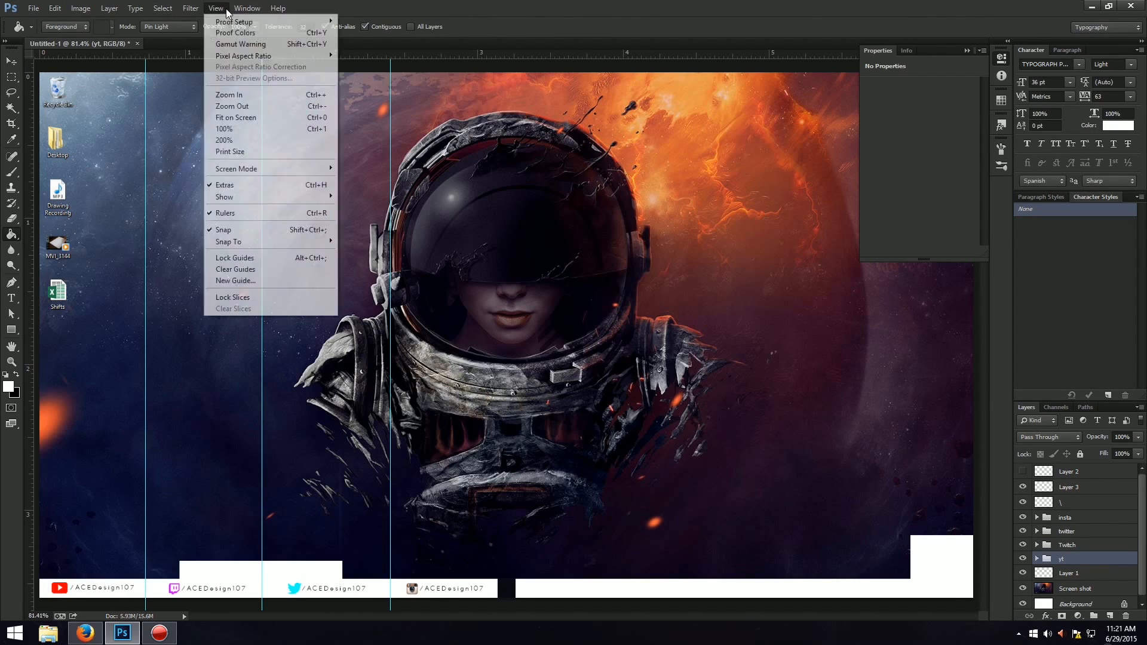
click(248, 270)
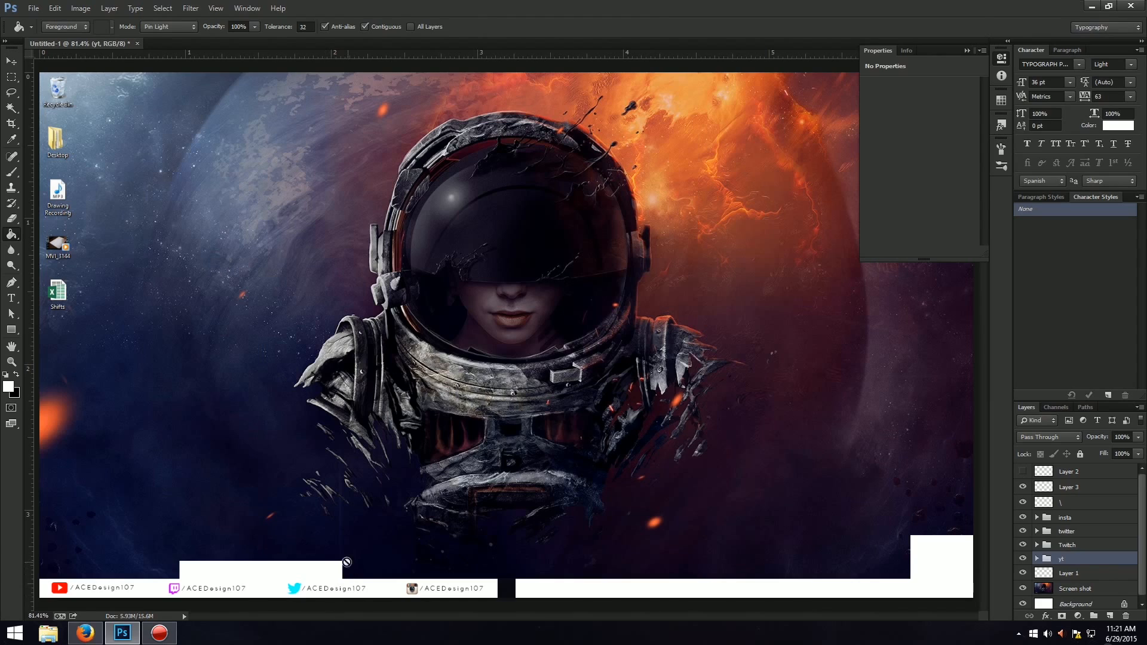
click(11, 61)
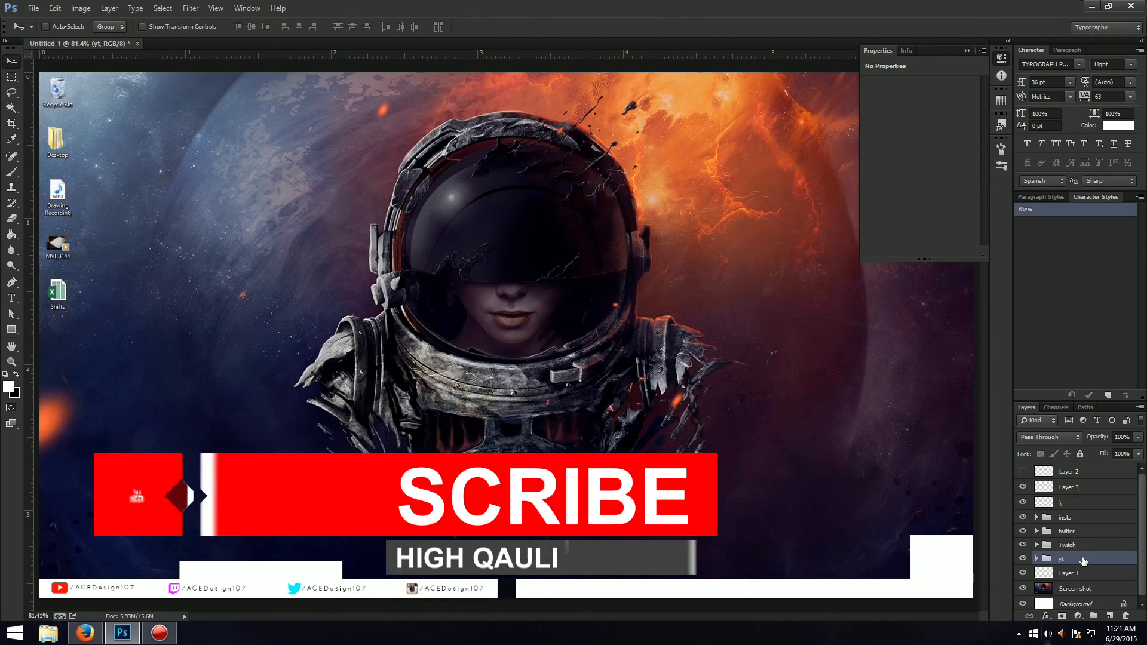
Move Layer 3 down the layer stack to sit between the yt group and Layer 1.
click(1042, 487)
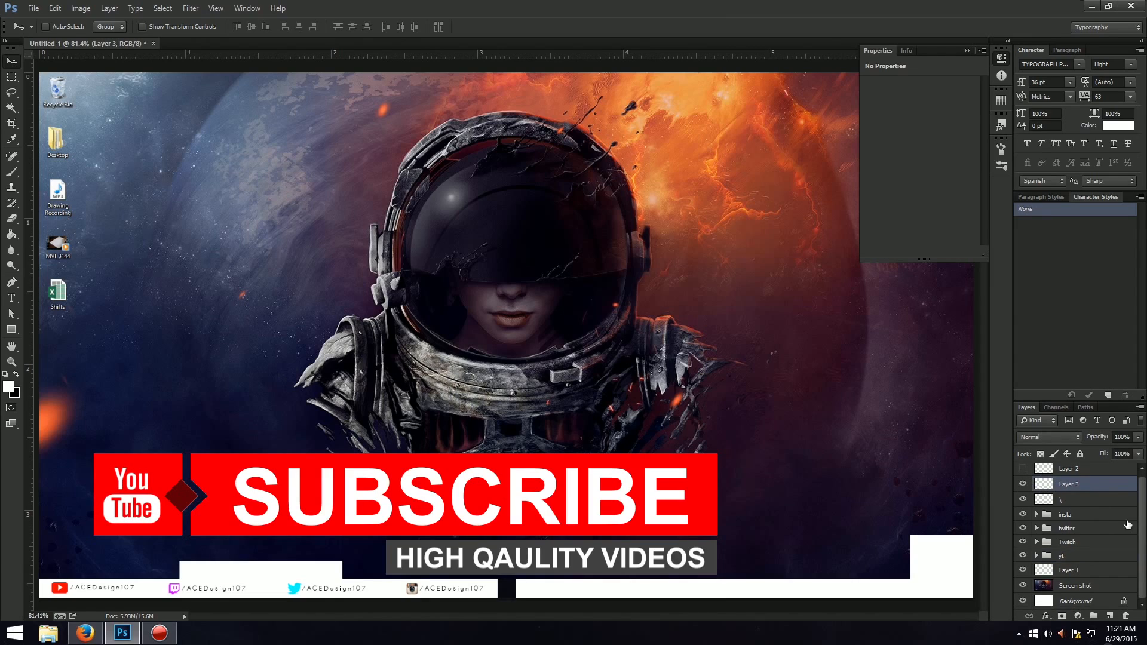
drag(1069, 485, 1087, 567)
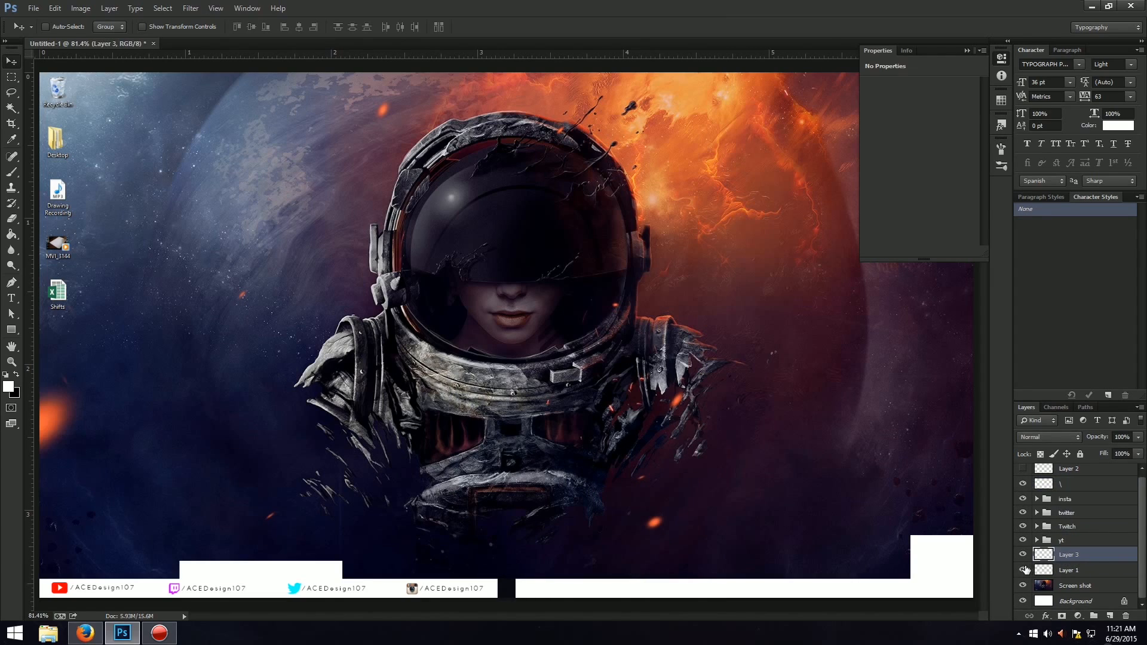
Rename Layer 1 as "White bar Bot".
double_click(1063, 569)
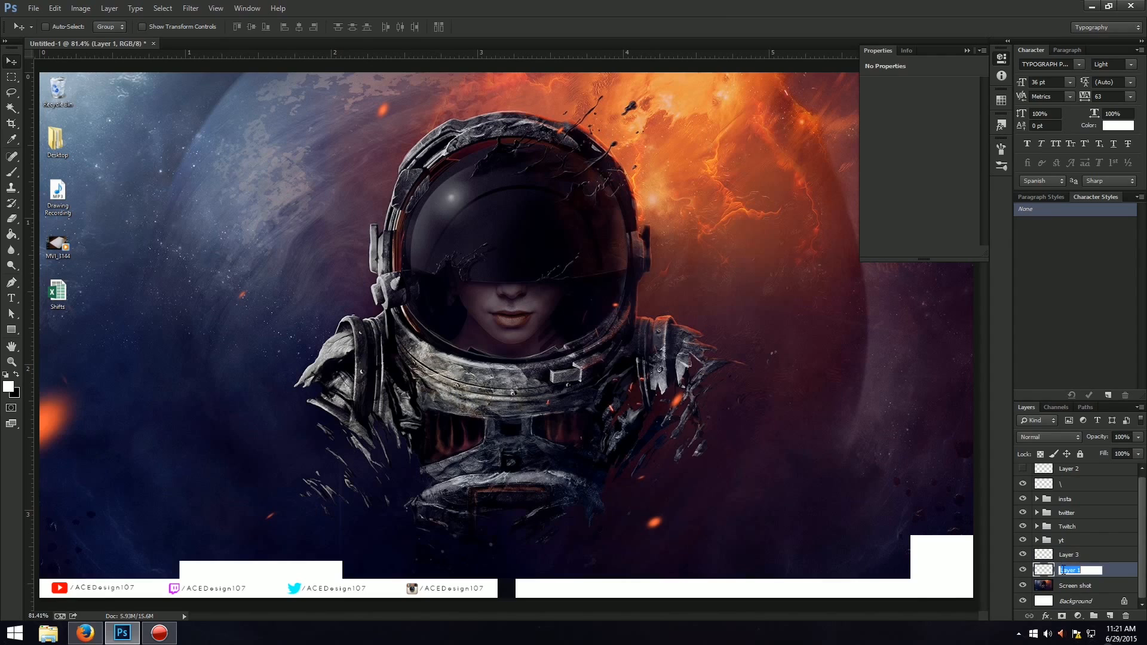
text(White bar Bot)
key(Return)
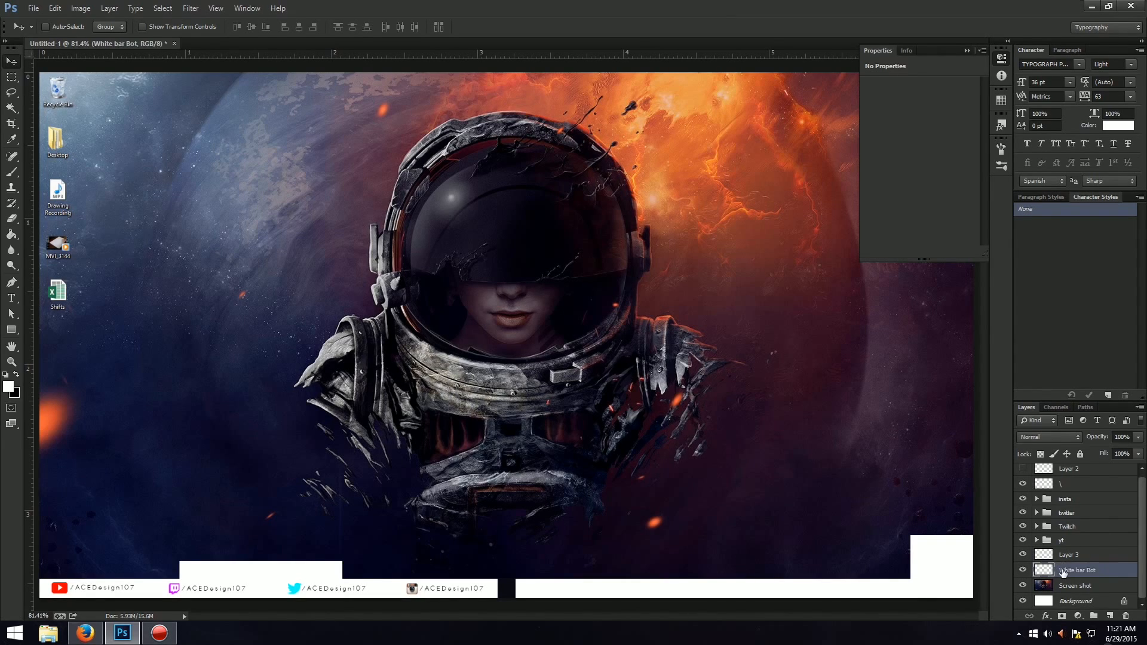
Rename Layer 3 as "Sqaure white".
double_click(1069, 554)
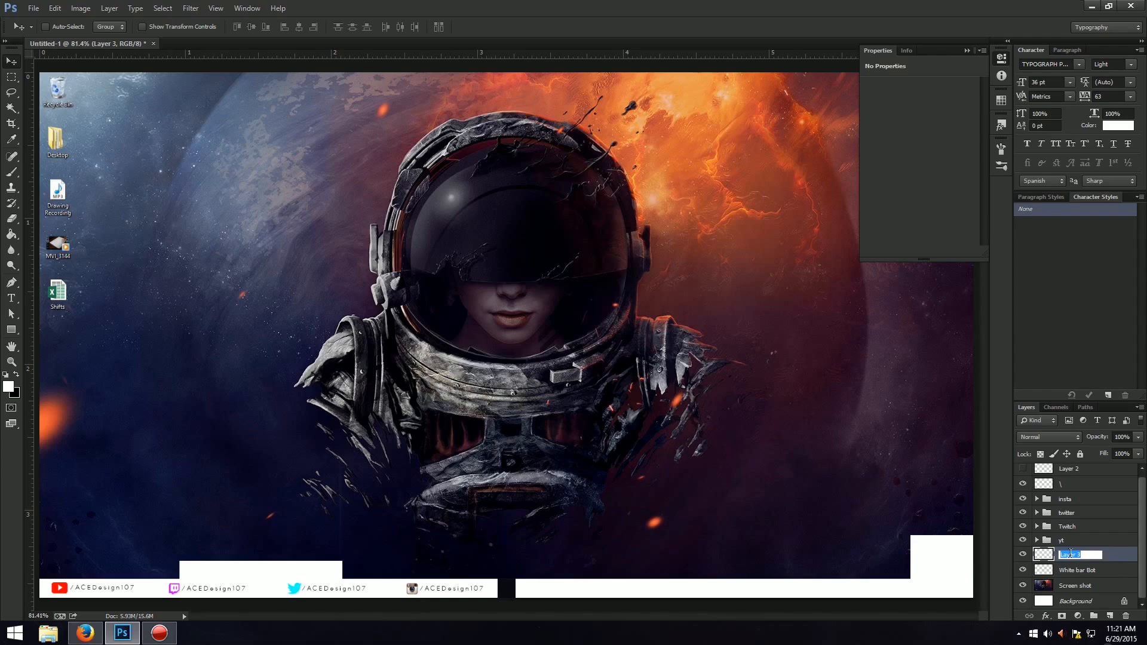
text(Sqaure white)
key(Return)
Group the insta, twitter, Twitch and yt folders as "Social links" and lock the new group completely.
click(1069, 503)
shift+click(1075, 540)
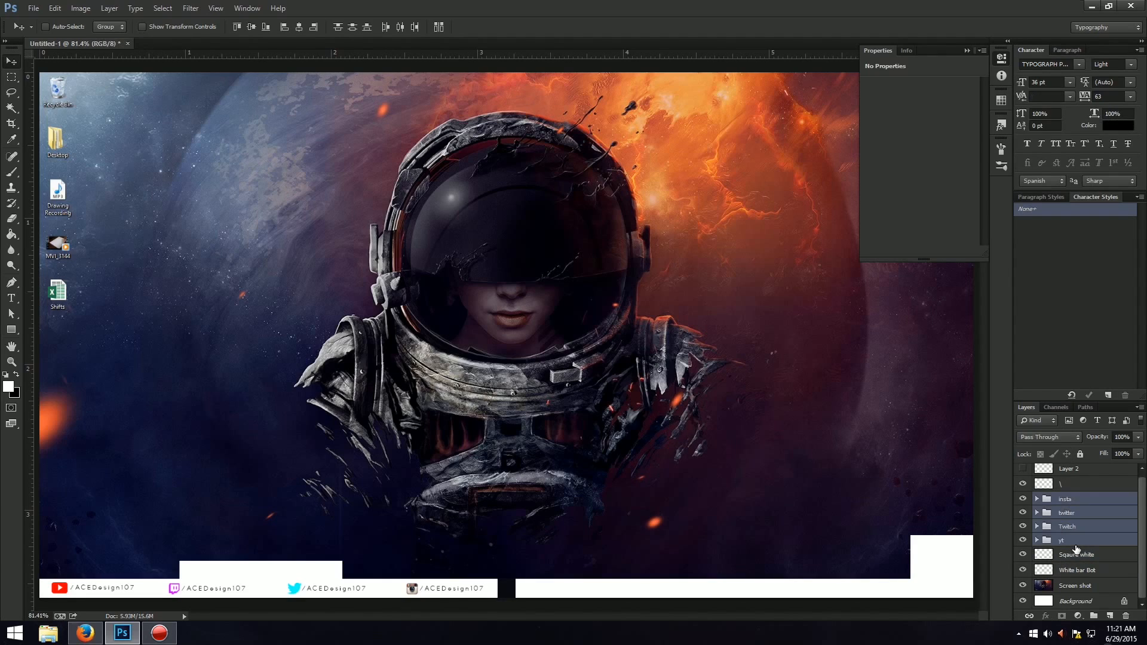
key(ctrl+g)
double_click(1065, 502)
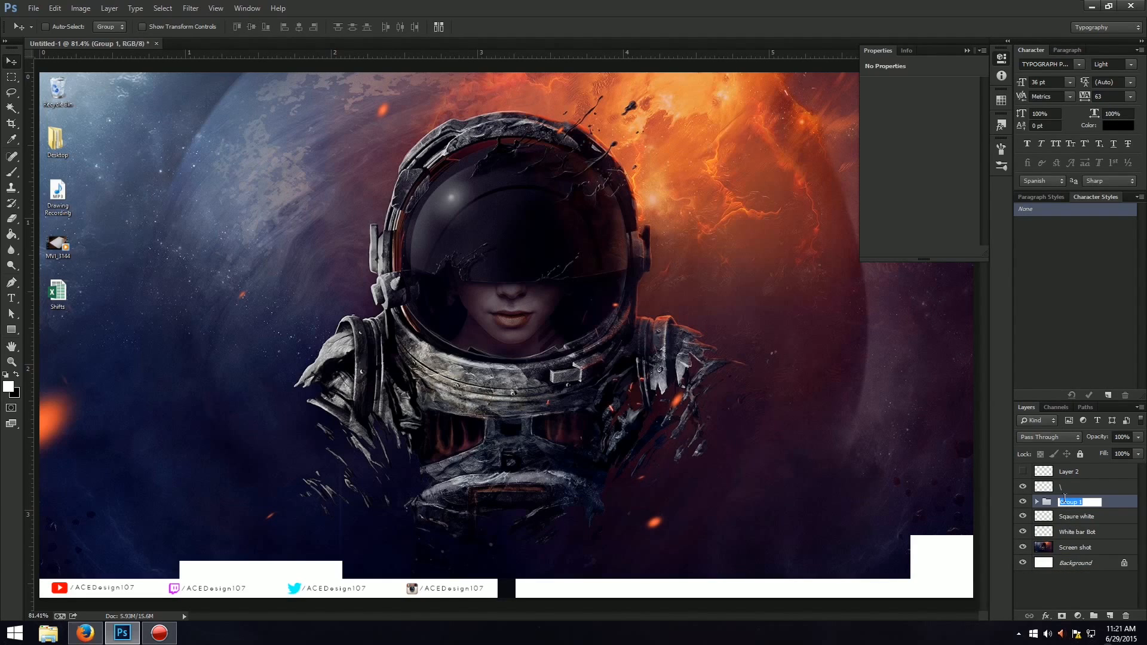
text(Social links)
key(Return)
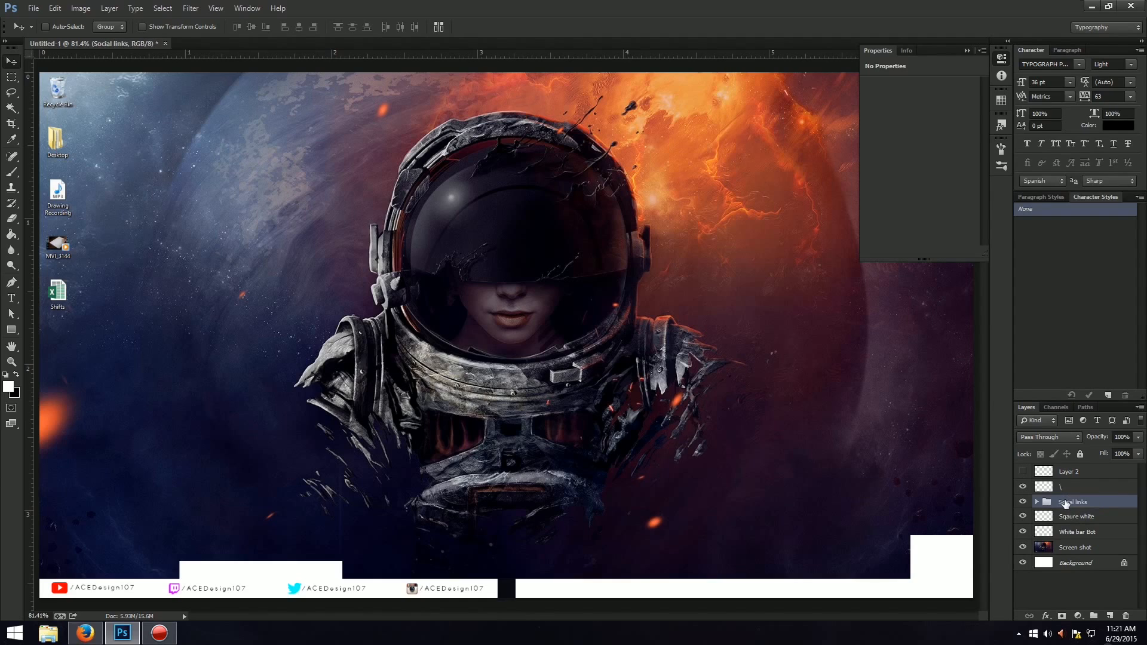
click(1079, 454)
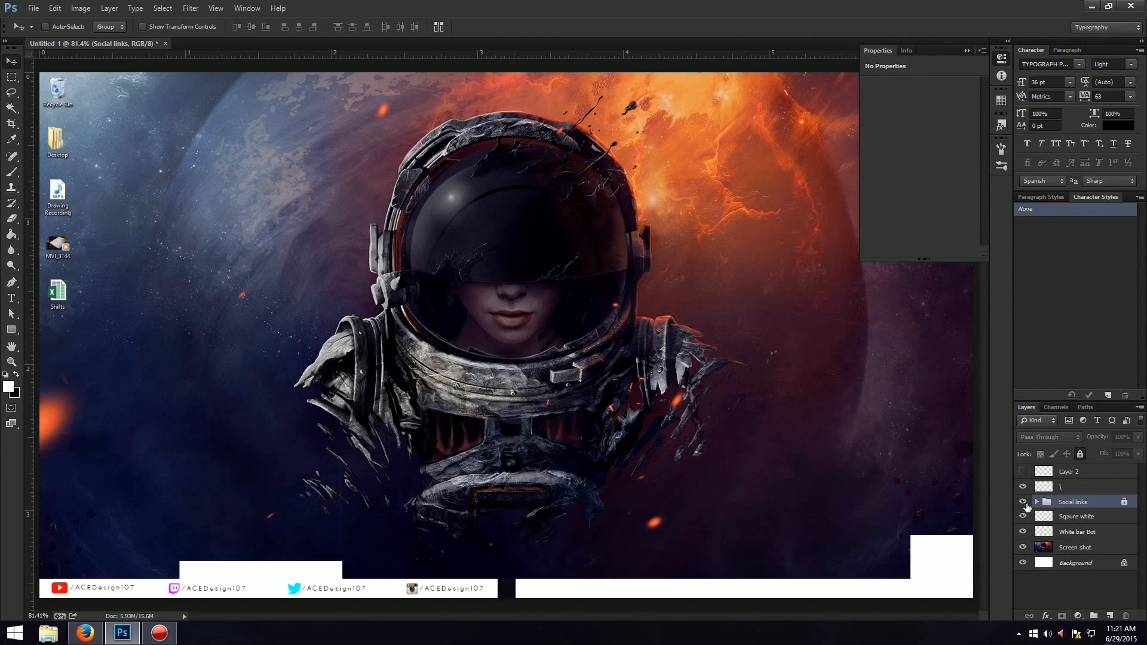
Check what the Social links group and the "\" layer contain, and rename the "\" layer as "Logo Box".
click(1022, 501)
click(1023, 503)
click(1023, 486)
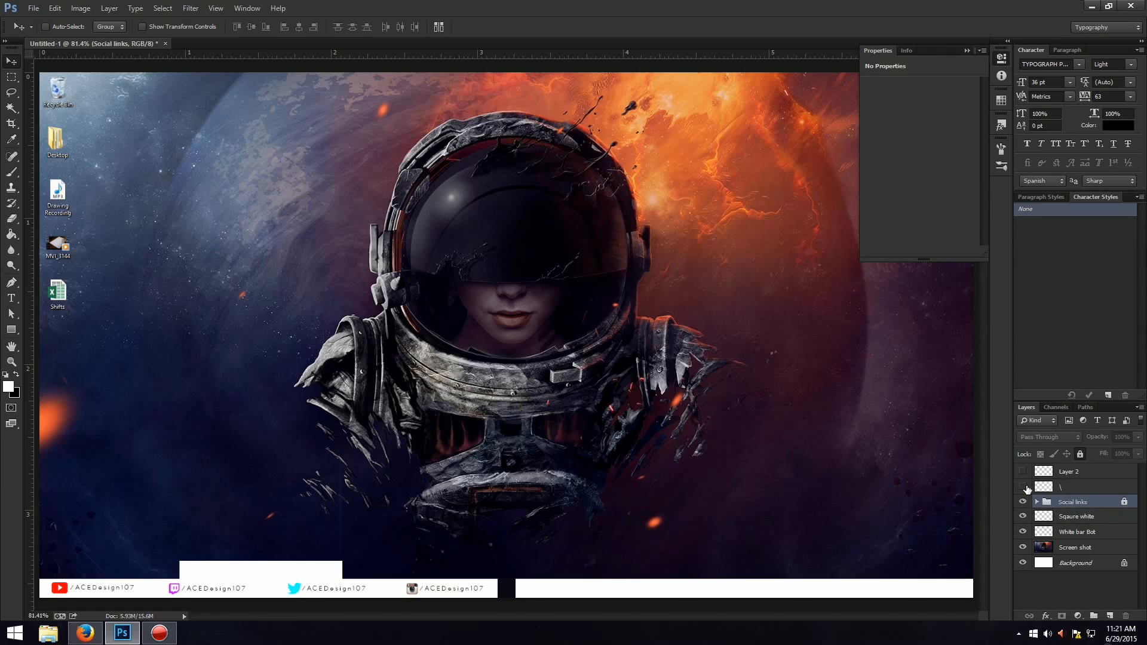
click(1023, 486)
double_click(1061, 487)
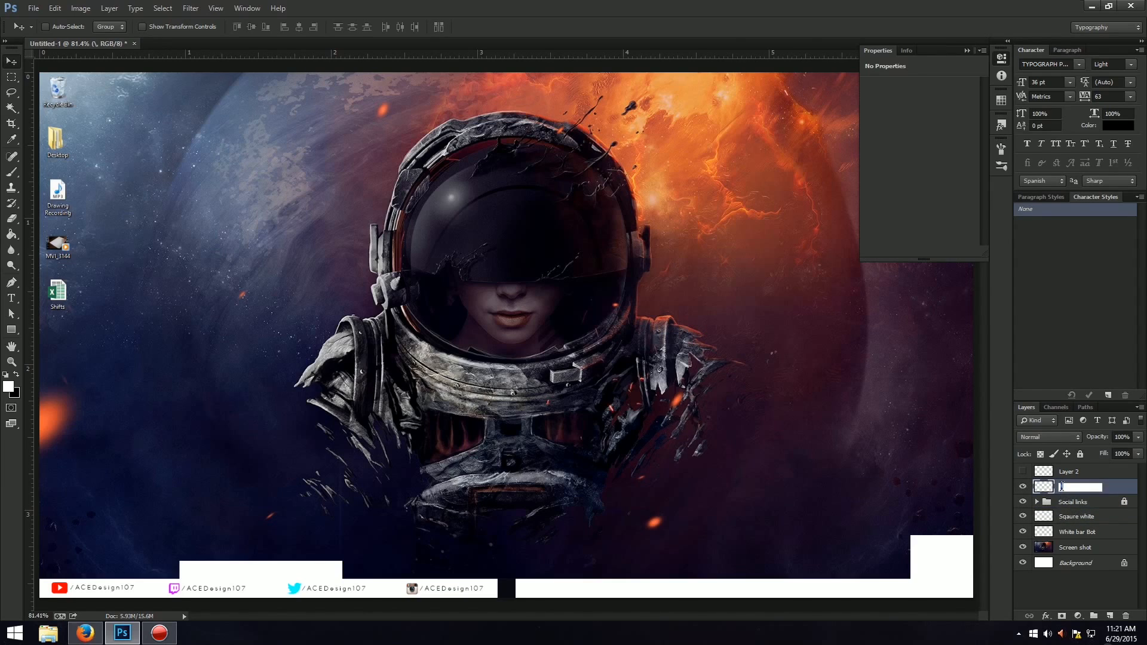
text(Logo Box)
key(Return)
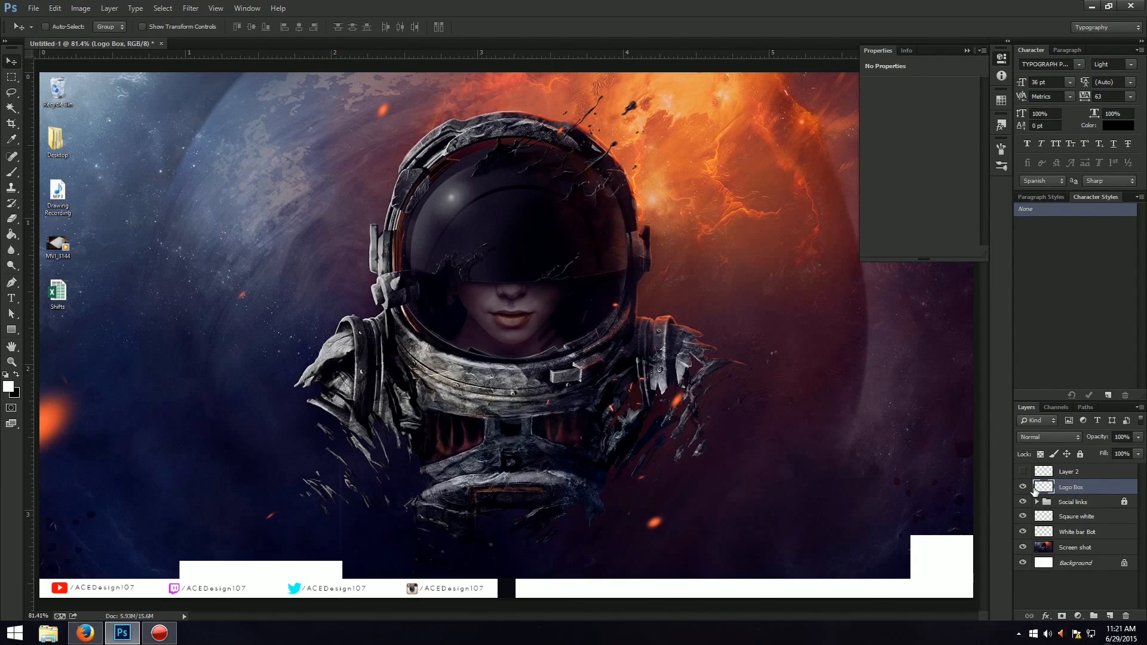
Move Logo Box directly above White bar Bot in the layer stack and merge it down into White bar Bot.
click(1022, 487)
click(1022, 487)
drag(1051, 489, 1079, 531)
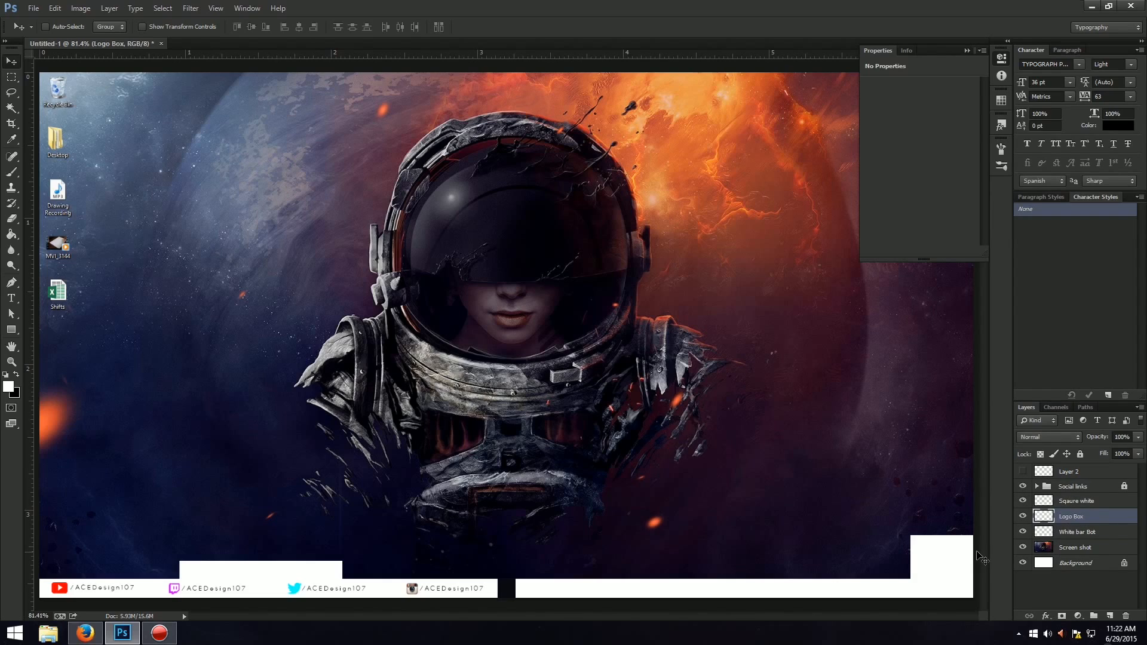
key(Delete)
click(1022, 516)
click(1022, 516)
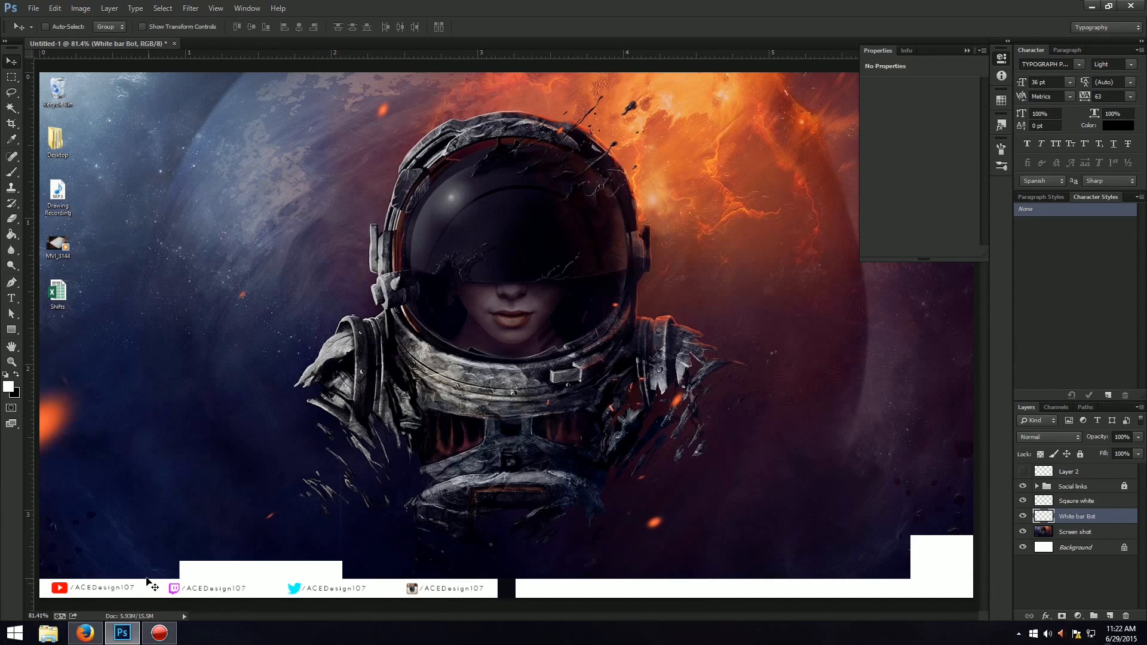
Draw a 4 px Line shape about 334 px wide along the base of the raised white block.
key(ctrl+plus)
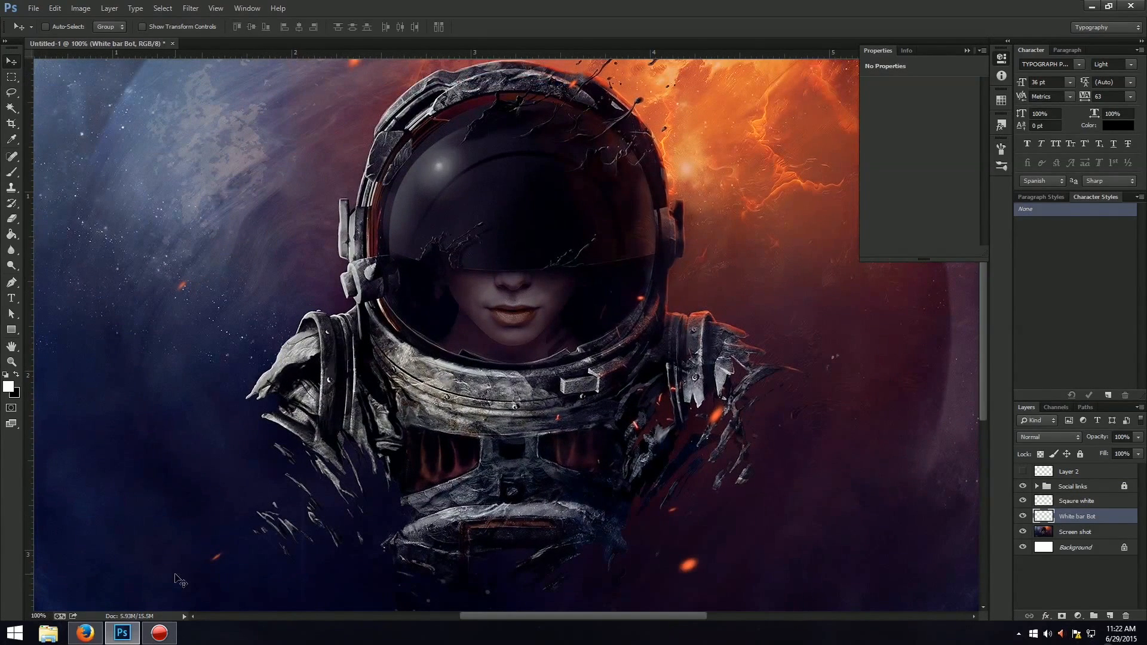
drag(570, 617, 487, 617)
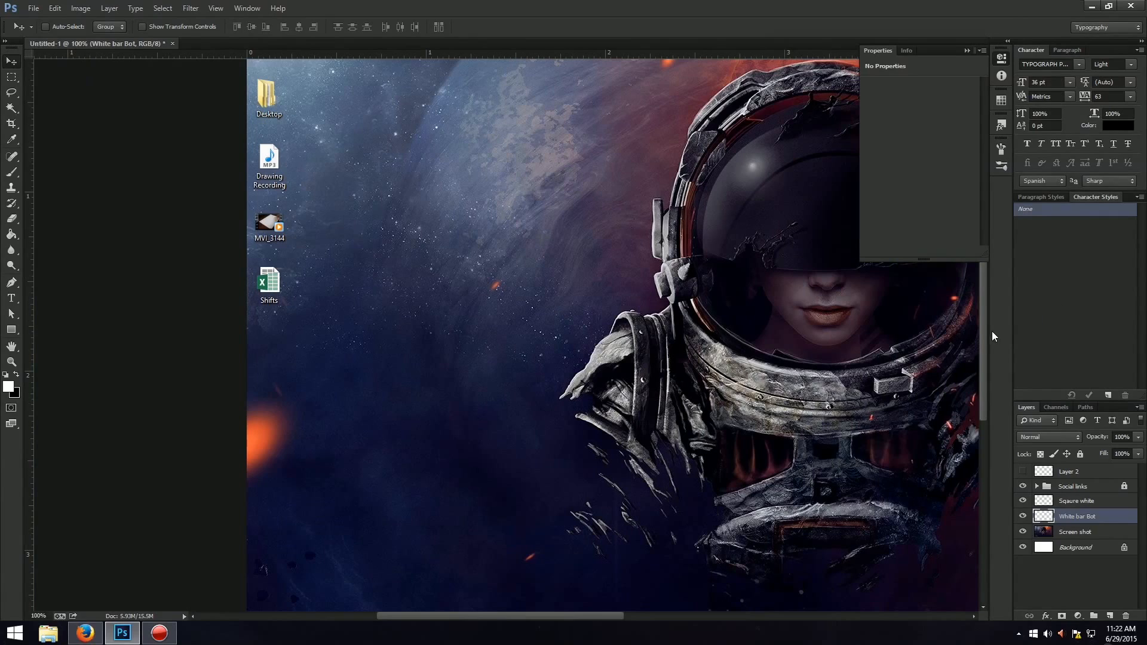
drag(983, 337, 981, 413)
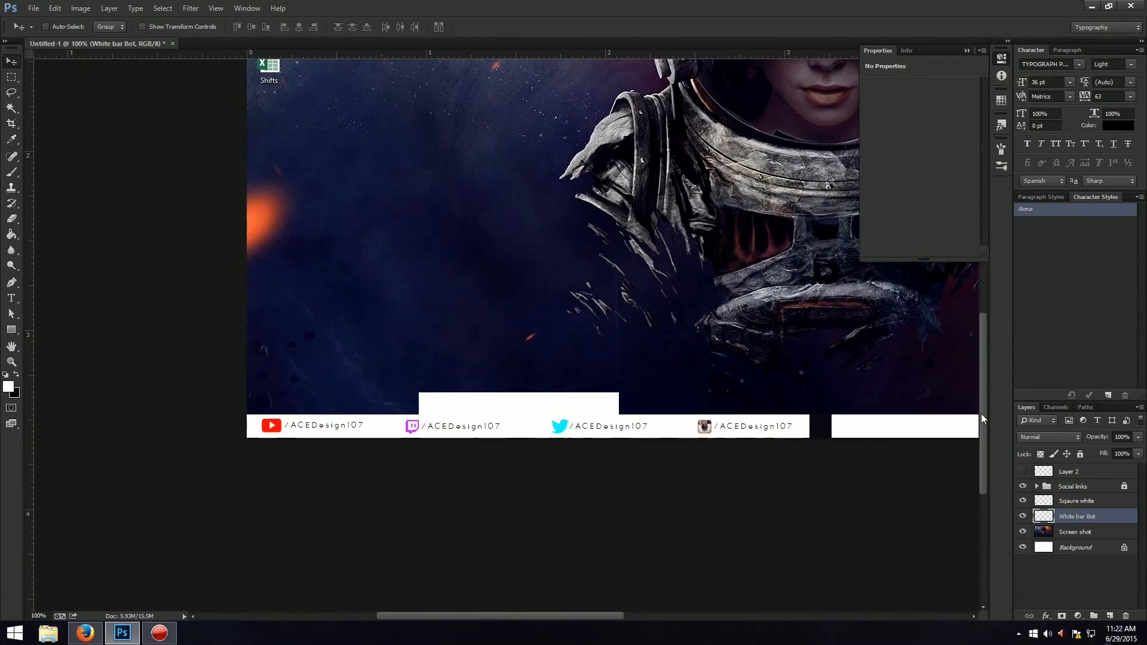
right_click(12, 330)
click(54, 376)
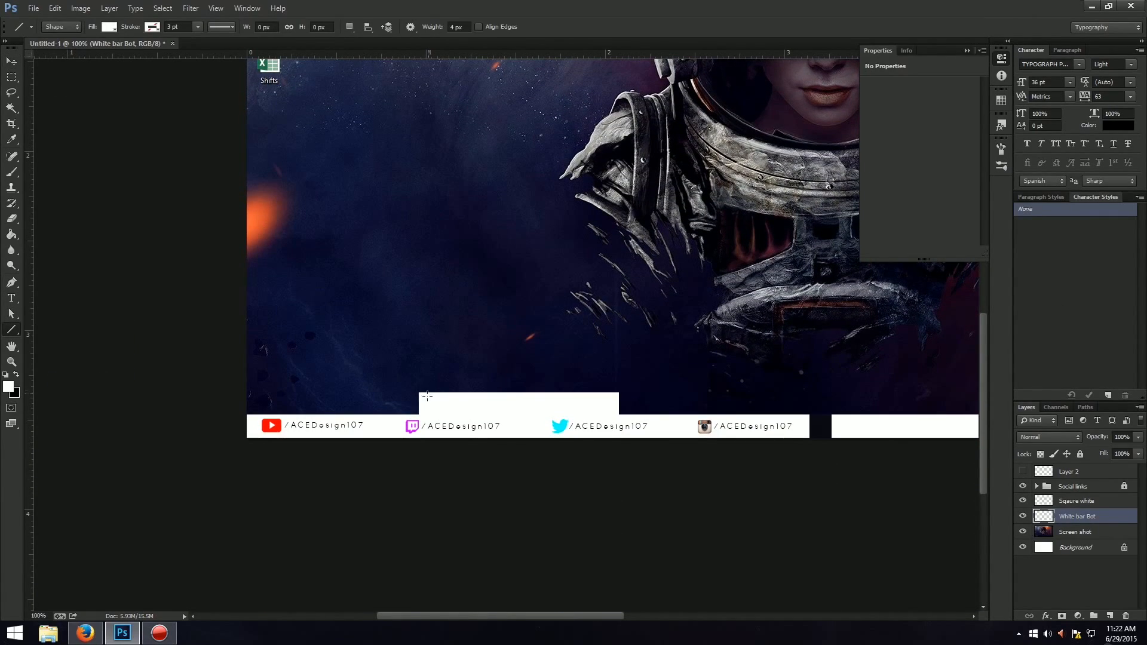
drag(419, 412, 619, 414)
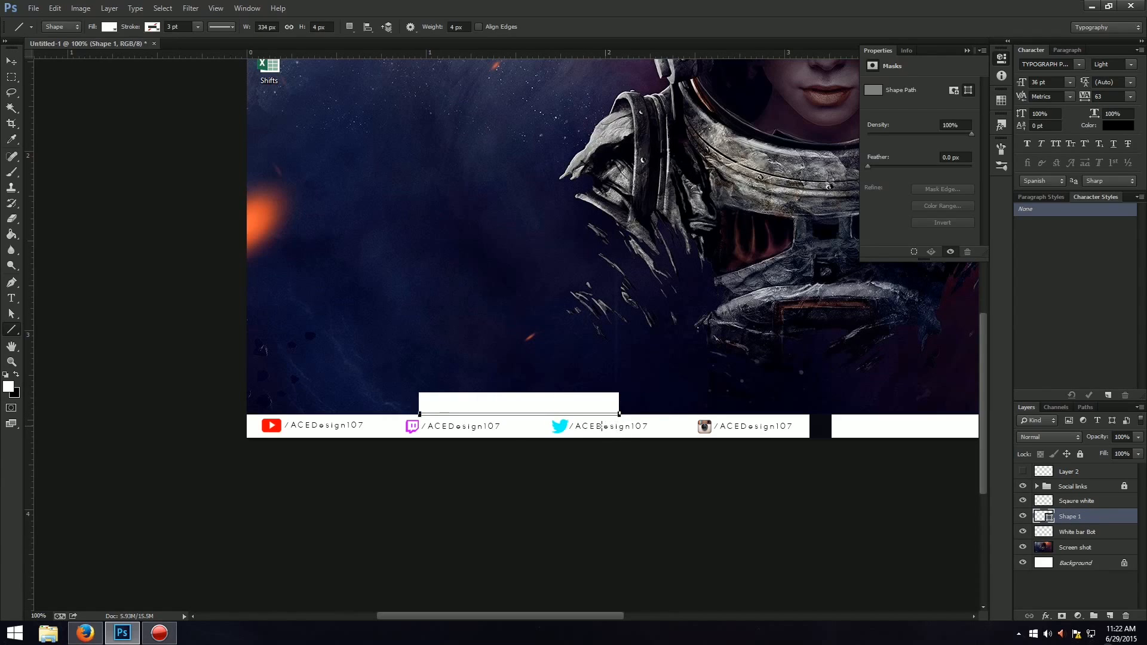
Try a black fill on the line shape and undo it.
click(110, 28)
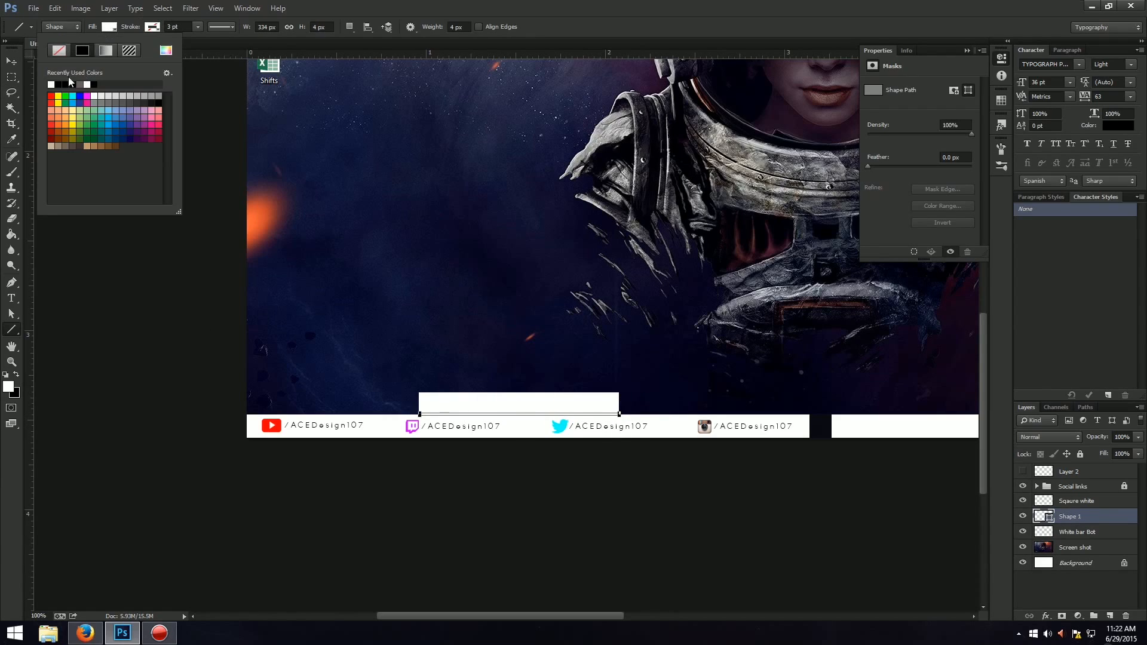
click(60, 85)
click(572, 4)
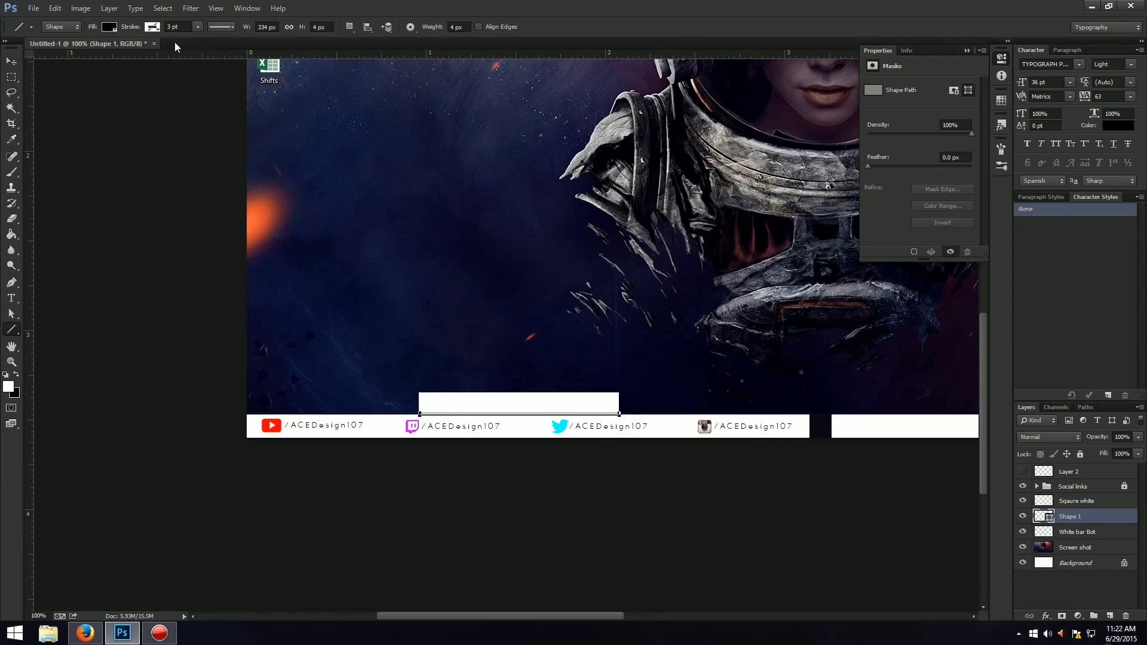
key(ctrl+z)
Give the line shape a black dashed stroke and a black fill.
click(148, 29)
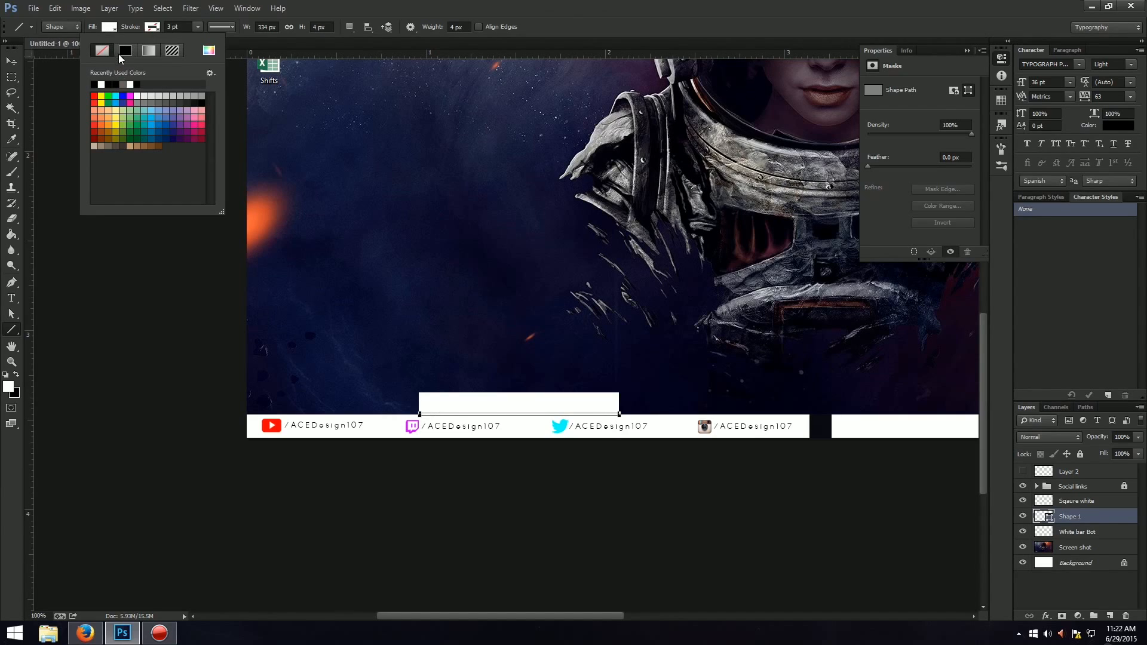
click(100, 84)
click(232, 28)
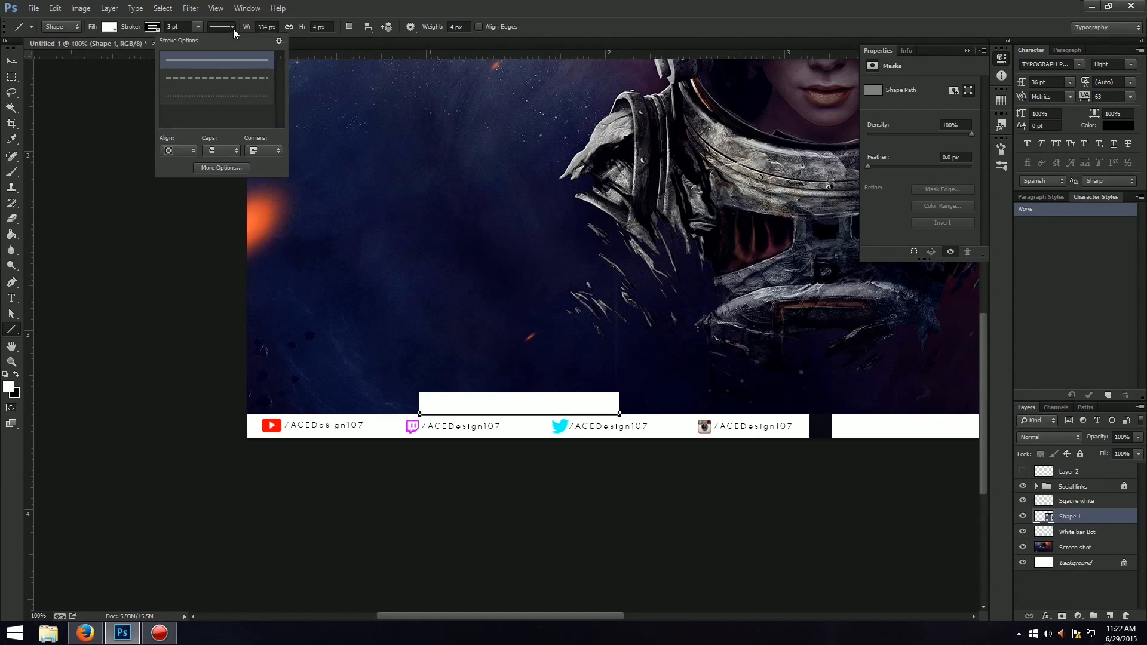
click(206, 79)
click(109, 27)
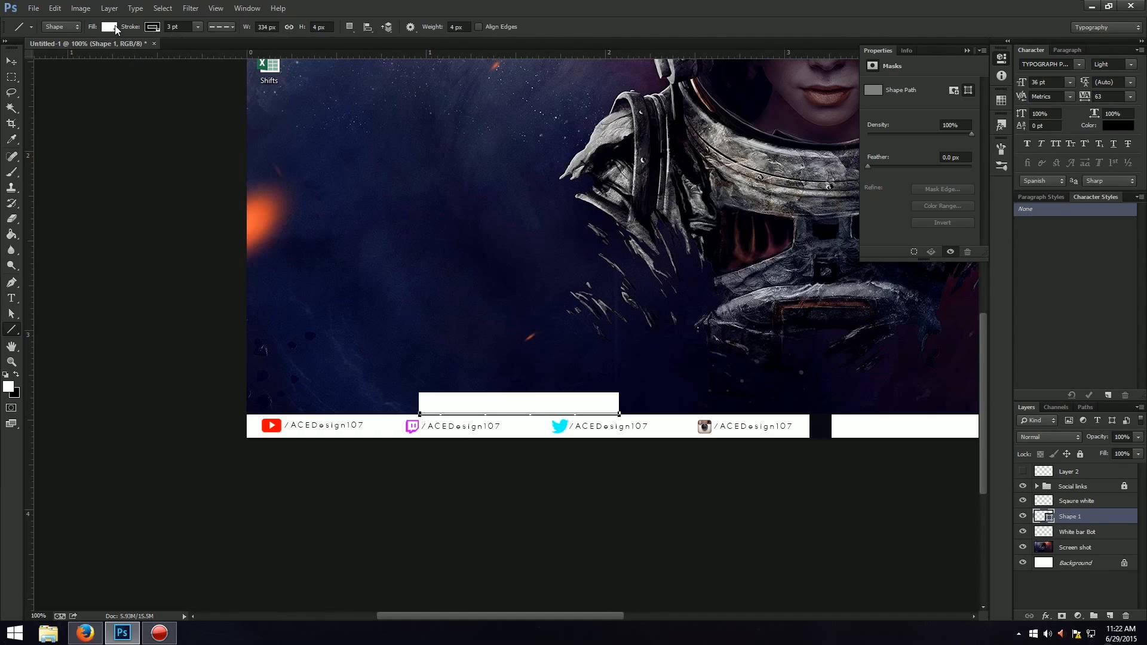
click(110, 27)
click(52, 85)
click(480, 5)
Transform the line shape so its ends meet both edges of the raised white block, and nudge it up 1 px.
click(12, 62)
key(ctrl+t)
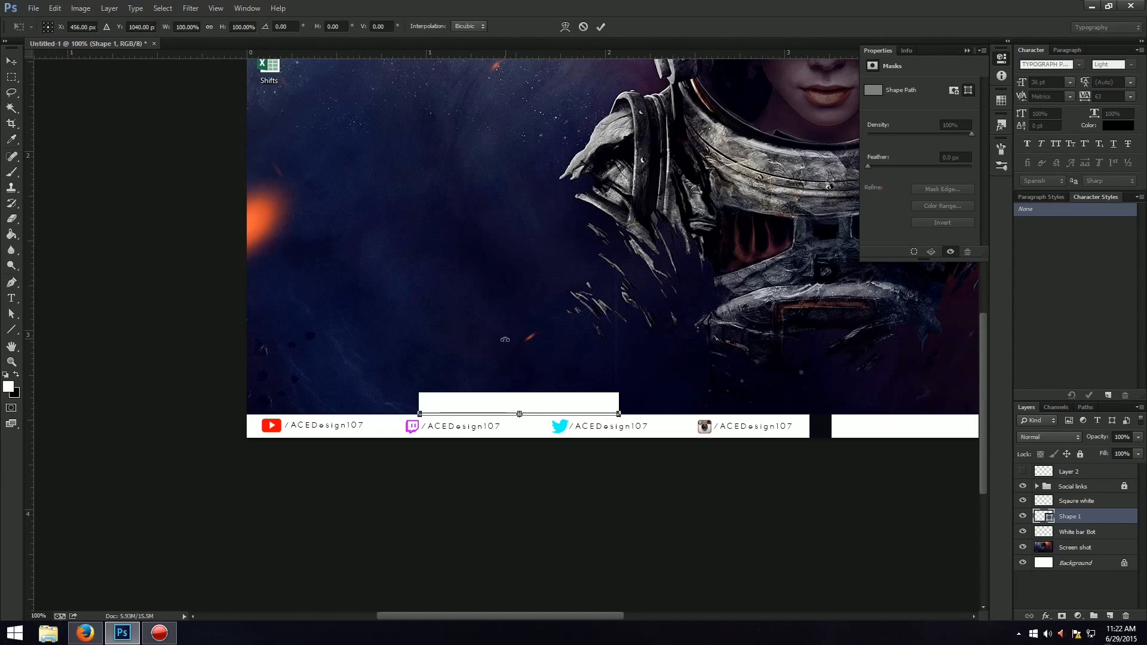
scroll(504, 339, up, 2)
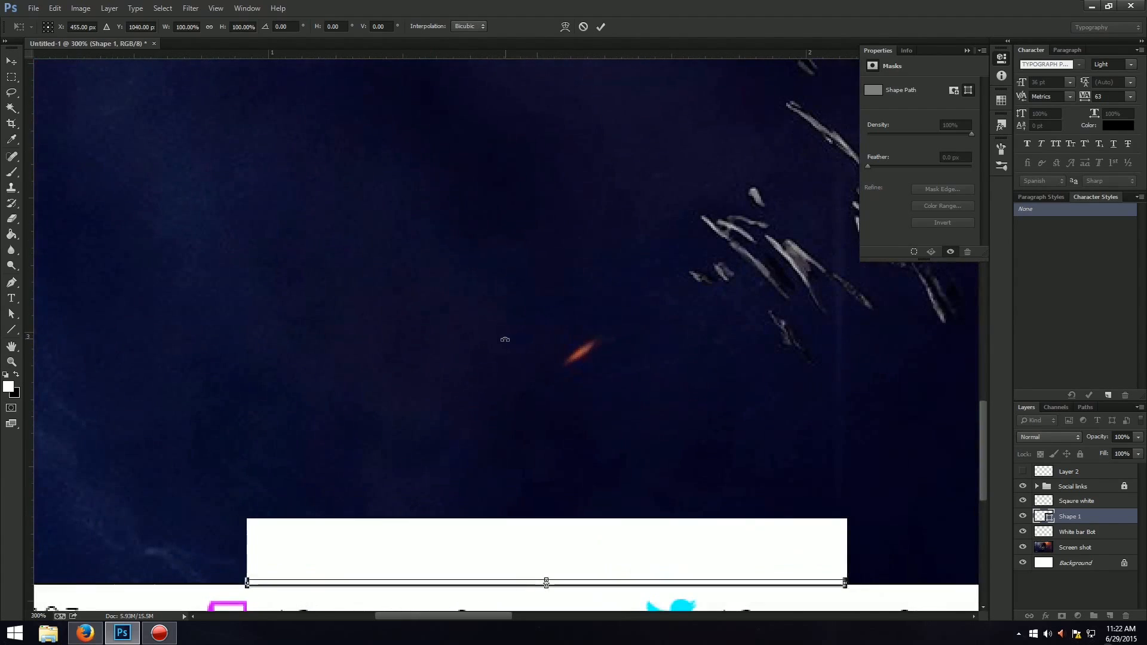
scroll(657, 525, down, 2)
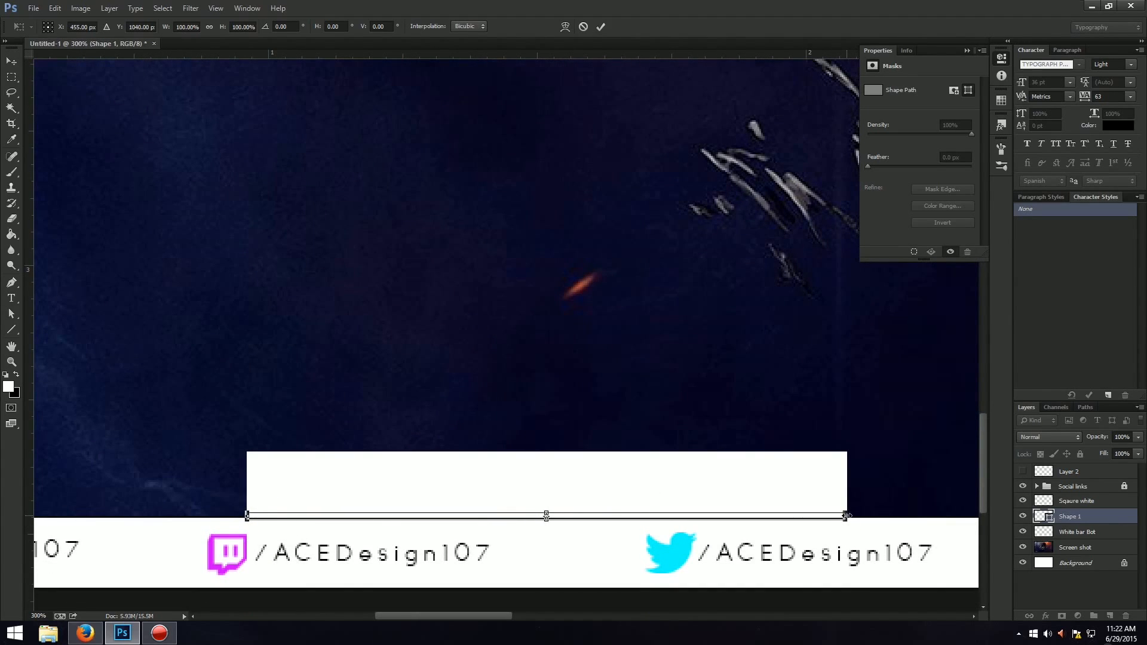
drag(846, 516, 847, 515)
drag(245, 515, 241, 516)
key(Return)
key(Up)
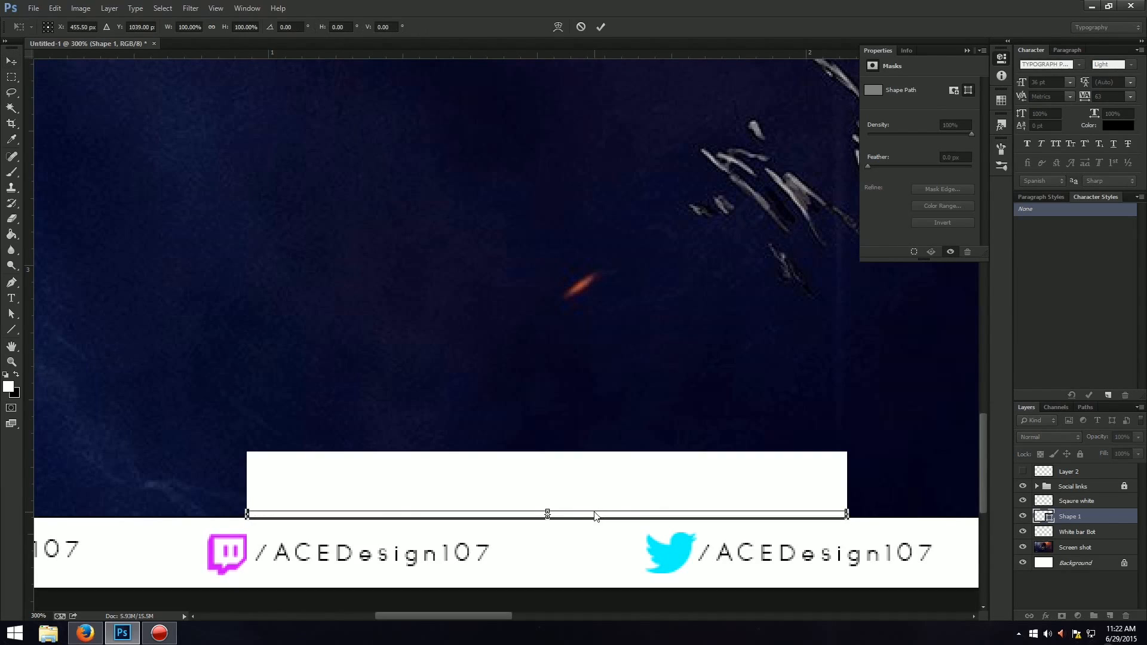
key(Return)
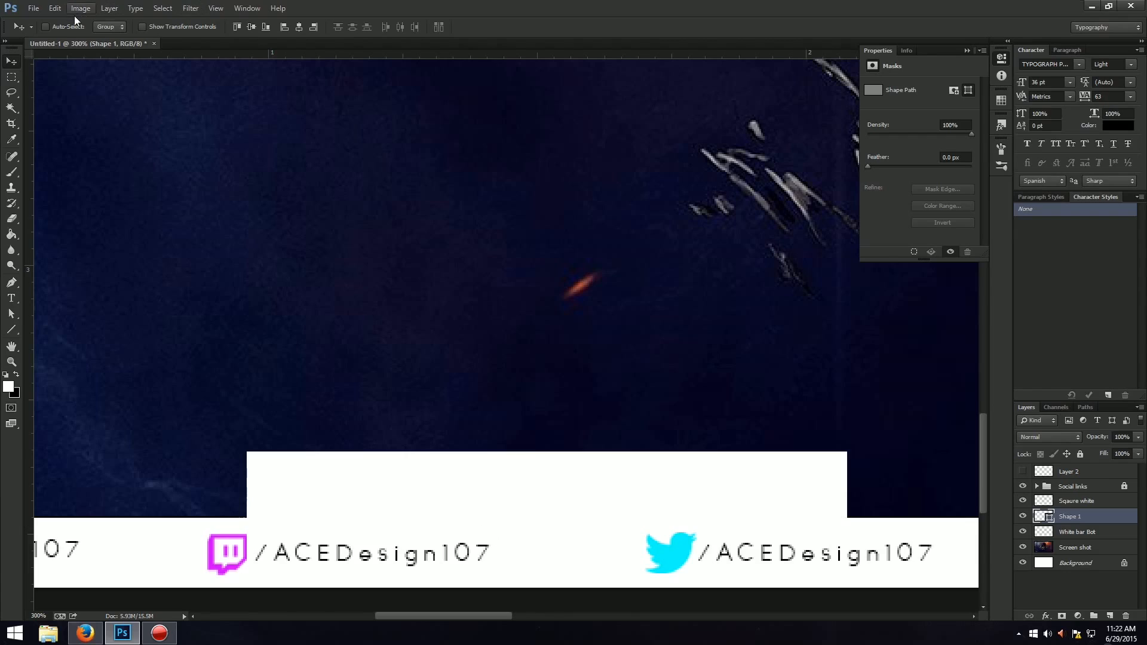
key(ctrl+t)
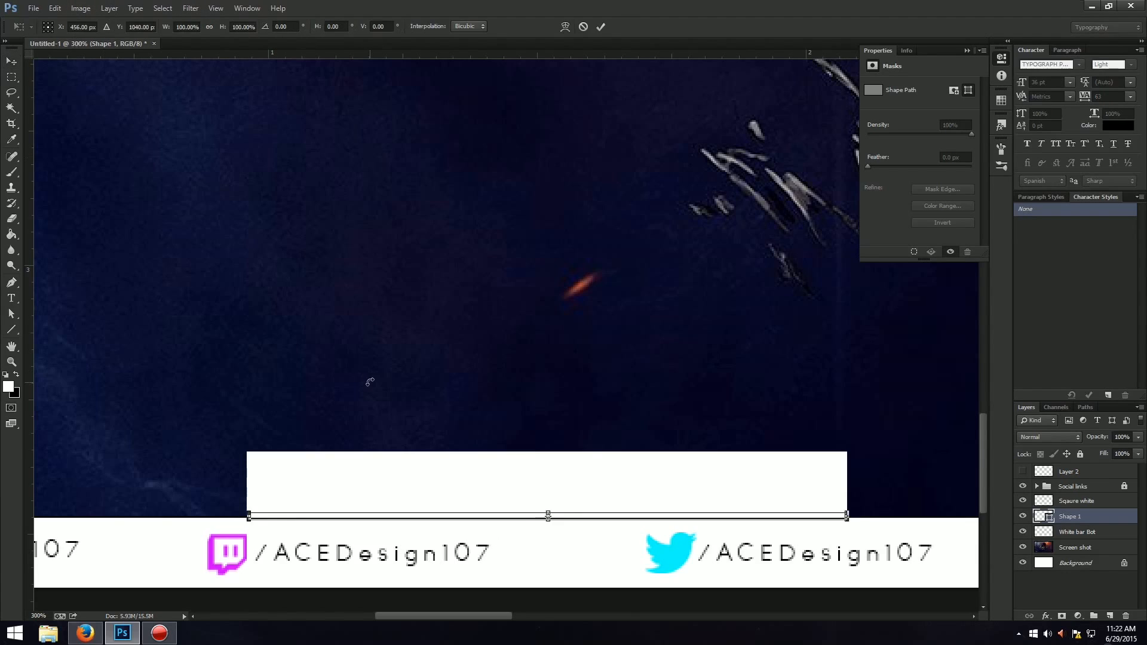
key(Return)
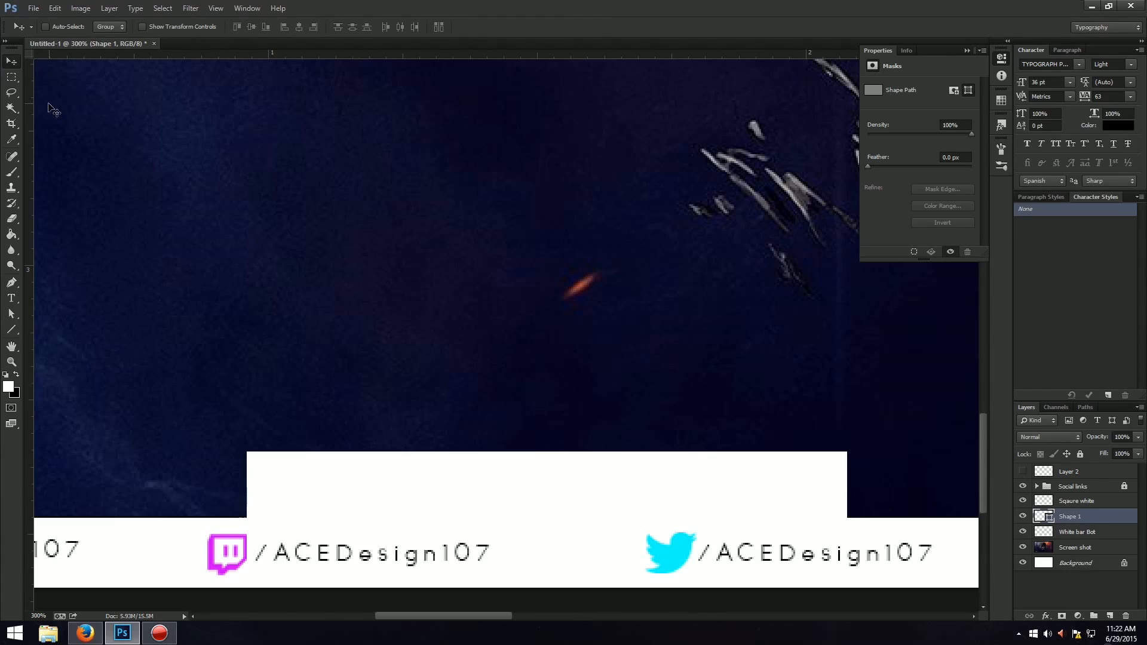
key(u)
key(v)
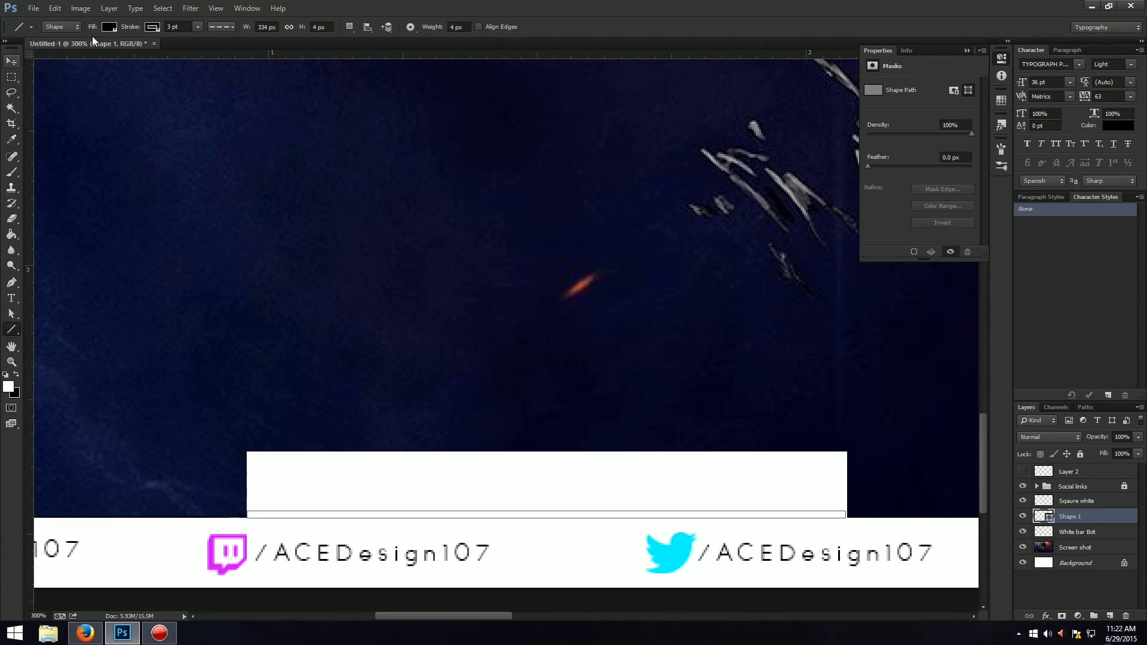
click(11, 60)
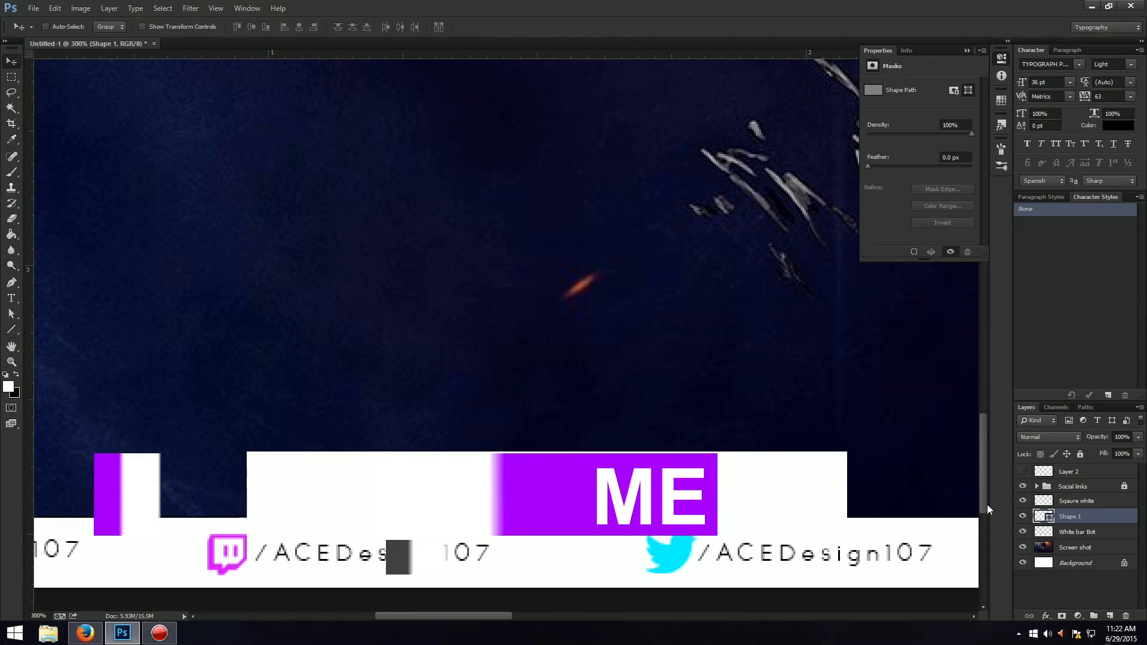
Move the line's layer above Sqaure white and extend the line's left end to the raised block's edge.
drag(1097, 521, 1072, 494)
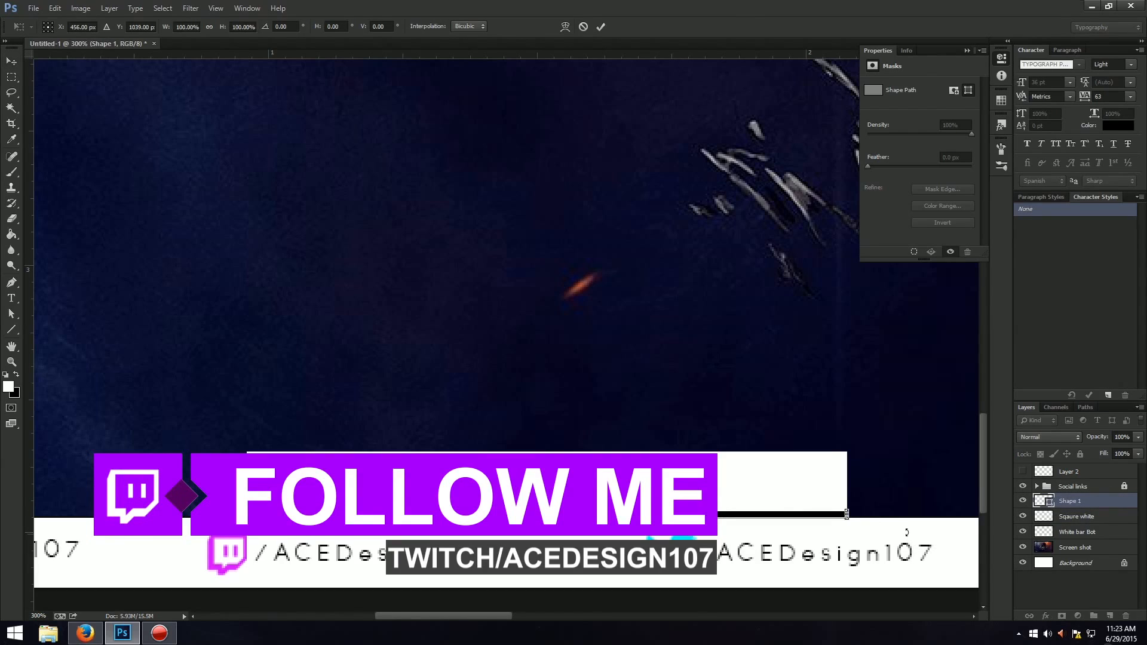
key(ctrl+t)
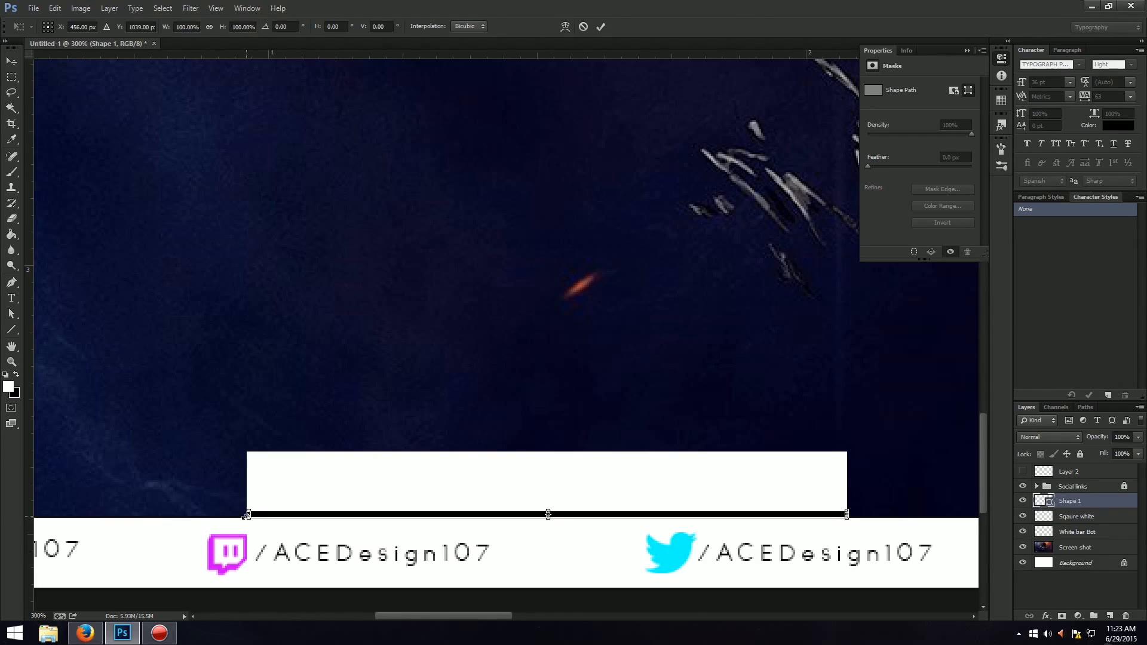
drag(248, 516, 246, 516)
key(Return)
key(Return)
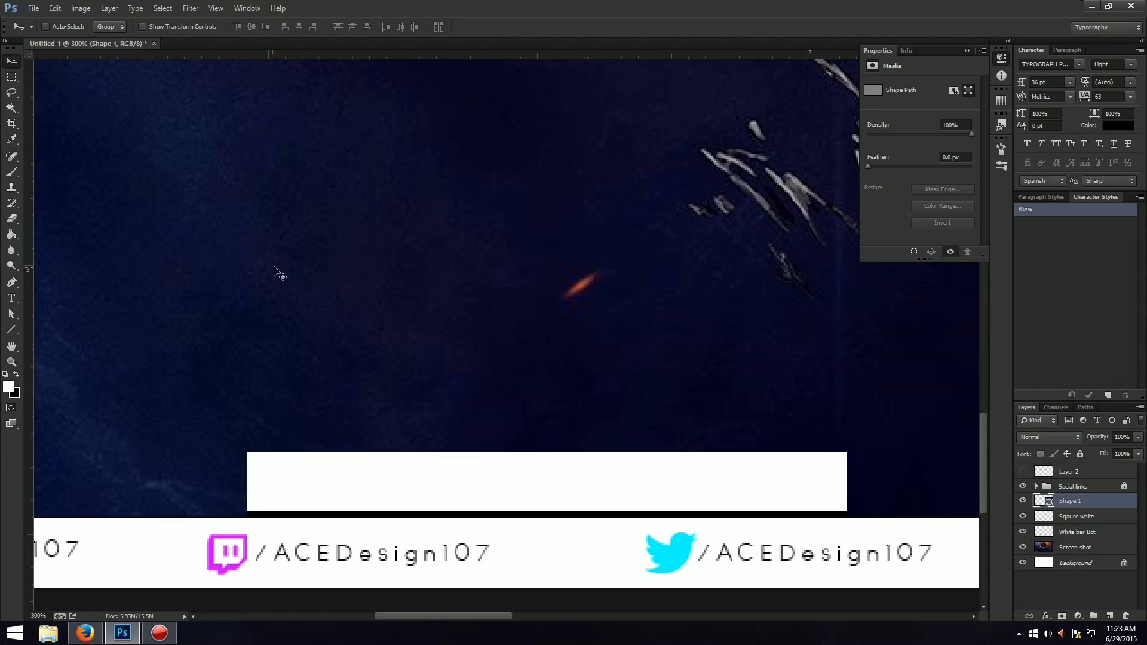
Set the line shape's stroke width to 1 pt.
key(u)
click(196, 29)
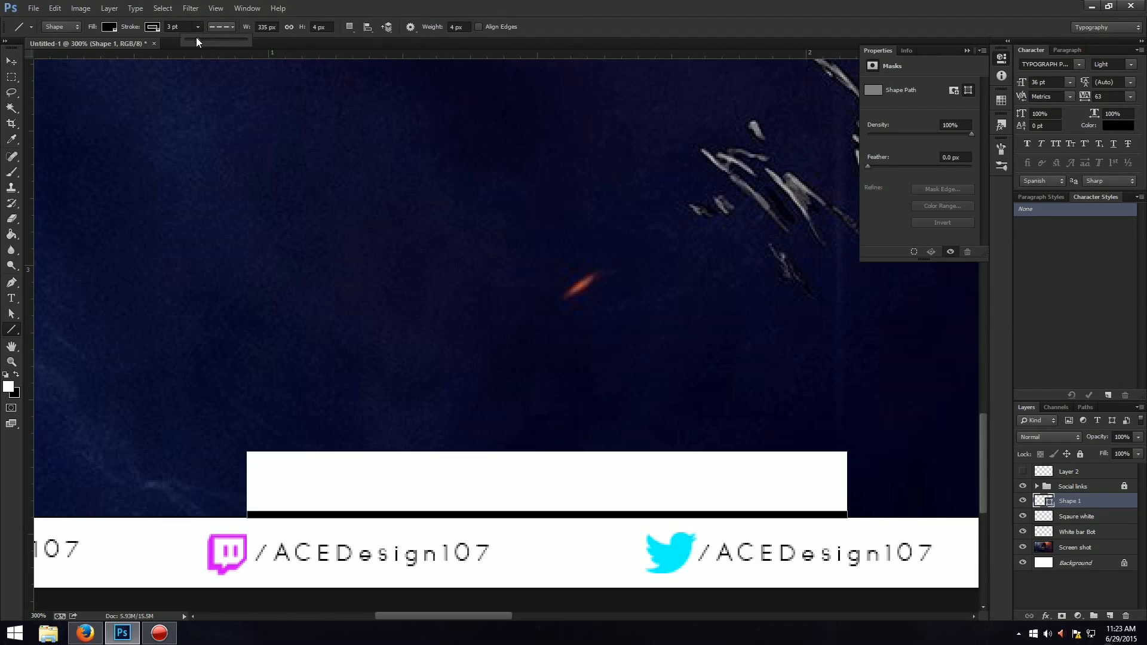
drag(189, 39, 190, 39)
text(1)
key(Return)
Remove both the fill and the stroke colour from the line shape.
click(108, 28)
click(58, 49)
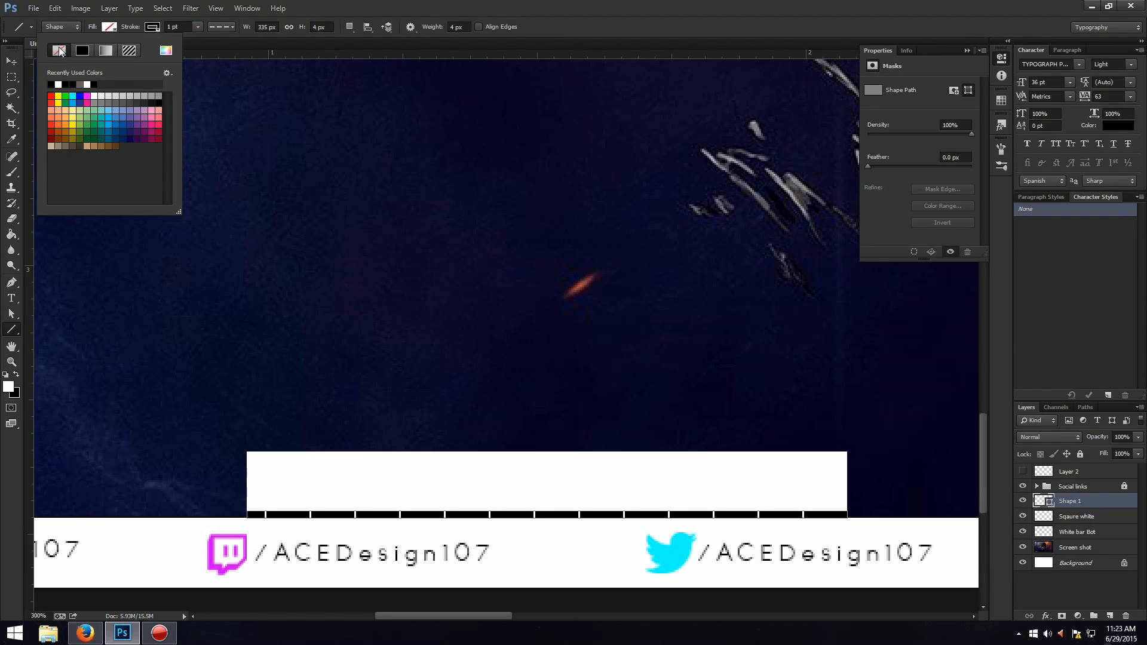
click(151, 28)
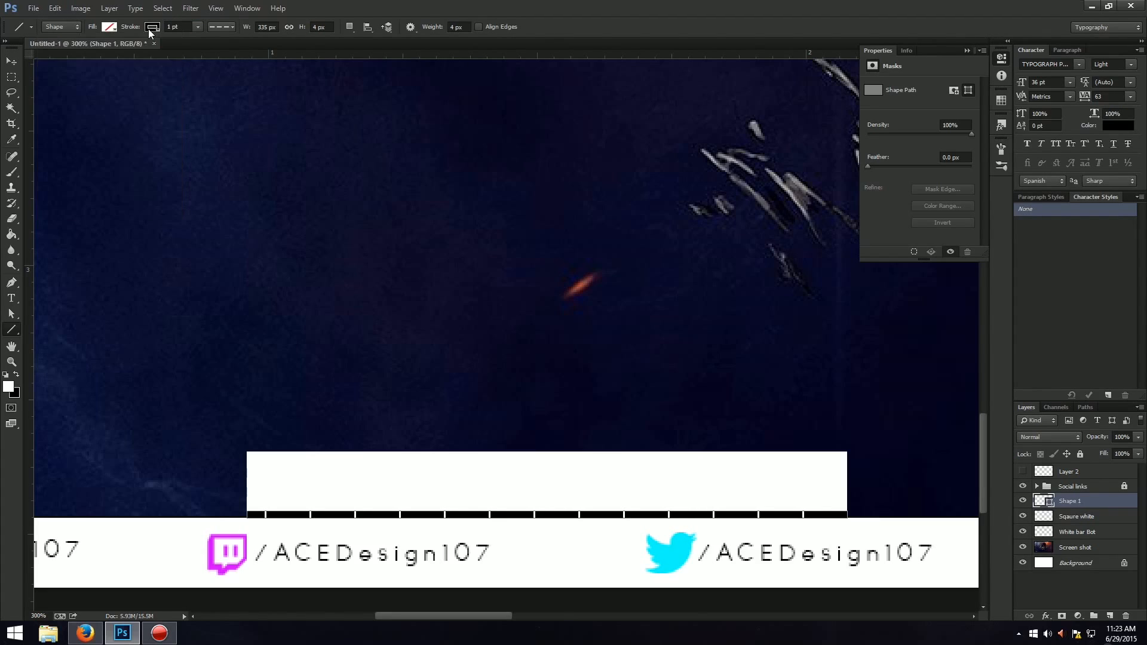
click(151, 28)
click(101, 52)
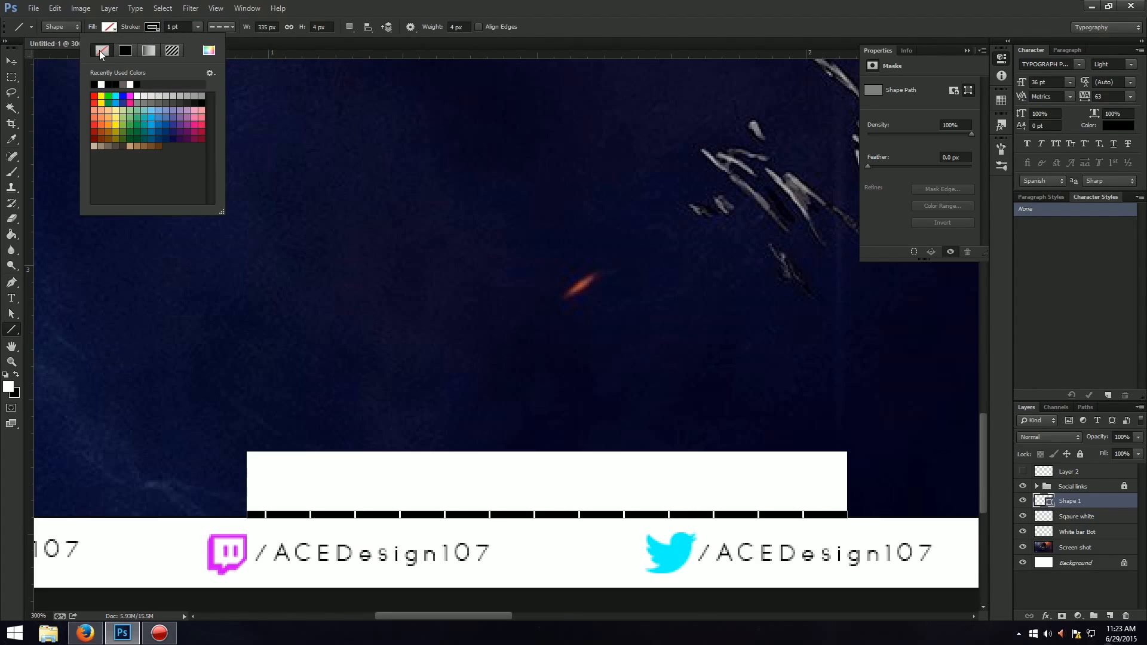
Delete the dividing line's shape layer from the layout.
click(752, 6)
key(Delete)
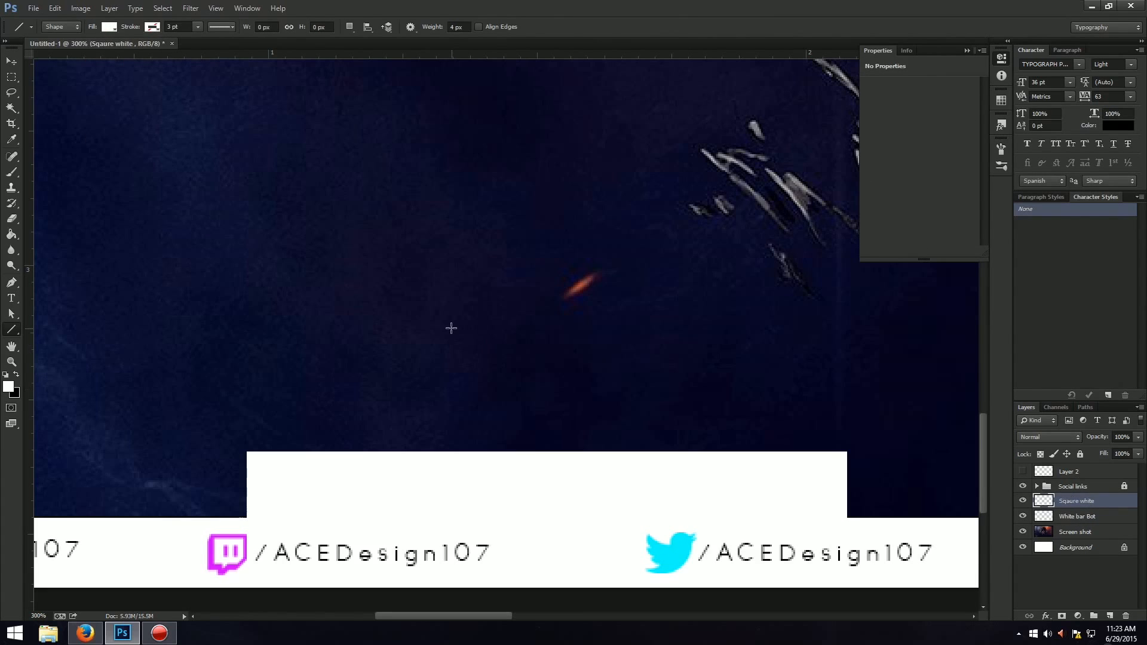
key(ctrl+0)
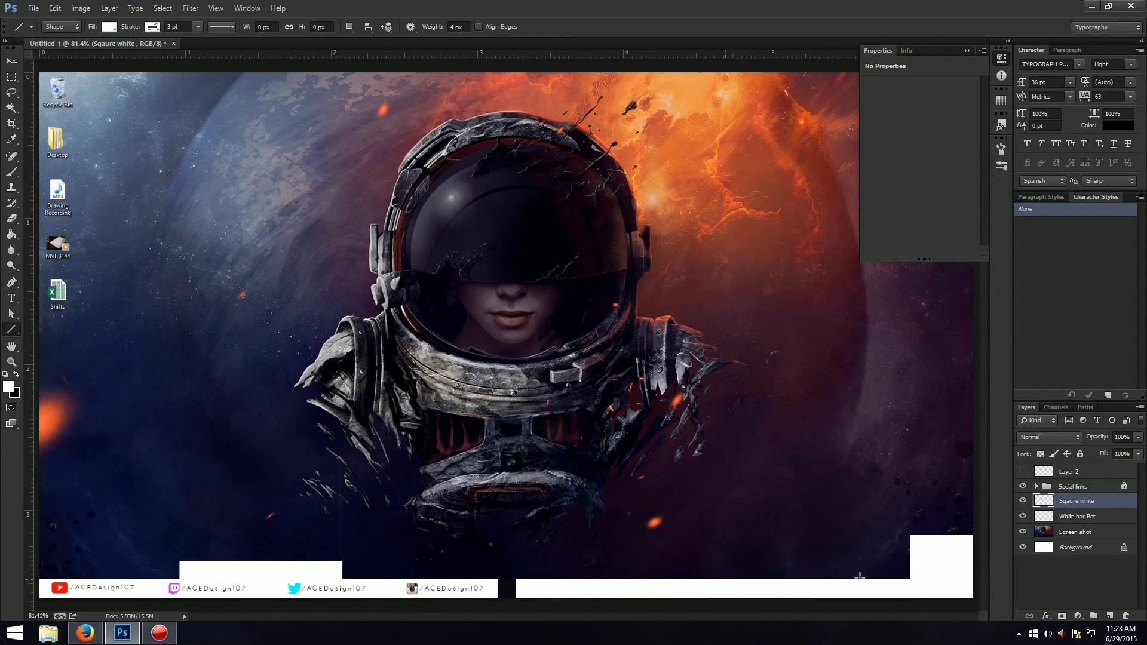
click(1022, 502)
click(1022, 501)
click(791, 29)
Create a new layer directly above Sqaure white and name it Outlines.
key(ctrl+plus)
drag(504, 617, 394, 616)
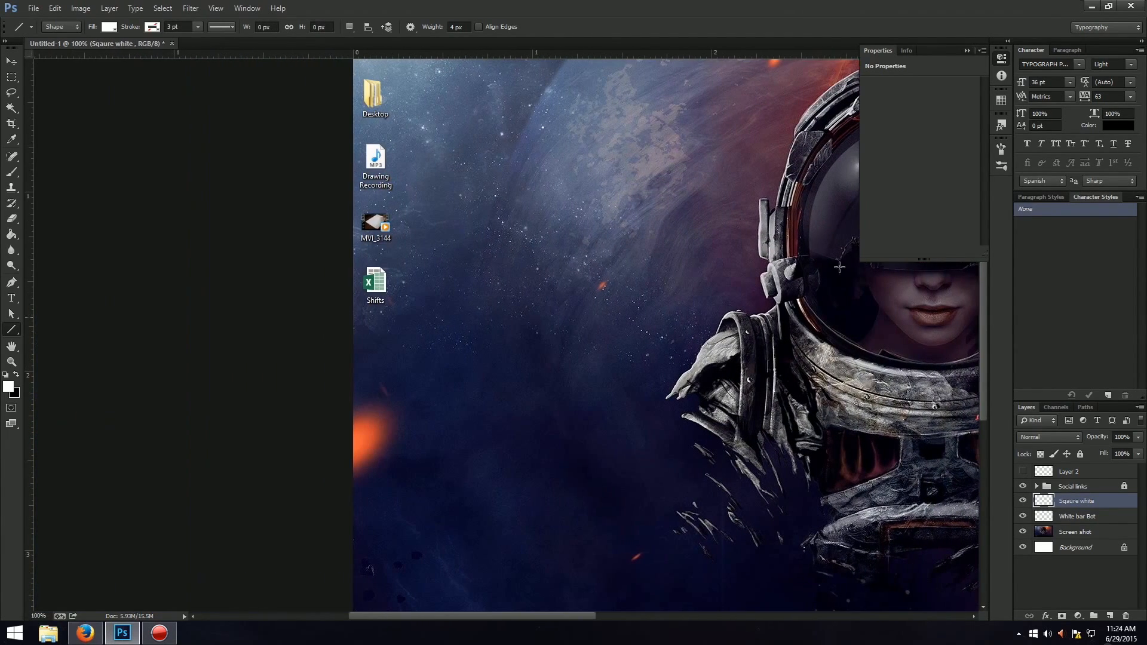
drag(983, 290, 981, 380)
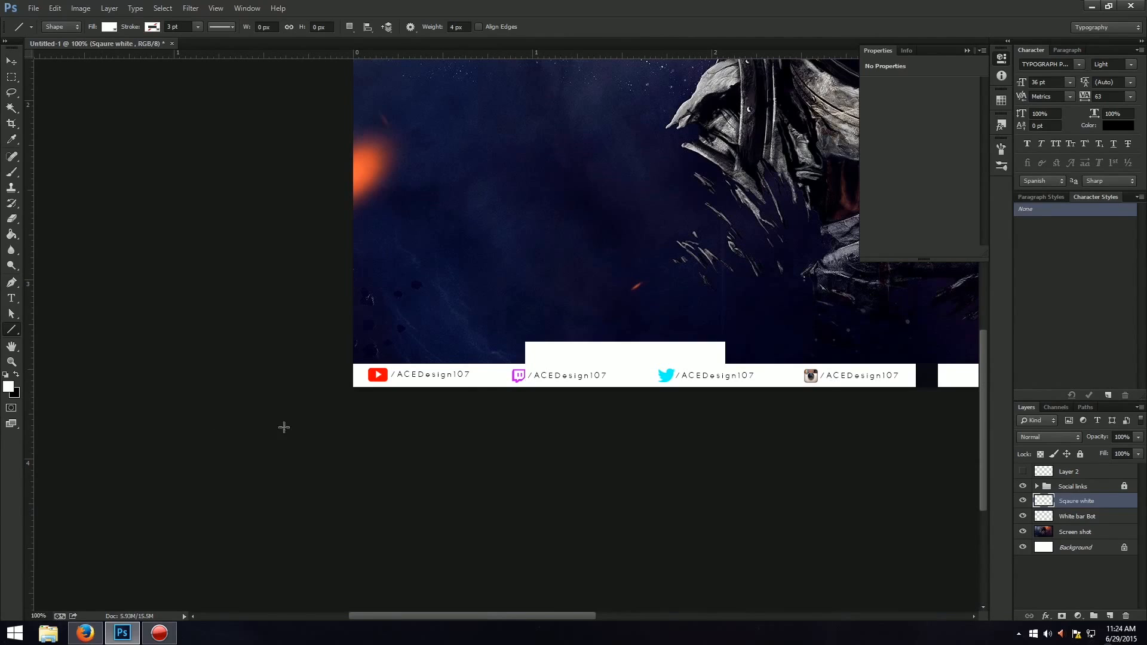
key(ctrl+plus)
key(ctrl+plus)
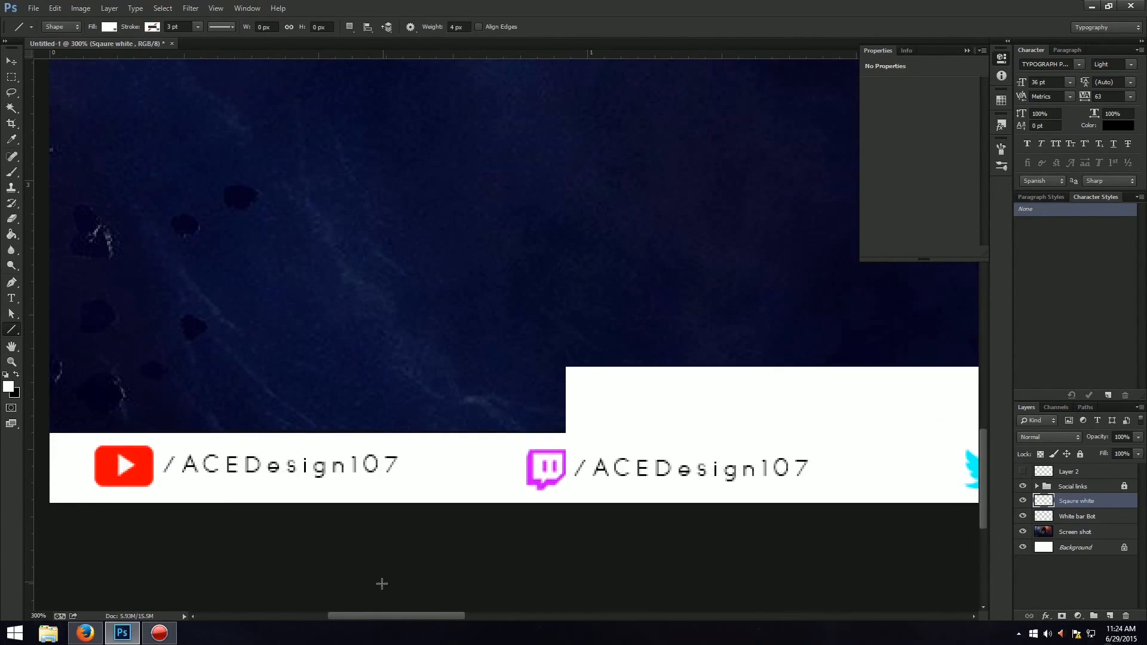
drag(369, 617, 326, 617)
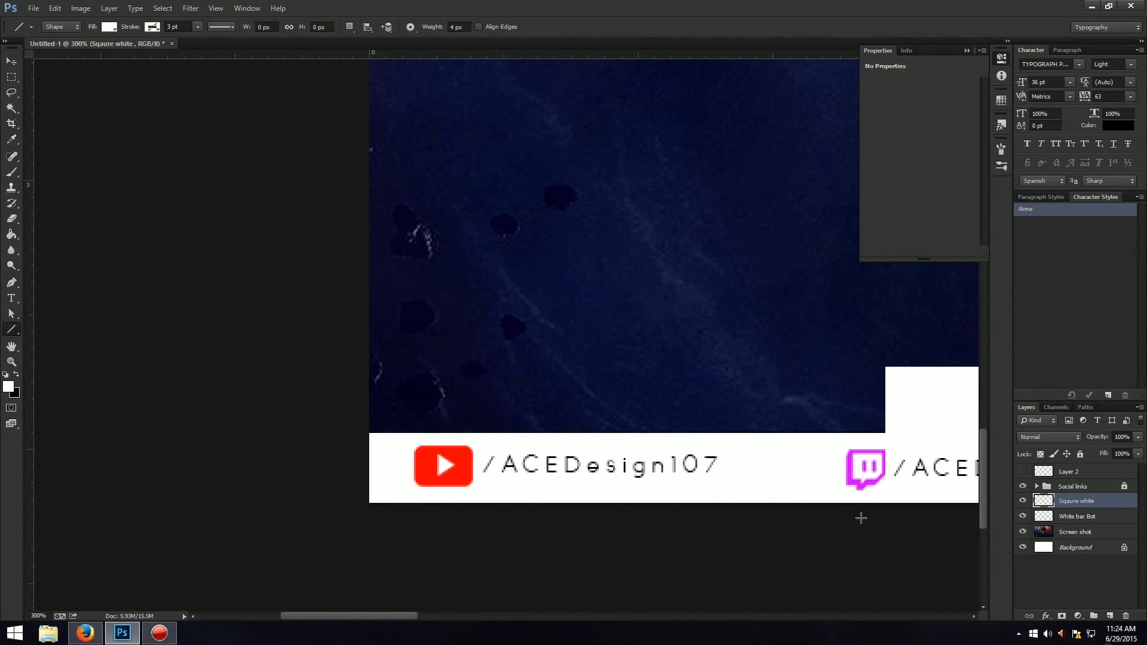
key(ctrl+shift+n)
key(Return)
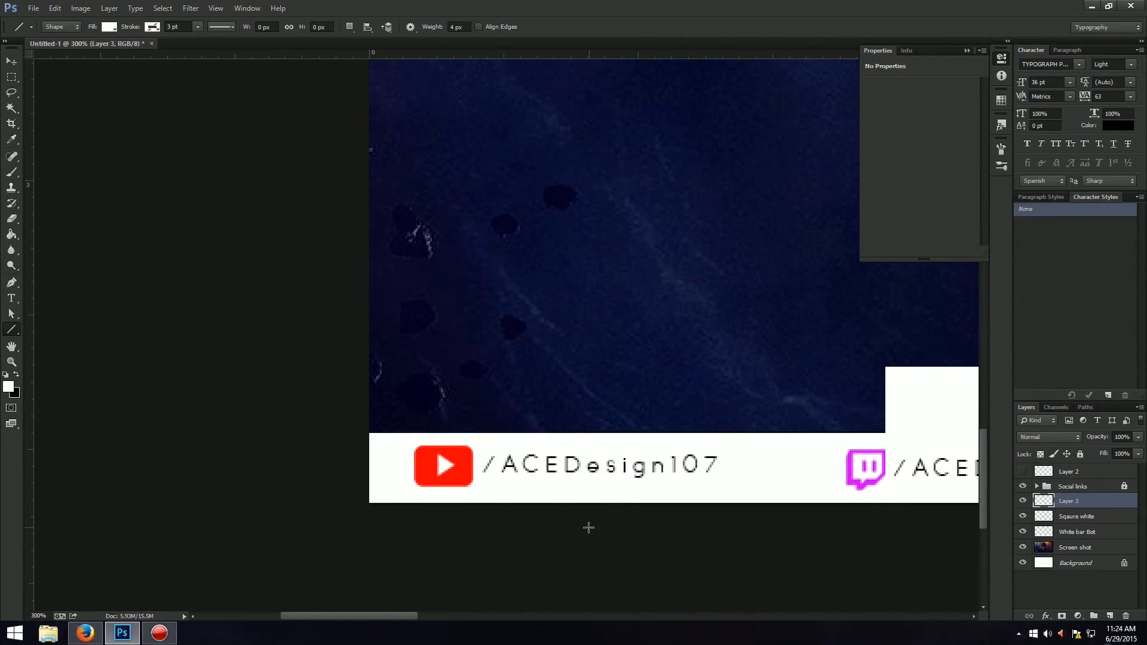
double_click(1062, 501)
text(Outlines)
key(Return)
Draw a closed angular Pen path at the image's left edge, resting on the white strip's upper edge, and convert it to a selection.
key(p)
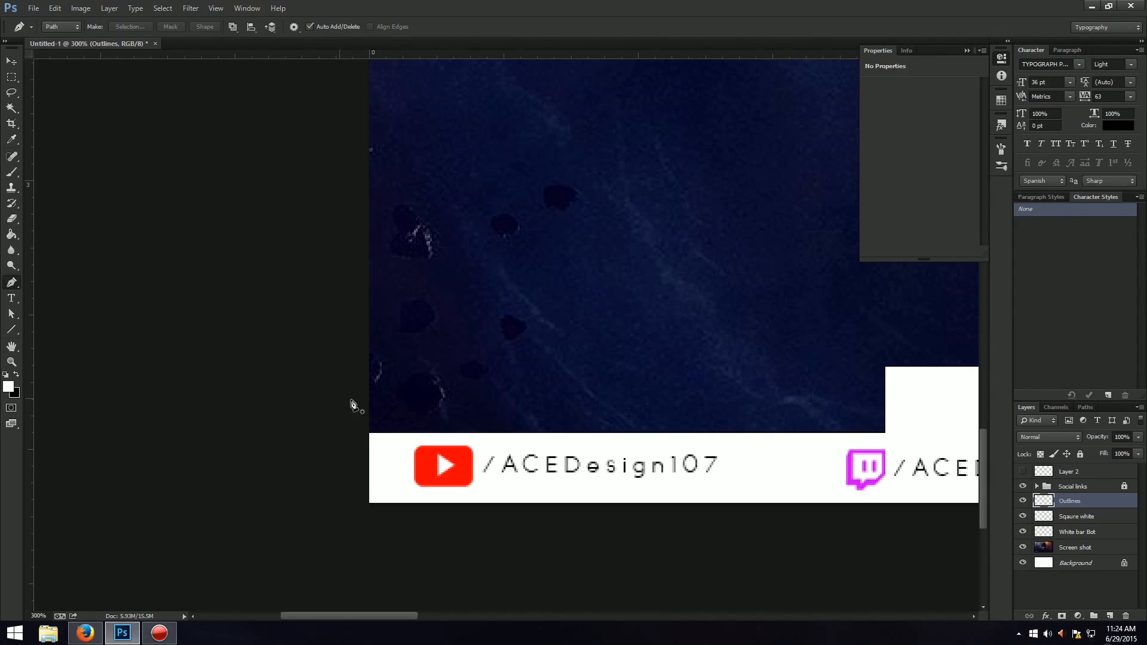
click(365, 336)
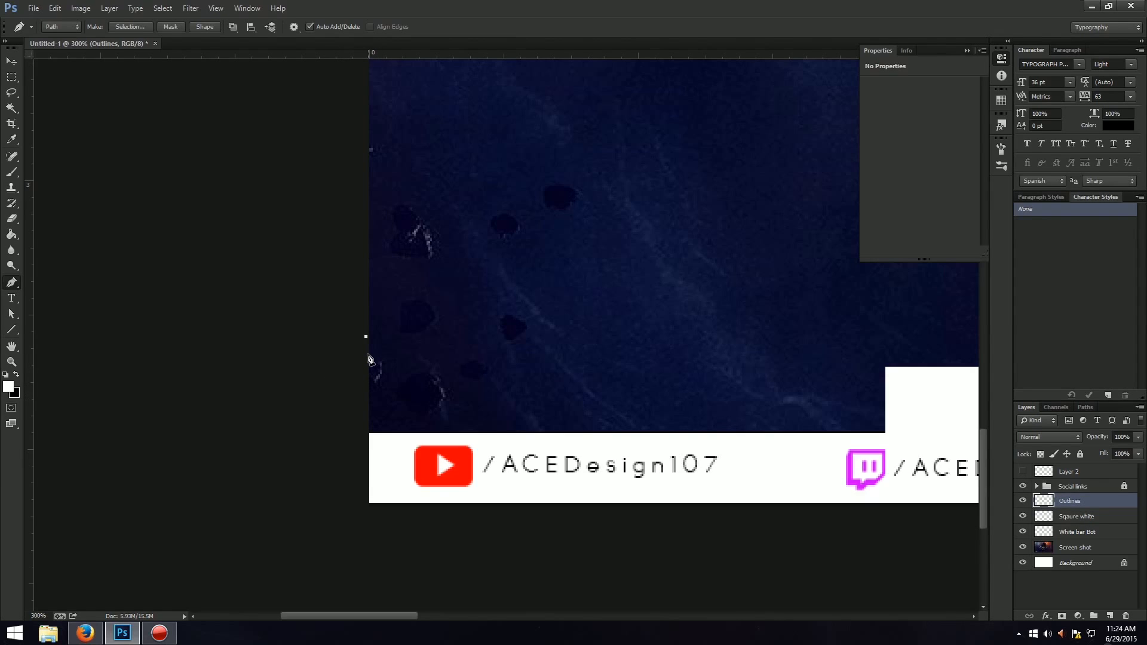
click(394, 417)
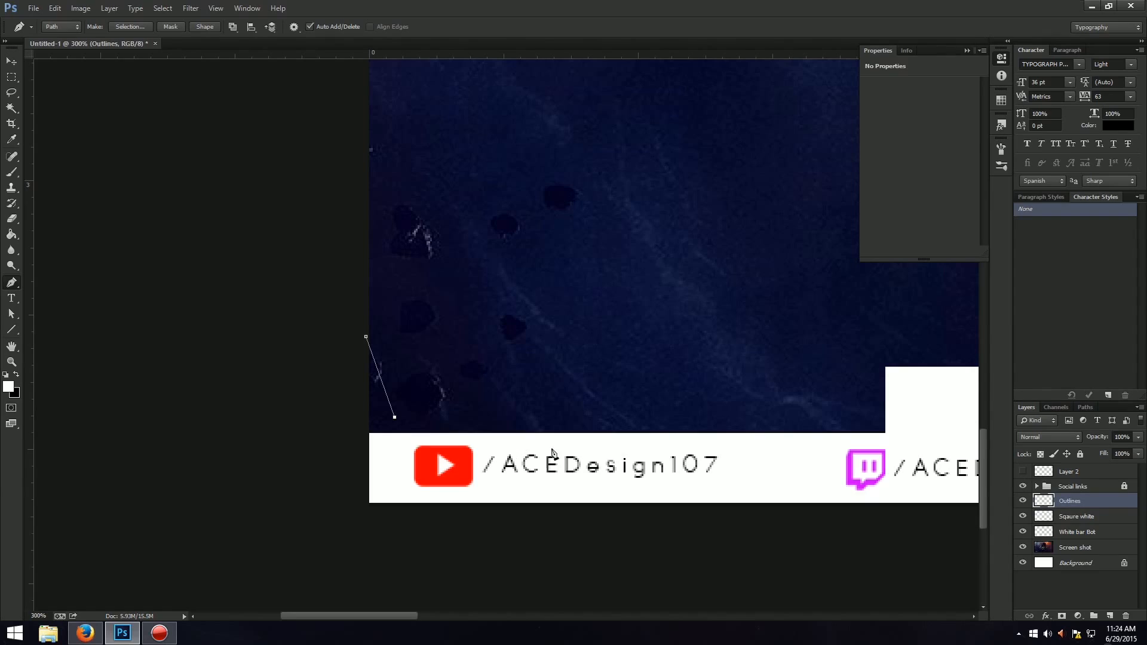
click(626, 433)
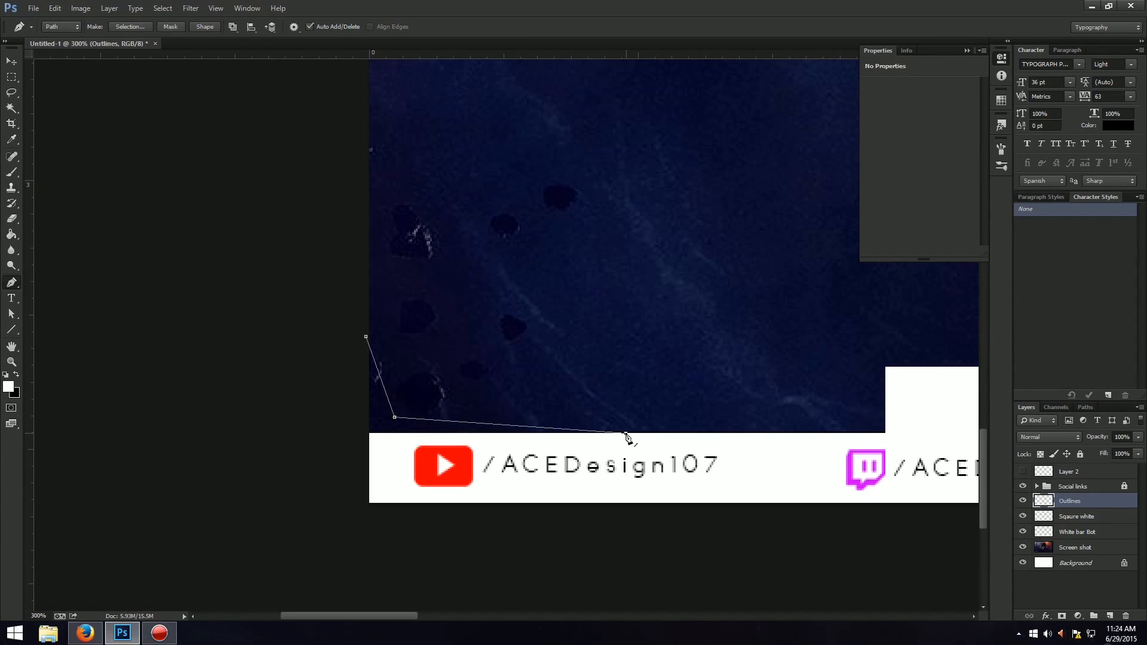
click(364, 433)
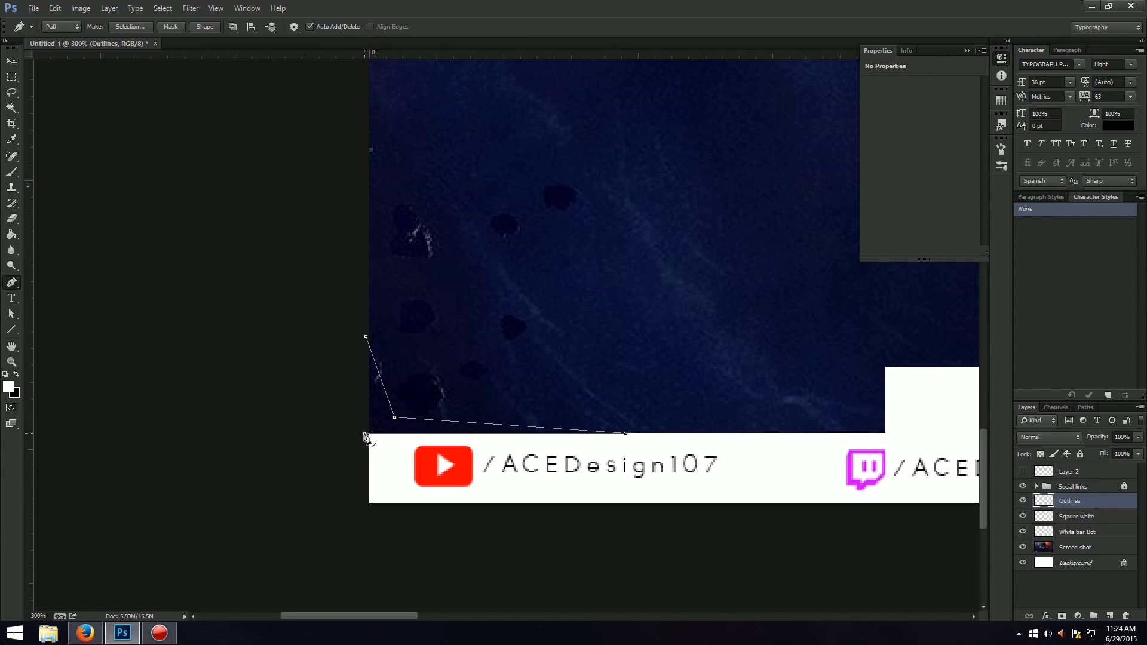
click(365, 336)
right_click(370, 382)
key(Escape)
key(i)
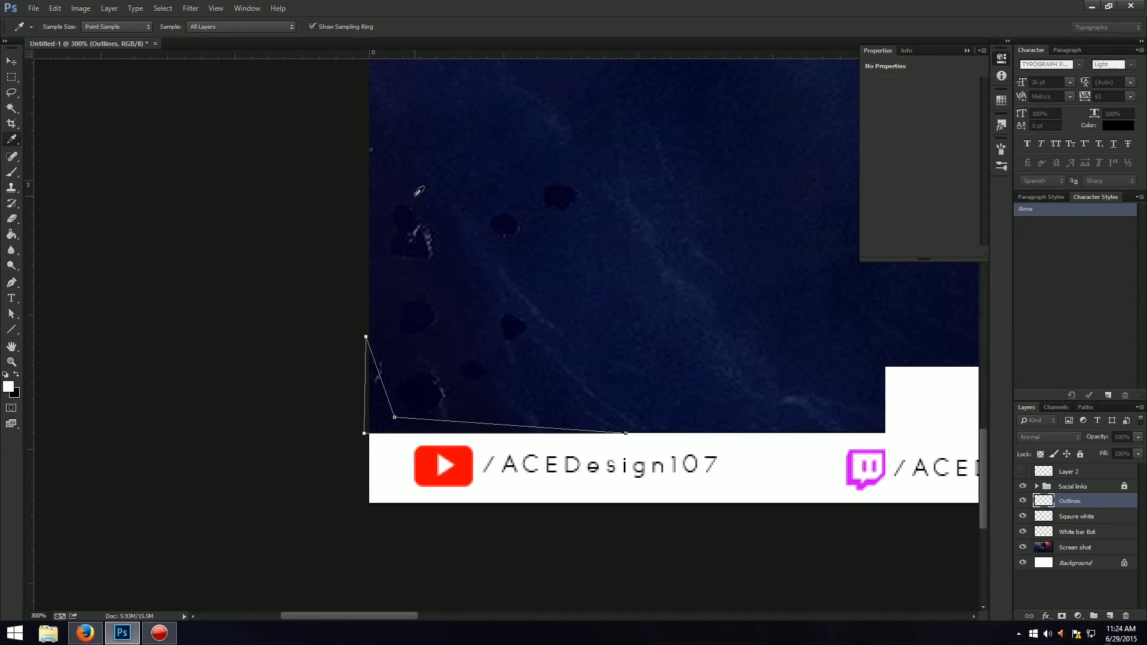
key(p)
key(ctrl+Return)
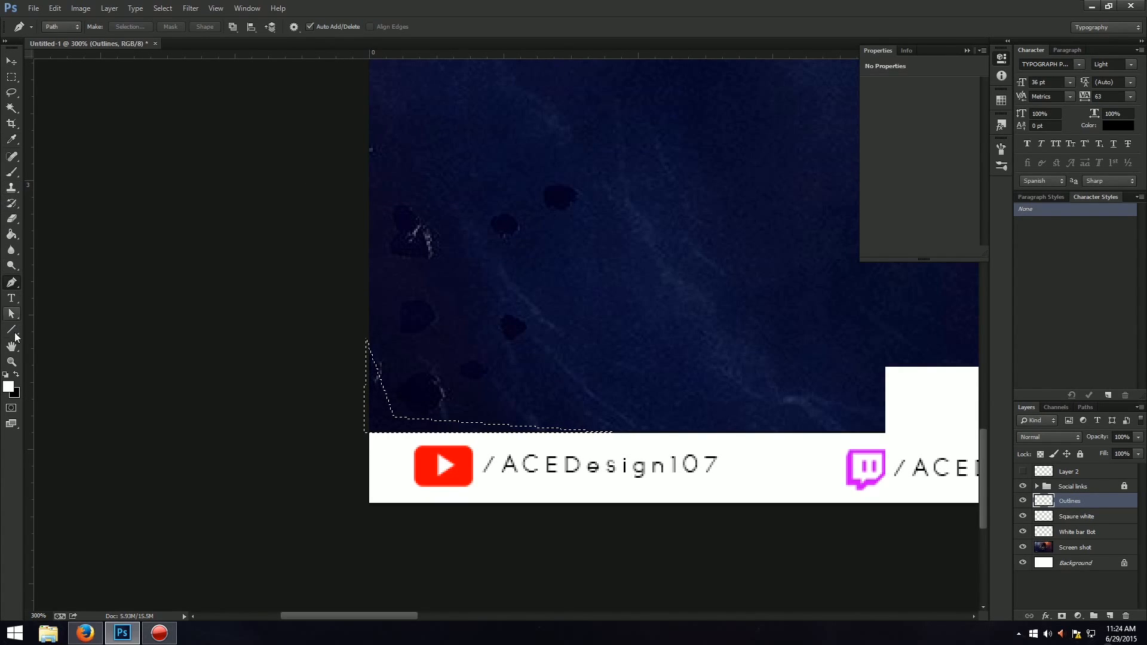
Set the foreground colour to bright turquoise and fill the corner selection on the Outlines layer with it.
click(9, 386)
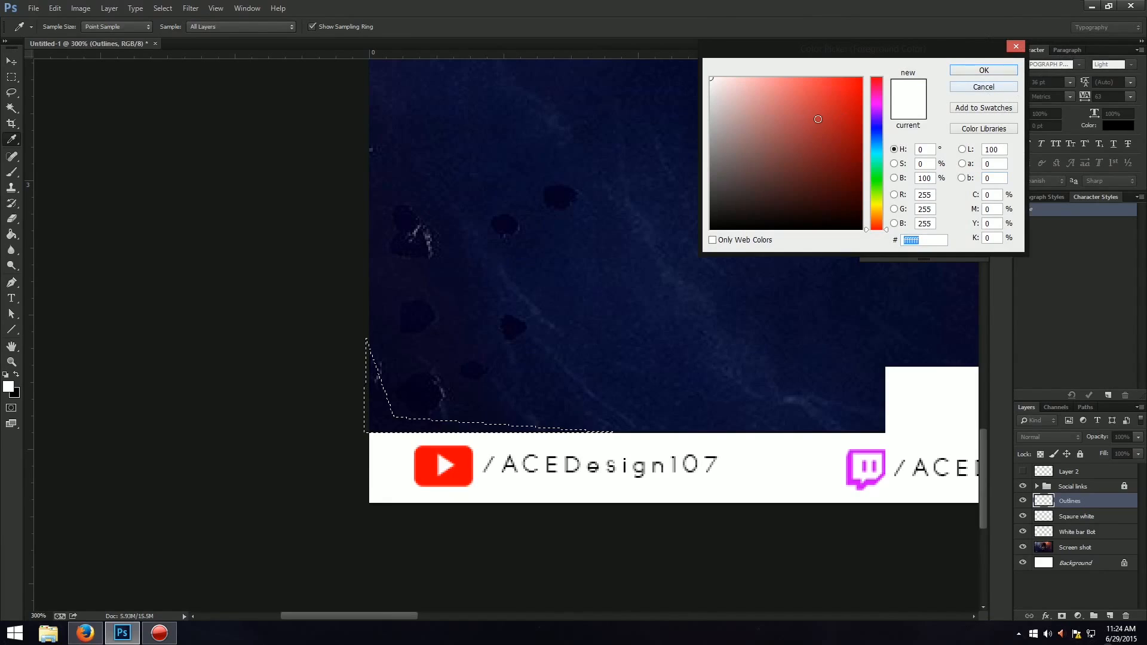
text(ff0000)
click(877, 172)
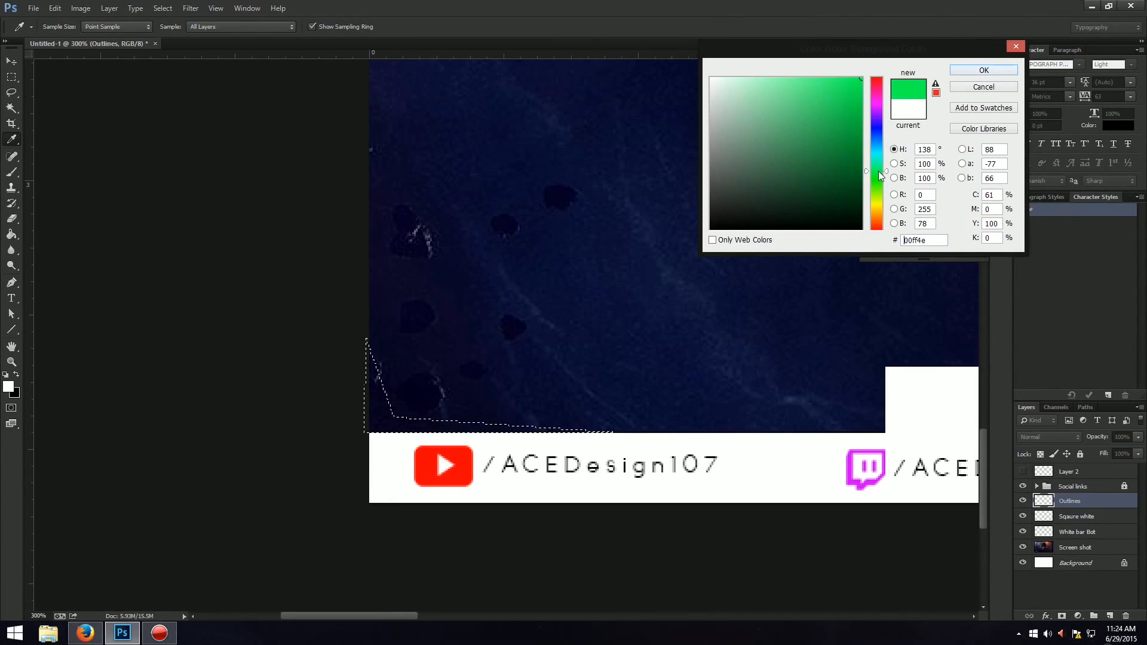
click(860, 118)
click(876, 156)
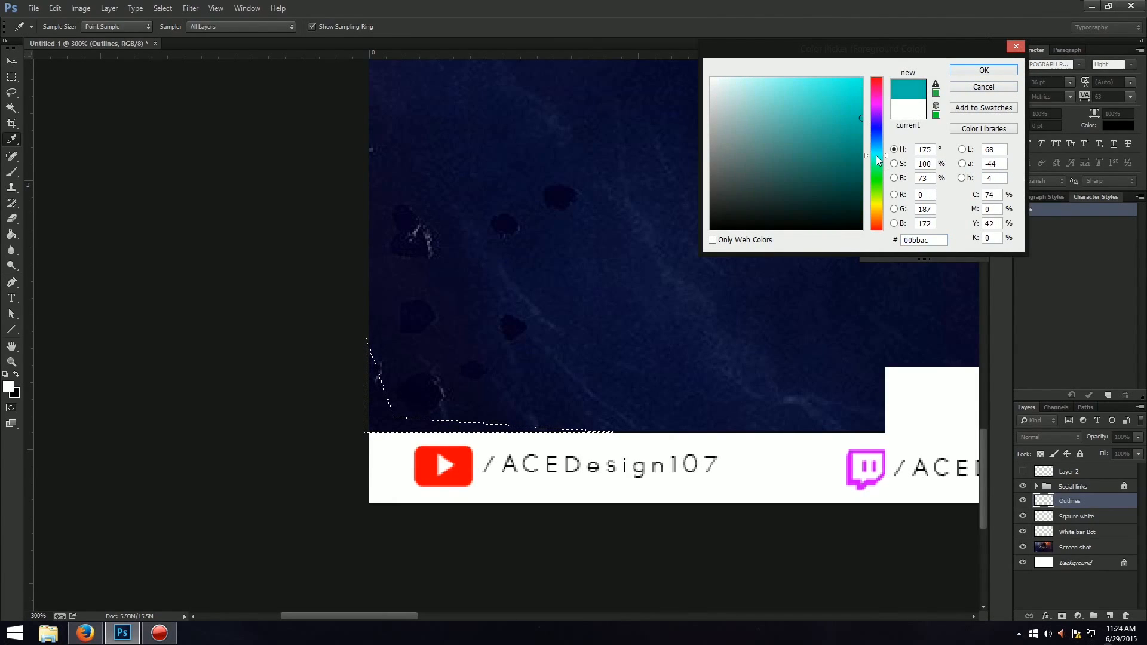
drag(825, 125, 900, 79)
drag(873, 161, 874, 158)
click(968, 71)
key(g)
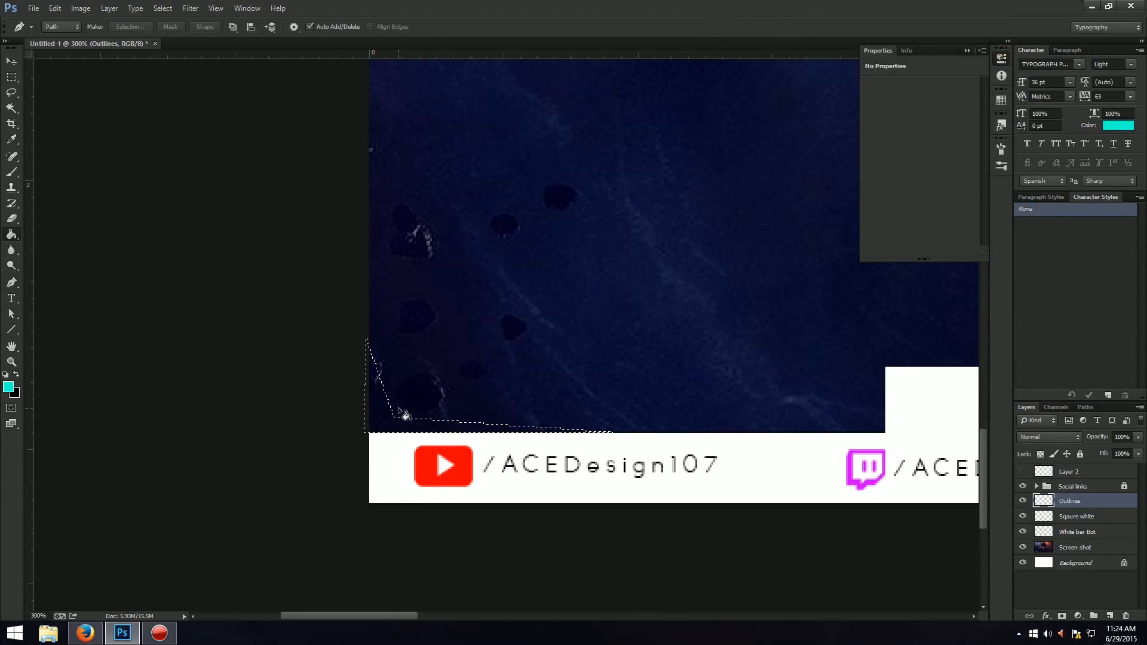
click(399, 424)
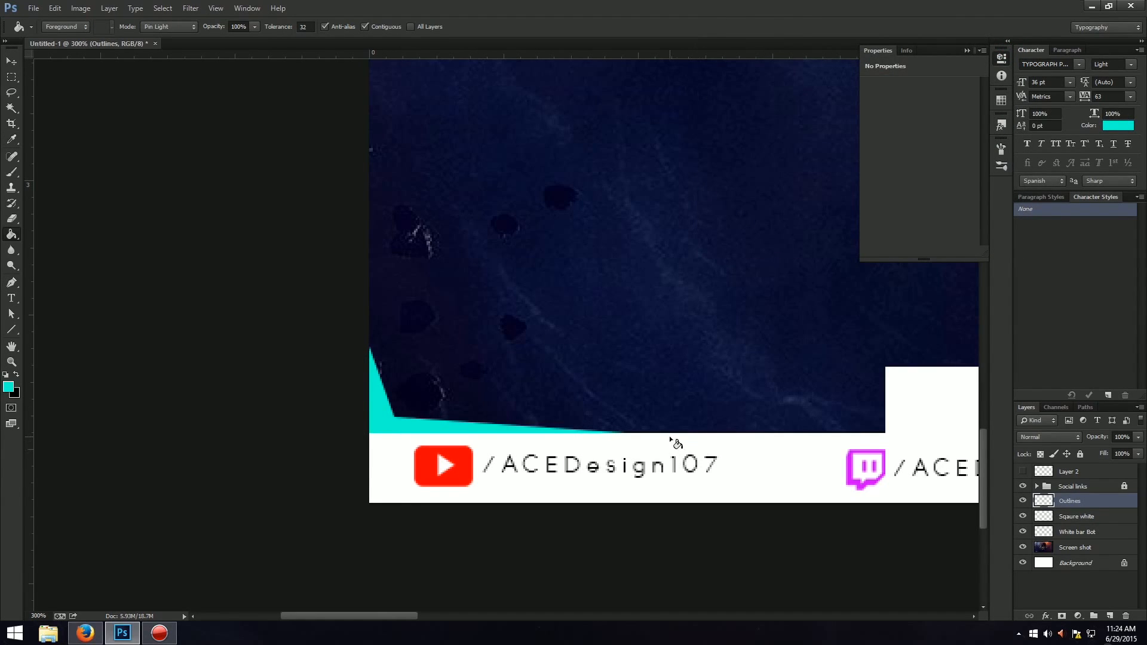
Examine the turquoise corner accent in the full layout and up close along the strip towards the raised white block.
key(ctrl+0)
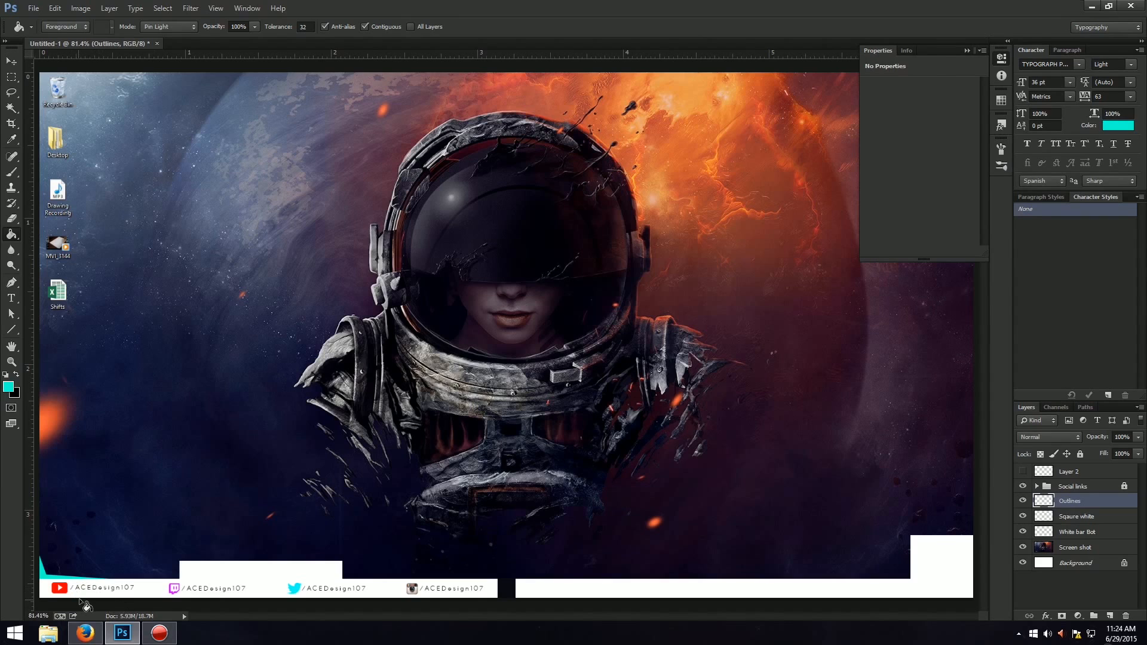
key(ctrl+1)
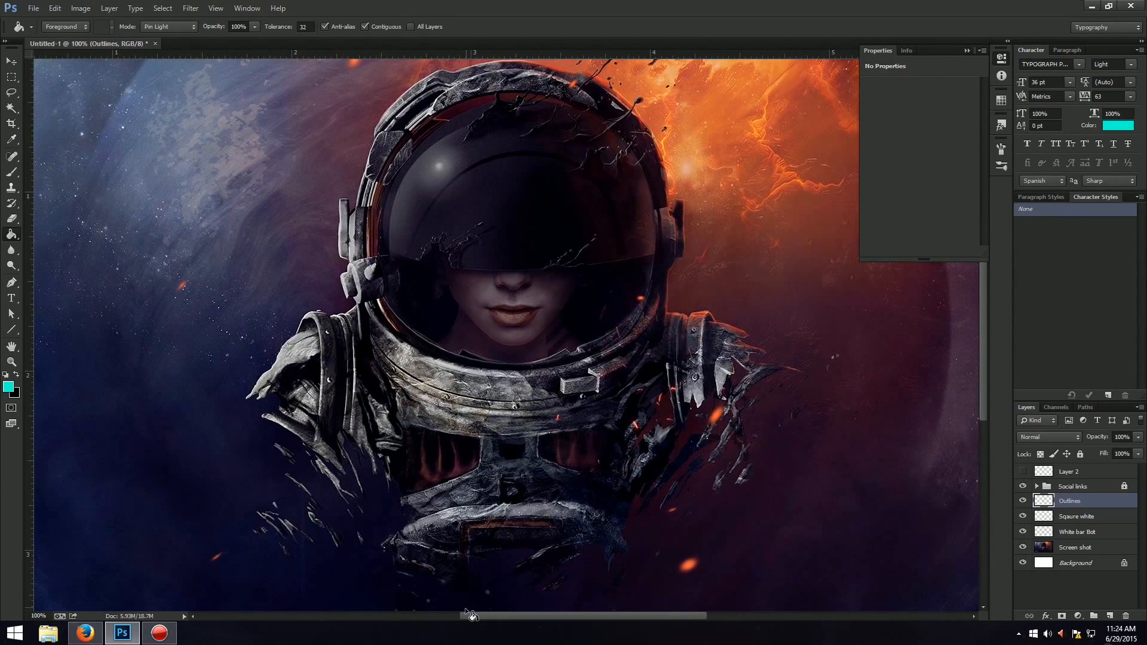
drag(464, 607, 393, 605)
drag(982, 373, 982, 427)
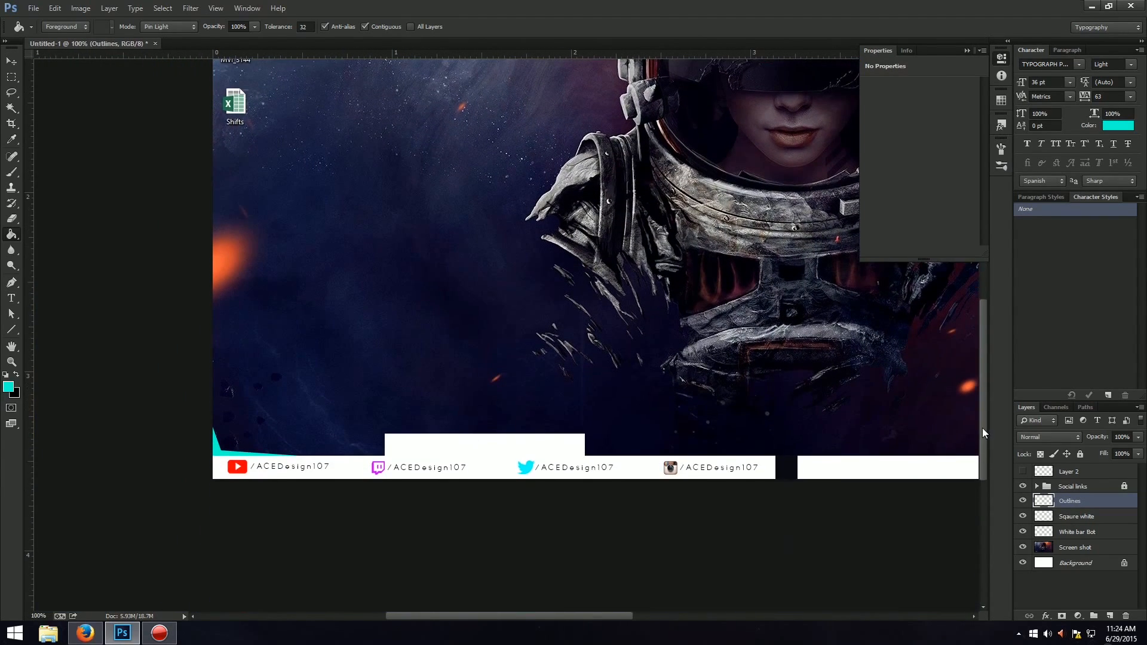
key(ctrl+plus)
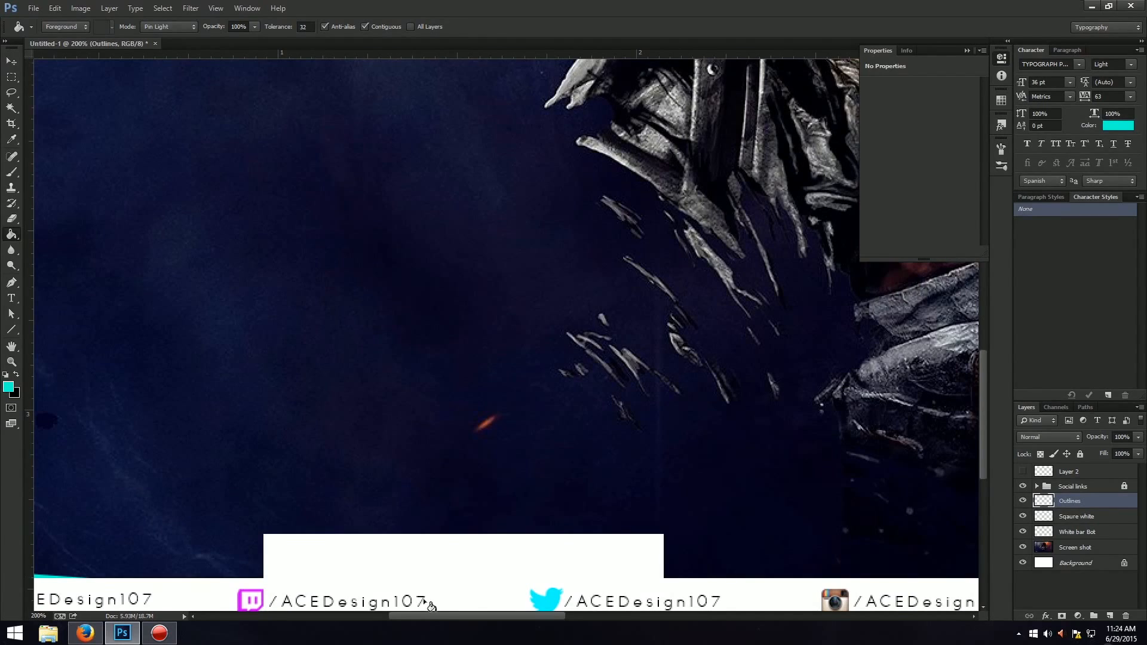
drag(430, 616, 388, 616)
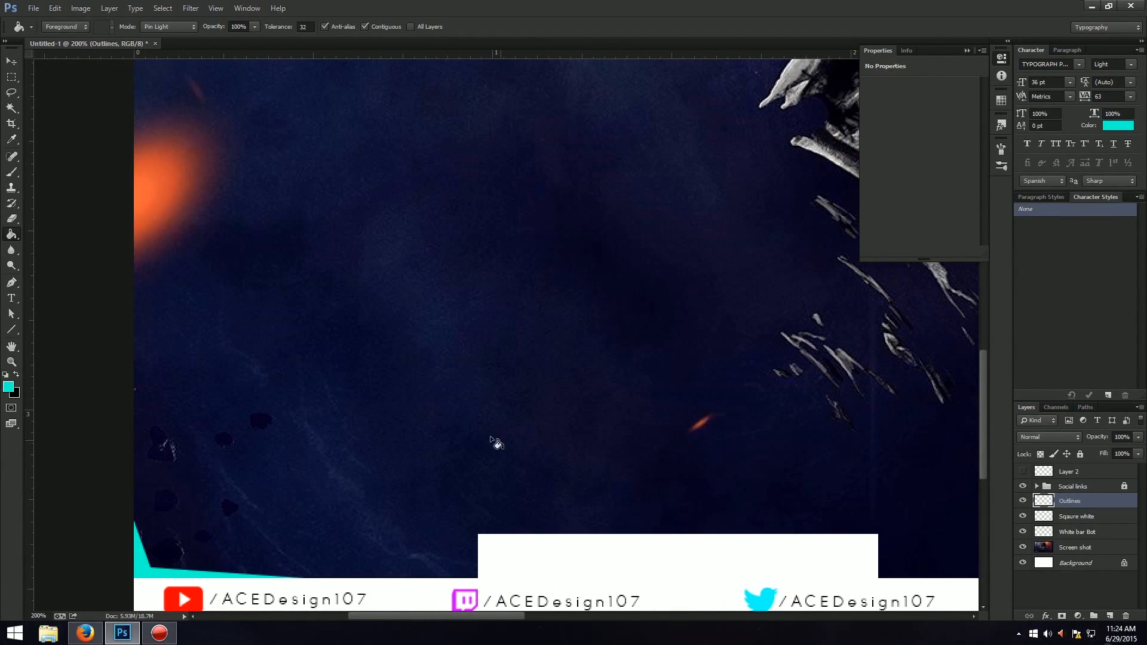
key(p)
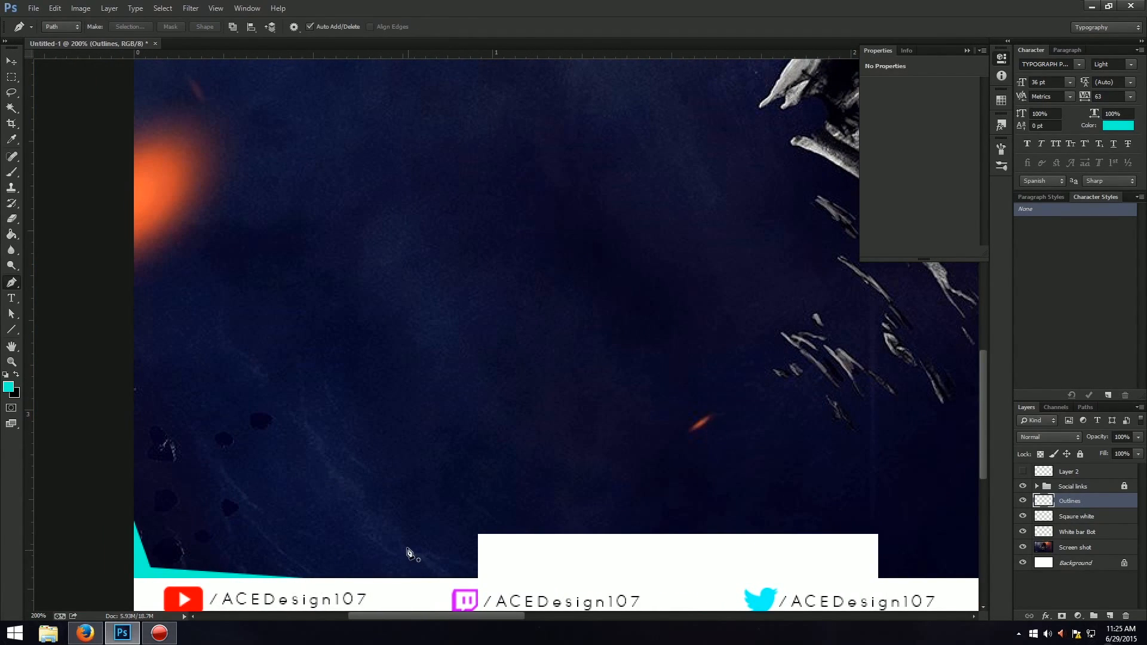
key(ctrl+plus)
drag(410, 614, 368, 616)
drag(983, 413, 981, 476)
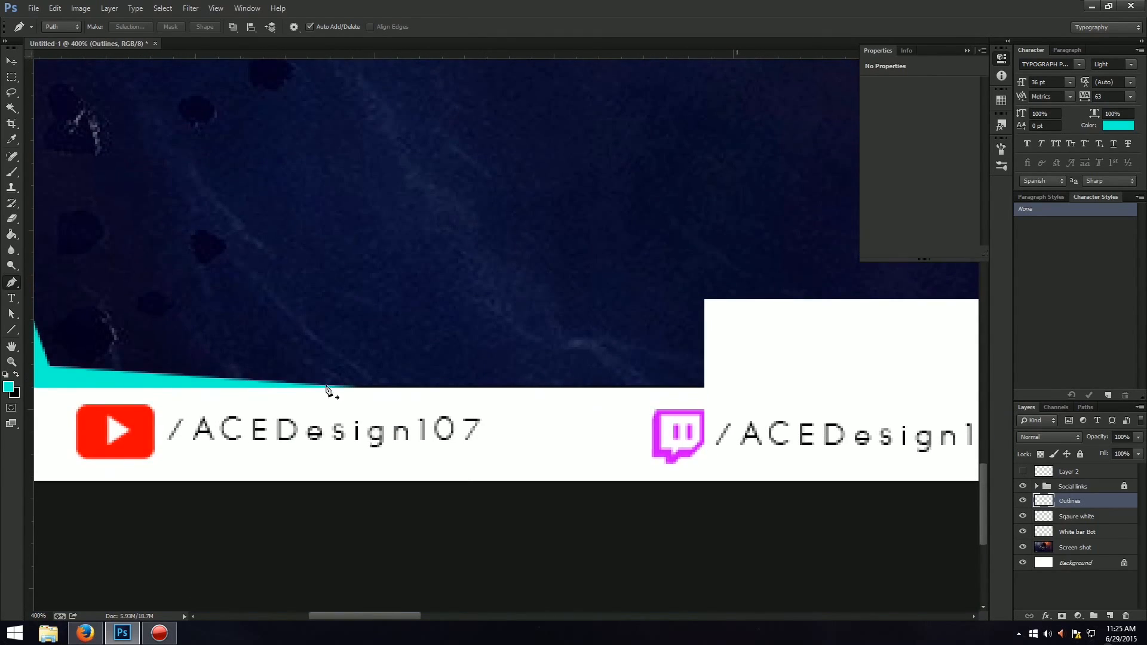
click(360, 388)
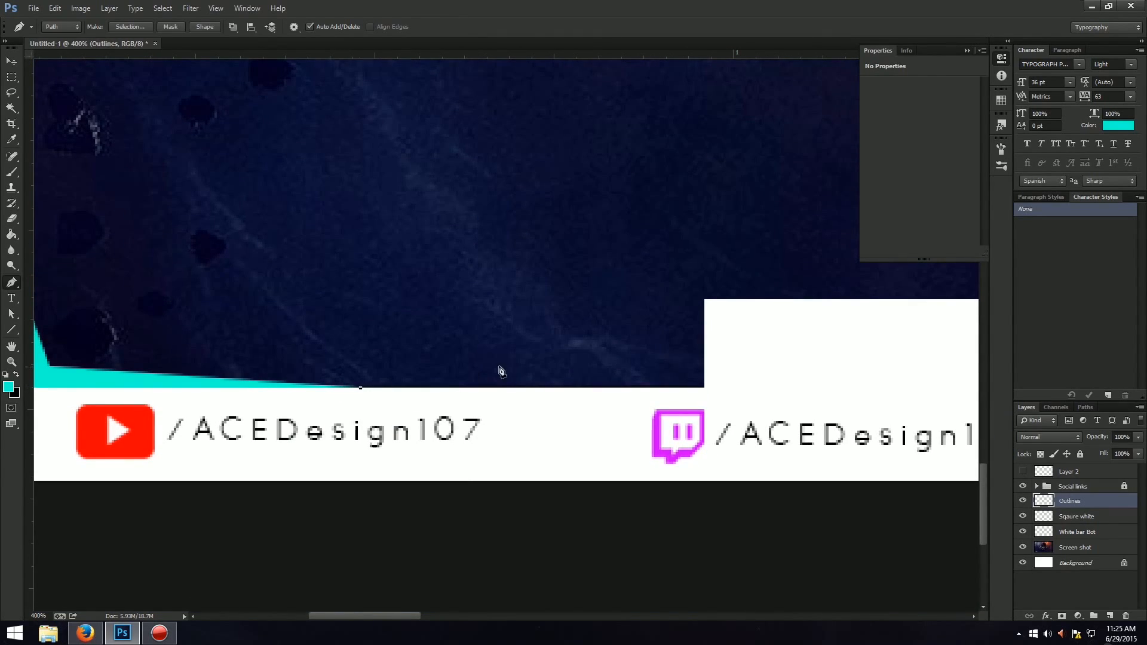
click(675, 363)
key(Escape)
Draw a closed angular Pen path around the raised white block's upper-left corner and turn it into a selection.
click(705, 388)
click(683, 282)
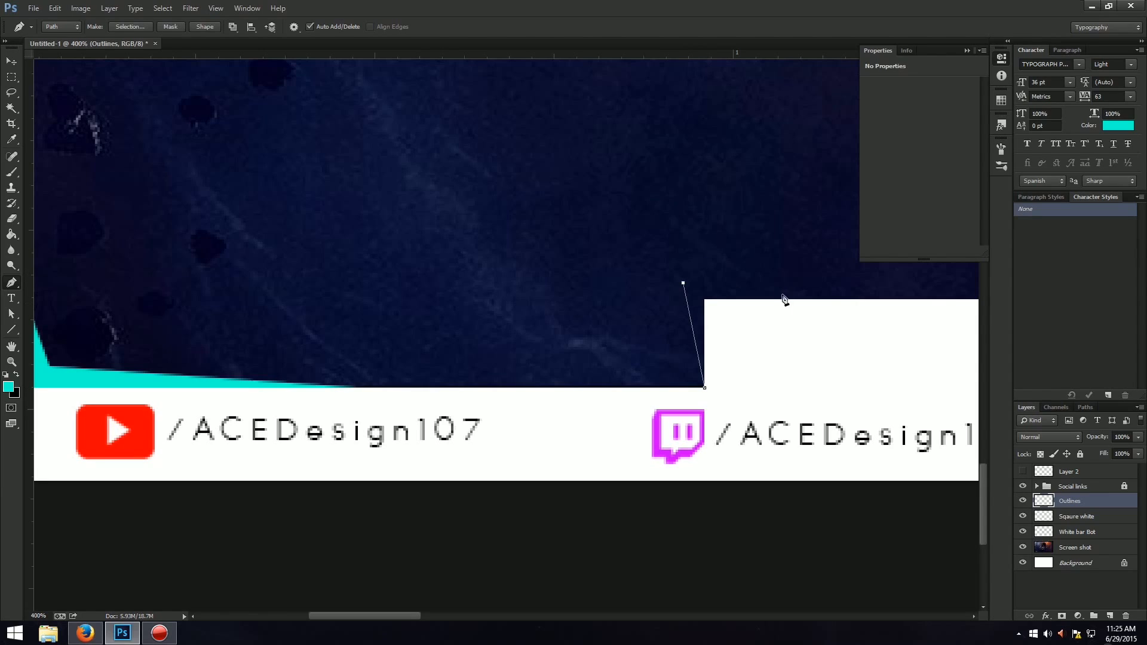
click(848, 300)
click(705, 300)
click(705, 387)
right_click(702, 325)
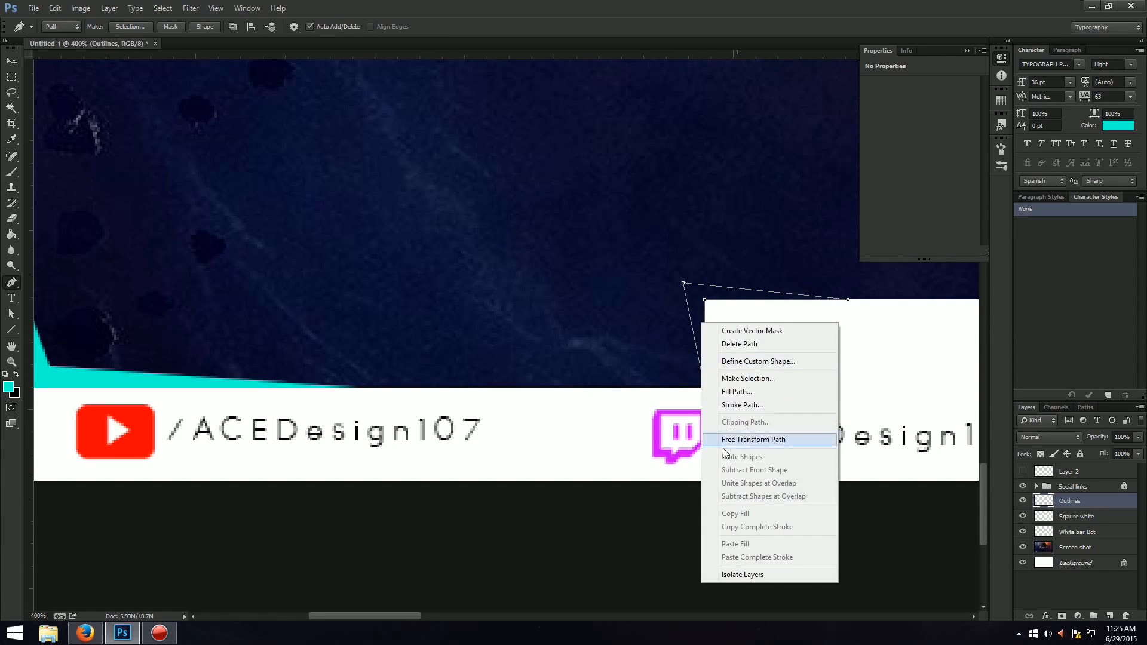
click(742, 378)
key(Return)
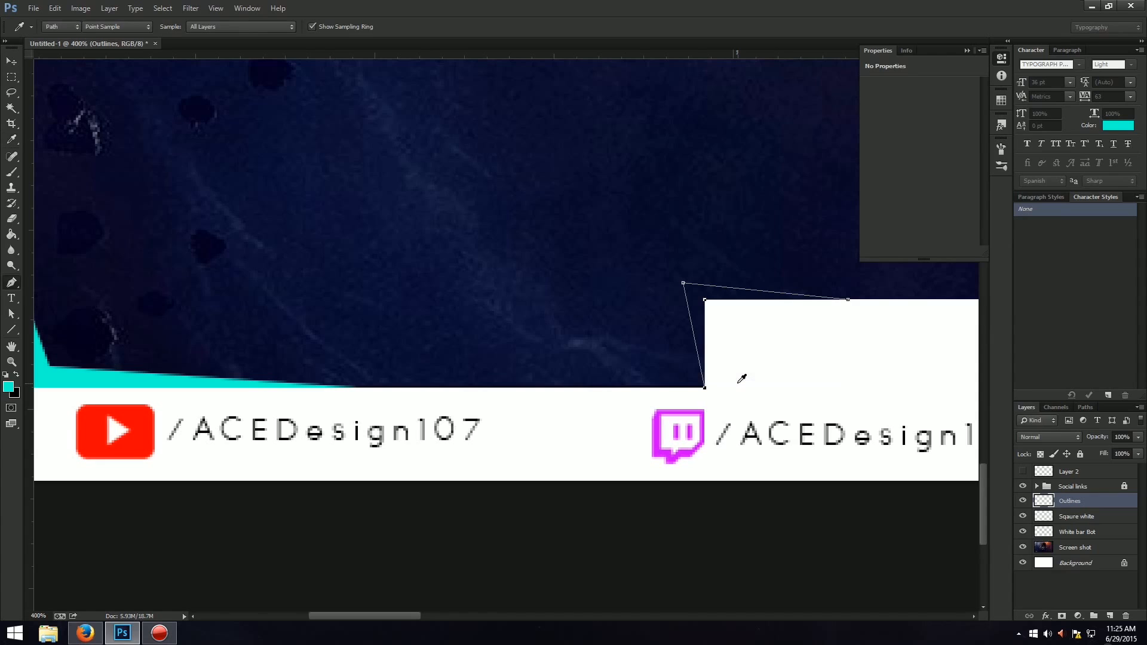
Fill the block-corner selection with turquoise on a new layer above Outlines.
key(g)
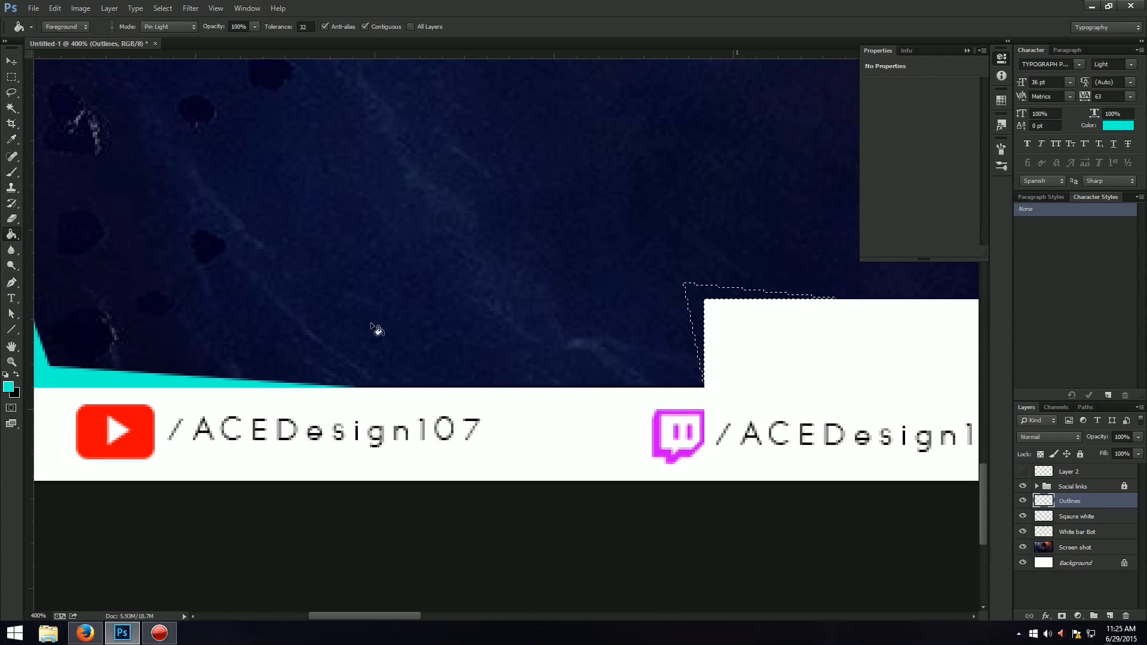
click(691, 306)
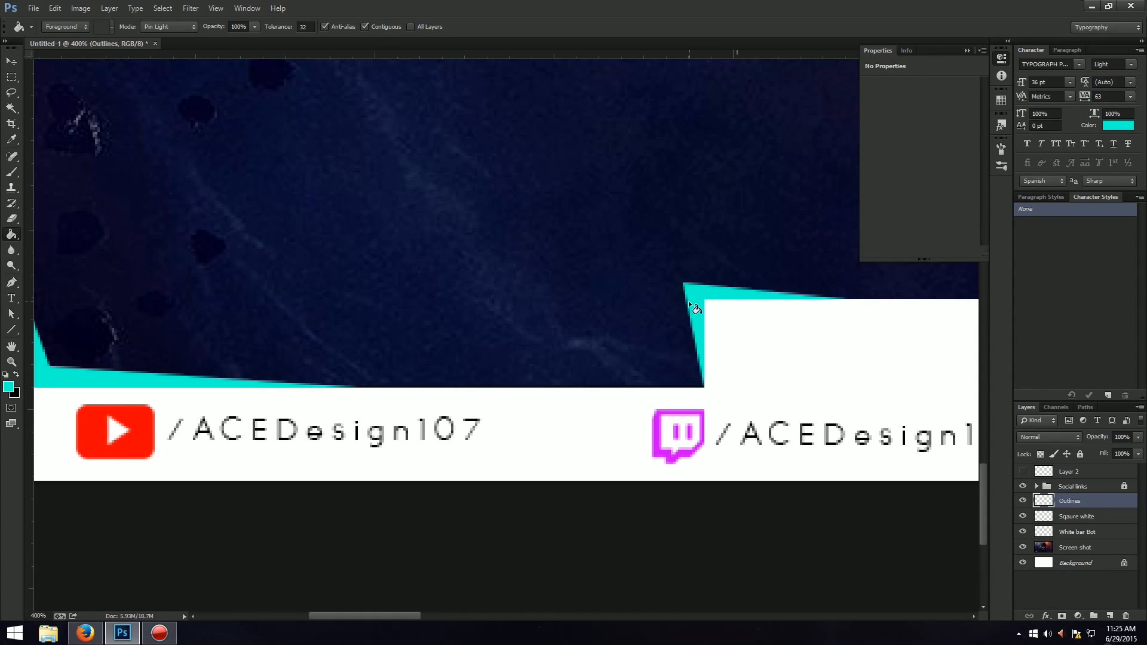
key(ctrl+0)
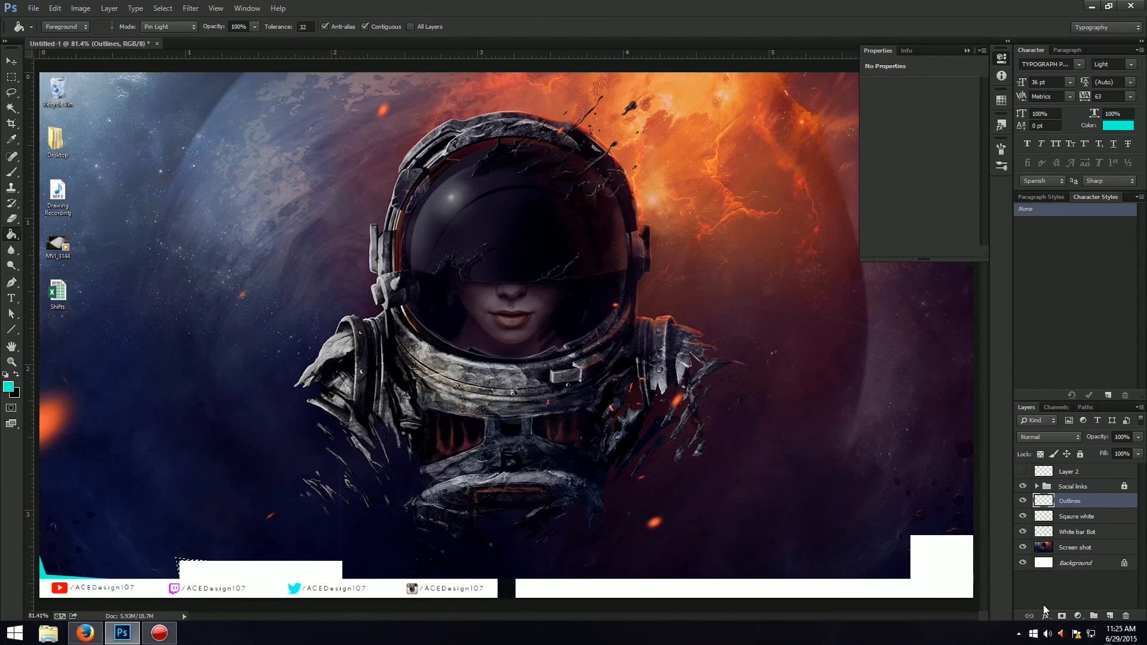
click(1110, 616)
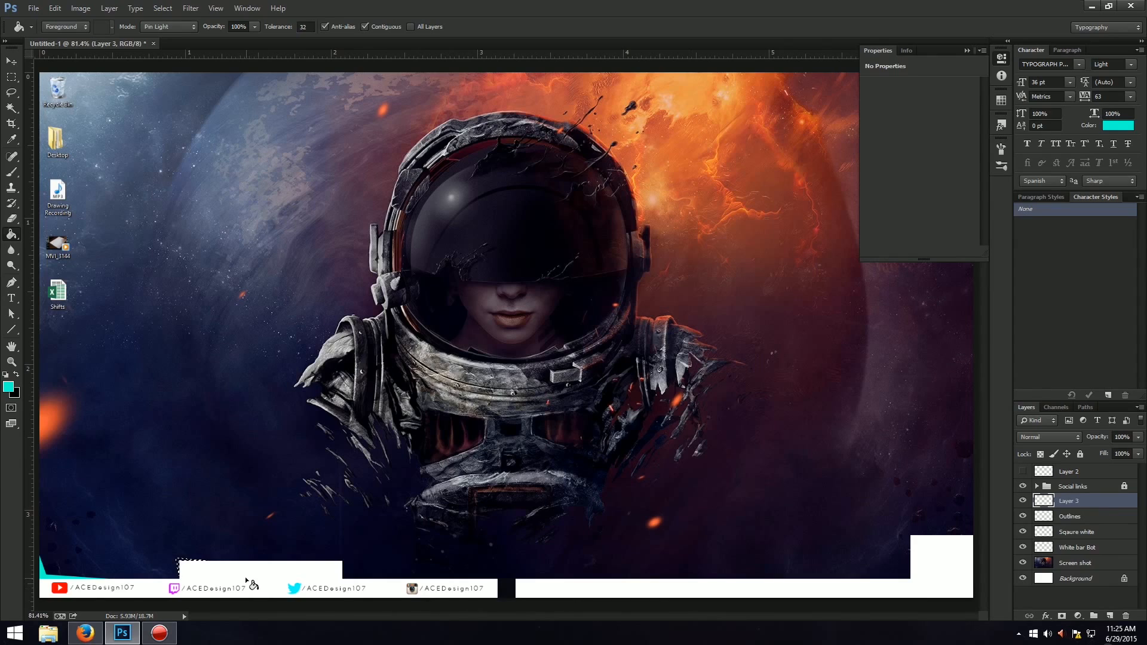
click(184, 565)
Duplicate the block's turquoise corner accent, flip the copy horizontally and move it to the raised block's upper-right corner.
key(ctrl+j)
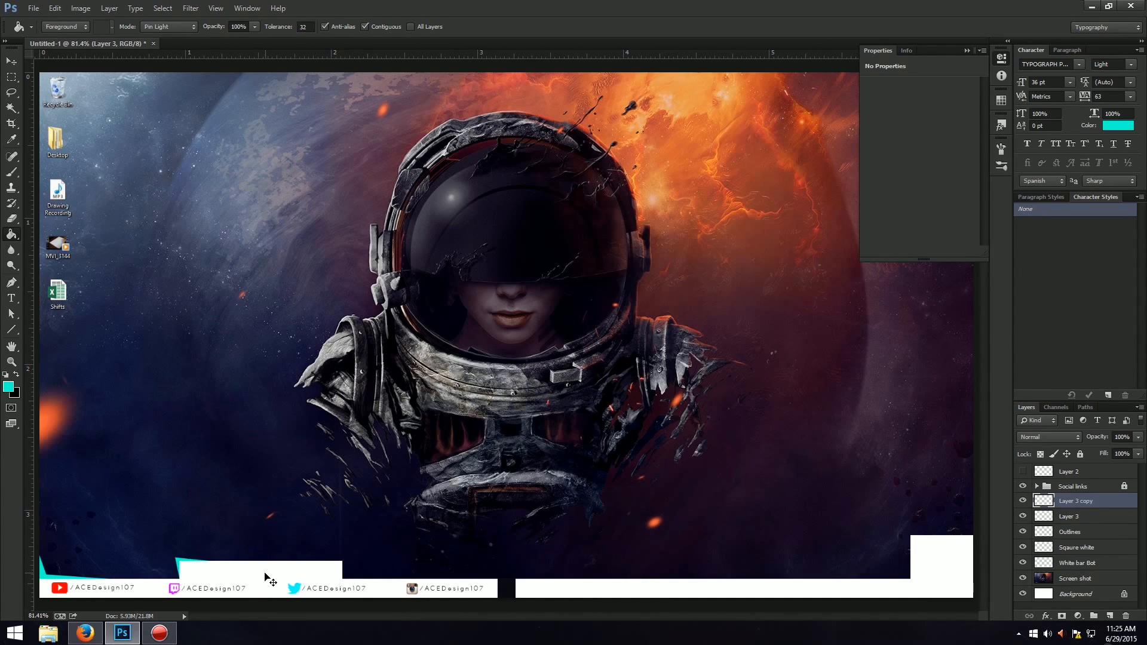
key(ctrl+t)
right_click(195, 572)
click(221, 557)
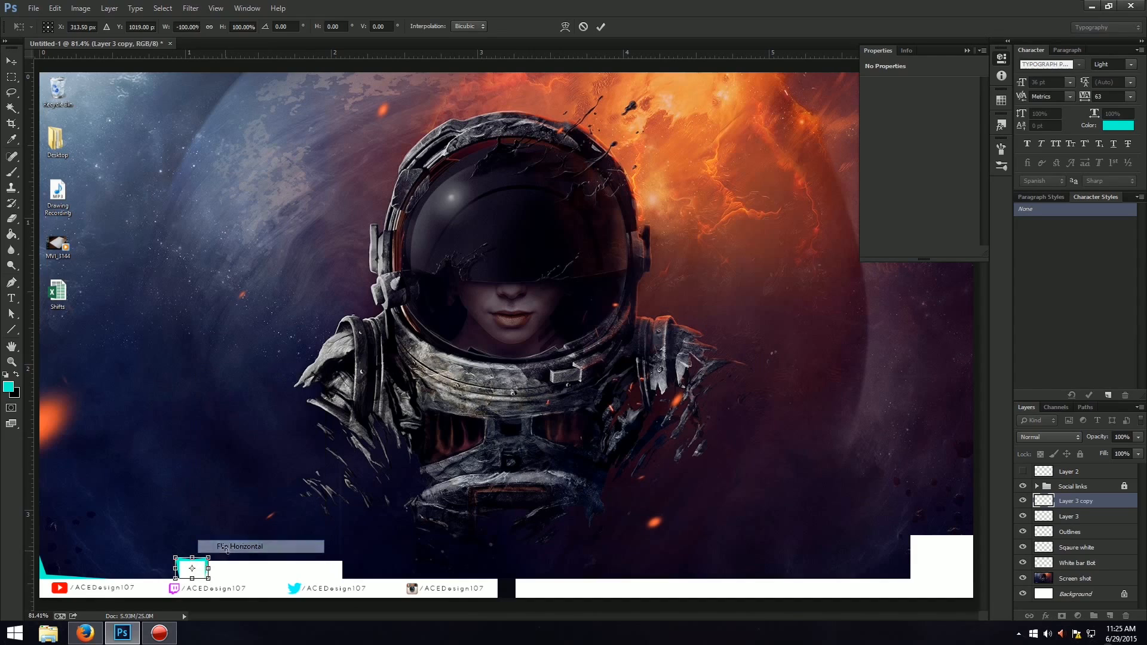
drag(207, 565, 340, 575)
key(Return)
key(g)
key(ctrl+plus)
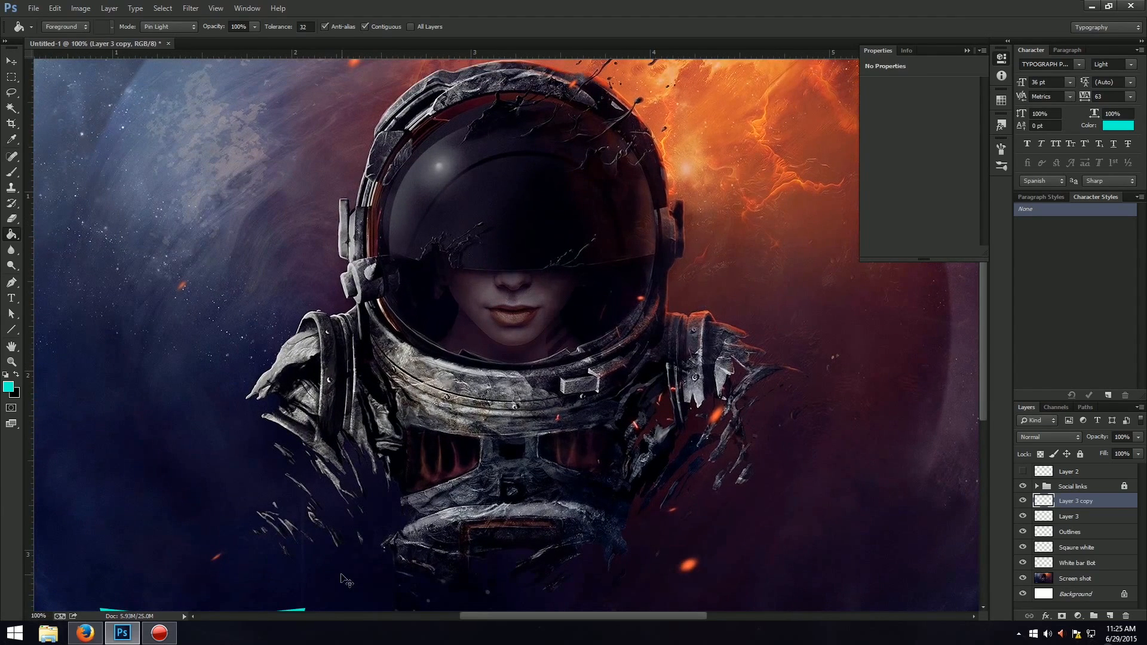
Nudge the flipped turquoise accent copy a few pixels right so it fits the raised white block's upper-right corner.
drag(510, 616, 515, 617)
scroll(489, 580, down, 4)
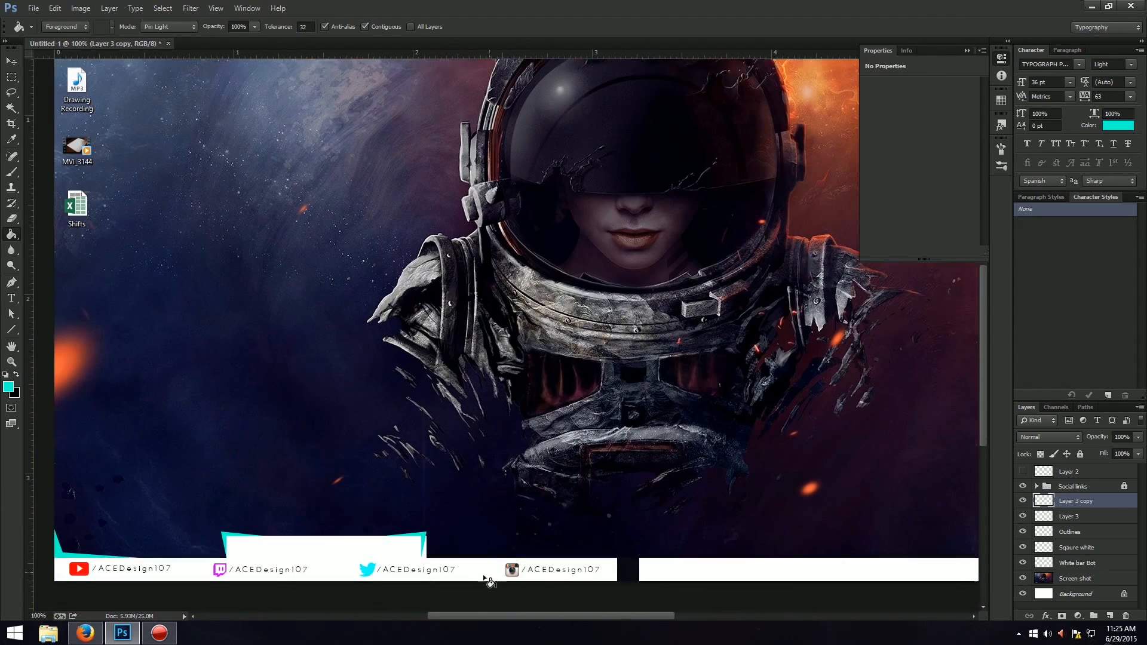
key(ctrl+t)
key(Right)
key(Right)
key(Right)
key(Right)
key(Right)
key(Right)
key(Right)
key(Right)
key(Right)
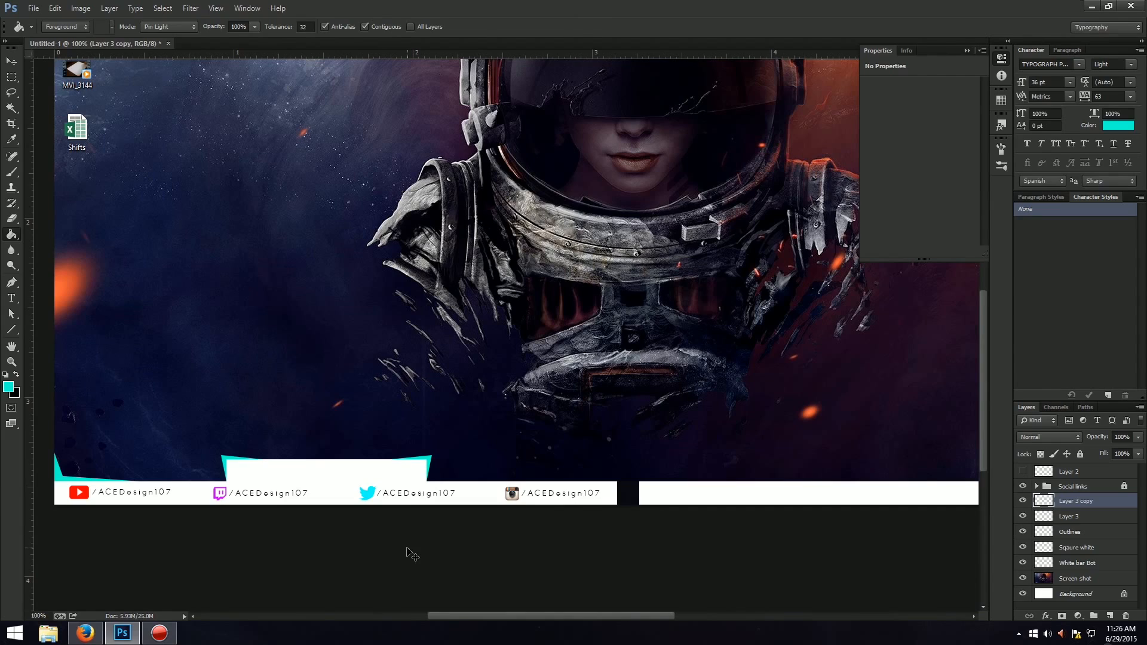
key(ctrl+t)
key(Right)
key(Return)
key(ctrl+plus)
key(ctrl+plus)
key(ctrl+plus)
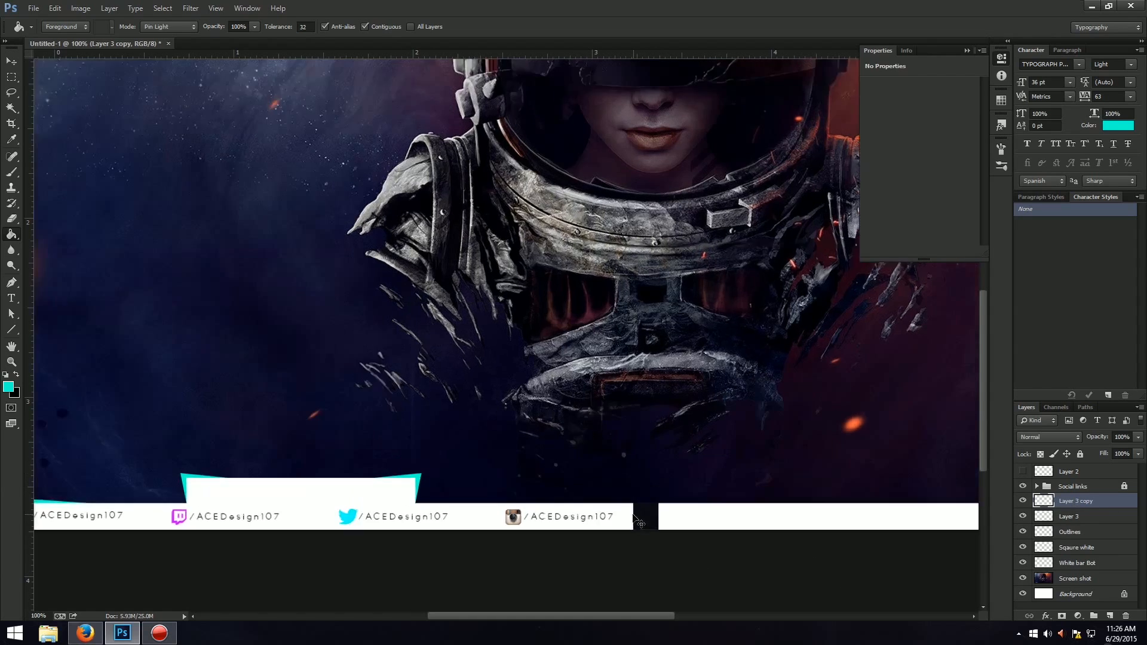
click(978, 419)
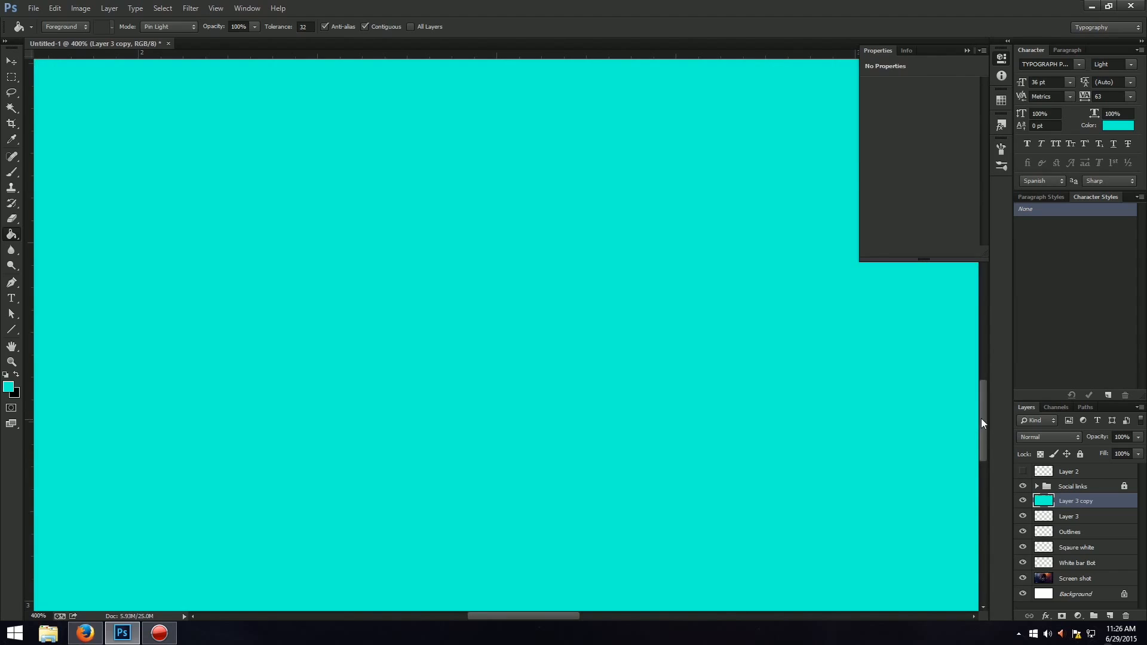
key(ctrl+z)
scroll(980, 418, down, 5)
scroll(973, 508, up, 2)
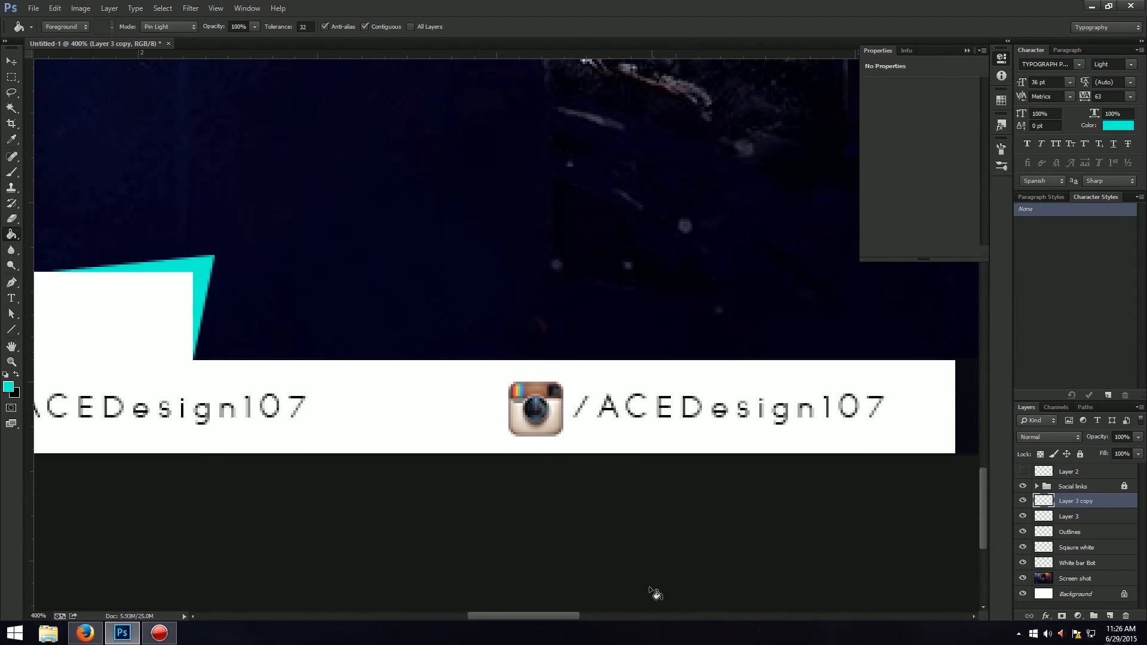
drag(553, 611, 608, 607)
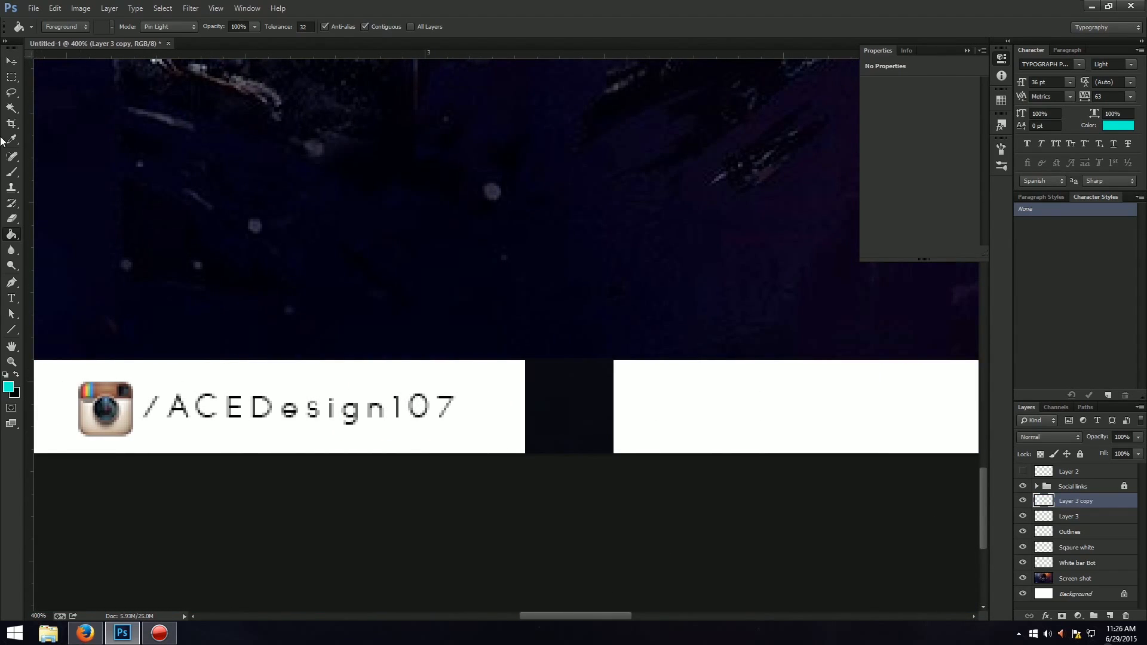
click(10, 77)
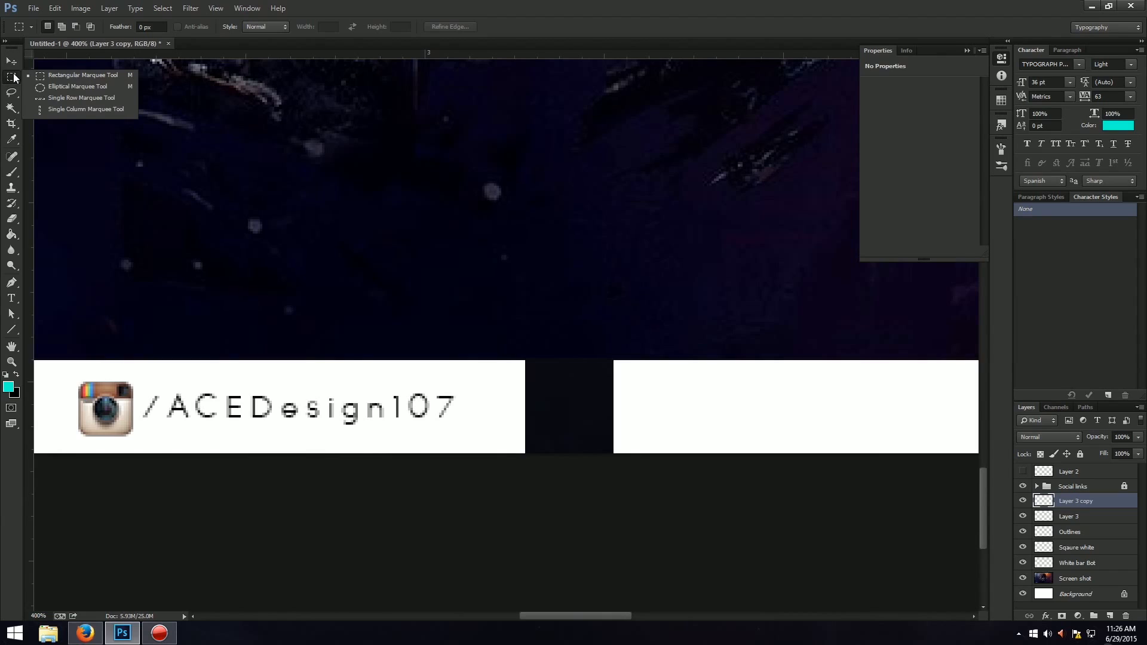
click(74, 87)
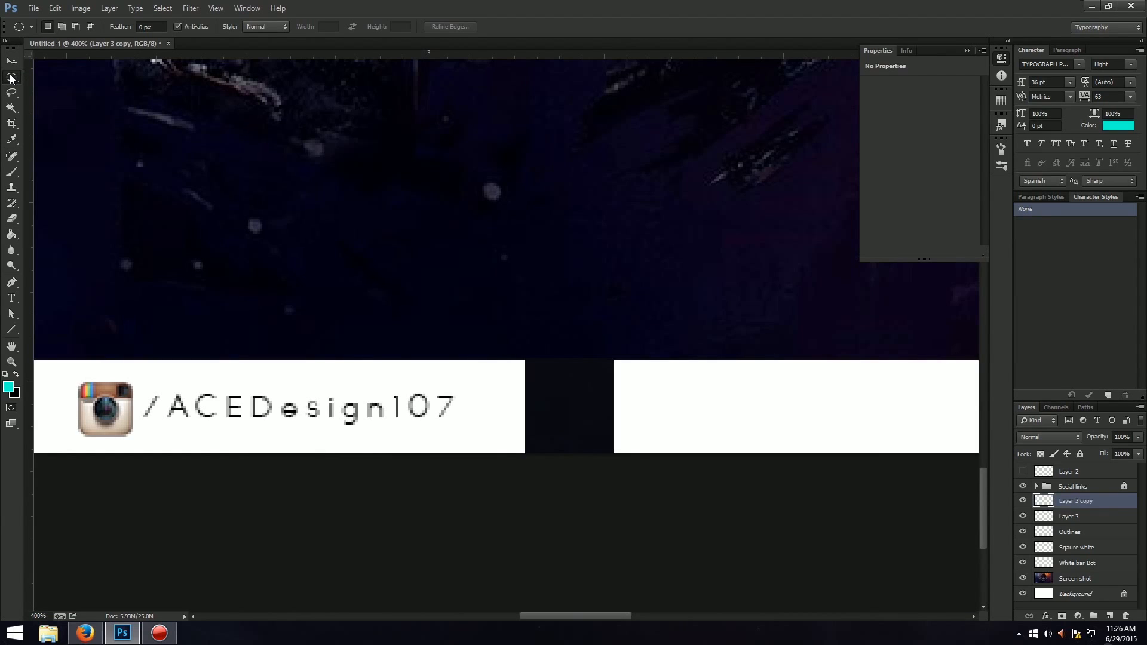
right_click(10, 78)
click(262, 6)
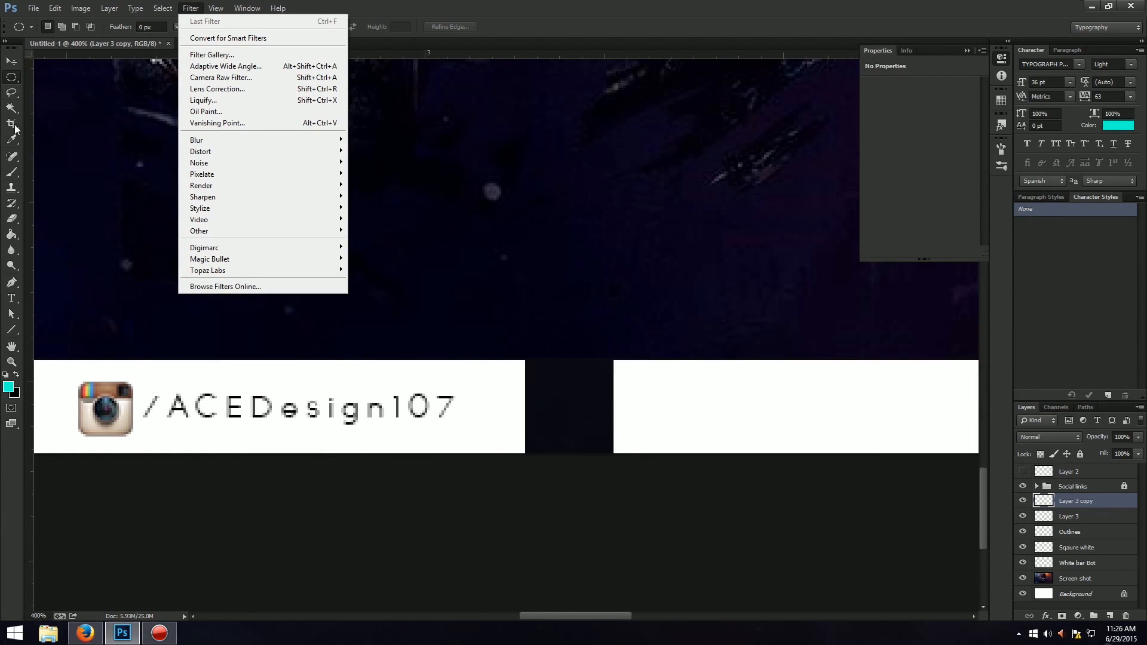
click(11, 282)
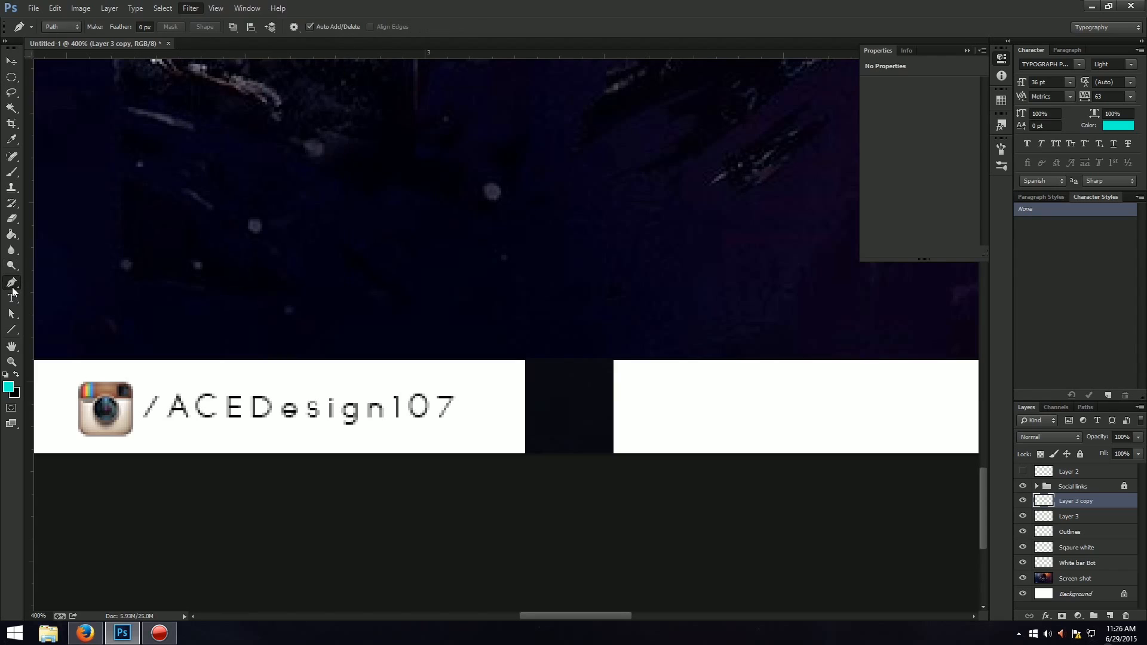
click(482, 336)
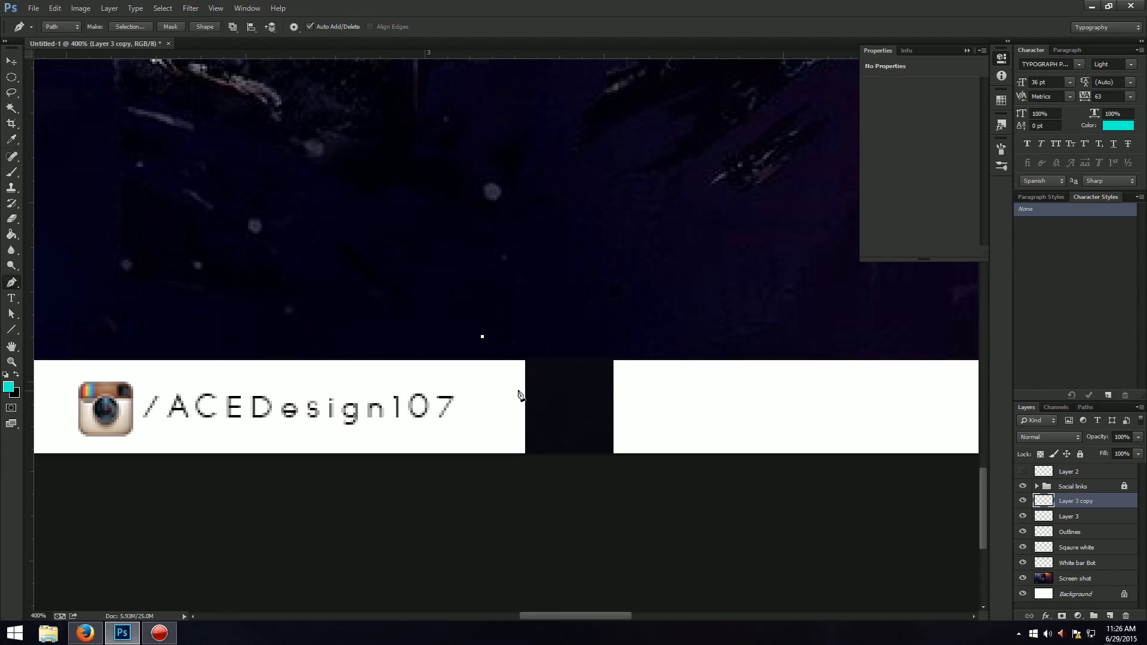
click(537, 391)
key(ctrl+z)
key(ctrl+z)
key(ctrl+z)
key(ctrl+z)
click(430, 351)
key(ctrl+z)
key(ctrl+z)
Cut a diagonal off the upper corner of the strip beside the Instagram link, deleting a triangular Pen selection from the White bar Bot layer.
click(460, 344)
click(549, 431)
click(549, 327)
click(461, 344)
right_click(515, 357)
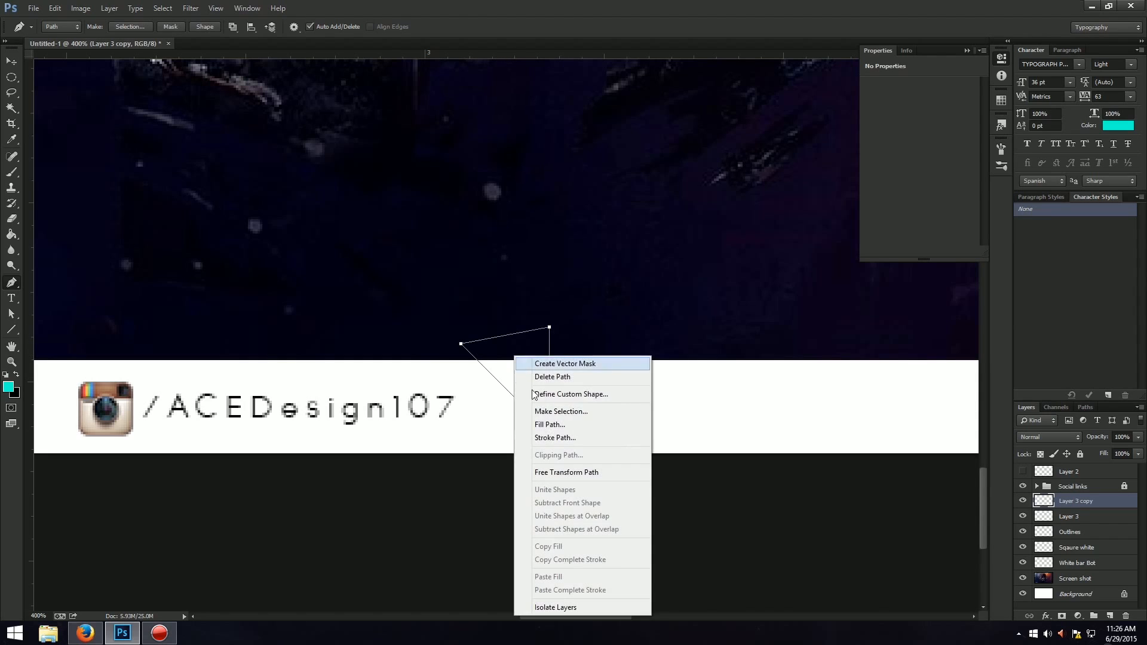
click(548, 409)
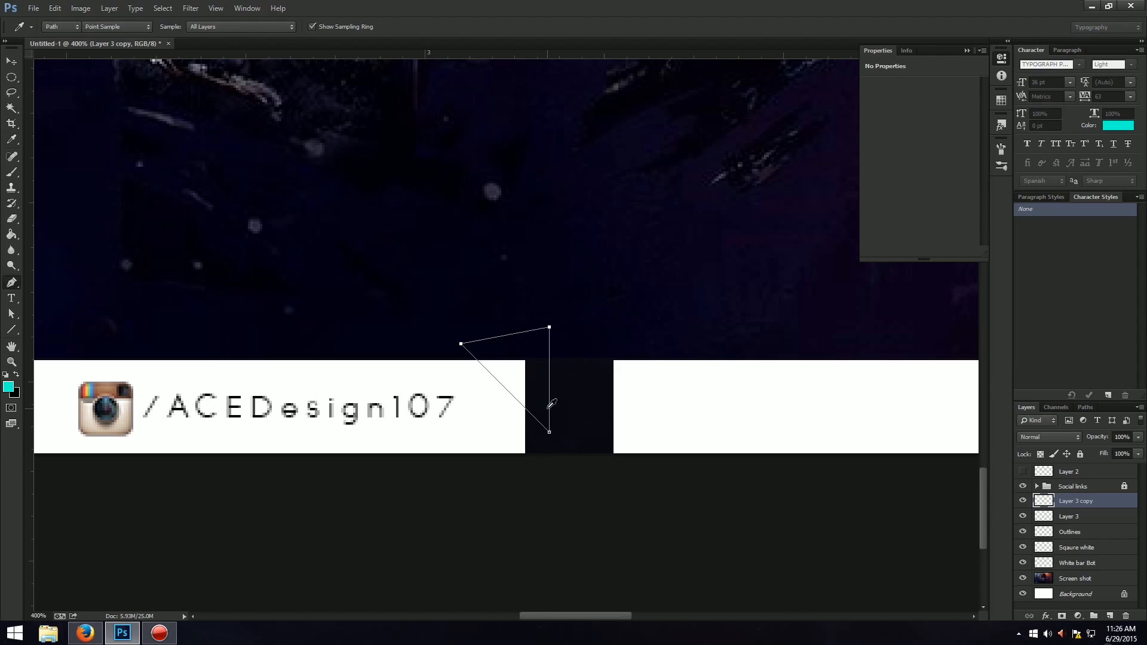
click(1098, 571)
key(Delete)
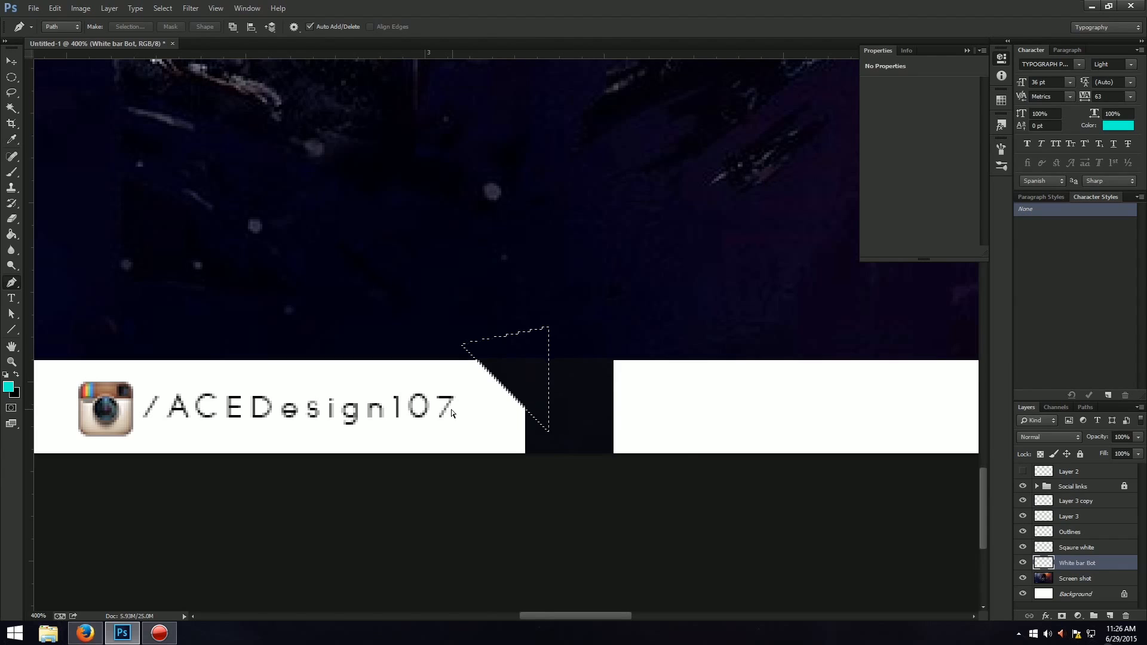
key(ctrl+t)
drag(501, 373, 565, 371)
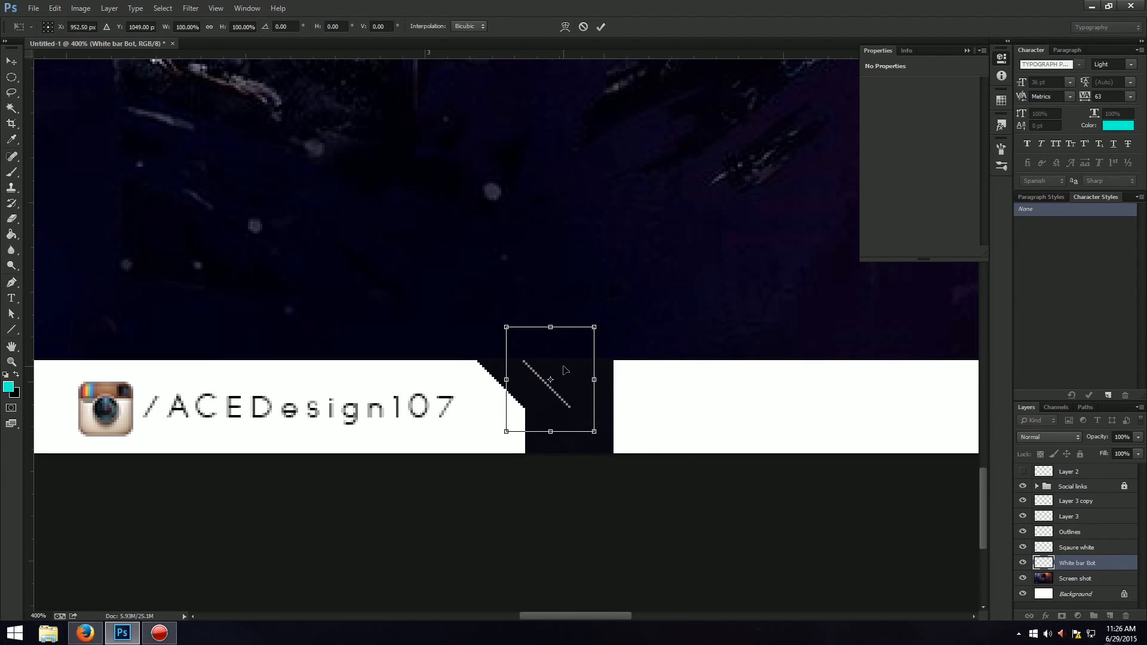
key(ctrl+z)
key(Escape)
Clear the selection and place a horizontal guide at the lower end of the strip's diagonal cut.
key(ctrl+d)
key(p)
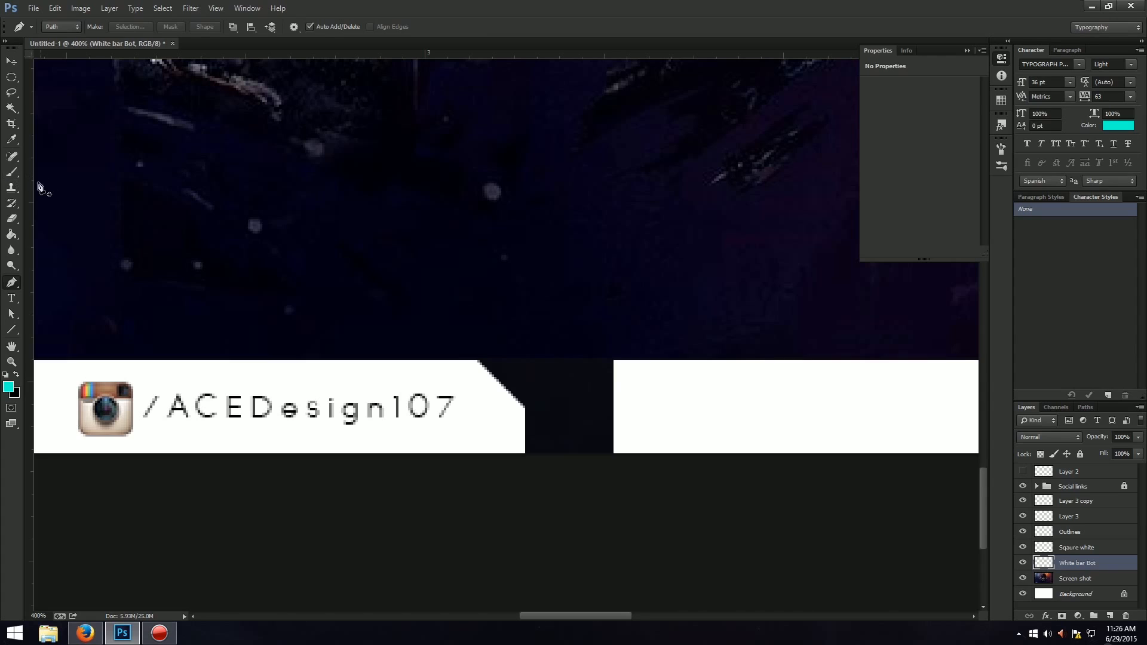
drag(365, 53, 433, 408)
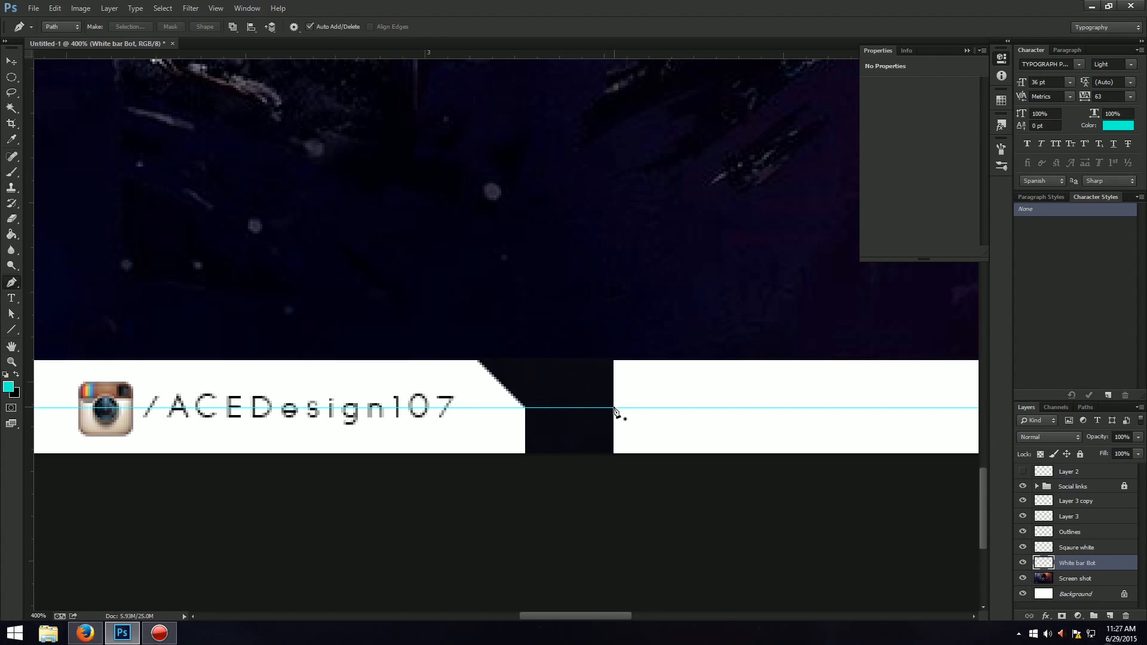
Draw a triangular Pen path from the guide across the strip's opposite corner, right of the gap, and turn it into a selection.
click(614, 408)
click(681, 341)
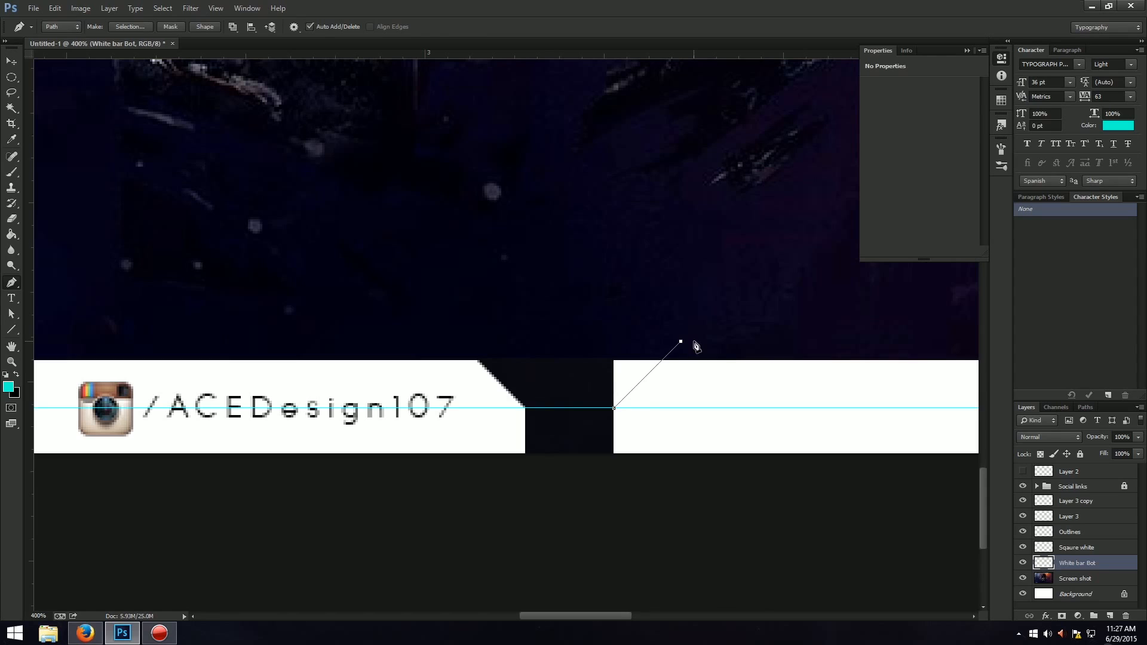
click(548, 324)
click(614, 408)
right_click(614, 392)
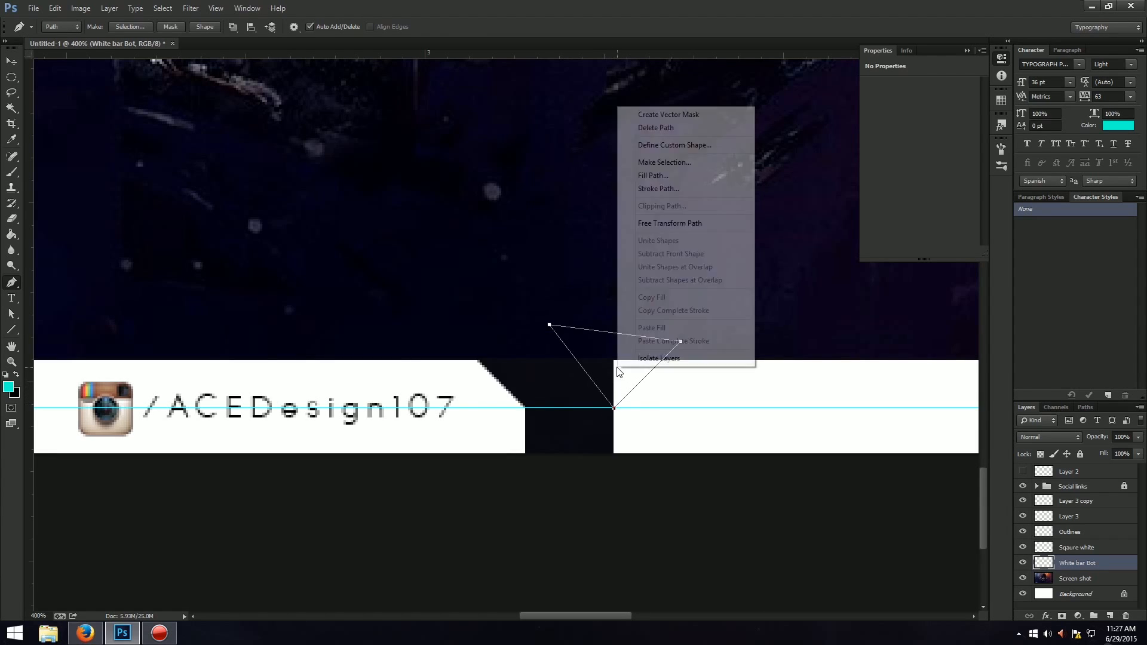
click(674, 159)
key(Return)
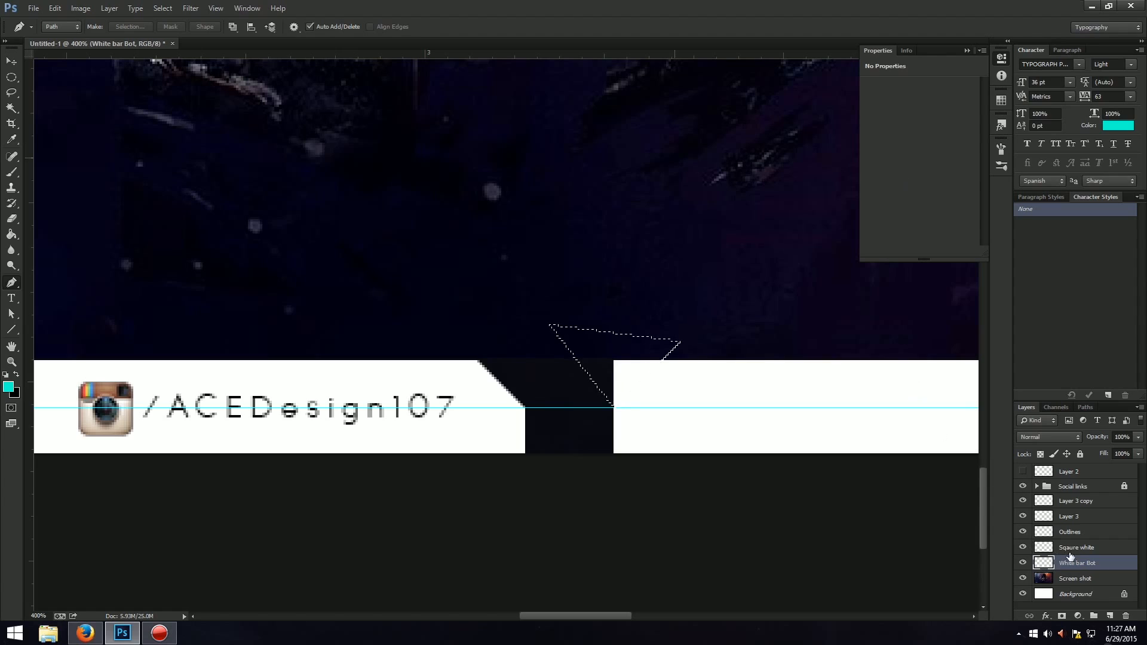
Delete the selected corner from the White bar Bot layer and clear the selection.
click(1023, 563)
click(1023, 563)
key(Delete)
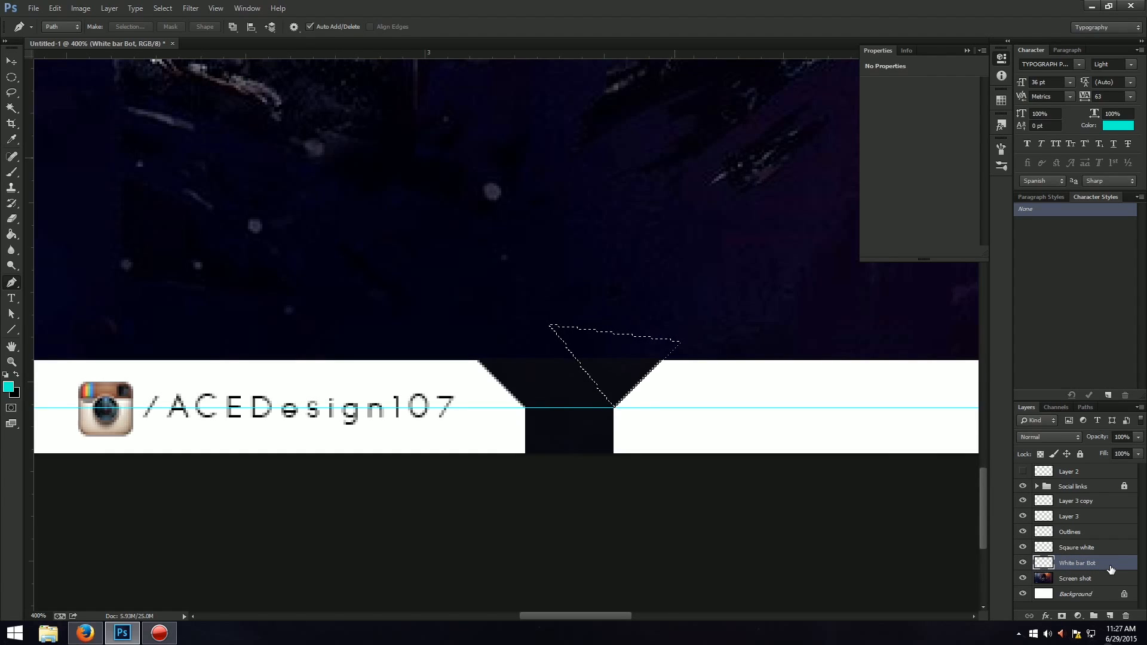
key(ctrl+d)
key(ctrl+0)
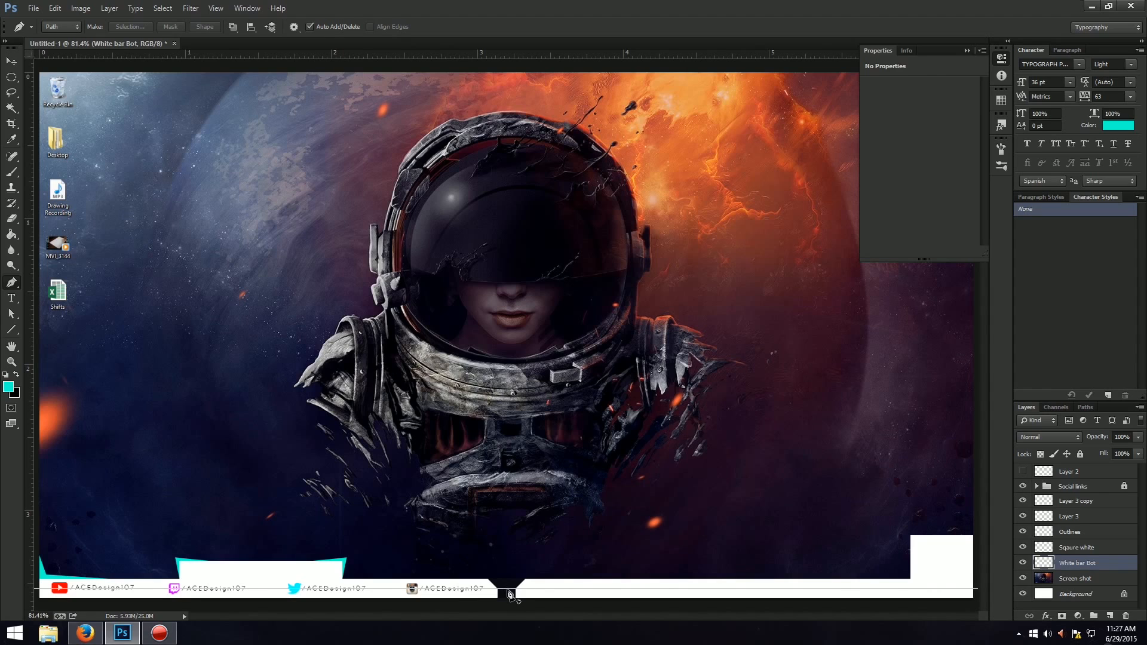
Trim the diagonal right of the gap slightly wider by deleting another triangular Pen selection from the white strip.
scroll(509, 593, up, 1)
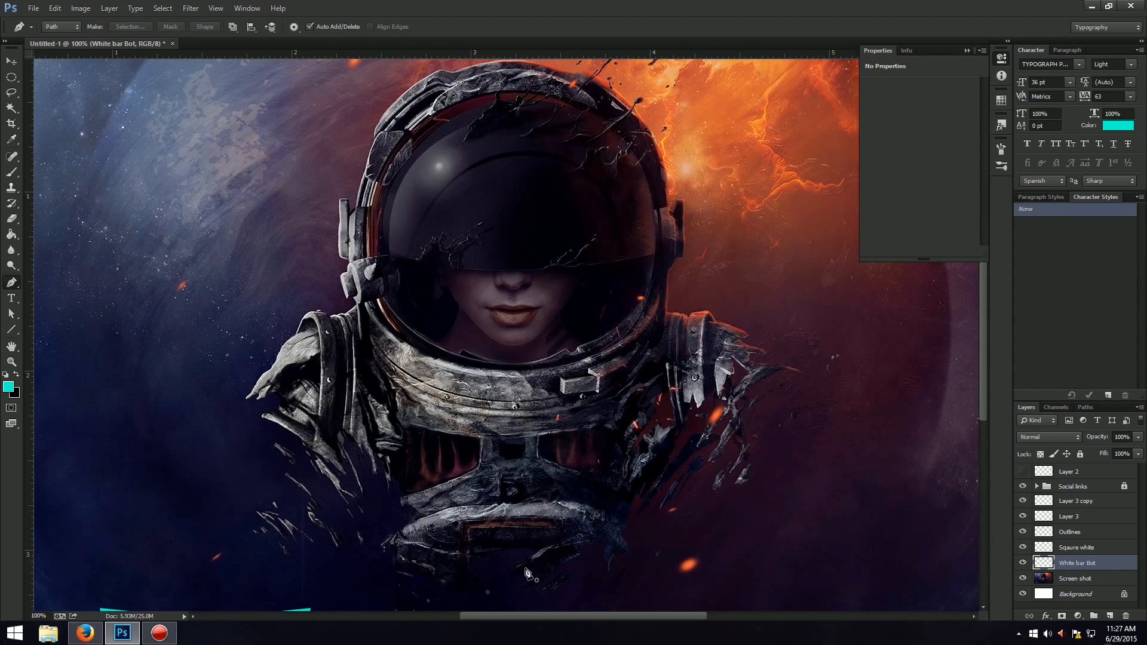
drag(987, 380, 974, 420)
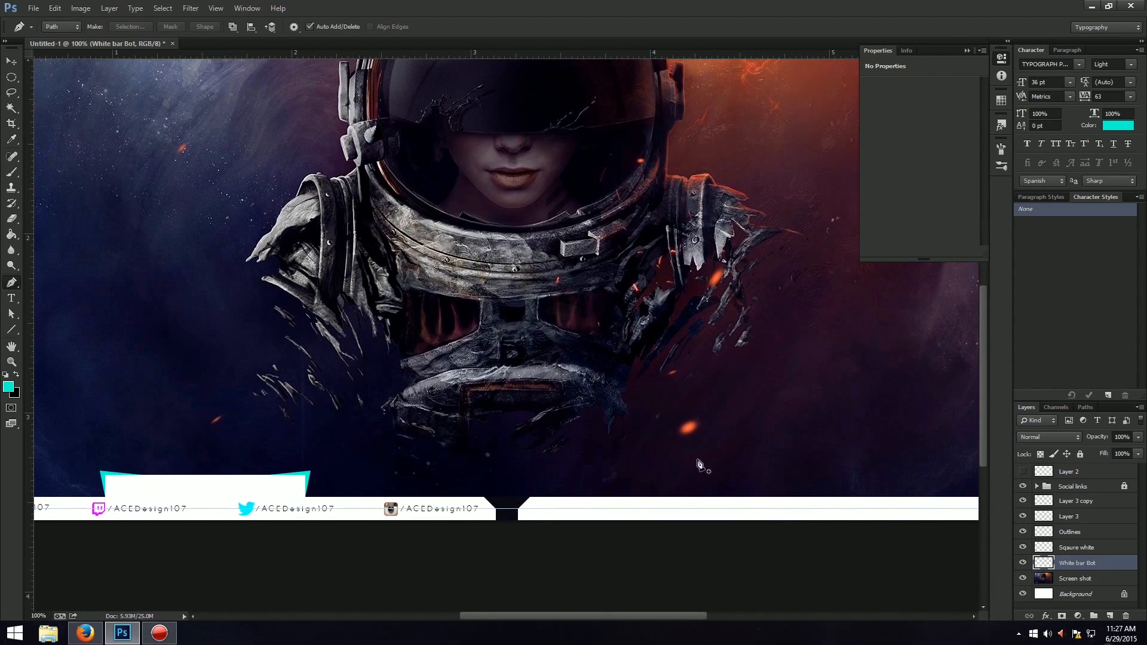
key(ctrl+plus)
key(ctrl+plus)
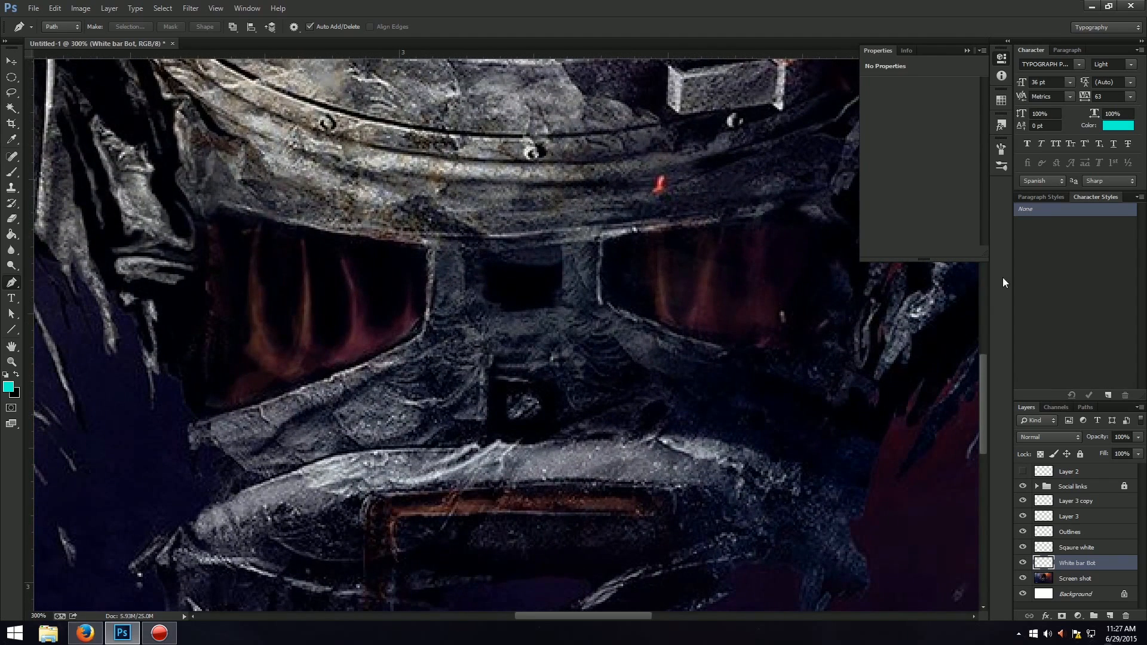
drag(984, 371, 973, 461)
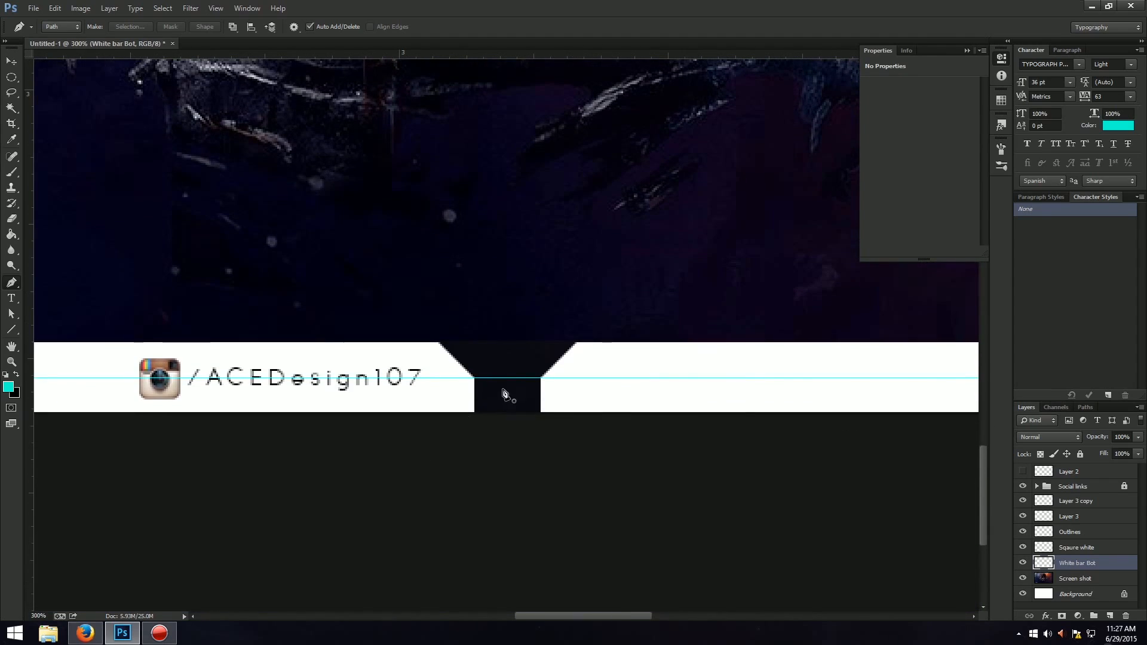
click(540, 378)
click(585, 338)
drag(585, 338, 540, 336)
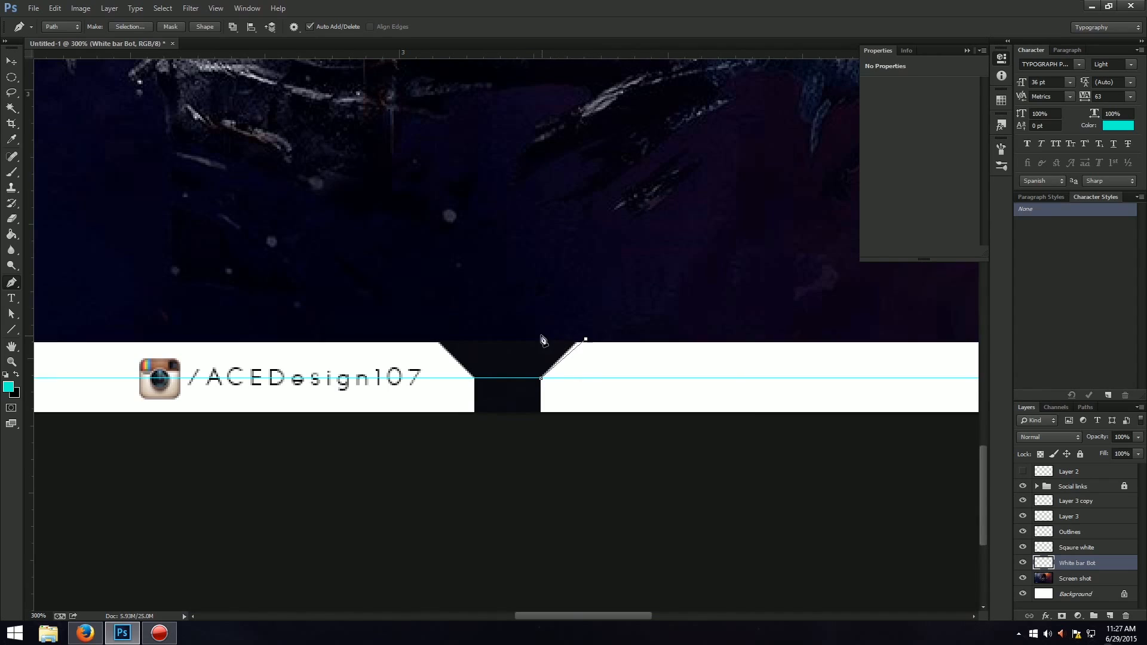
click(541, 379)
right_click(541, 381)
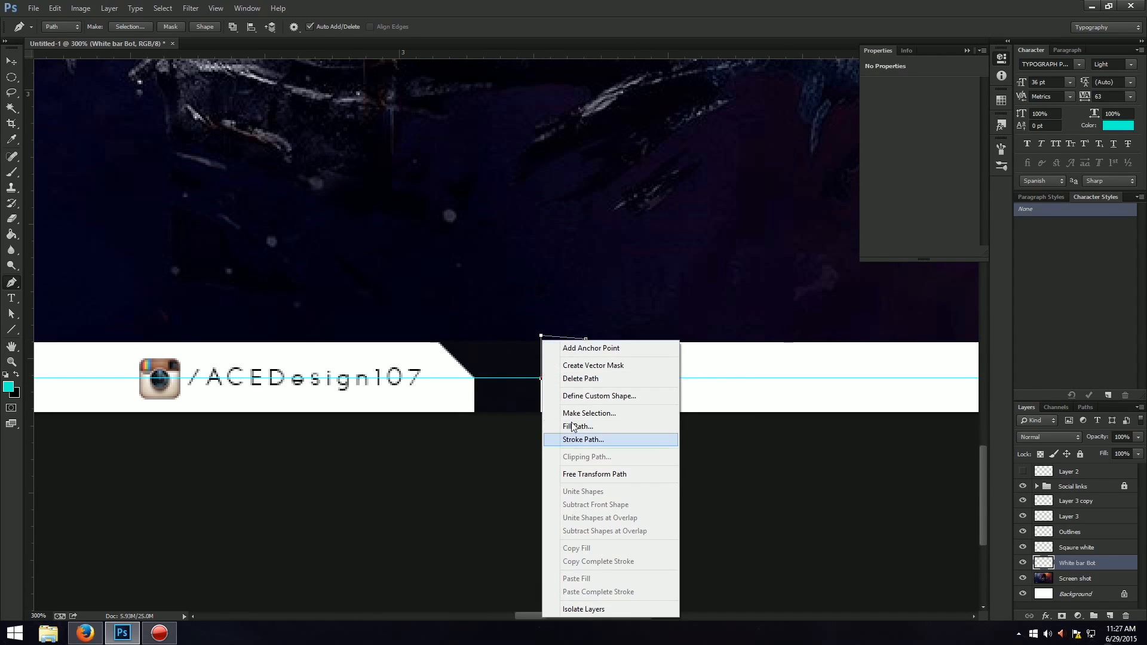
click(578, 413)
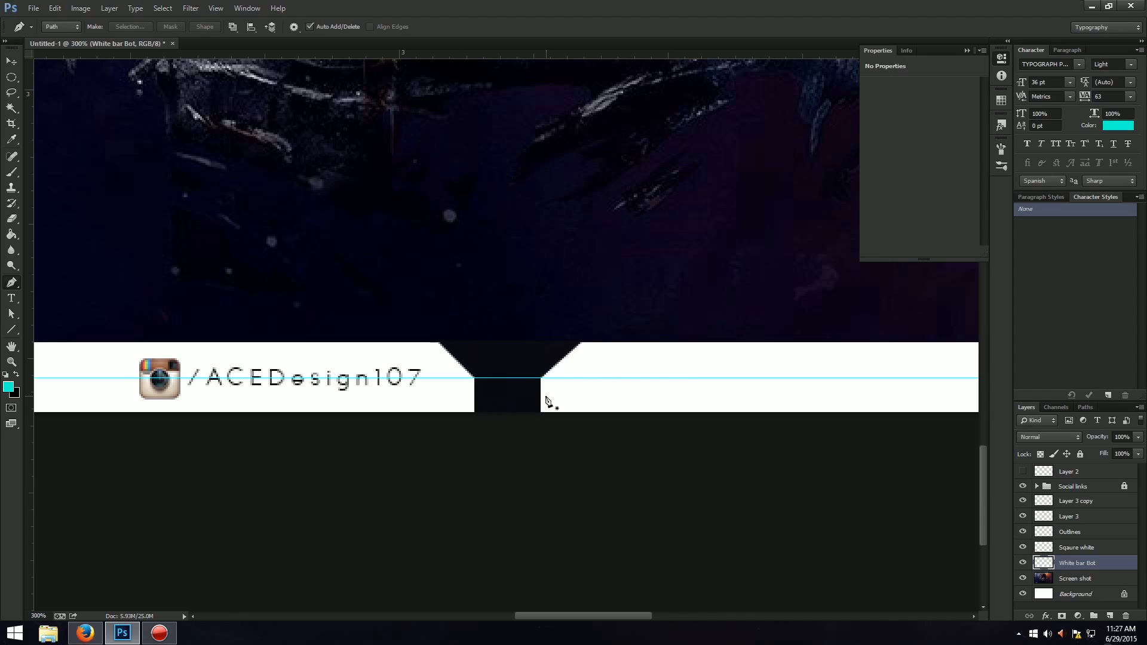
key(ctrl+plus)
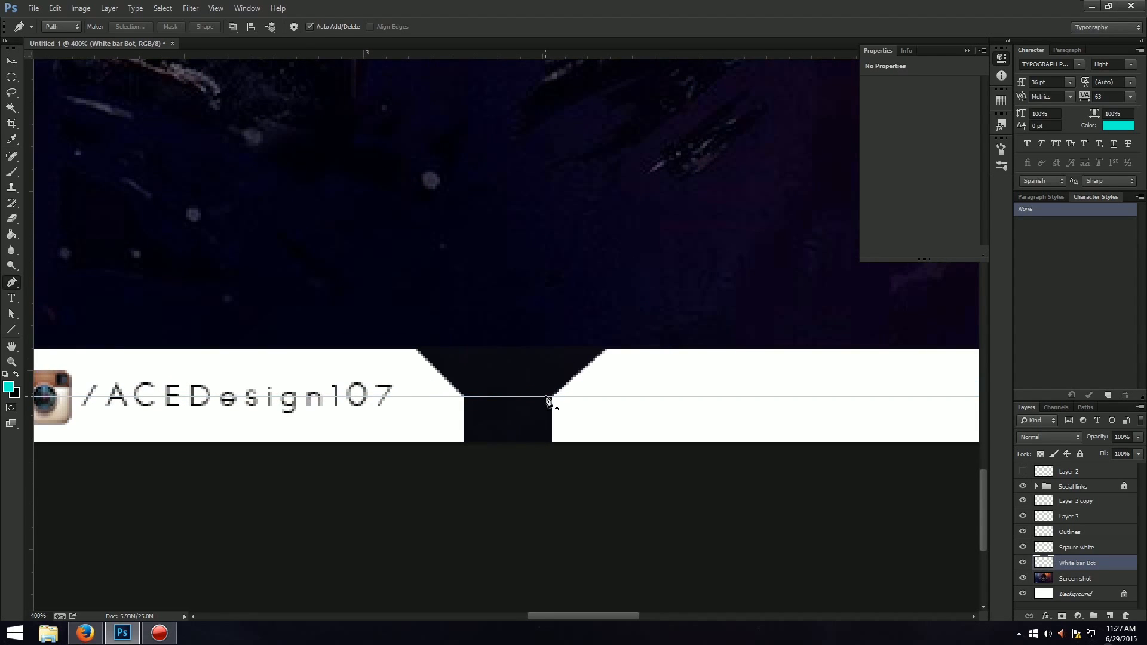
key(m)
drag(409, 342, 491, 486)
key(ctrl+d)
drag(17, 86, 36, 74)
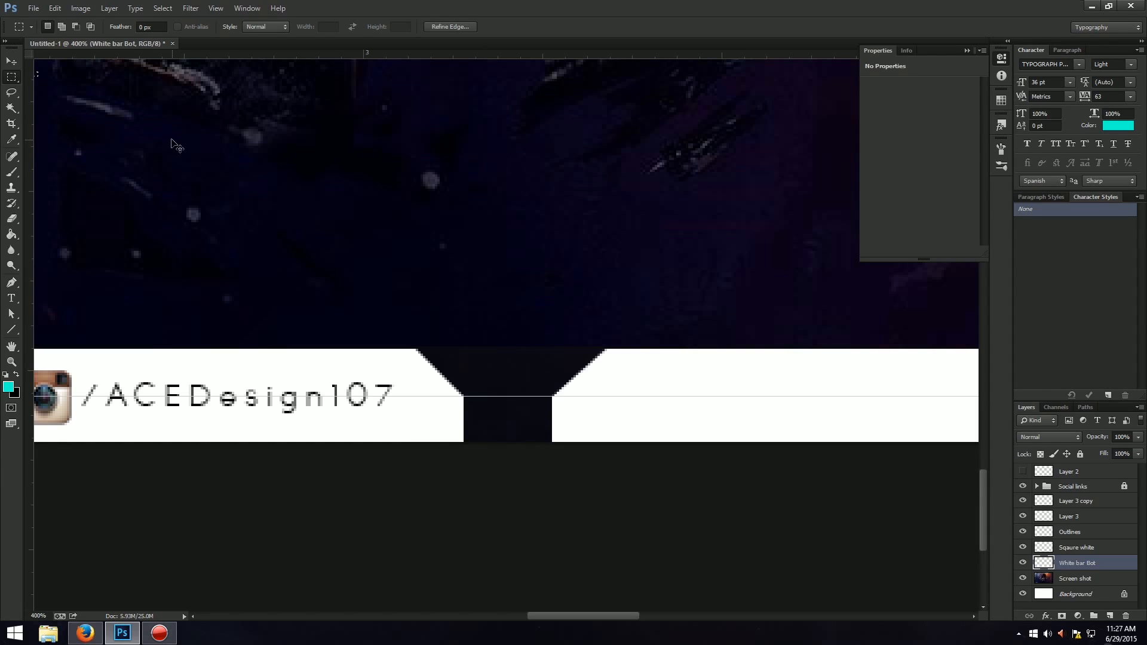
Copy the strip's angled end left of the gap onto a new layer and flip the copy horizontally.
drag(400, 332, 499, 476)
key(ctrl+c)
key(ctrl+v)
key(ctrl+t)
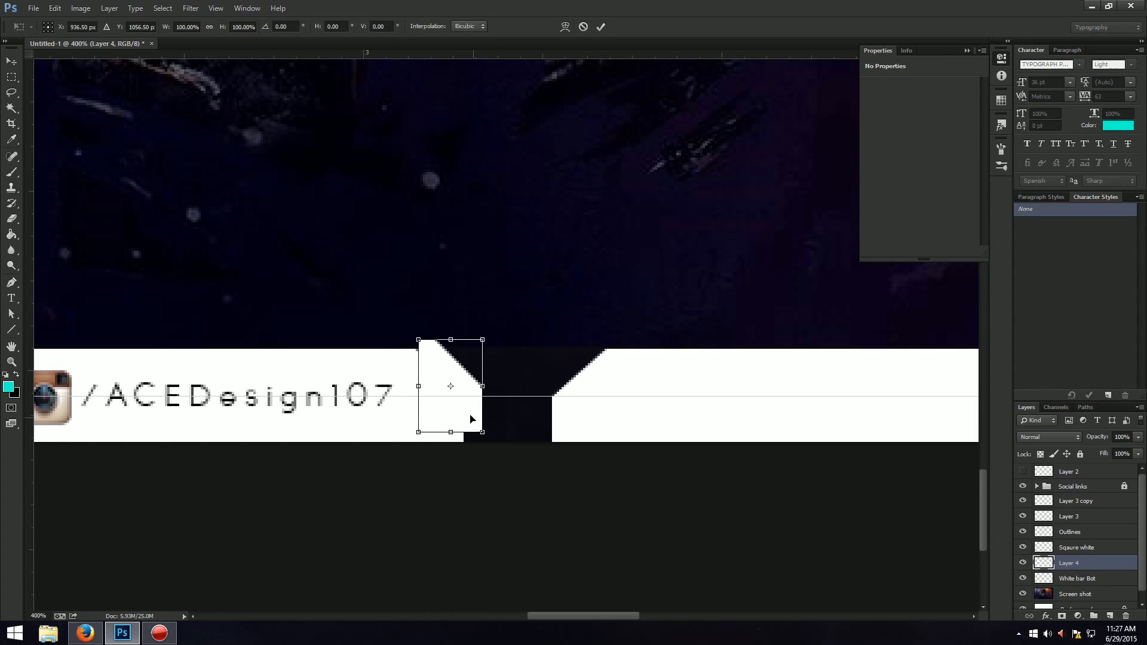
right_click(469, 412)
click(484, 590)
Move the flipped end piece onto the strip's edge right of the gap, enlarge it slightly and apply the transform.
drag(449, 410, 586, 419)
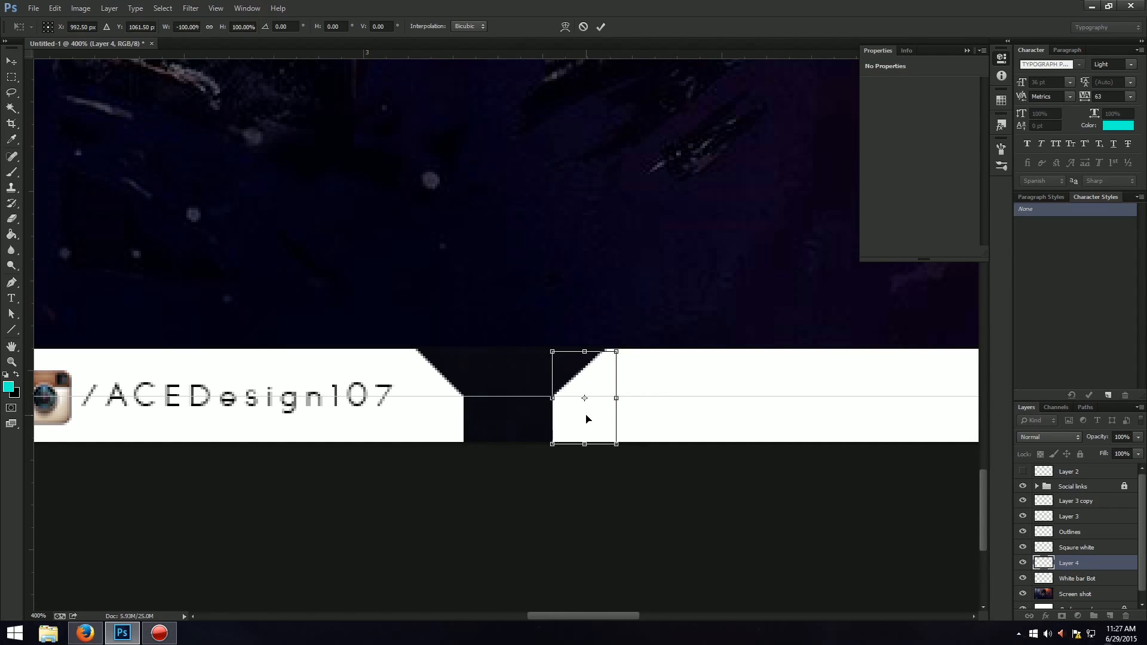
drag(618, 351, 622, 350)
key(Return)
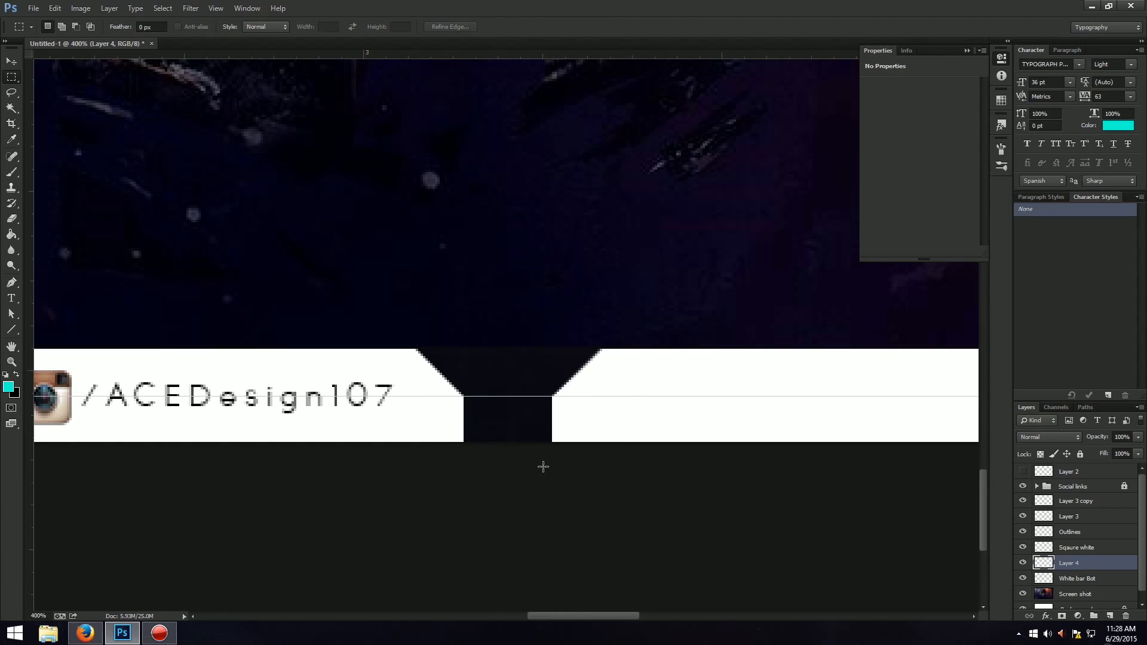
key(ctrl+0)
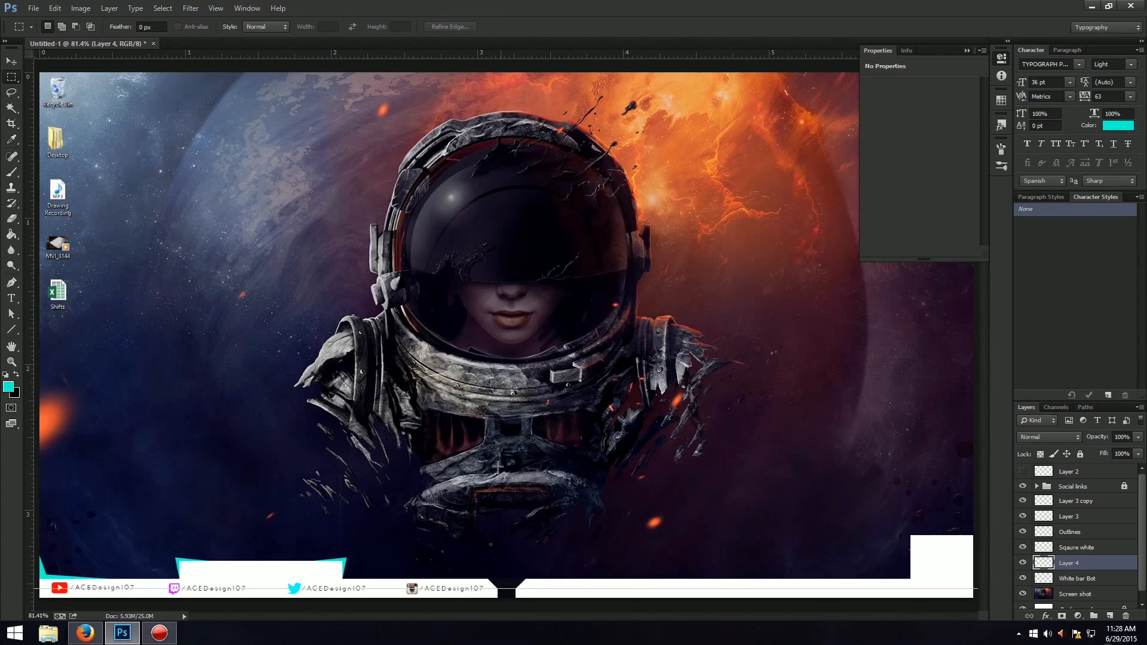
Clear the guides from the canvas and toggle the Sqaure white layer's visibility to identify its content.
click(216, 8)
click(229, 267)
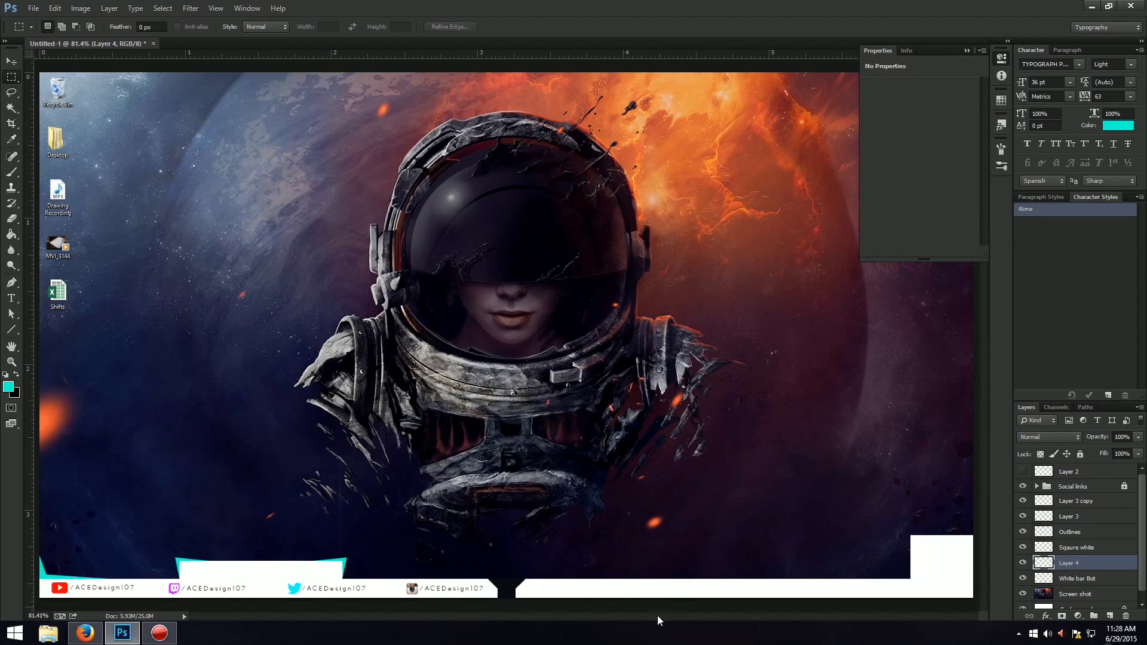
click(1023, 548)
click(1023, 547)
click(1023, 548)
click(1022, 548)
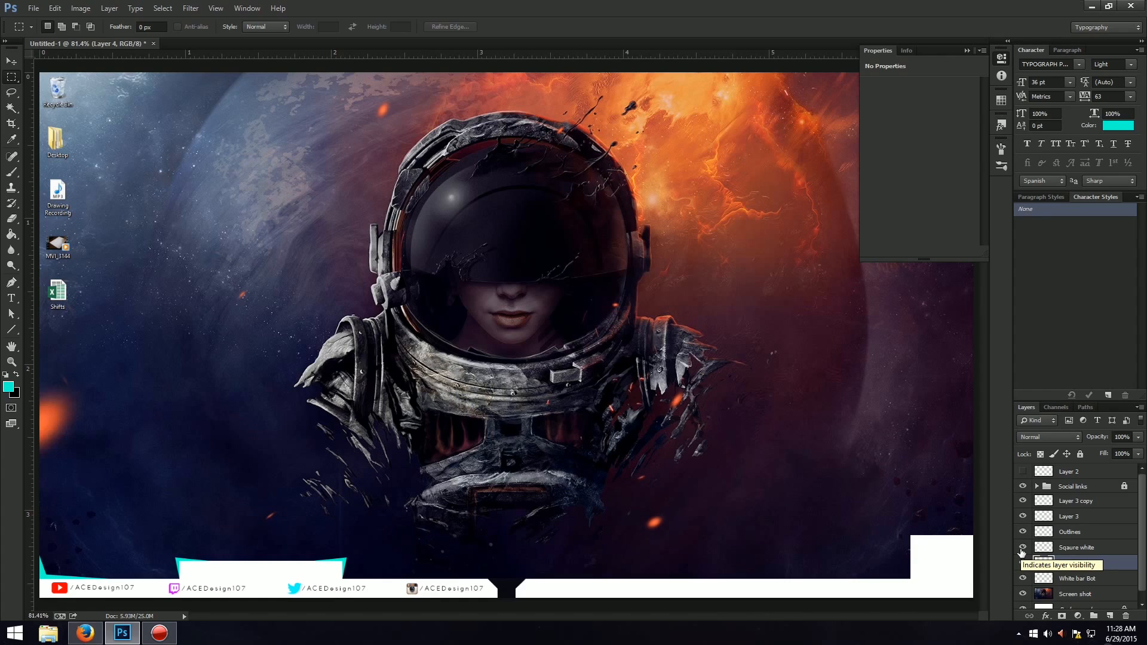
Duplicate the Sqaure white, Layer 3 and Layer 3 copy layers together and move the copies onto the white strip right of the gap.
click(1057, 548)
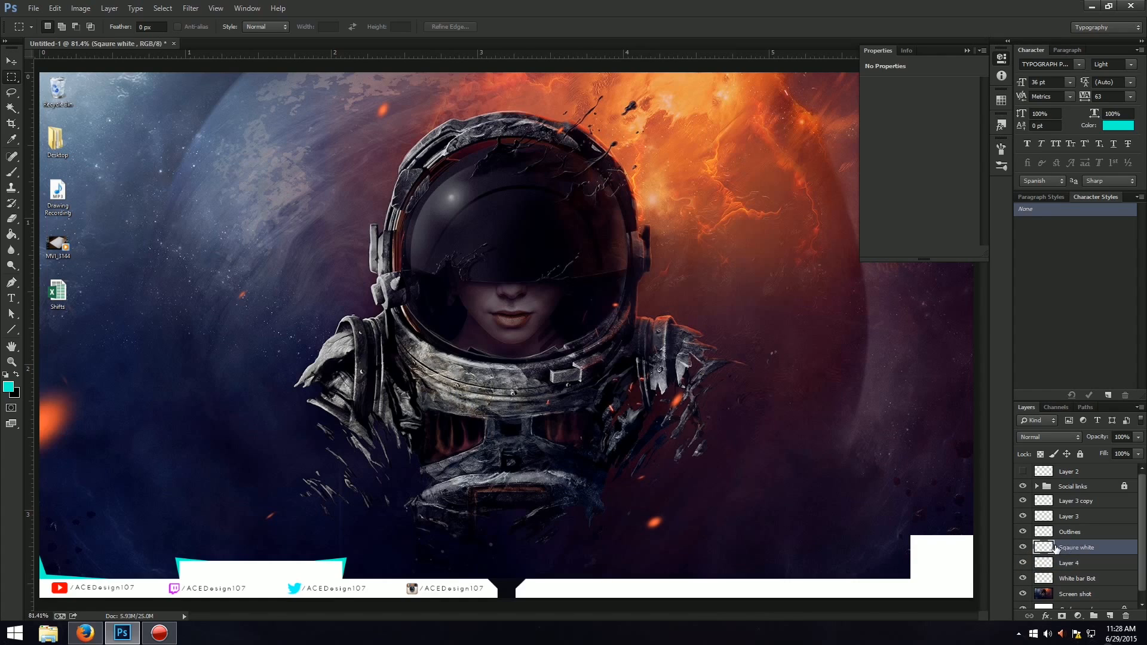
ctrl+click(1080, 515)
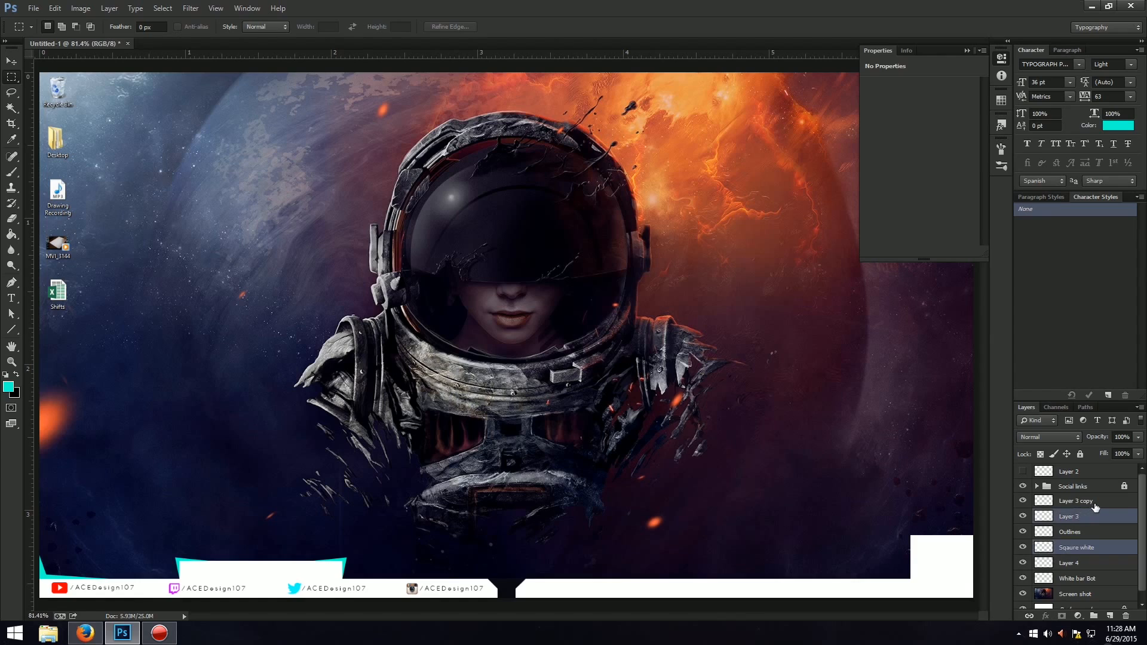
ctrl+click(1095, 503)
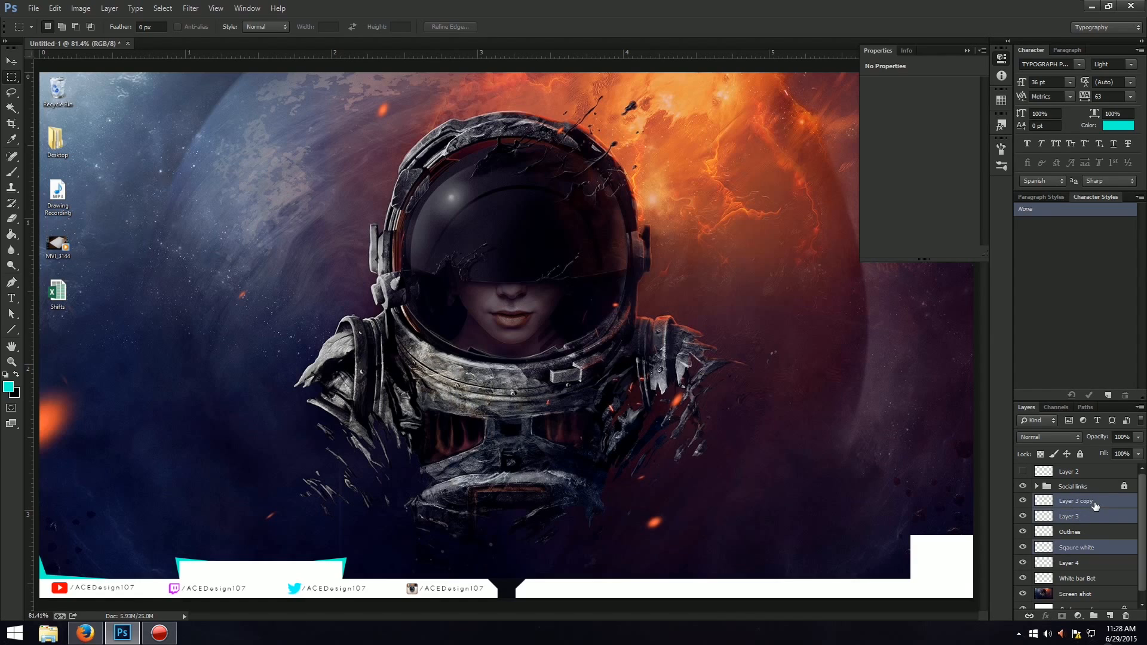
key(ctrl+j)
key(ctrl+t)
drag(324, 579, 787, 570)
key(Return)
key(m)
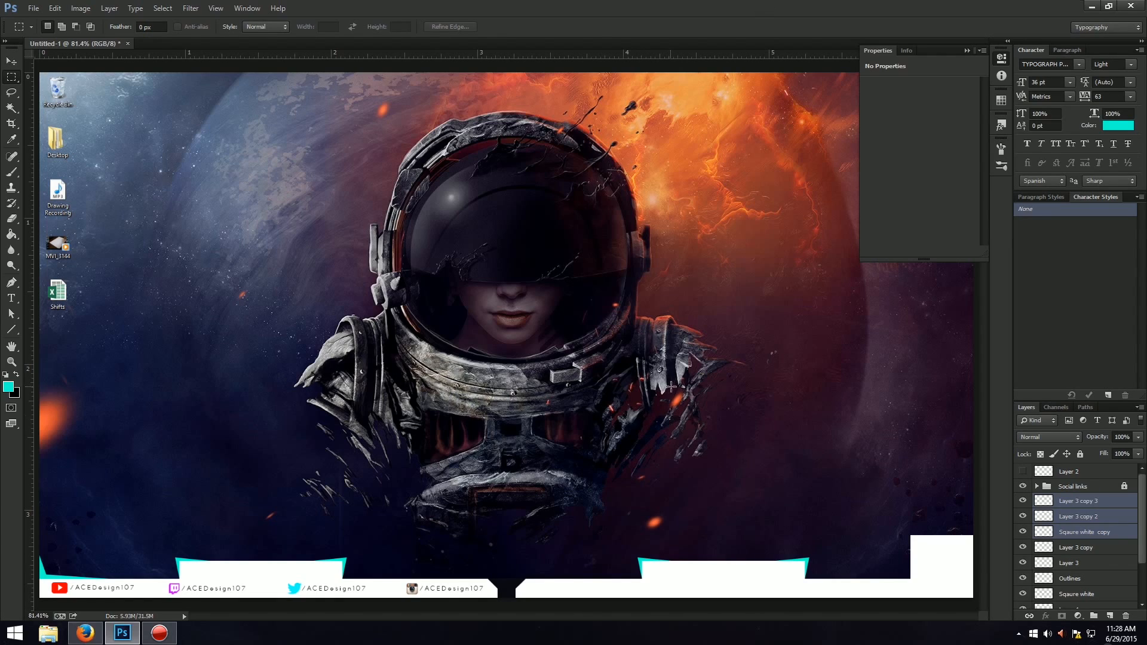
Rename Layer 3 as Corner Line.
key(ctrl+plus)
key(ctrl+plus)
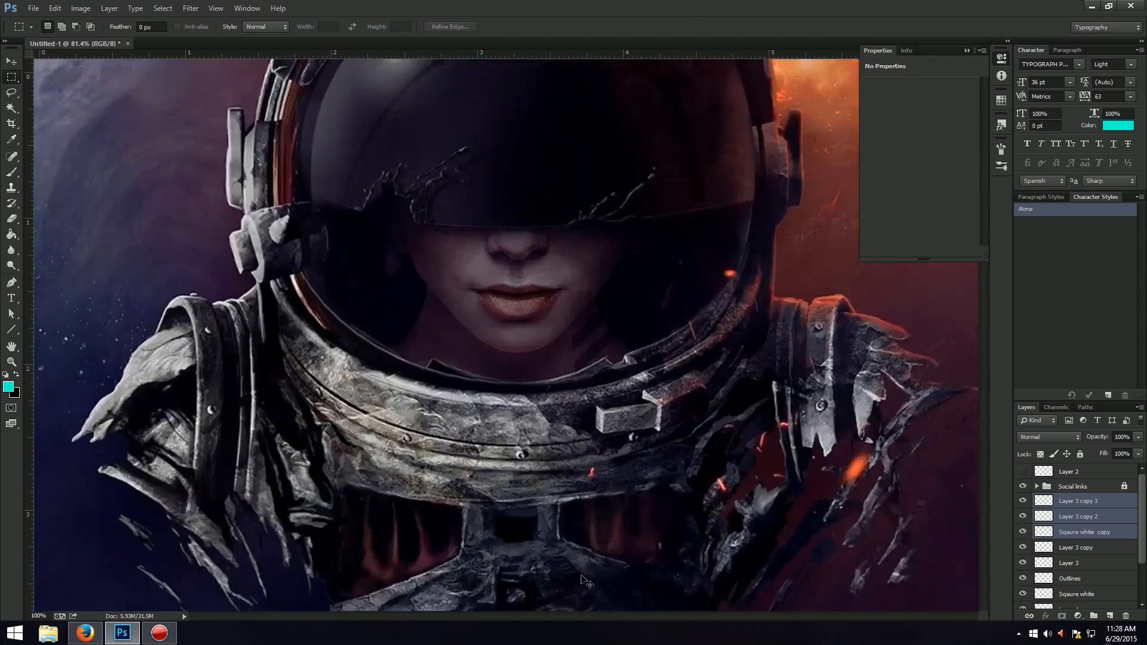
drag(531, 615, 469, 616)
scroll(479, 588, down, 5)
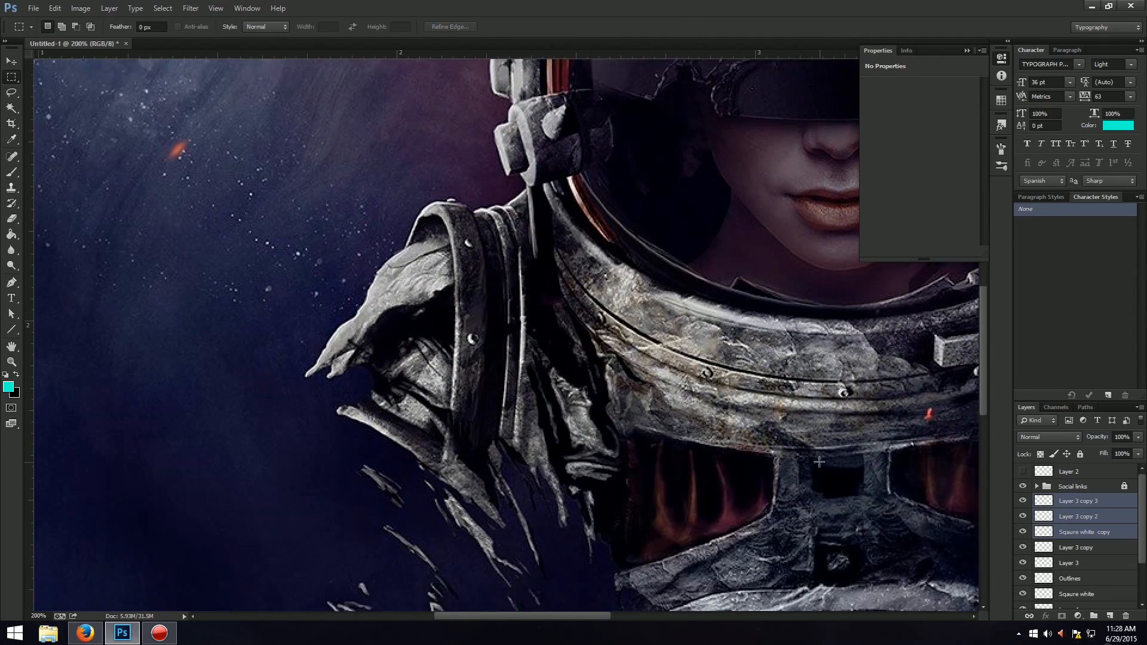
scroll(983, 454, down, 3)
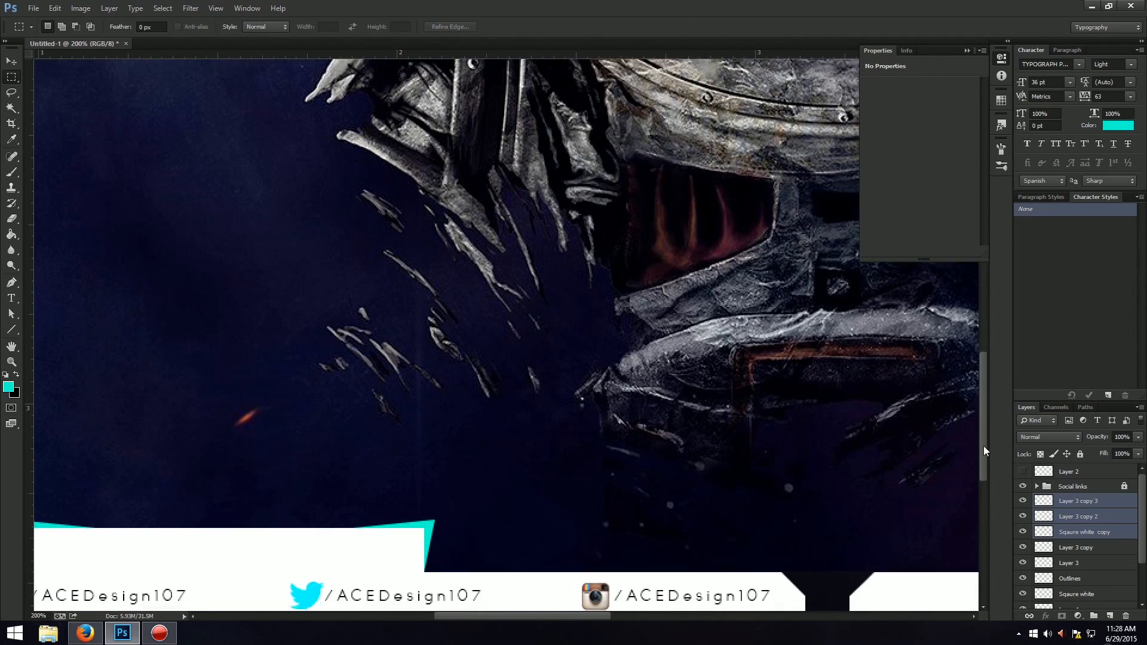
click(1104, 548)
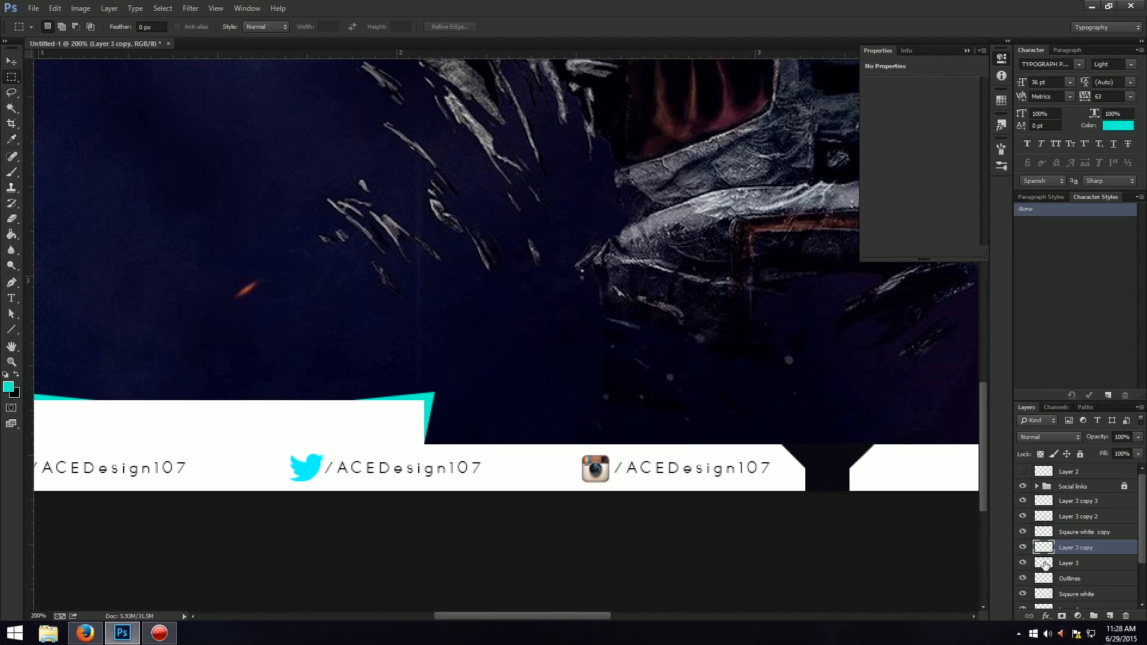
double_click(1077, 562)
text(L)
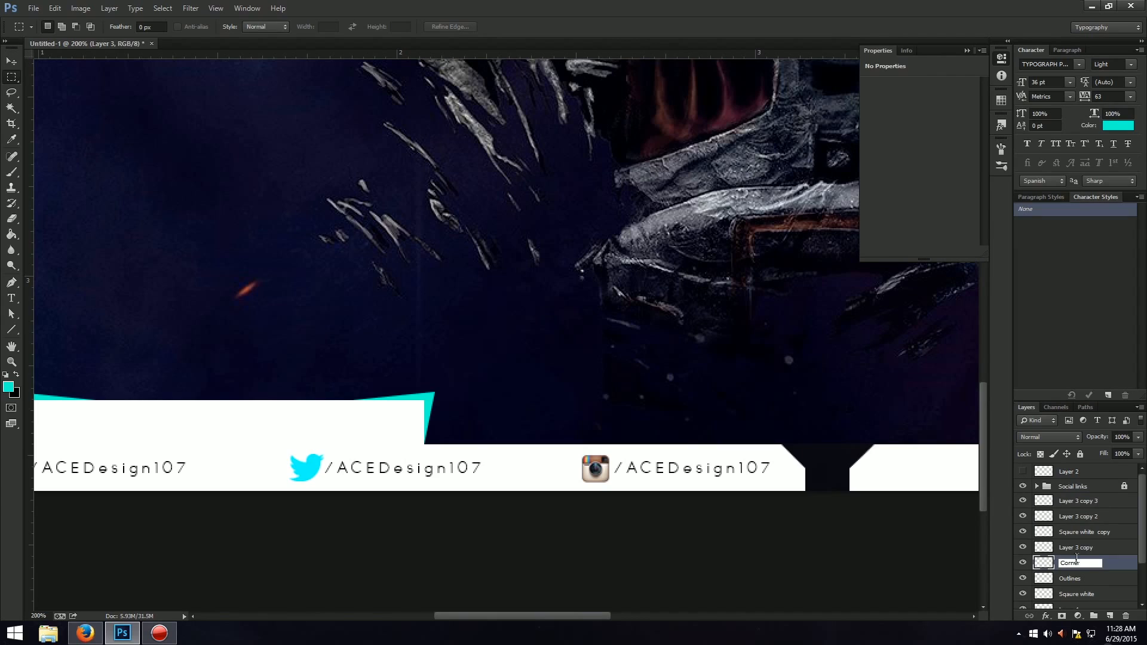
text(orner Line)
key(Return)
Enlarge the layer list and rename Layer 3 copy as Corner line.
drag(1060, 399, 1060, 261)
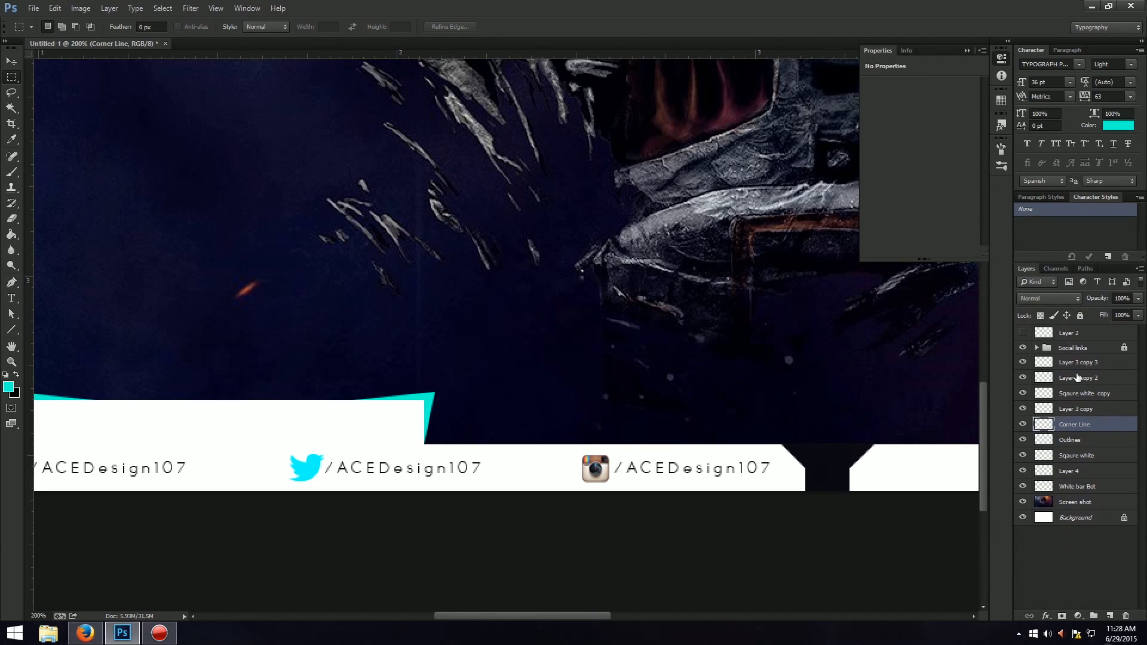
double_click(1064, 410)
text(C)
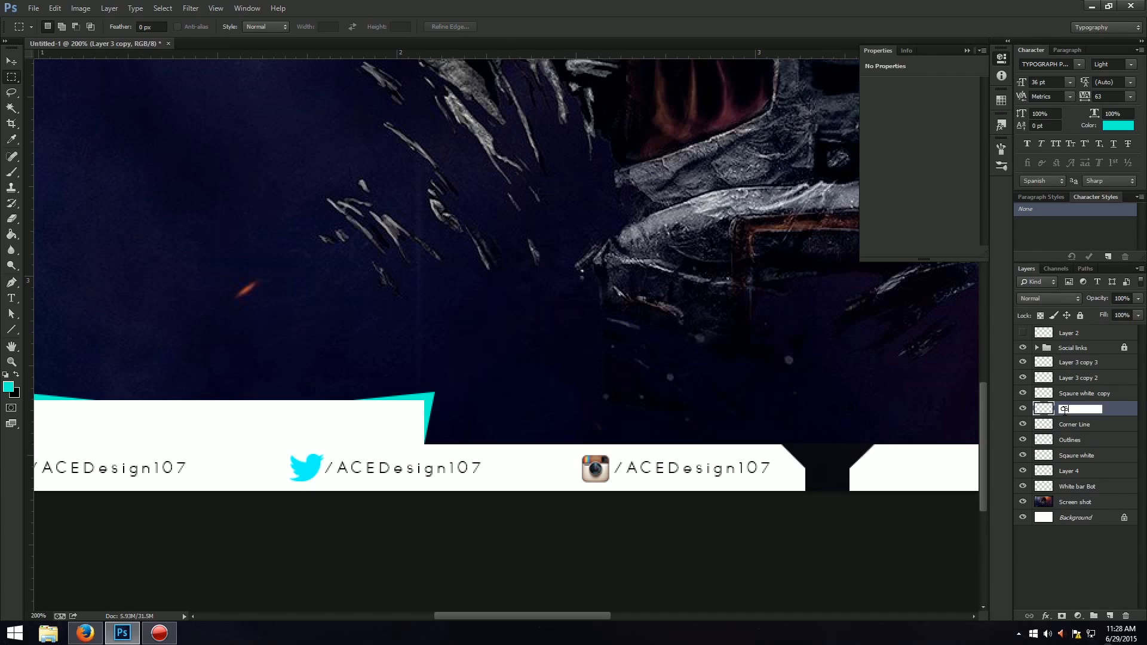
text(orner line)
key(Return)
Toggle the visibility of both corner line layers to check which accent each holds, and select both layers.
click(1022, 424)
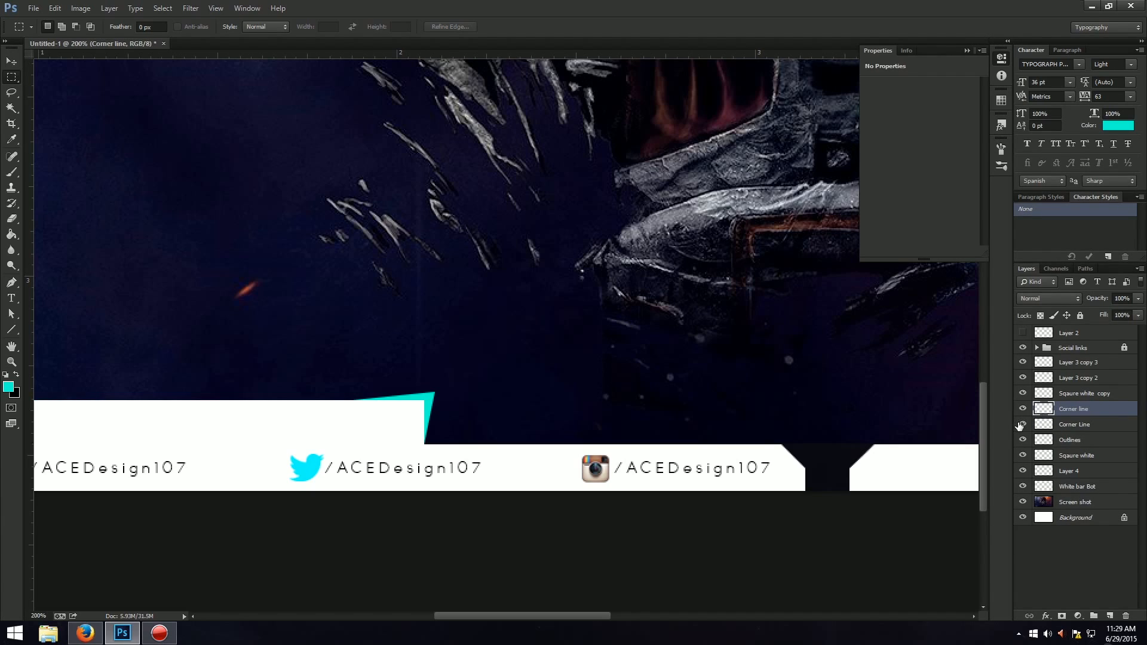
click(1022, 424)
click(1022, 409)
click(1023, 408)
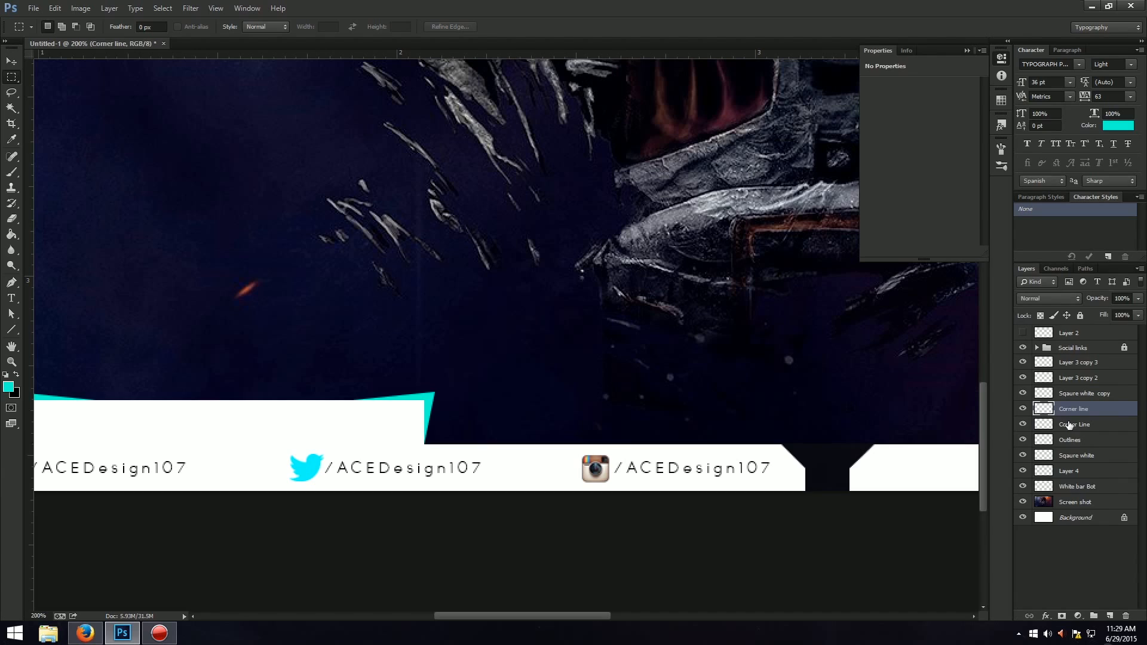
shift+click(1107, 424)
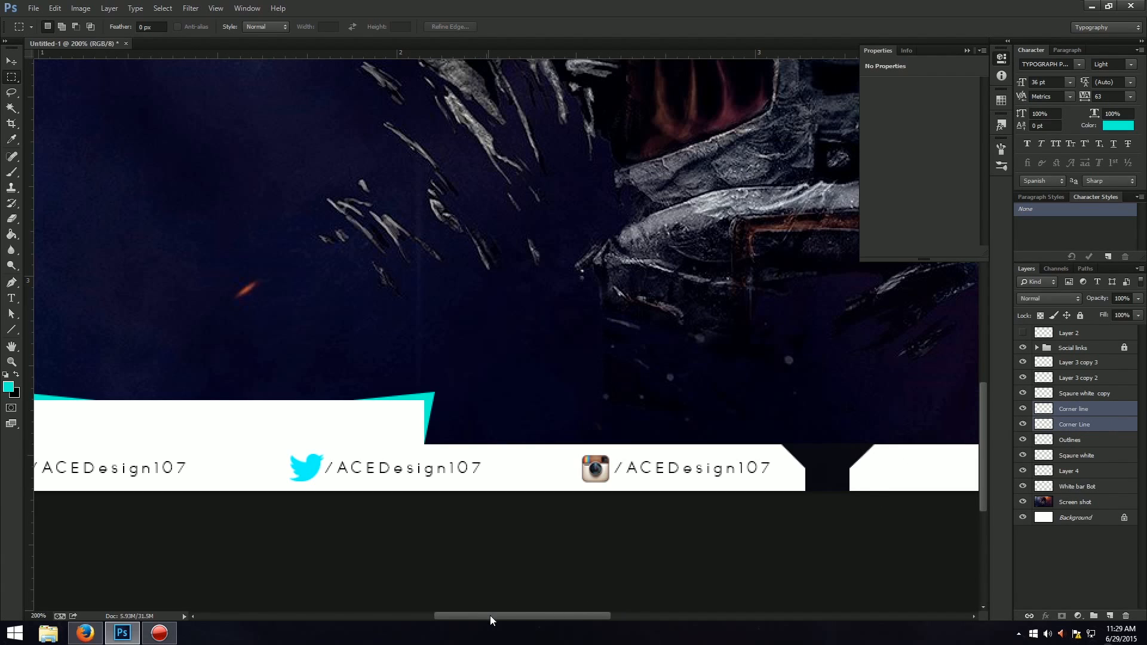
Start a Pen path on the strip's upper edge left of the gap, with its second point just above the angled corner.
drag(489, 618, 526, 618)
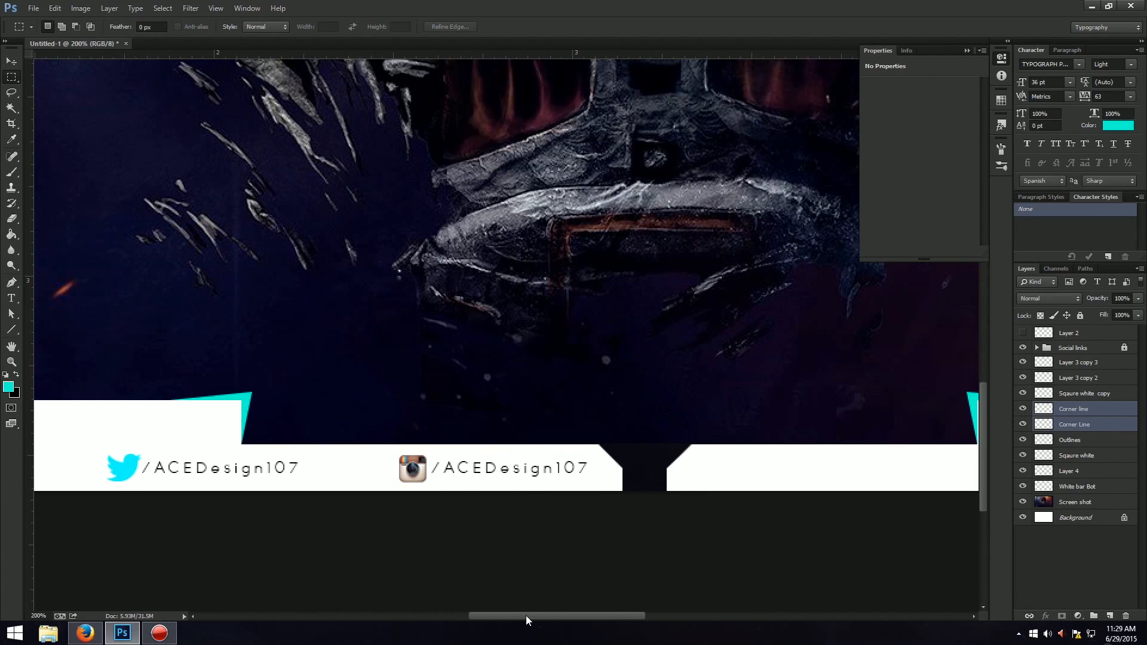
click(11, 282)
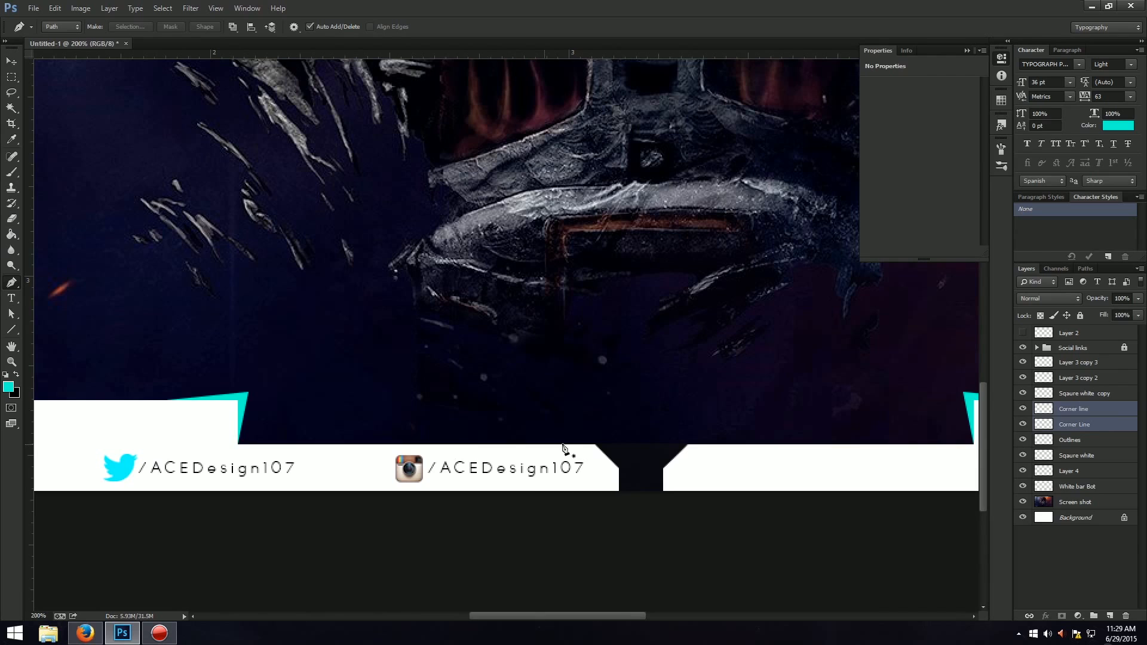
key(ctrl+plus)
key(ctrl+plus)
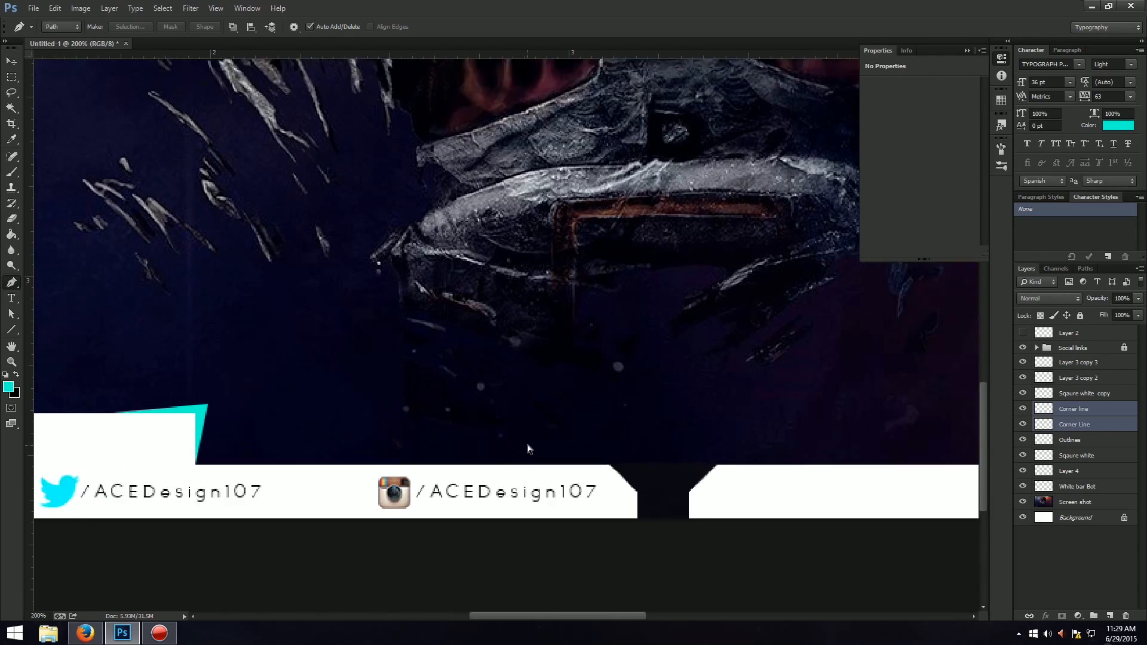
scroll(681, 449, down, 2)
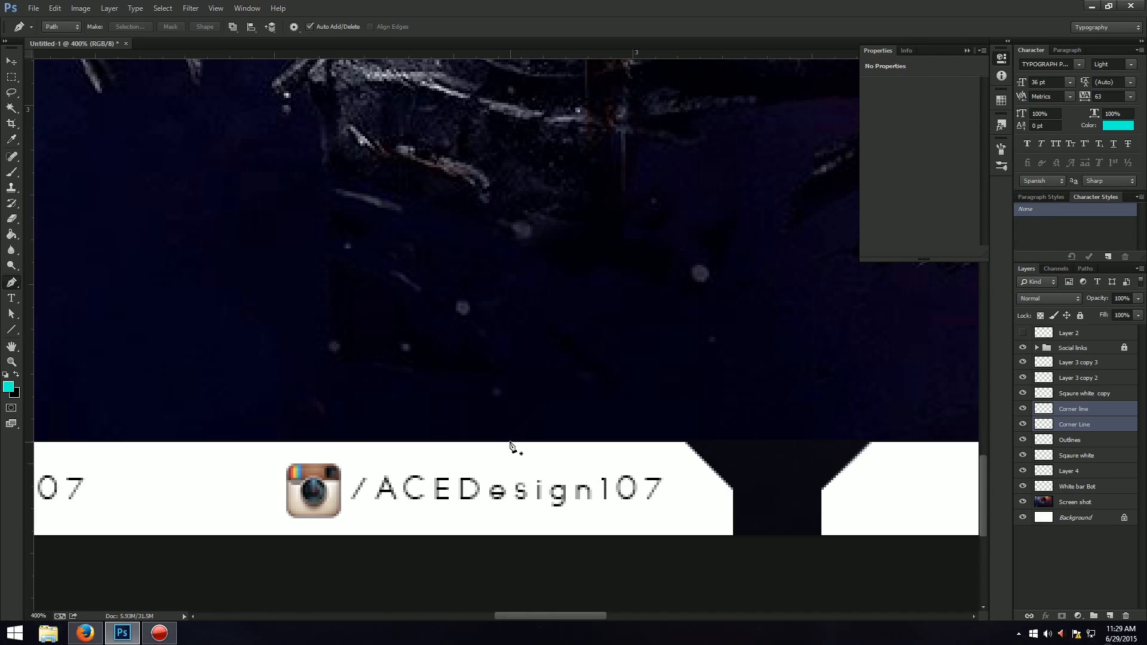
click(510, 443)
click(700, 416)
Close the path along the strip's angled corner left of the gap and convert it to a selection.
click(734, 491)
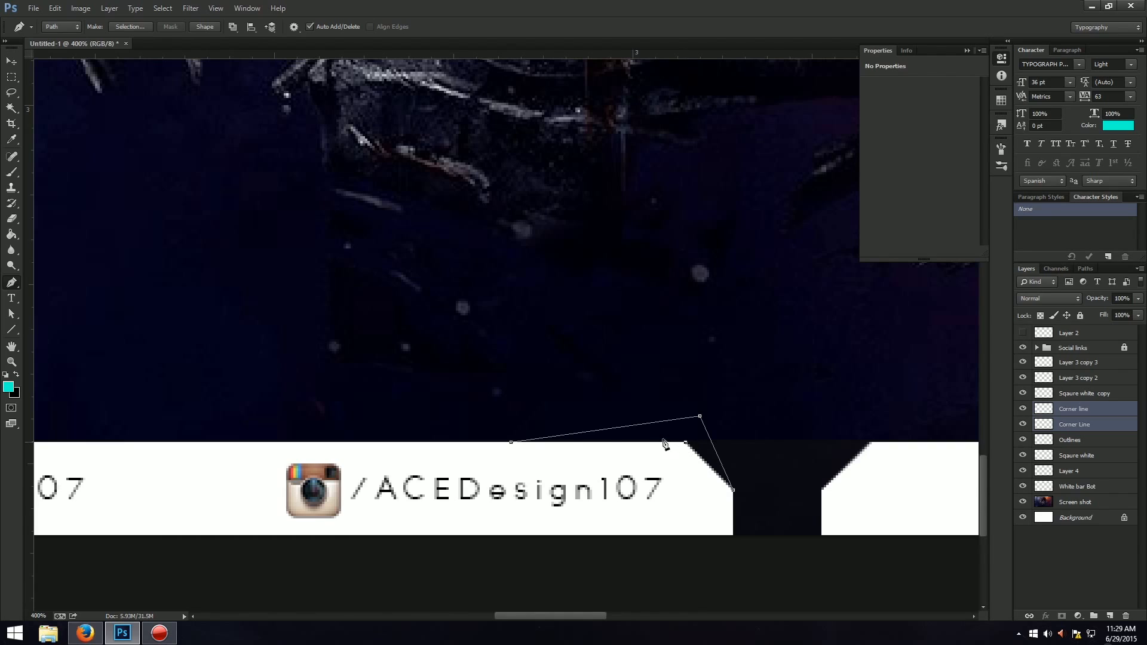
click(512, 443)
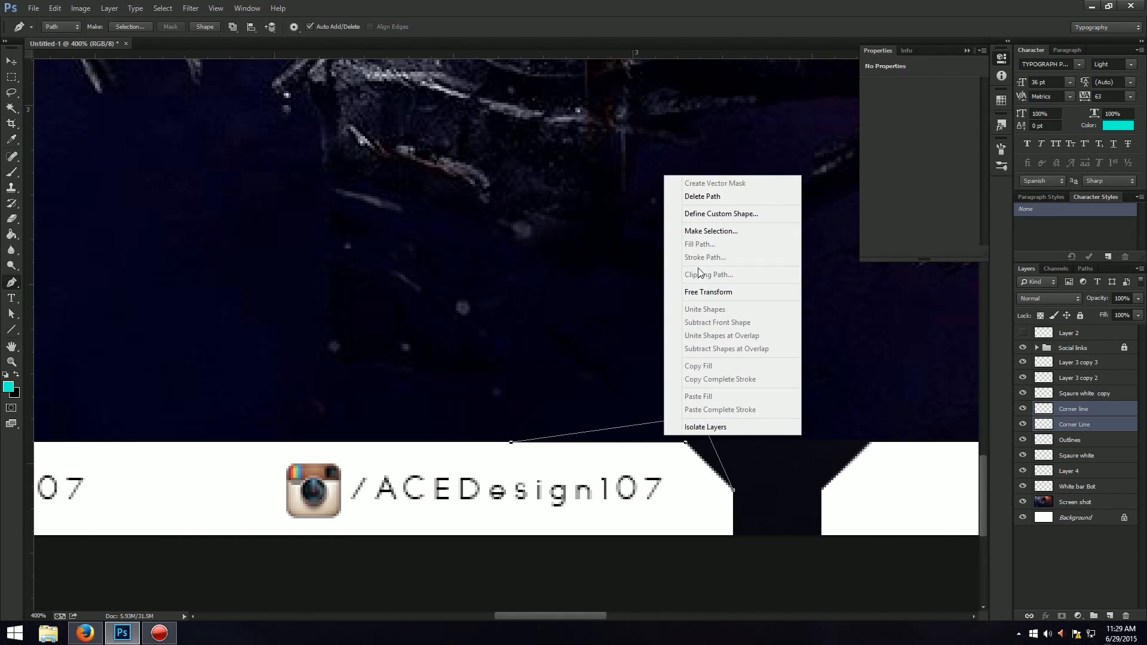
click(711, 230)
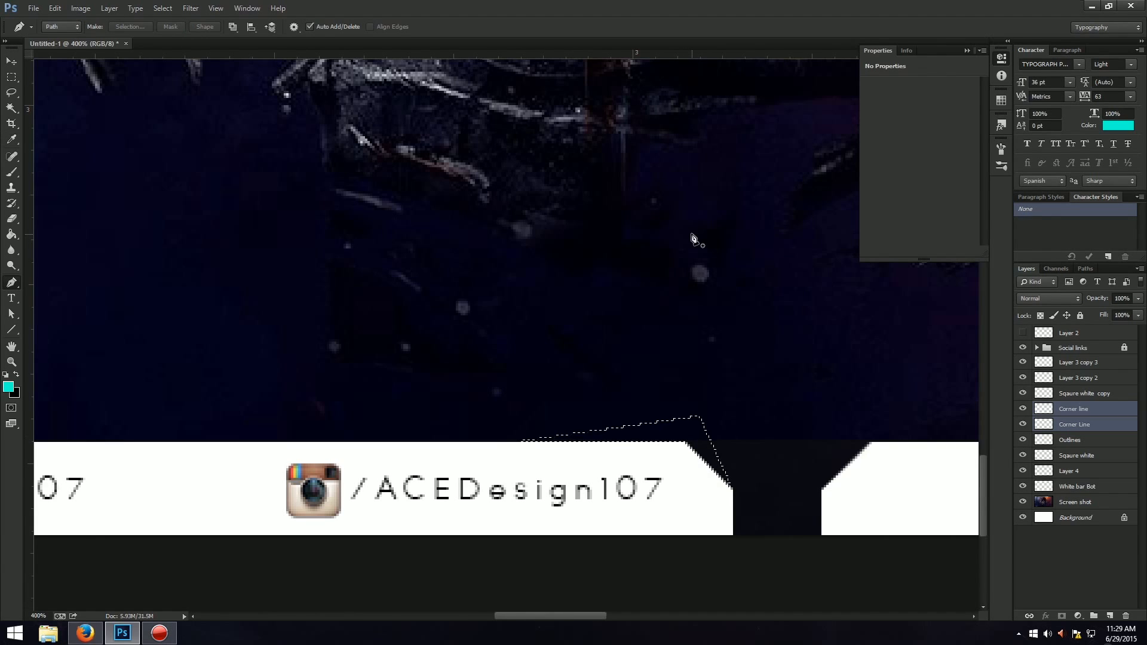
Fill the corner selection with turquoise on a new layer, clear the selection and leave the shape's transform unaltered.
key(g)
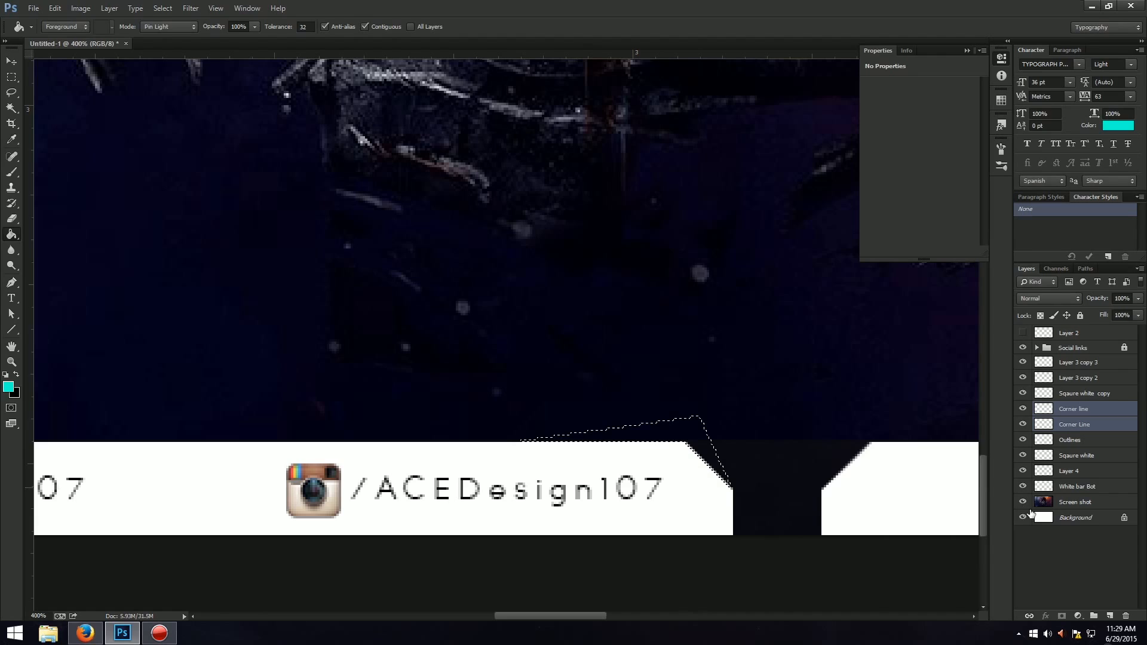
click(1110, 615)
click(664, 433)
key(ctrl+d)
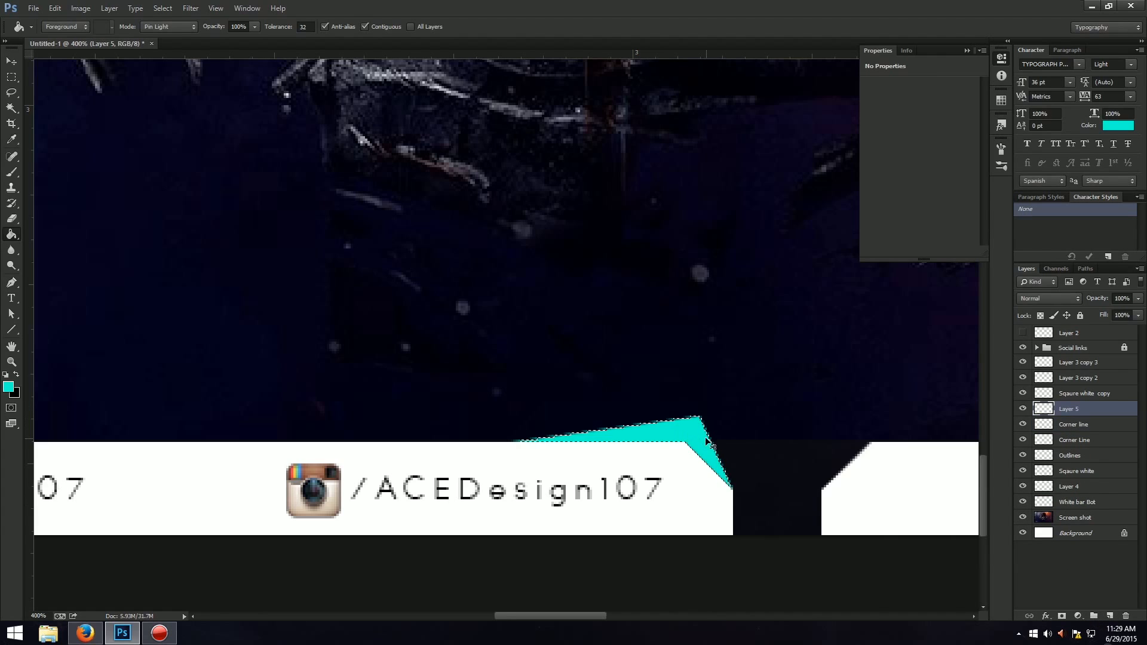
key(ctrl+t)
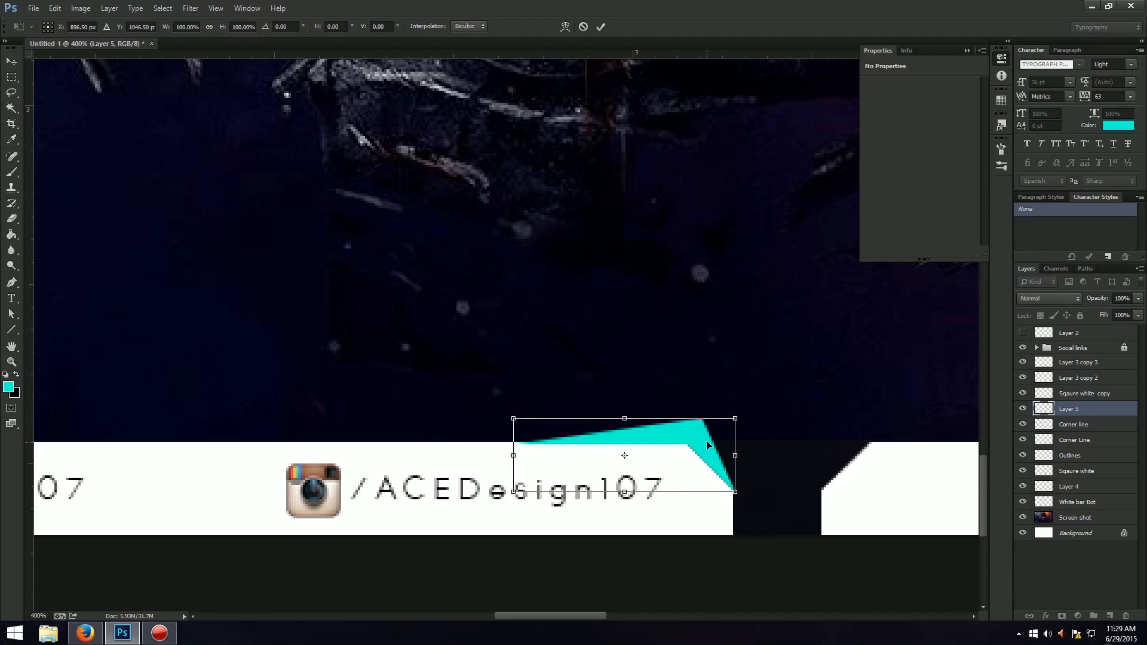
key(Return)
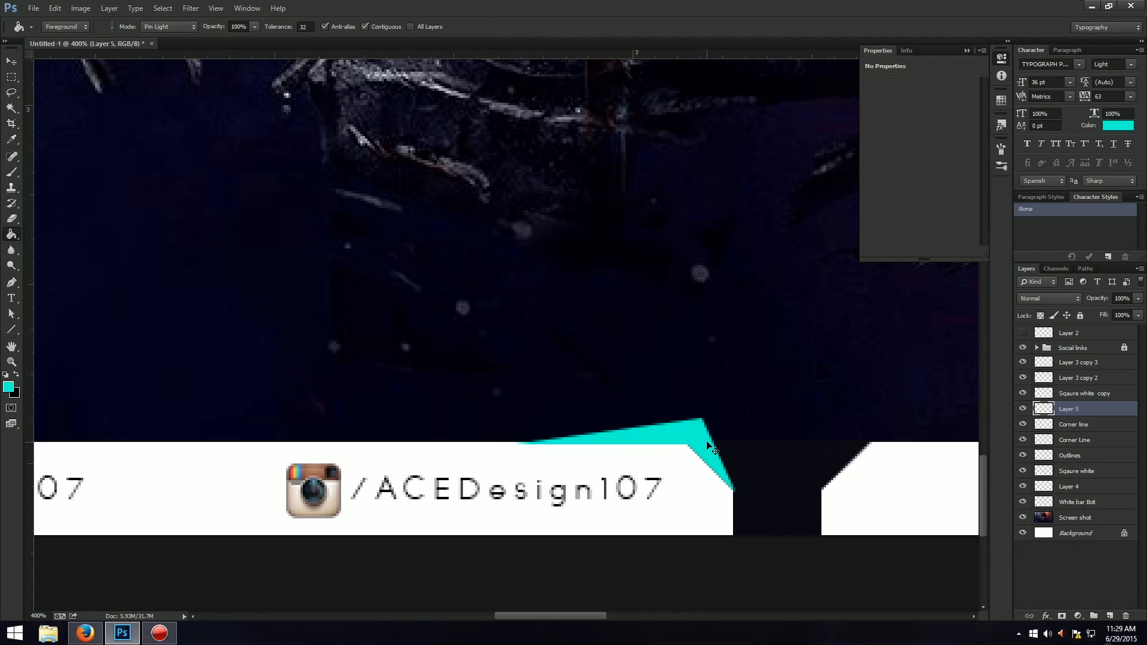
Undo the turquoise fill, its new layer and selection, and the path's last points back to its first segment.
key(ctrl+alt+z)
key(ctrl+alt+z)
key(ctrl+alt+z)
key(ctrl+alt+z)
key(ctrl+alt+z)
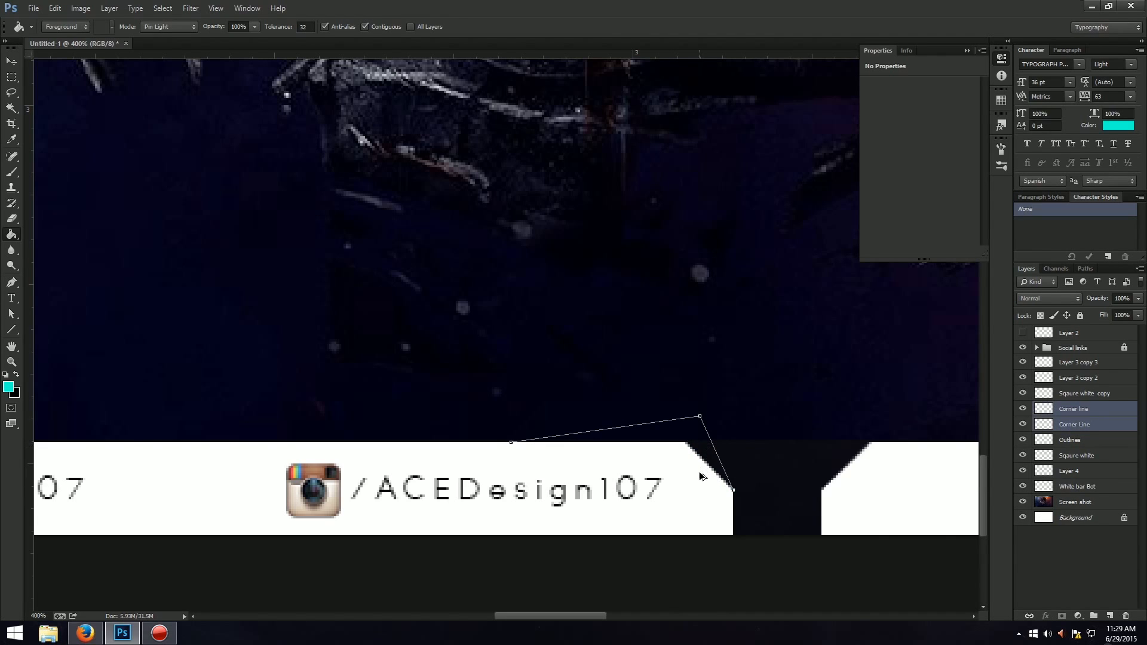
key(ctrl+alt+z)
Complete the Pen path slightly inside the strip's angled corner left of the gap and convert it to a selection.
key(p)
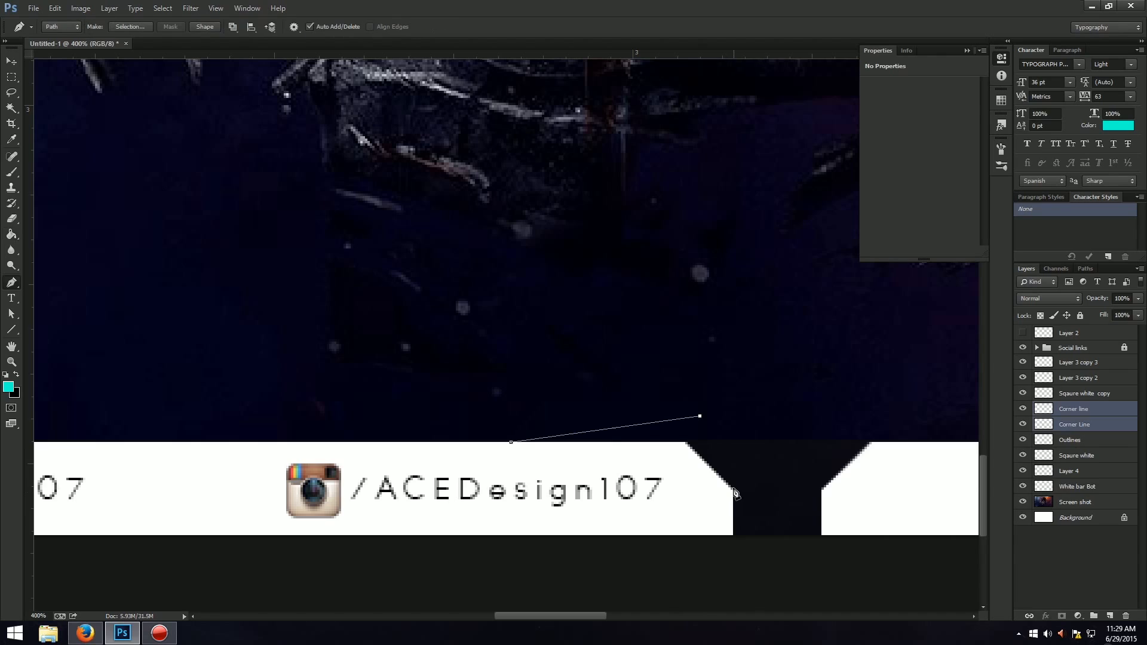
click(733, 492)
click(511, 444)
right_click(637, 442)
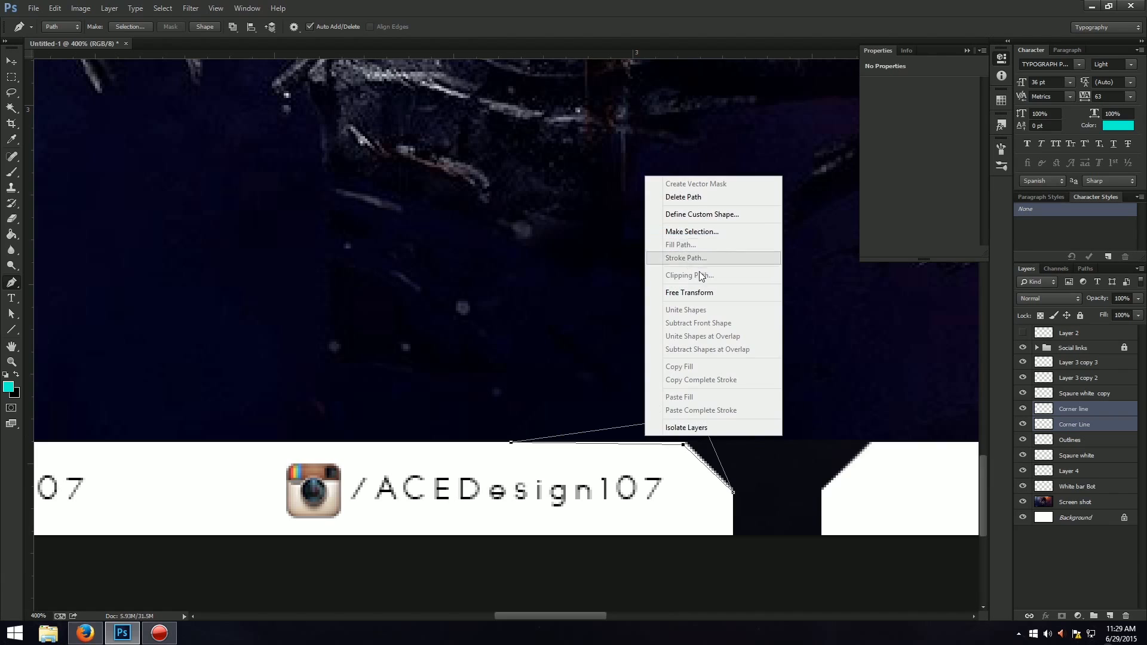
click(690, 231)
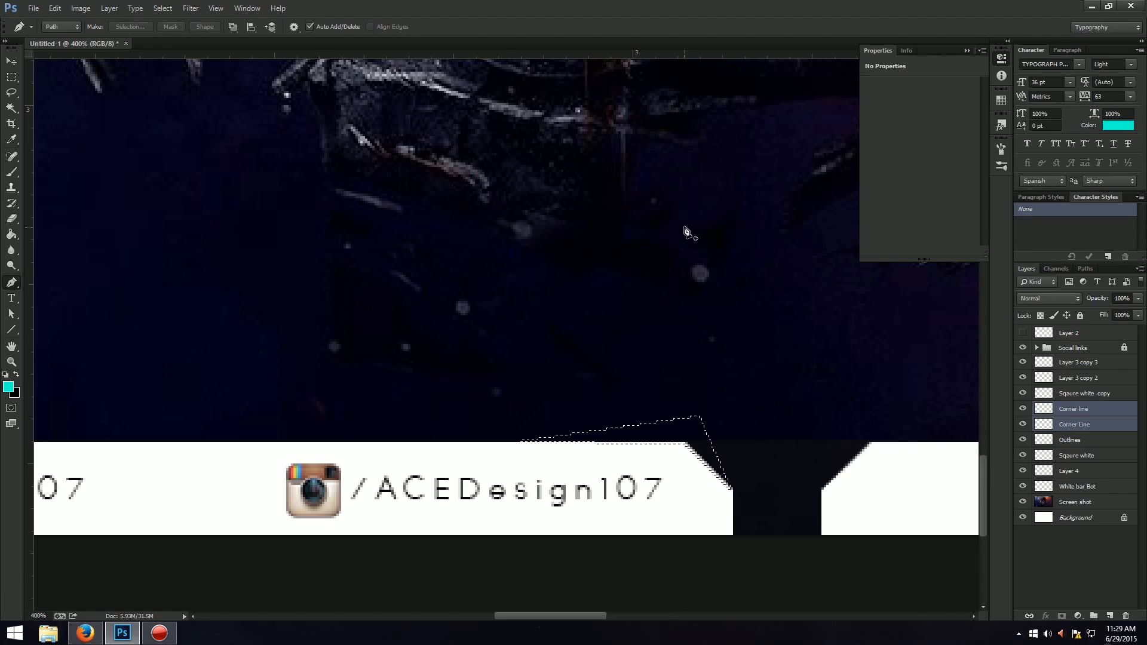
Fill the corner selection with turquoise on a new layer and clear the selection.
key(g)
click(684, 228)
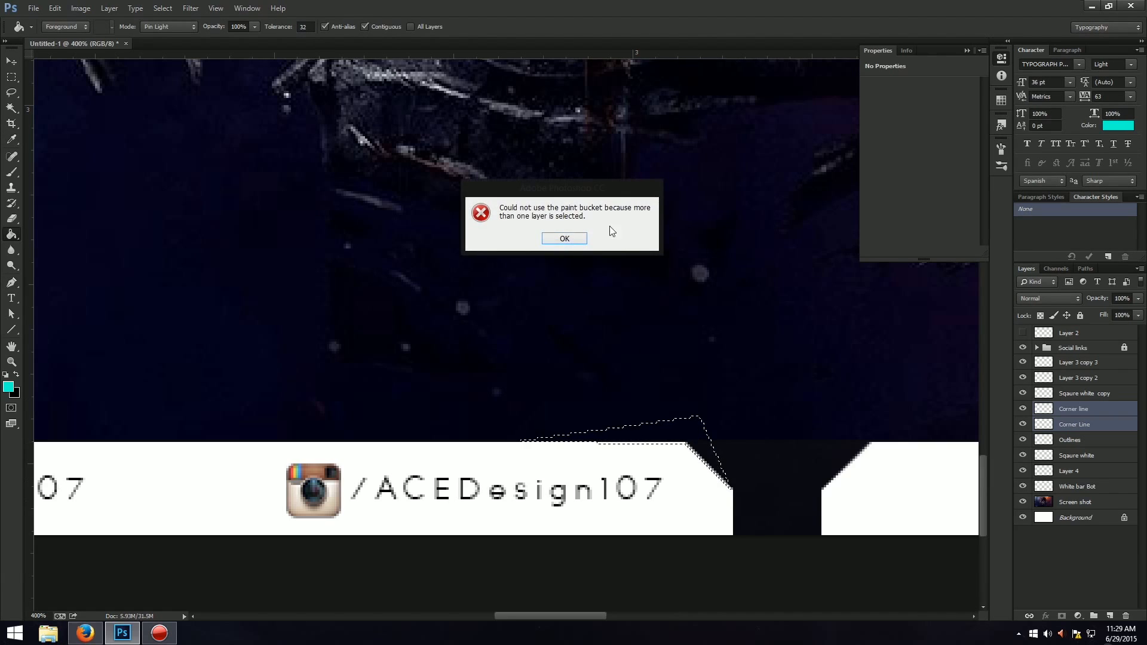
click(564, 239)
key(ctrl+shift+n)
key(Return)
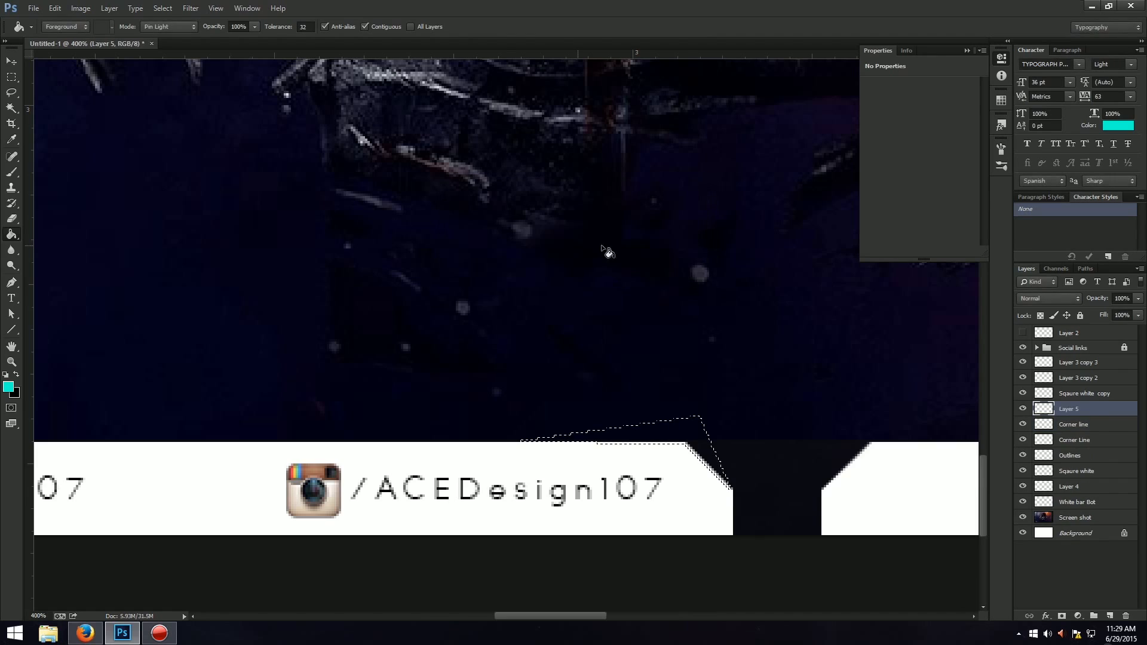
click(689, 442)
key(ctrl+d)
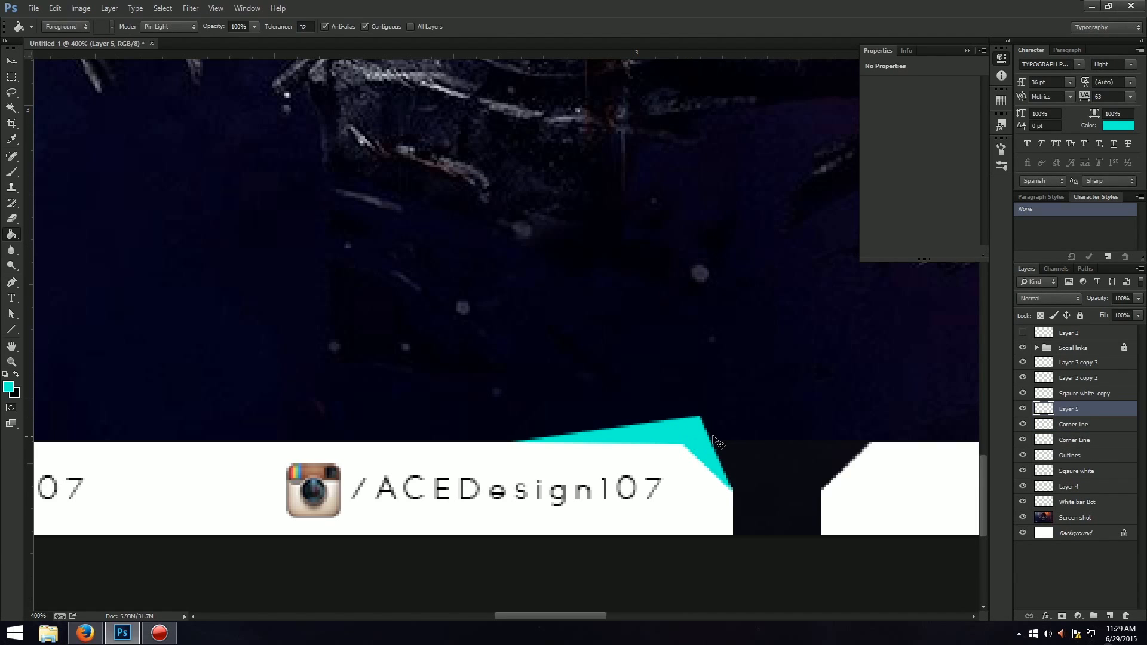
Duplicate the turquoise corner accent, flip the copy horizontally and place it on the strip's angled corner right of the gap.
key(ctrl+j)
key(ctrl+t)
right_click(713, 443)
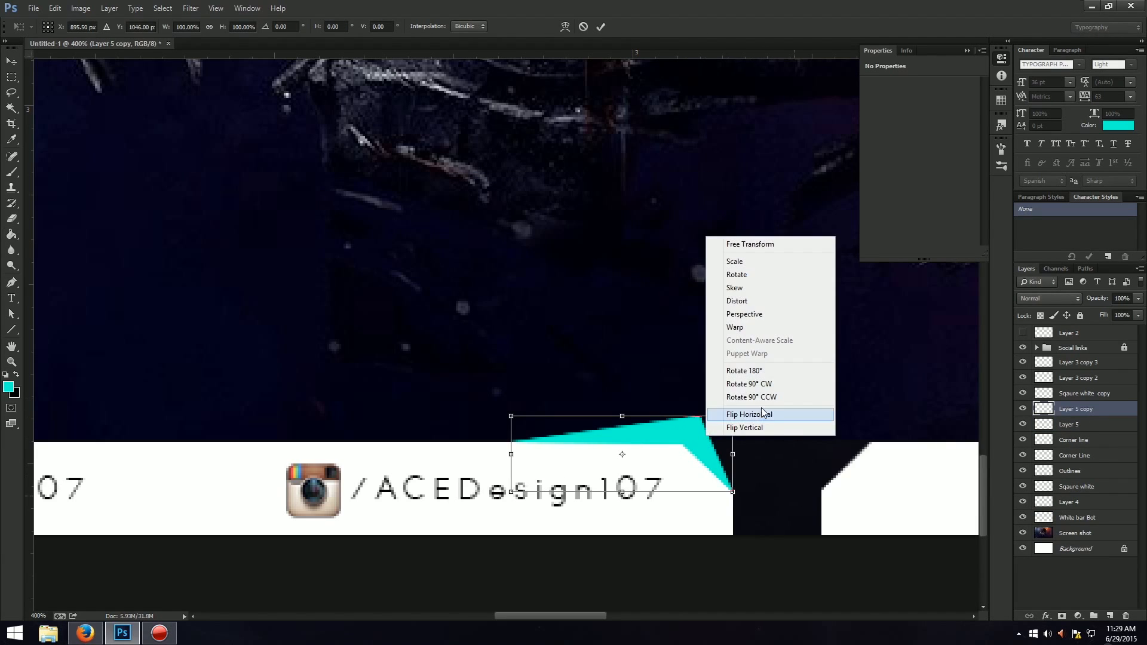
click(750, 414)
drag(690, 443, 850, 456)
key(Return)
key(g)
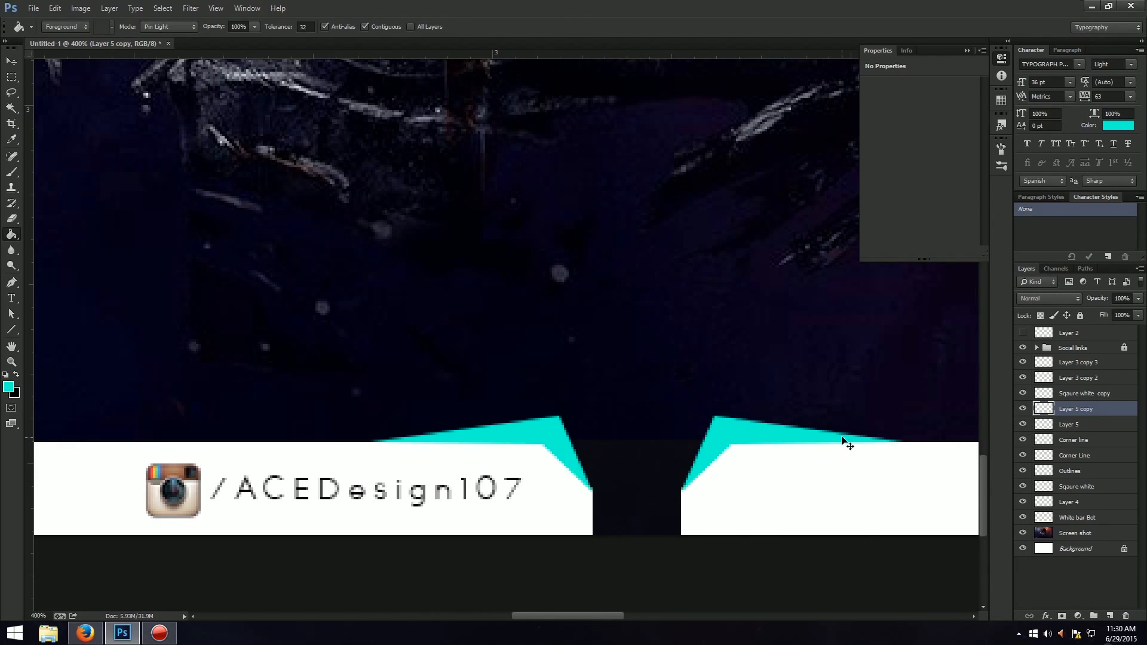
Review the whole layout, collapse the Properties panel and examine the turquoise corner accents around the centre gap up close.
key(ctrl+0)
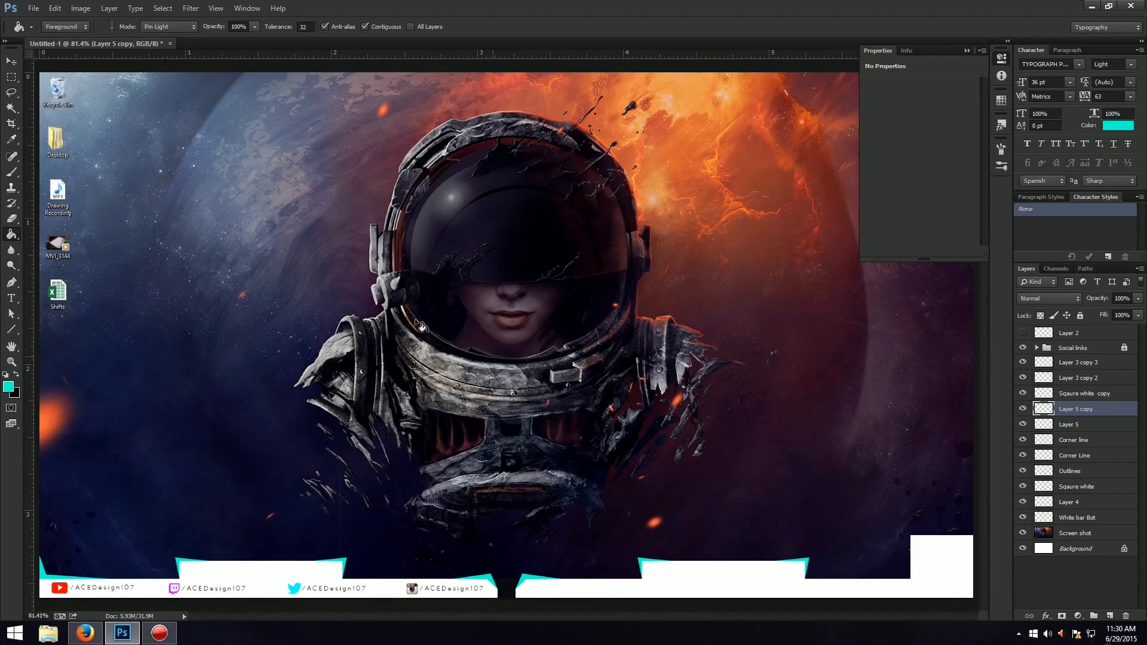
click(11, 61)
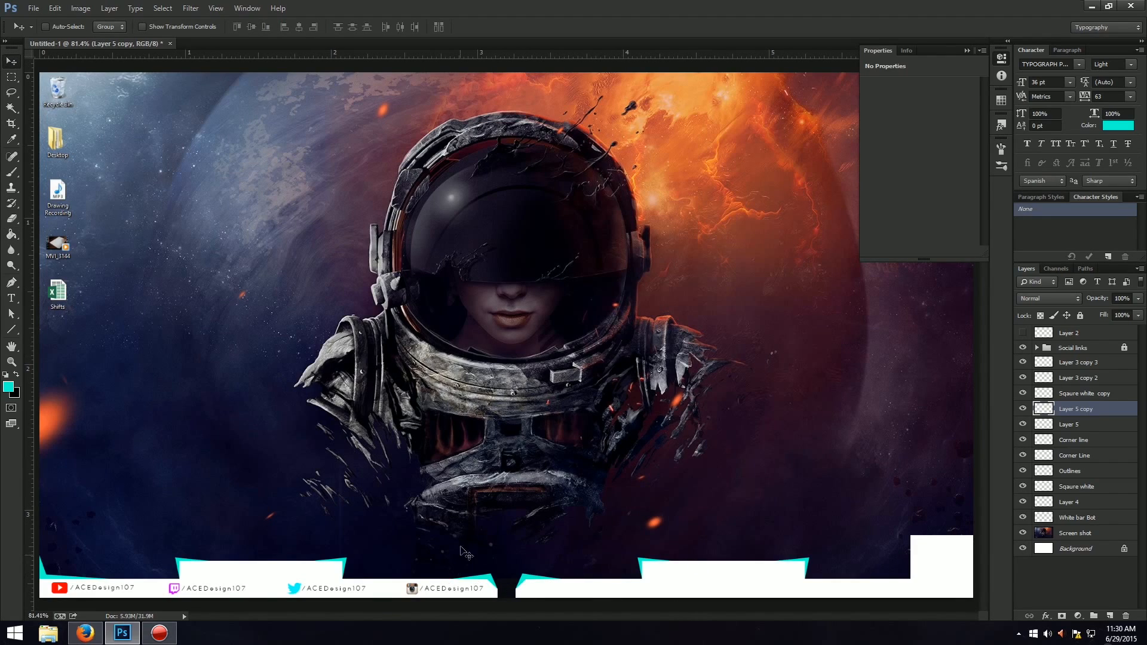
click(966, 51)
key(ctrl+plus)
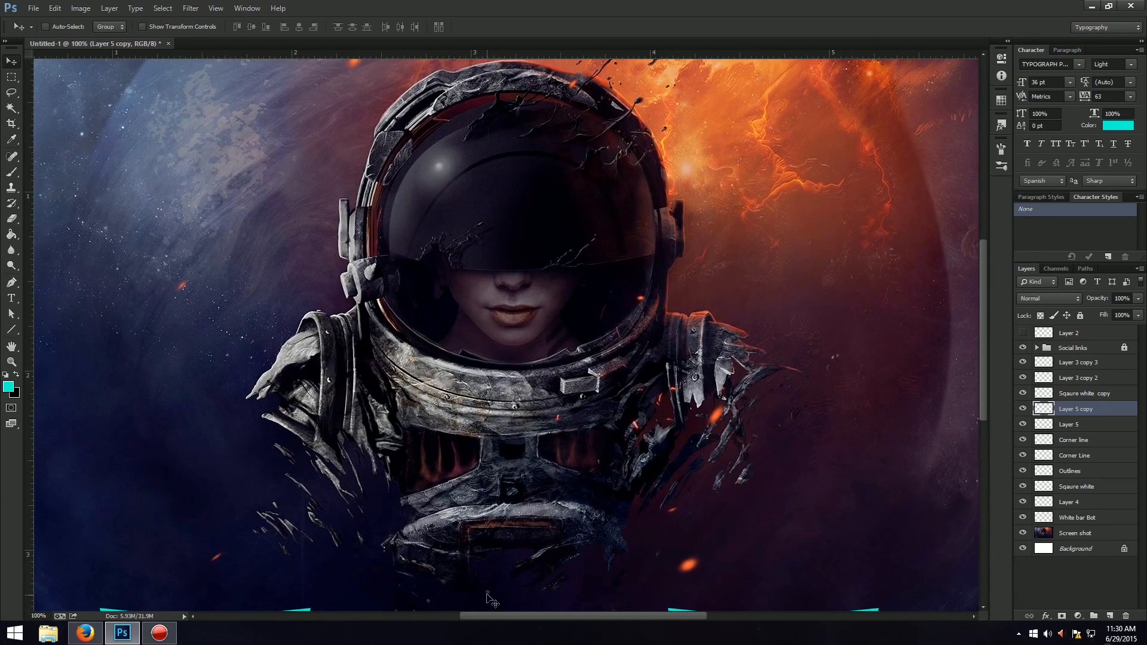
scroll(807, 401, down, 6)
scroll(807, 400, down, 1)
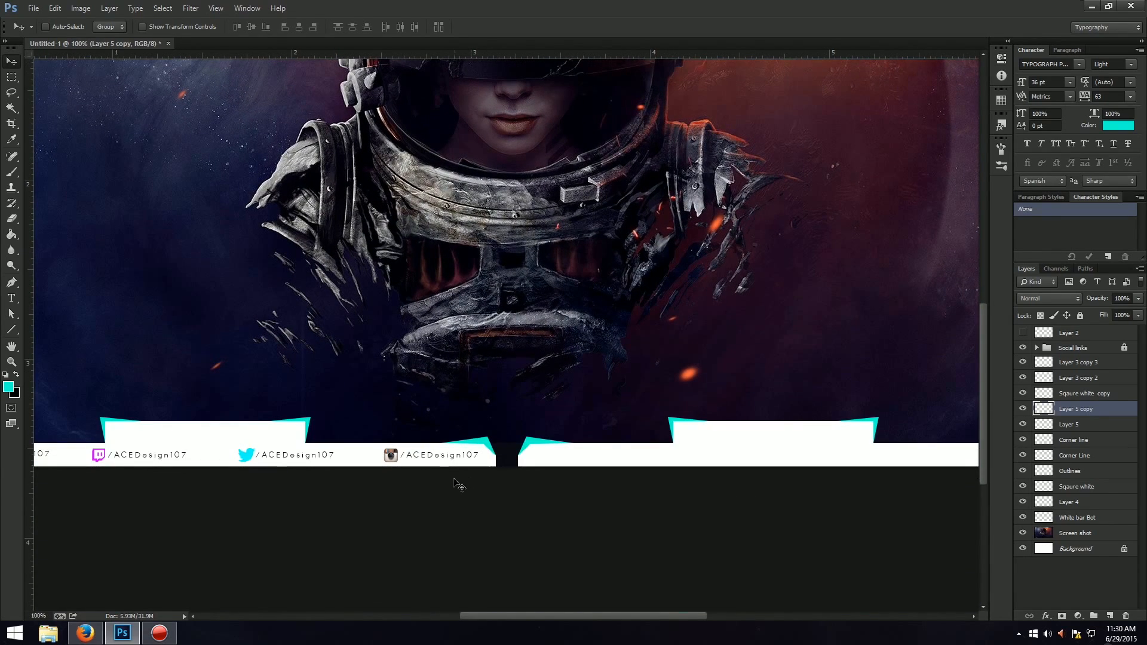
key(ctrl+plus)
scroll(460, 472, down, 3)
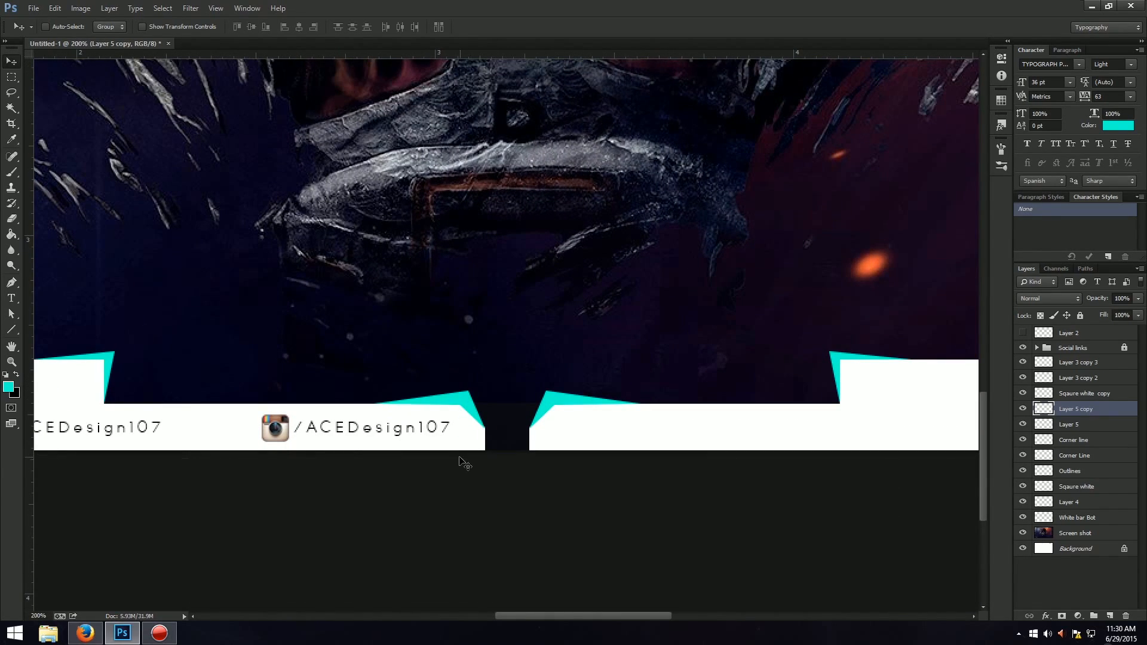
shift+click(1092, 424)
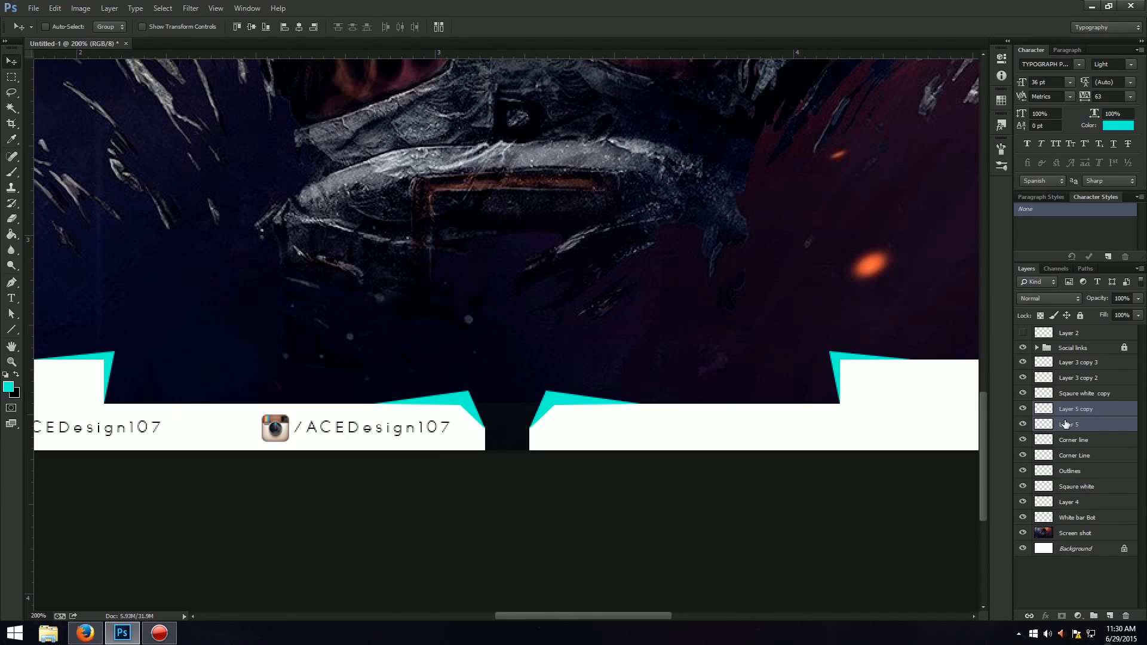
key(ctrl+j)
key(ctrl+t)
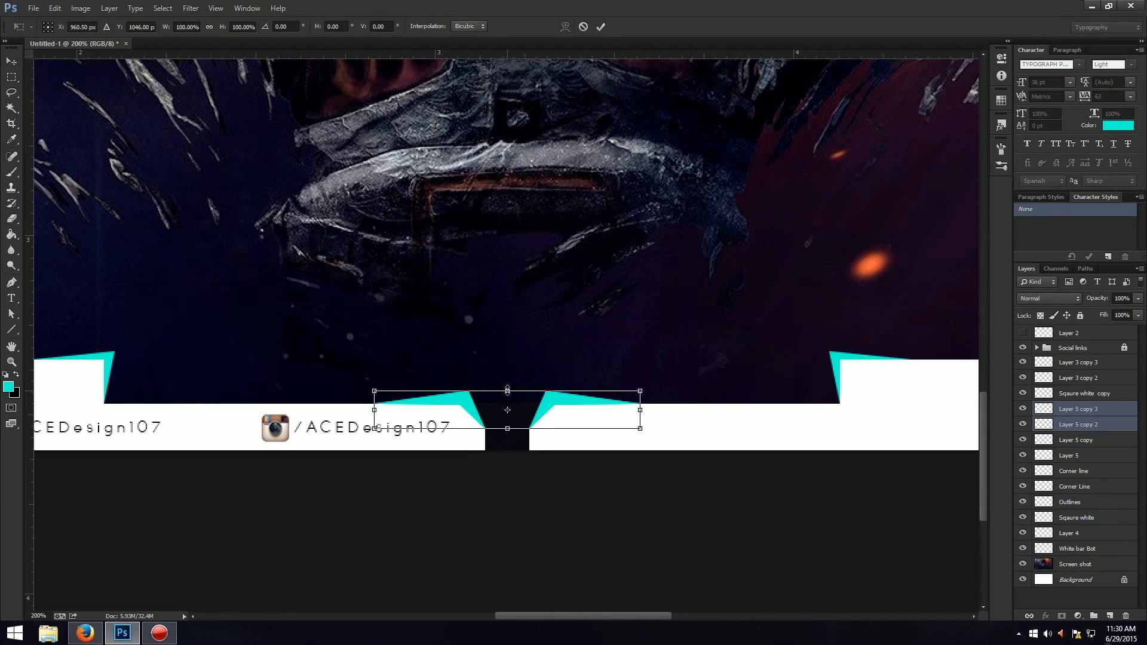
drag(508, 392, 507, 392)
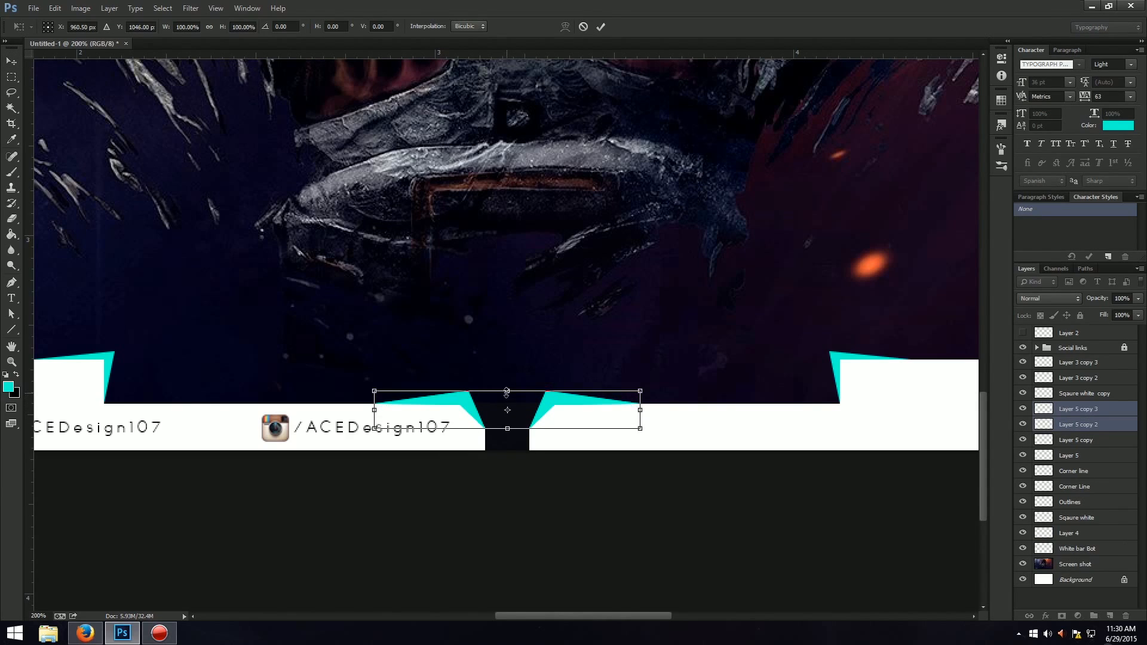
key(Escape)
key(Delete)
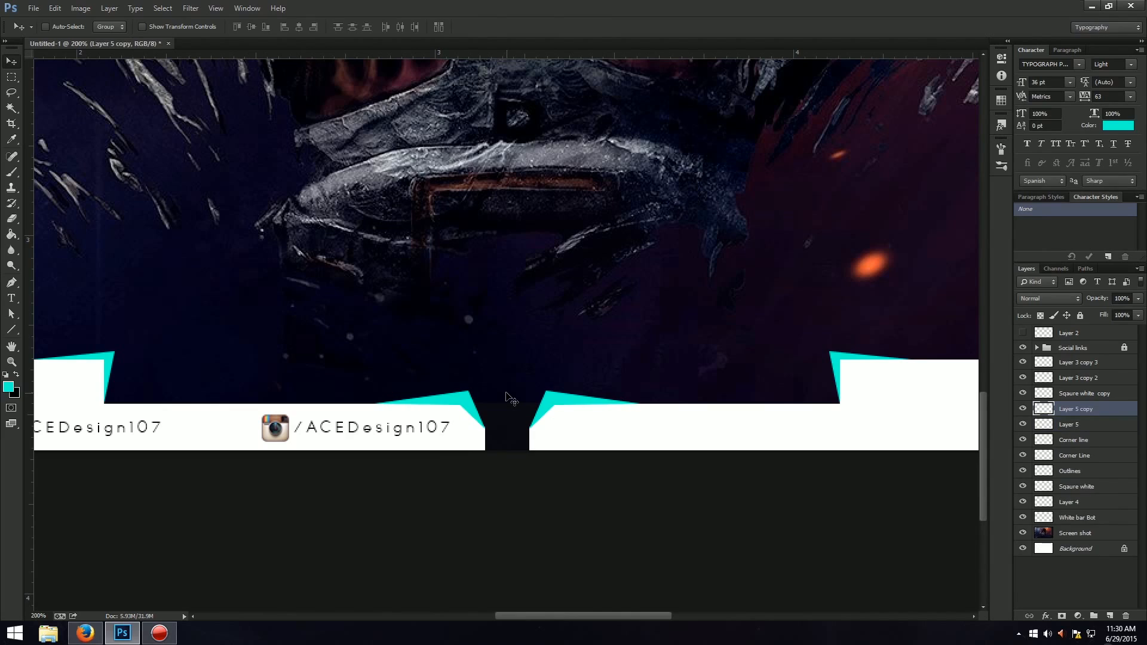
Merge the two turquoise corner accents beside the gap into one layer, leaving the Corner line layer separate.
key(Delete)
key(Delete)
key(ctrl+t)
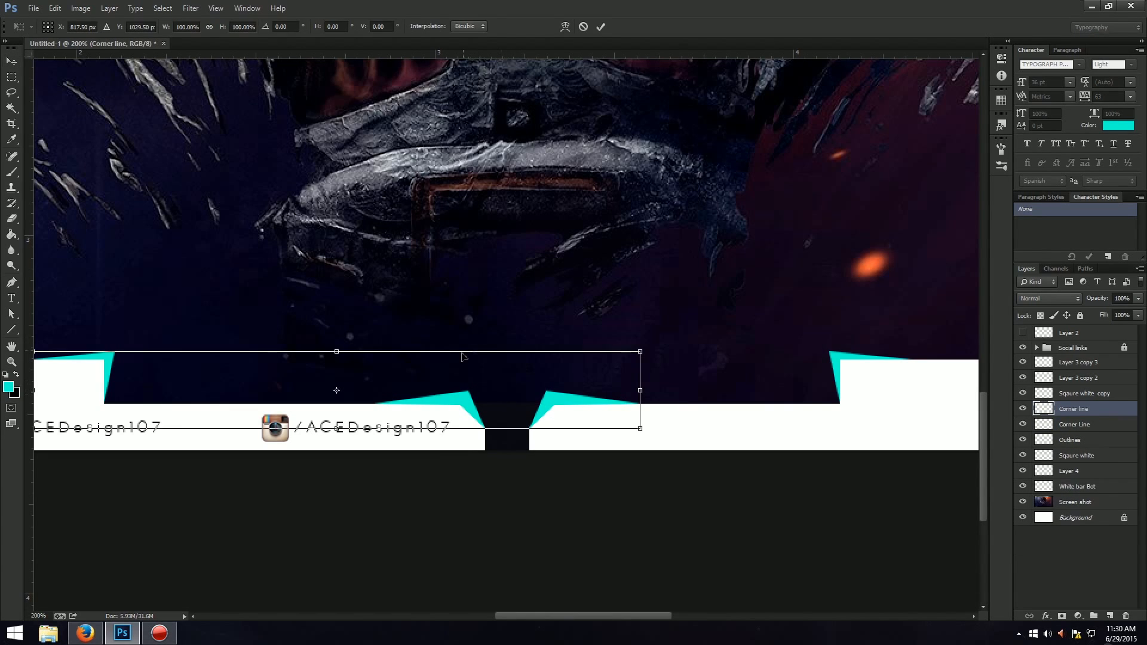
key(Escape)
key(ctrl+z)
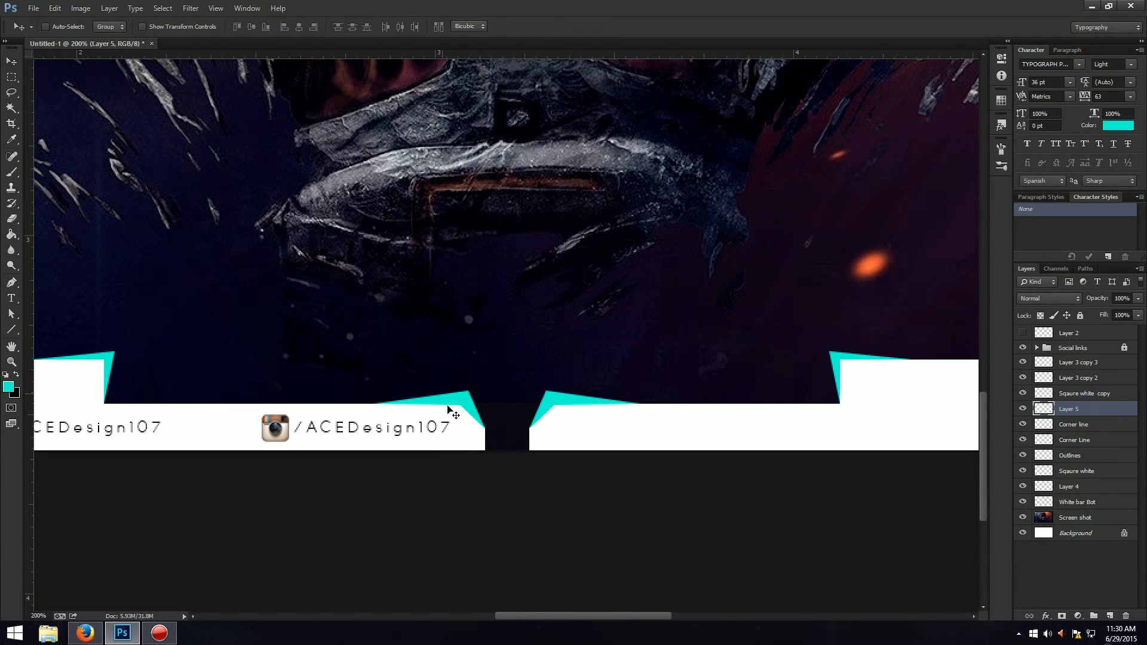
Scale the merged turquoise corner accents down slightly in height with Free Transform.
key(ctrl+t)
drag(506, 384, 541, 404)
key(Return)
key(ctrl+t)
key(Return)
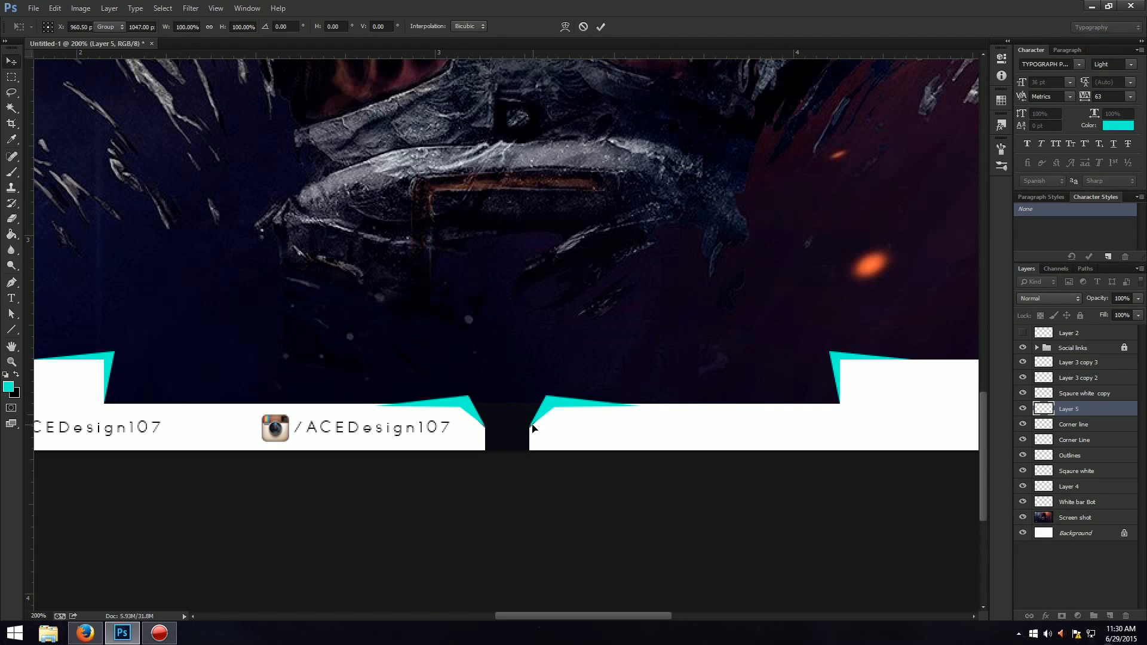
key(ctrl+plus)
key(ctrl+t)
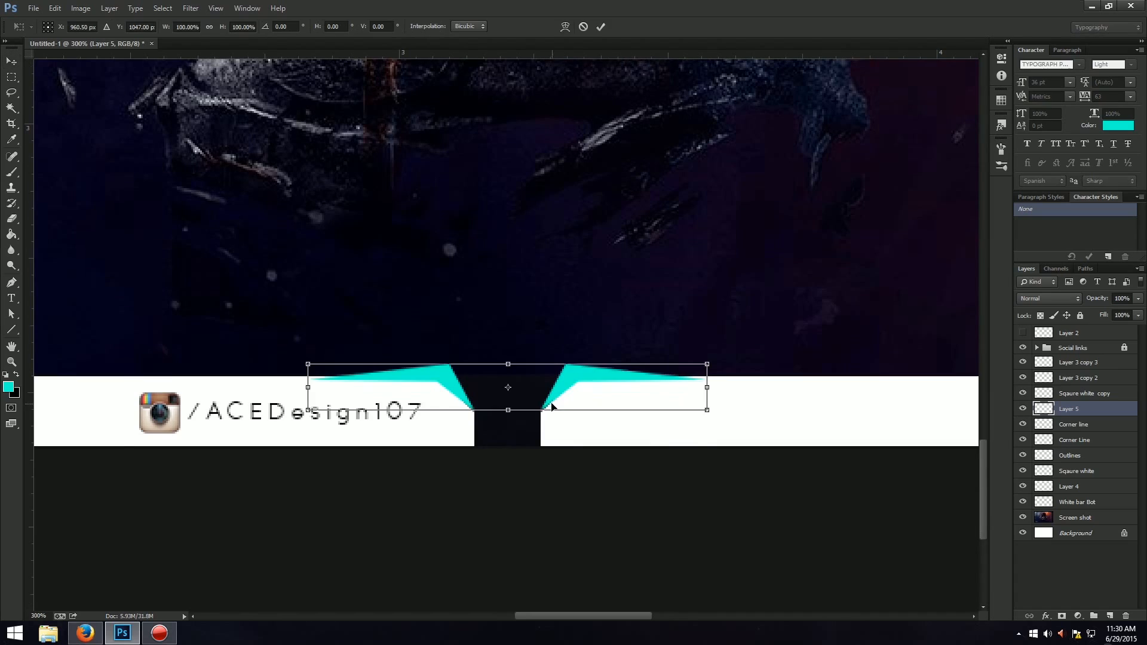
right_click(566, 395)
click(599, 474)
drag(508, 411, 507, 410)
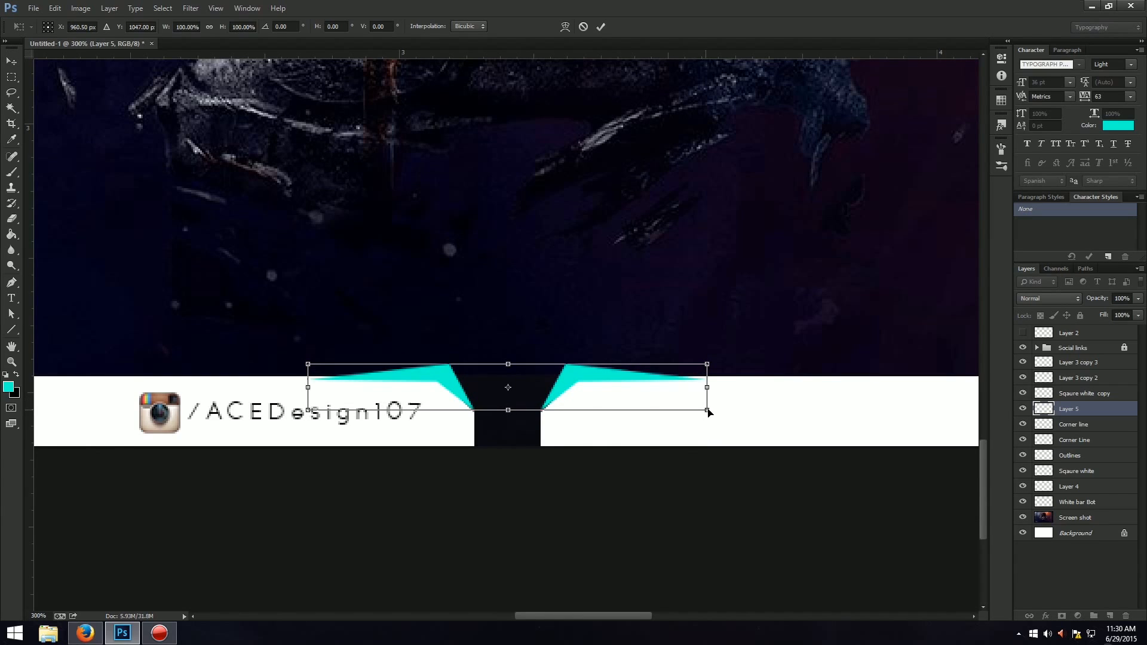
drag(709, 412, 659, 406)
key(Up)
key(Up)
key(Up)
right_click(648, 399)
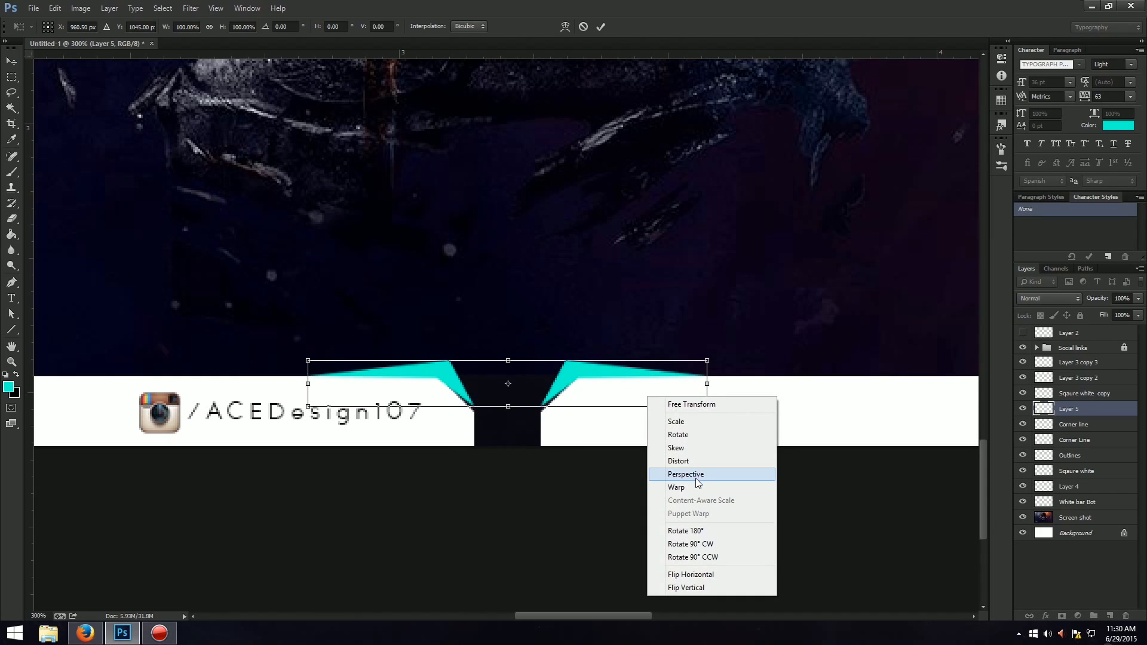
click(660, 476)
drag(707, 407, 507, 410)
key(ctrl+z)
right_click(521, 396)
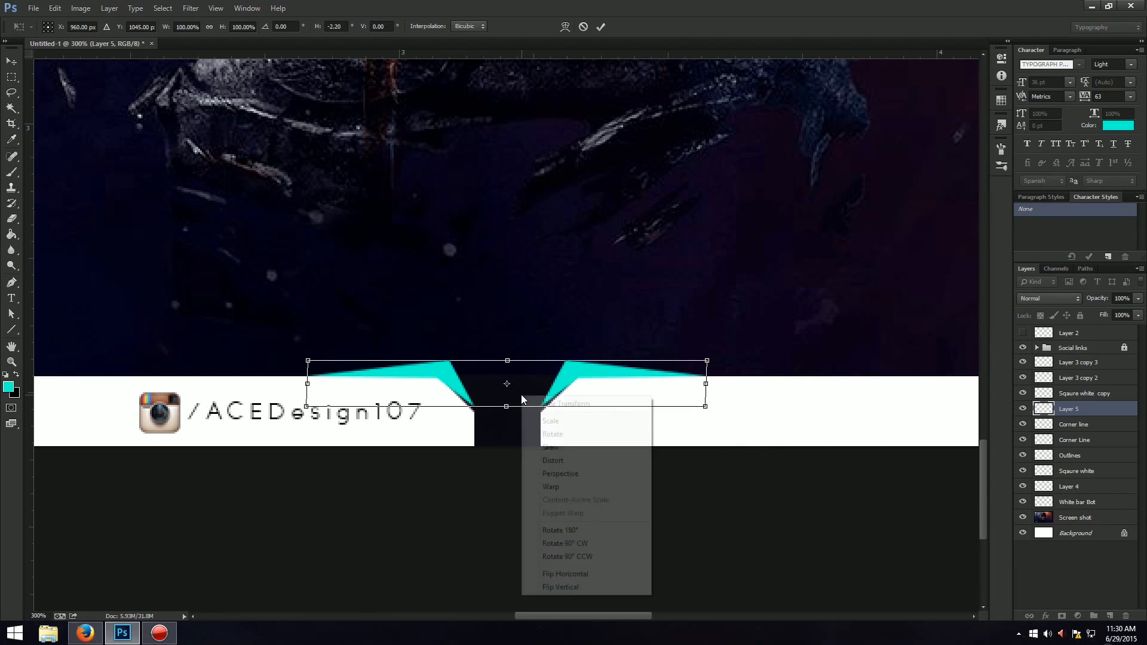
click(570, 447)
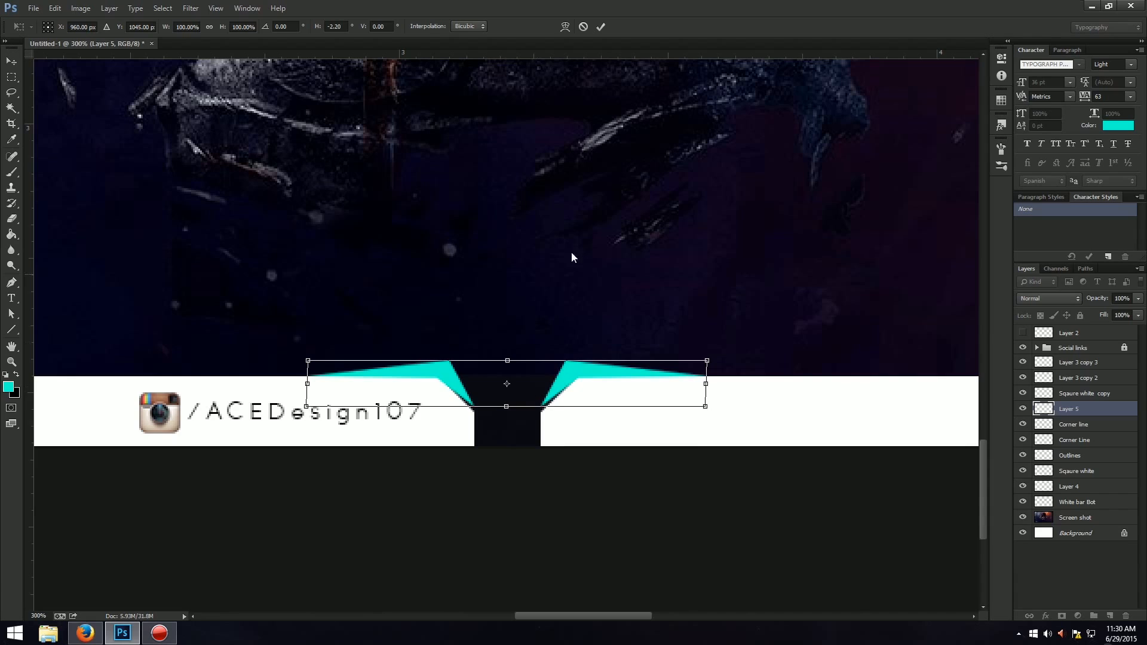
click(583, 26)
Try to distort and shift the merged corner accents slightly so they fit the strip's angled corners beside the gap.
key(ctrl+t)
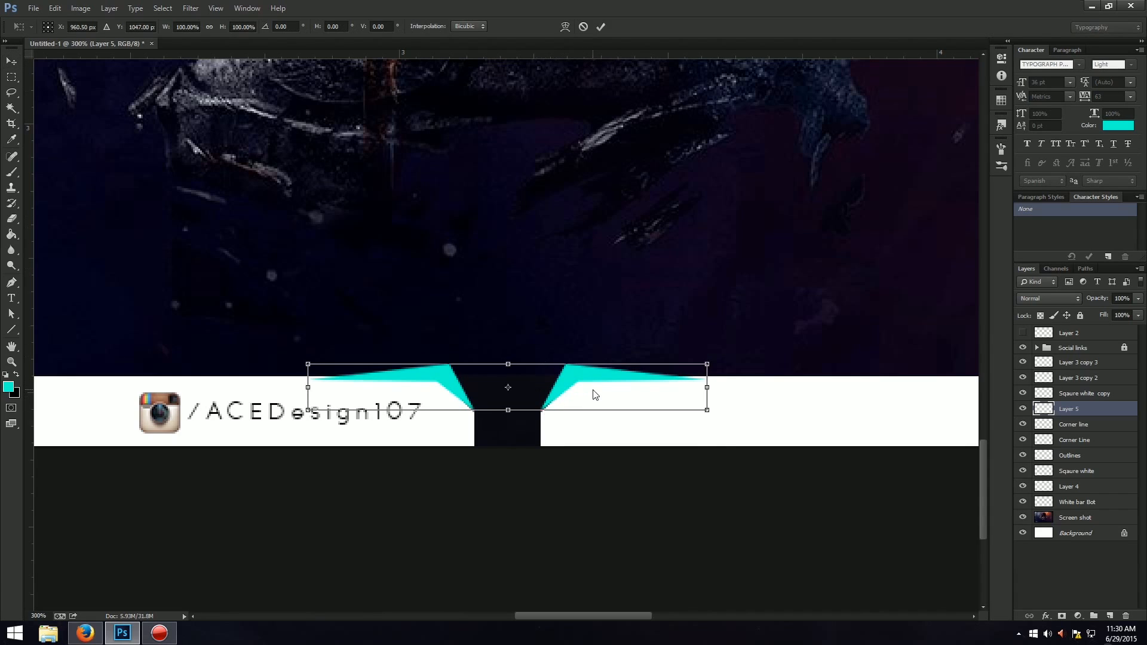
right_click(594, 393)
click(638, 455)
drag(508, 412, 507, 411)
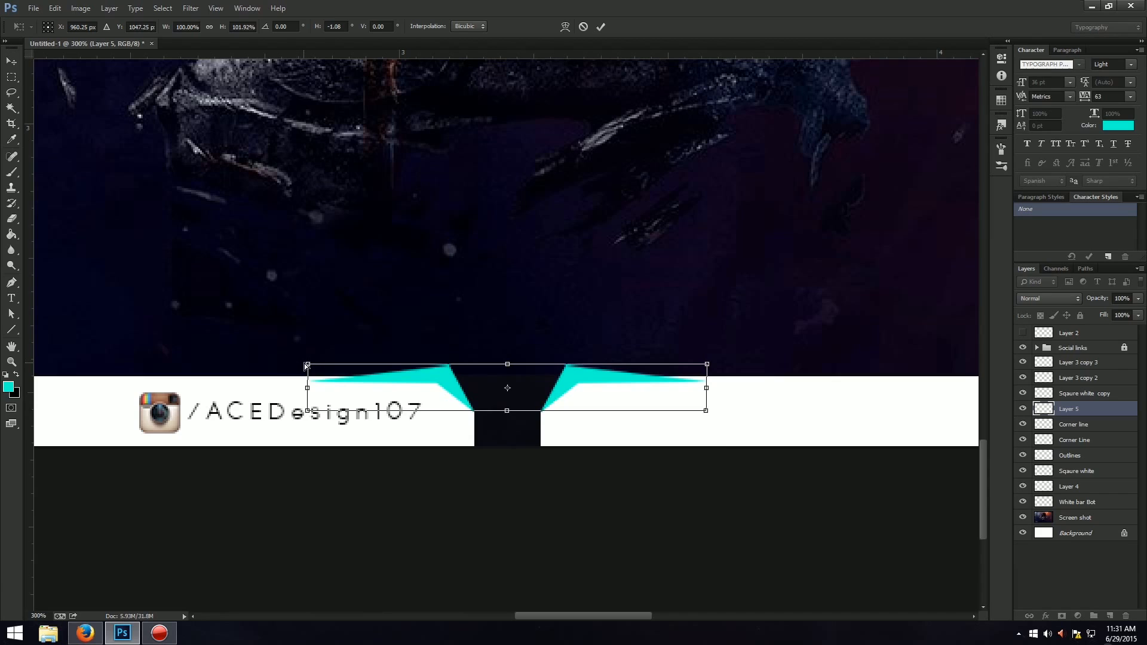
drag(307, 363, 305, 365)
key(ctrl+z)
drag(507, 365, 504, 364)
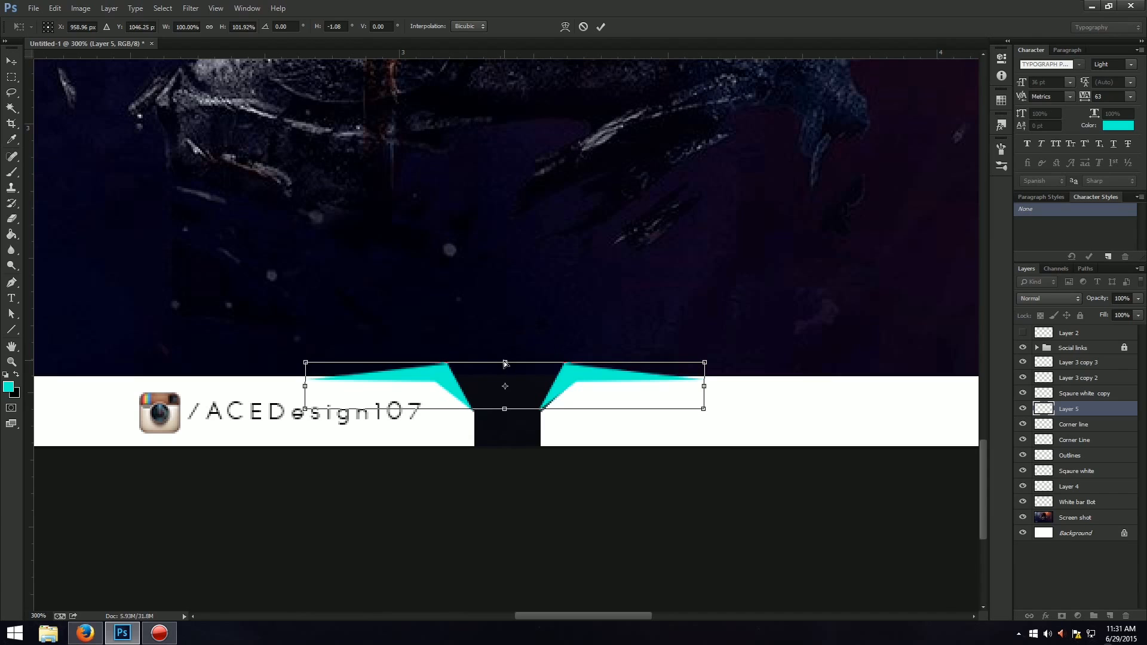
key(Return)
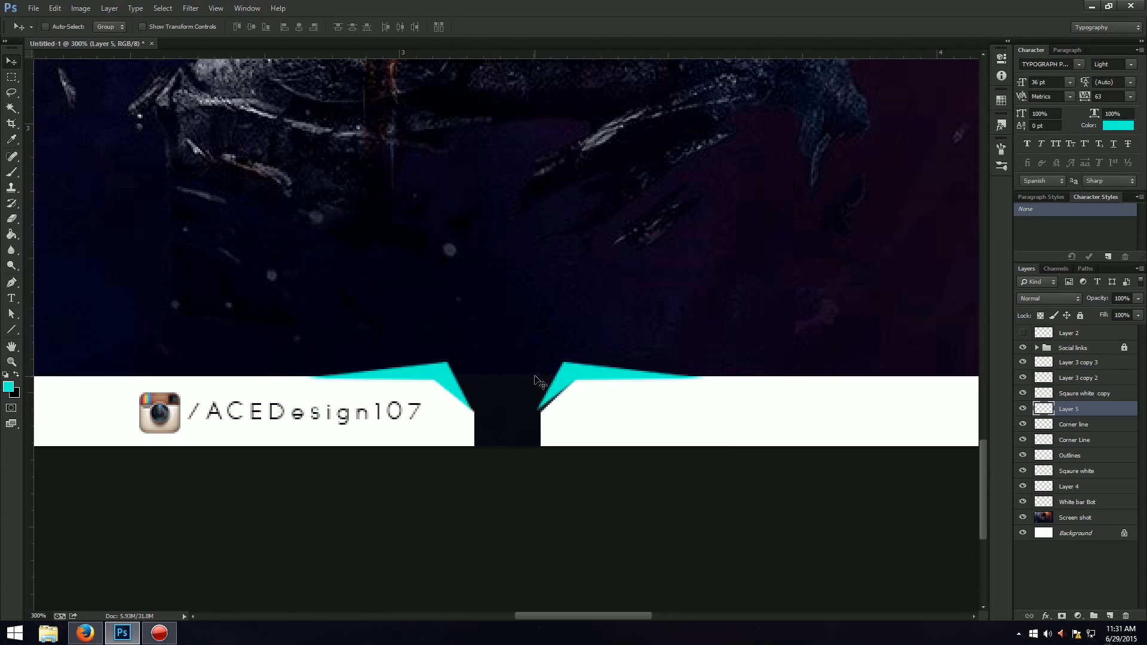
Delete the merged corner accents, outline a slimmer accent with the Pen tool on the angled corner left of the gap, and convert it to a selection.
key(Delete)
key(p)
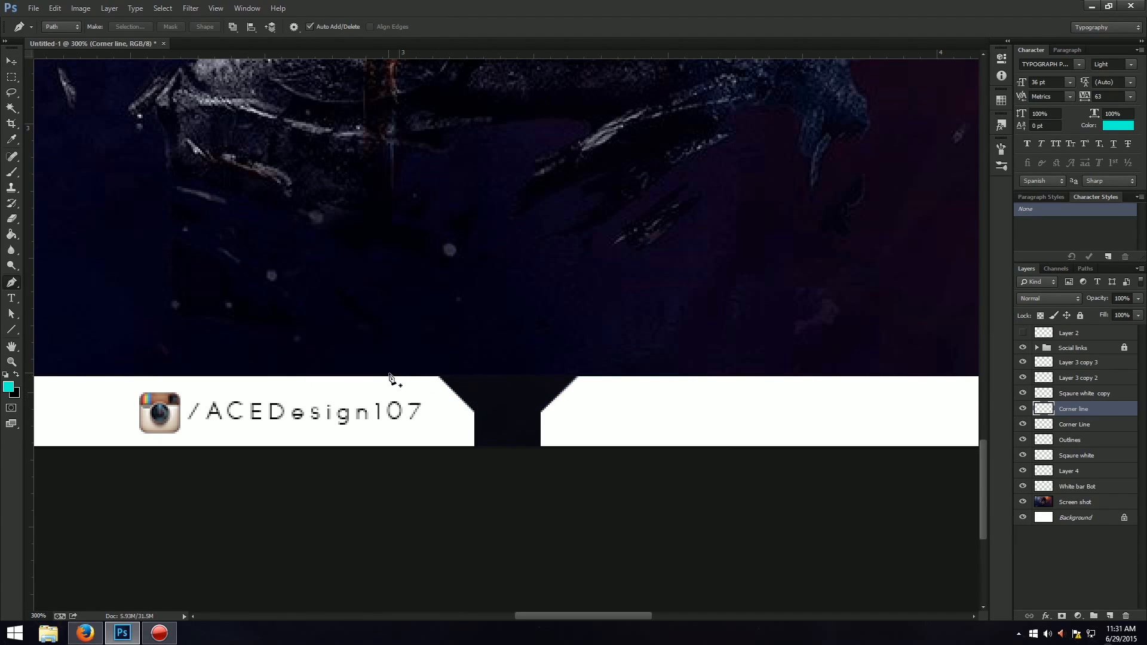
key(ctrl+plus)
key(ctrl+plus)
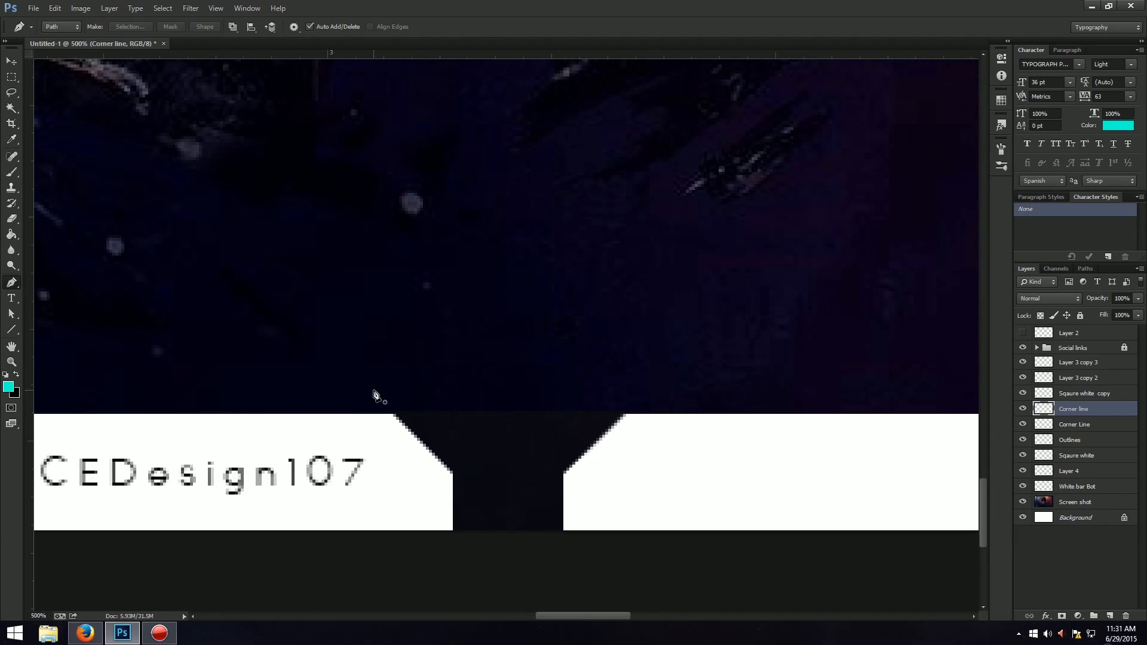
click(300, 413)
click(411, 402)
click(452, 476)
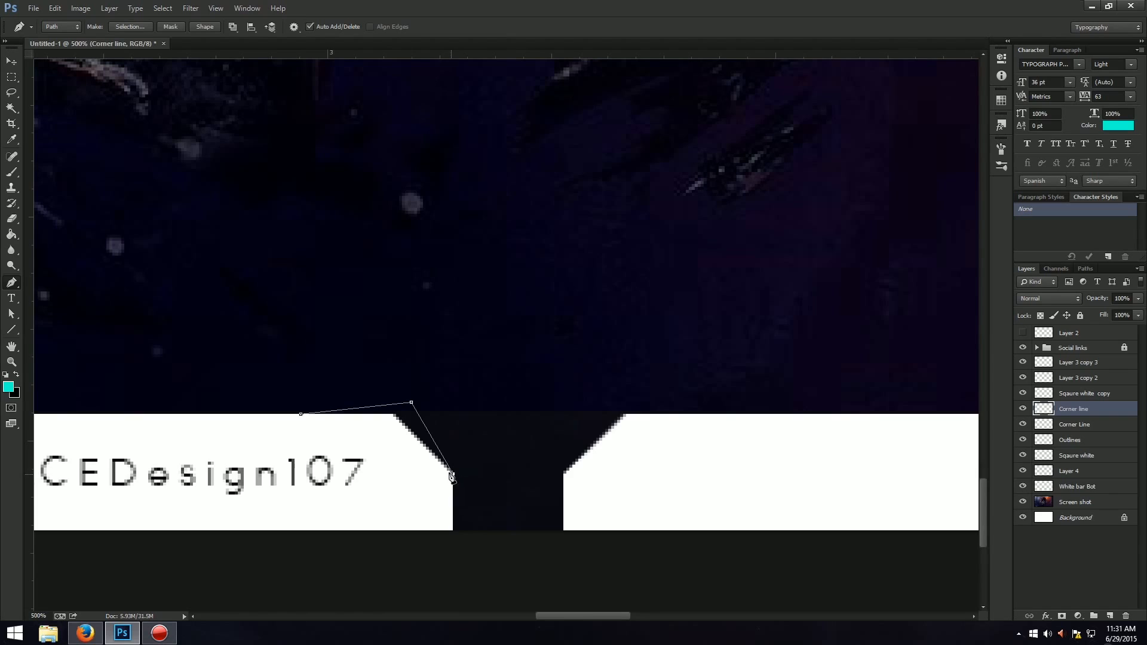
click(387, 420)
click(302, 415)
right_click(420, 426)
click(455, 210)
Fill the angled corner selection with turquoise on a new layer.
key(g)
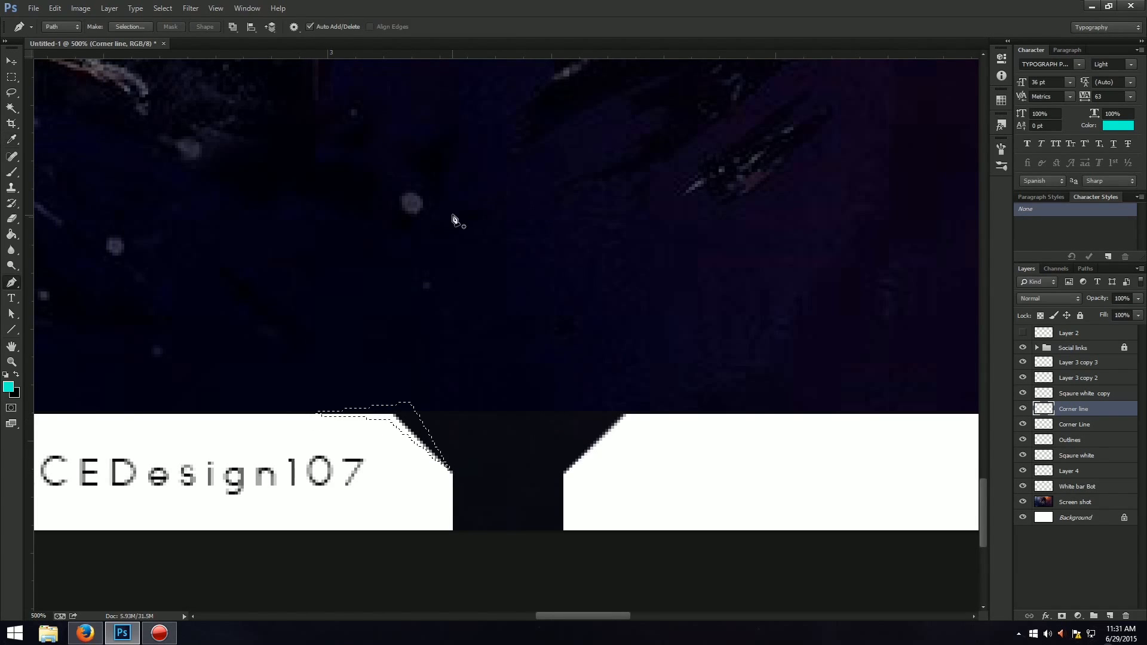
key(shift+g)
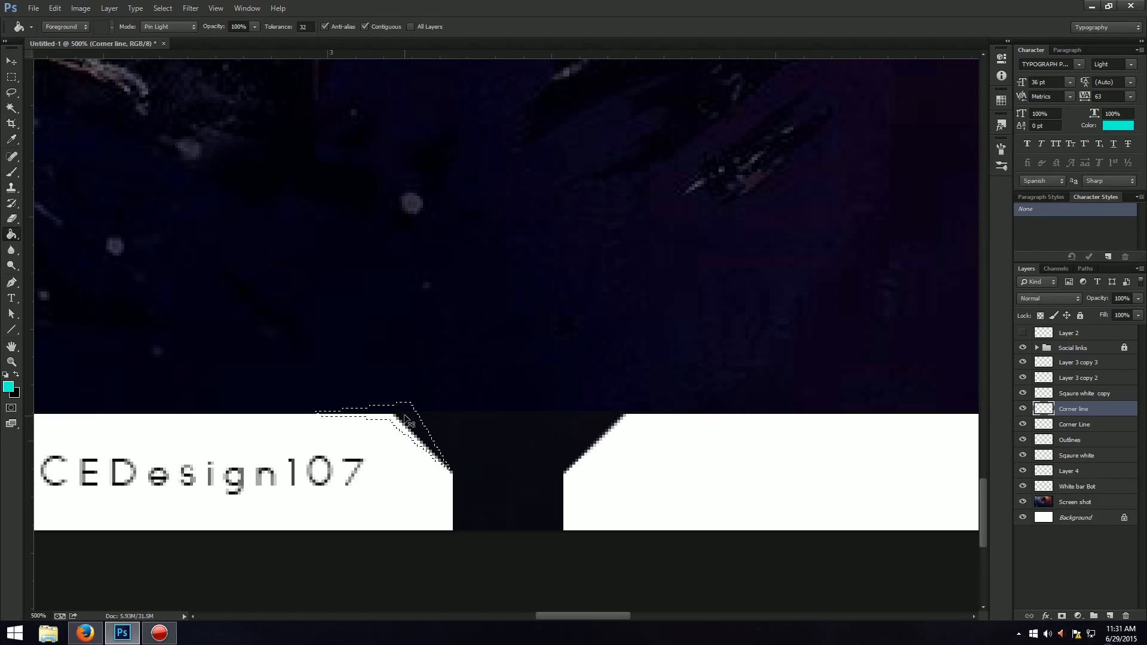
key(ctrl+shift+n)
key(Return)
click(405, 420)
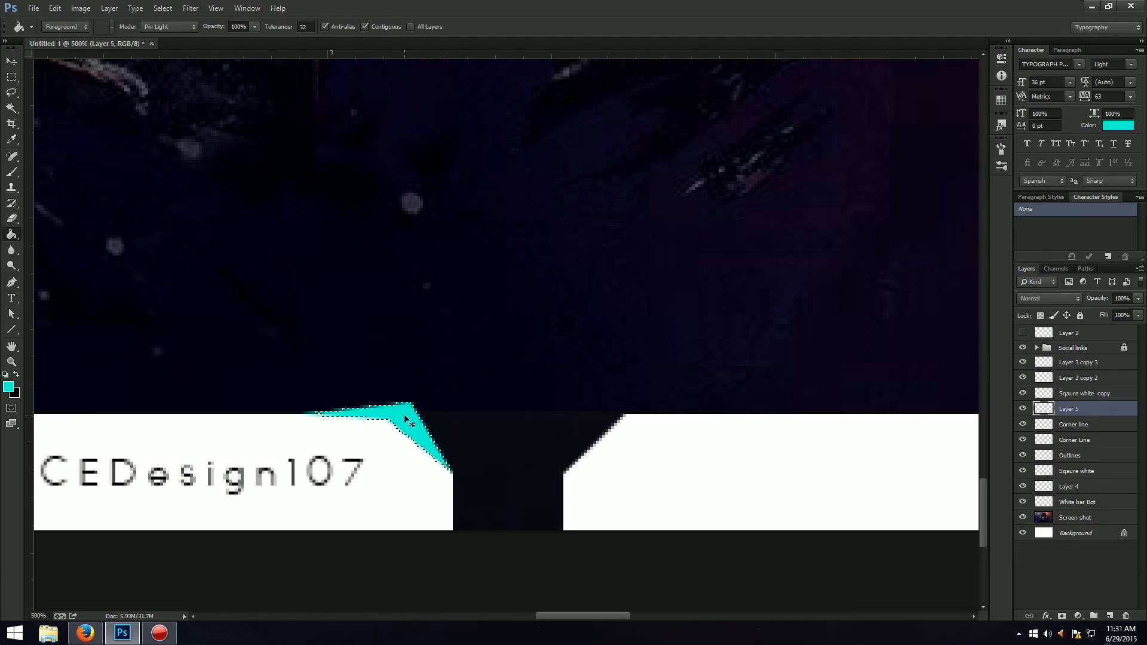
Duplicate the new turquoise accent, flip the copy horizontally and place it on the angled corner right of the gap.
key(ctrl+j)
key(ctrl+t)
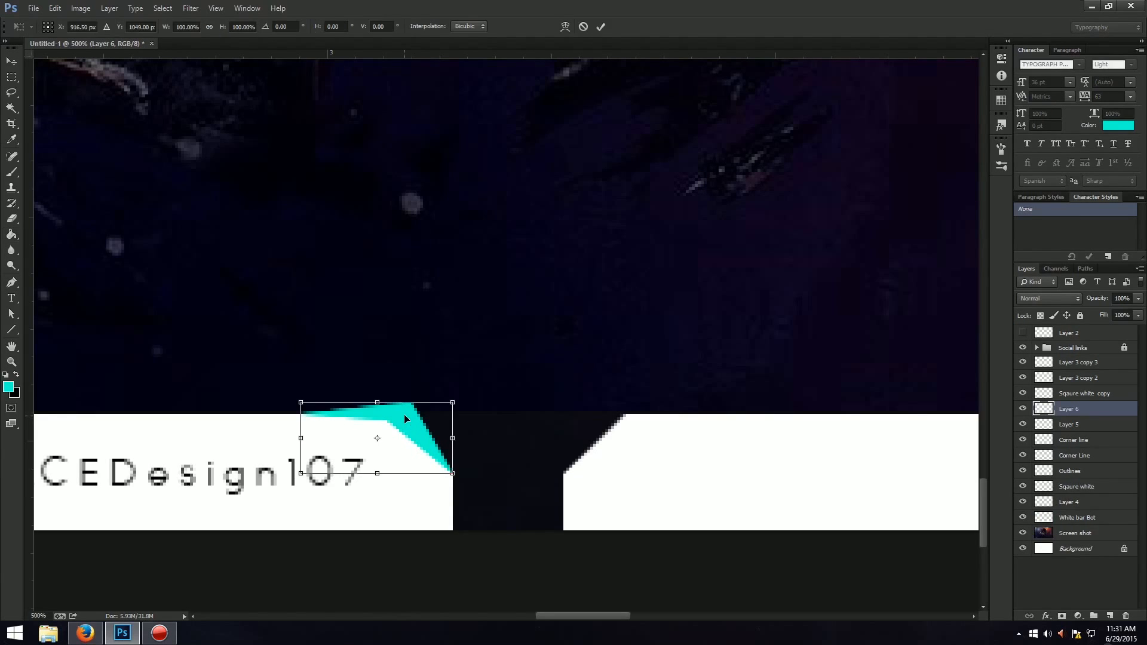
drag(406, 420, 667, 440)
right_click(635, 424)
click(679, 403)
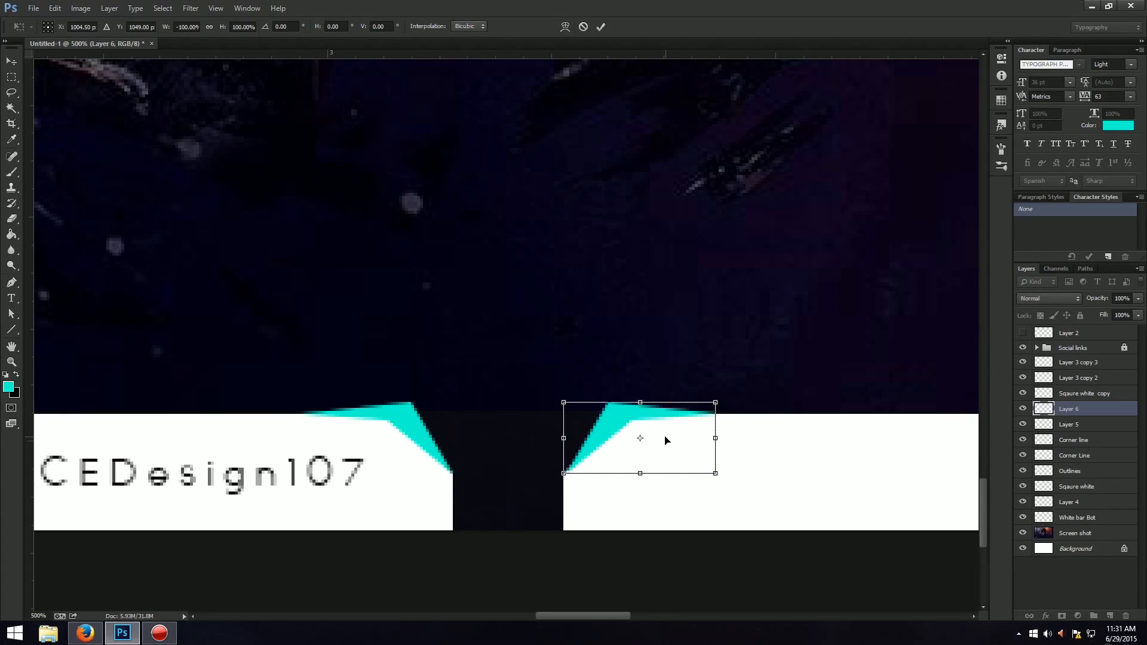
key(Return)
key(g)
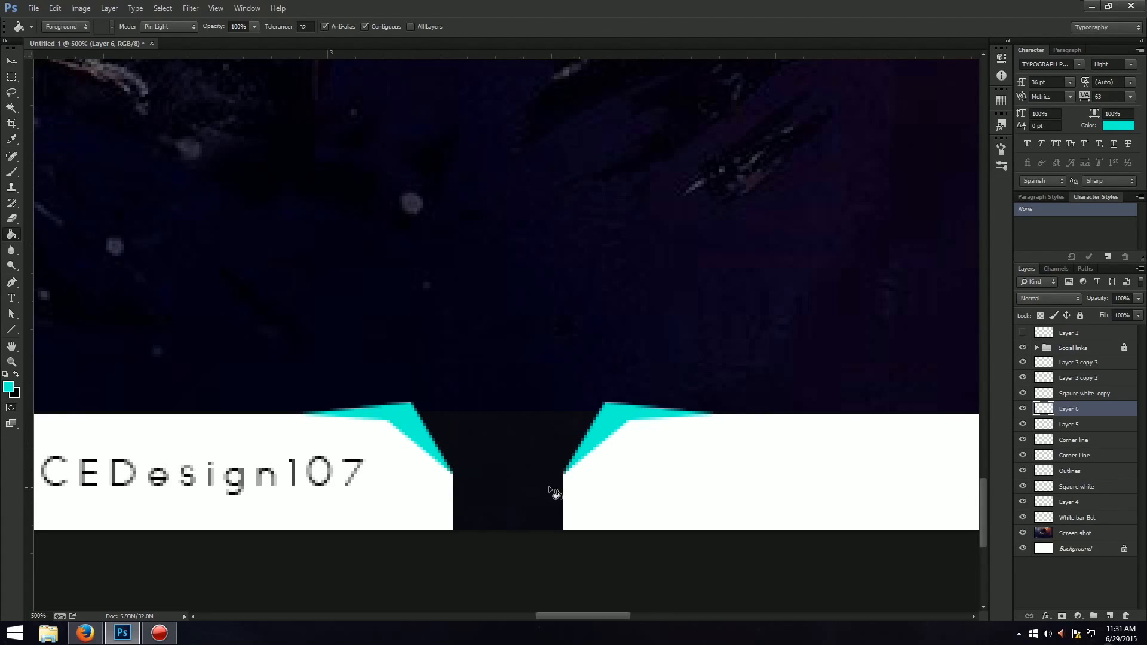
Draw an L-shaped Pen path around the strip's lower corner right of the gap and convert it to a selection.
key(p)
click(564, 474)
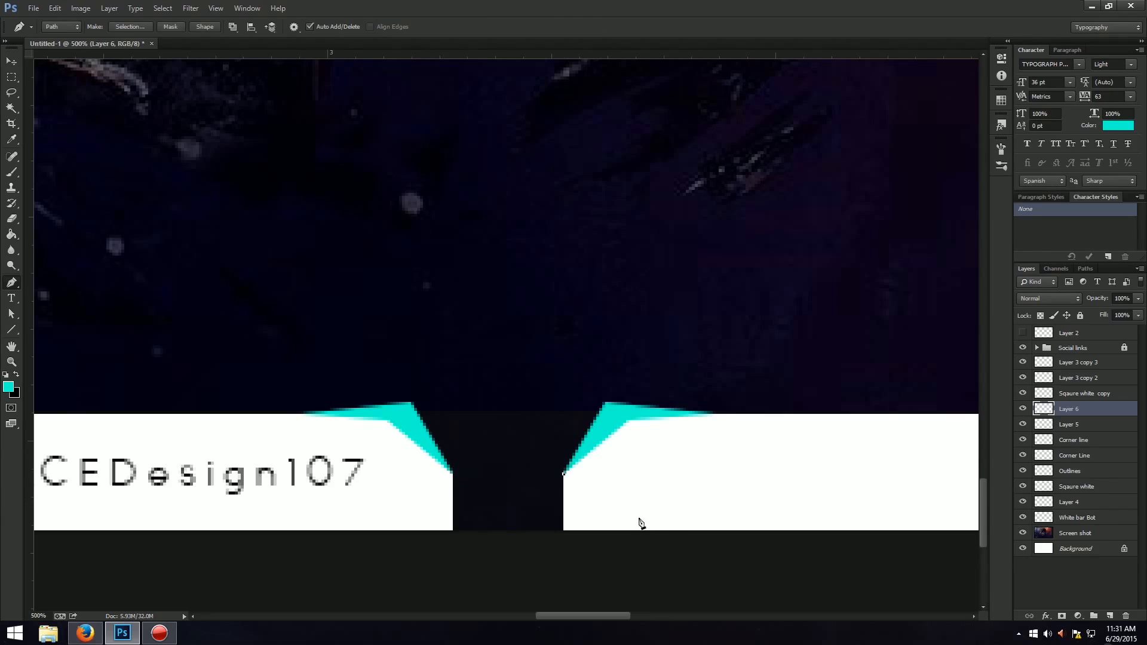
click(575, 519)
click(659, 534)
click(557, 536)
click(563, 475)
right_click(565, 511)
click(620, 305)
Fill the lower corner selection with turquoise on a new layer and clear the selection.
key(g)
click(571, 527)
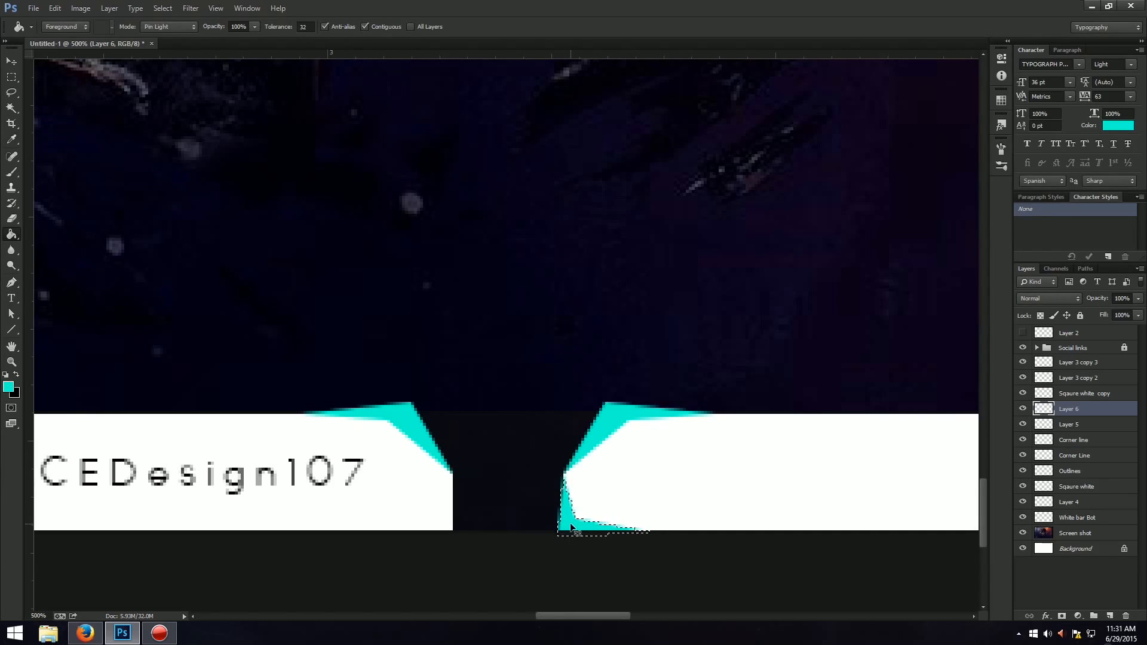
key(ctrl+z)
key(ctrl+shift+n)
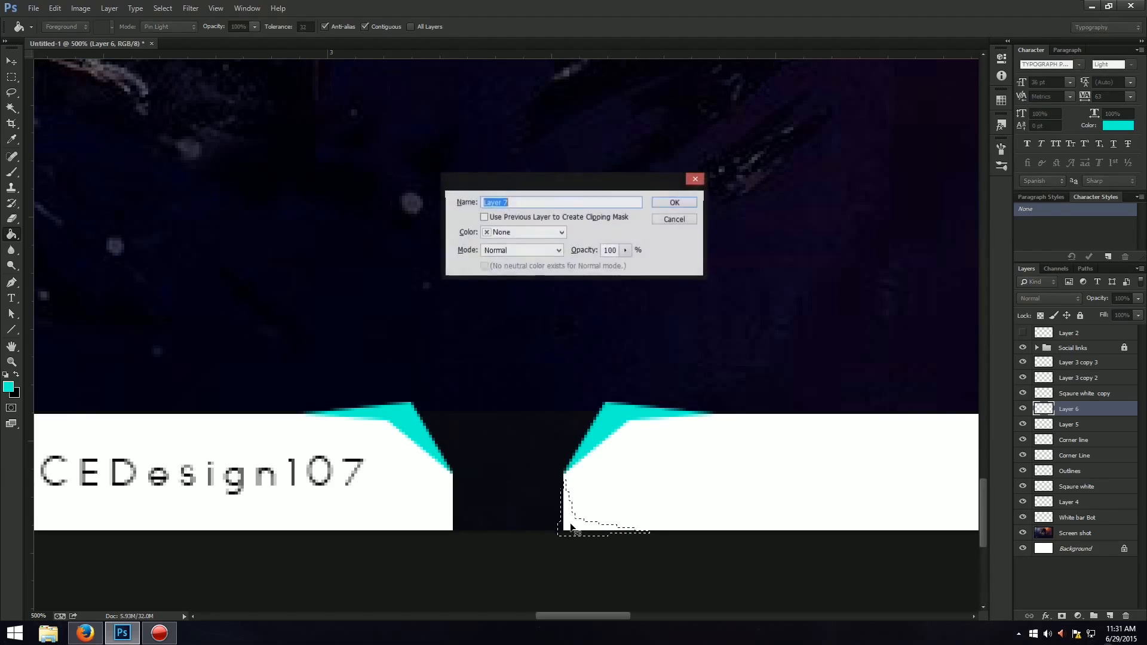
key(Return)
click(571, 526)
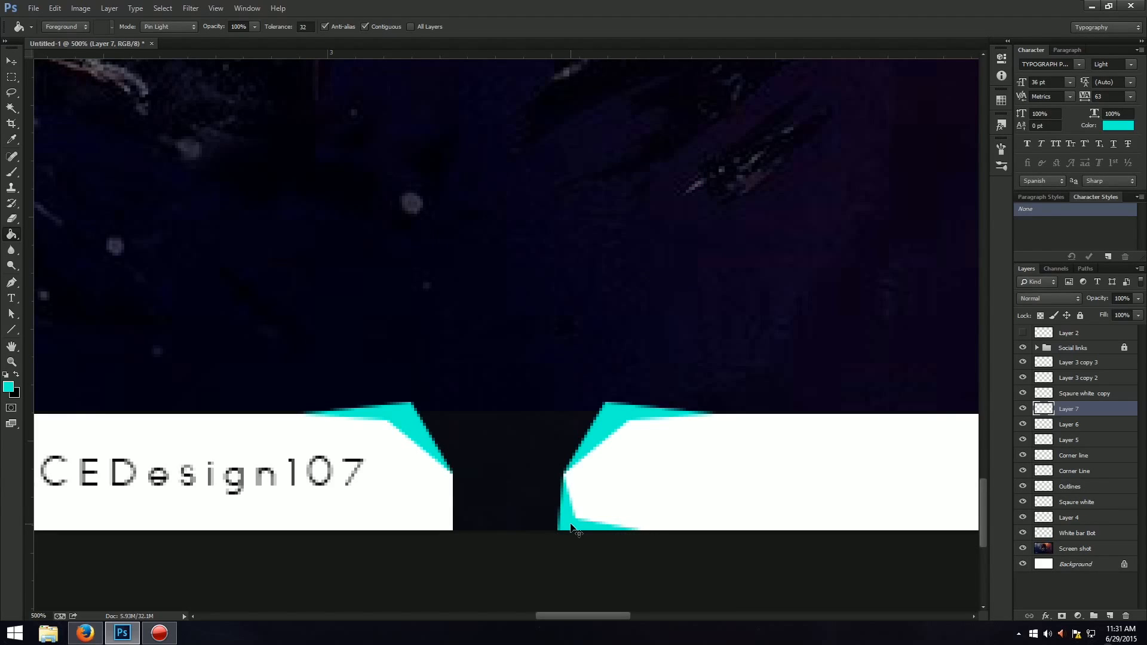
Duplicate the lower corner accent, flip the copy horizontally and align it with the strip's lower corner left of the gap.
key(ctrl+j)
key(ctrl+t)
right_click(571, 527)
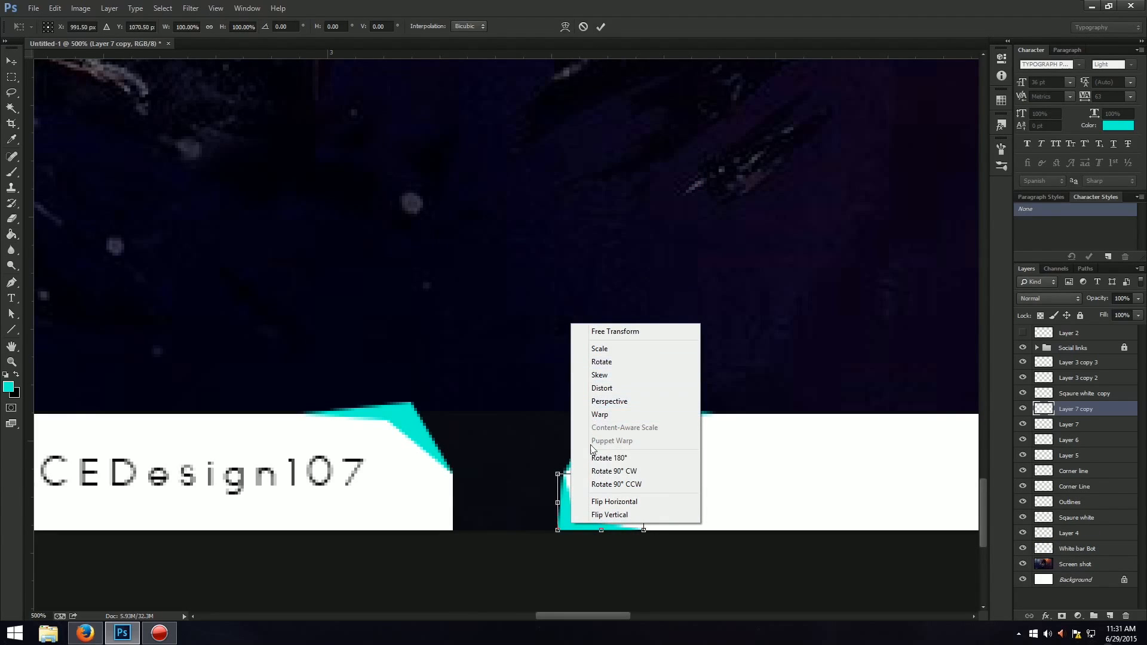
click(590, 499)
drag(575, 512, 393, 522)
key(Right)
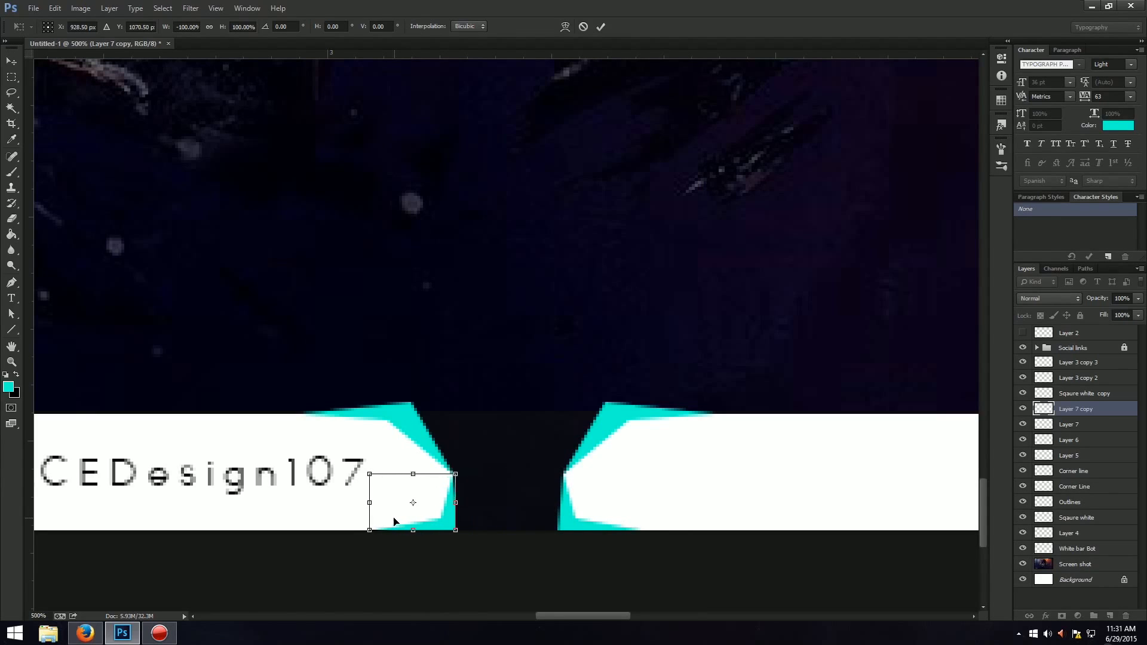
key(Return)
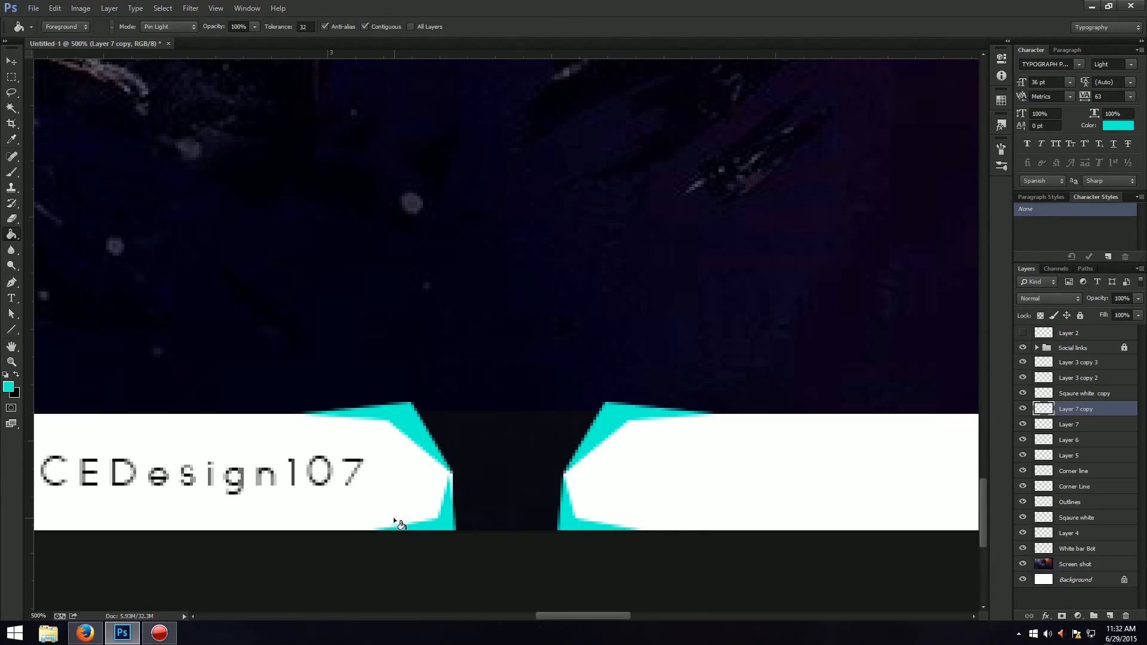
key(ctrl+t)
key(Right)
key(Return)
key(g)
key(ctrl+0)
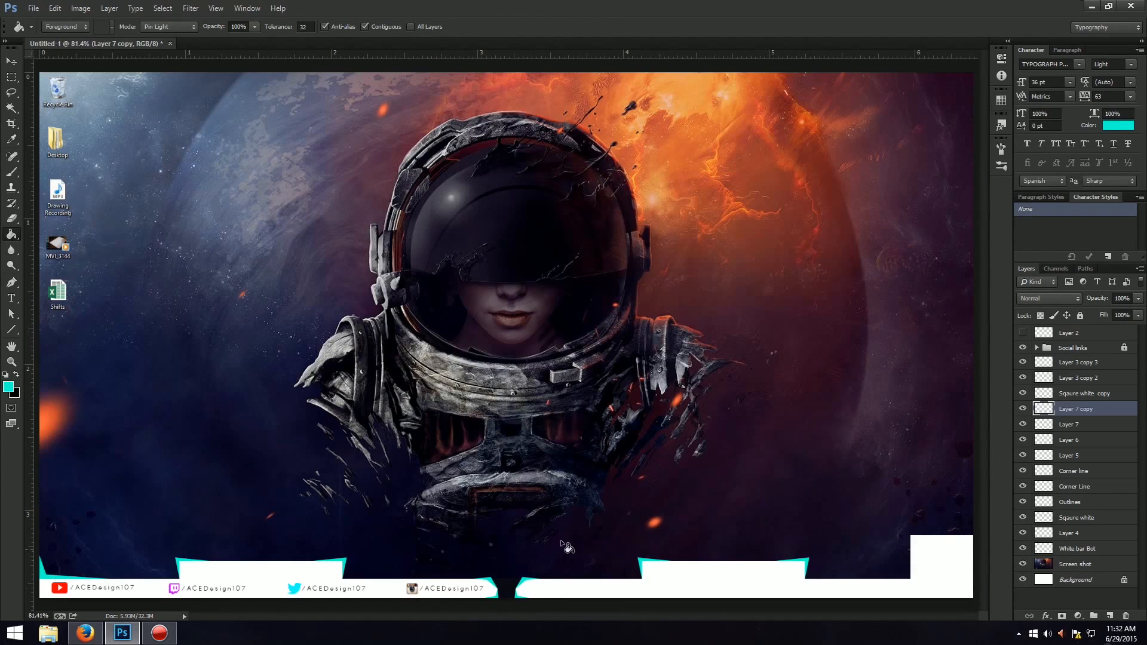
click(11, 61)
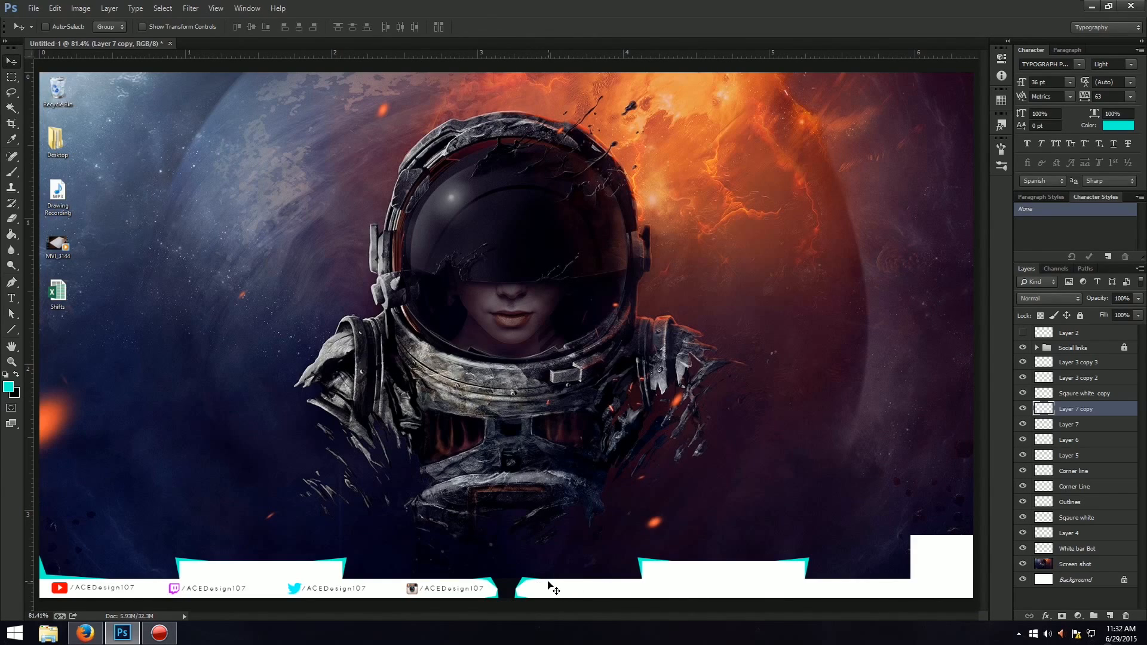
Draw a small, flat triangular Pen path on the white strip's upper edge, between the gap and the raised block right of it.
key(ctrl+plus)
scroll(662, 470, down, 4)
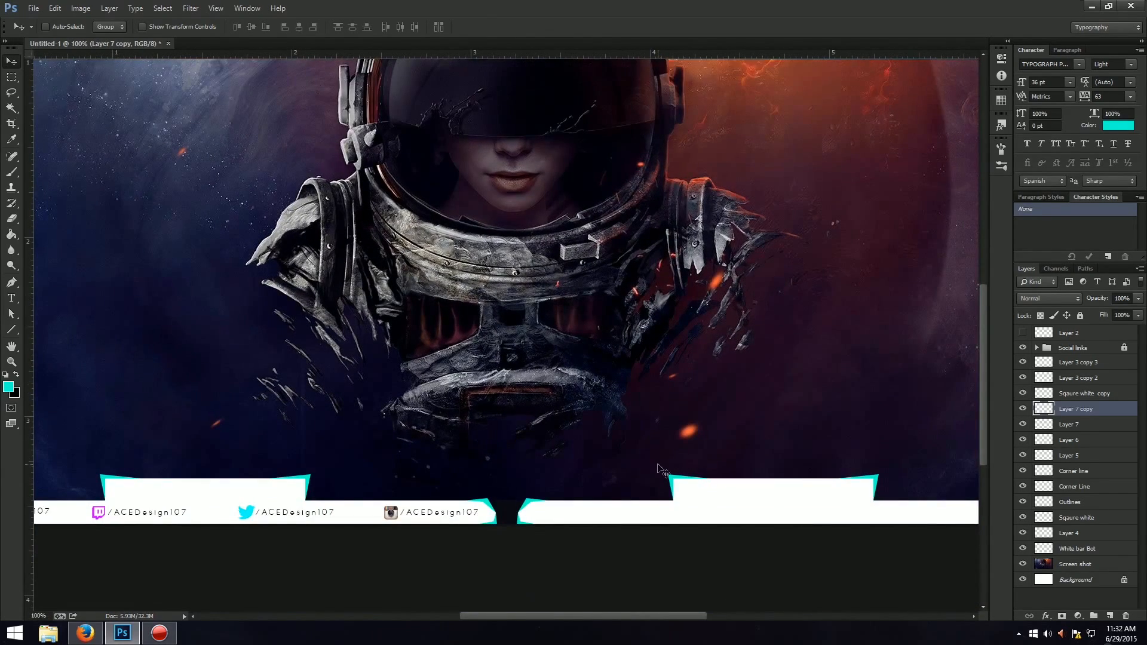
key(ctrl+plus)
scroll(696, 412, down, 4)
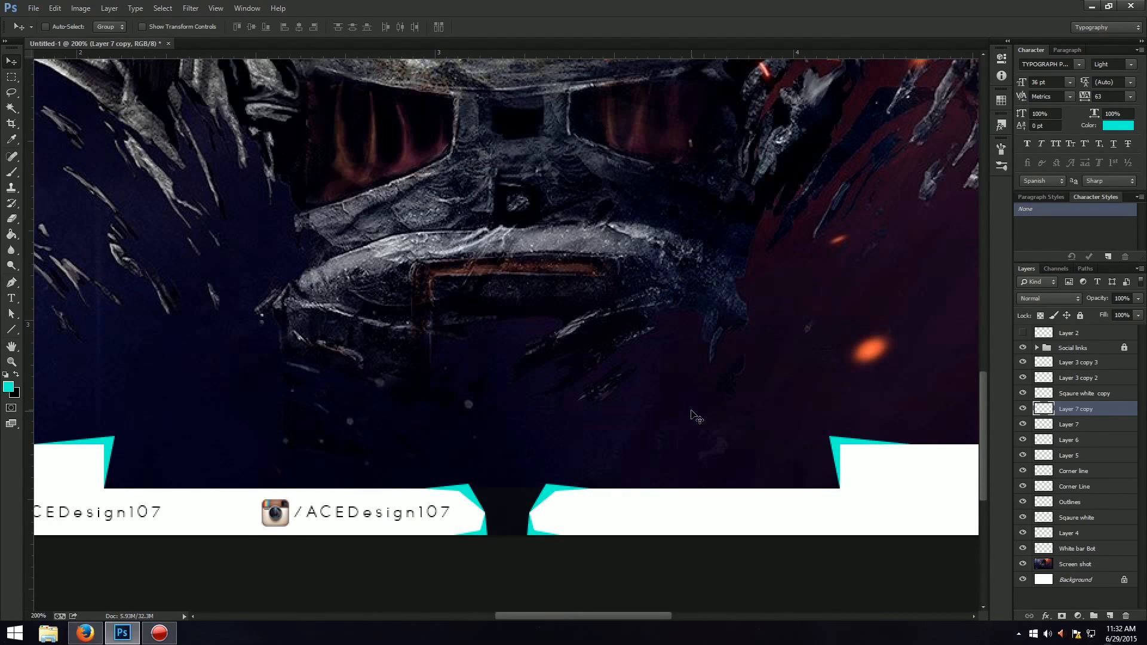
key(p)
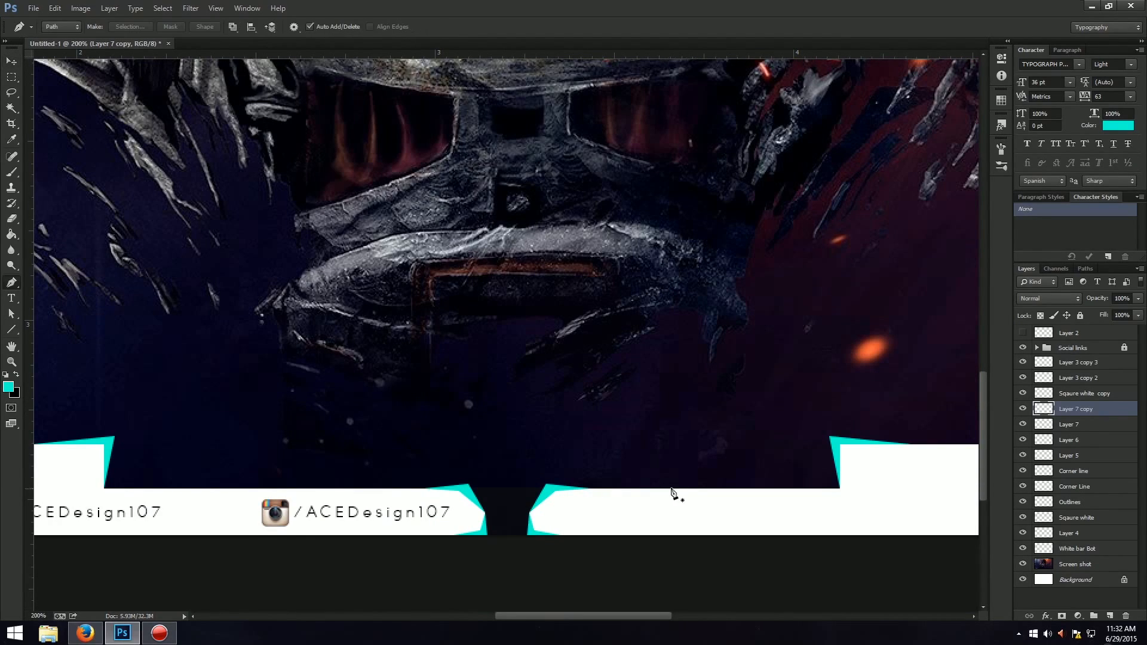
click(658, 489)
click(681, 482)
click(705, 490)
right_click(675, 494)
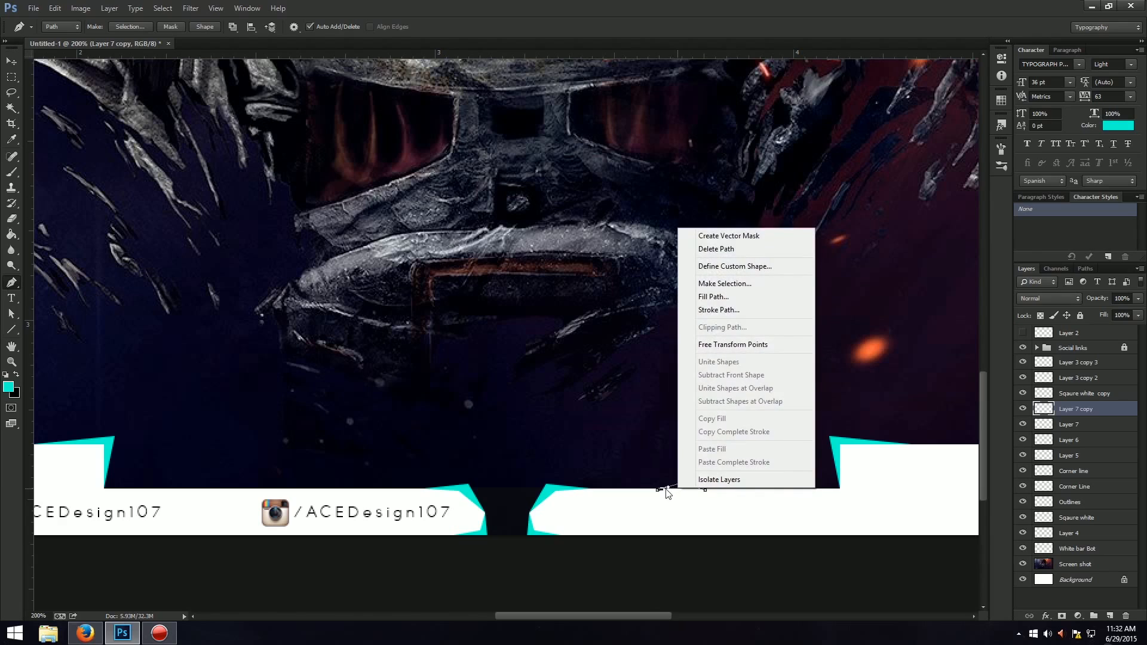
click(659, 494)
Convert the triangular path to a selection and fill it with turquoise on a new layer.
right_click(672, 499)
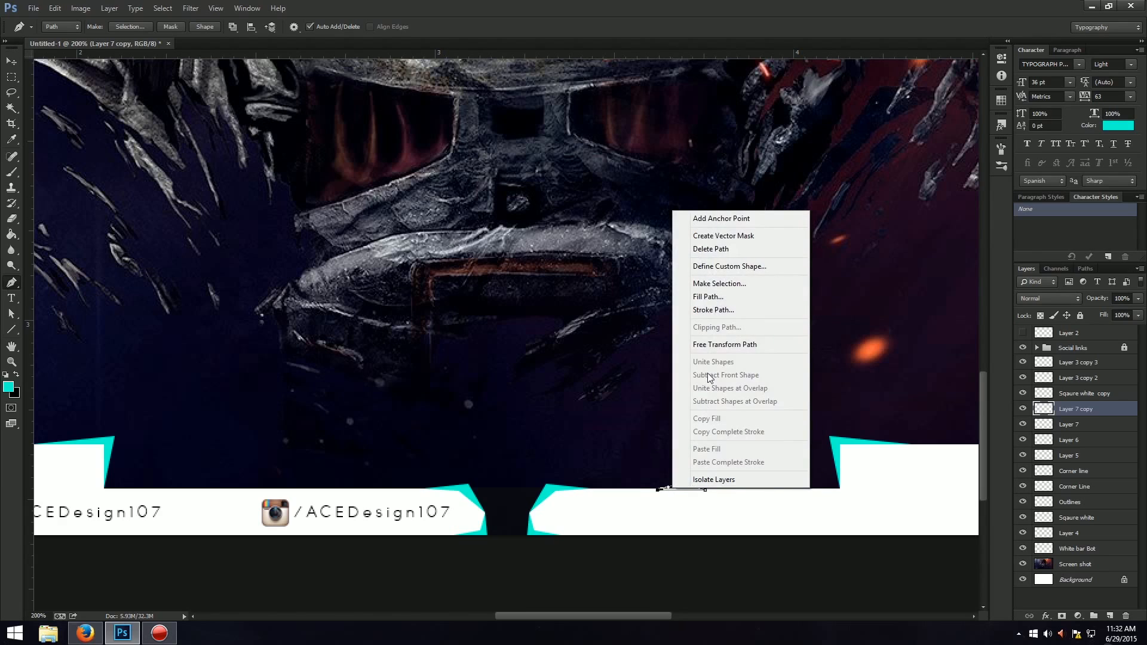
click(720, 283)
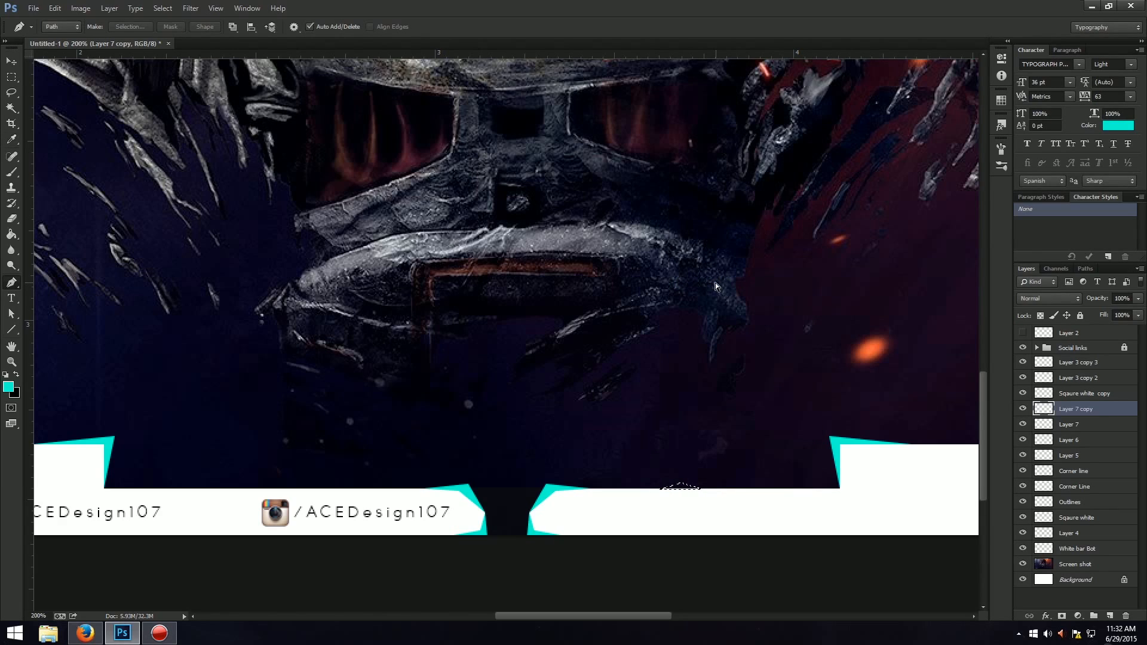
key(ctrl+shift+n)
key(Return)
key(g)
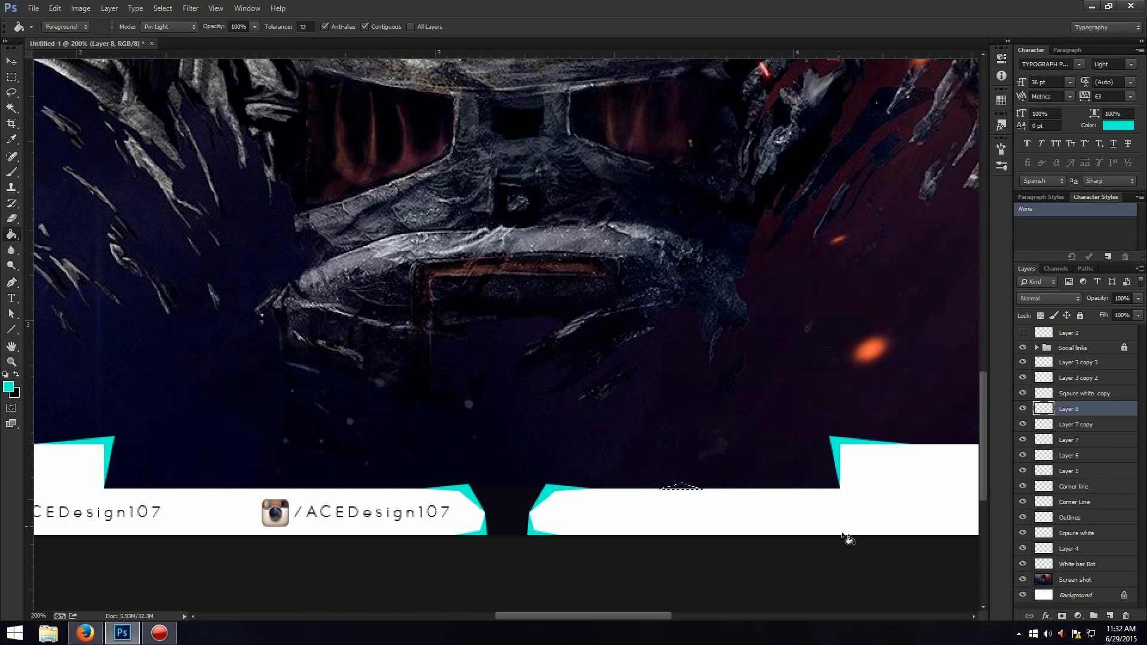
click(681, 487)
key(ctrl+0)
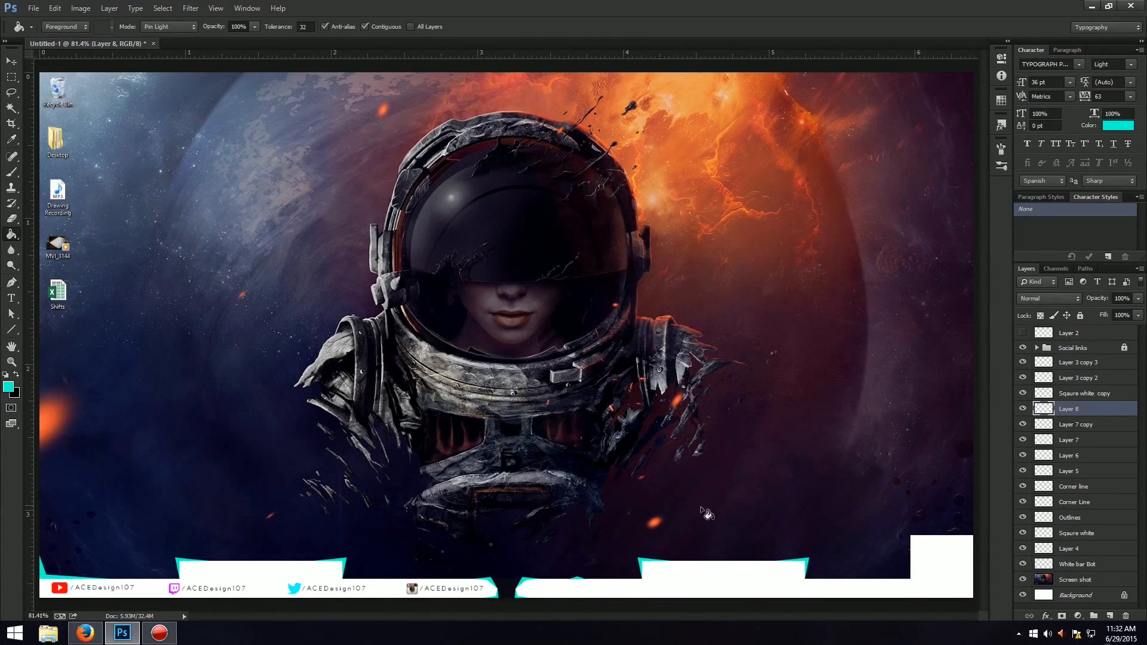
Nudge the triangular turquoise accent slightly to the right along the strip's upper edge.
key(ctrl+t)
key(Right)
key(Right)
key(Right)
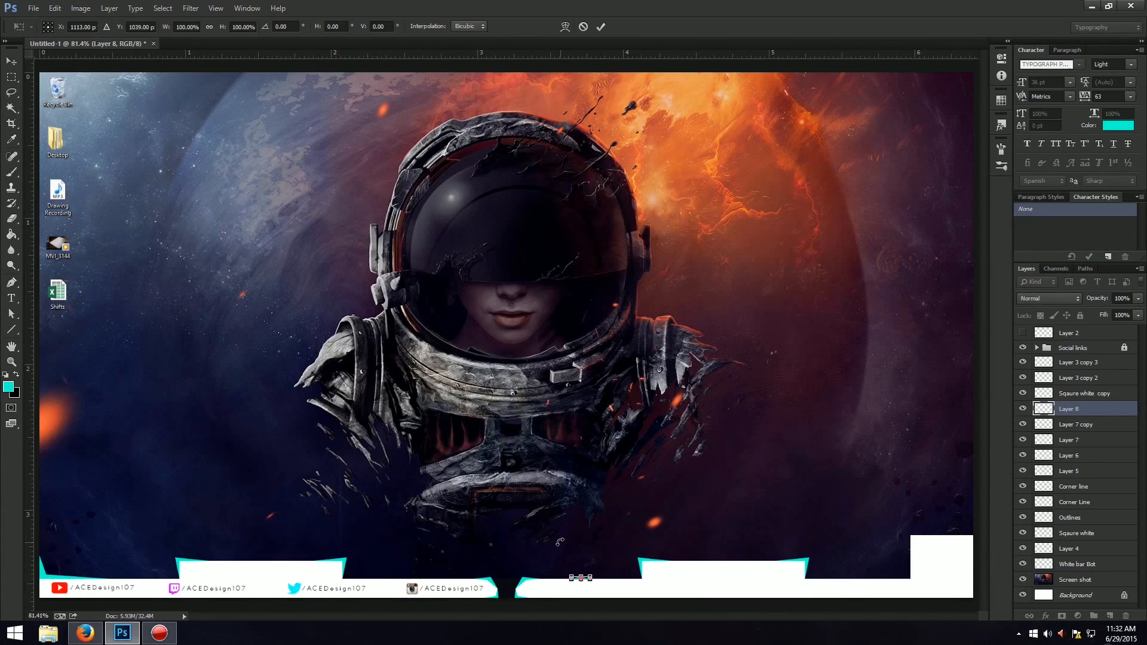
key(Return)
key(g)
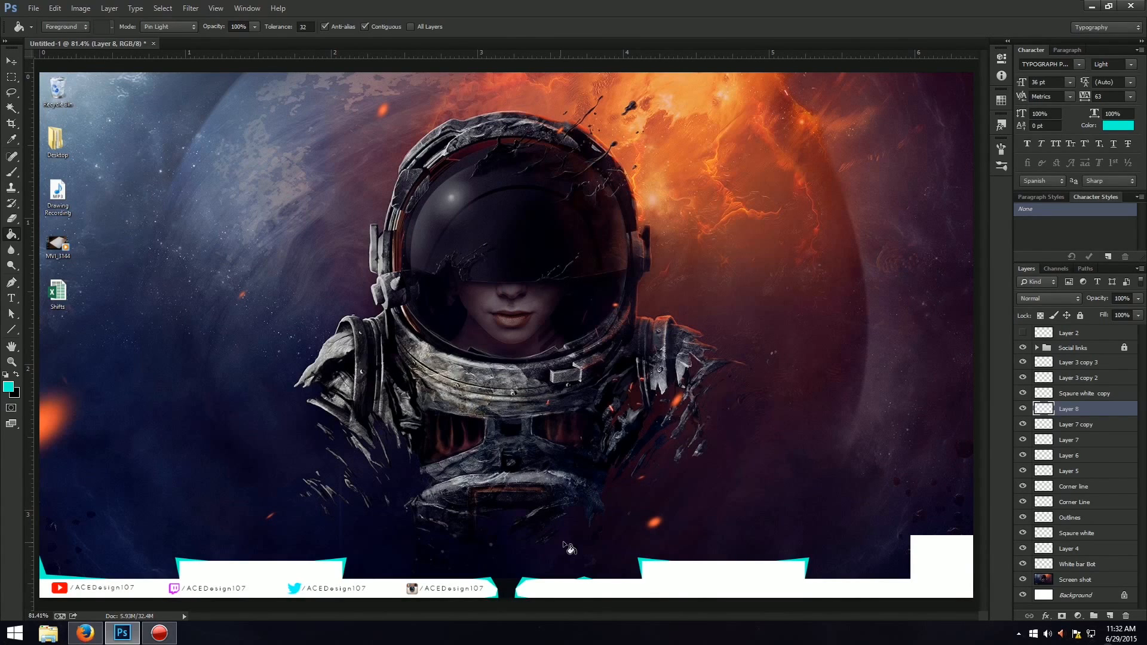
Duplicate the triangular accent and move the copy to the strip's upper edge left of the gap, near the Instagram icon.
key(ctrl+t)
key(ctrl+j)
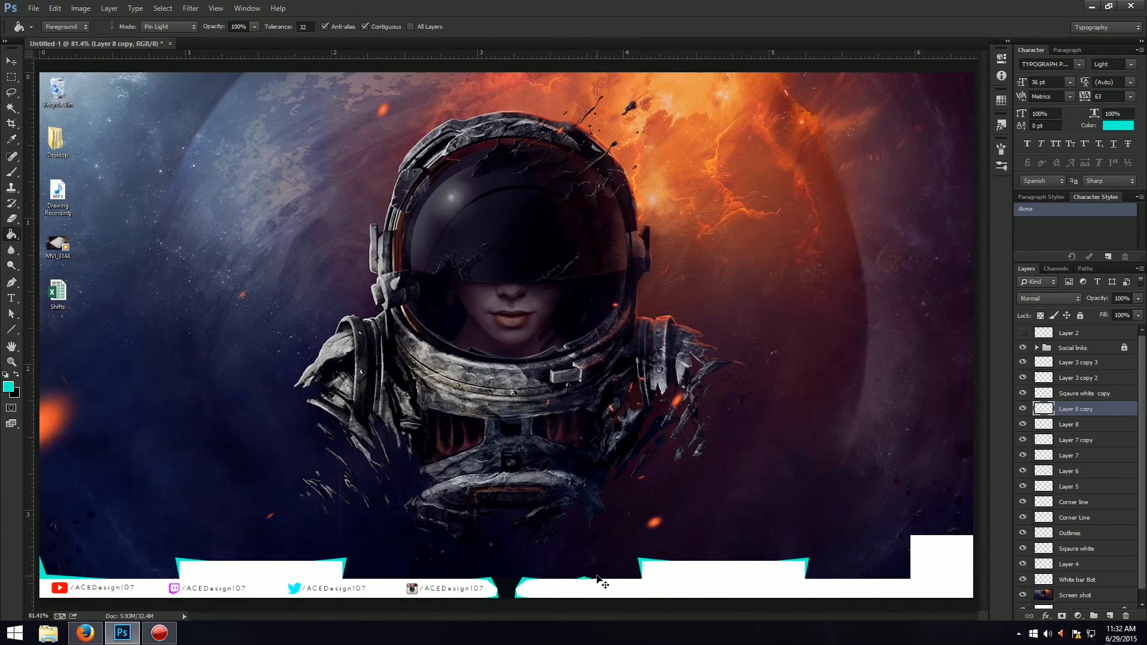
key(ctrl+t)
key(ctrl+plus)
key(ctrl+plus)
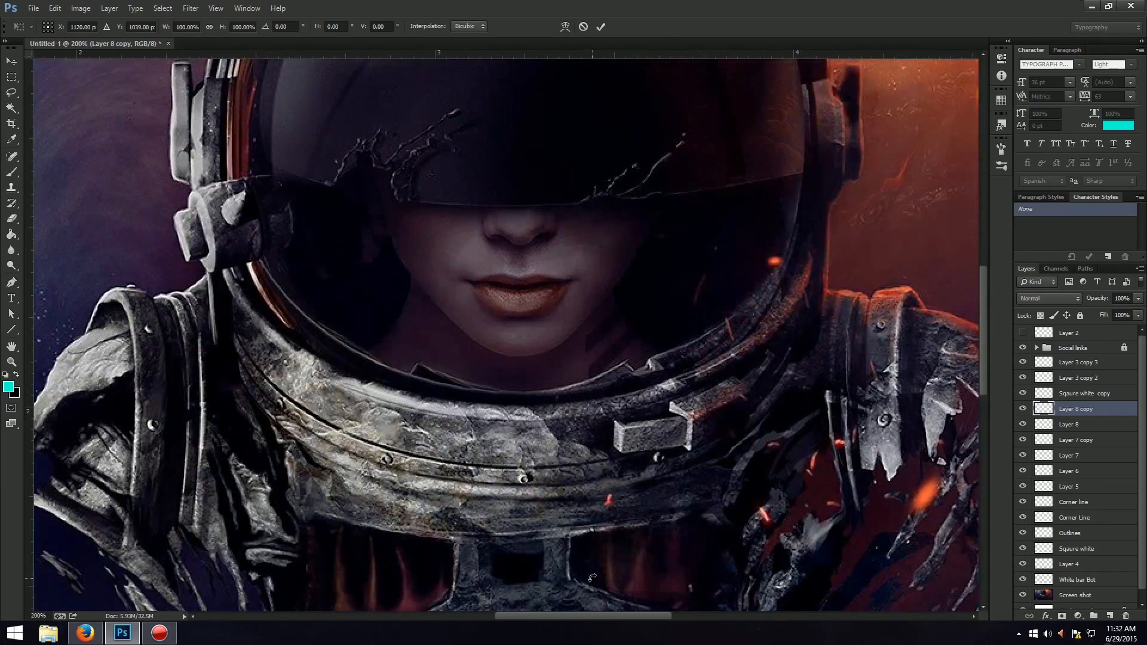
scroll(608, 535, down, 4)
scroll(607, 536, down, 5)
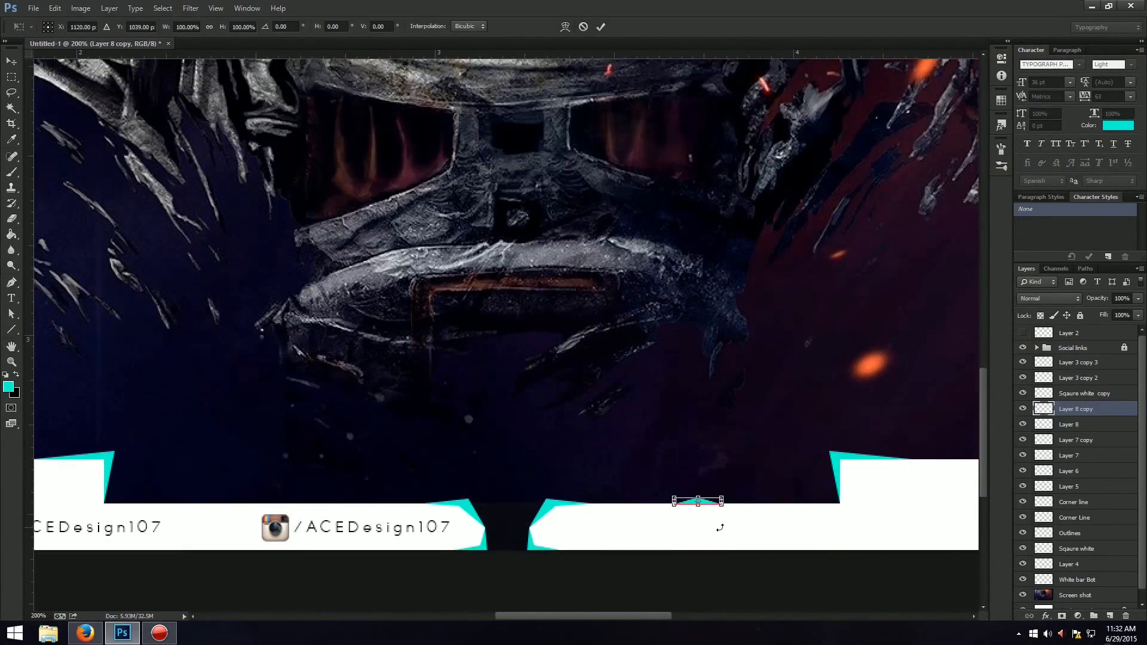
right_click(703, 504)
key(Escape)
drag(705, 503, 219, 506)
key(Return)
key(g)
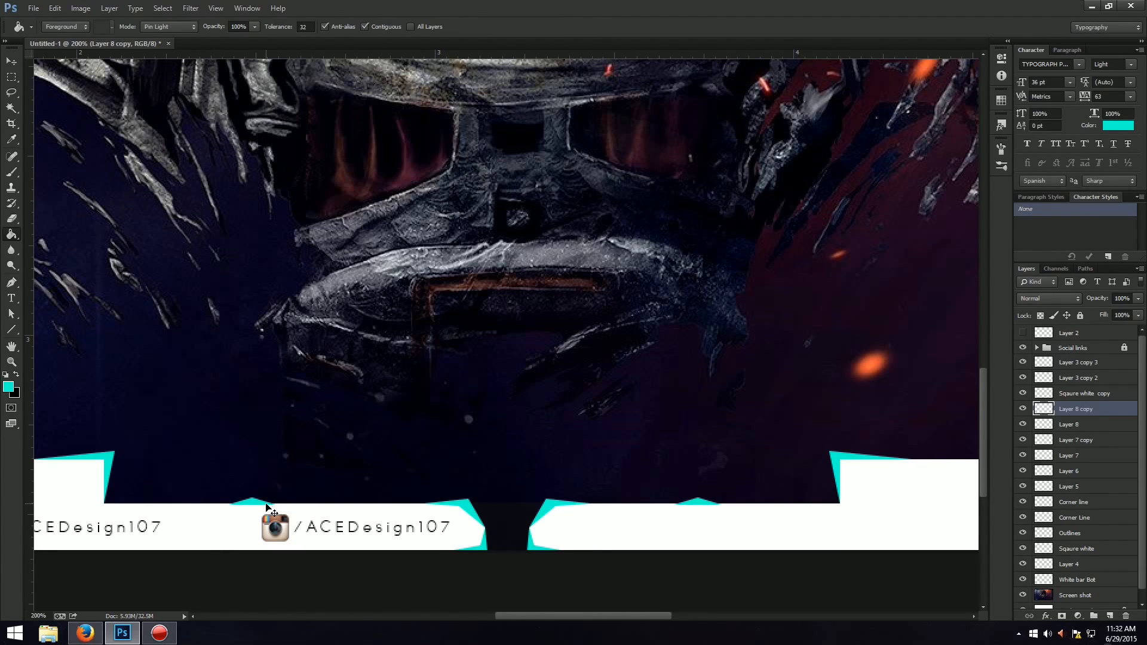
key(ctrl+j)
drag(497, 615, 376, 614)
key(ctrl+t)
drag(939, 502, 368, 507)
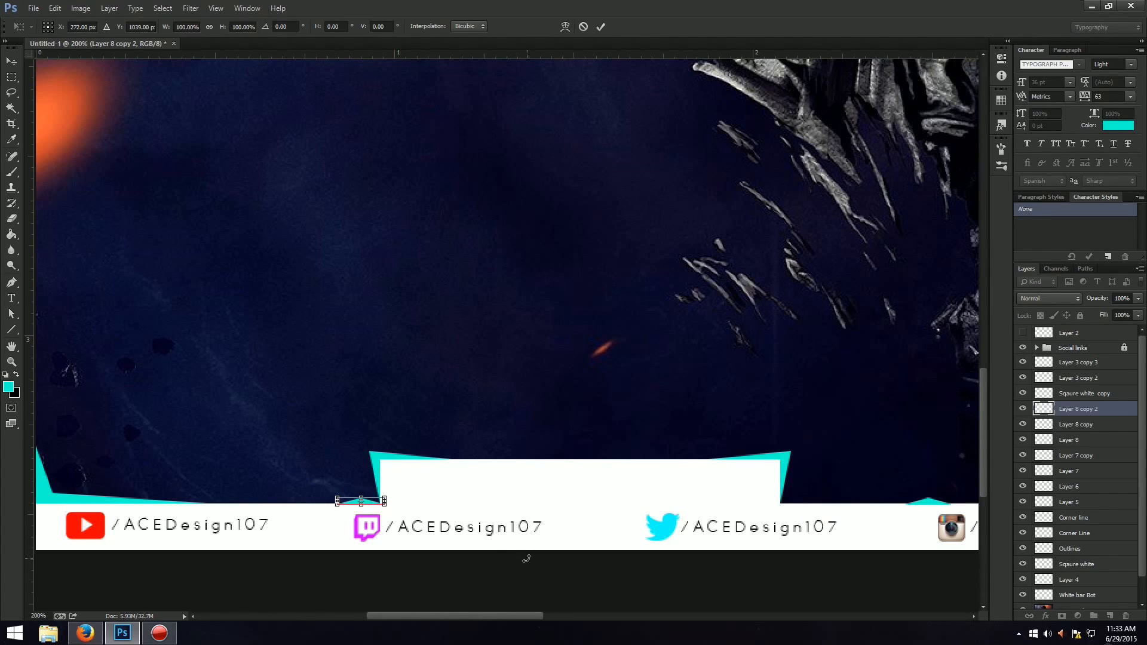
key(ctrl+z)
click(583, 27)
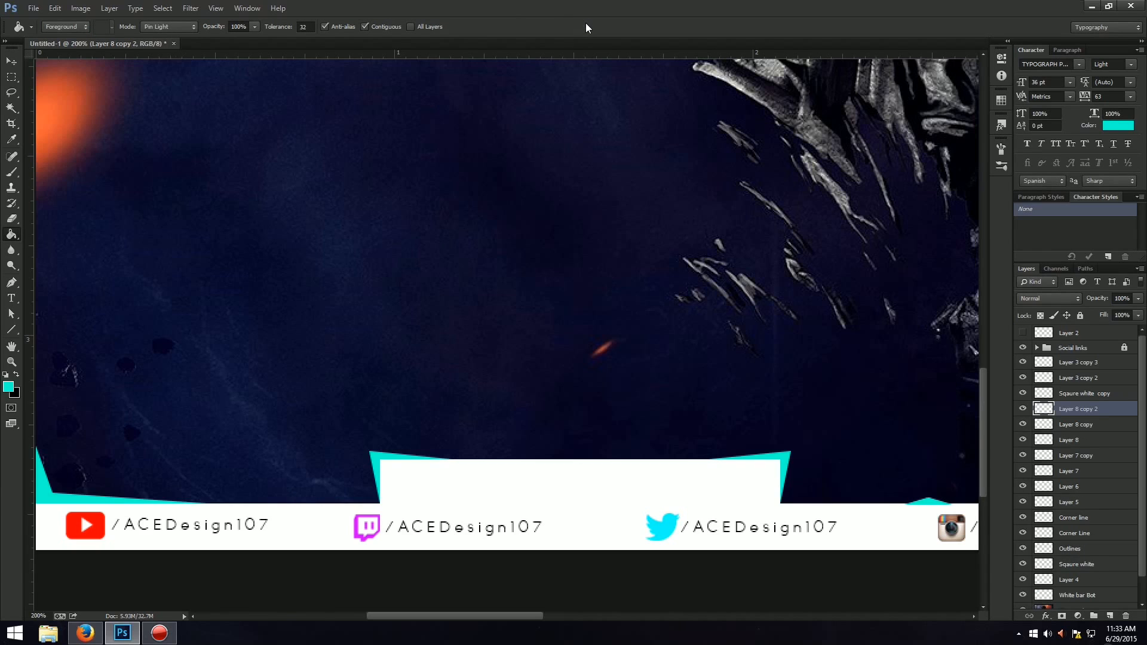
key(ctrl+0)
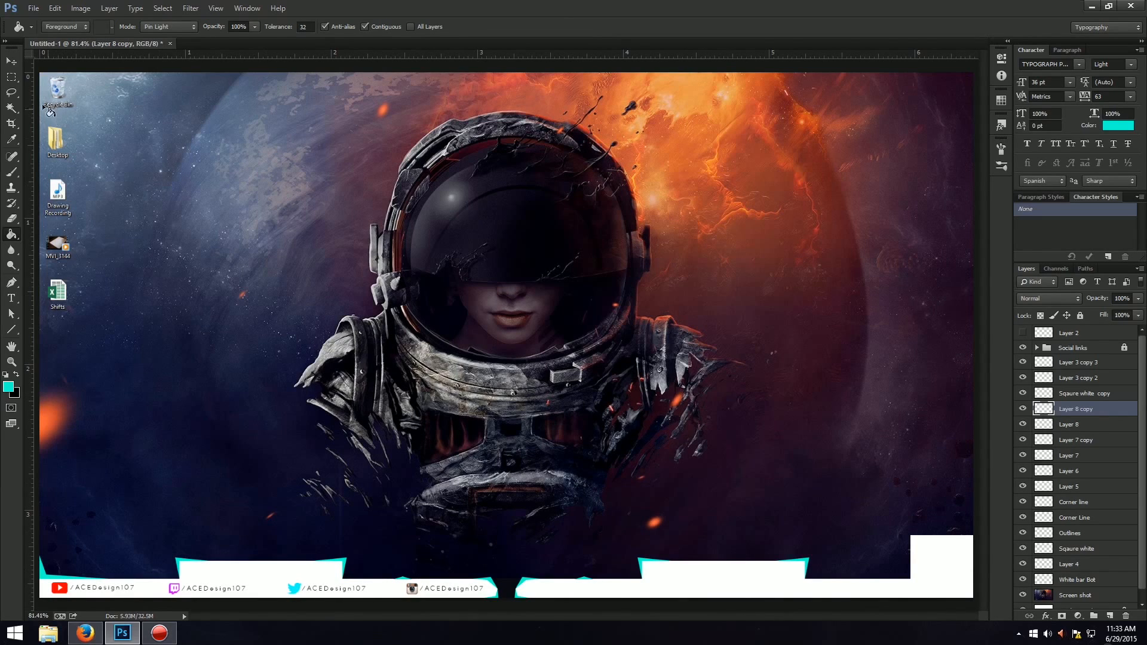
Add a new layer and draw a closed Pen path in the inner corner where the strip meets the tall white block.
click(14, 63)
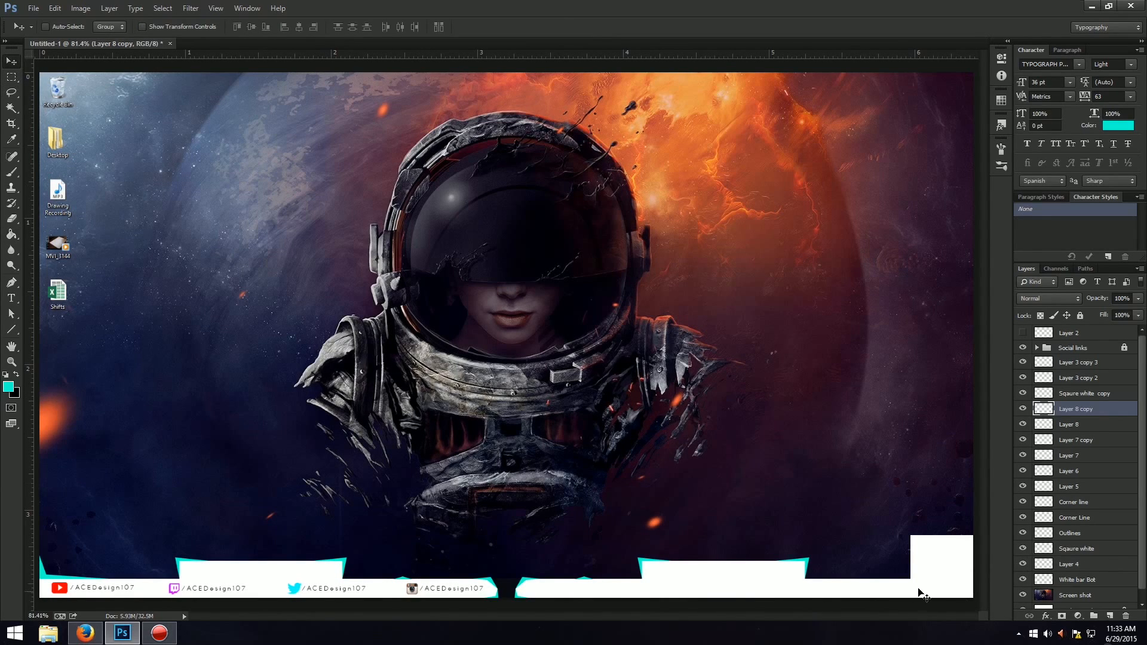
key(ctrl+plus)
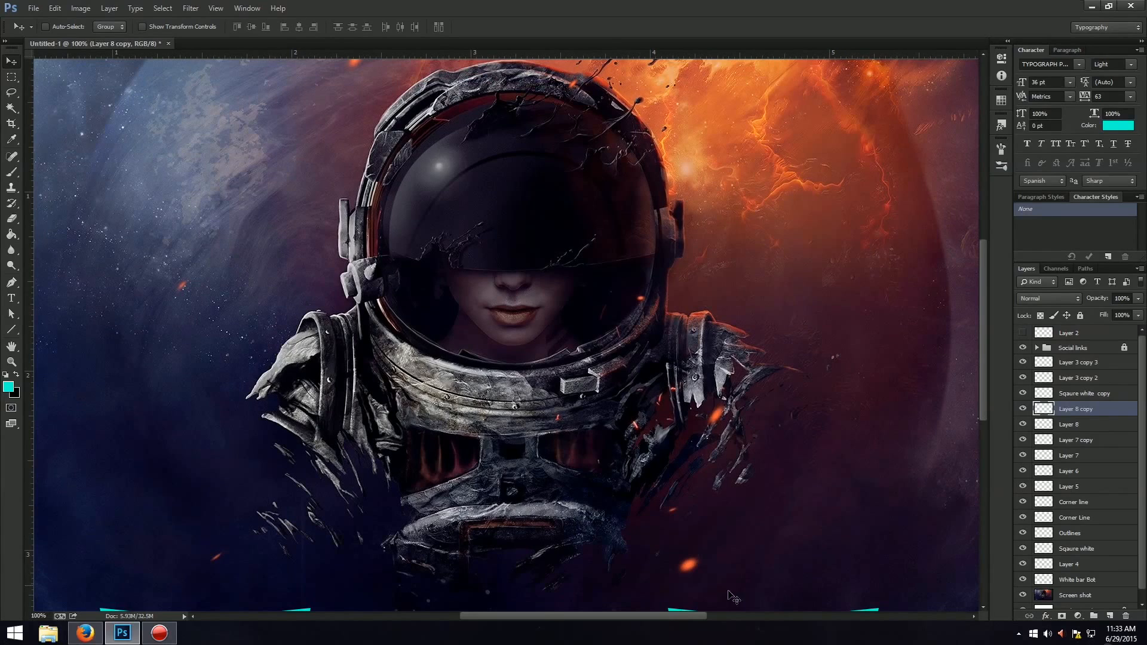
drag(678, 614, 747, 614)
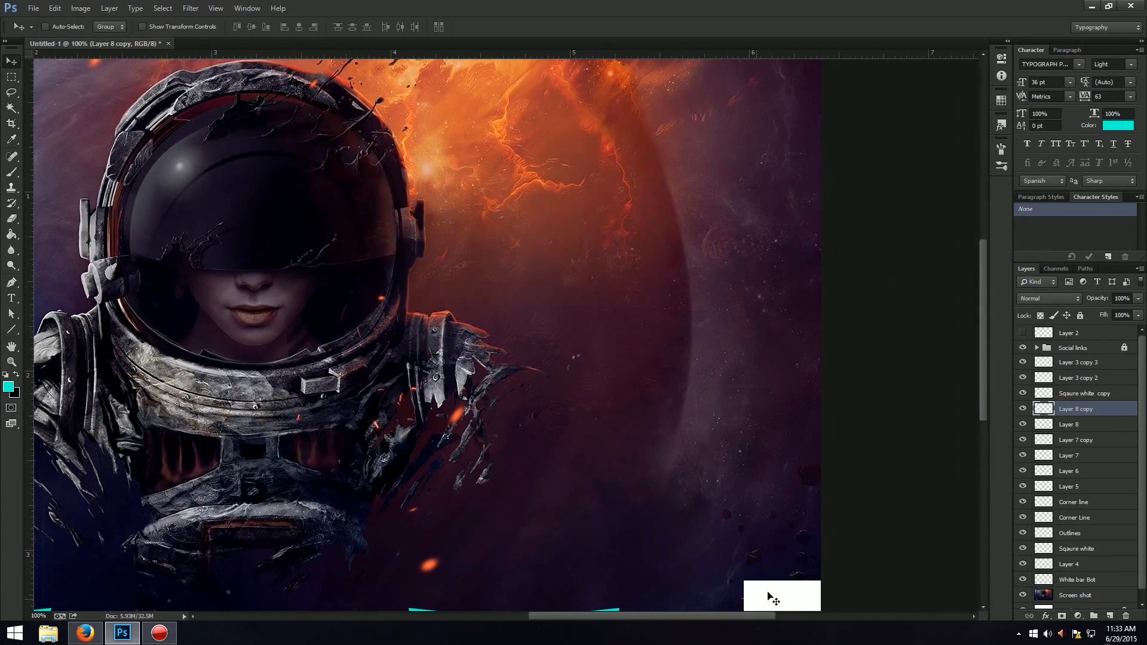
drag(979, 370, 983, 426)
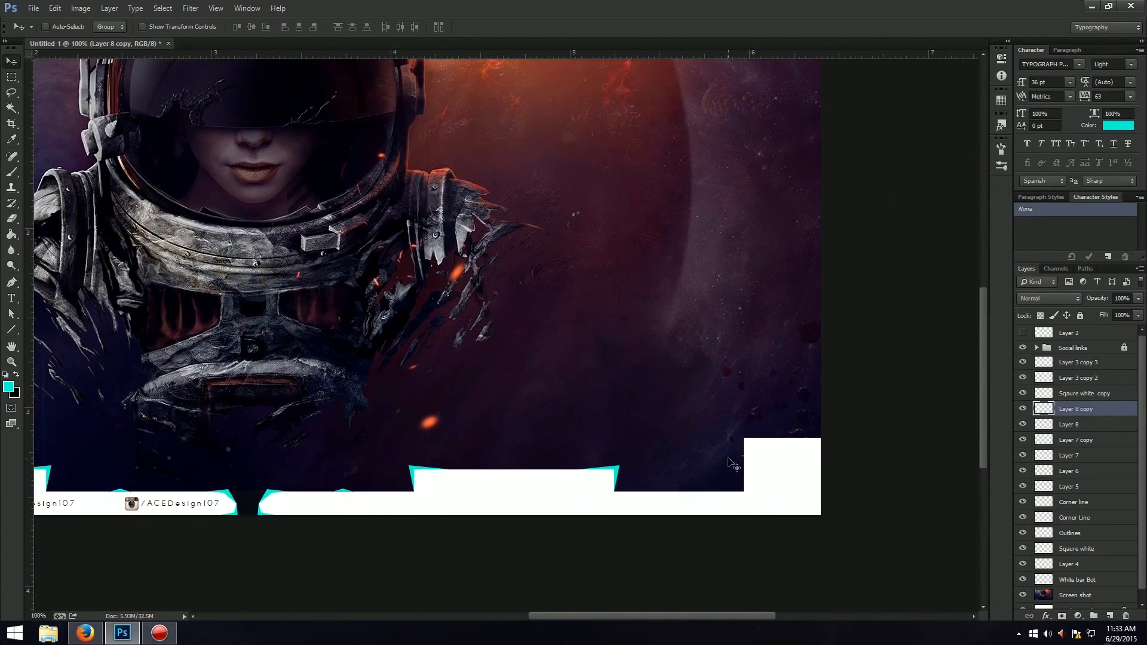
key(ctrl+plus)
drag(739, 614, 813, 615)
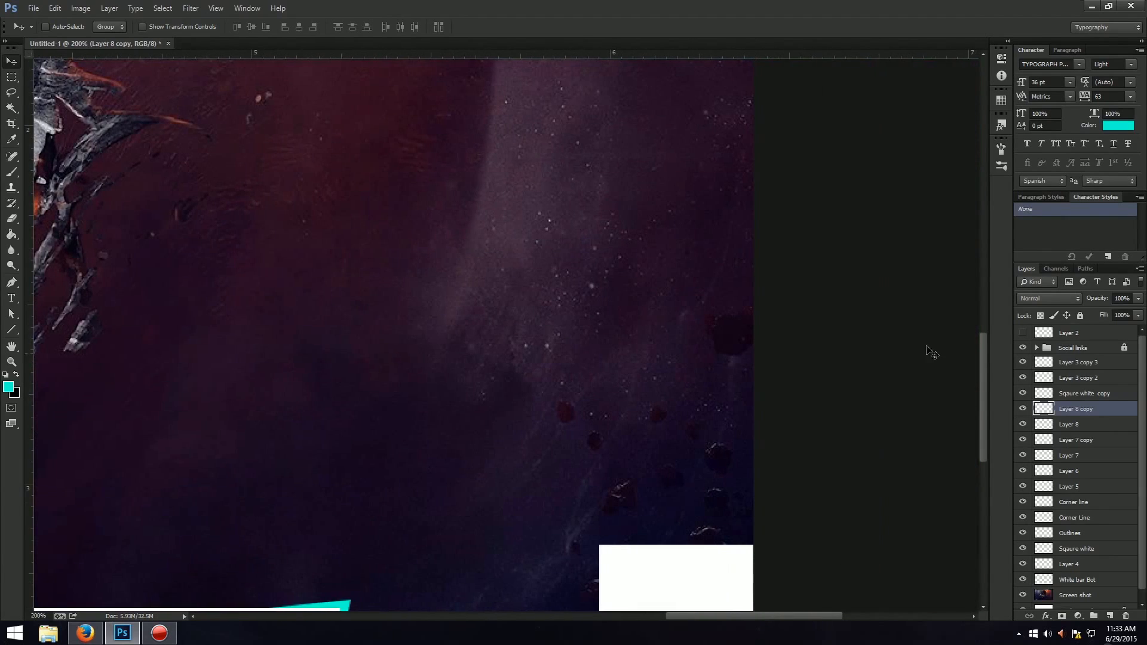
drag(982, 364, 983, 431)
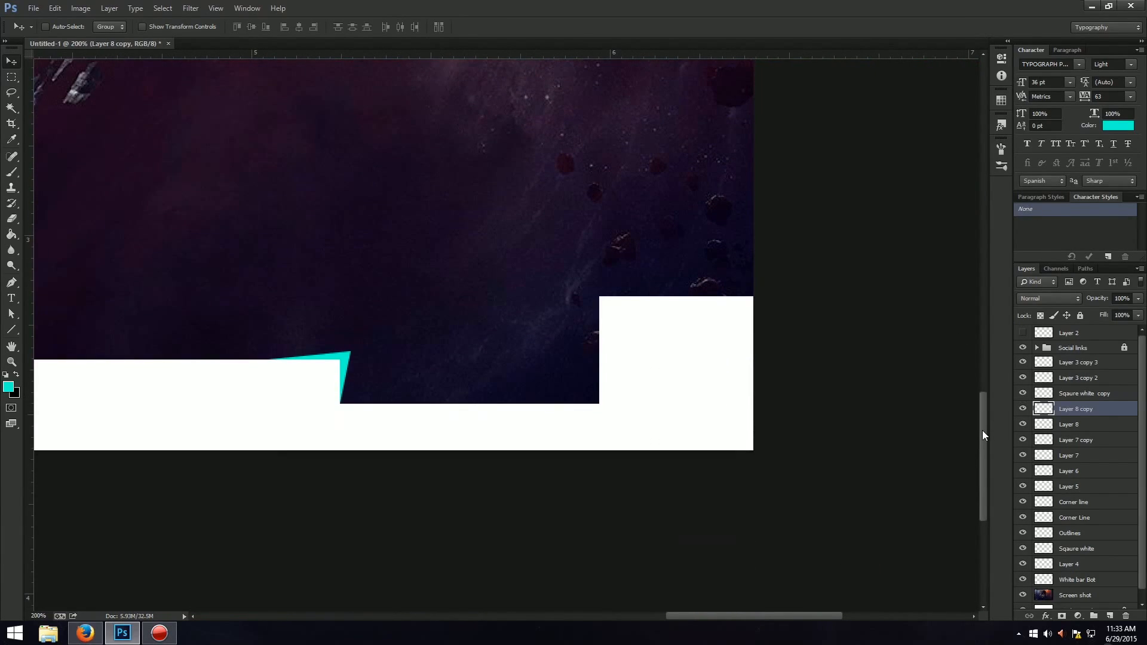
key(p)
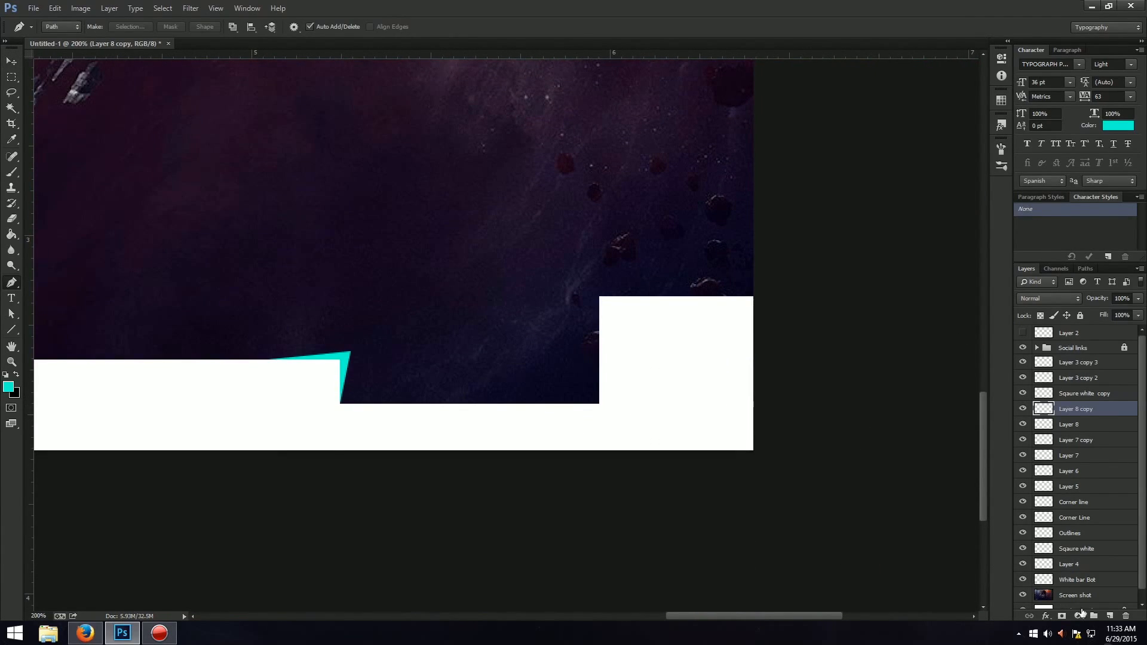
click(1109, 617)
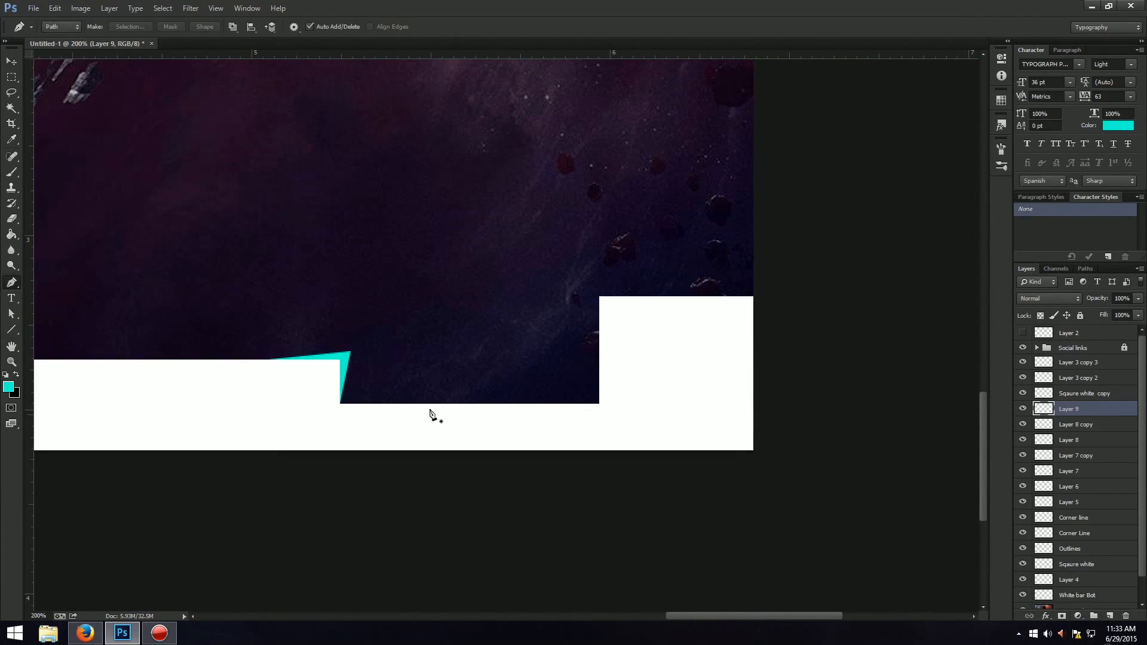
click(540, 405)
click(589, 395)
click(600, 345)
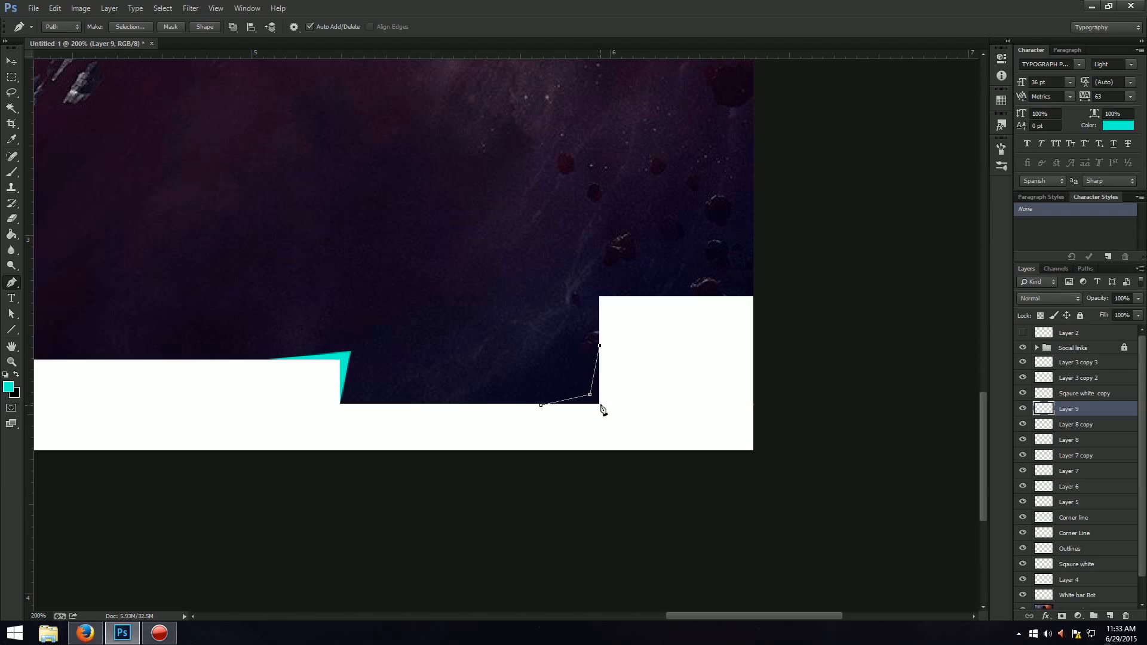
click(600, 405)
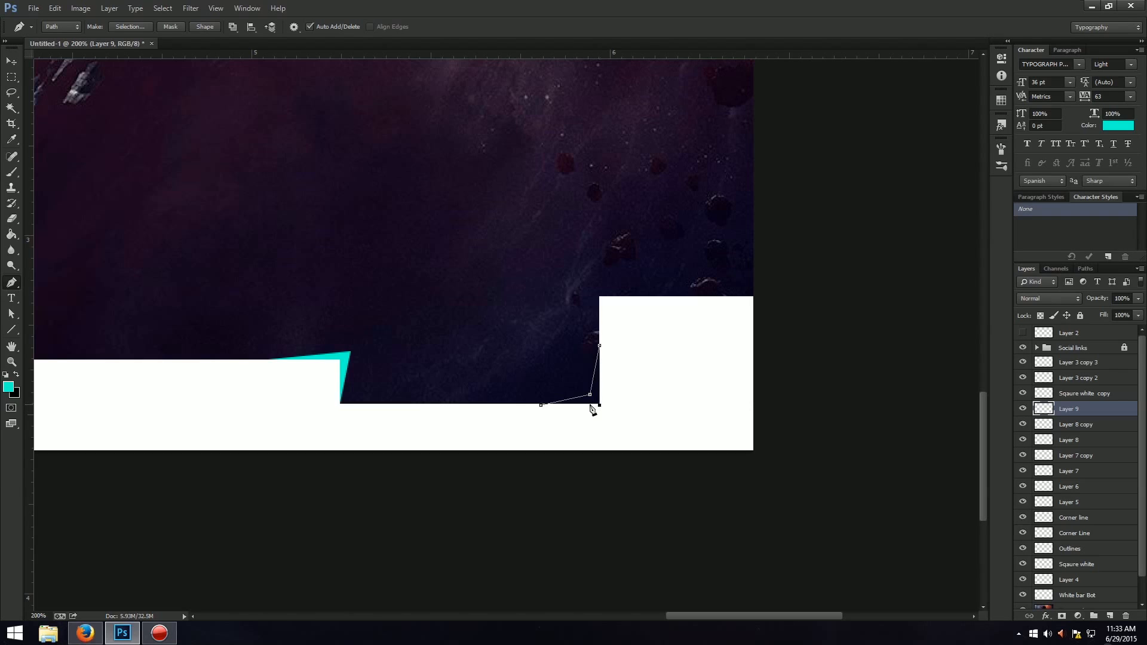
click(541, 405)
Convert the inner corner path to a selection and fill it with turquoise.
right_click(590, 401)
click(651, 198)
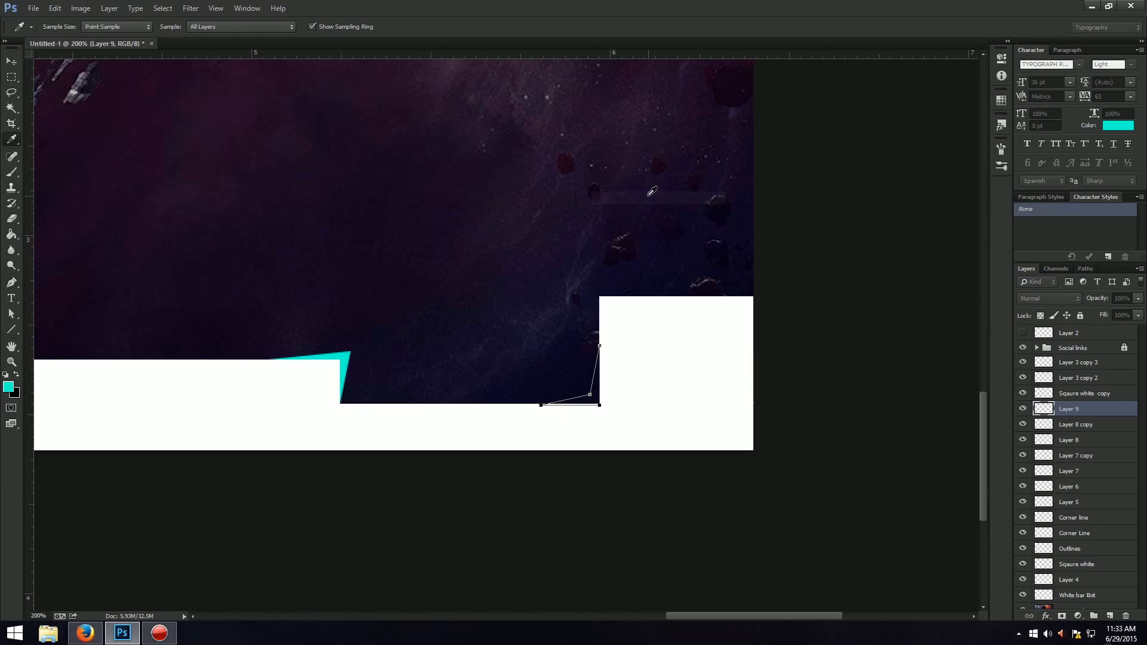
key(g)
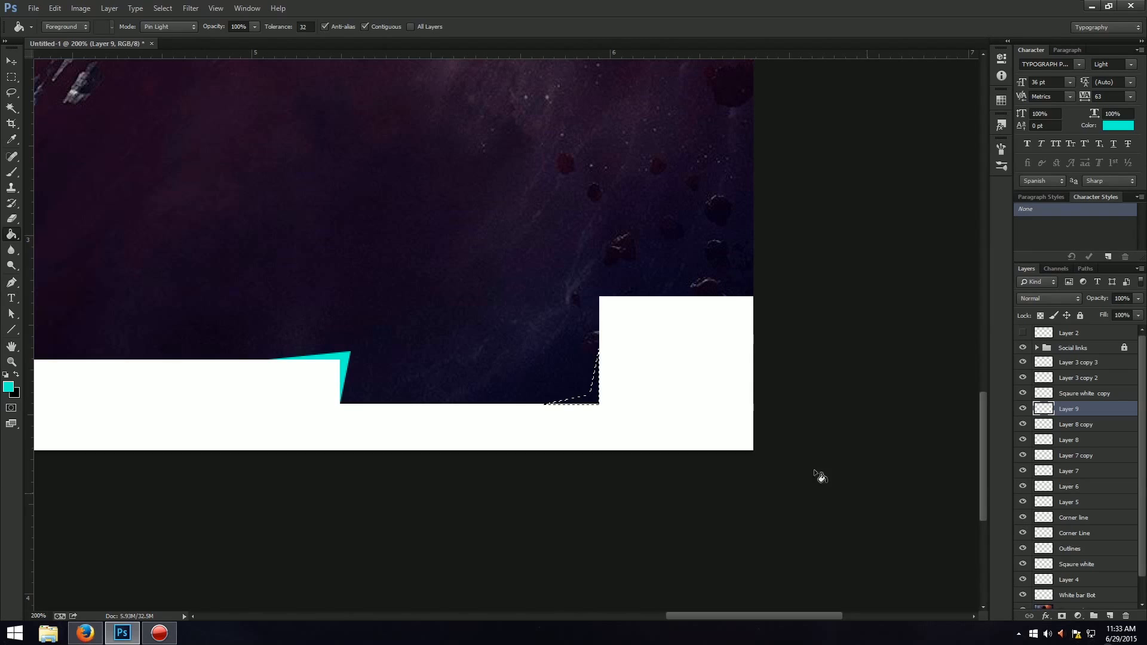
click(596, 400)
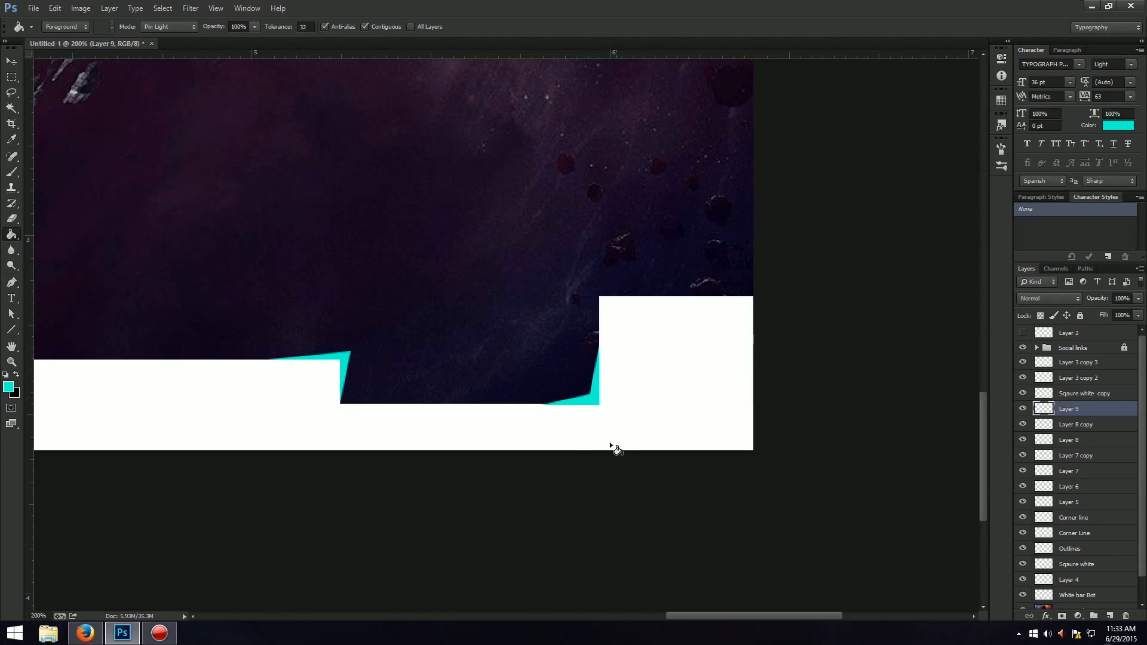
Add another layer and draw an L-shaped Pen path around the tall white block's upper-left corner.
key(ctrl+shift+n)
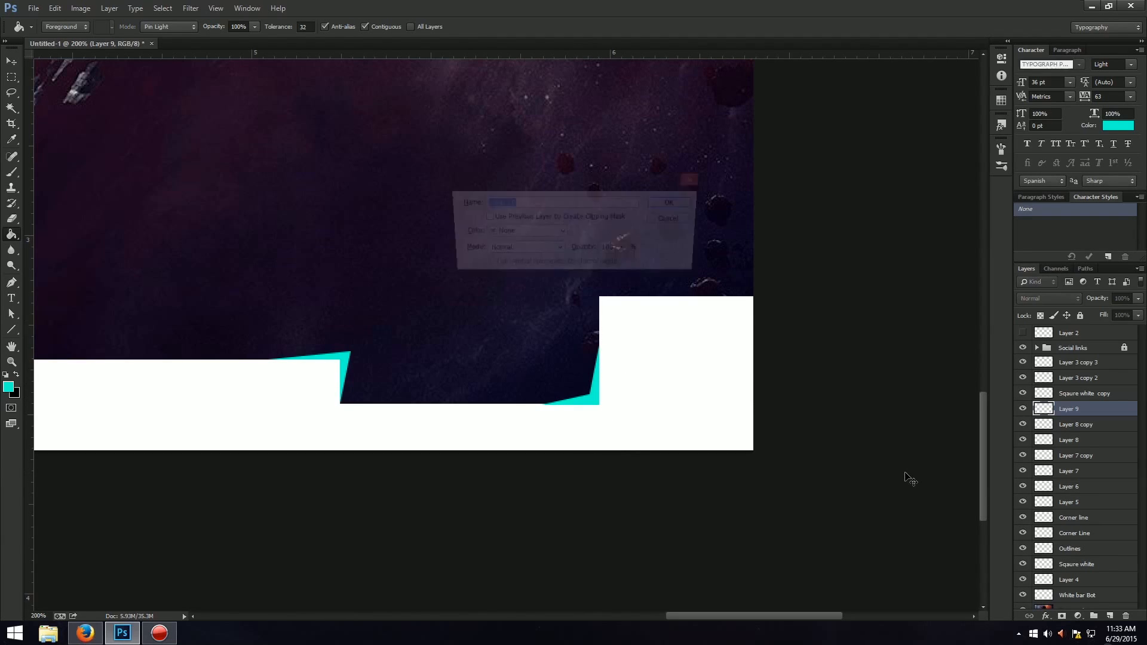
key(Return)
key(p)
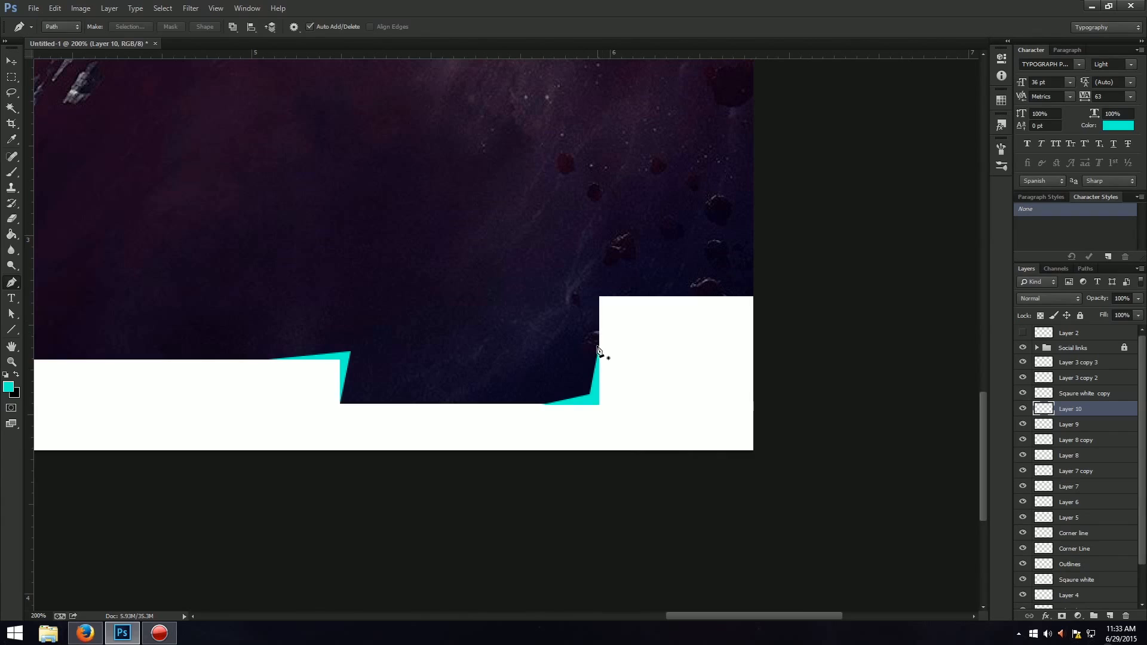
click(599, 344)
click(597, 289)
click(644, 297)
click(602, 298)
click(600, 345)
Turn the L-shaped path on the tall block's upper-left corner into a selection and fill it with turquoise.
right_click(598, 289)
key(i)
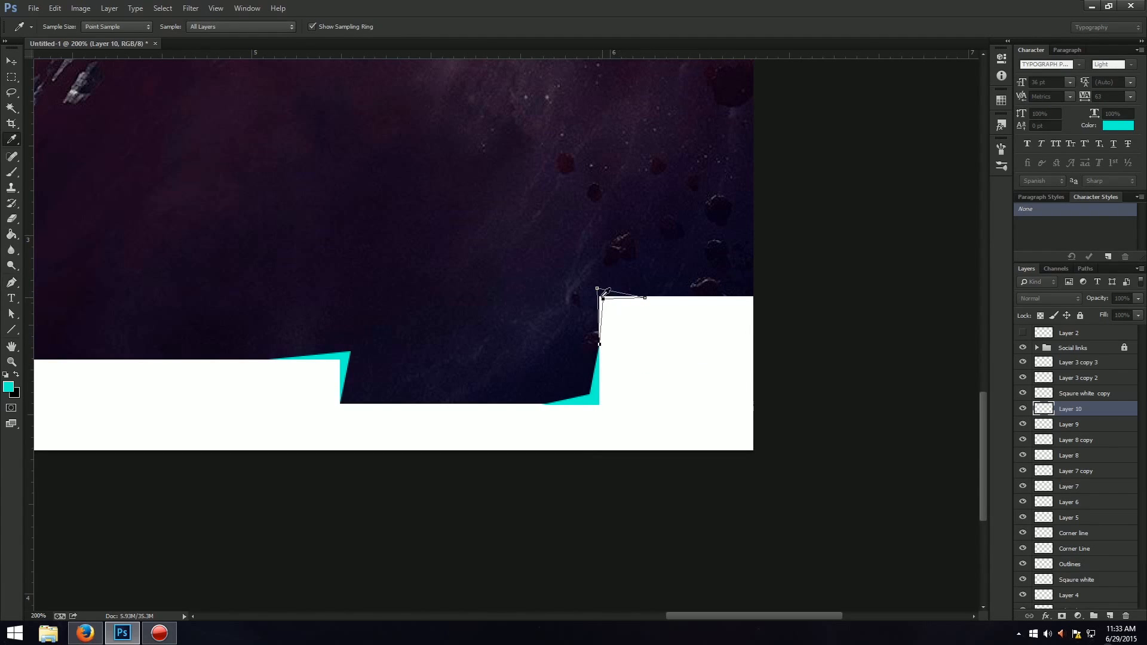
key(ctrl+Return)
key(g)
click(608, 305)
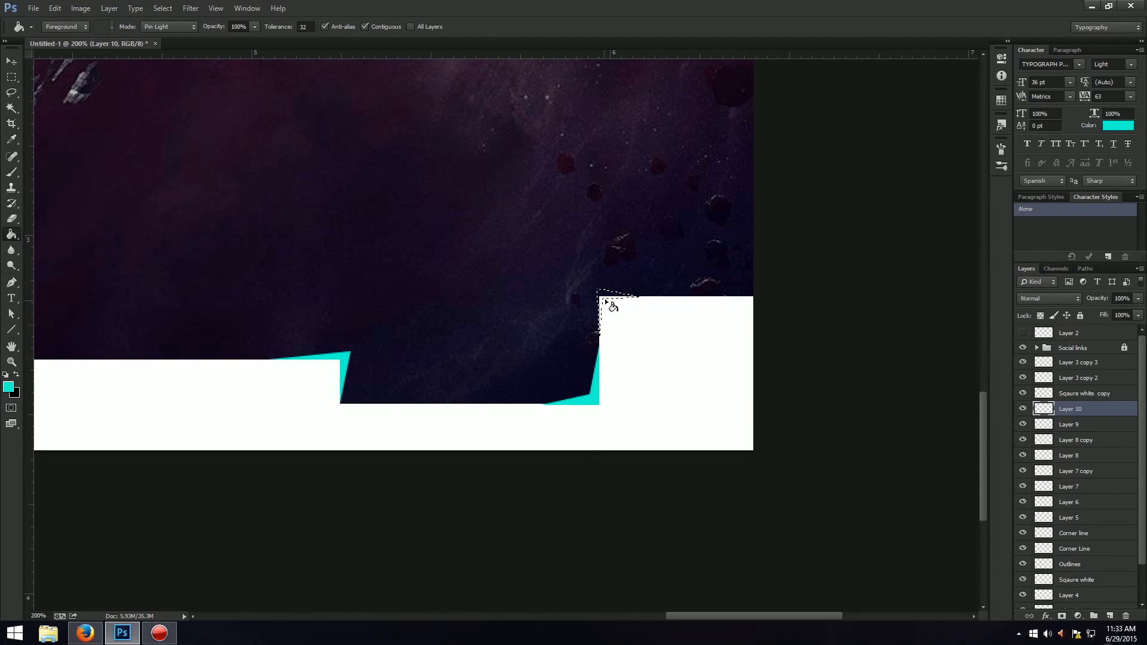
Duplicate the tall block's corner accent, flip the copy horizontally and place it on the block's upper-right corner.
key(ctrl+j)
key(ctrl+t)
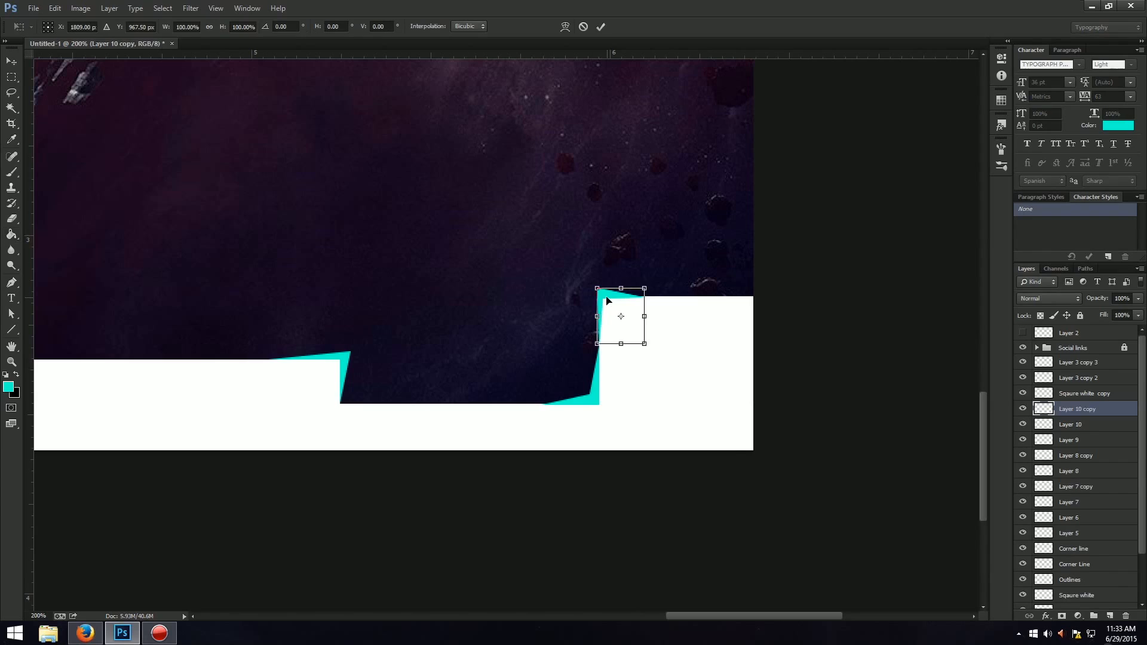
right_click(606, 298)
click(651, 476)
mouse_move(615, 302)
mouse_down()
mouse_move(736, 310)
mouse_move(724, 310)
mouse_up()
key(Return)
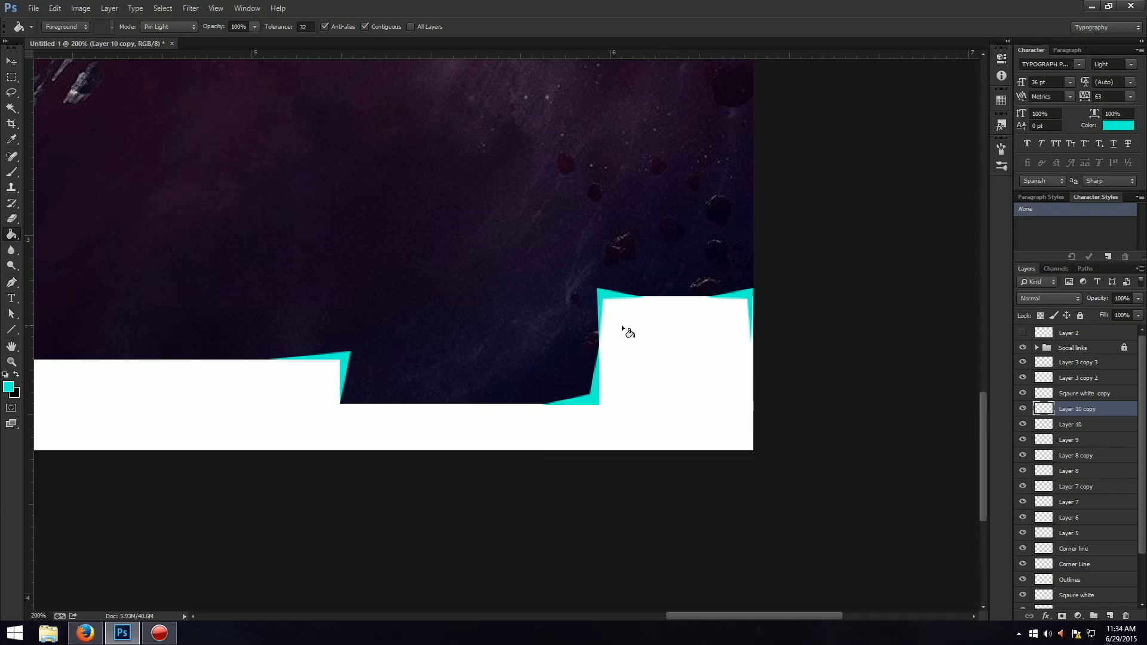
Nudge the turquoise accent on the tall block's upper-right corner slightly to the right.
key(p)
key(ctrl+t)
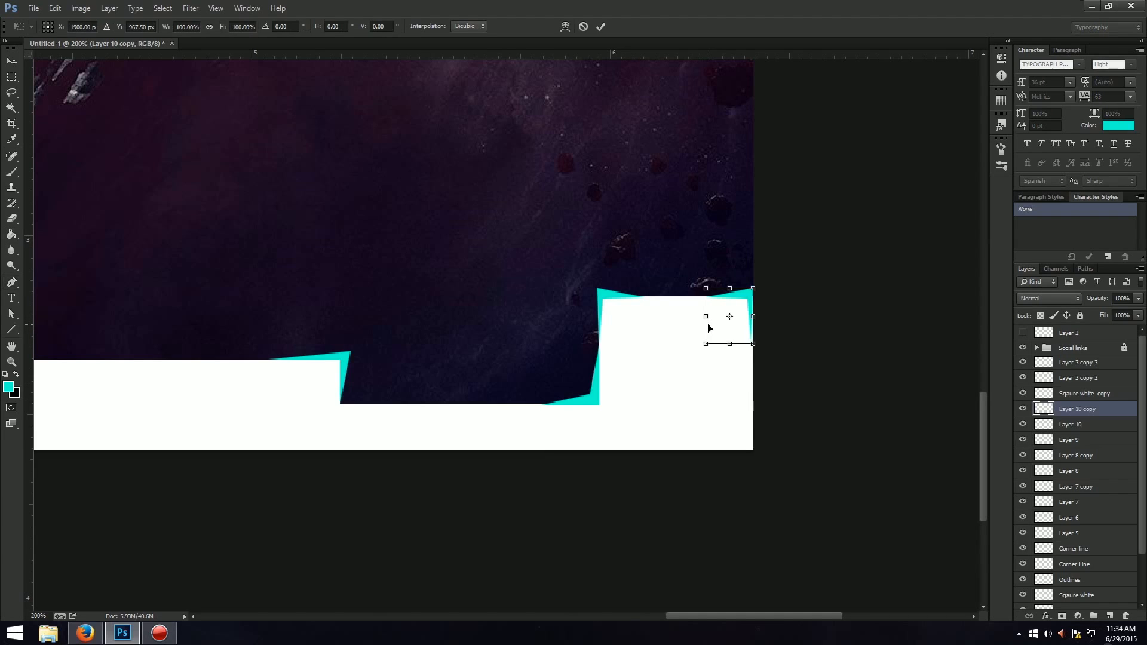
key(Right)
key(Return)
Add a new layer and draw a small triangular Pen path on the middle of the tall block's top edge.
key(ctrl+shift+n)
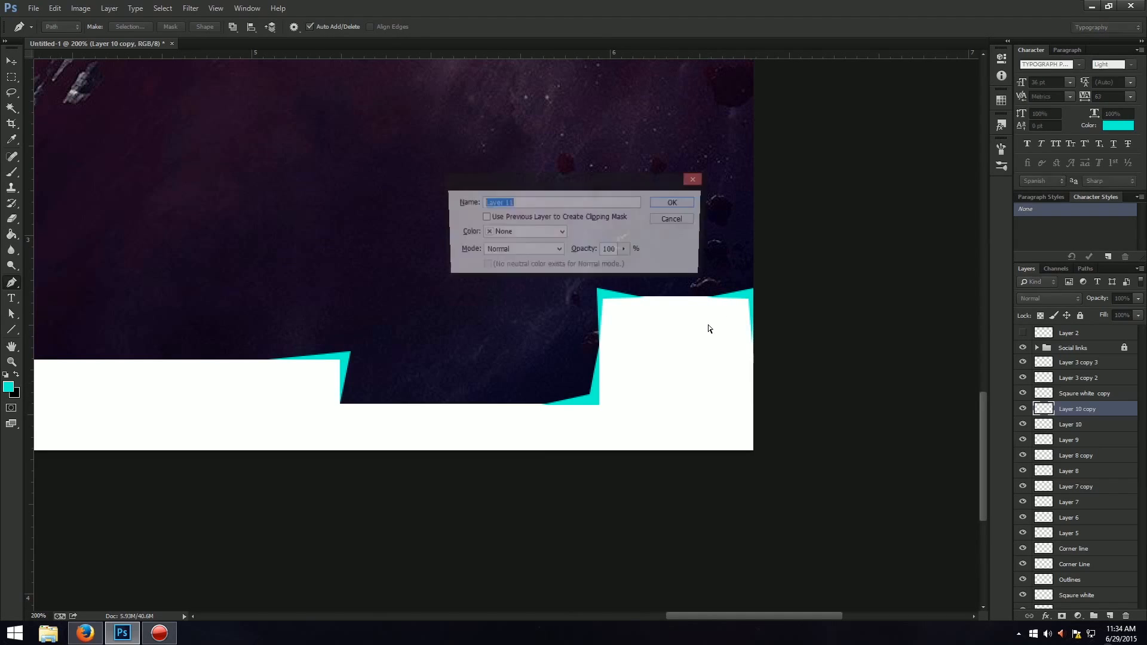
key(Return)
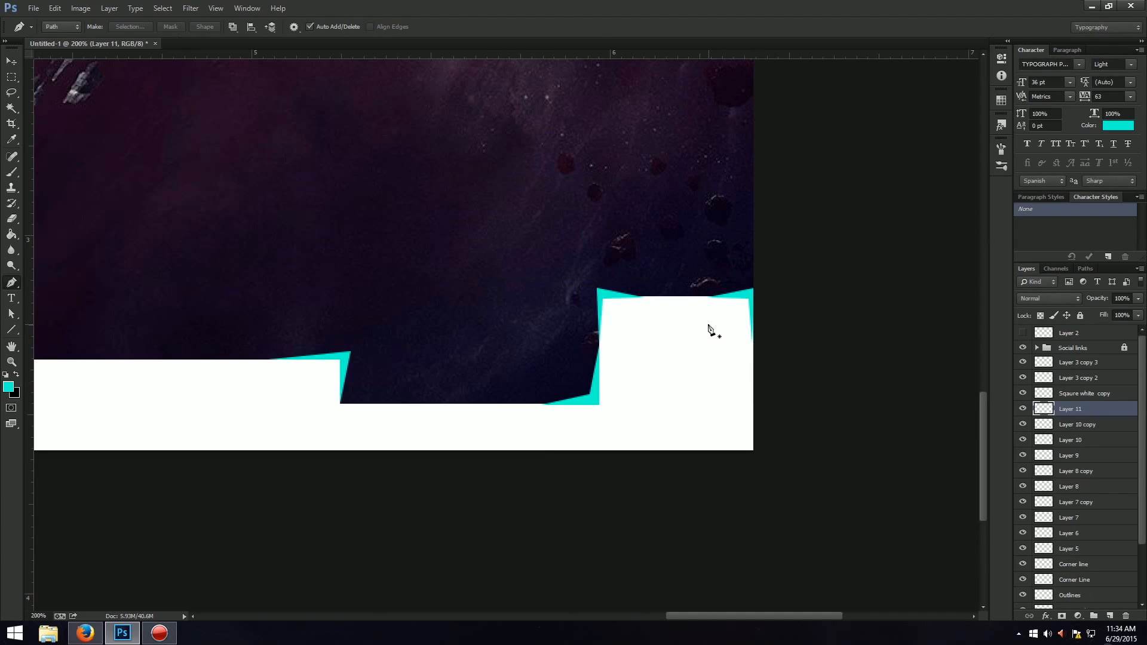
click(657, 296)
click(668, 290)
Convert the small triangular path to a selection and fill it with turquoise.
right_click(667, 296)
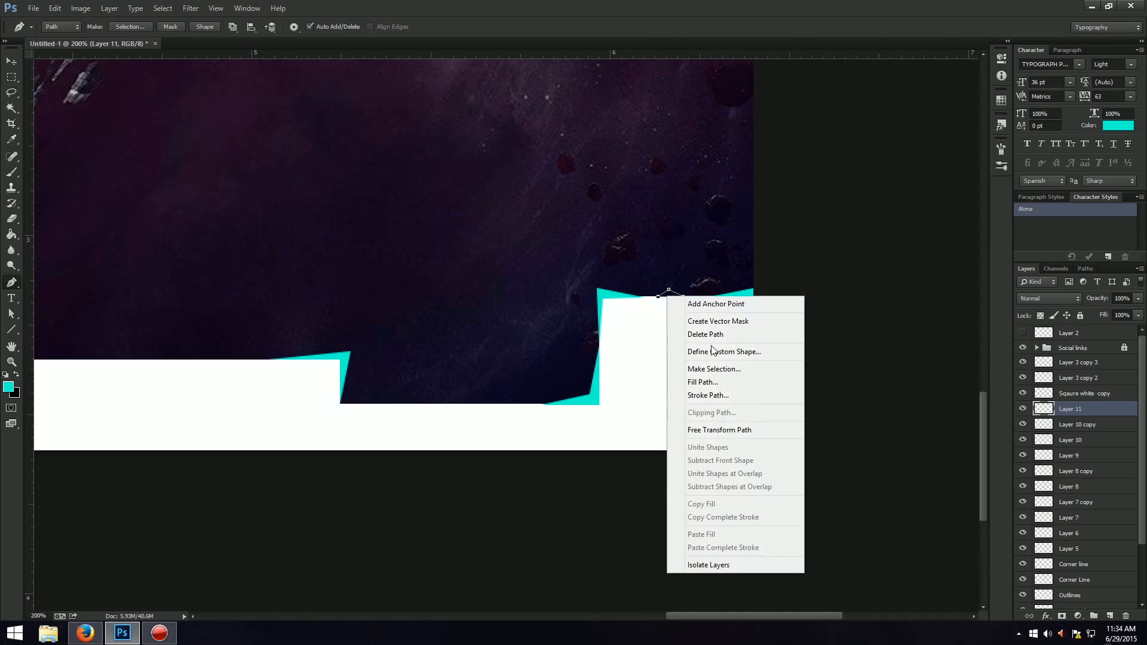
click(697, 369)
key(Return)
key(g)
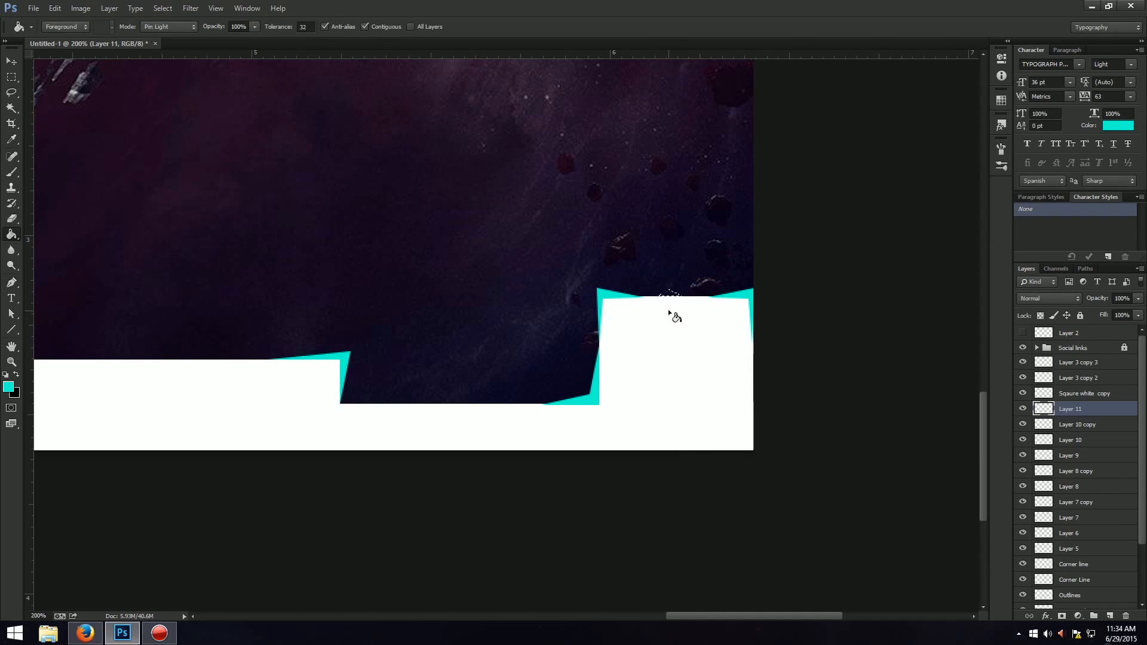
click(670, 299)
key(ctrl+t)
key(Return)
key(ctrl+0)
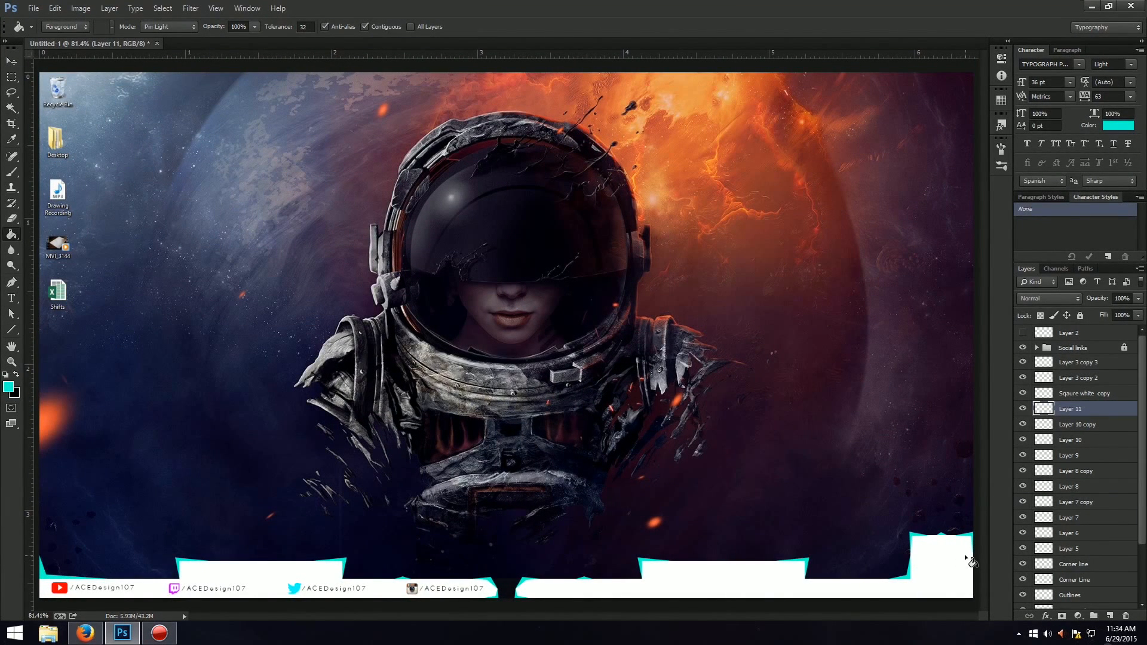
Load the White bar Bot layer's outline as a selection and make black the foreground colour.
scroll(1023, 471, down, 1)
scroll(1023, 472, down, 1)
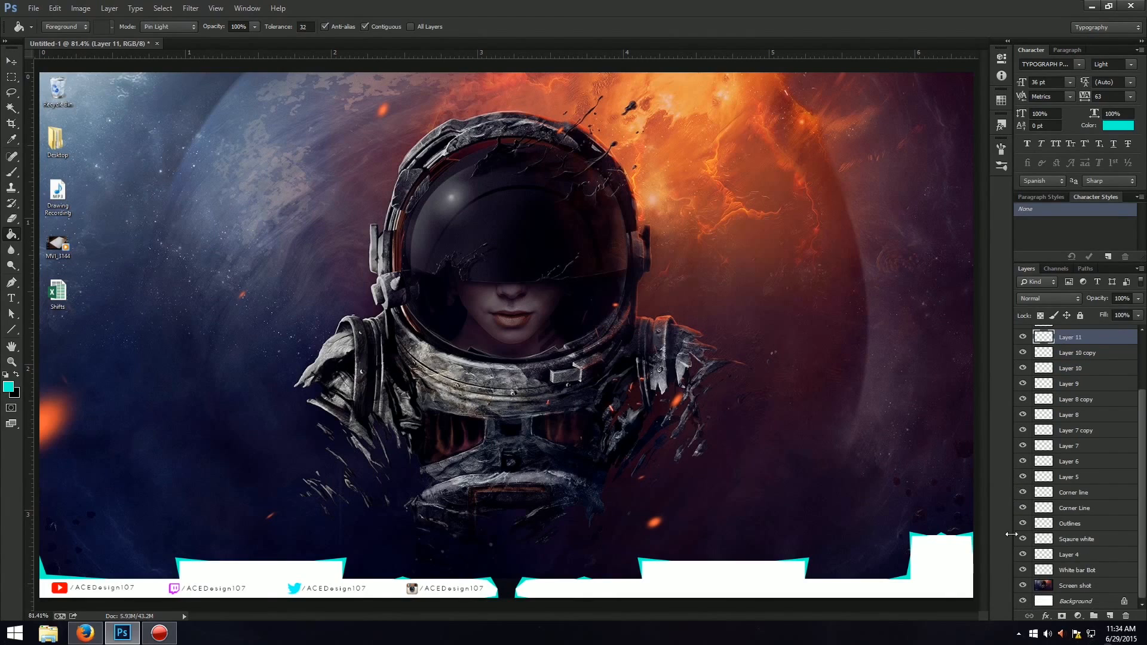
click(1088, 568)
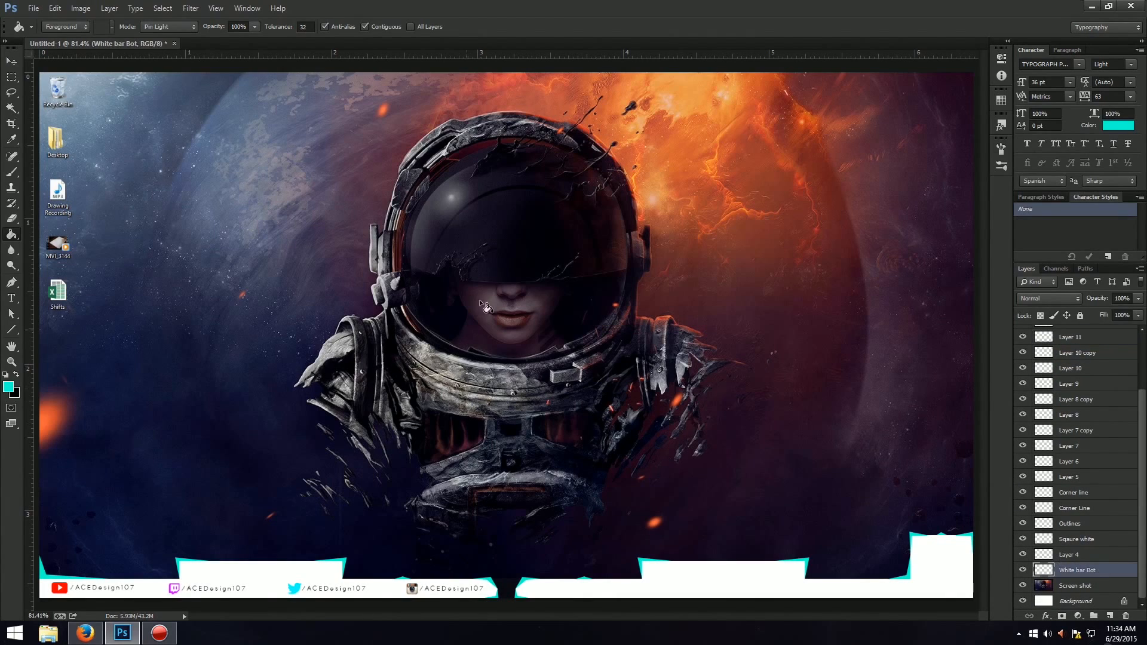
ctrl+click(1050, 574)
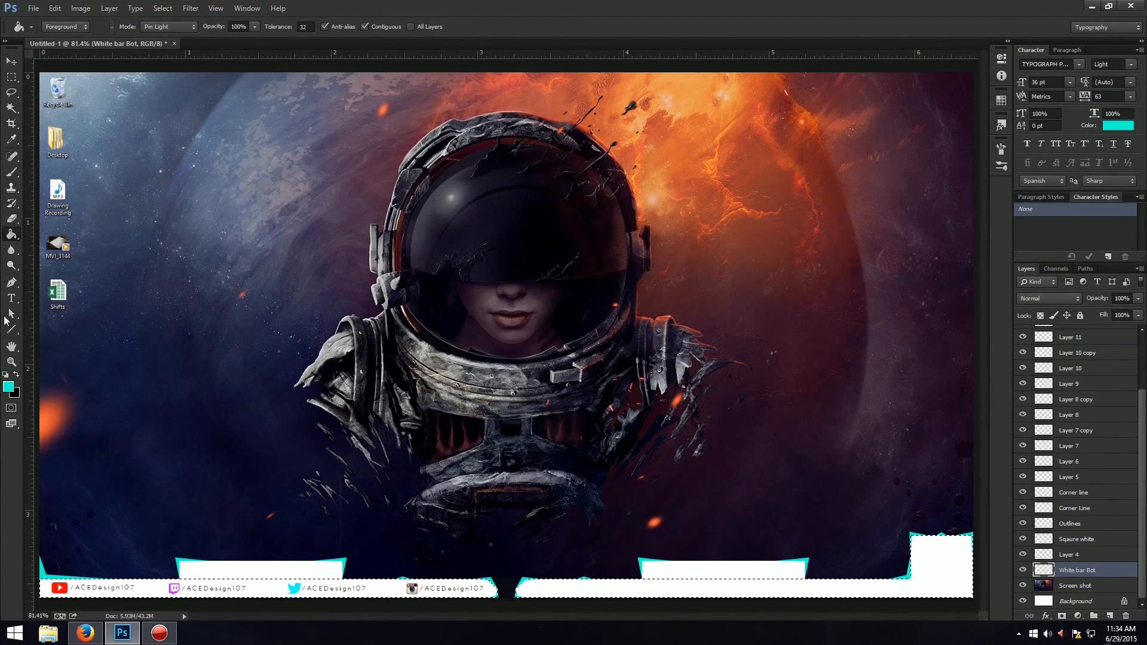
key(h)
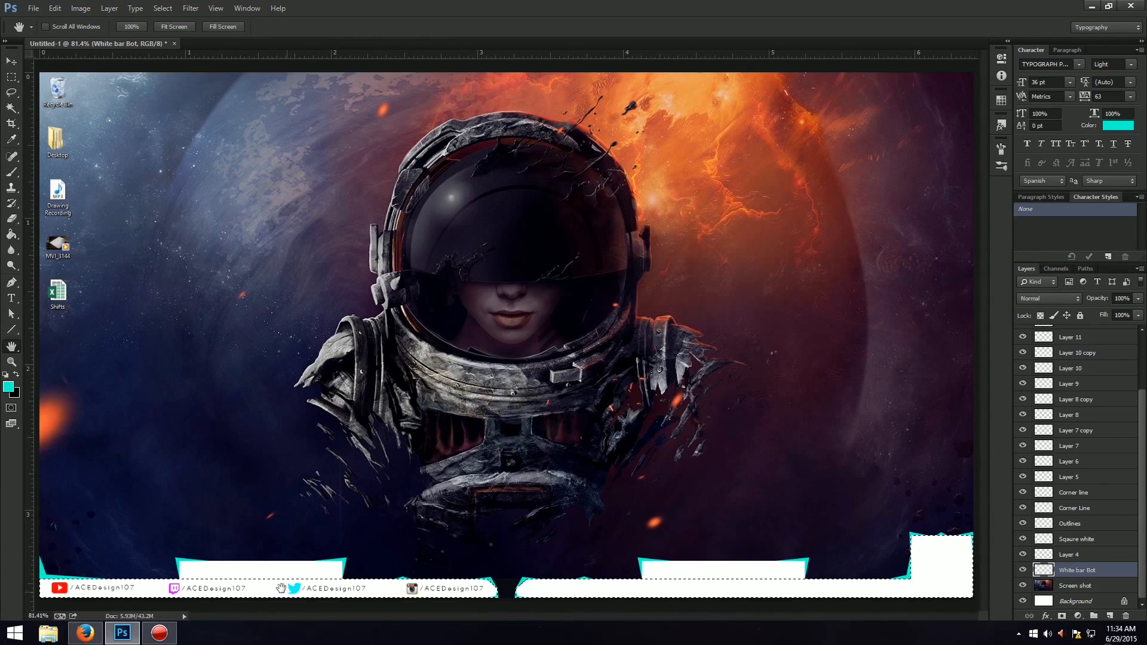
key(g)
key(x)
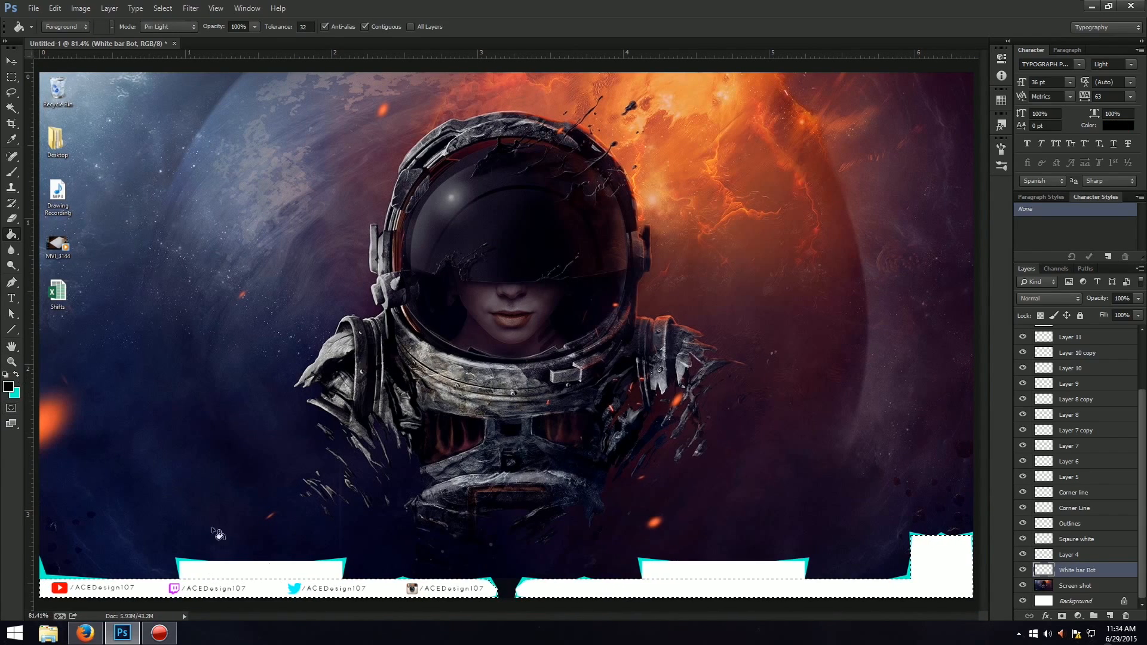
Fill both halves of the selected bottom bar with black and clear the selection.
click(280, 590)
click(592, 593)
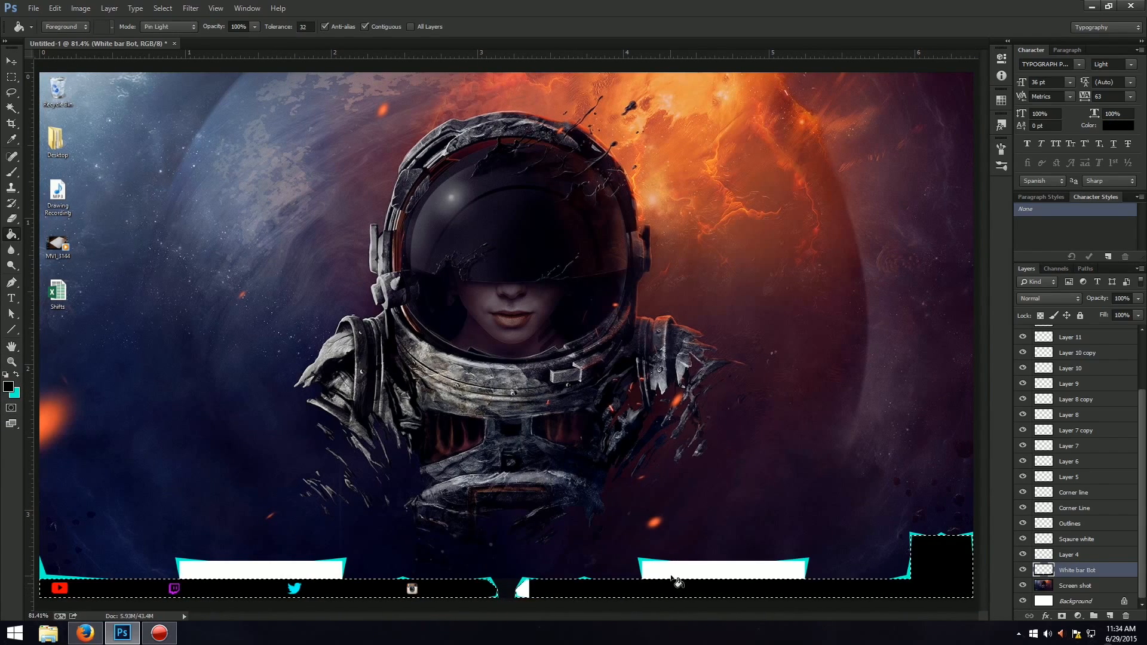
key(ctrl+d)
ctrl+click(1040, 571)
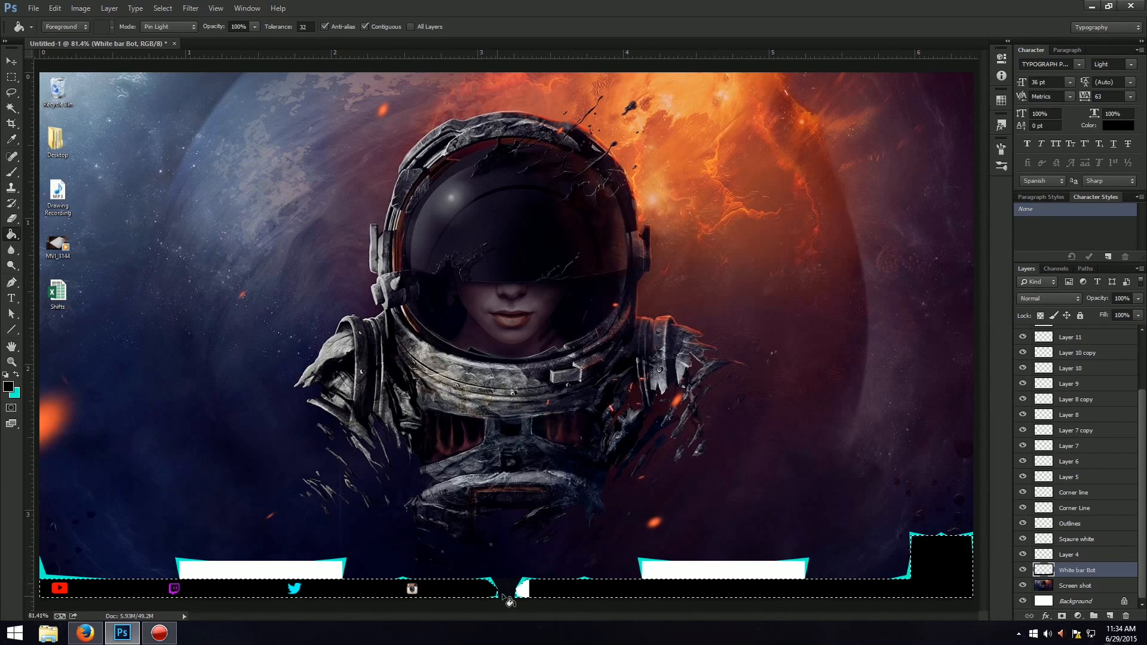
key(ctrl+d)
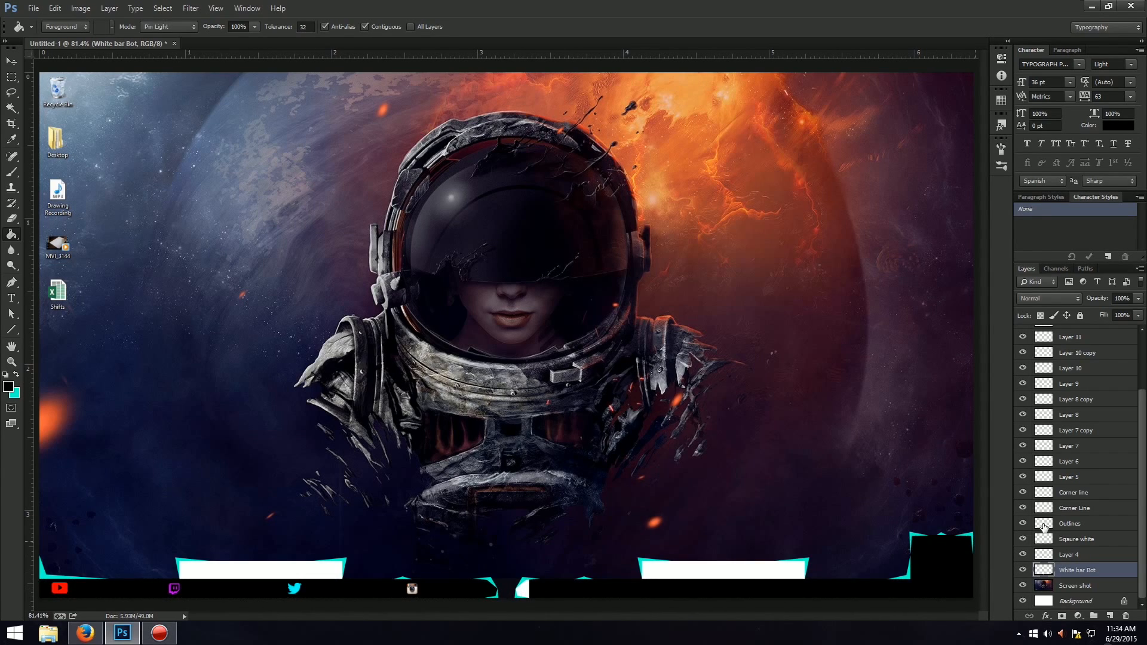
Toggle the accent layers' visibility one at a time to examine which part of the layout each one holds.
click(1022, 461)
click(1022, 476)
click(1018, 495)
click(1018, 495)
click(1018, 508)
click(1018, 508)
click(1019, 523)
click(1019, 524)
click(1022, 446)
click(1023, 420)
click(1023, 415)
click(1023, 399)
click(1021, 383)
click(1021, 382)
click(1022, 368)
click(1022, 367)
click(1022, 356)
click(1022, 354)
click(1021, 338)
click(1021, 338)
scroll(1022, 346, up, 1)
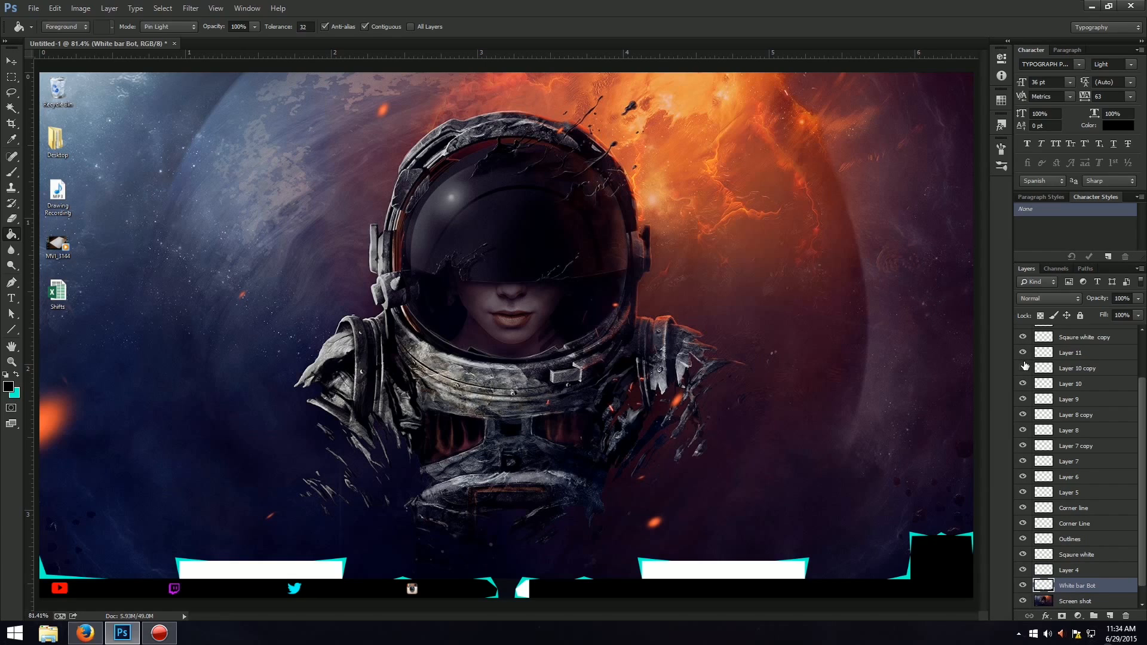
scroll(1024, 367, up, 3)
click(1023, 368)
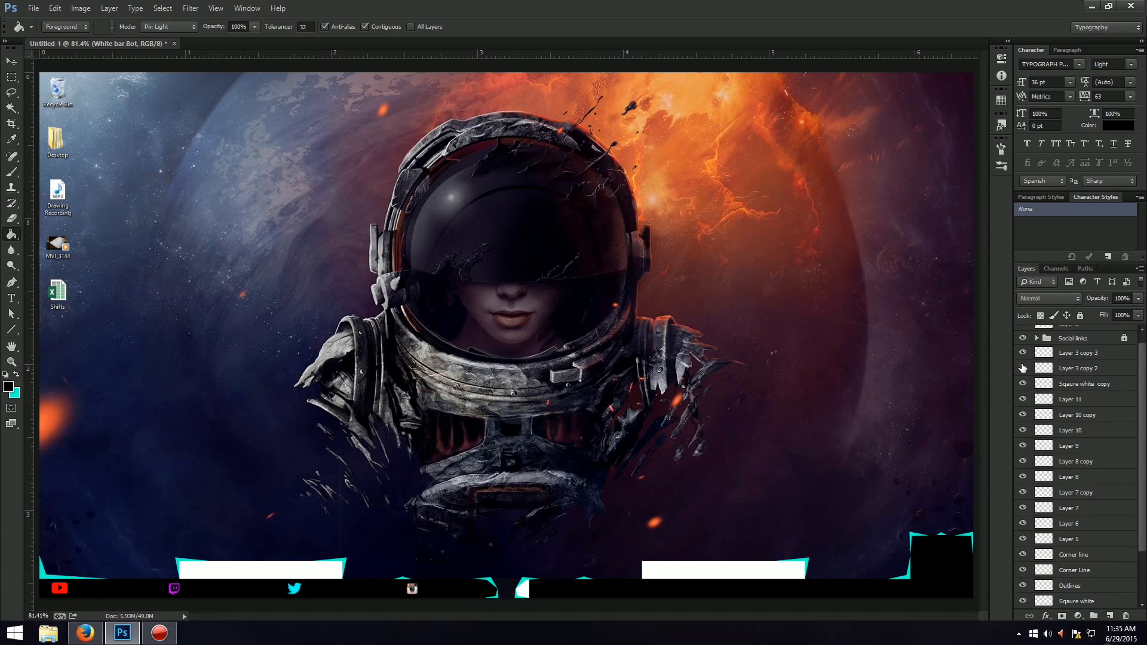
click(1023, 368)
click(1023, 401)
scroll(1035, 440, up, 1)
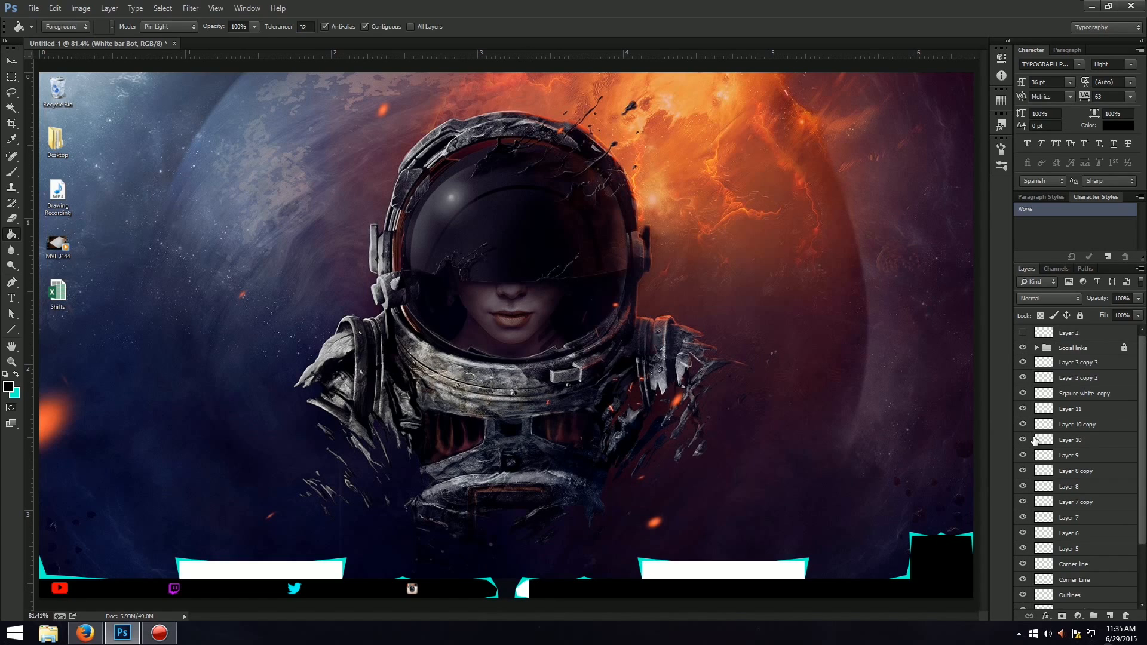
Check the content of the hidden Layer 2 and delete that layer.
click(1029, 333)
click(1029, 332)
click(1108, 336)
key(Delete)
Toggle layer visibility from Layer 3 copy 3 down to Layer 4 to identify the layer holding the white fragment beside the centre gap.
click(1051, 346)
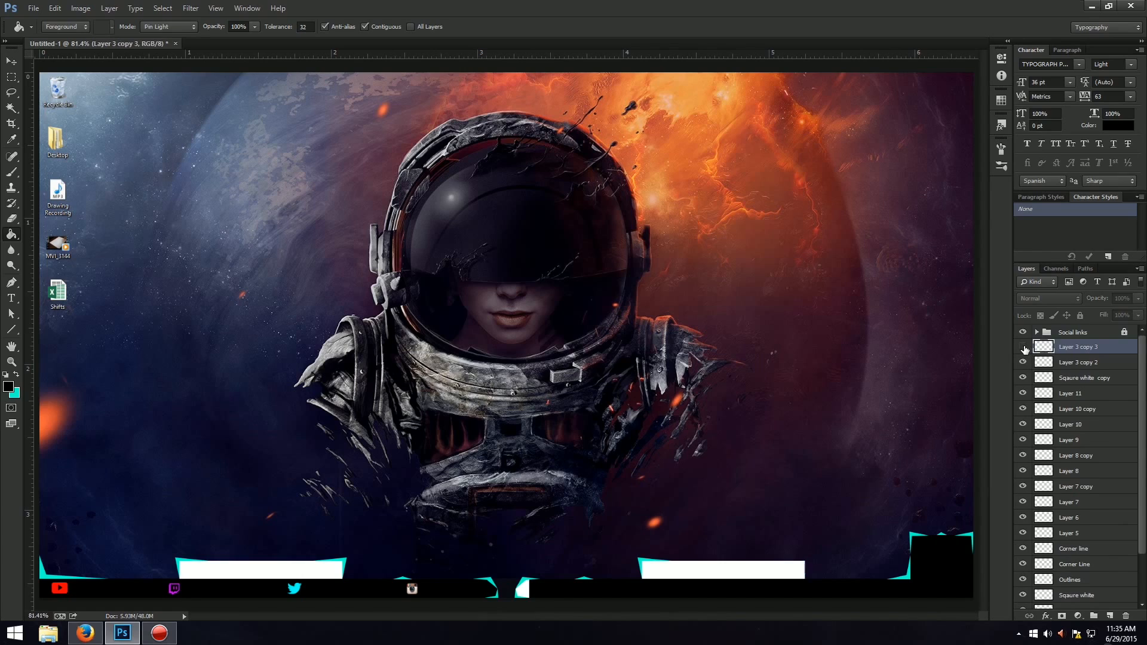
click(1022, 363)
click(1021, 362)
click(1022, 378)
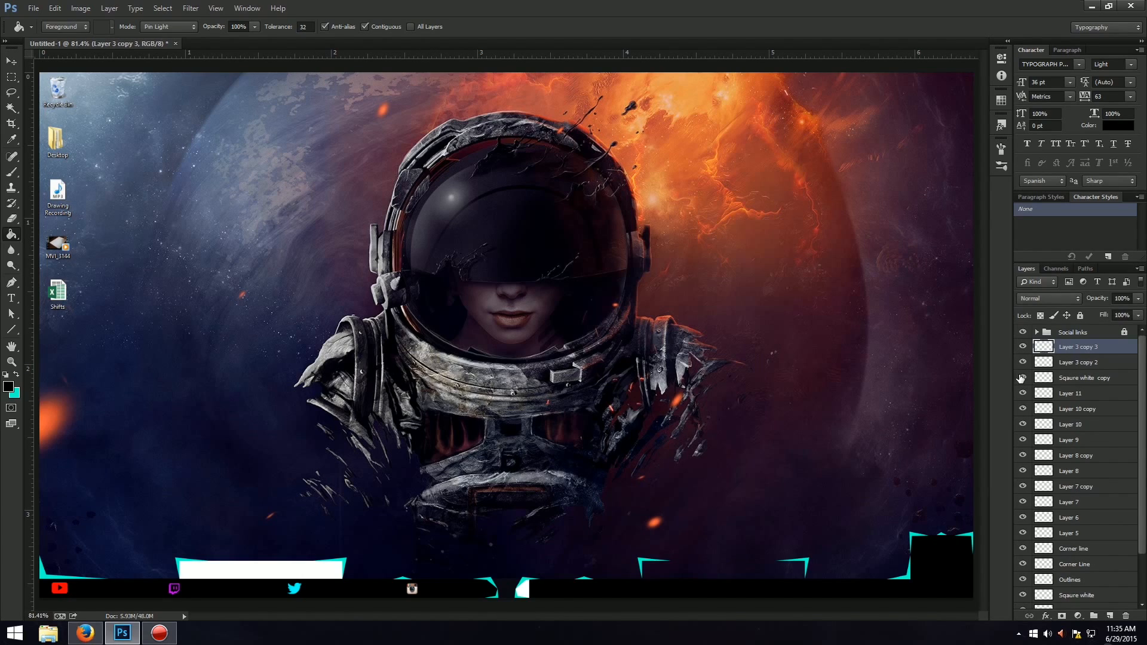
click(1022, 378)
click(1022, 394)
click(1022, 408)
click(1022, 408)
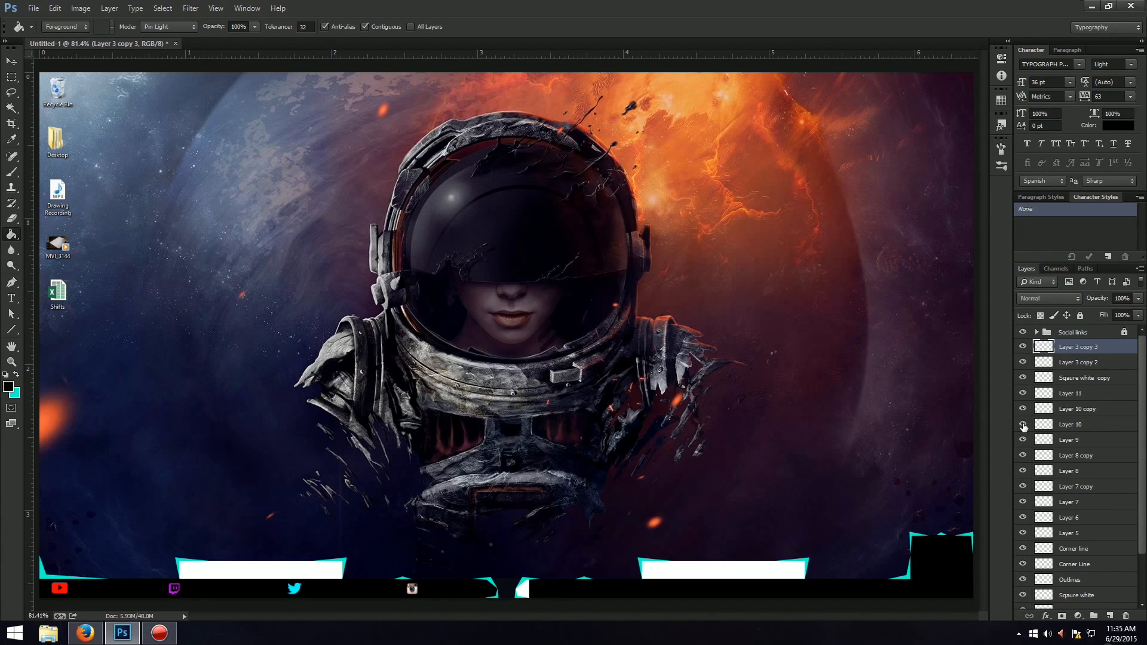
click(1022, 424)
click(1022, 424)
click(1022, 439)
click(1022, 439)
click(1022, 456)
click(1022, 456)
click(1022, 470)
click(1022, 471)
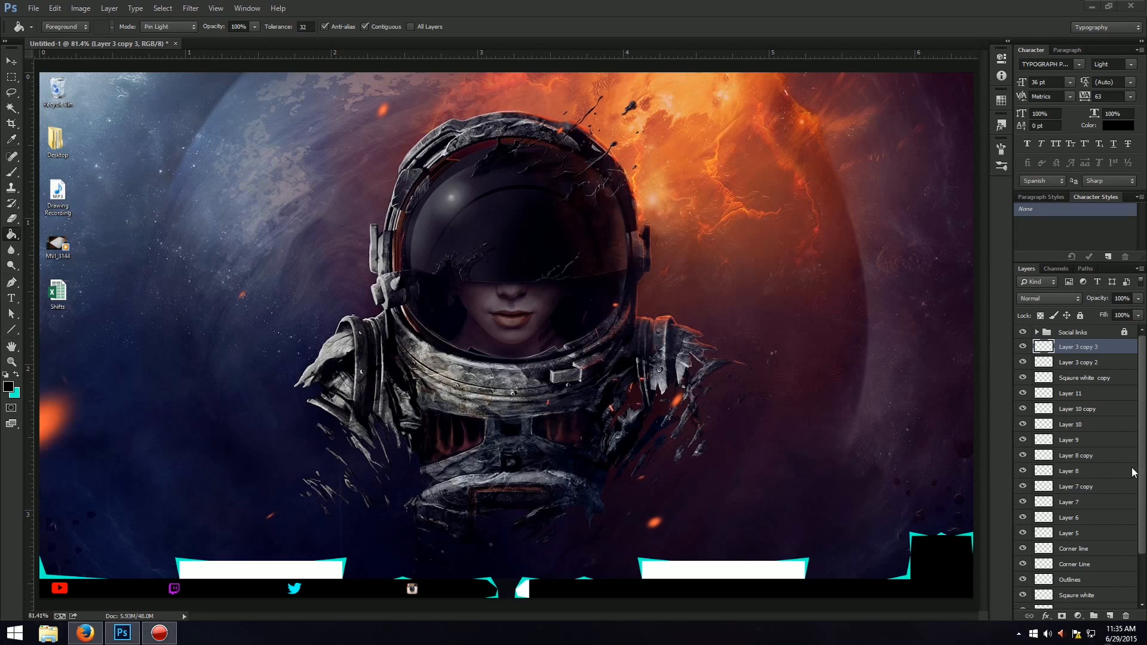
scroll(1142, 491, down, 3)
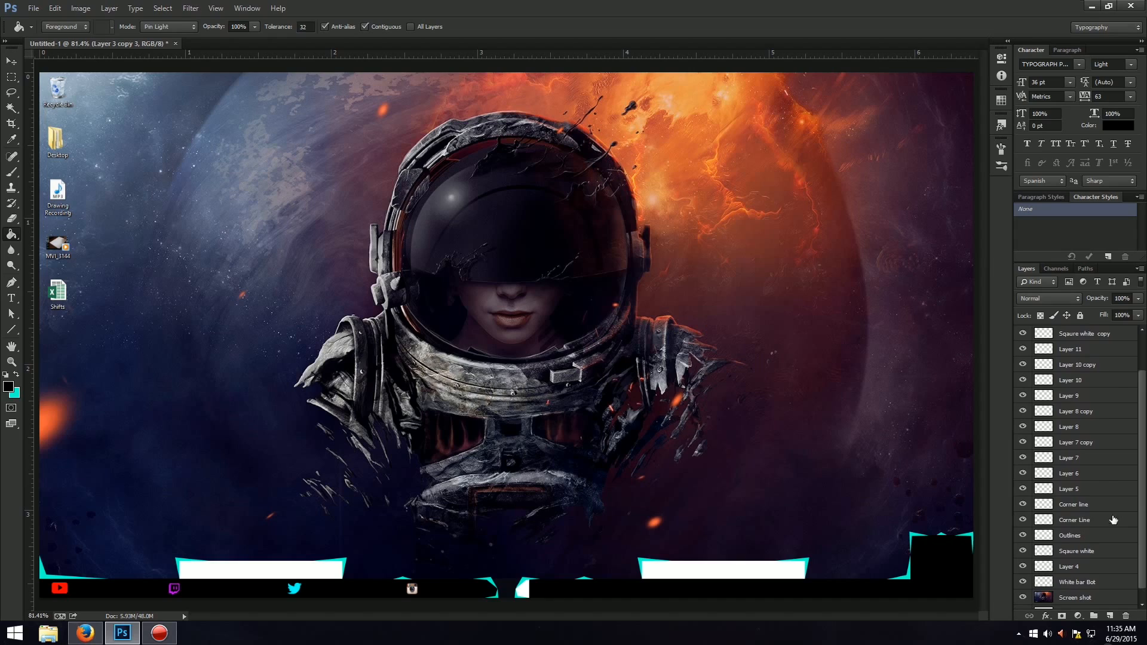
click(1025, 475)
click(1022, 504)
click(1022, 504)
click(1023, 519)
click(1023, 519)
click(1022, 535)
click(1023, 535)
click(1023, 551)
click(1022, 551)
click(1023, 566)
click(1022, 566)
Merge Layer 4 into White bar Bot and fill the white fragment beside the centre gap with black.
click(1075, 567)
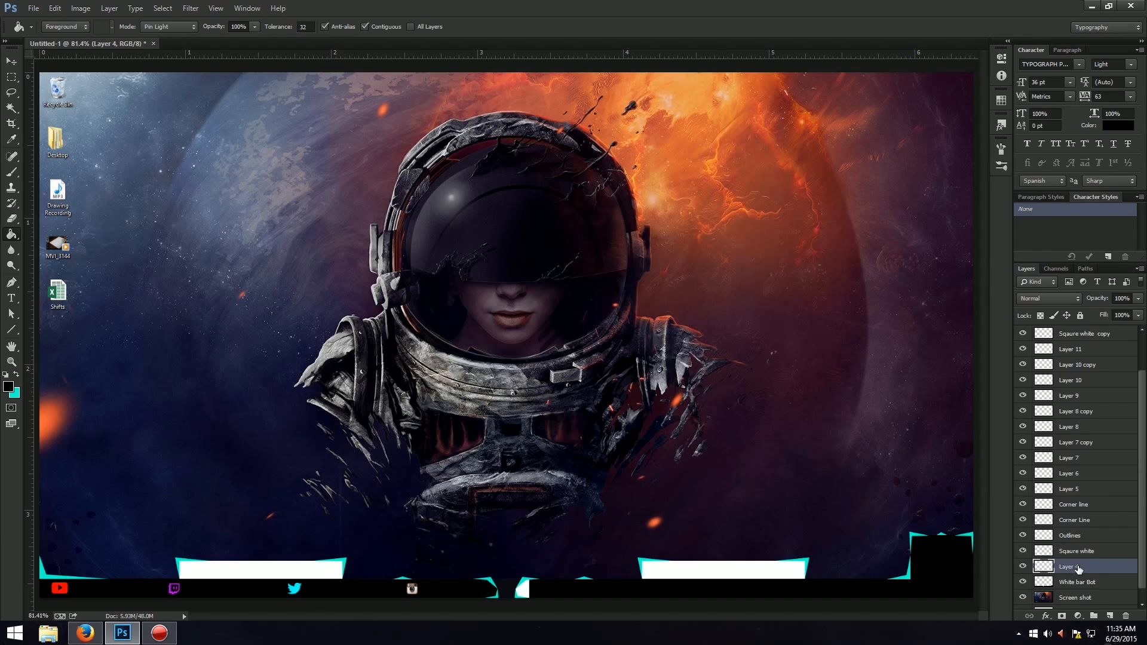
key(ctrl+e)
click(527, 590)
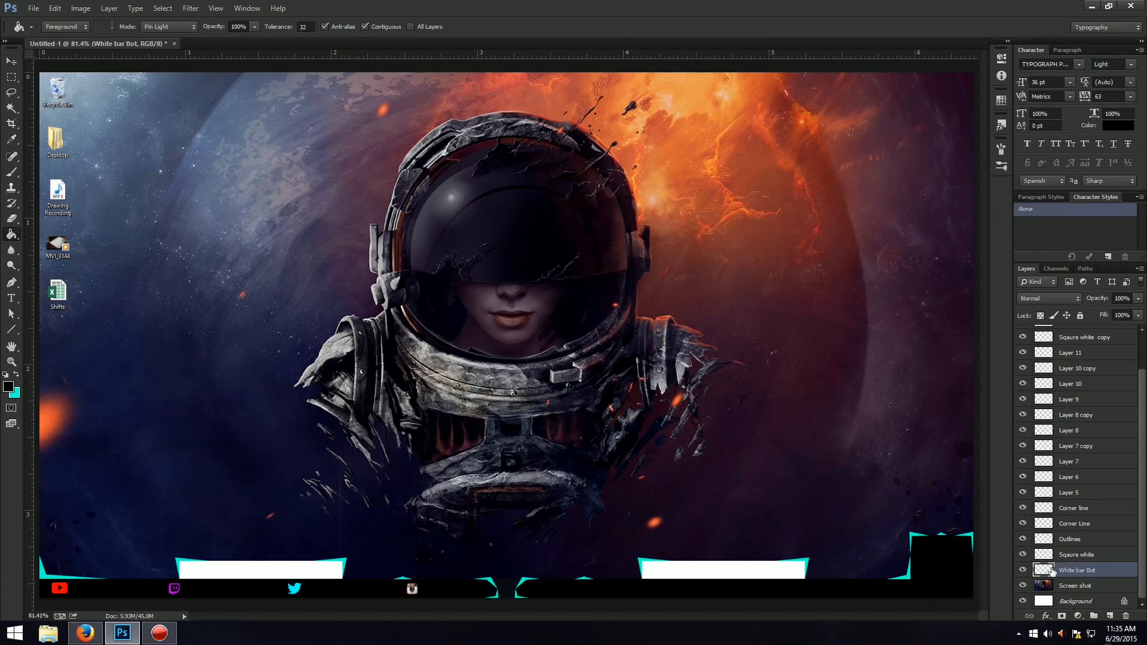
Select the White bar Bot outline, set the background colour to black, fill the bar with black and deselect.
ctrl+click(1043, 570)
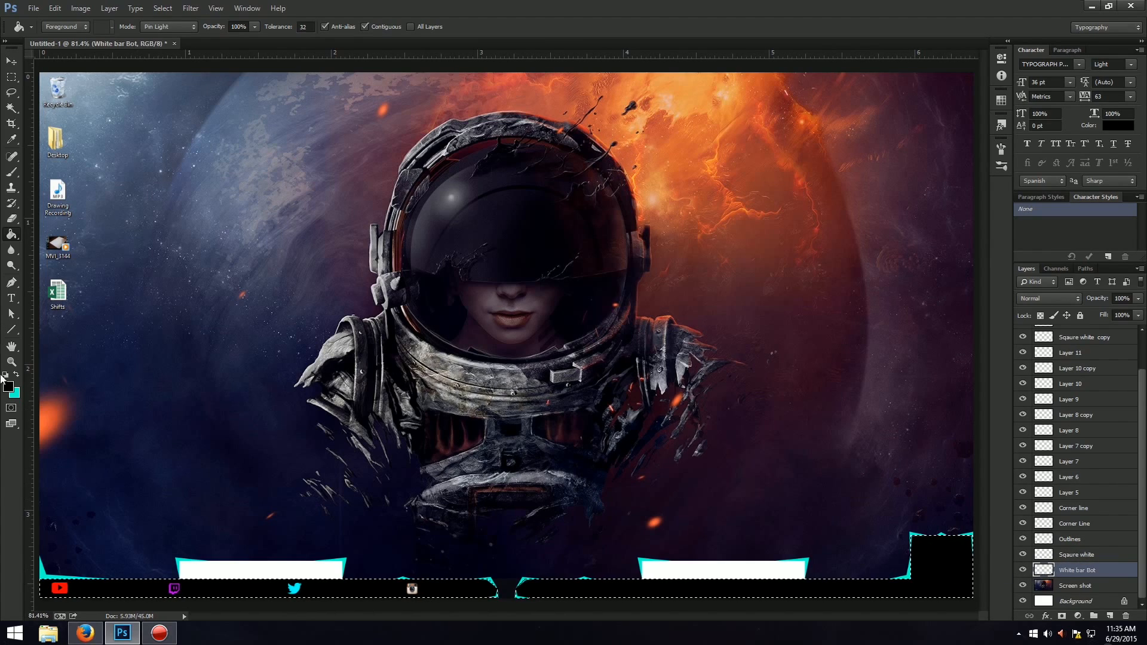
click(15, 392)
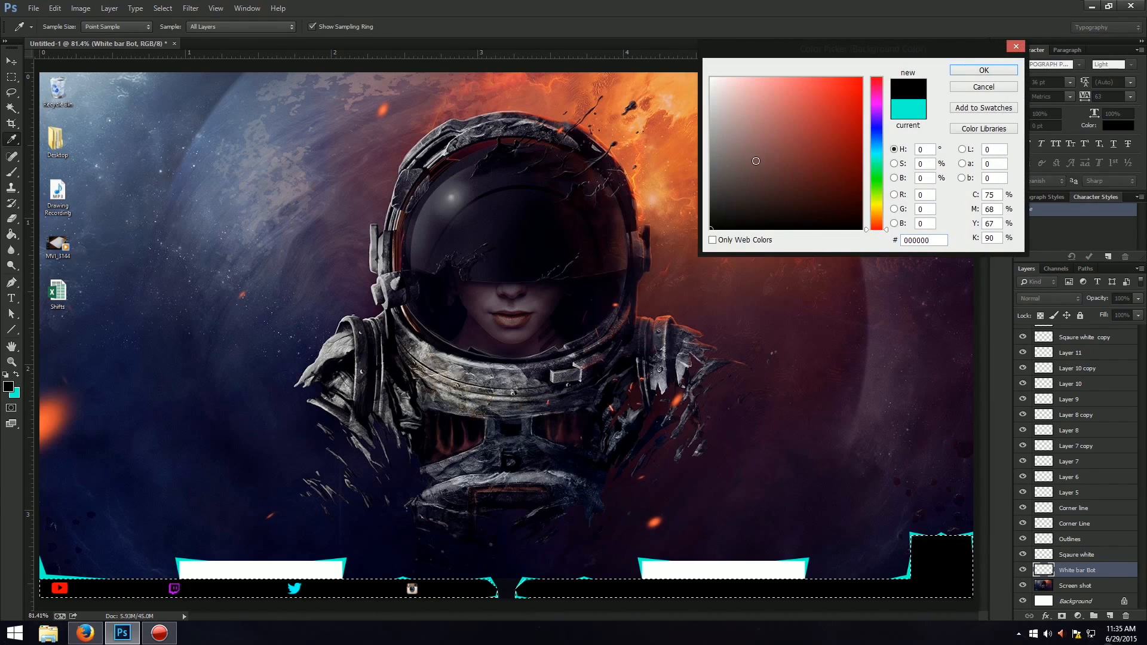
mouse_move(850, 168)
mouse_down()
mouse_move(825, 172)
mouse_move(705, 92)
mouse_move(674, 206)
mouse_up()
key(Return)
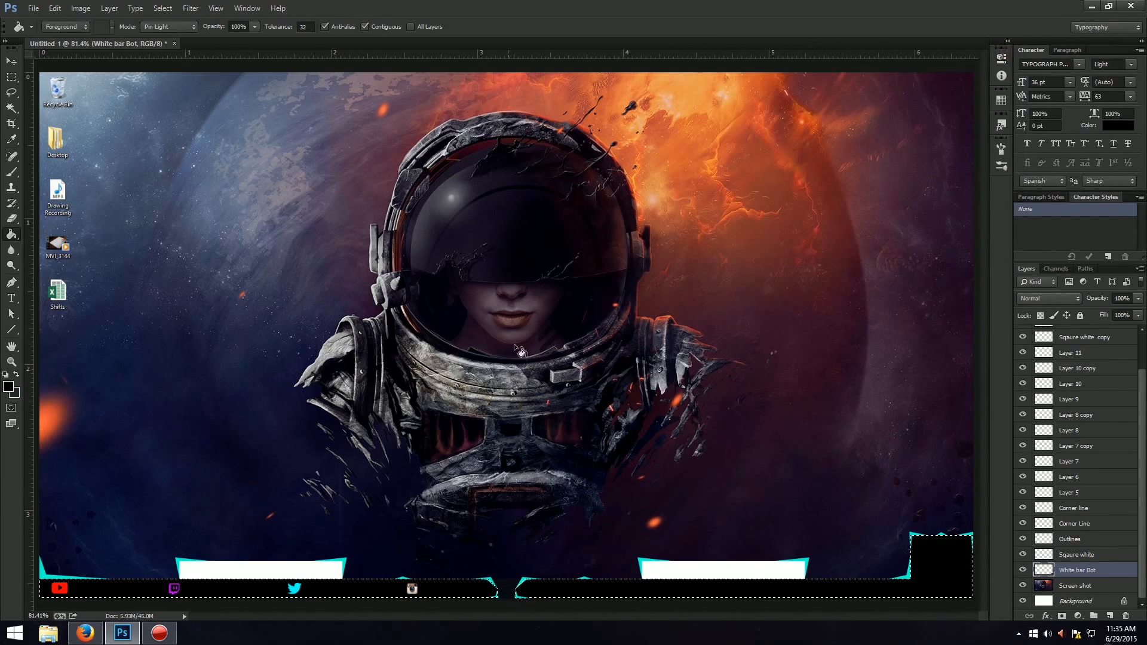
click(539, 588)
key(ctrl+d)
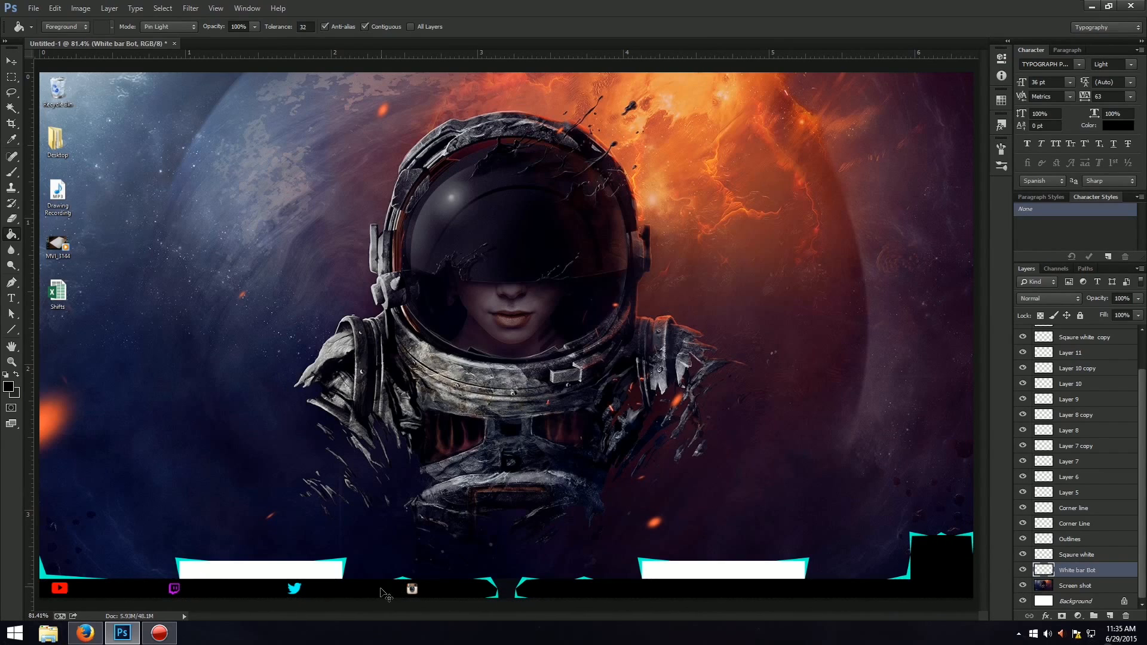
Check which block the Sqaure white copy layer holds and move it directly above the Sqaure white layer.
click(1021, 558)
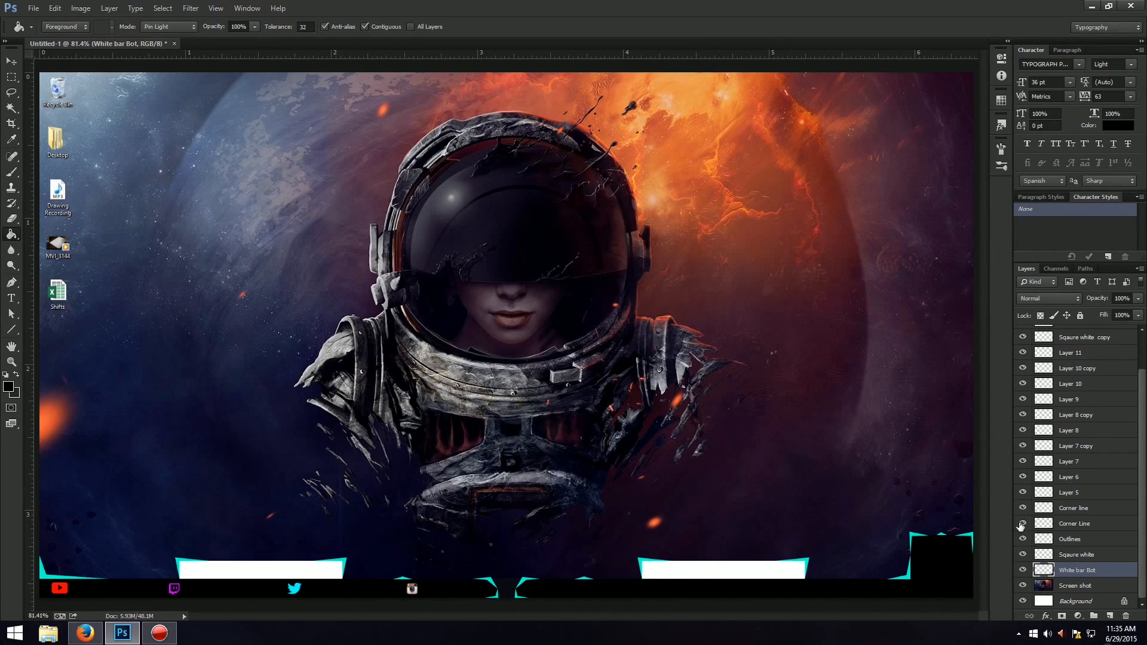
click(1022, 339)
click(1022, 338)
scroll(1022, 341, up, 2)
click(1084, 367)
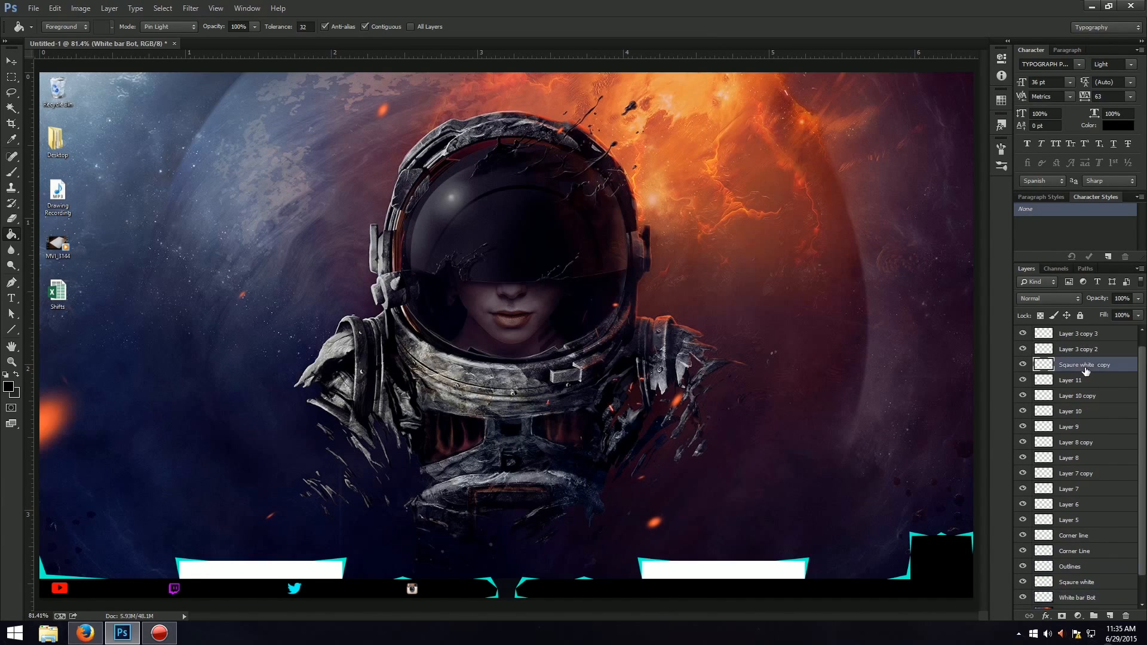
drag(1086, 371, 1072, 577)
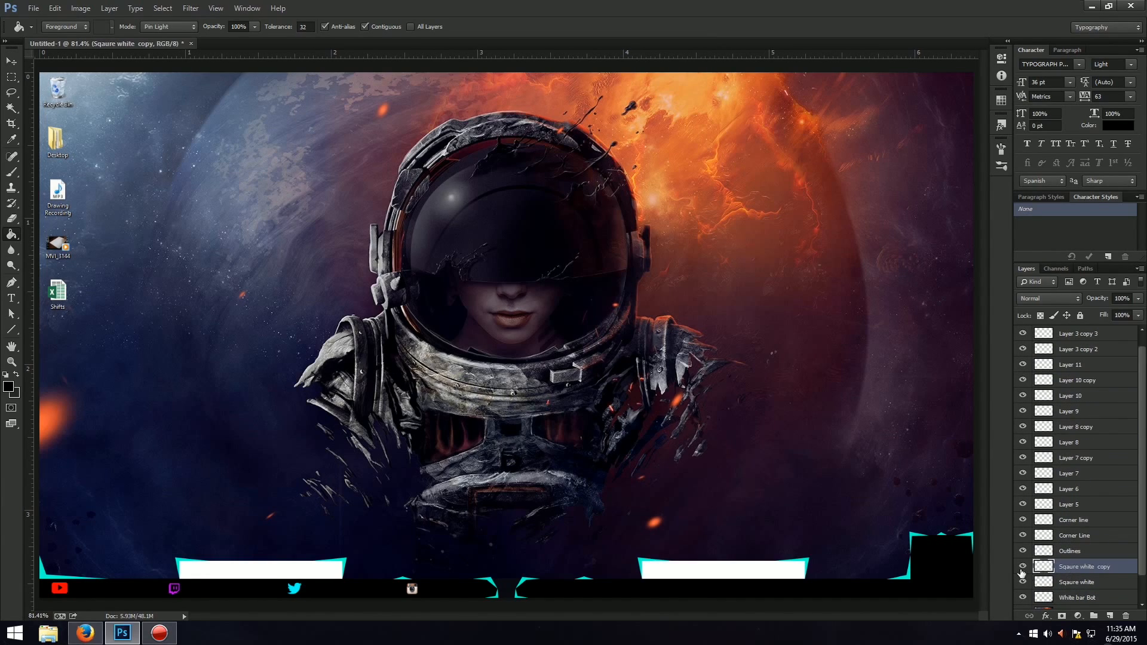
Rename the duplicated block layer "Sqaure white Right" and the original block layer "Sqaure white Left".
double_click(1093, 567)
double_click(1105, 566)
key(BackSpace)
key(Return)
double_click(1088, 582)
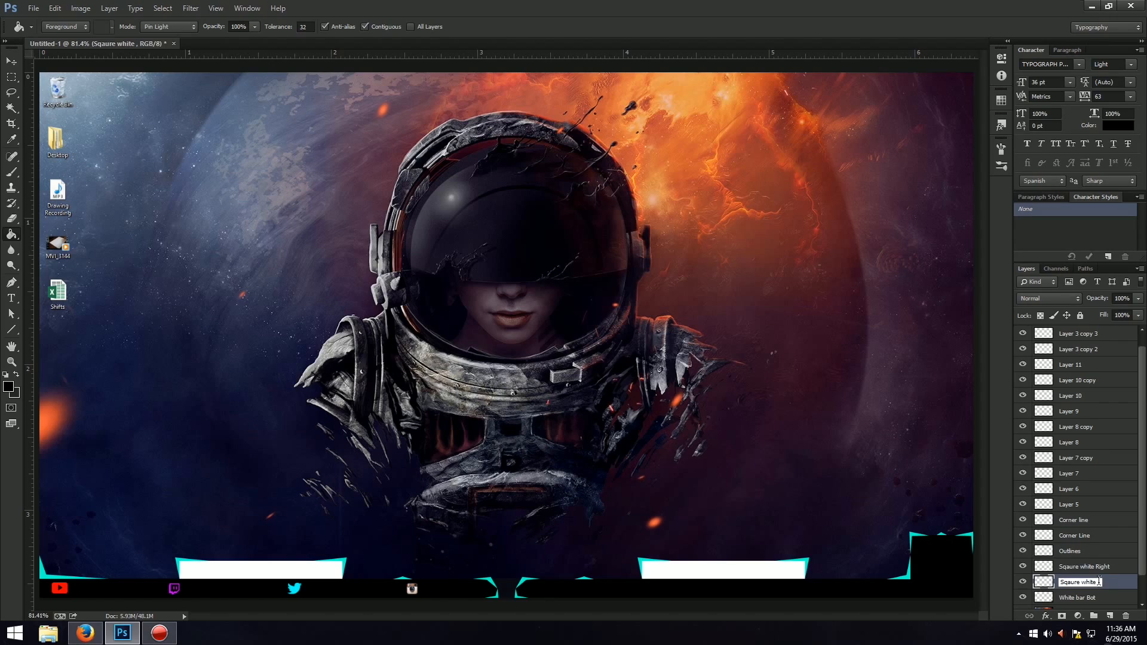
text(ft)
key(Return)
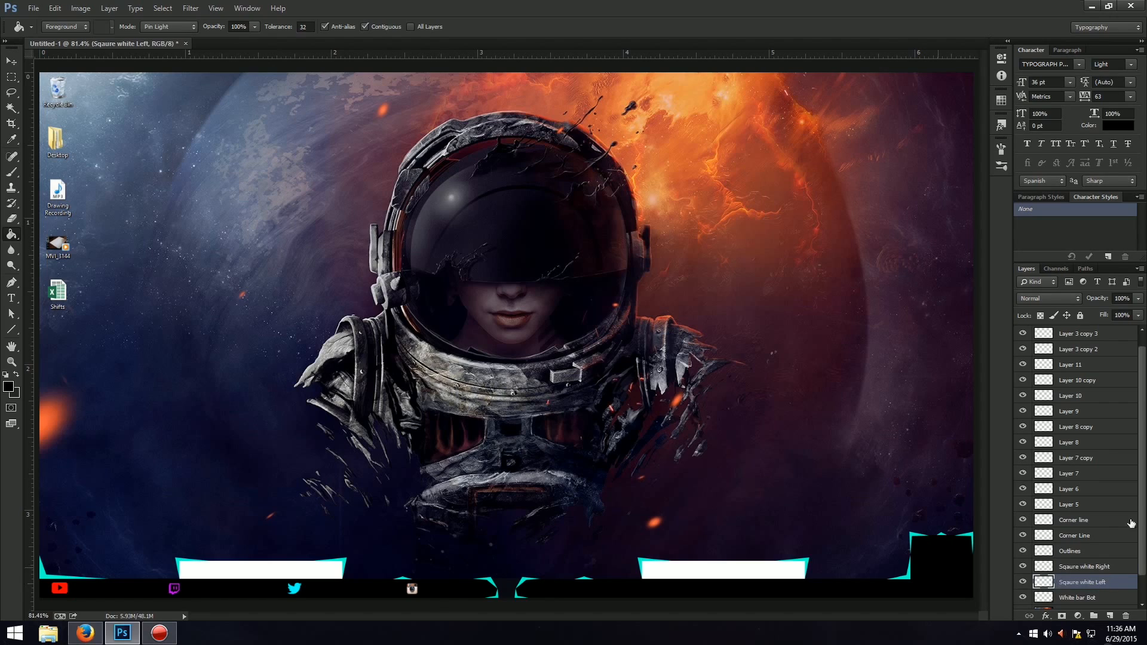
Nudge the small Layer 8 copy accent above the Instagram icon slightly to the right.
click(1022, 473)
click(1023, 427)
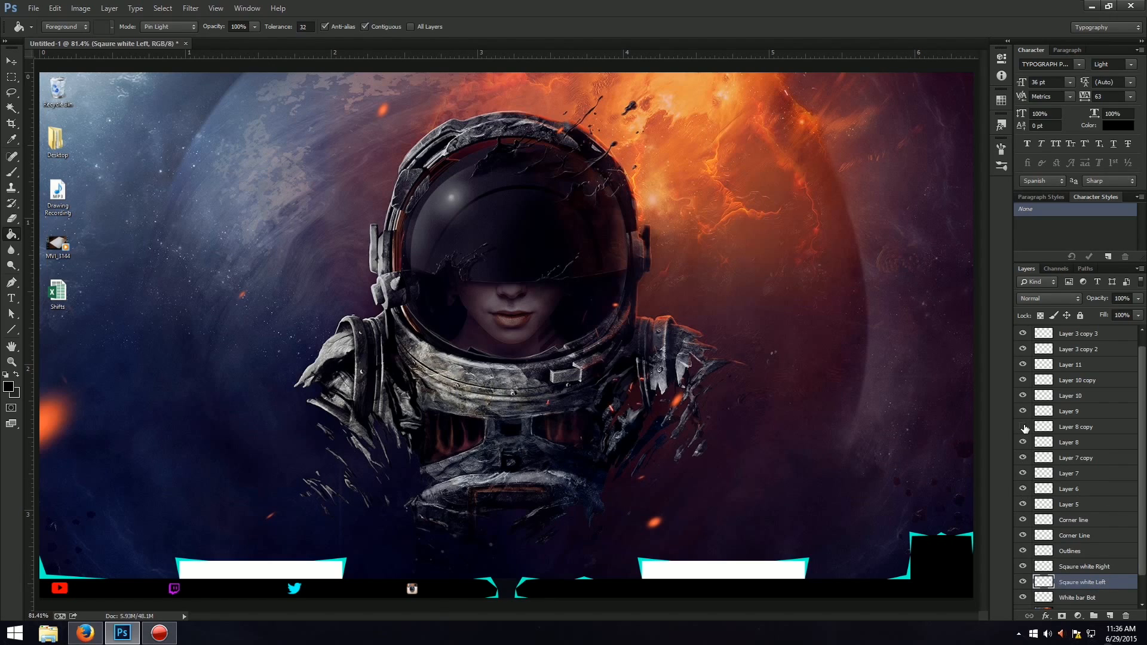
click(1073, 427)
key(ctrl+t)
key(Right)
key(Right)
key(Right)
key(Right)
key(Right)
key(Right)
key(Right)
key(Right)
key(Right)
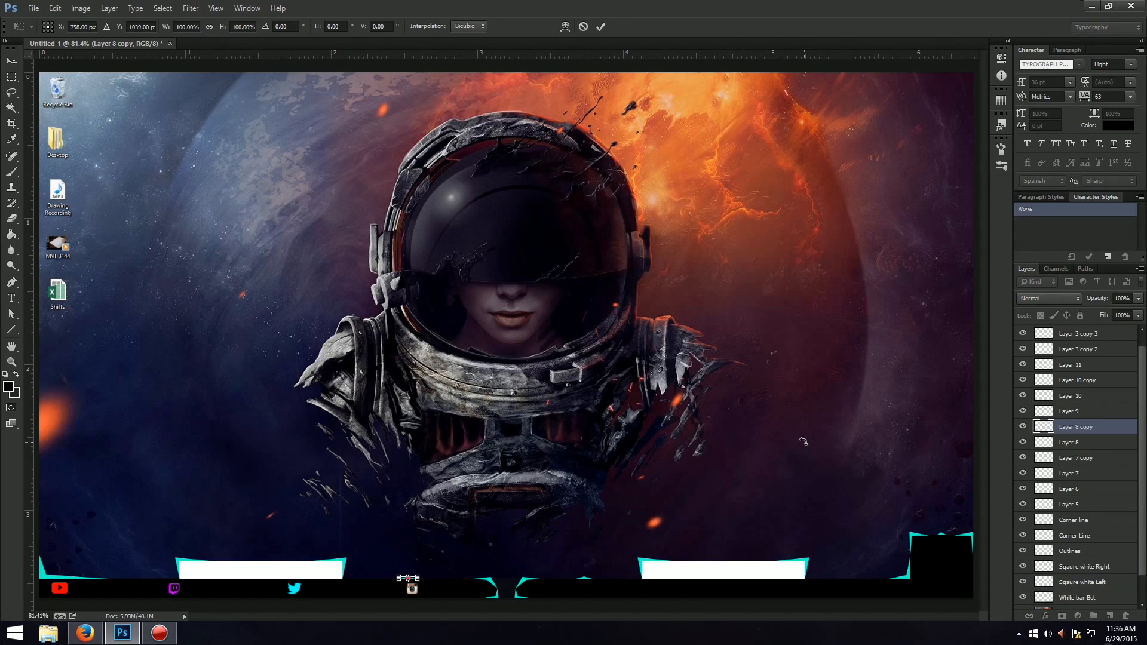
key(Return)
key(g)
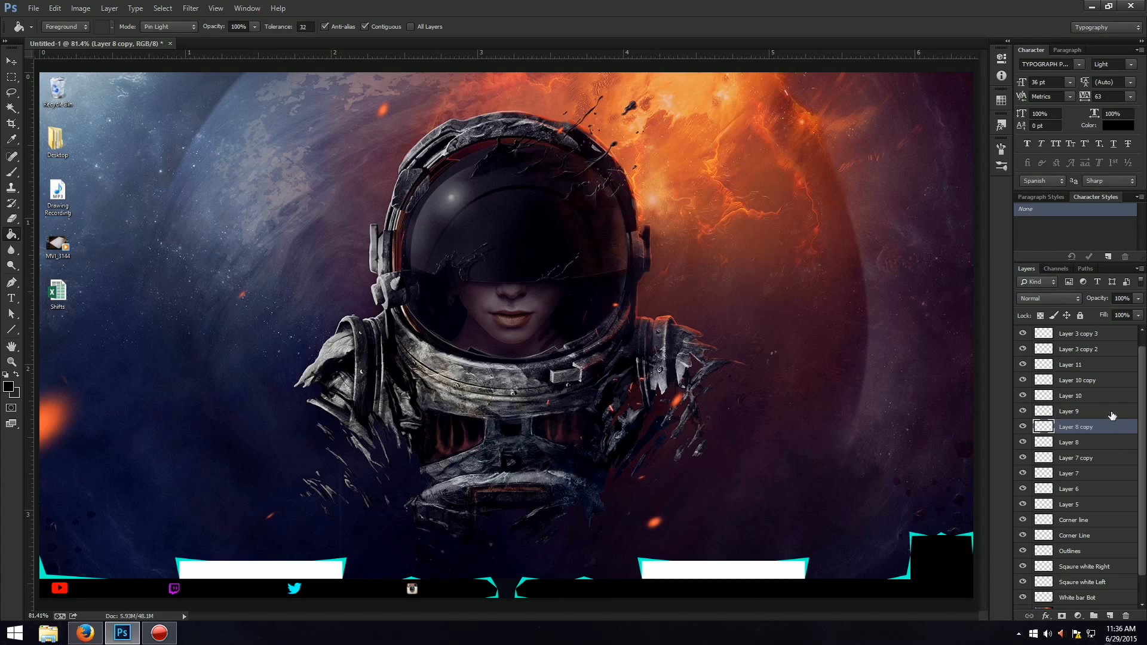
scroll(1086, 488, up, 1)
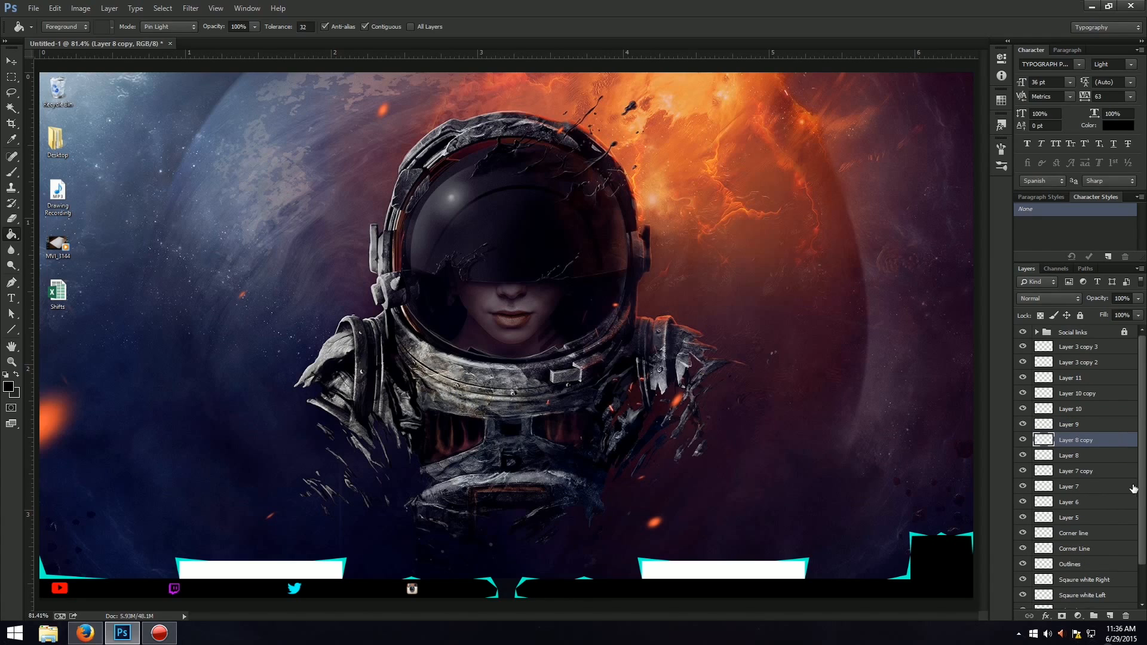
Merge Layer 3 copy 3 down into Layer 3 copy 2 and move the merged layer directly below the Outlines layer.
click(1084, 346)
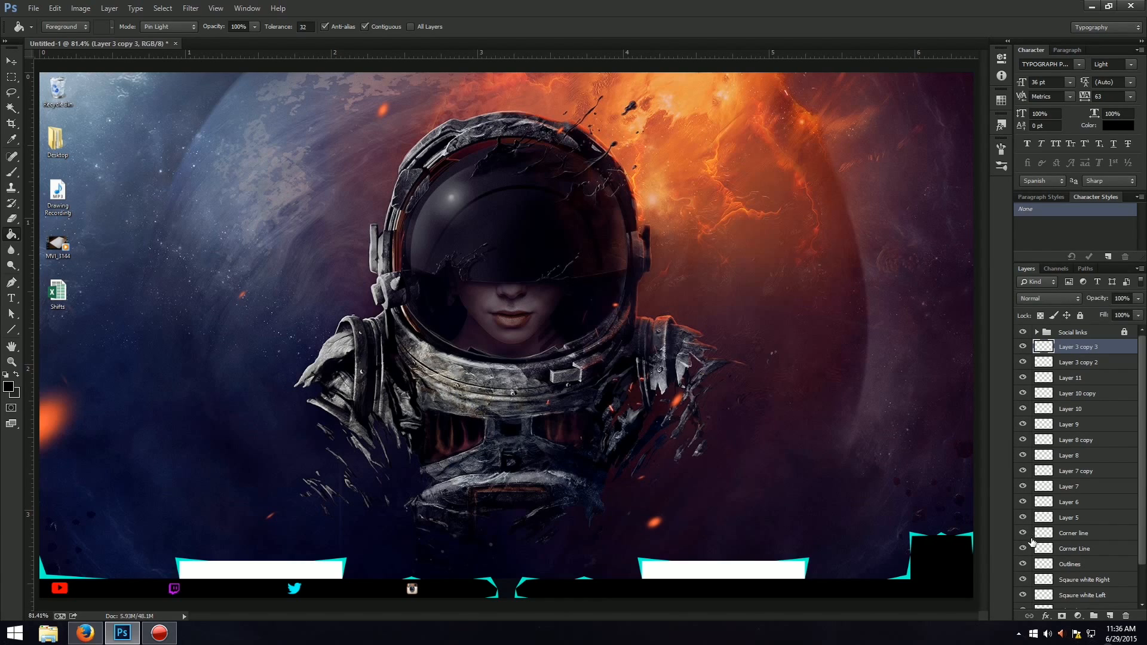
click(1023, 362)
click(1115, 362)
shift+click(1108, 351)
double_click(1108, 351)
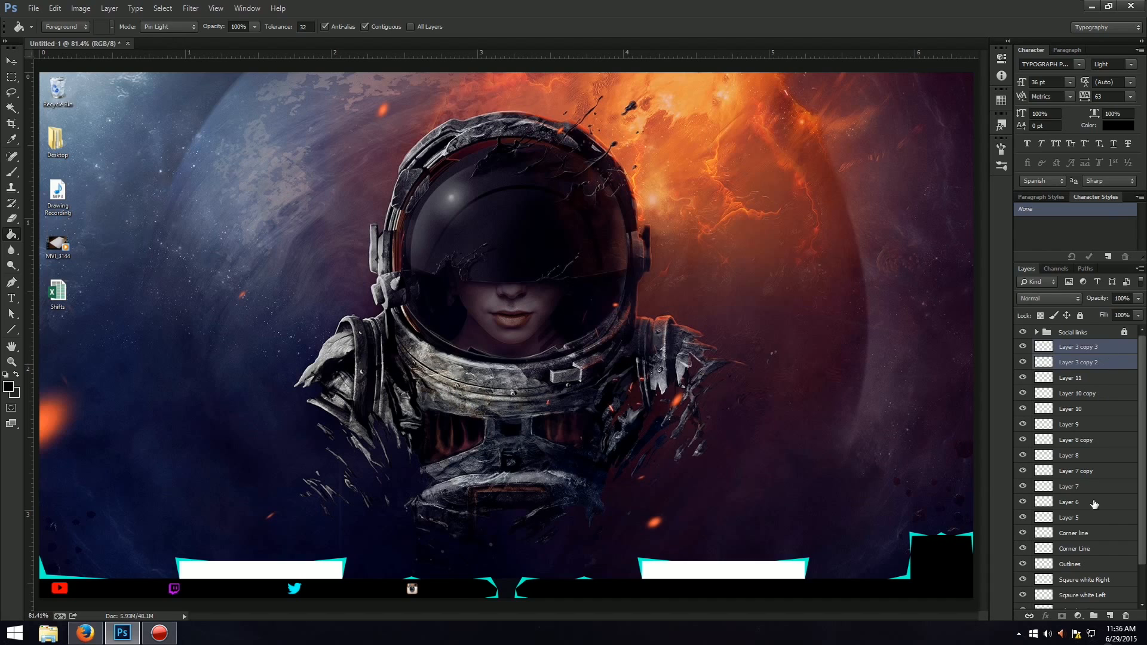
click(1088, 60)
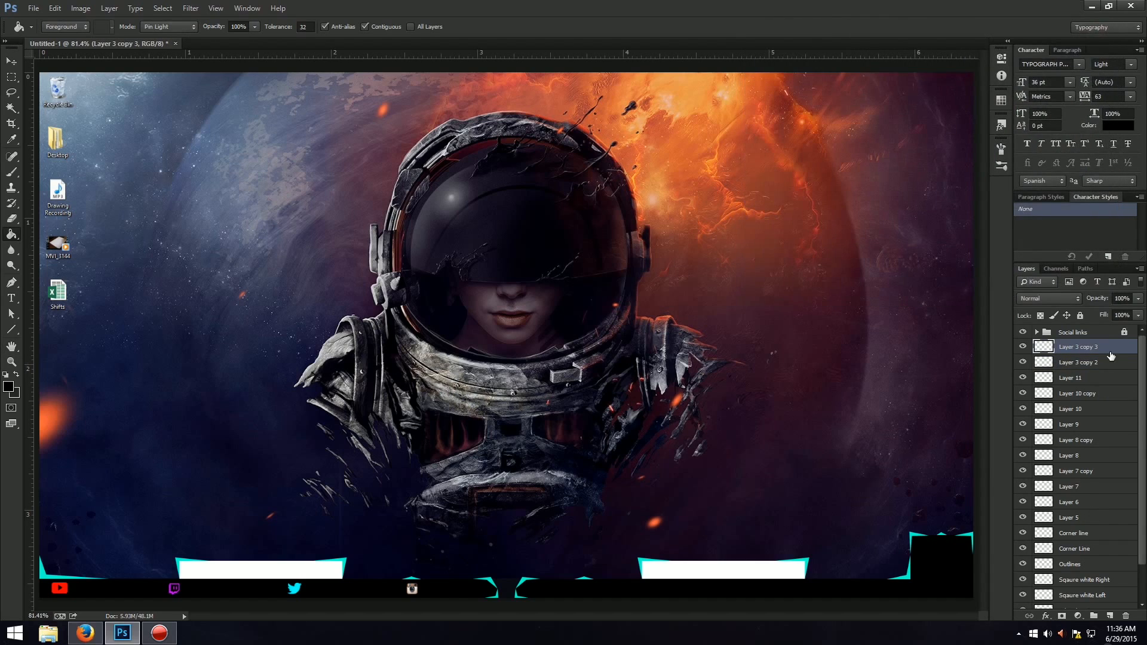
key(Delete)
drag(1108, 347, 1101, 559)
Merge the accent layers from Layer 11 down to Layer 3 copy 2 into one layer and toggle its visibility to check it.
shift+click(1090, 350)
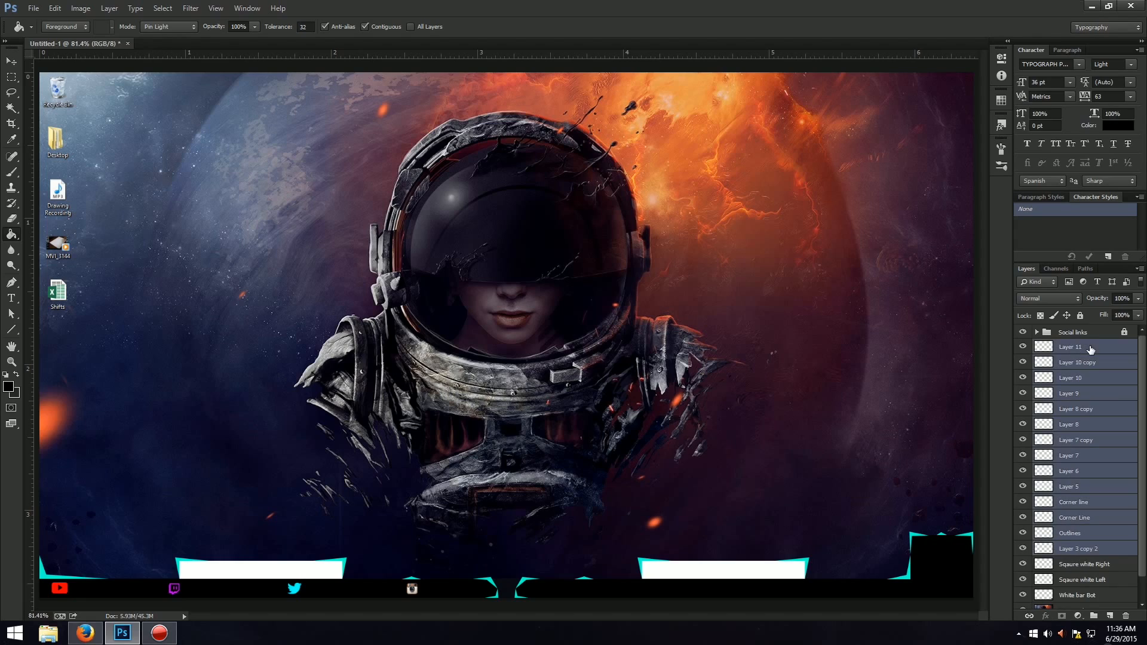
key(ctrl+j)
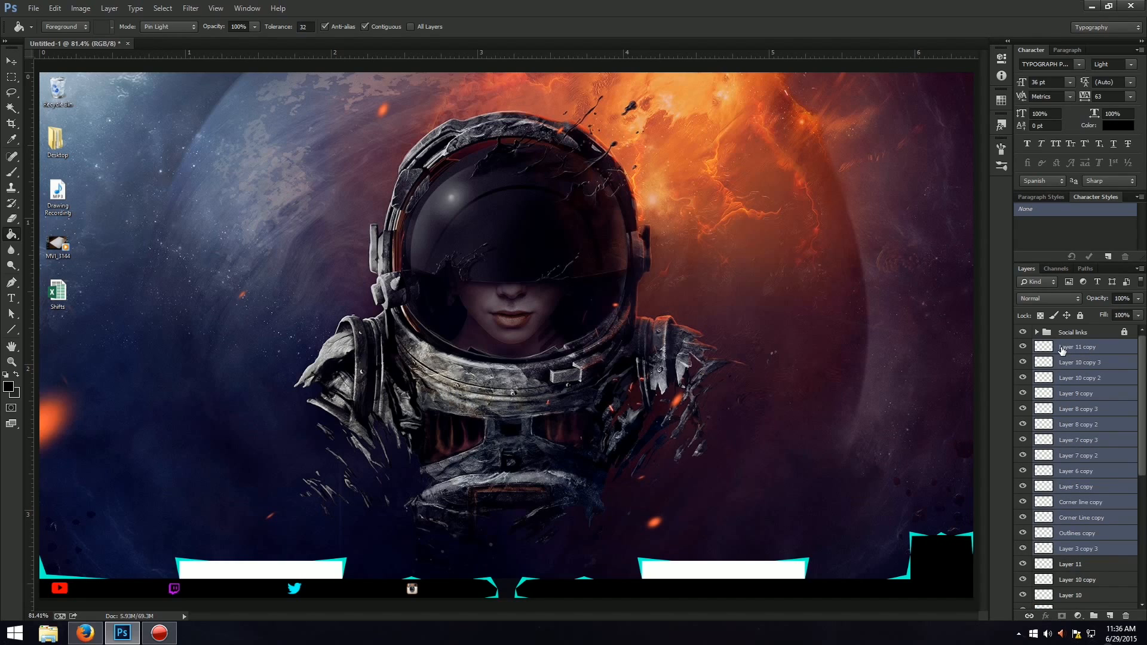
key(ctrl+e)
click(1022, 347)
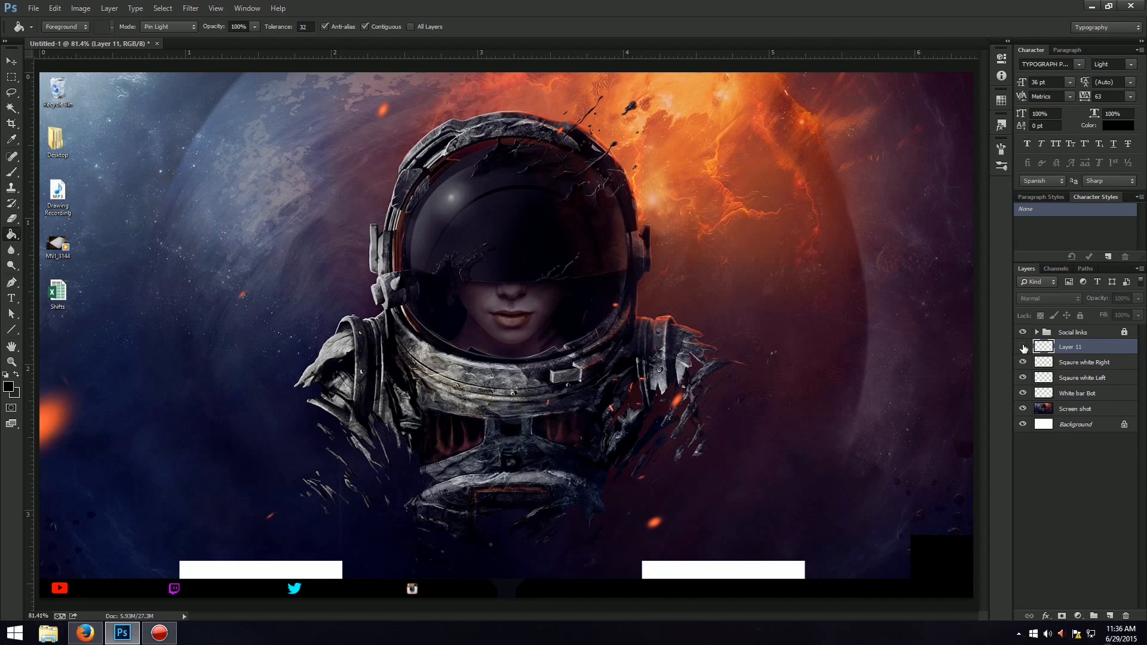
click(1024, 347)
click(1023, 348)
click(1023, 348)
click(1023, 348)
click(1024, 347)
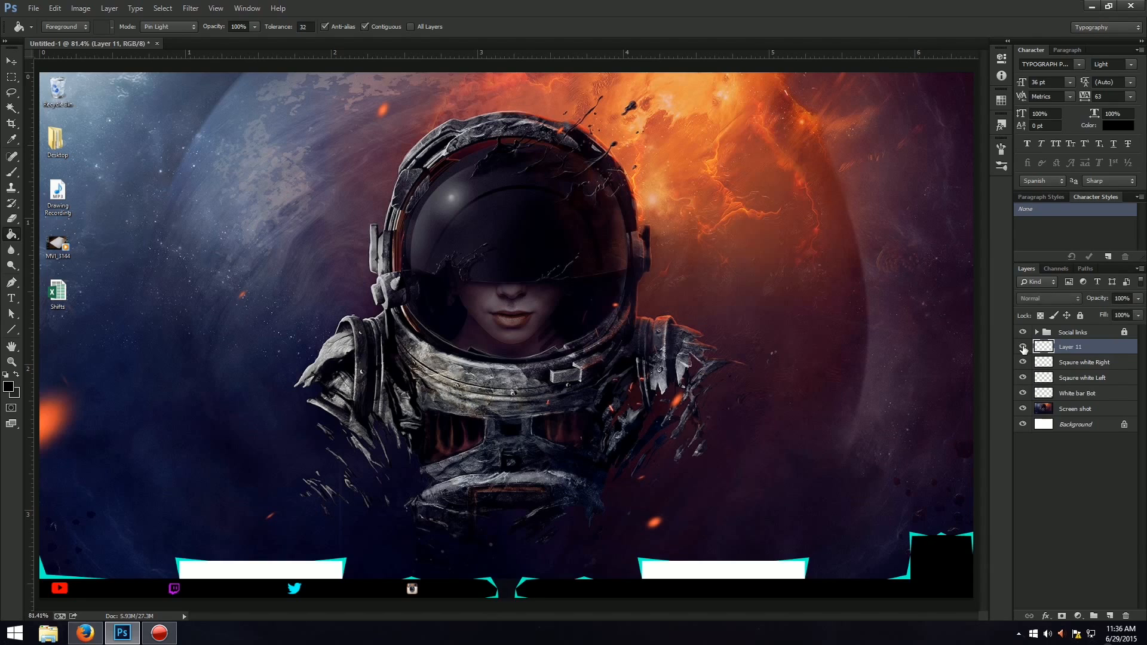
click(1023, 348)
click(1023, 348)
Merge the Sqaure white Right layer down into the Sqaure white Left layer.
click(1082, 382)
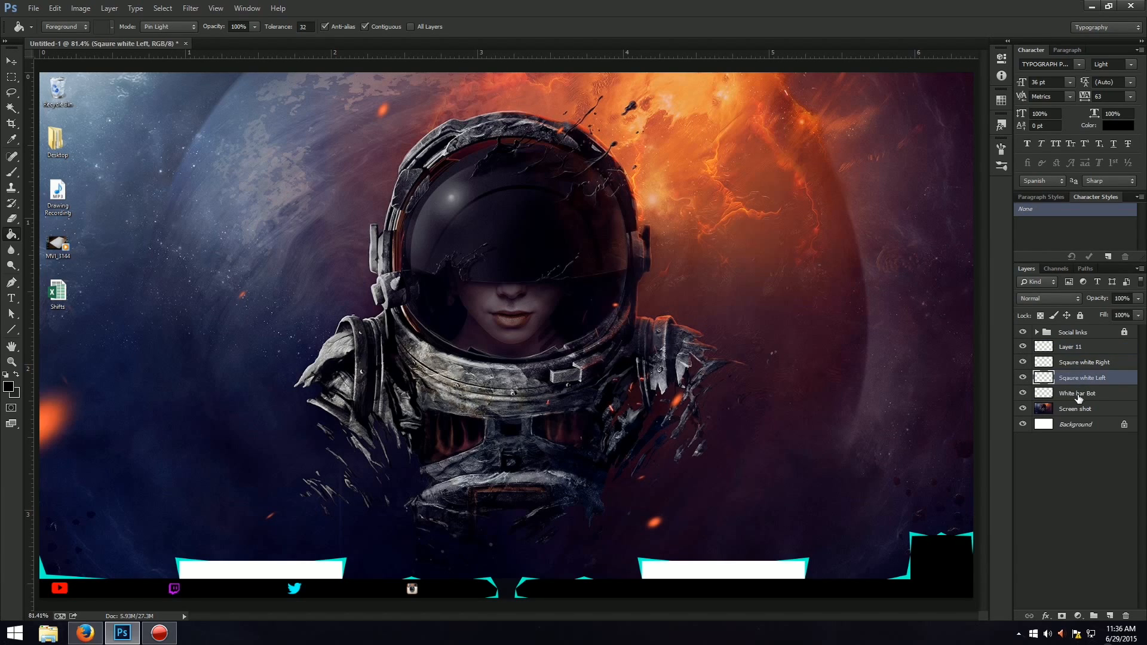
shift+click(1078, 394)
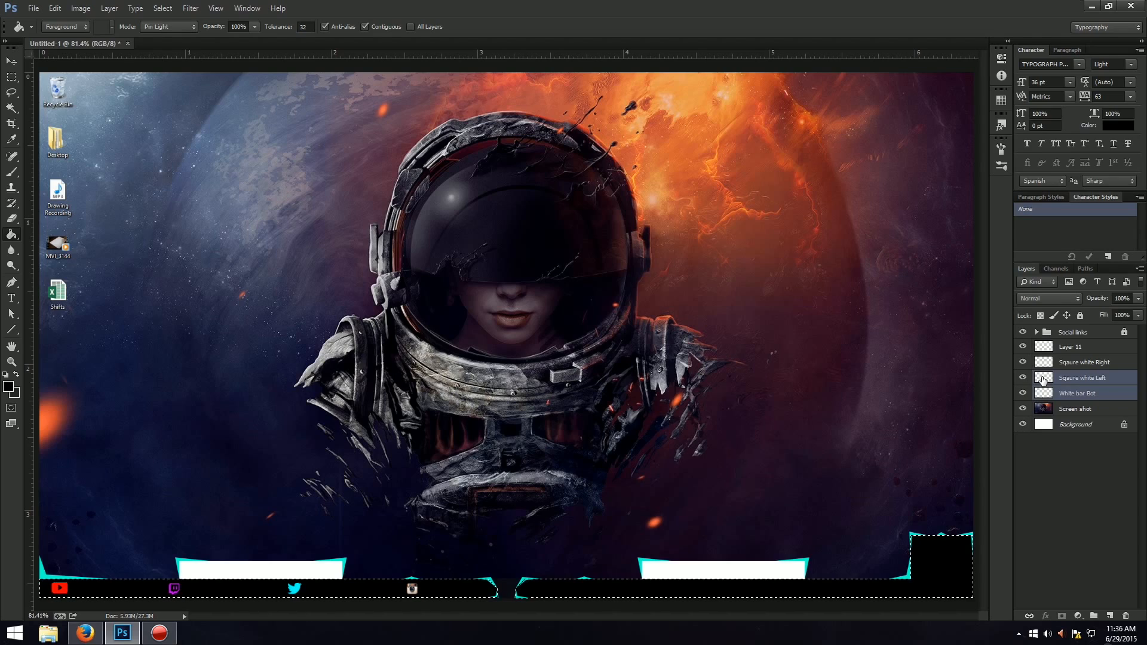
click(1099, 363)
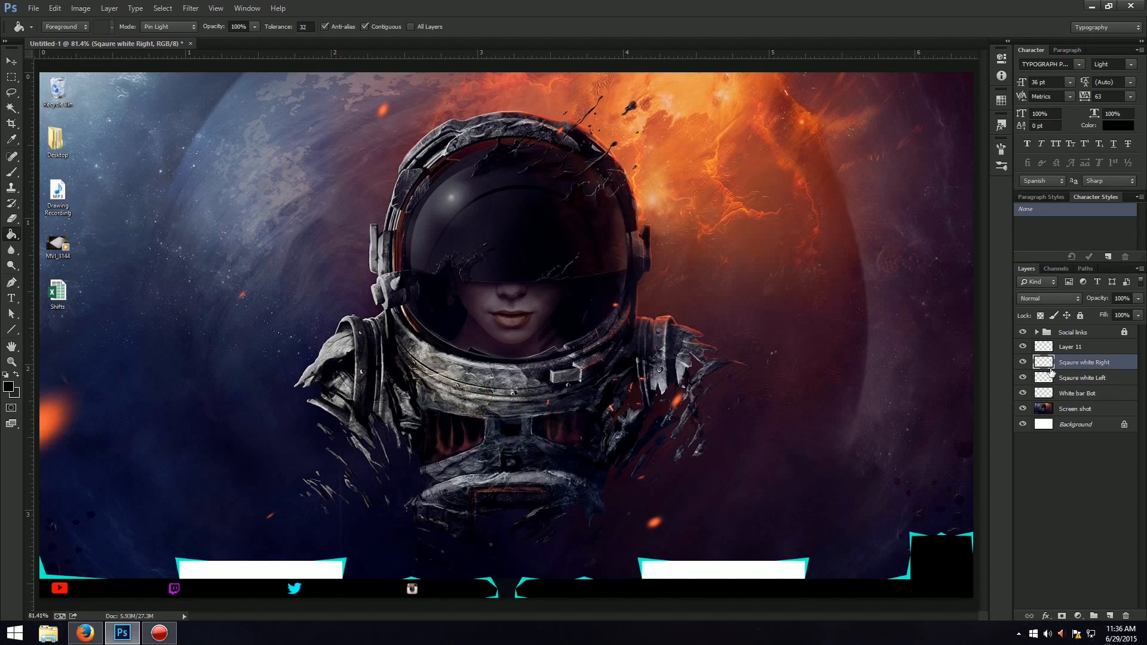
key(Delete)
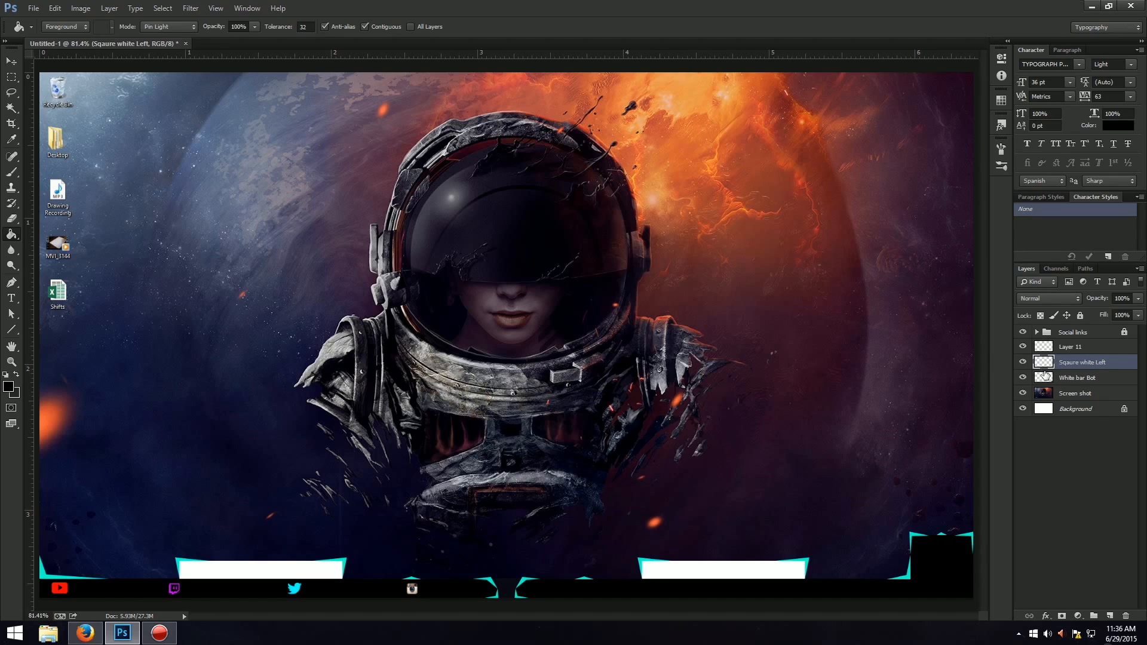
Select the outlines of the two raised white blocks and fill both blocks with black.
ctrl+click(1044, 376)
click(261, 570)
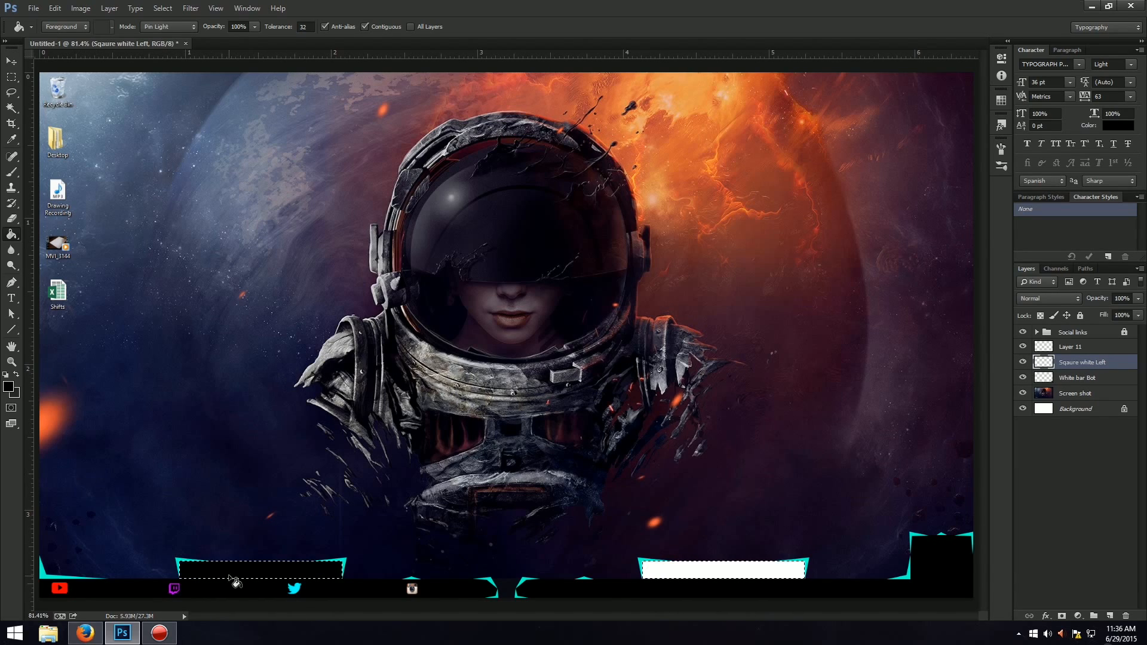
click(728, 576)
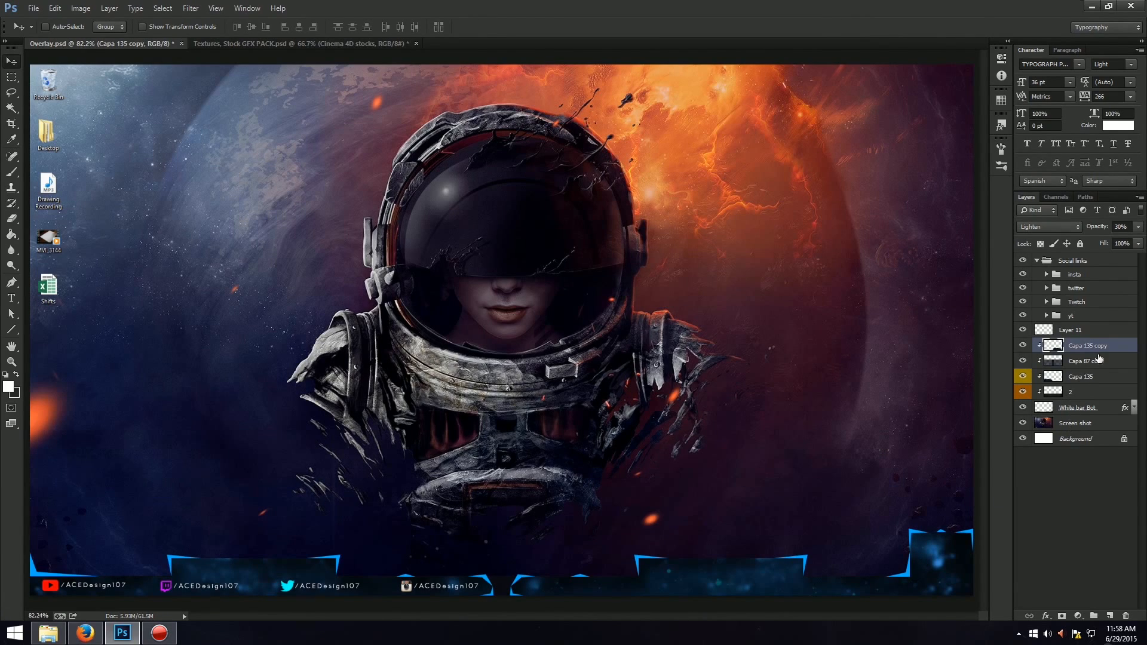
Release the clipping masks of the four layers from Capa 135 copy to 2, try moving them upward, and undo the move.
click(1090, 393)
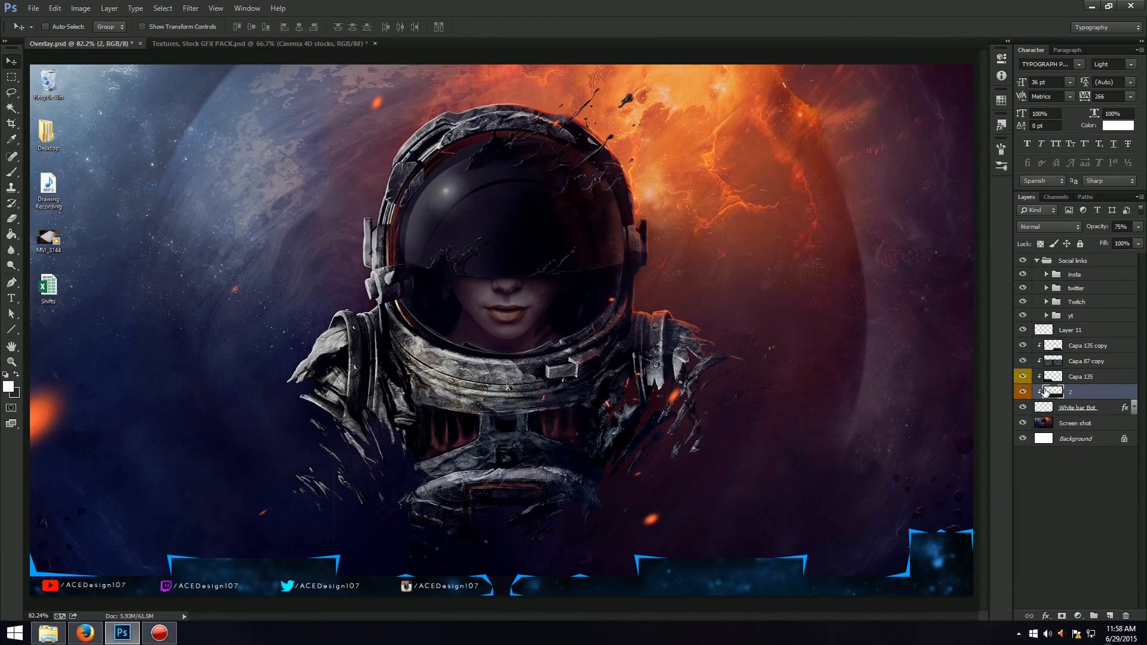
shift+click(1112, 345)
right_click(1112, 345)
click(1015, 333)
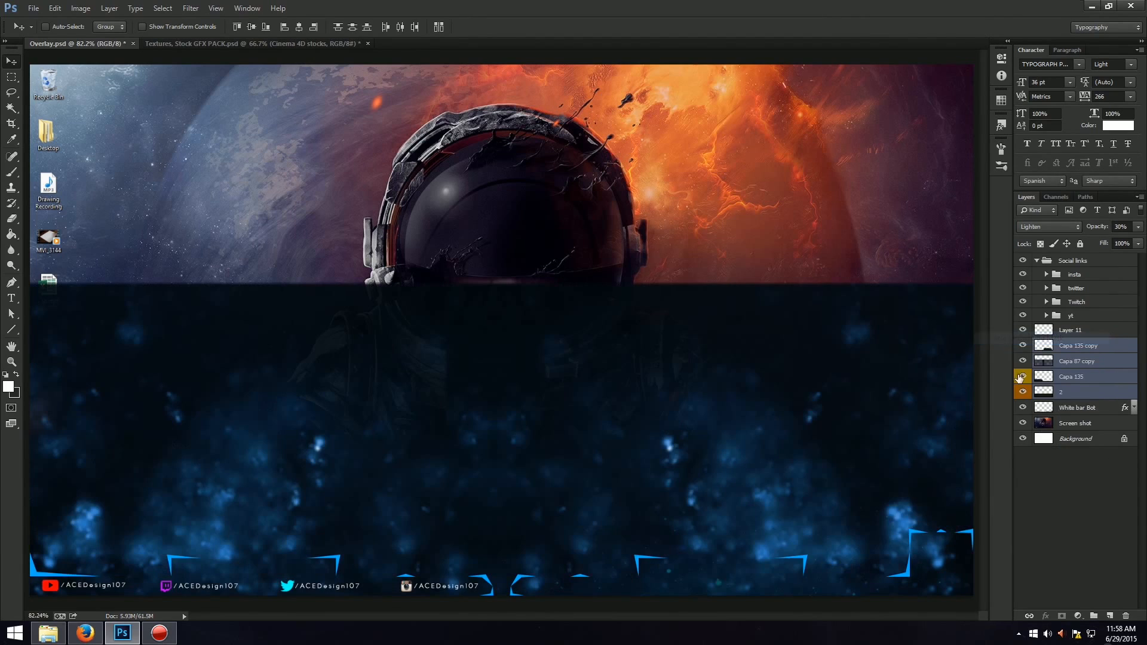
drag(750, 501, 617, 162)
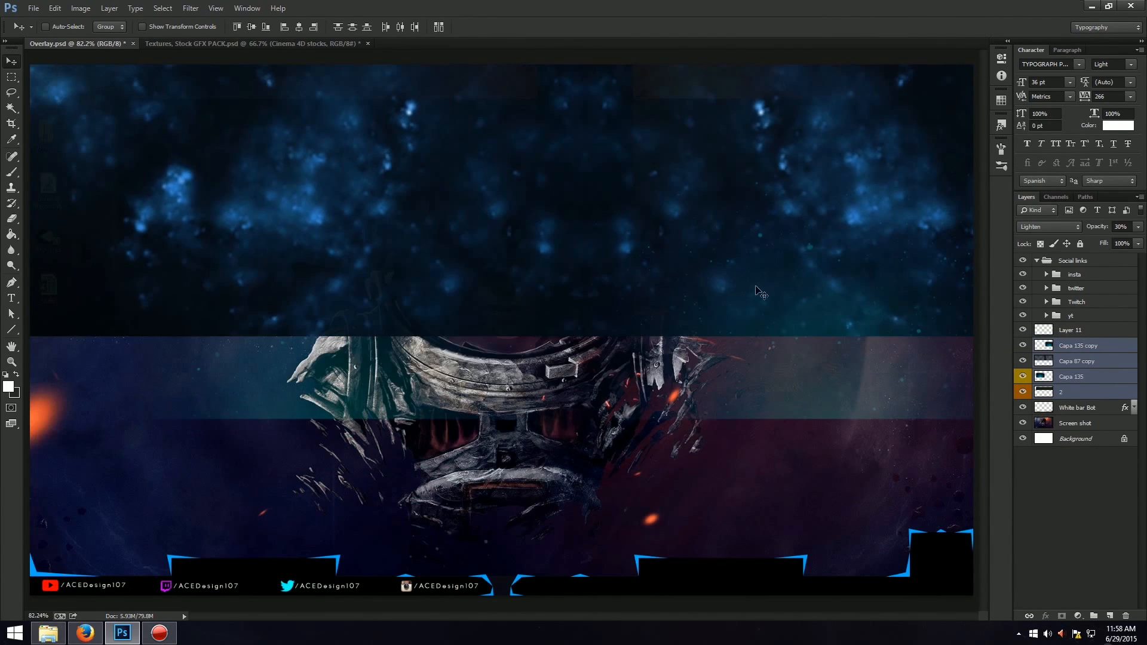
key(ctrl+z)
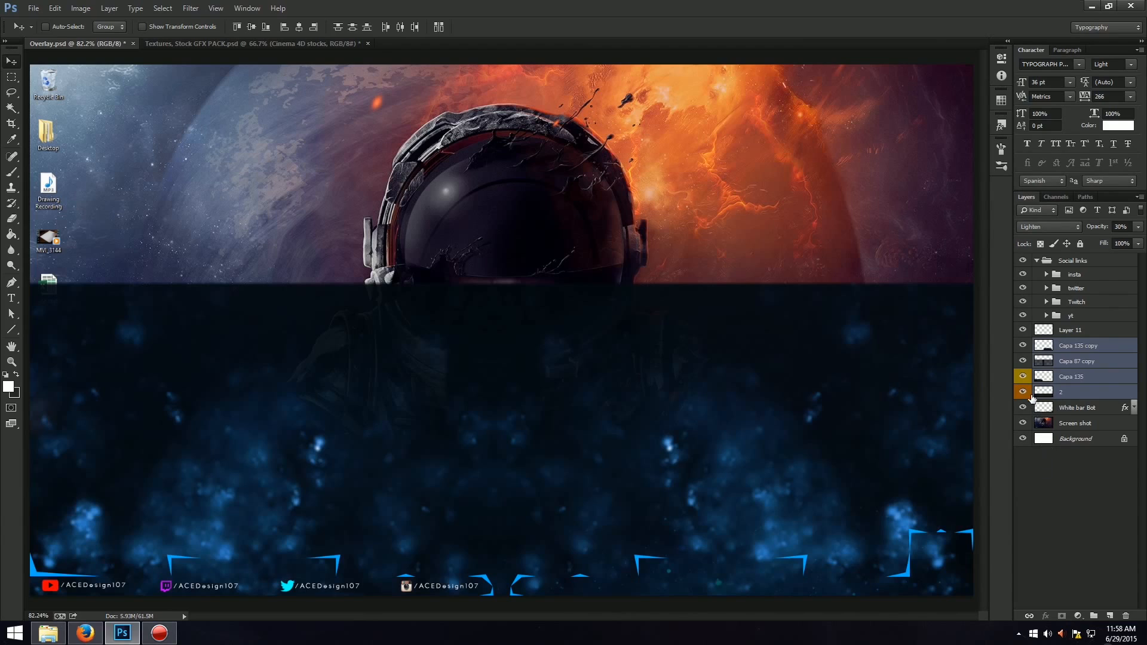
Hide Layer 11 and the three Capa texture layers, and toggle layer 2 to check its texture over the bar.
drag(1022, 375, 1017, 347)
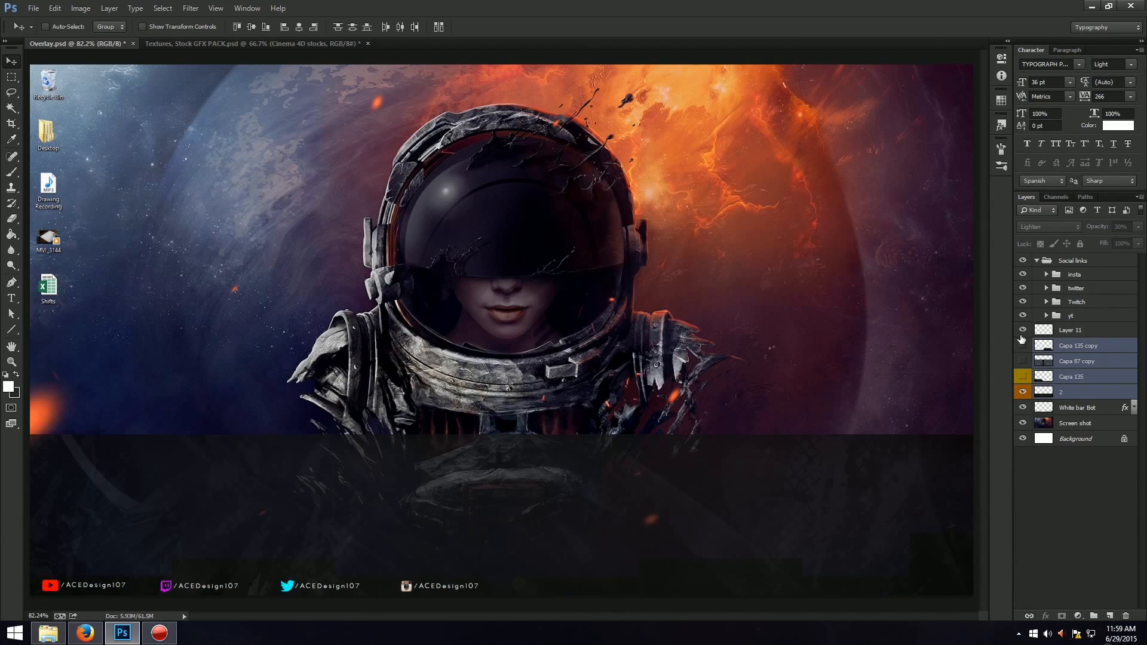
click(1022, 346)
click(1022, 329)
click(1022, 345)
click(1028, 396)
click(1027, 396)
click(1028, 397)
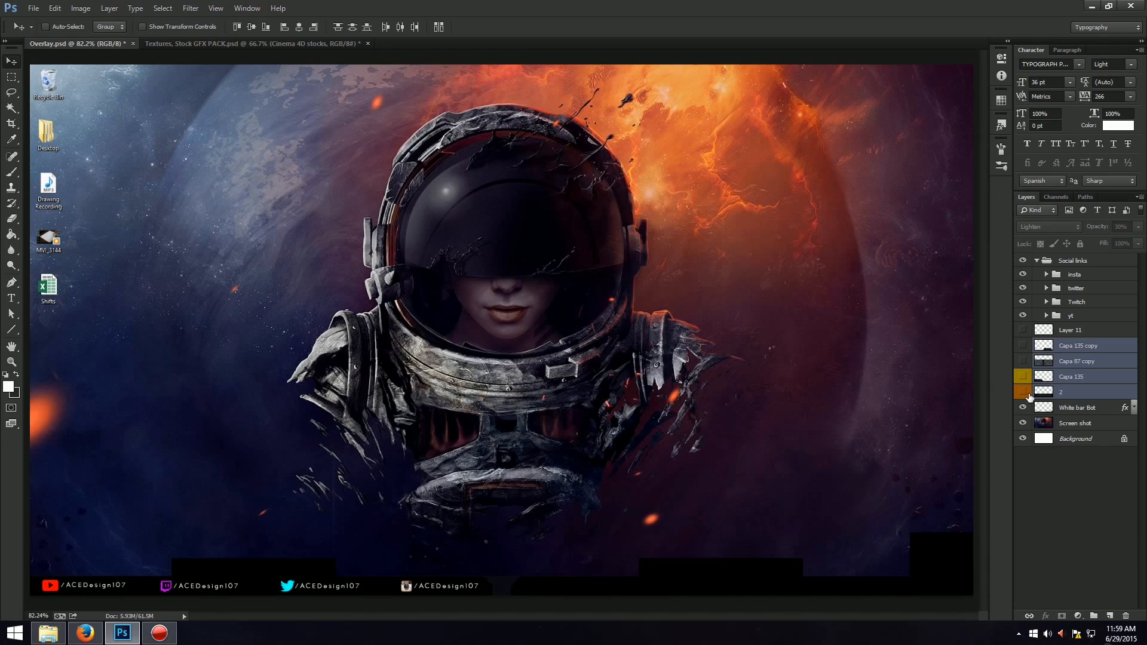
click(1028, 396)
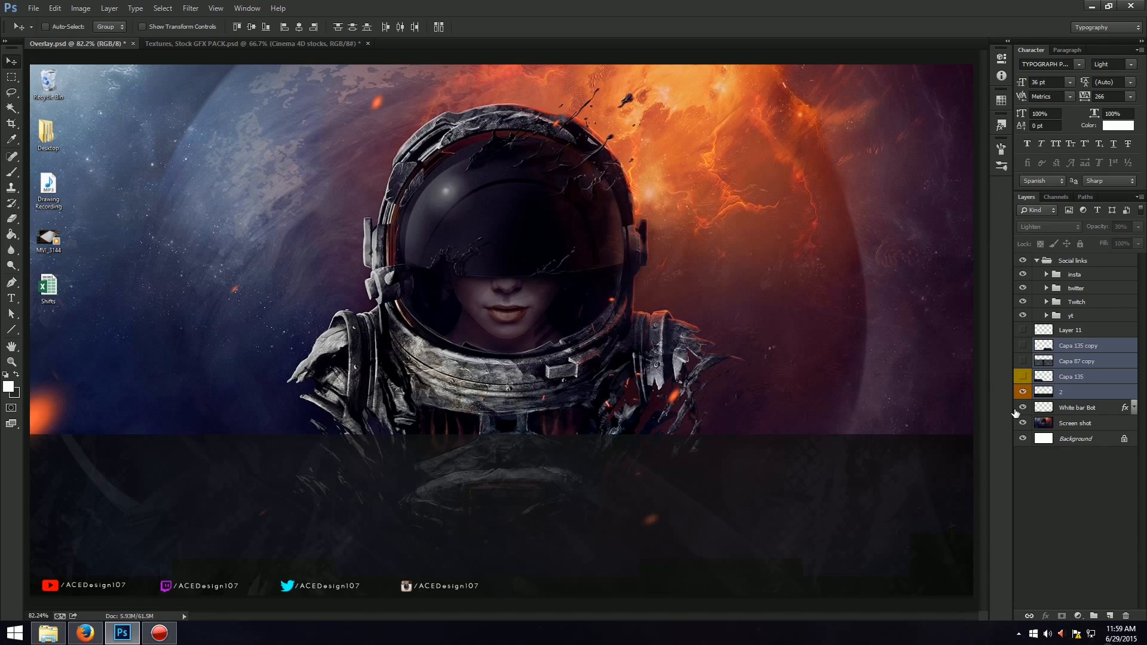
Hide texture layer 2 and show Capa 135 instead, try moving its texture upward, and undo the move.
click(1032, 410)
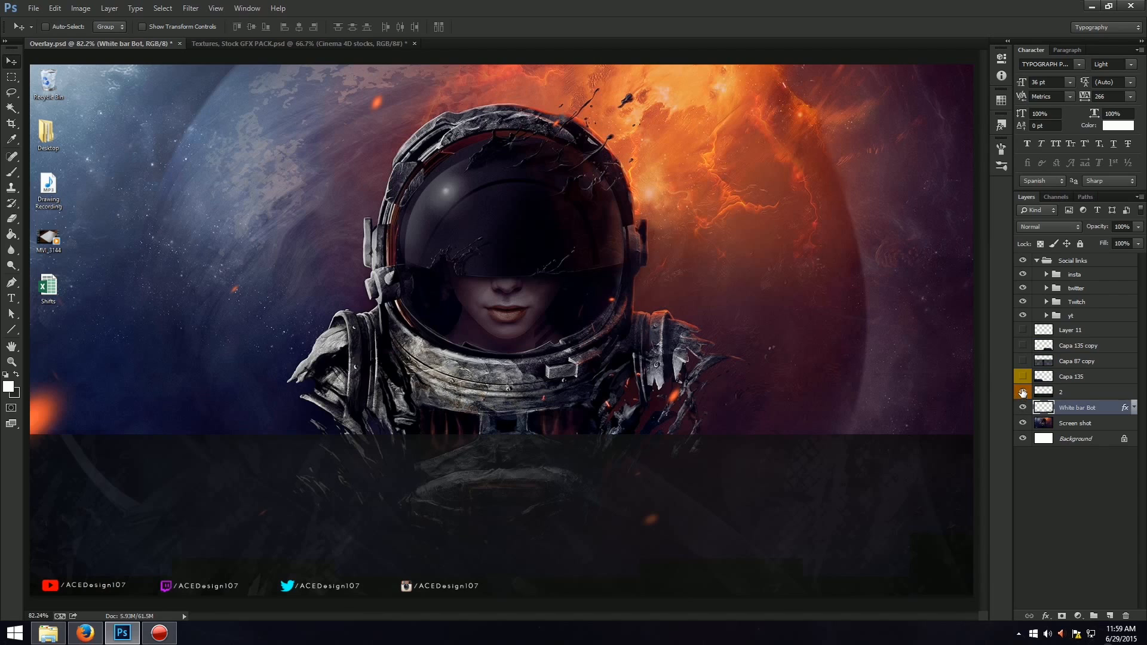
click(1077, 379)
click(1024, 380)
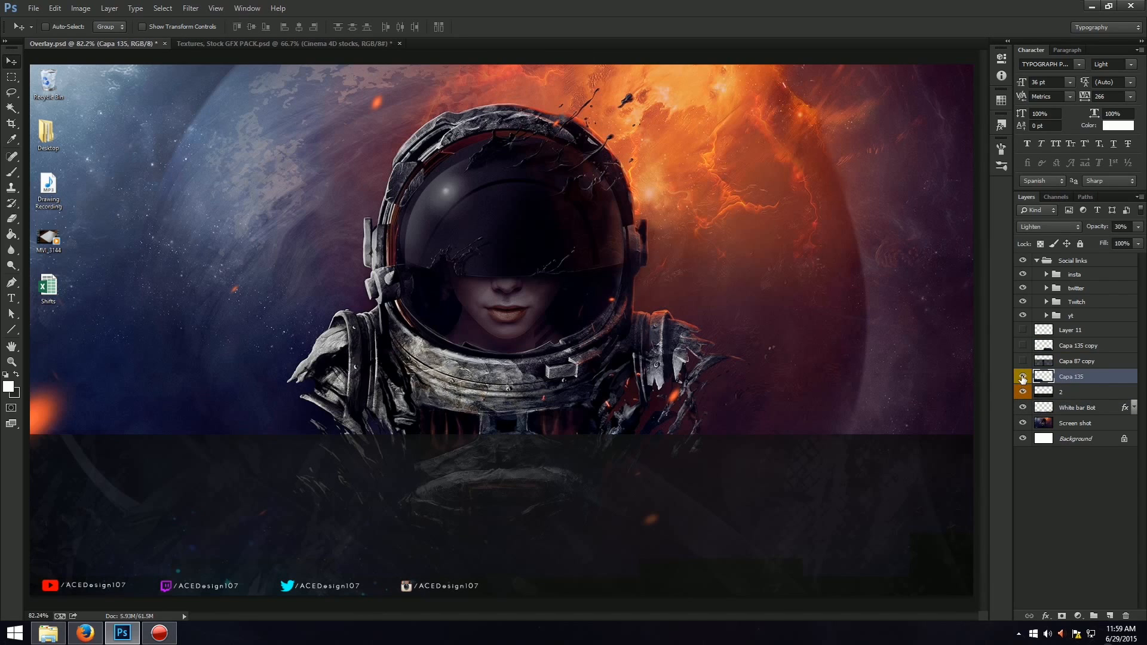
click(1022, 379)
click(1024, 395)
click(1025, 380)
click(1025, 380)
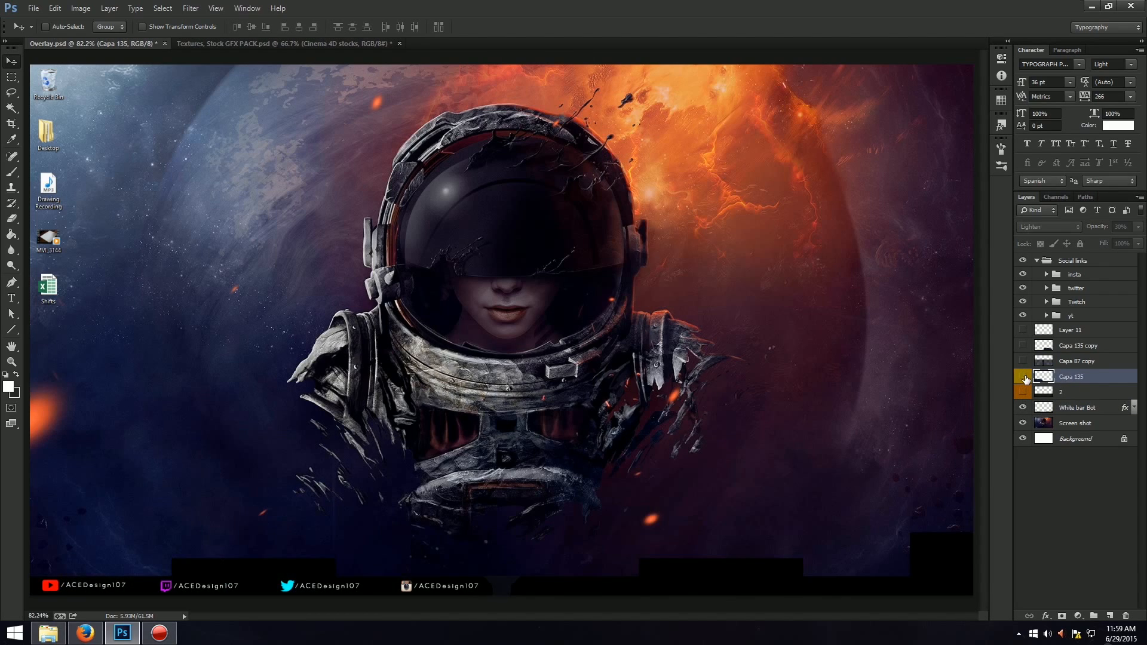
click(1026, 380)
drag(416, 437, 526, 293)
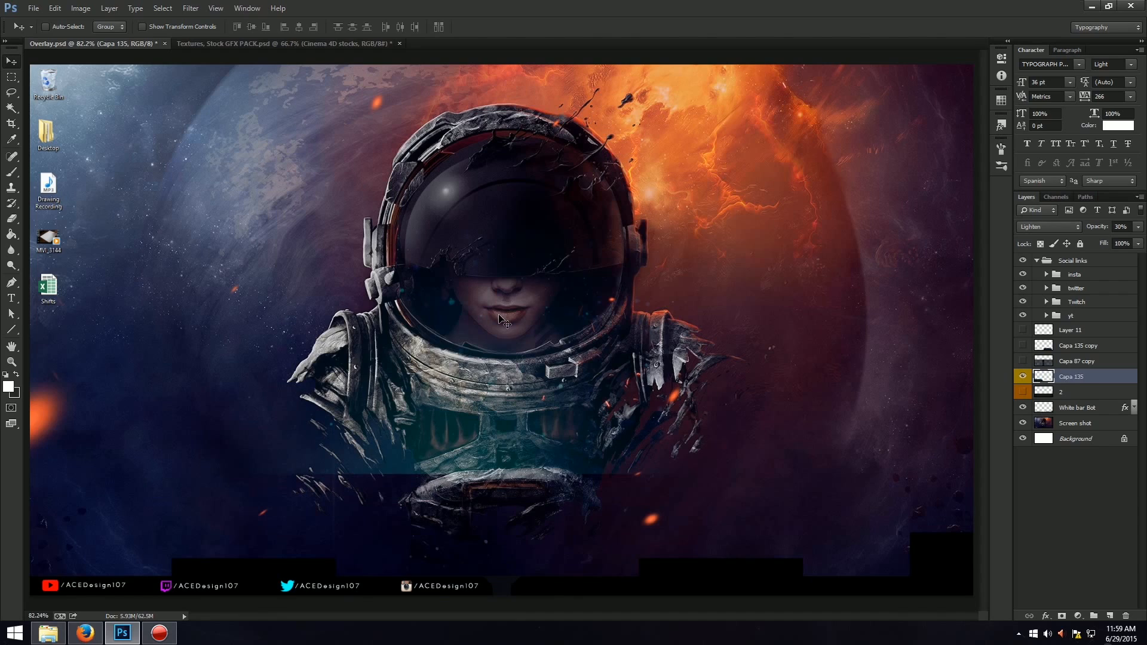
key(ctrl+z)
Duplicate the Capa 135 layer and move the copy horizontally to X 1435.50 px over the right half of the bar.
key(ctrl+j)
key(ctrl+t)
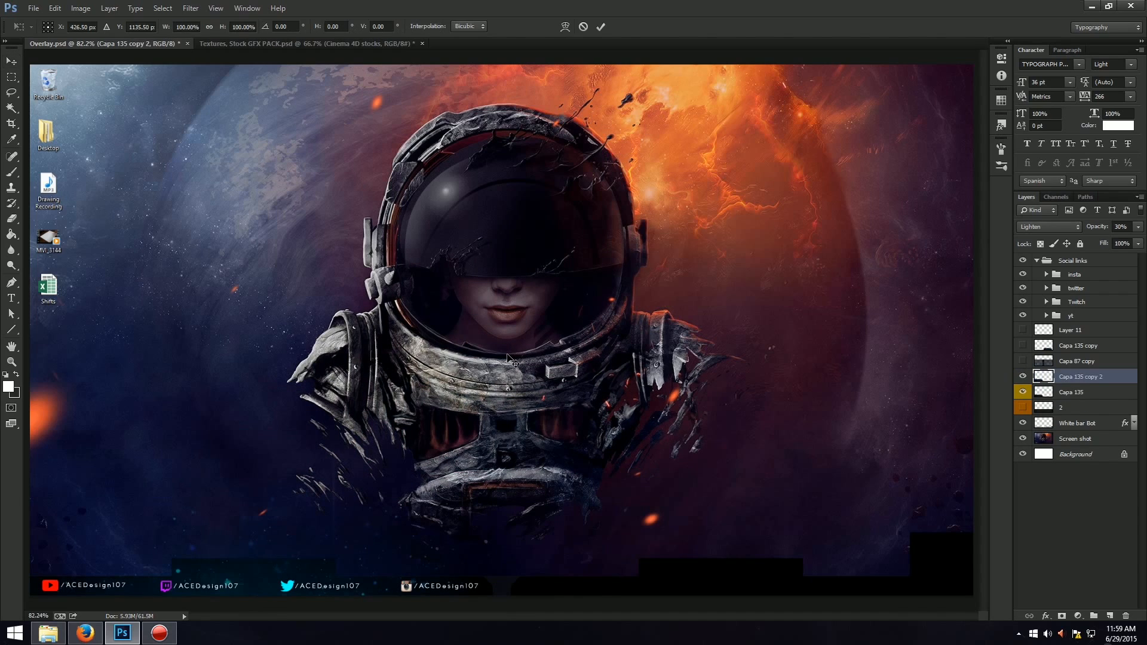
drag(304, 564, 801, 564)
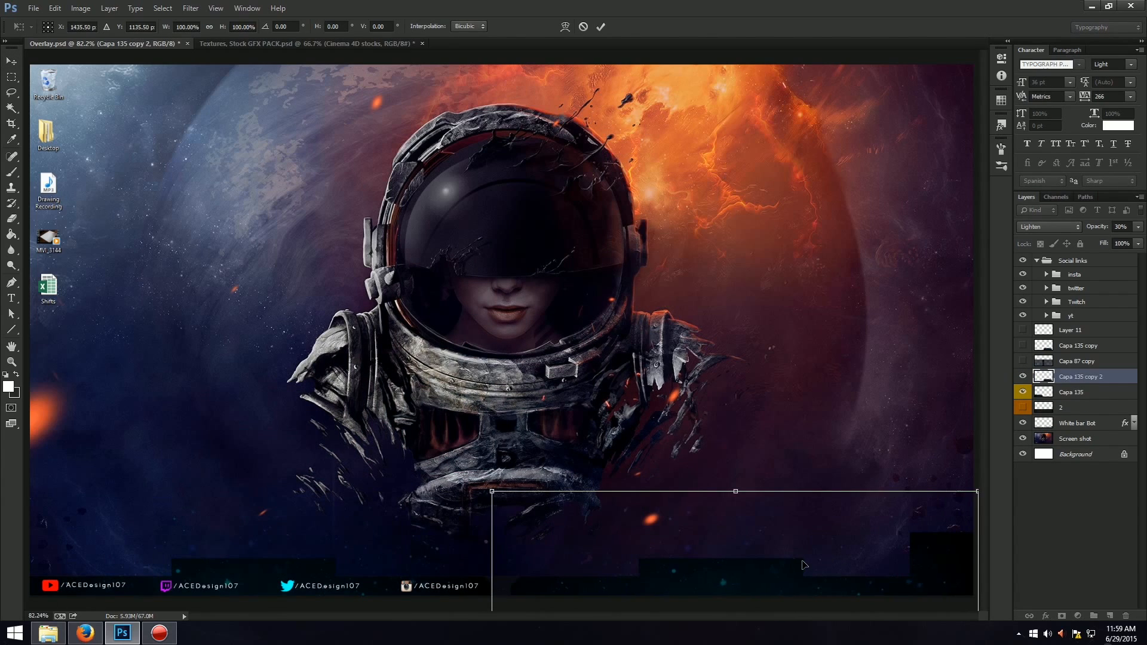
key(Return)
Show the Capa 87 copy texture, toggle the duplicated Capa 135 copy 2 layer, and step back the last changes to the duplicate.
click(1023, 377)
click(1022, 361)
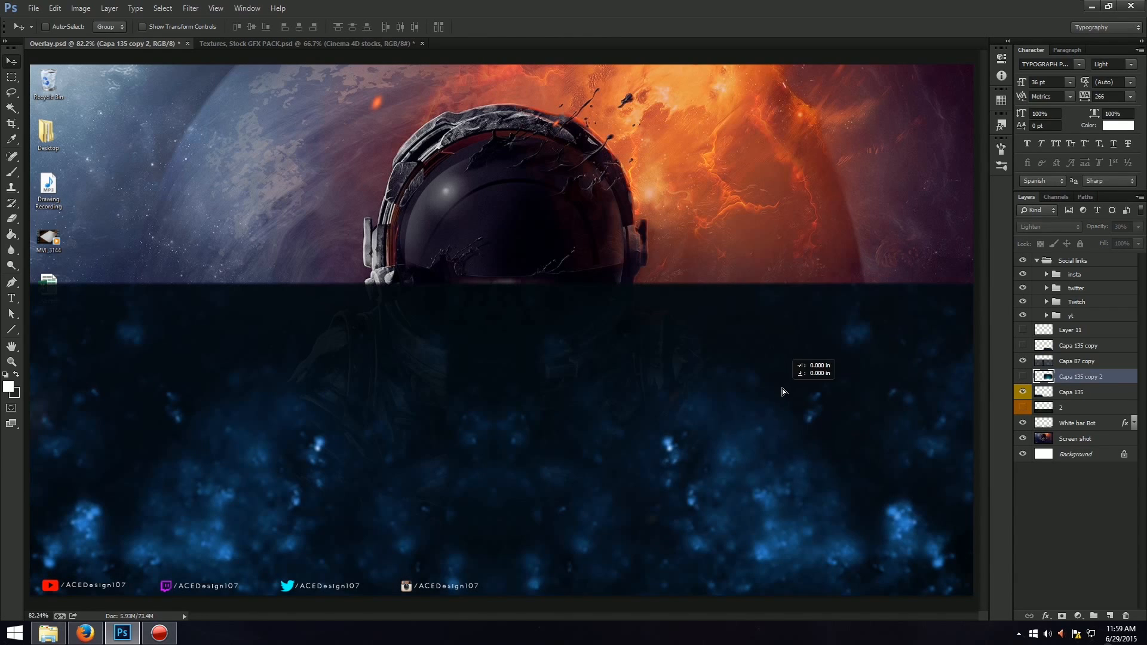
click(1024, 378)
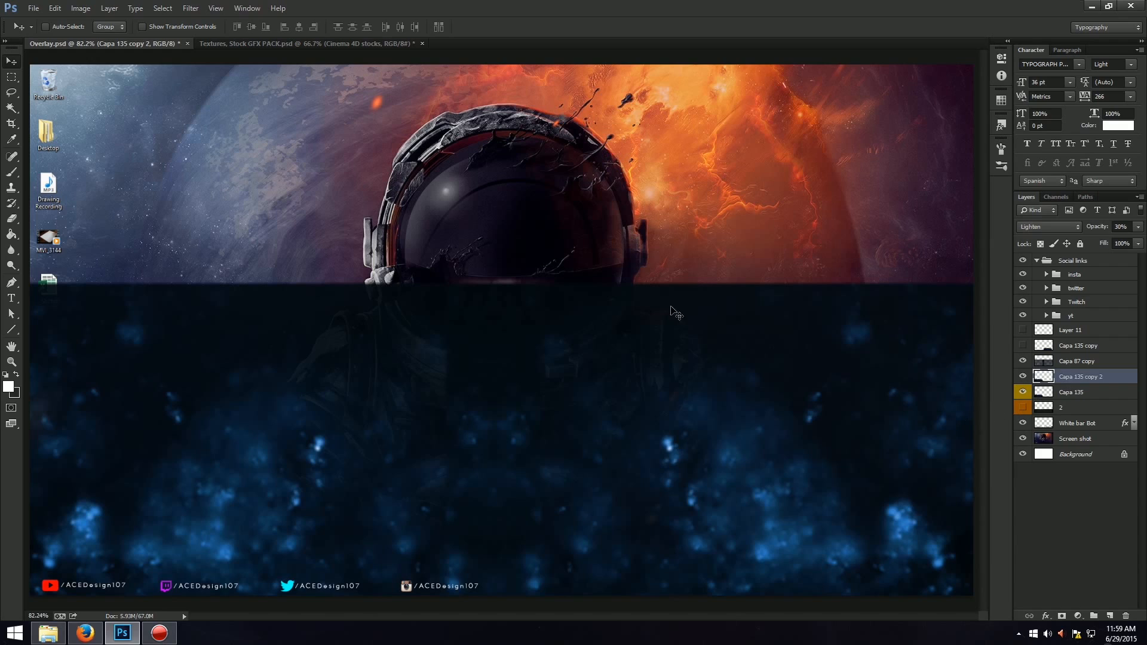
click(54, 8)
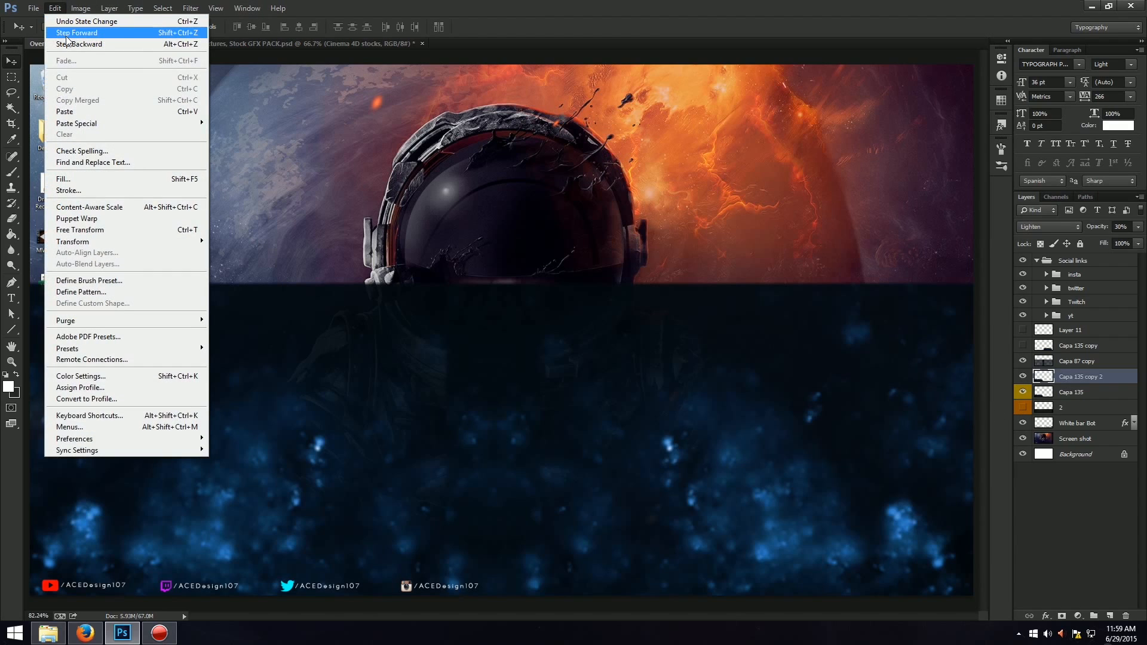
click(78, 43)
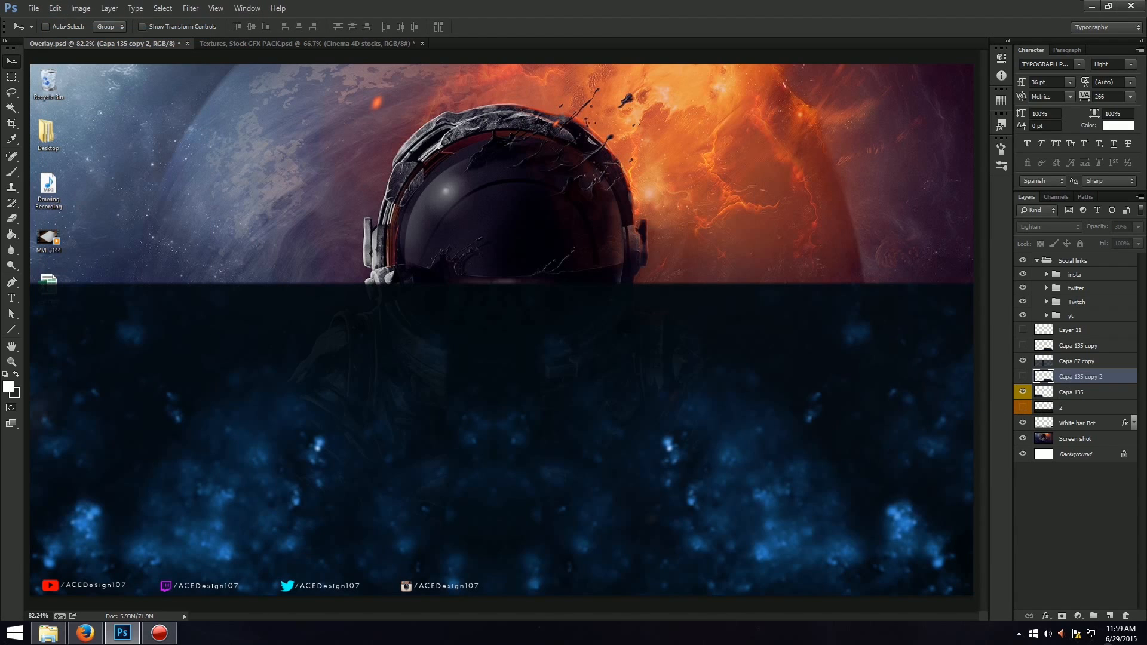
Try merging Capa 135 copy 2 with Capa 135, and hide the Capa 87 copy layer.
click(1022, 393)
shift+click(1104, 394)
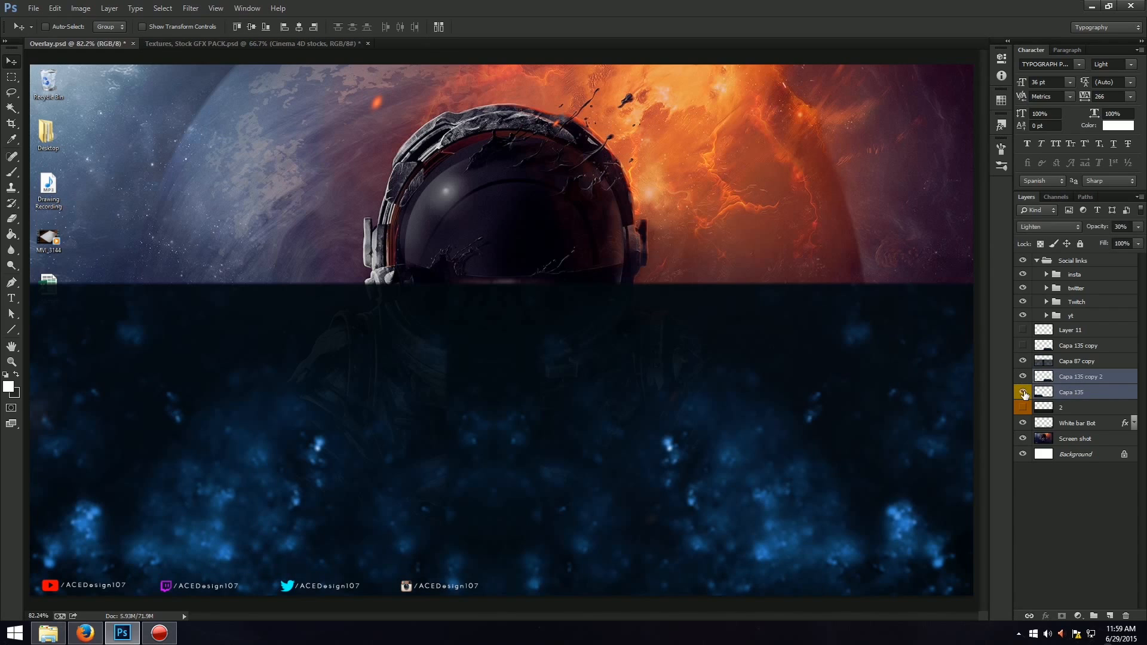
key(ctrl+e)
click(1022, 361)
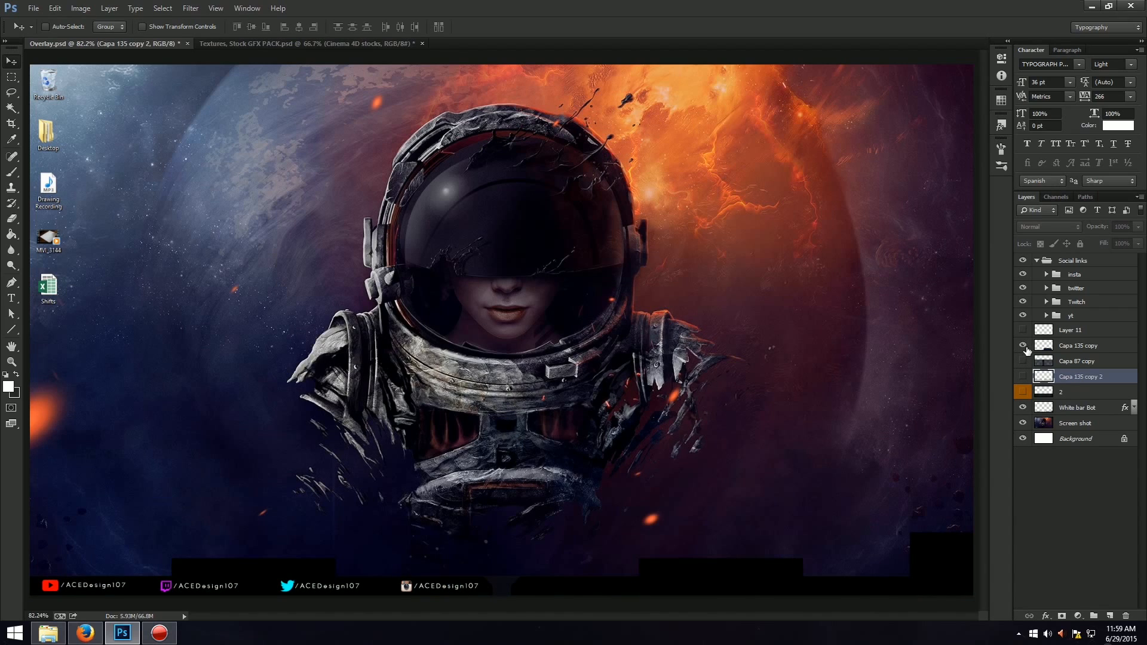
Try moving the Capa 135 copy texture upward, and undo back to before the merge of the Capa 135 layers.
click(1098, 346)
drag(877, 510, 751, 227)
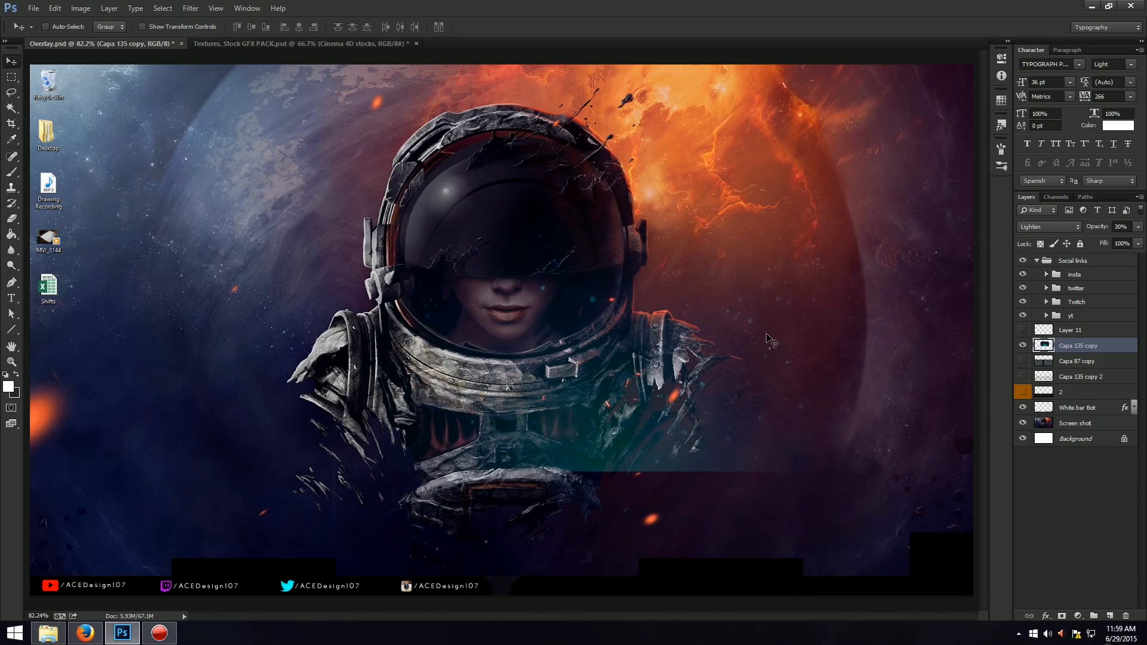
key(ctrl+z)
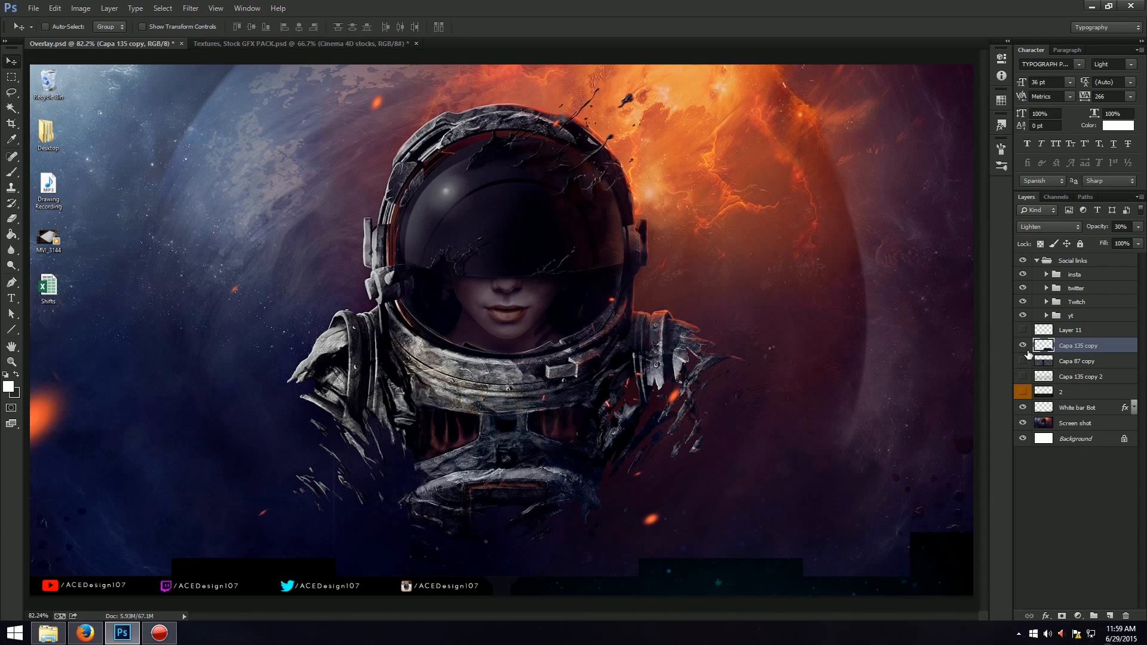
key(ctrl+alt+z)
key(ctrl+alt+z)
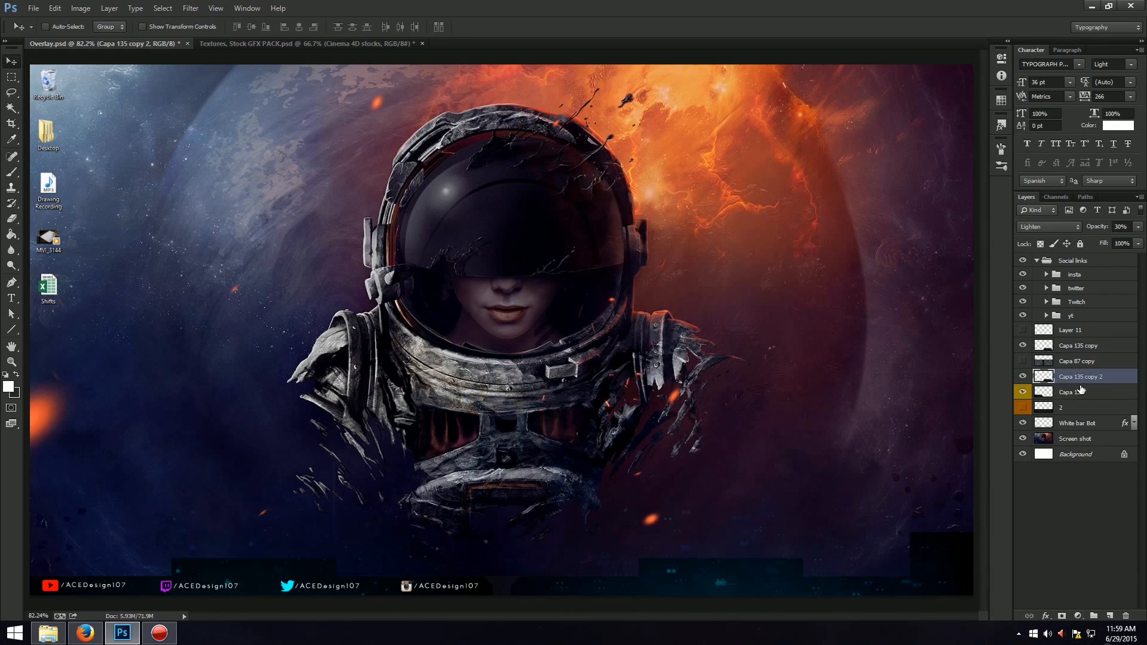
Step back the duplication of the Capa 135 layer and show the Capa 87 copy texture.
key(ctrl+alt+z)
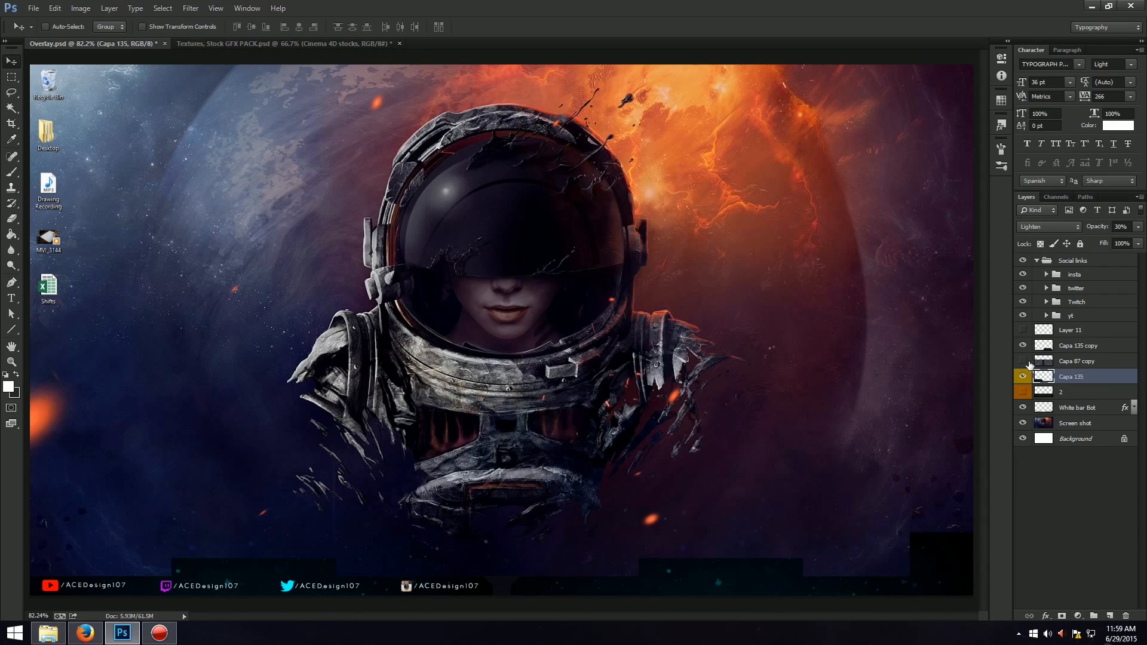
click(1023, 360)
Show layer 2 and clip the four texture layers, from Capa 135 copy down to 2, to the White bar Bot layer.
click(1086, 349)
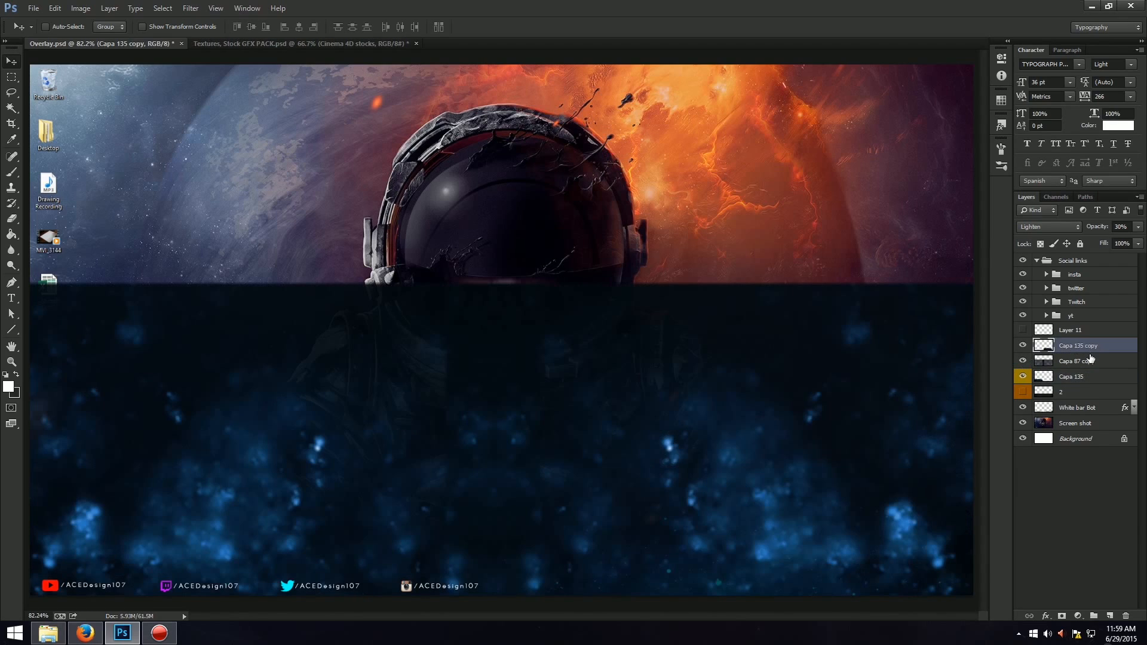
click(1045, 229)
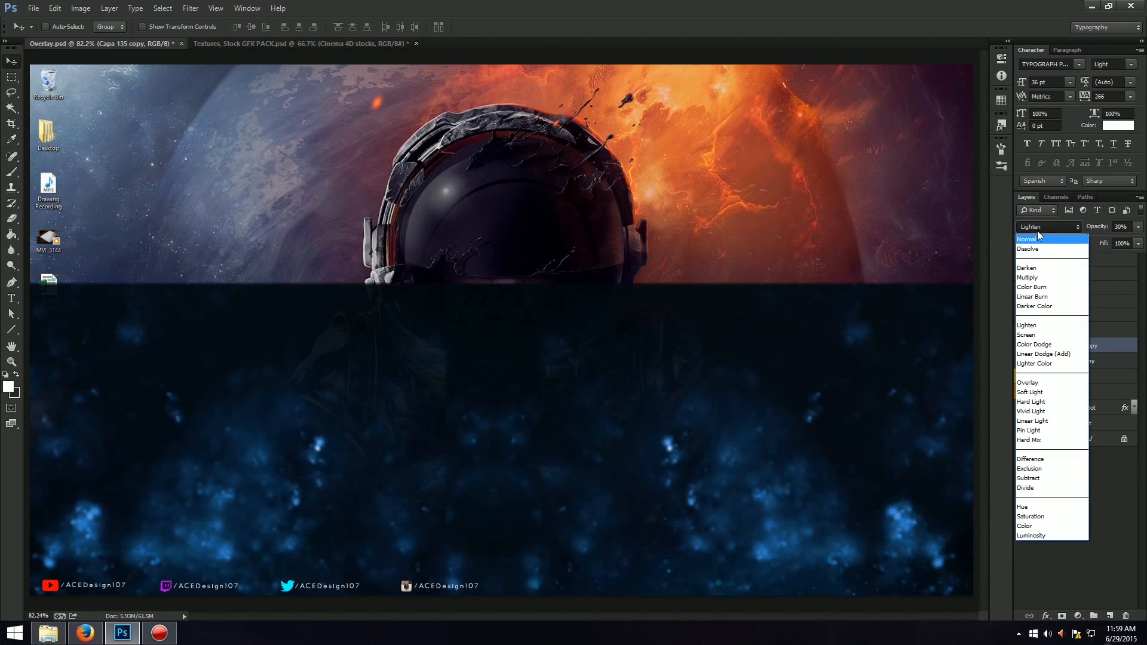
click(1037, 227)
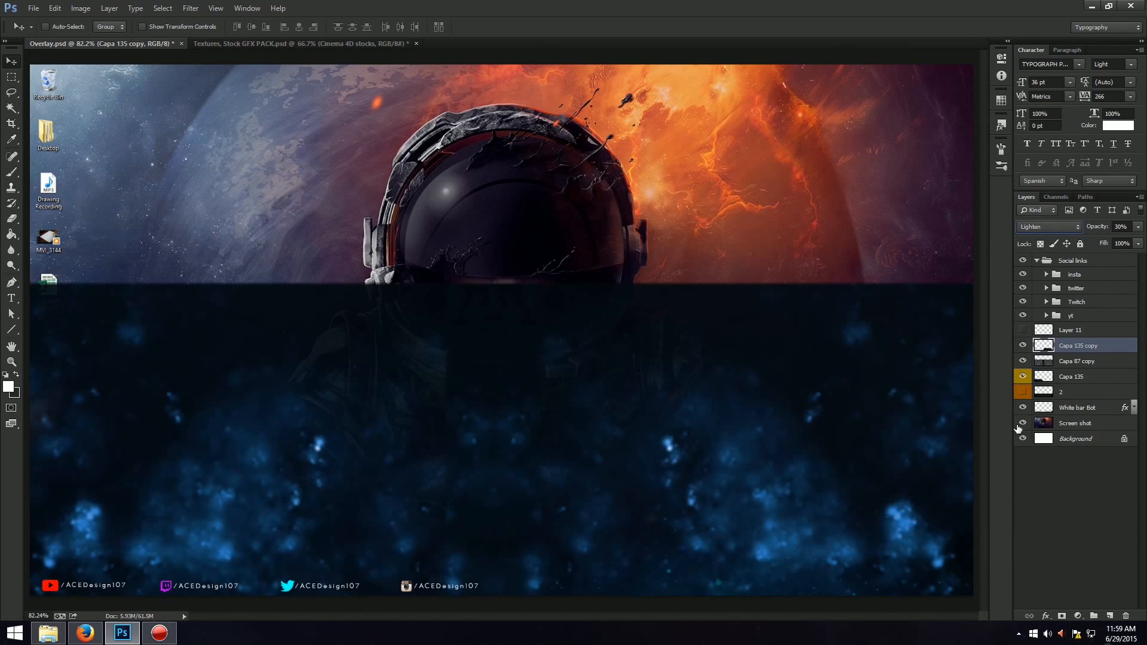
shift+click(1088, 393)
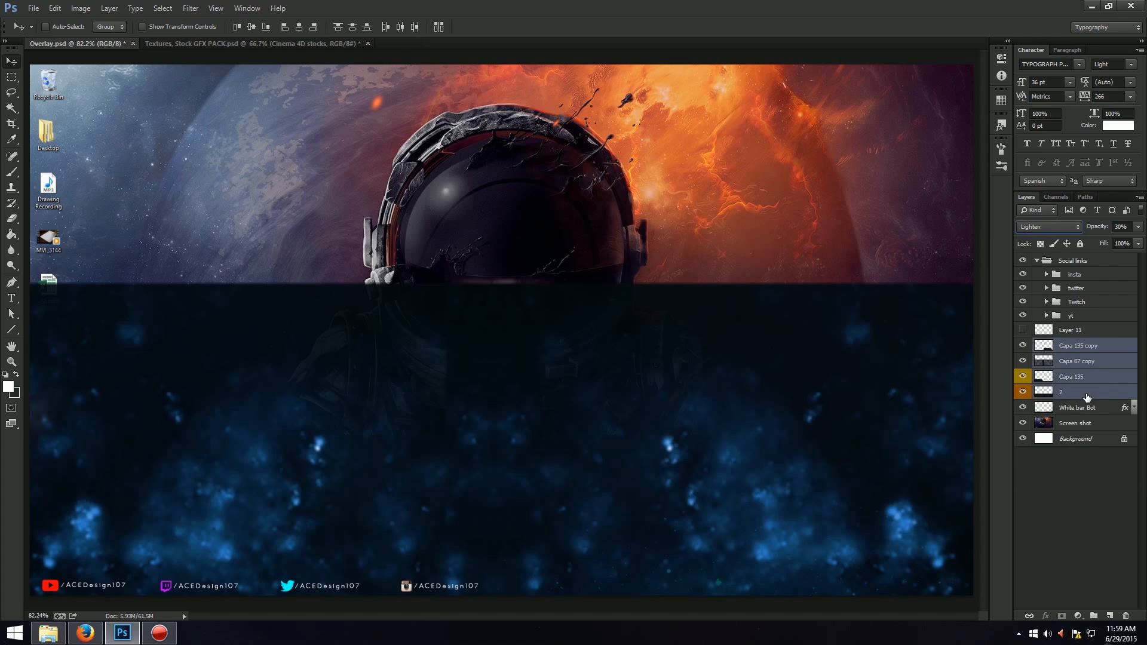
right_click(1087, 394)
click(1009, 338)
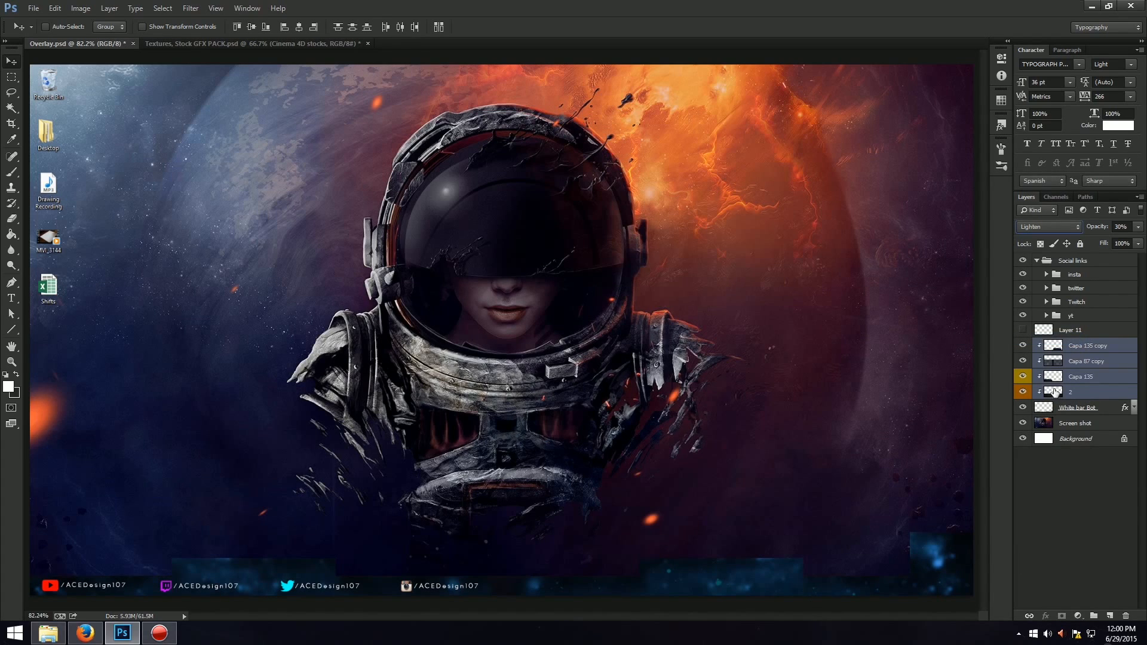
Show Layer 11 with the accent outlines and rename it Line.
click(1022, 340)
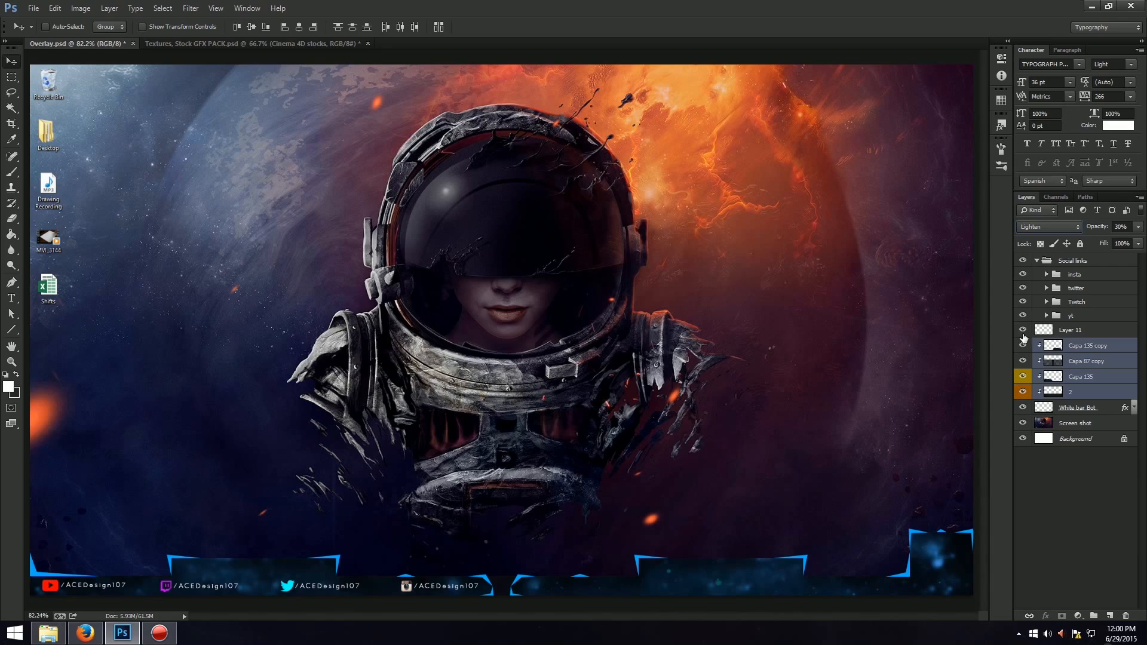
click(1091, 329)
double_click(1068, 330)
text(L)
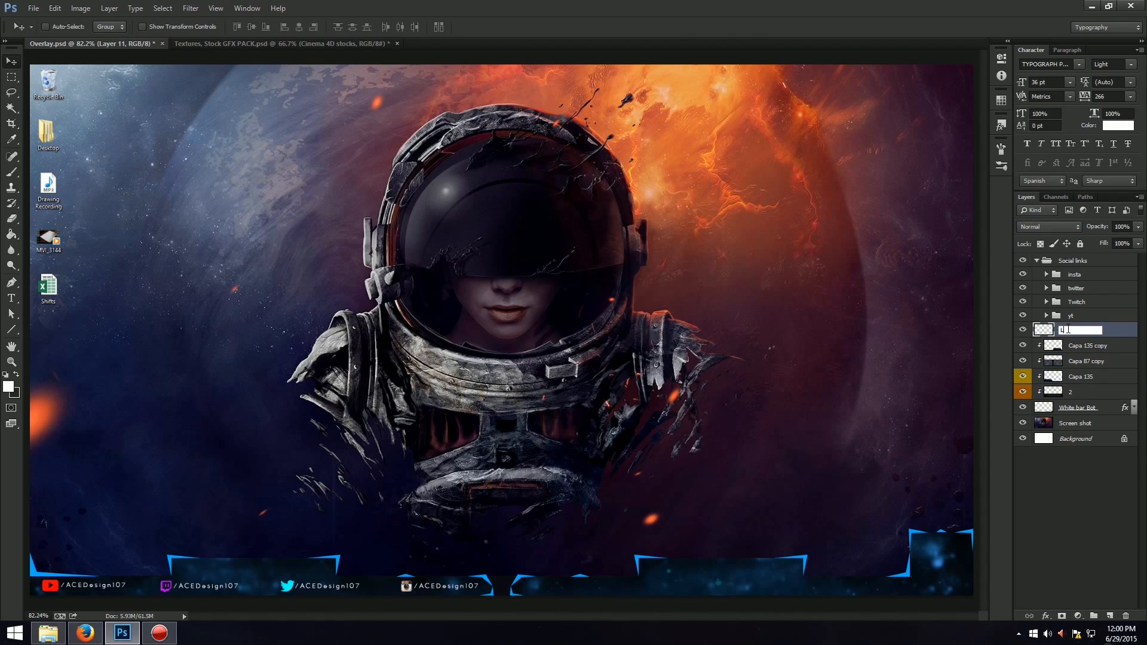
text(ine)
key(Return)
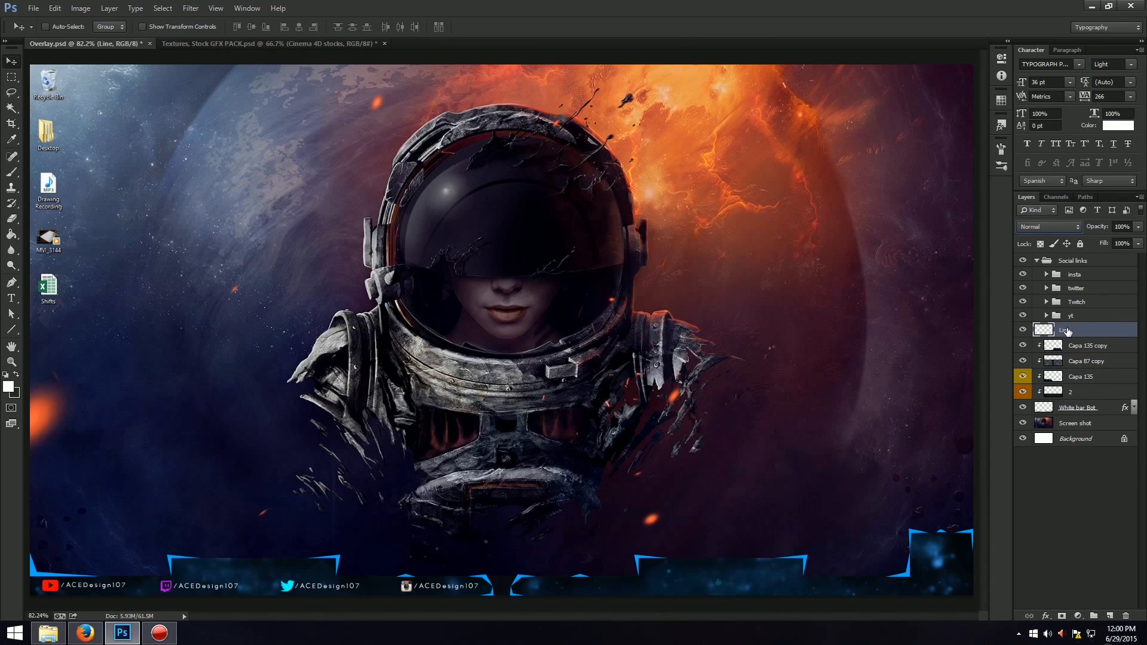
Recolour the Line layer's accents by setting its Hue/Saturation hue to +180.
key(ctrl+u)
drag(781, 181, 838, 173)
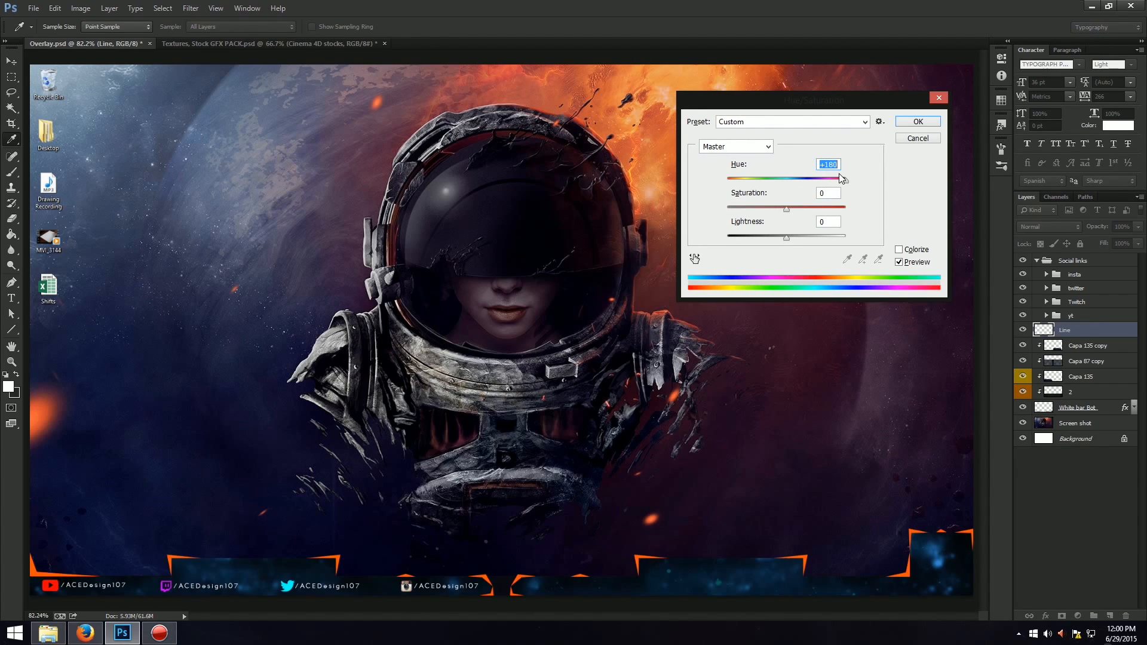
click(917, 121)
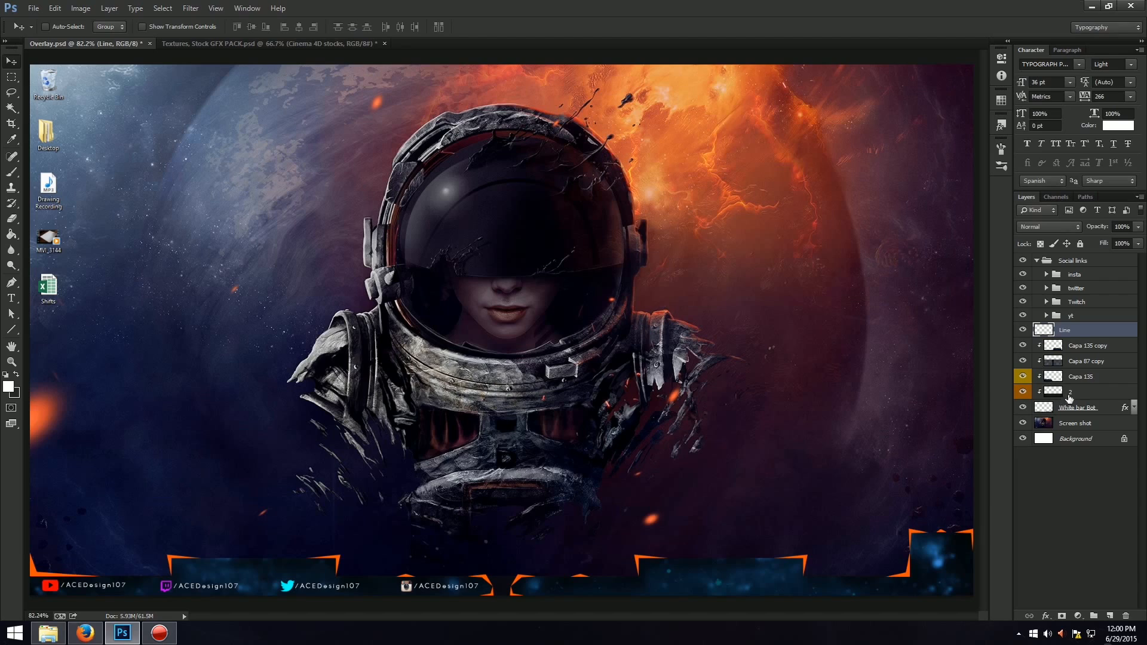
Merge the four clipped texture layers, from Capa 135 copy down to 2, into one layer.
click(1107, 351)
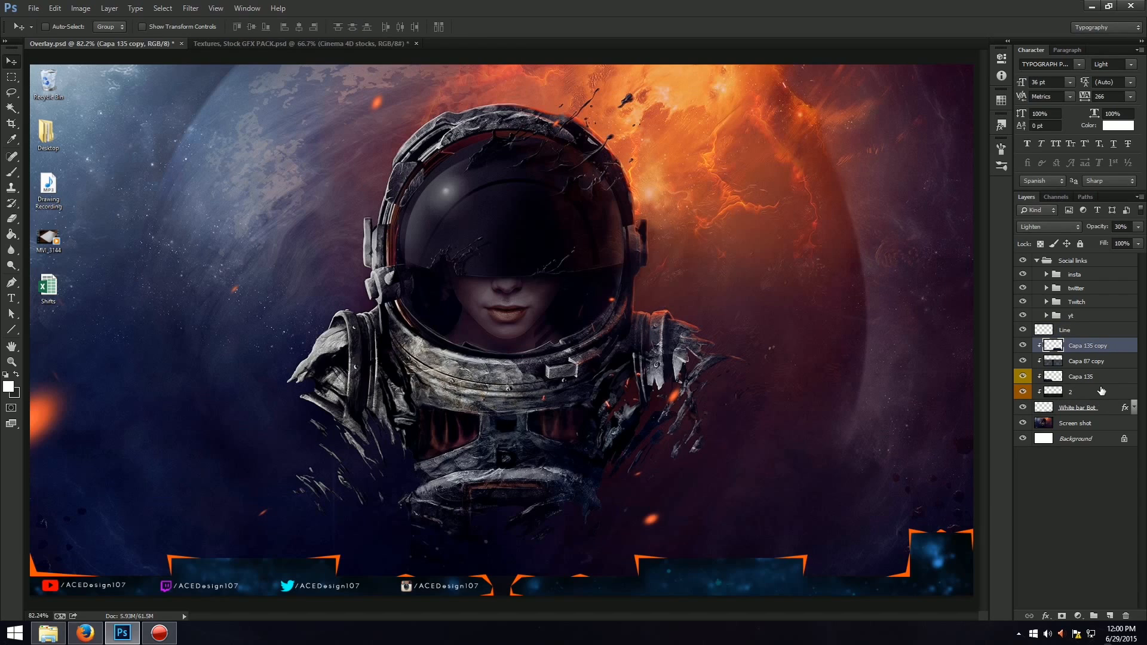
shift+click(1101, 391)
key(ctrl+e)
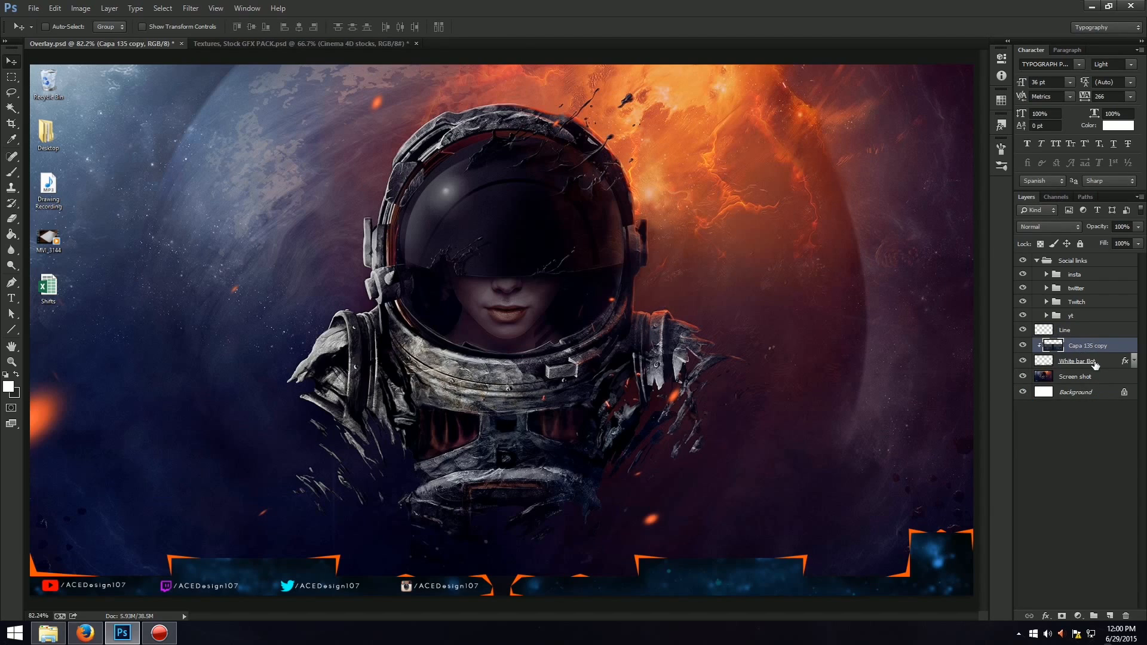
Adjust the merged texture's Hue/Saturation to hue -180, saturation -46 and lightness -20.
key(ctrl+u)
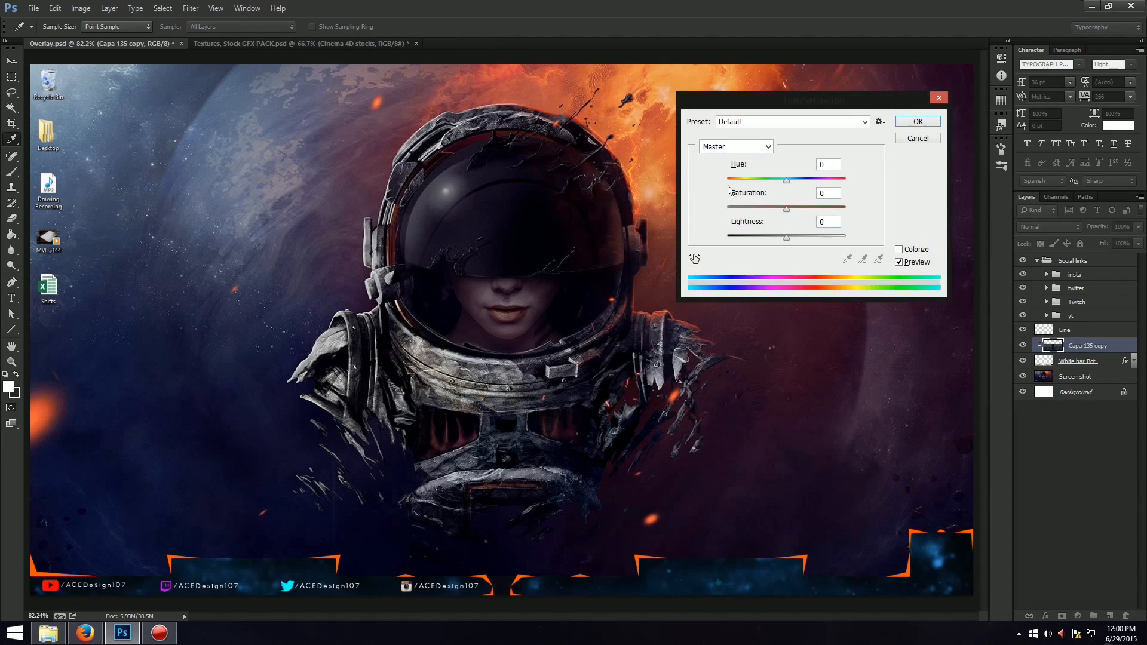
click(742, 179)
drag(741, 181, 686, 178)
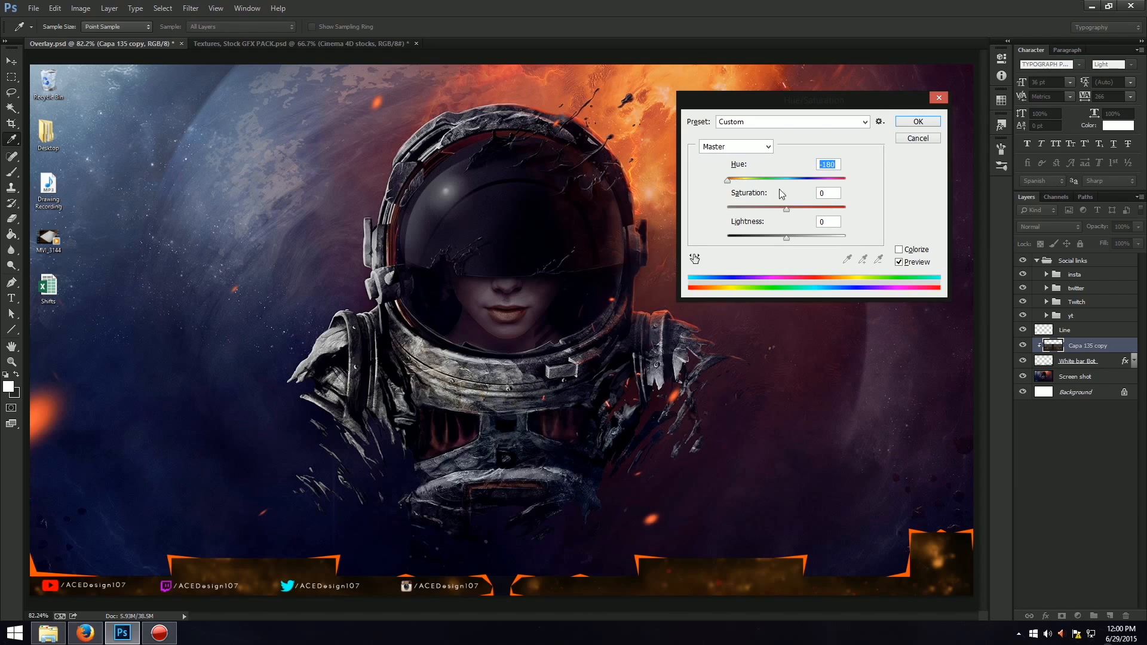
drag(785, 209, 754, 207)
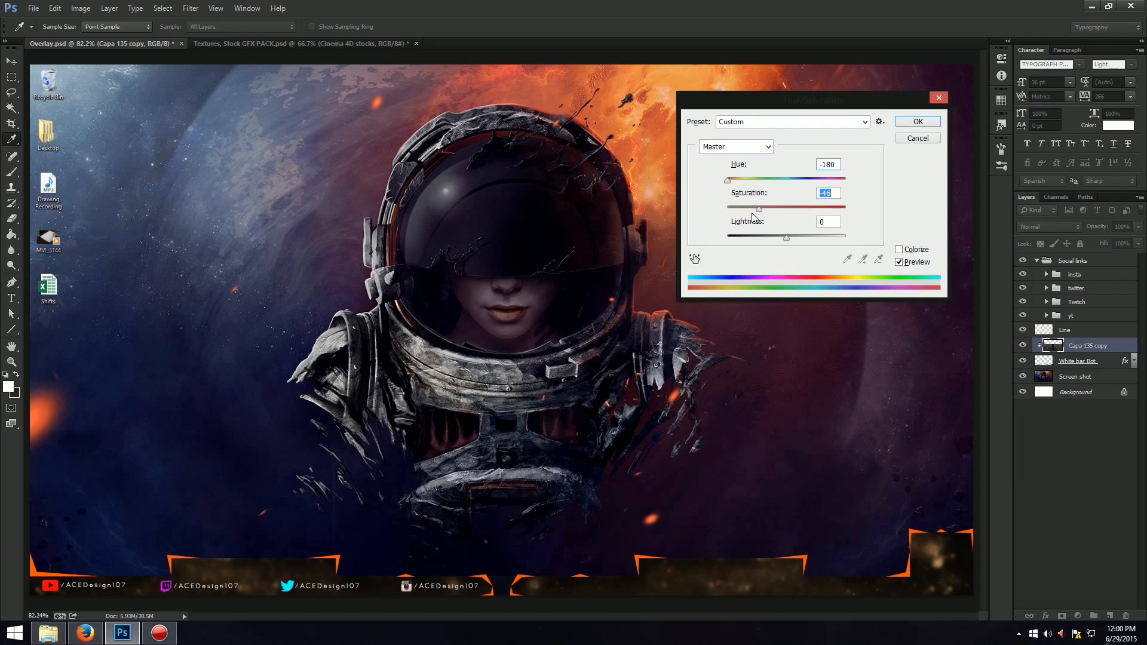
drag(769, 238, 775, 238)
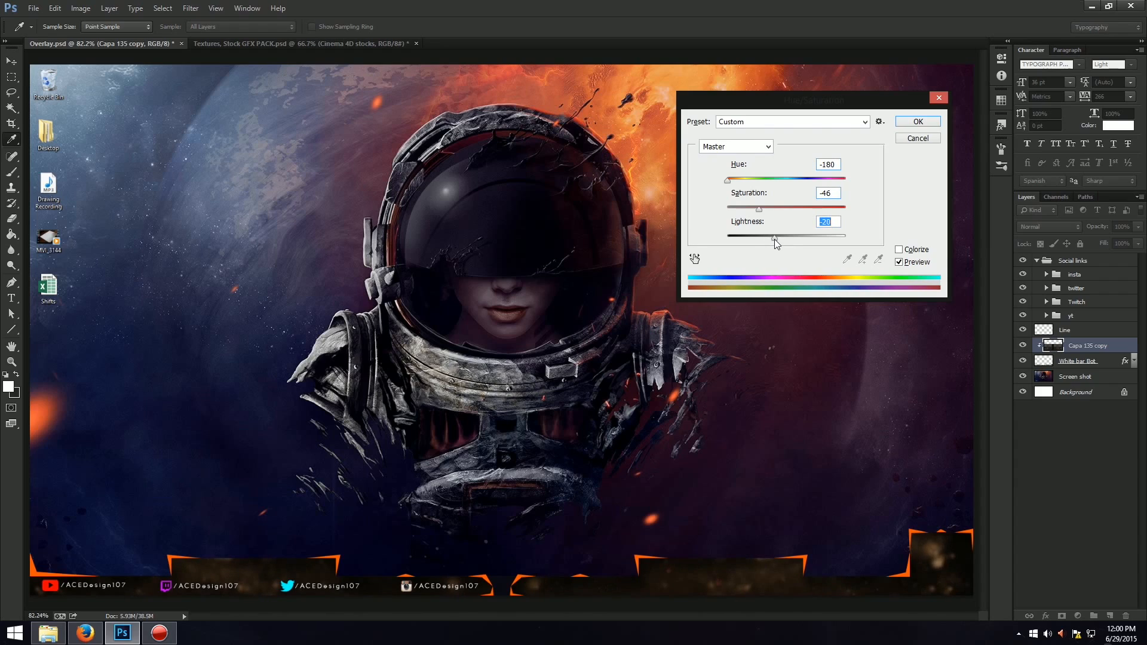
click(917, 121)
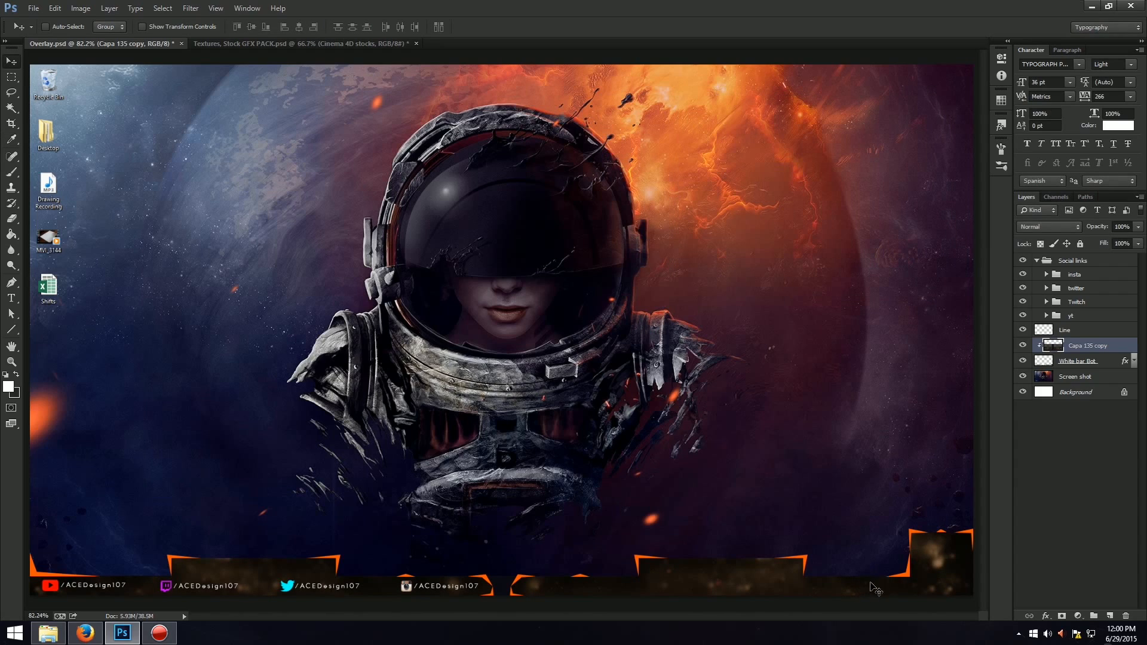
Merge the Capa 135 copy texture layer into the White bar Bot layer.
click(1108, 330)
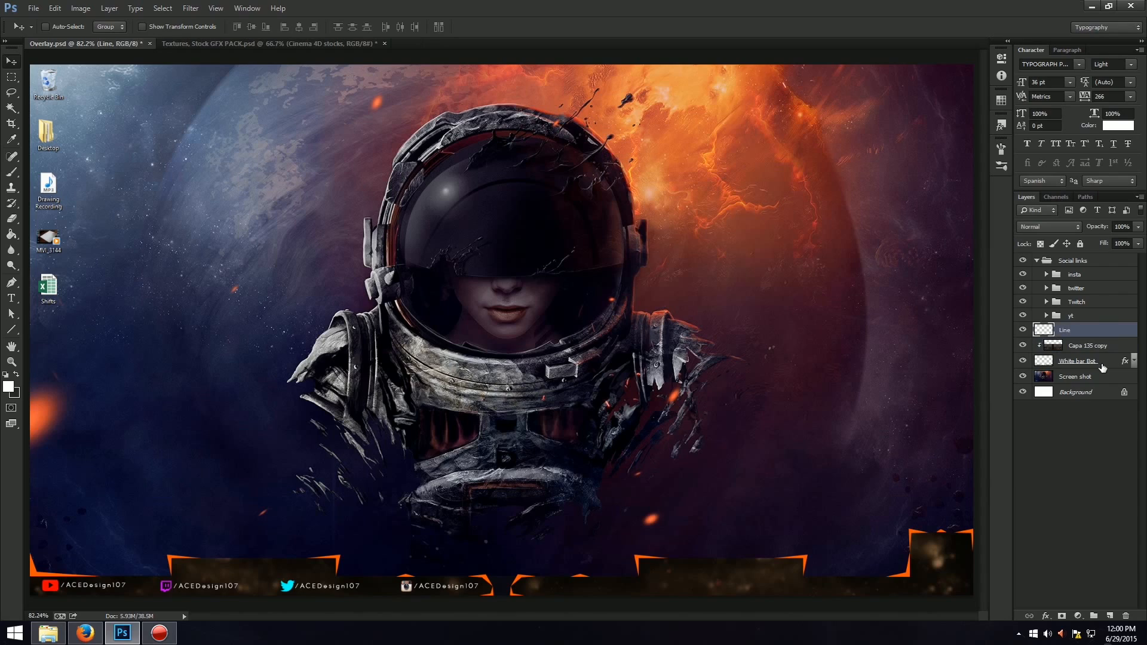
click(1116, 351)
key(Delete)
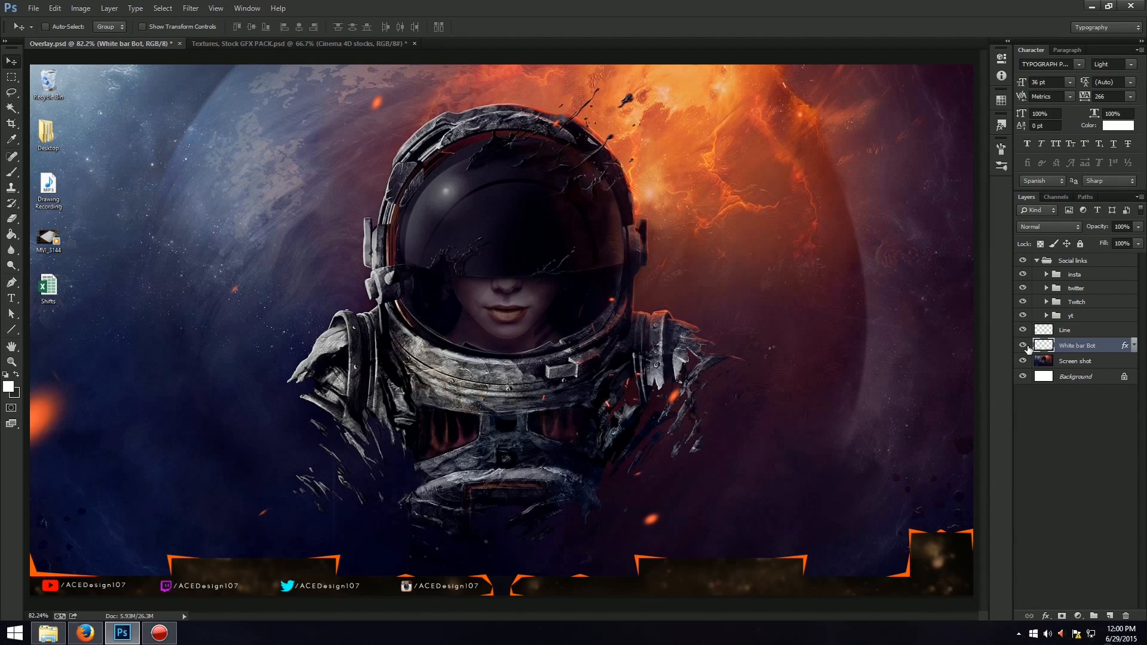
key(ctrl+t)
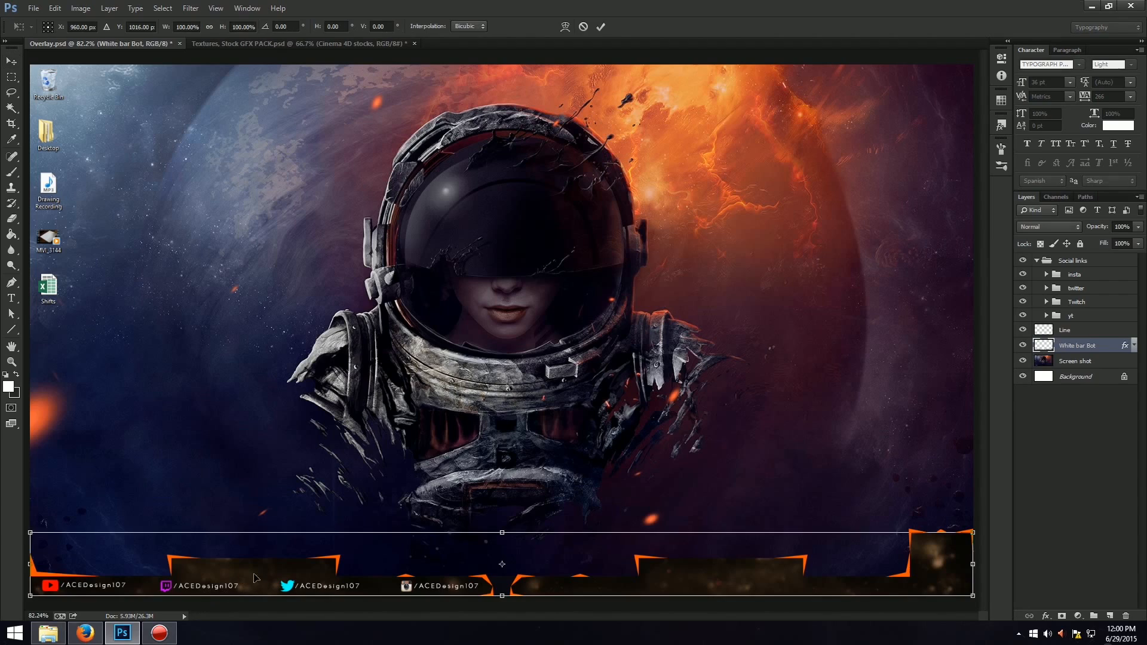
drag(505, 533, 505, 531)
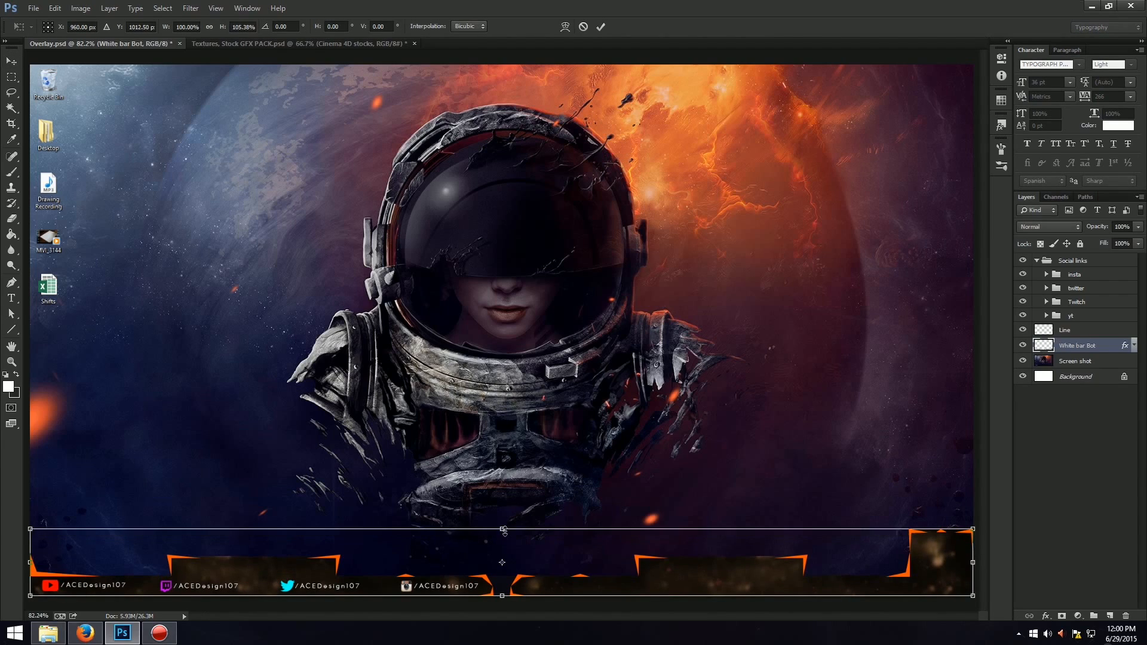
click(584, 26)
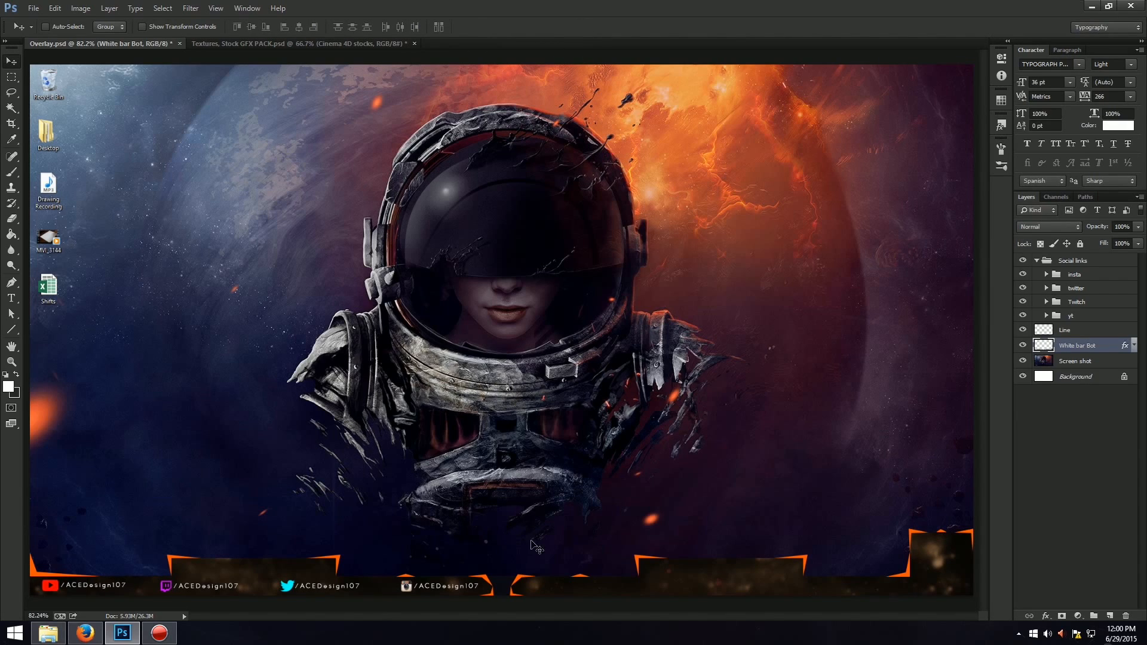
Add a Hue/Saturation adjustment layer above the Line layer with its hue set to +59.
click(1094, 331)
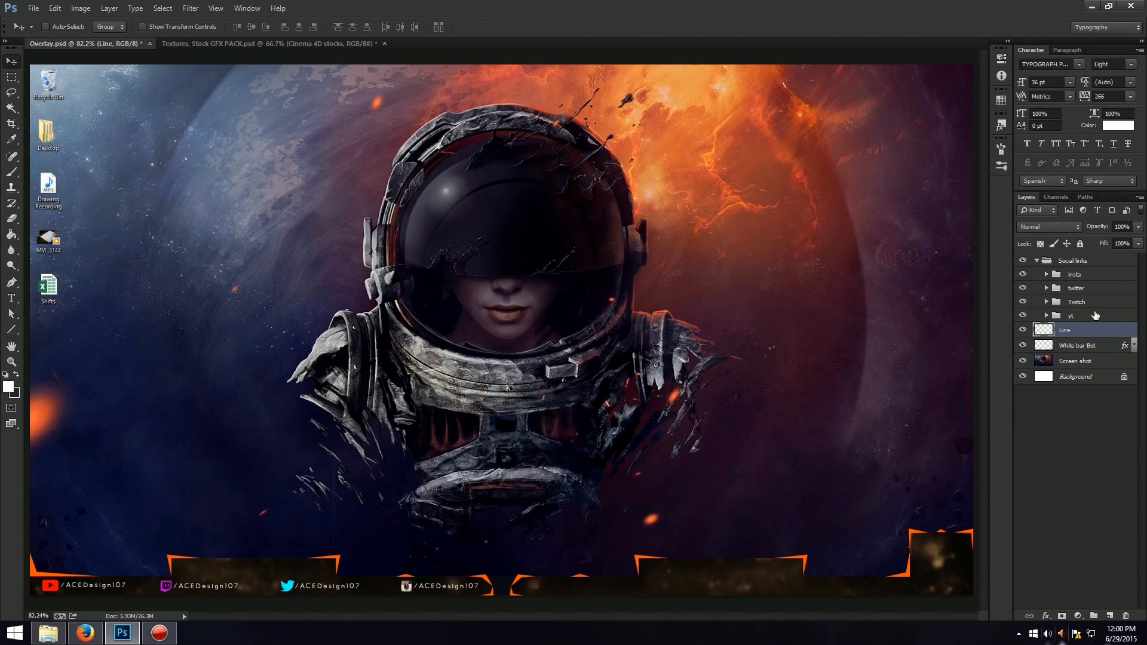
click(1074, 614)
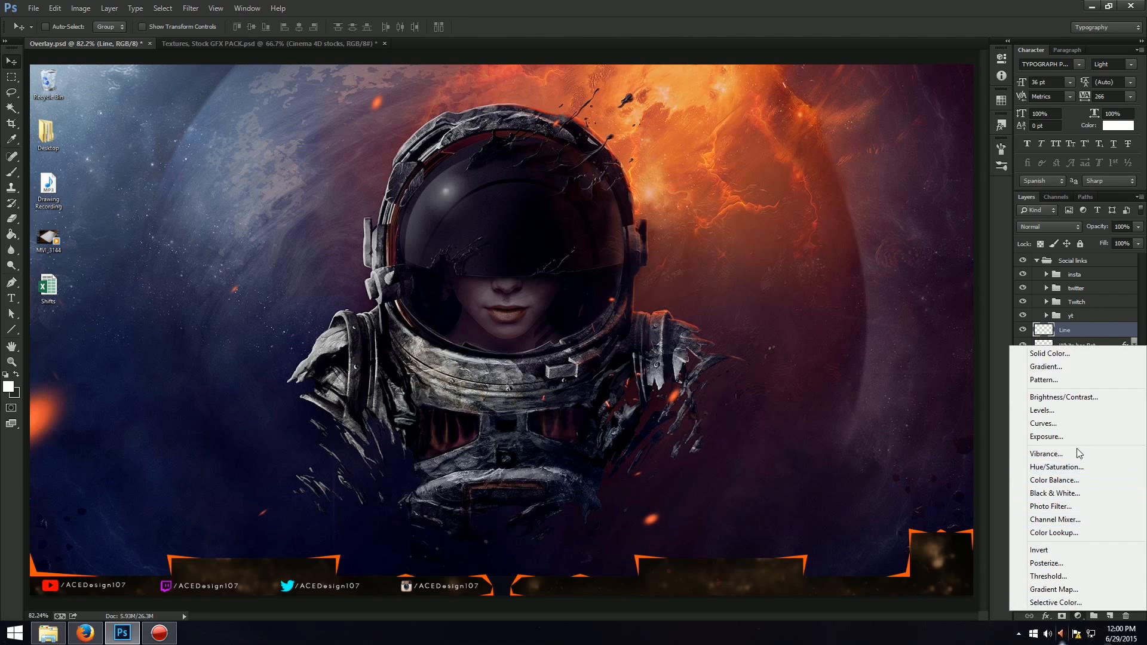
click(1070, 470)
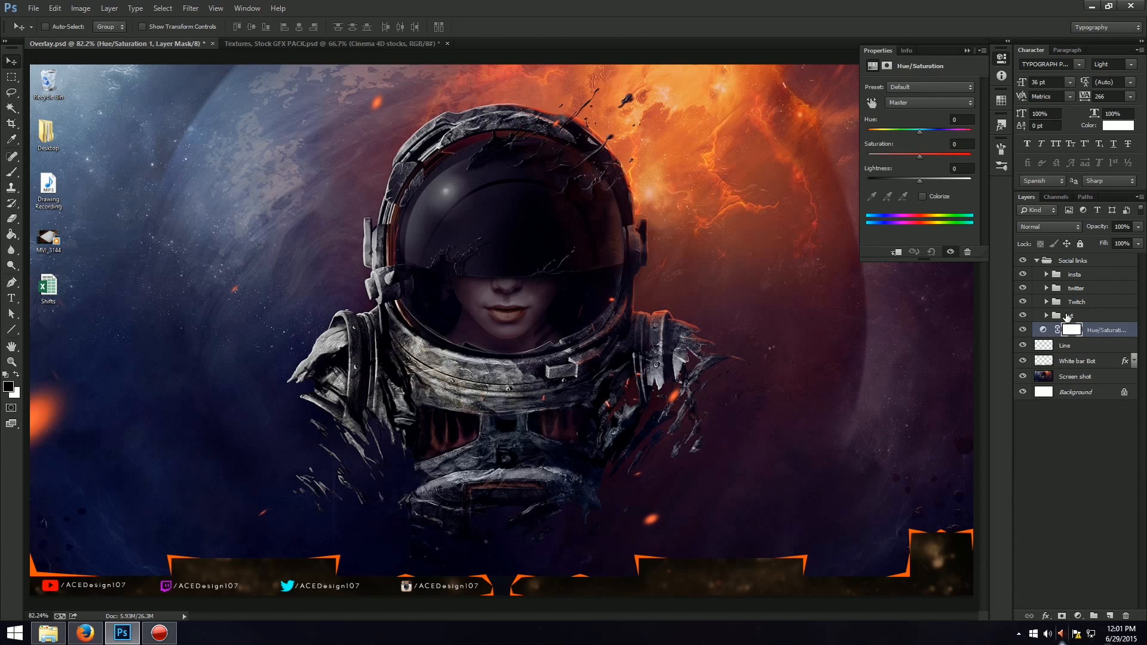
drag(890, 130, 947, 134)
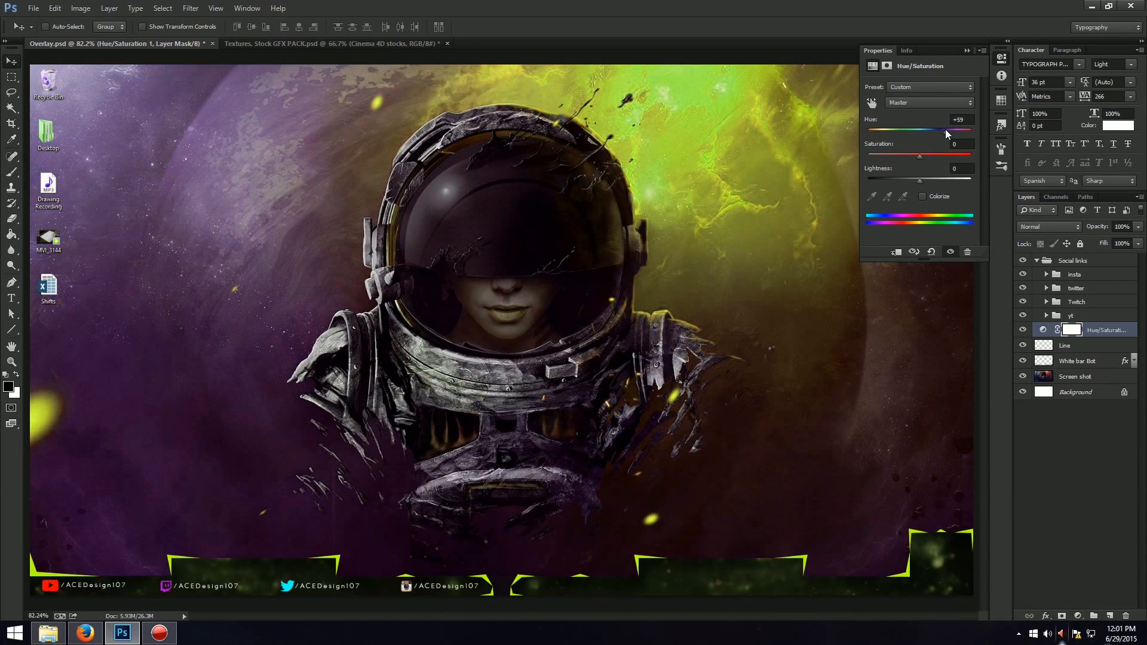
click(967, 51)
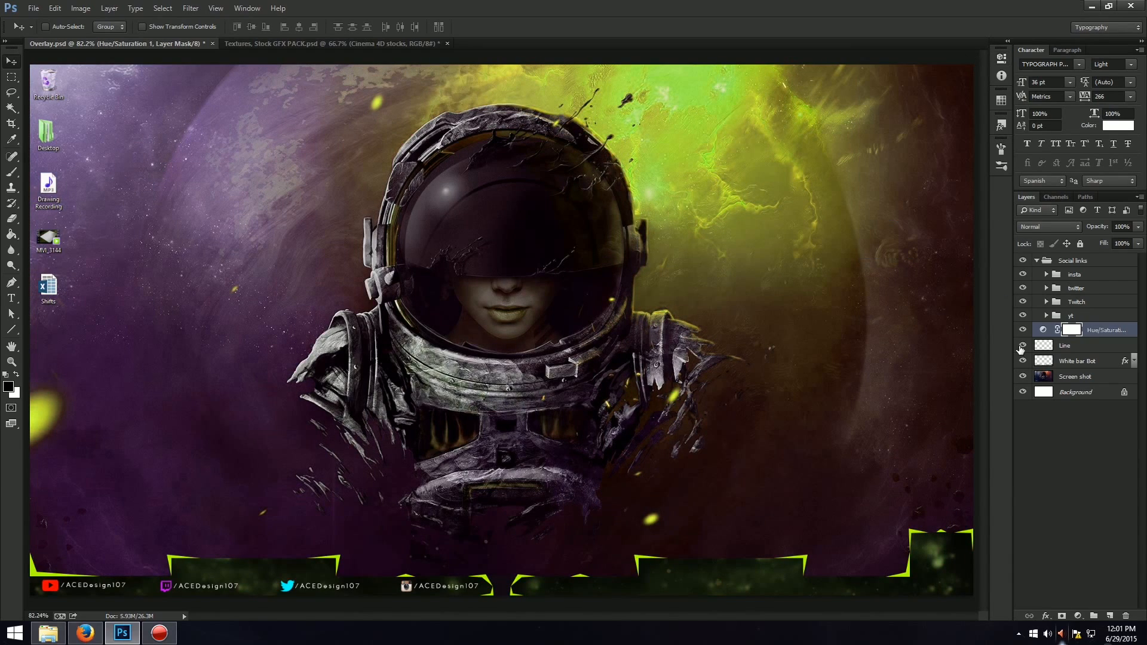
Check the overlay by toggling the visibility of the Screen shot, Background and Hue/Saturation layers, leaving all of them shown.
click(1023, 376)
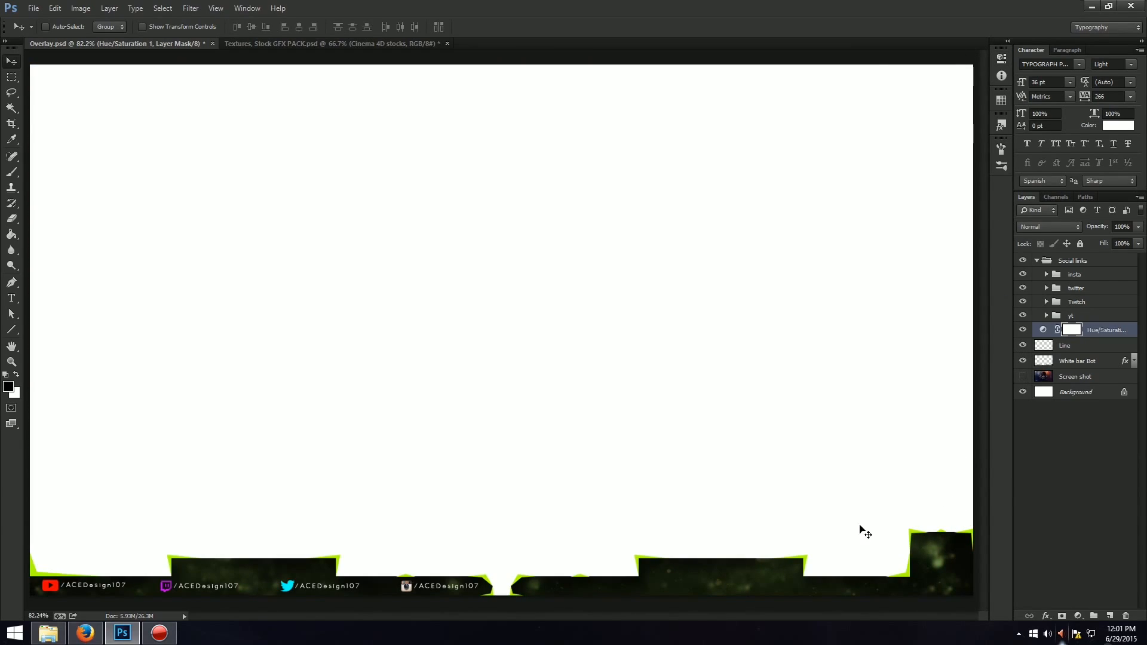
click(1022, 392)
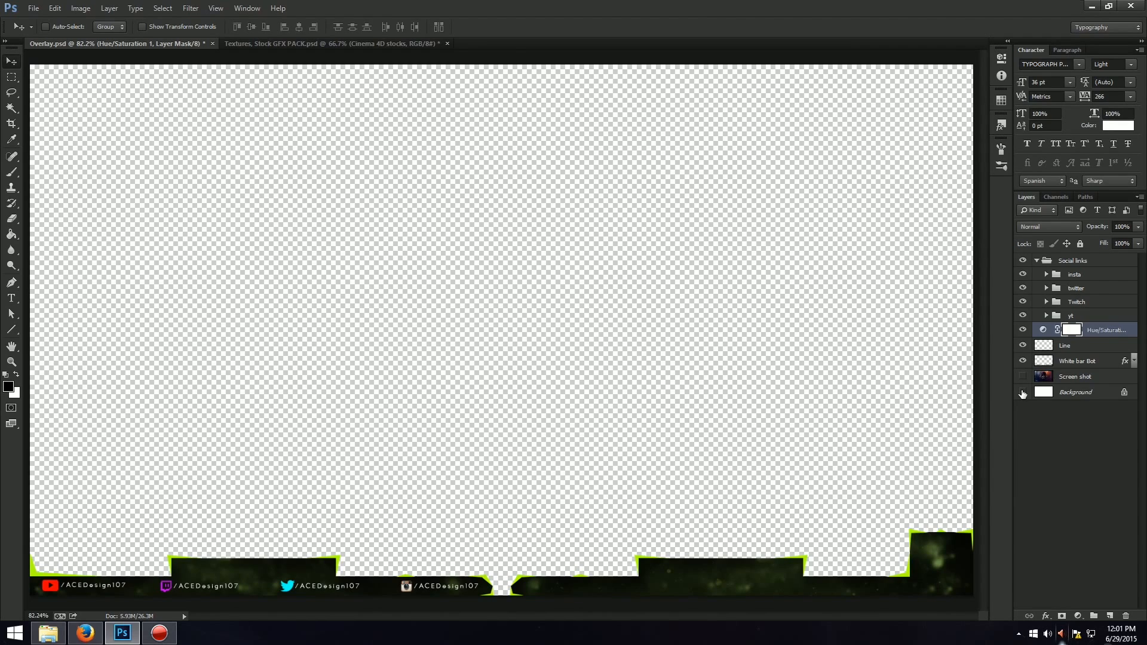
click(1022, 392)
click(1022, 330)
click(1022, 331)
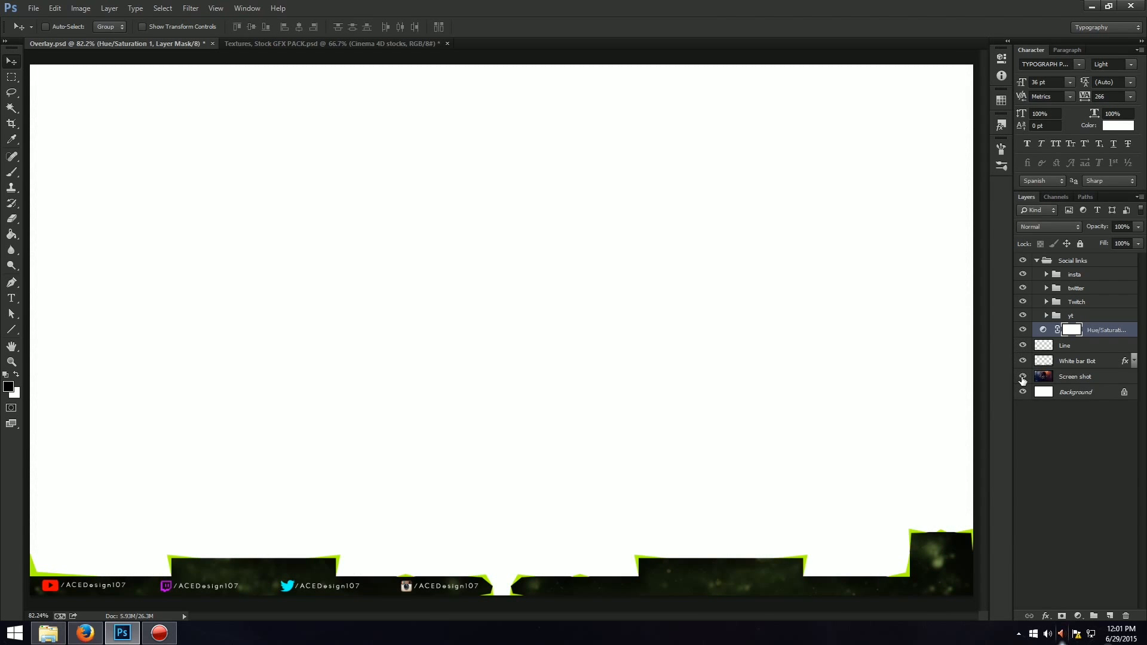
click(1023, 378)
Move the Screen shot layer above the Hue/Saturation adjustment and delete the White bar Bot and Line shapes from it.
drag(1092, 378, 1101, 332)
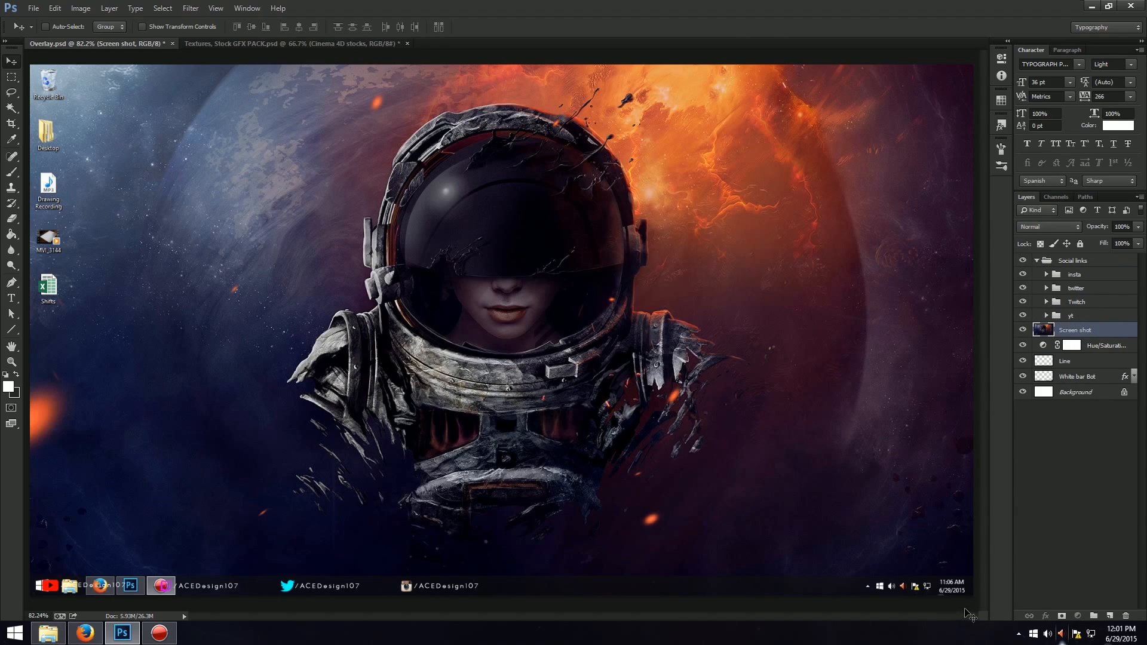
key(m)
ctrl+click(1043, 375)
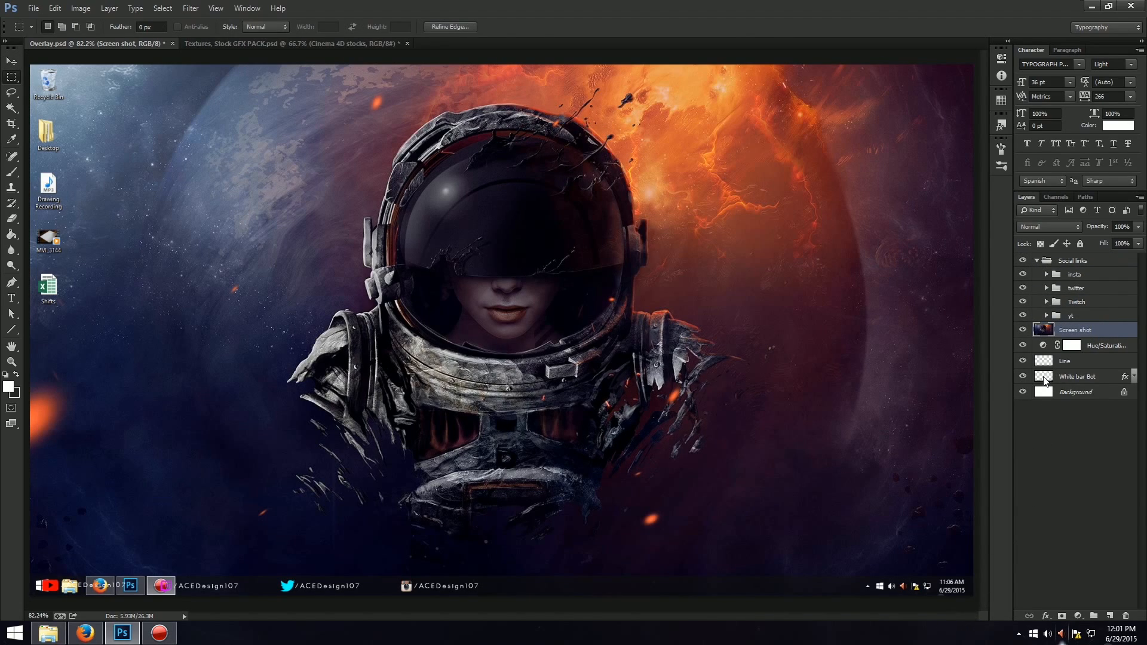
key(ctrl+d)
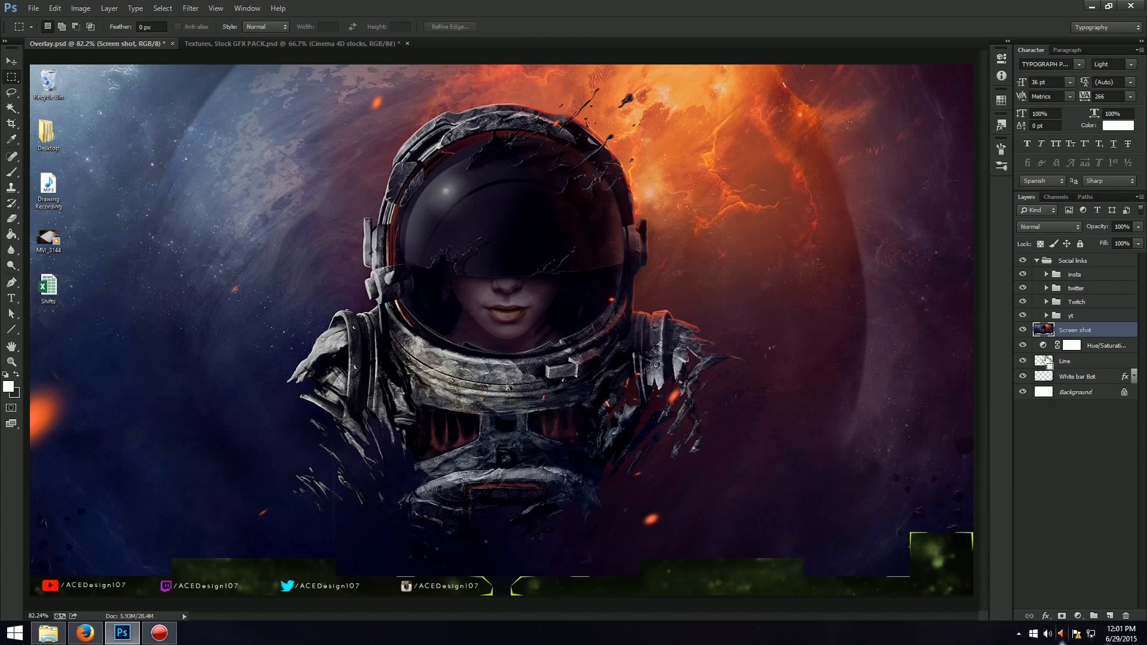
ctrl+click(1045, 360)
key(ctrl+d)
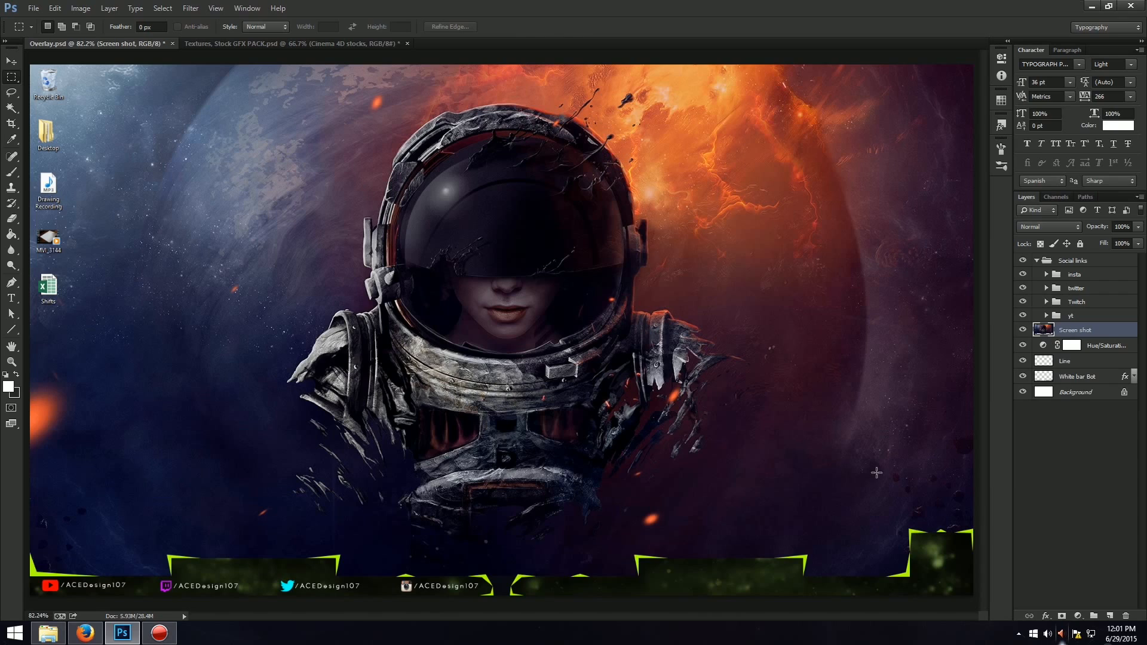
Adjust the White bar Bot layer's inner shadow to 69% opacity, 3 px distance, 23% choke and 13 px size.
click(1100, 362)
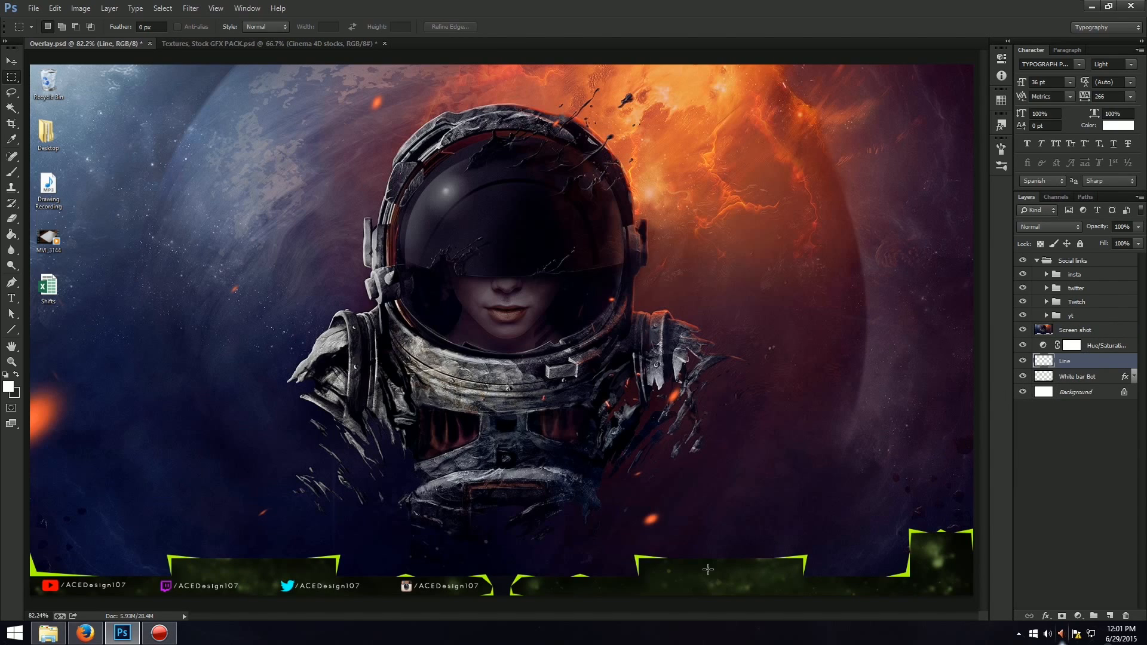
scroll(632, 552, up, 1)
scroll(622, 548, down, 3)
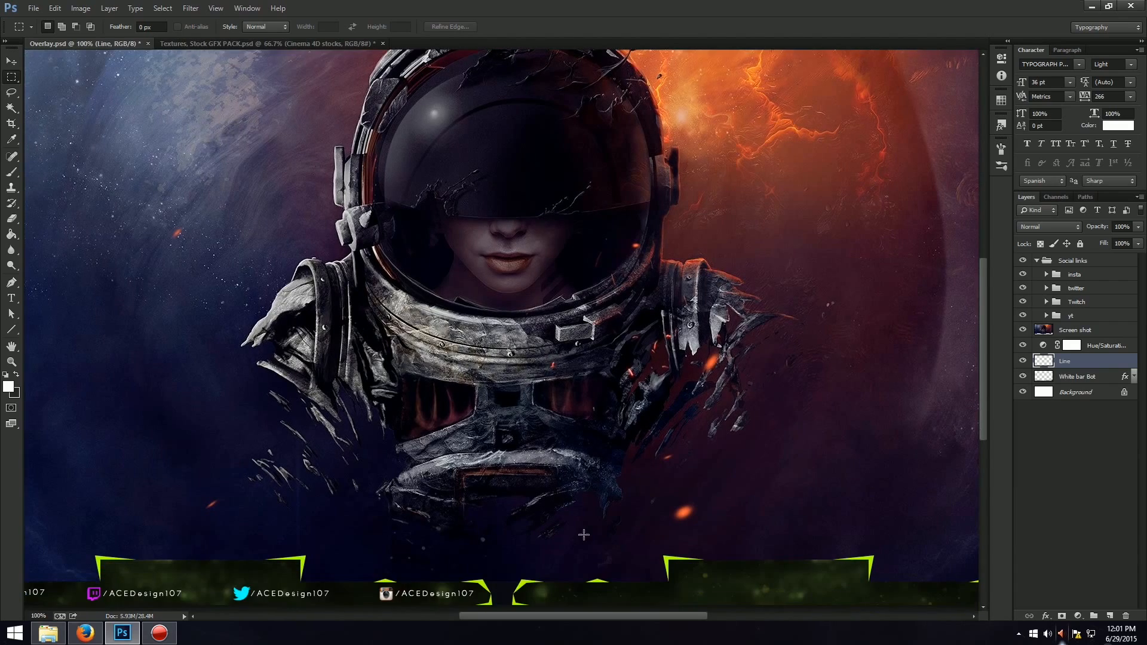
right_click(1099, 367)
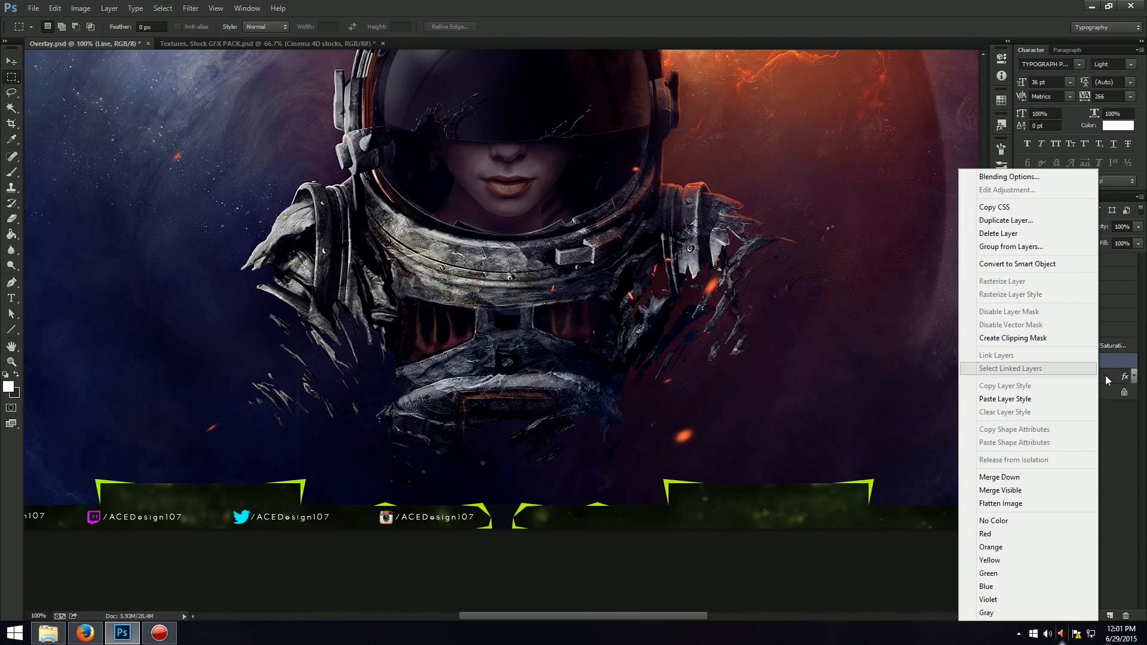
click(1105, 375)
right_click(1105, 375)
click(1015, 176)
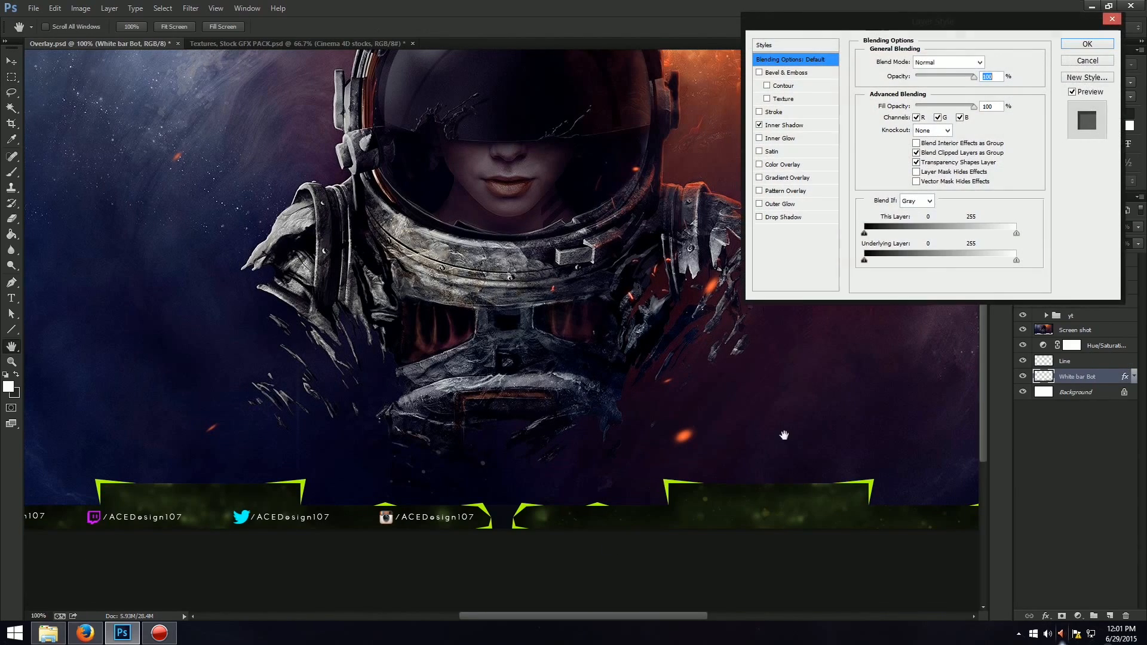
click(782, 216)
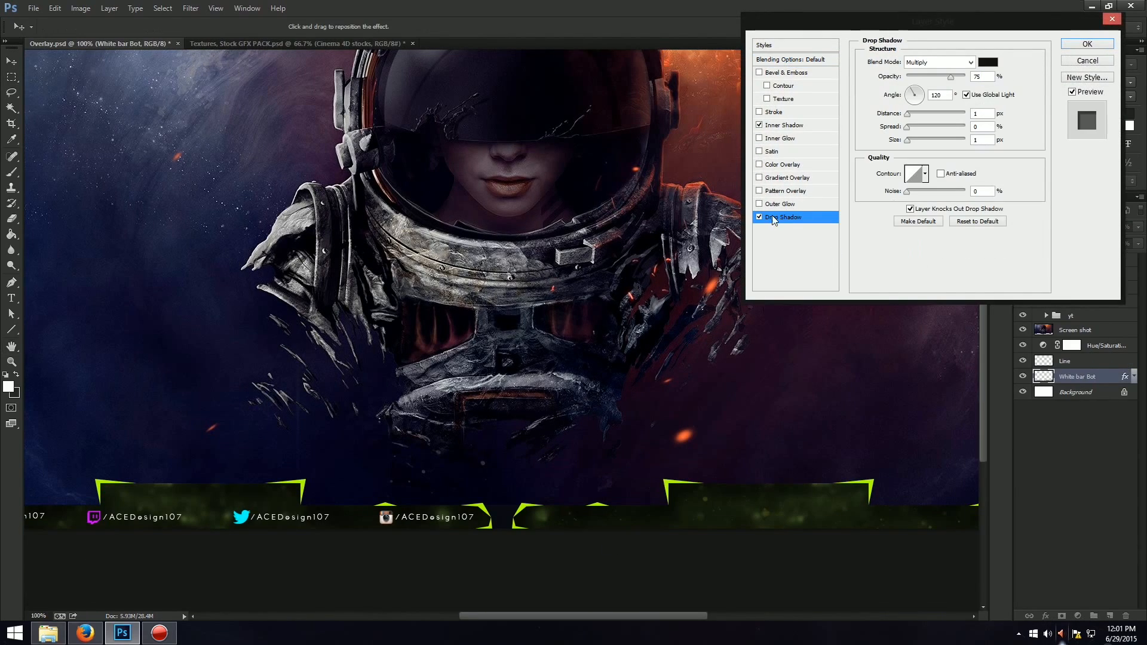
click(783, 125)
mouse_move(918, 113)
mouse_down()
mouse_move(929, 113)
mouse_move(909, 113)
mouse_move(923, 142)
mouse_move(913, 140)
mouse_move(931, 127)
mouse_move(920, 127)
mouse_up()
drag(930, 77, 946, 83)
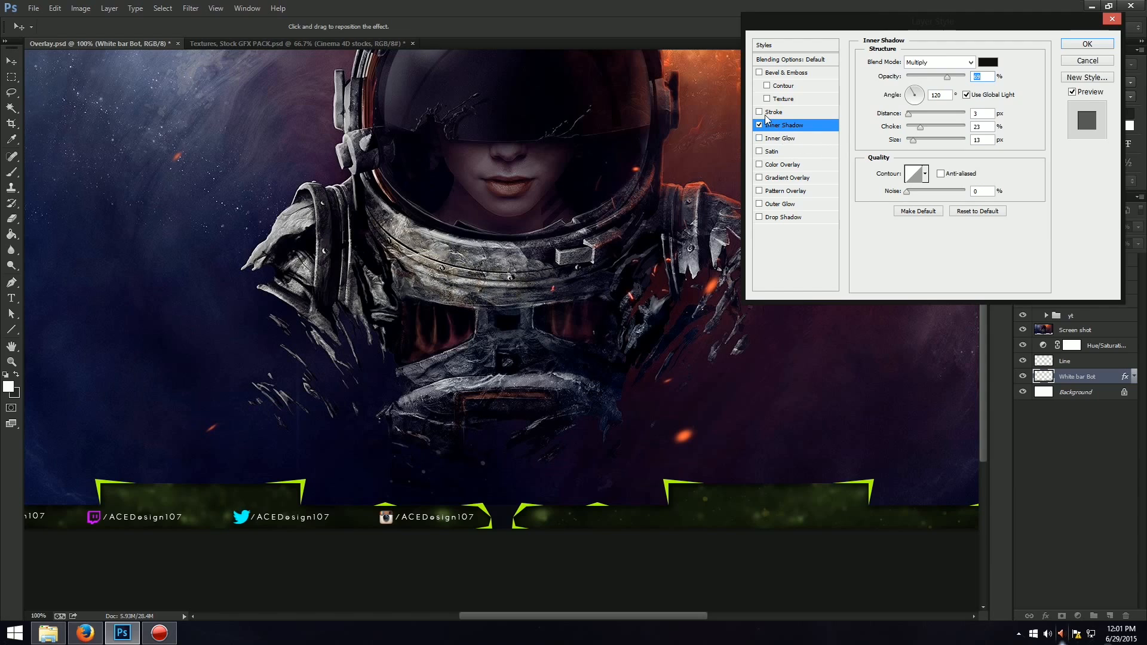
Add an Inner Glow to the White bar Bot layer with Soft Light blending, 54% opacity and 13 px size.
click(776, 138)
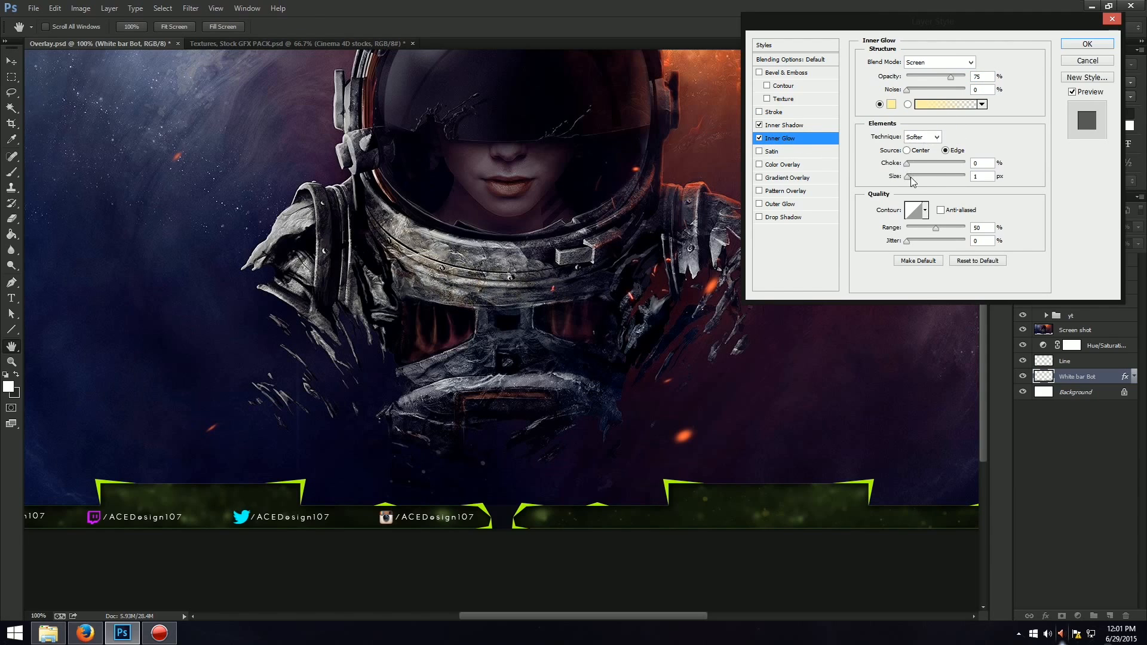
drag(910, 177, 913, 175)
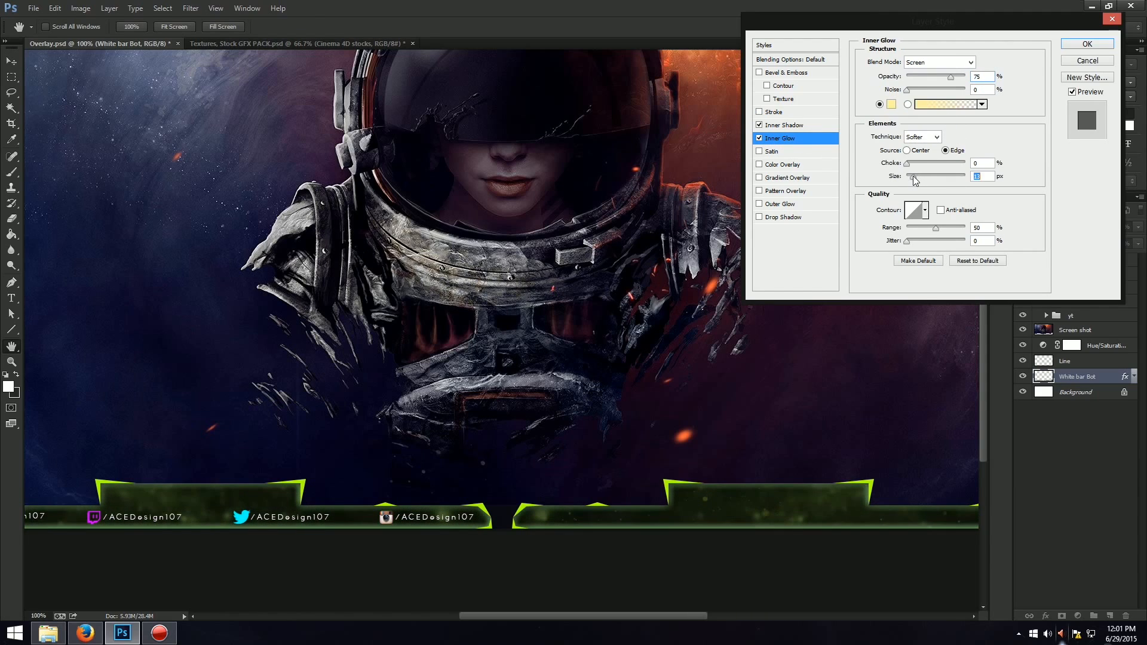
click(956, 62)
click(919, 219)
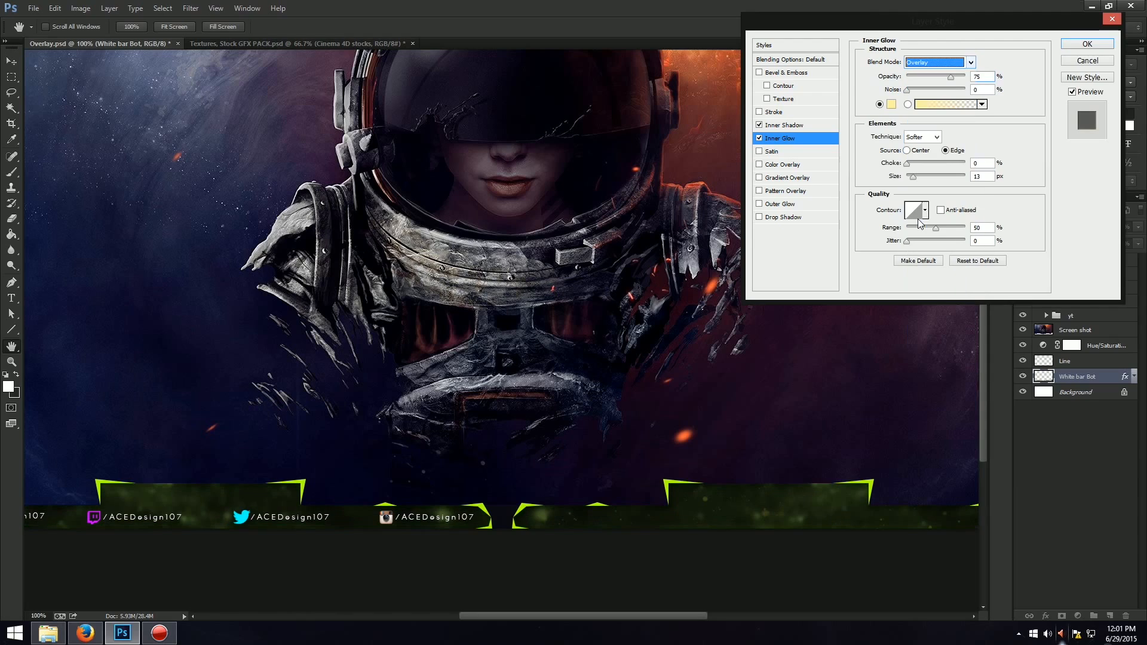
drag(950, 77, 967, 76)
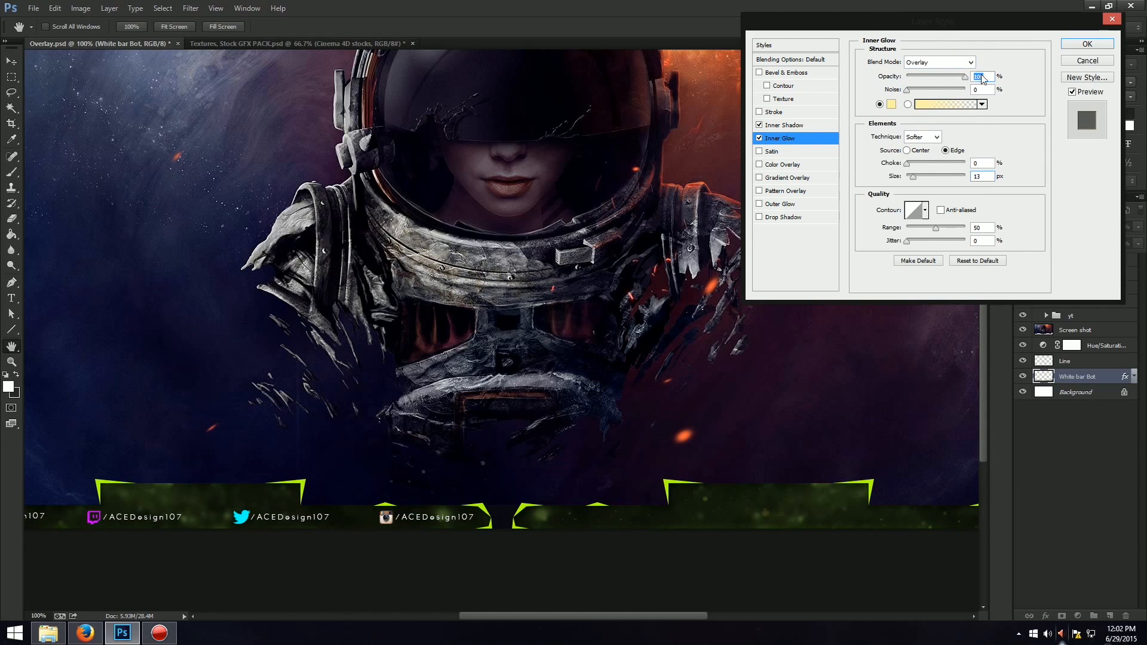
click(970, 62)
click(924, 169)
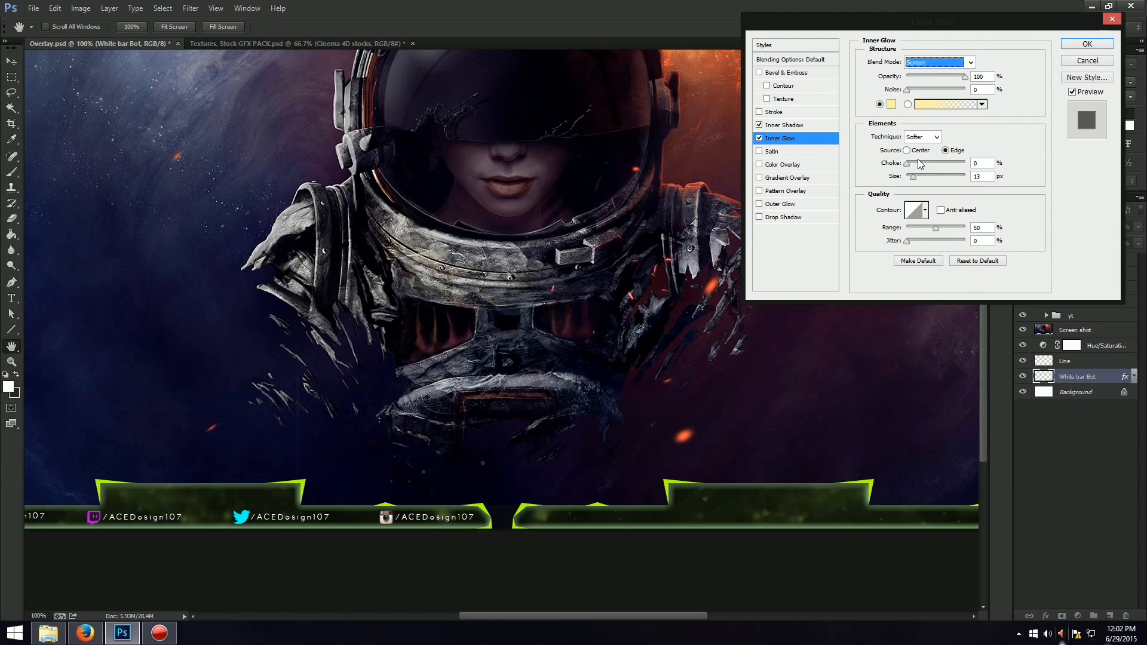
key(Down)
key(Down)
key(Down)
key(Down)
key(Down)
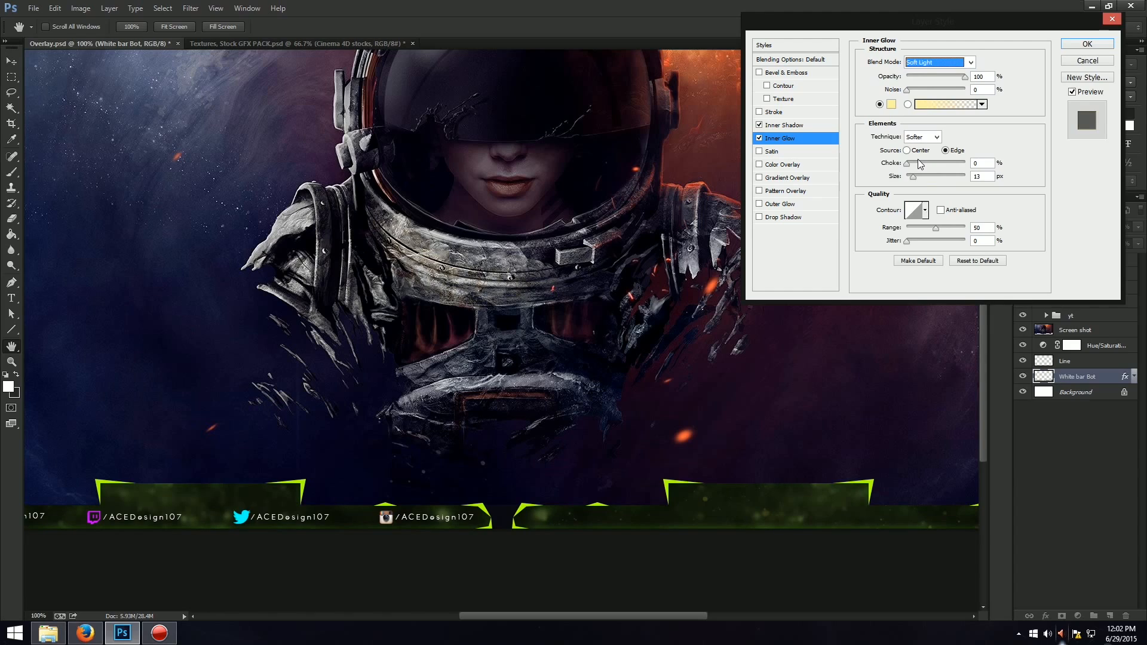
drag(924, 77, 935, 78)
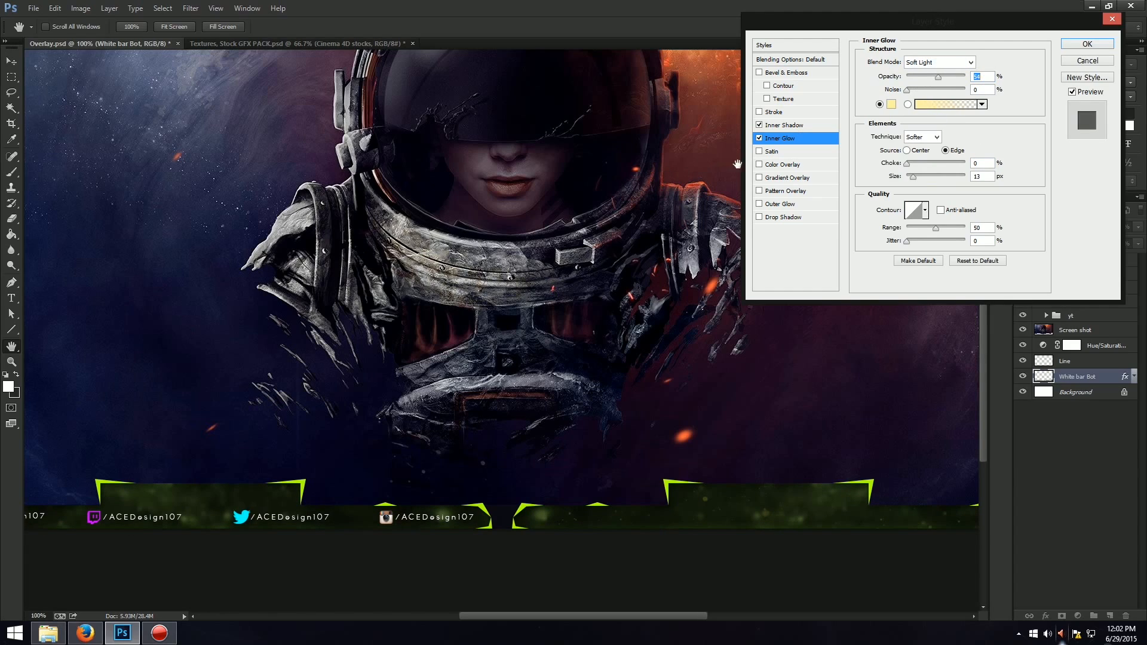
Try a drop shadow and a stroke on the White bar Bot layer, turn both off and apply the layer style.
click(765, 219)
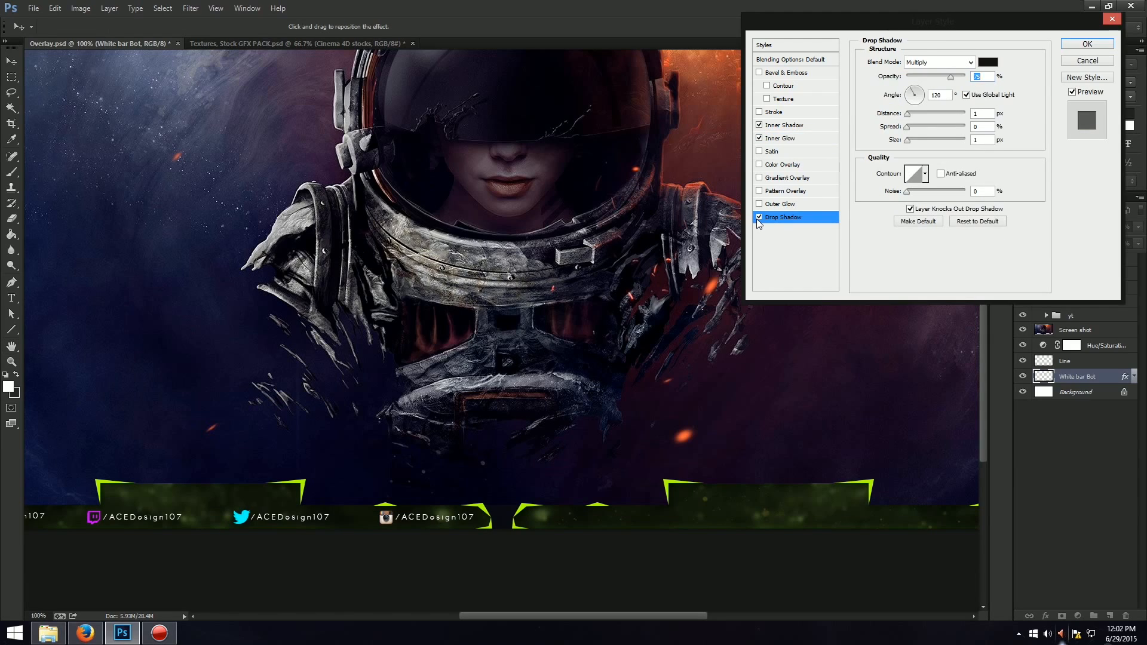
click(773, 113)
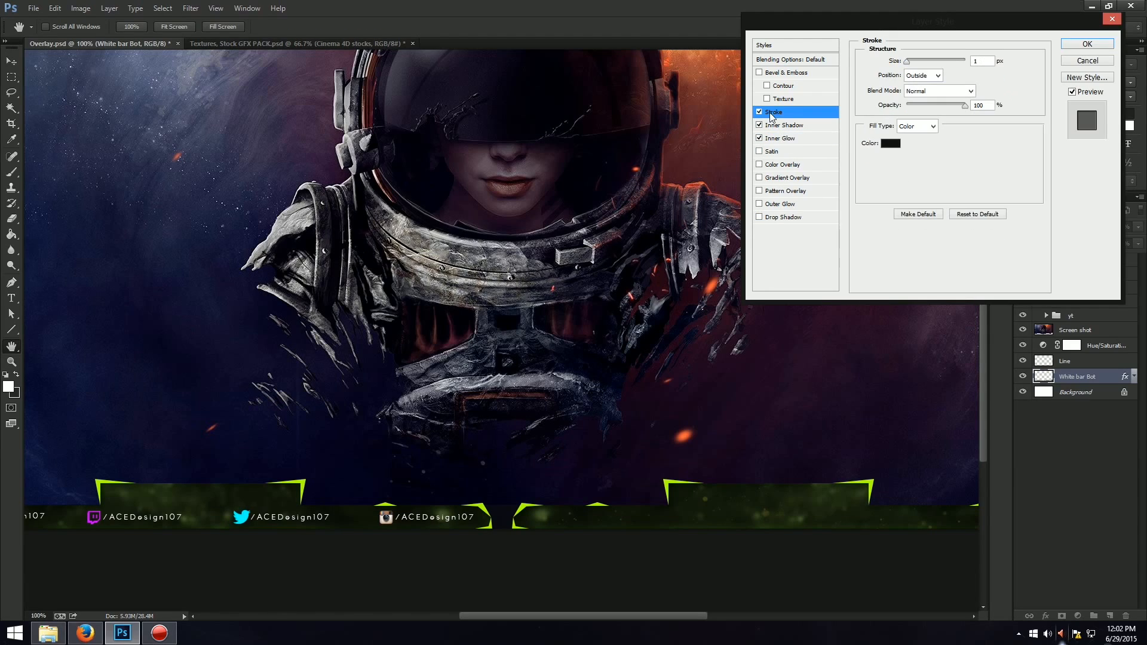
mouse_move(910, 60)
mouse_down()
mouse_move(920, 62)
mouse_move(907, 61)
mouse_up()
click(759, 112)
click(1091, 43)
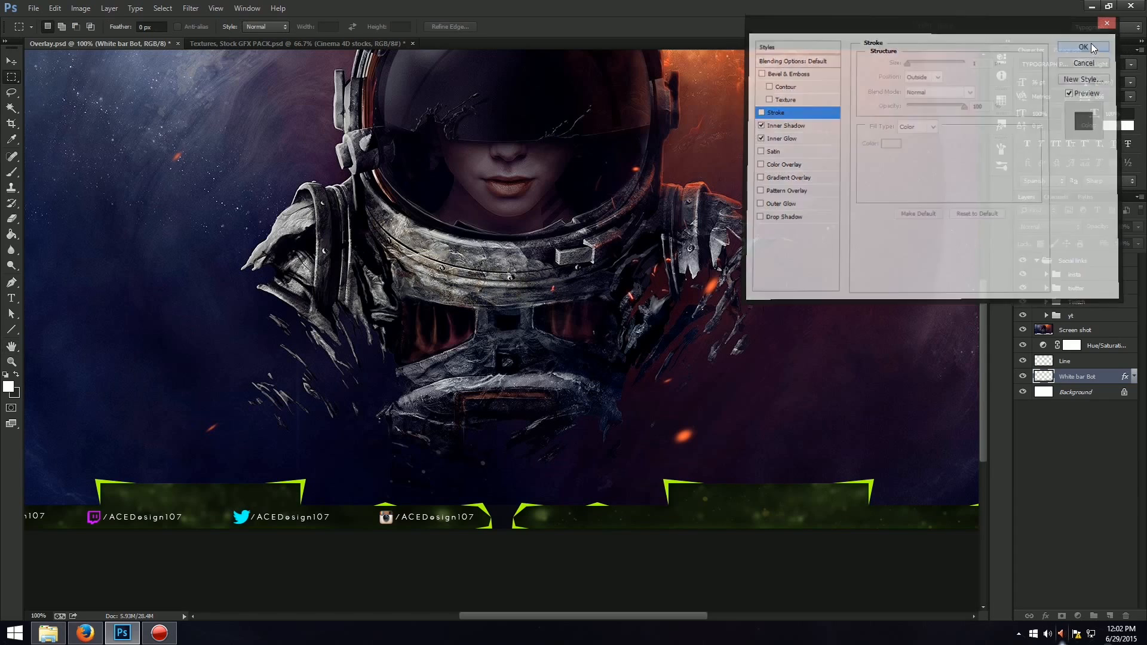
key(ctrl+0)
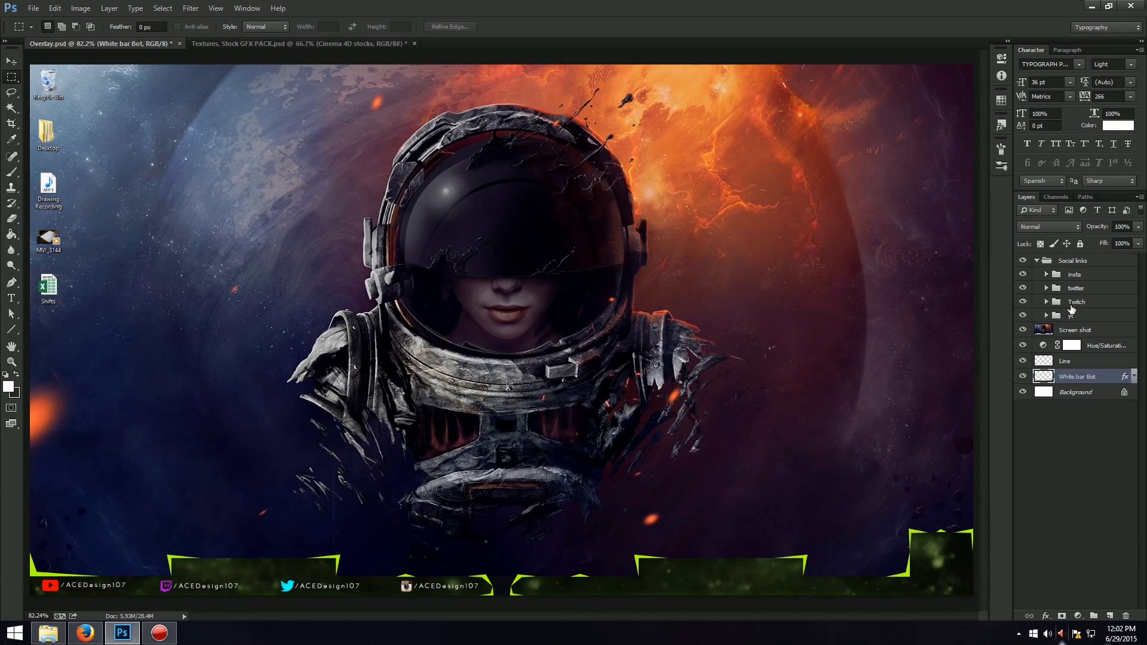
Try a drop shadow on the YouTube handle text inside the yt group.
click(1045, 315)
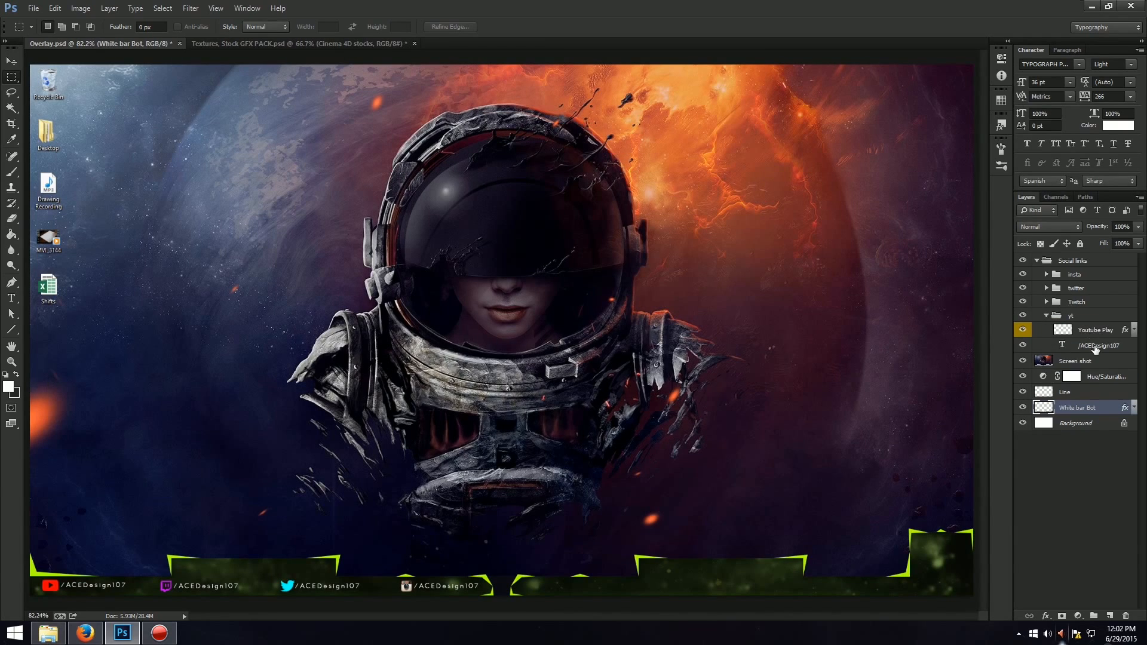
right_click(1095, 345)
click(1028, 130)
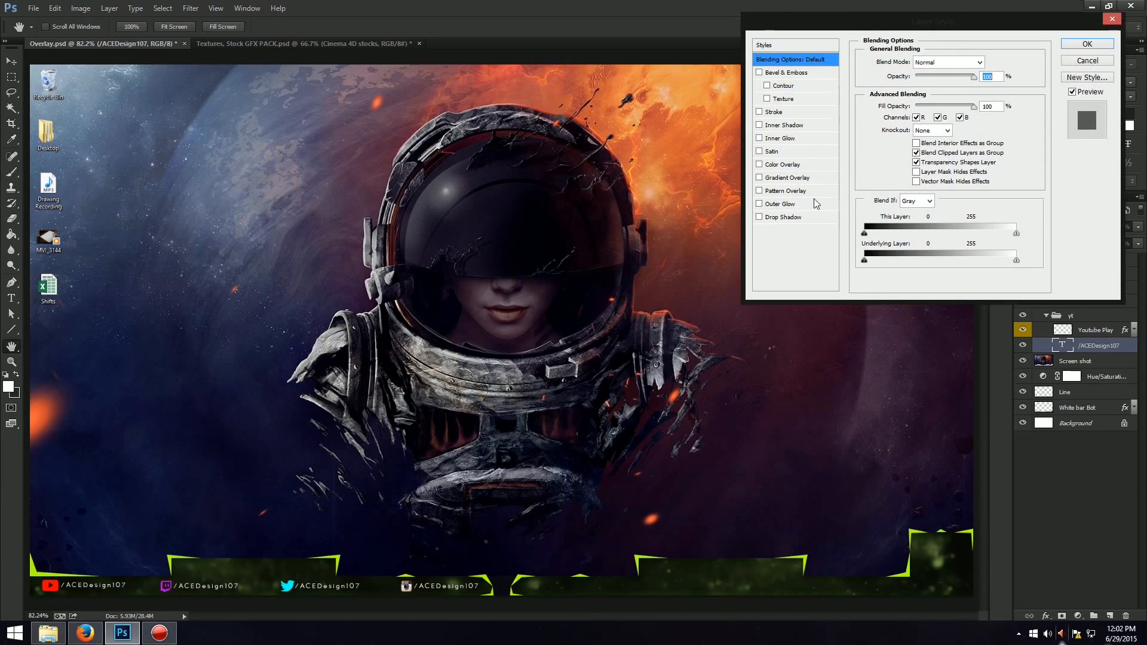
click(796, 216)
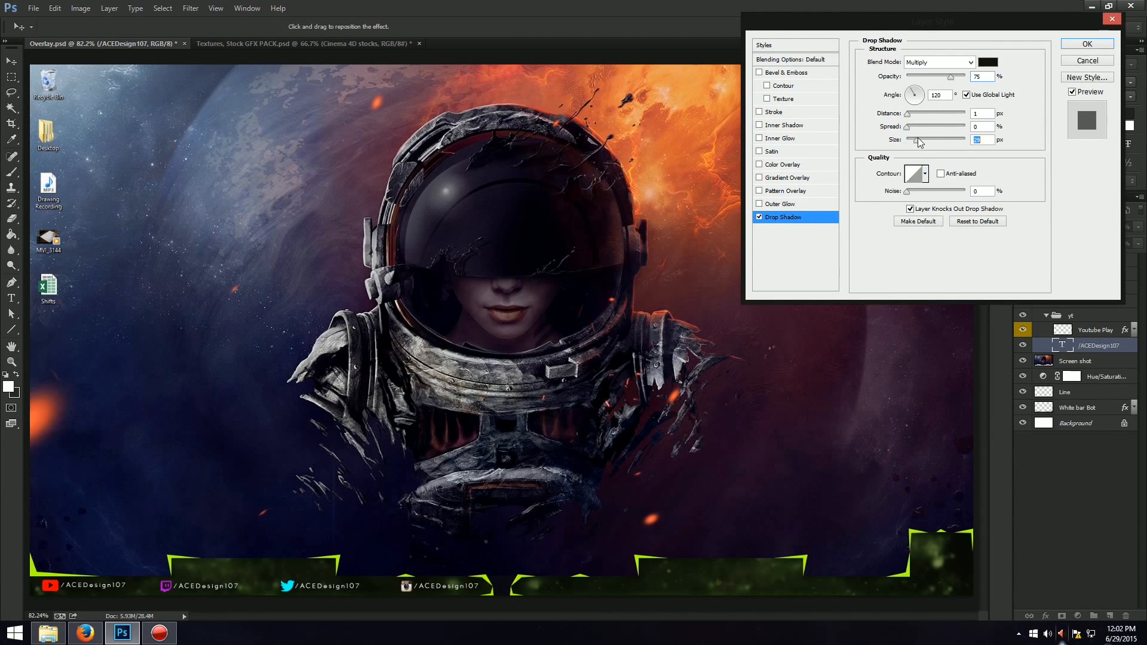
drag(918, 138, 909, 138)
text(8)
drag(922, 125, 932, 125)
click(1087, 43)
Scale the YouTube handle text up proportionally to about 126.58%, keeping it beside the YouTube icon.
key(ctrl+plus)
key(ctrl+plus)
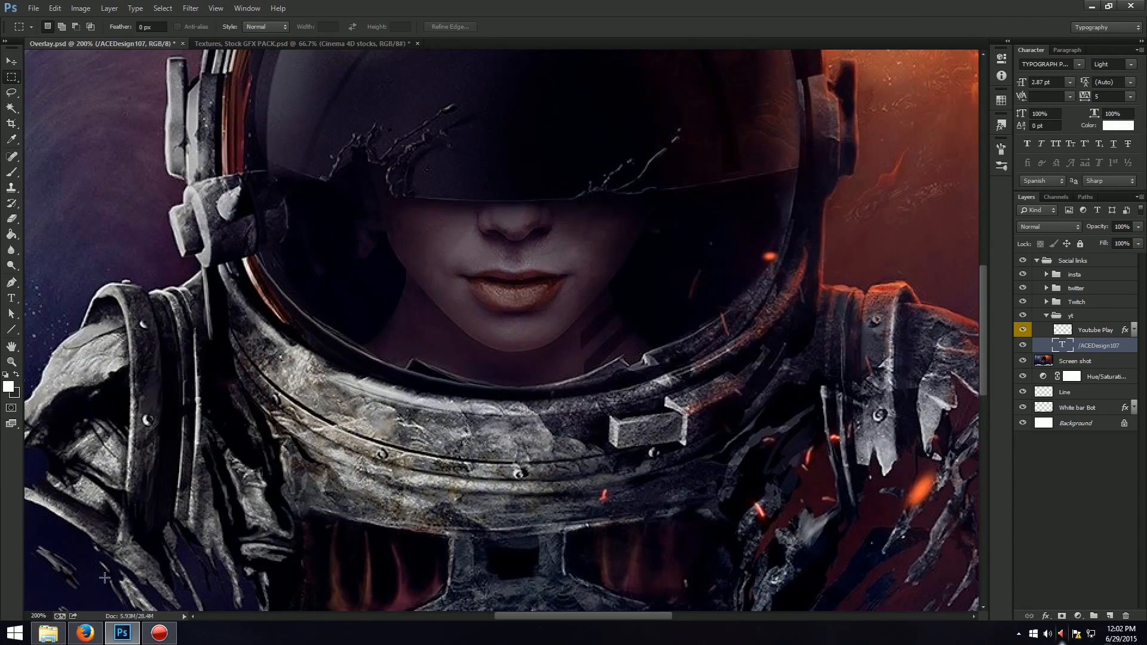
drag(510, 615, 313, 616)
scroll(586, 510, down, 6)
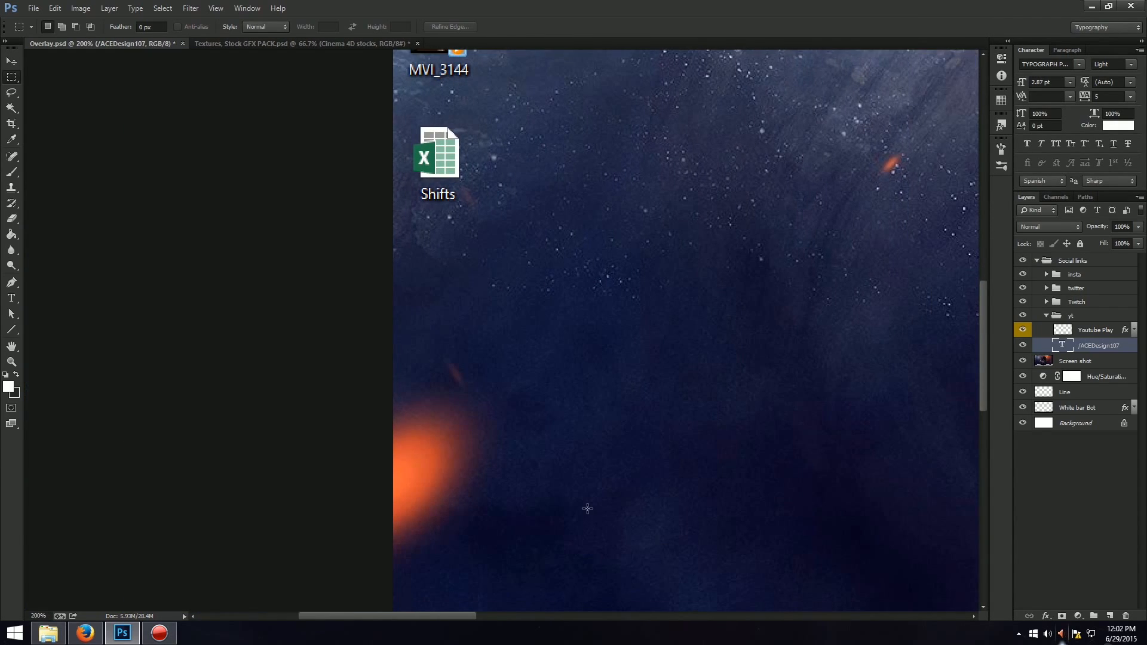
scroll(648, 467, down, 6)
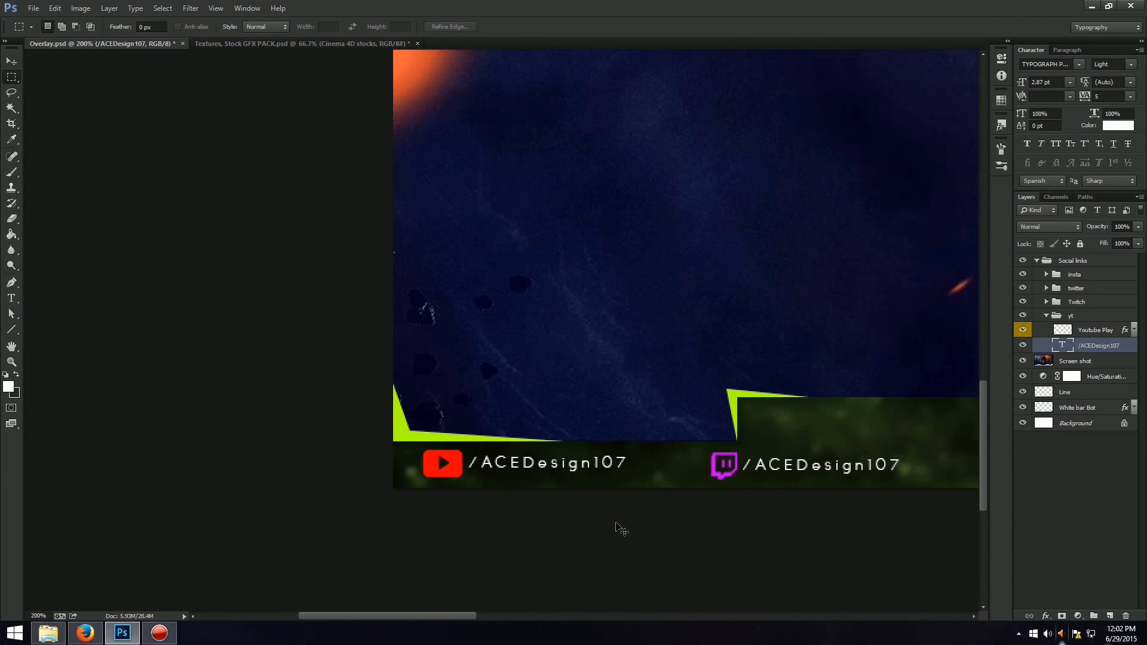
key(ctrl+t)
drag(635, 470, 673, 476)
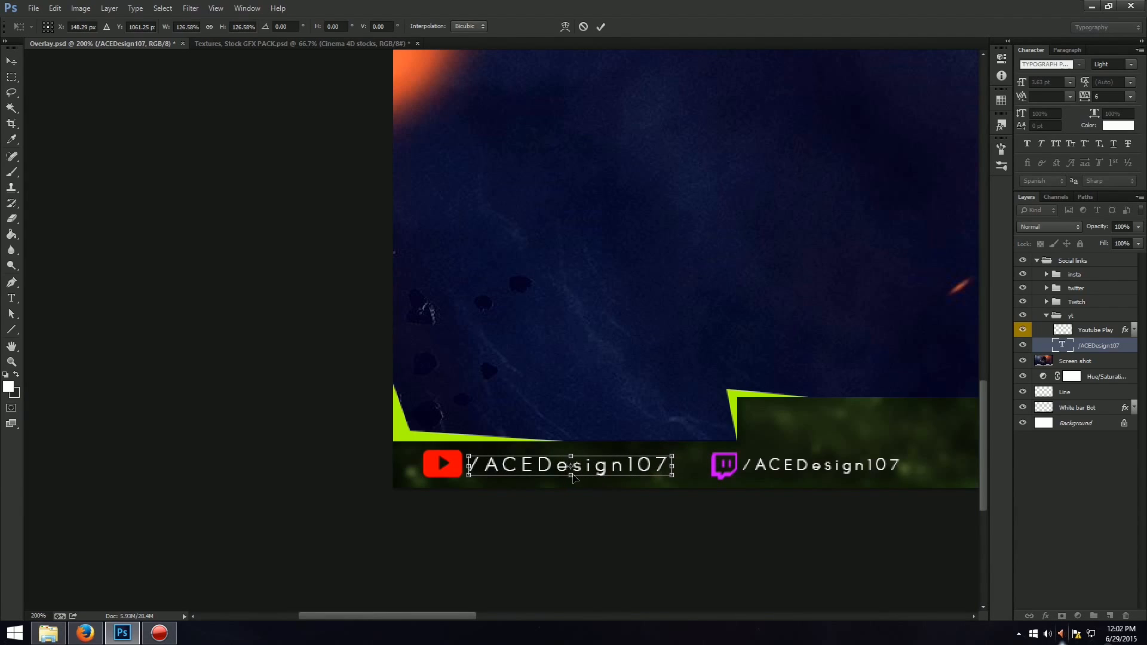
key(Return)
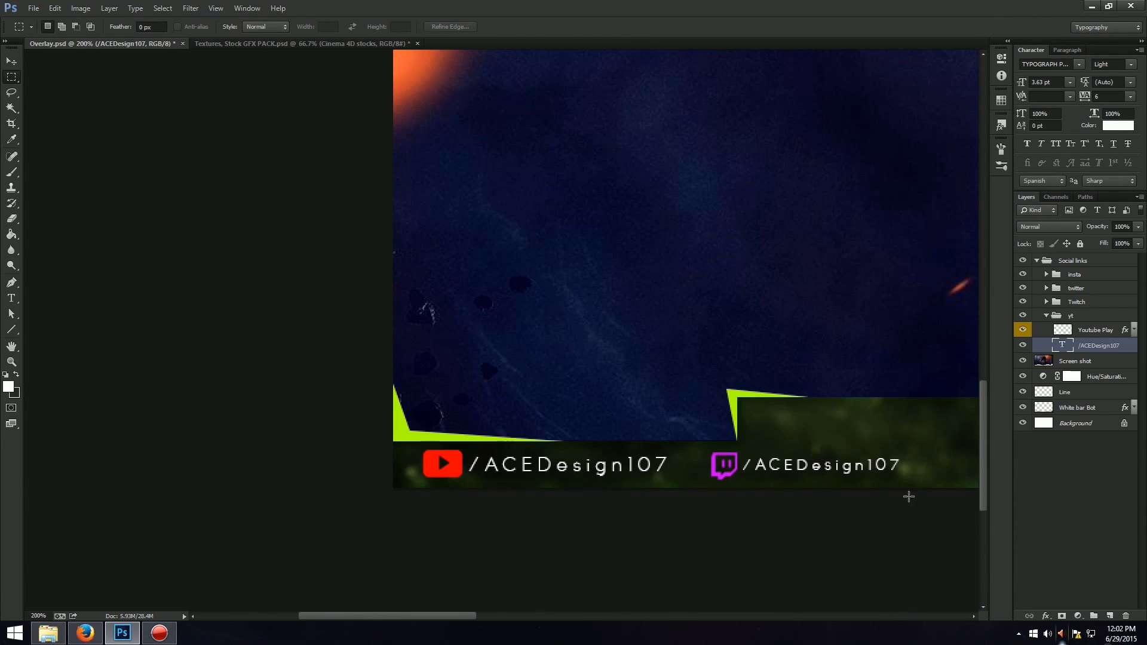
Delete the handle text layers from the Twitch, twitter and insta groups, keeping their icons.
click(1086, 305)
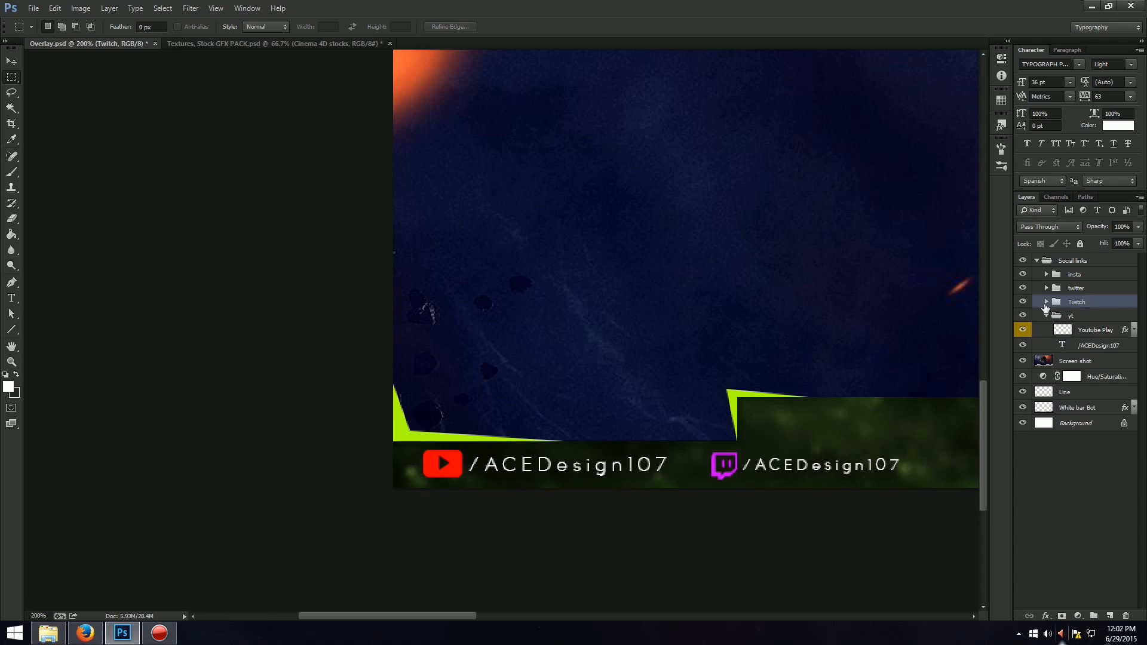
click(1046, 301)
click(1100, 316)
key(Delete)
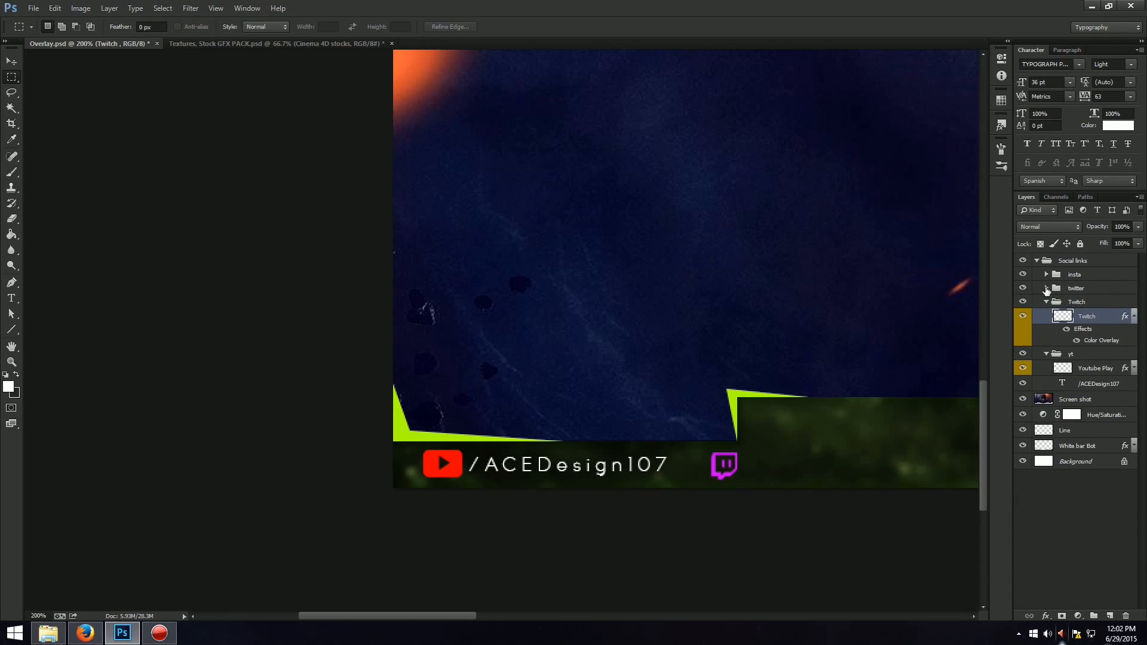
click(1046, 288)
click(1093, 318)
key(Delete)
click(1046, 288)
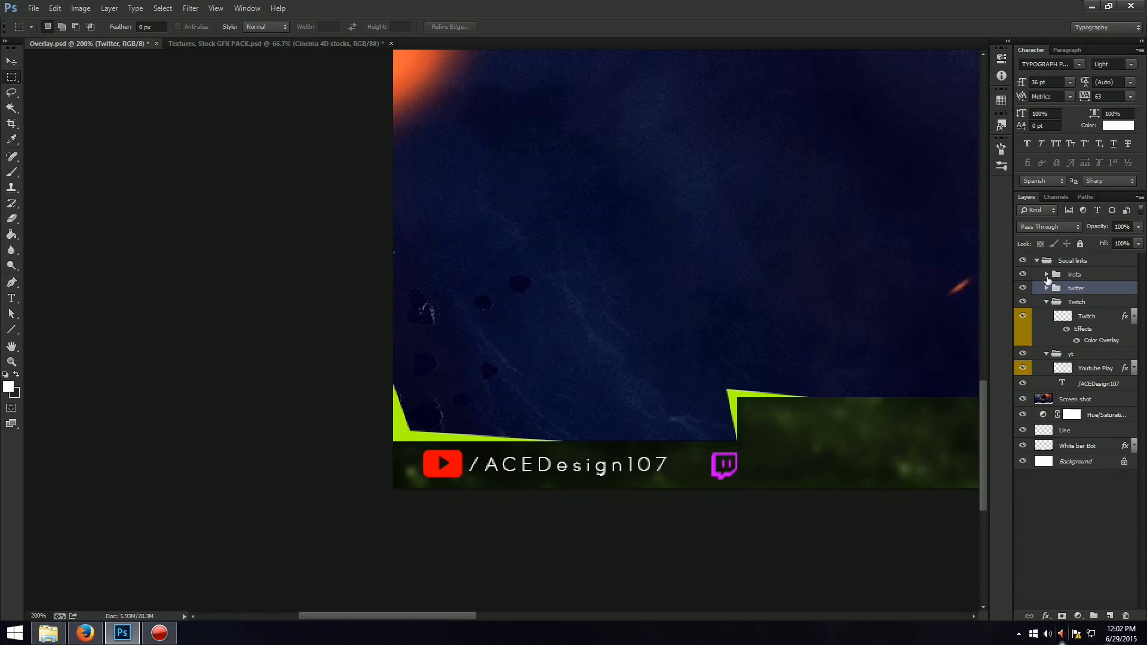
click(1045, 274)
click(1090, 305)
key(Delete)
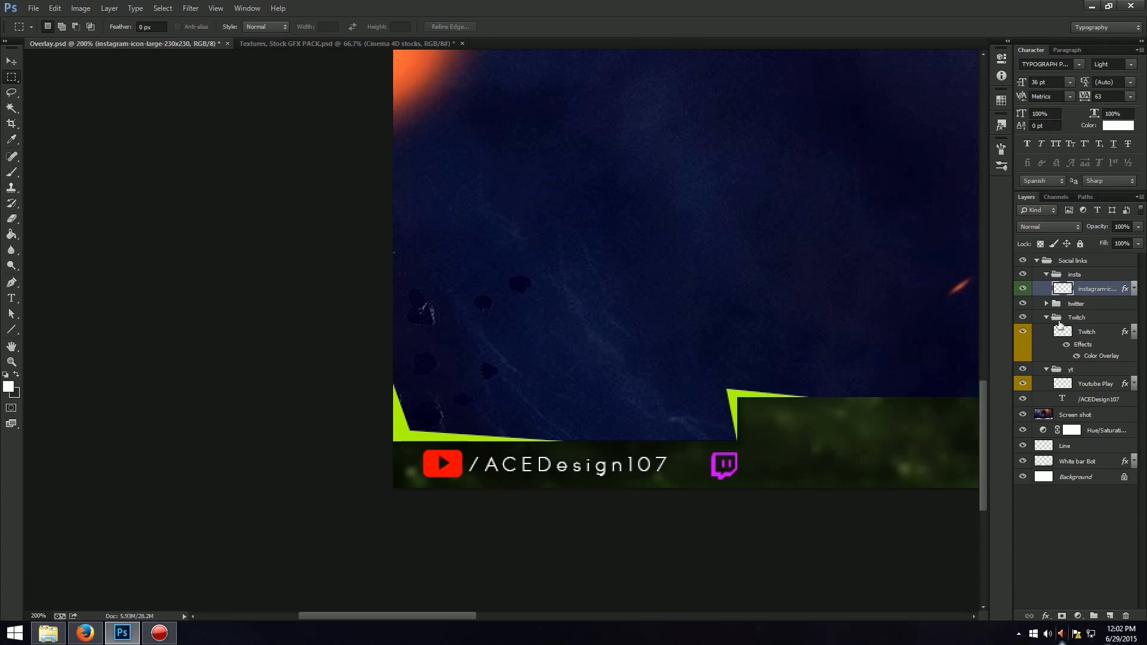
Duplicate the enlarged YouTube handle text and place the copy level with it, beside the Twitch icon.
click(1081, 387)
click(1079, 399)
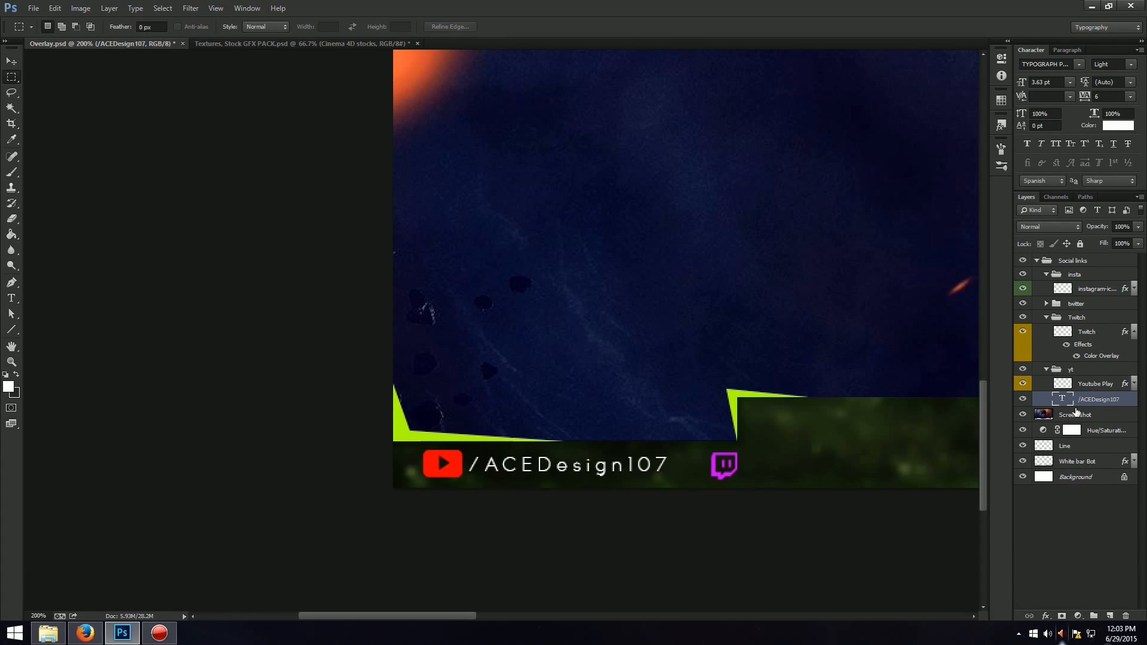
key(ctrl+j)
key(ctrl+t)
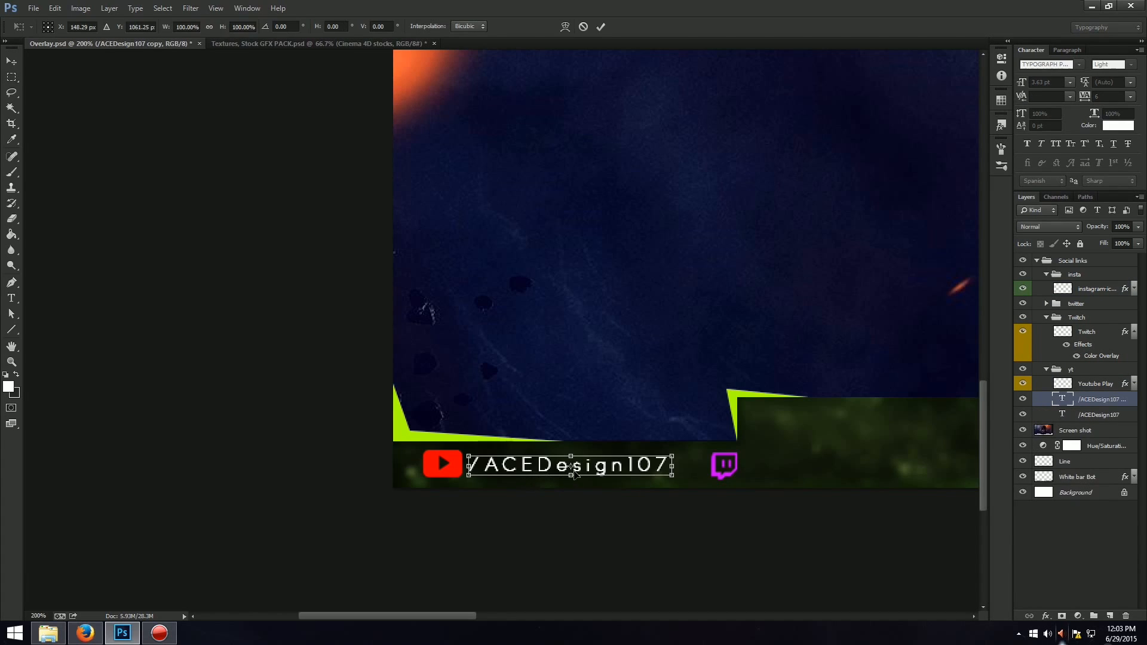
drag(639, 470, 919, 474)
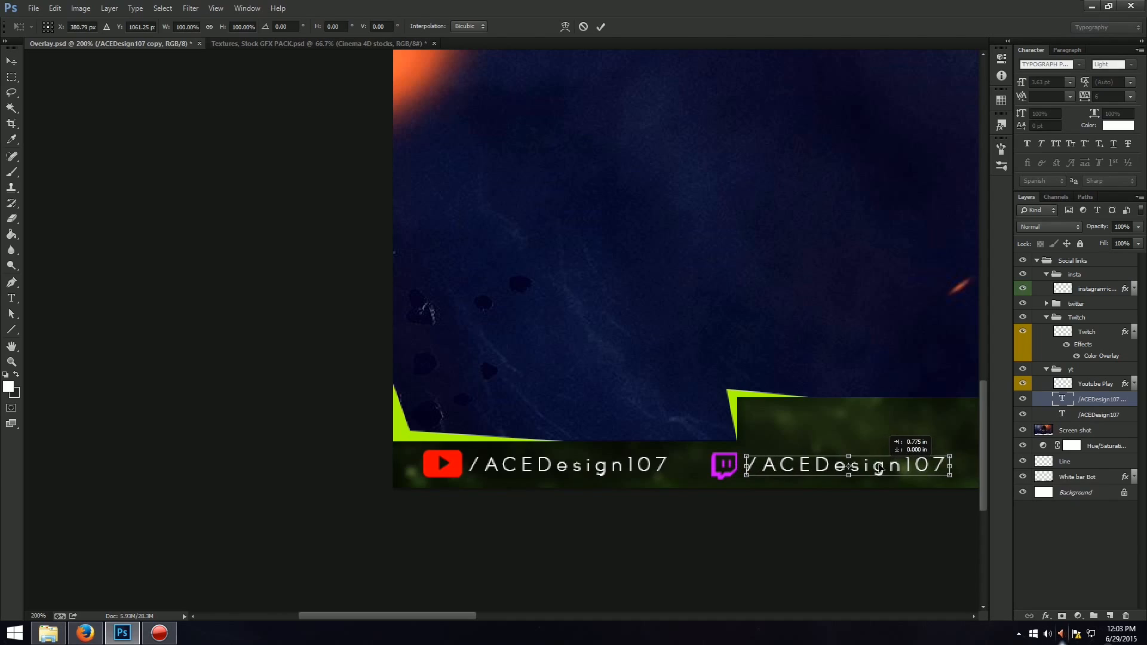
drag(453, 613, 559, 613)
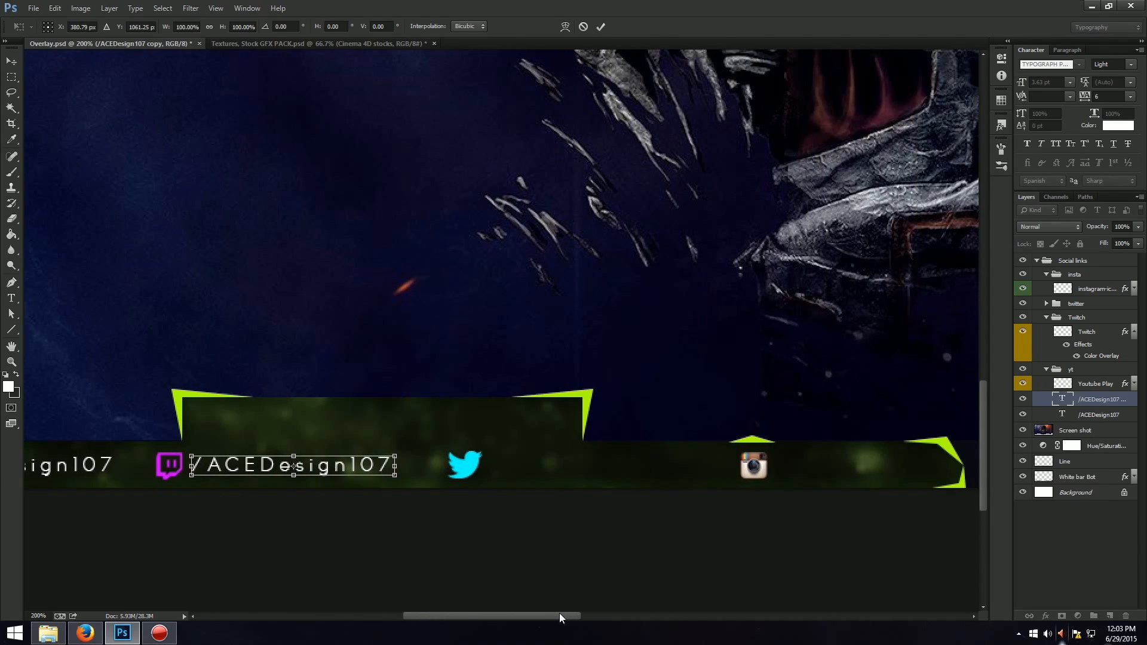
key(Return)
Duplicate the Twitch handle text and place the copy beside the Twitter icon.
key(ctrl+j)
key(ctrl+t)
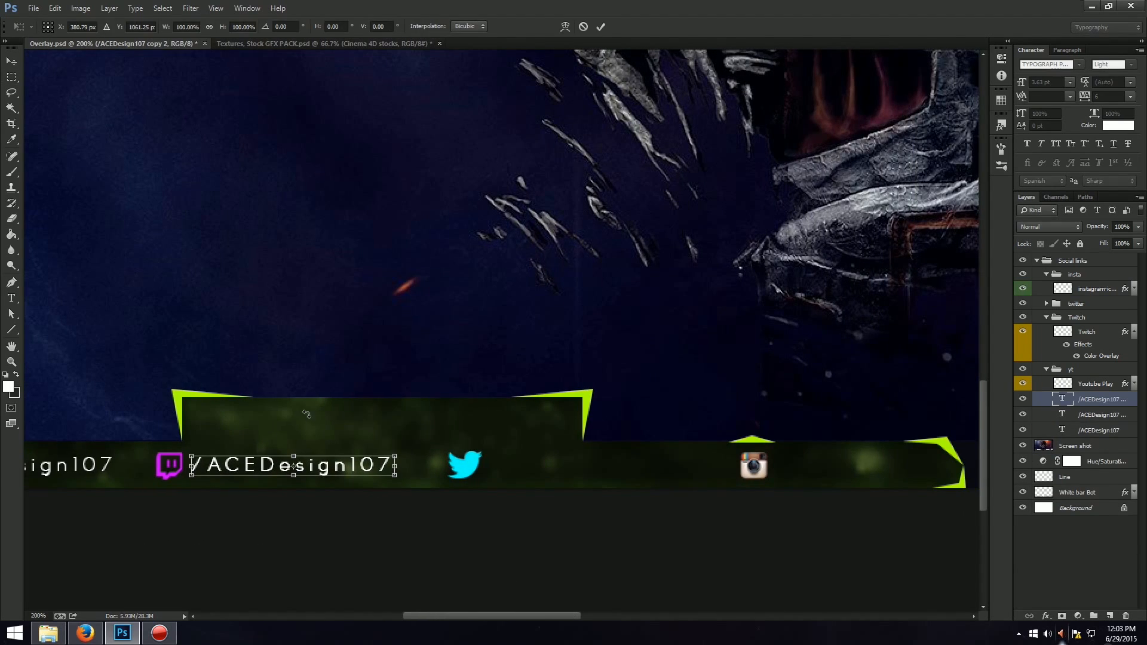
drag(337, 474, 634, 473)
key(Return)
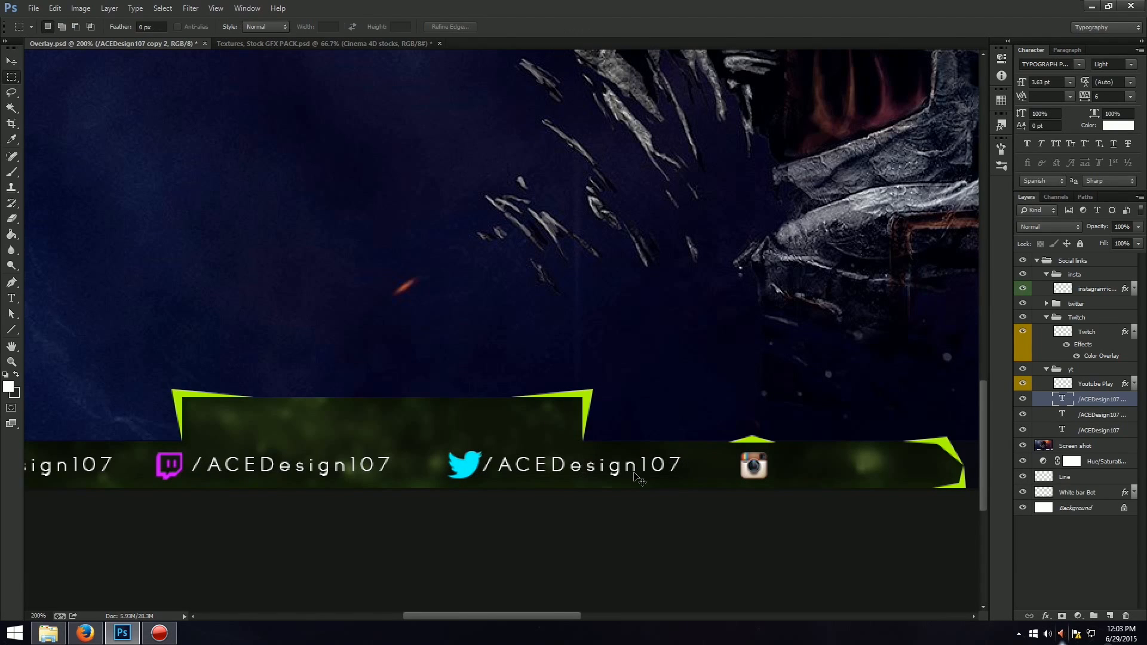
Duplicate the Twitter handle text, place the copy beside the Instagram icon, and move its layer into the insta group.
key(ctrl+j)
key(ctrl+t)
drag(644, 468, 953, 476)
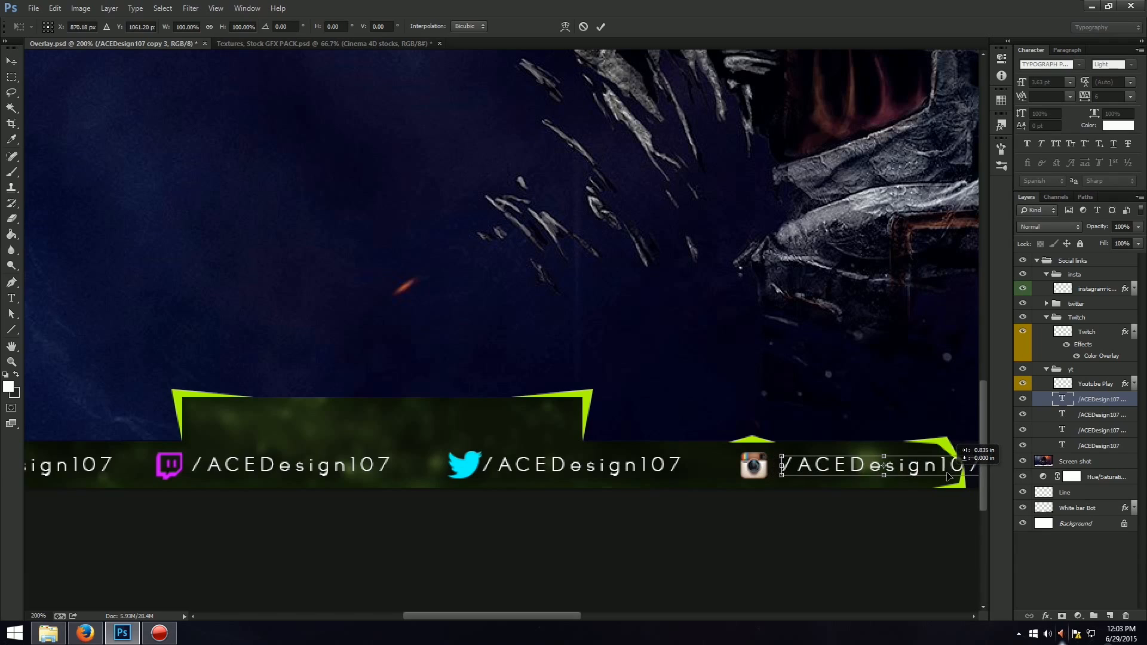
key(Return)
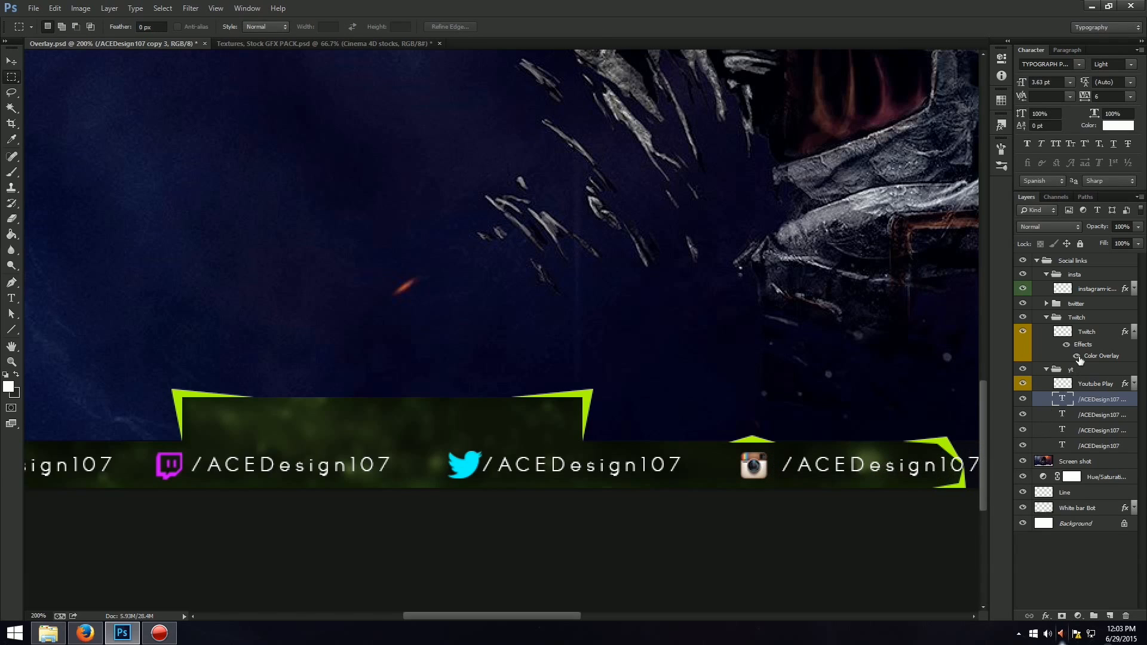
drag(1093, 399, 1110, 276)
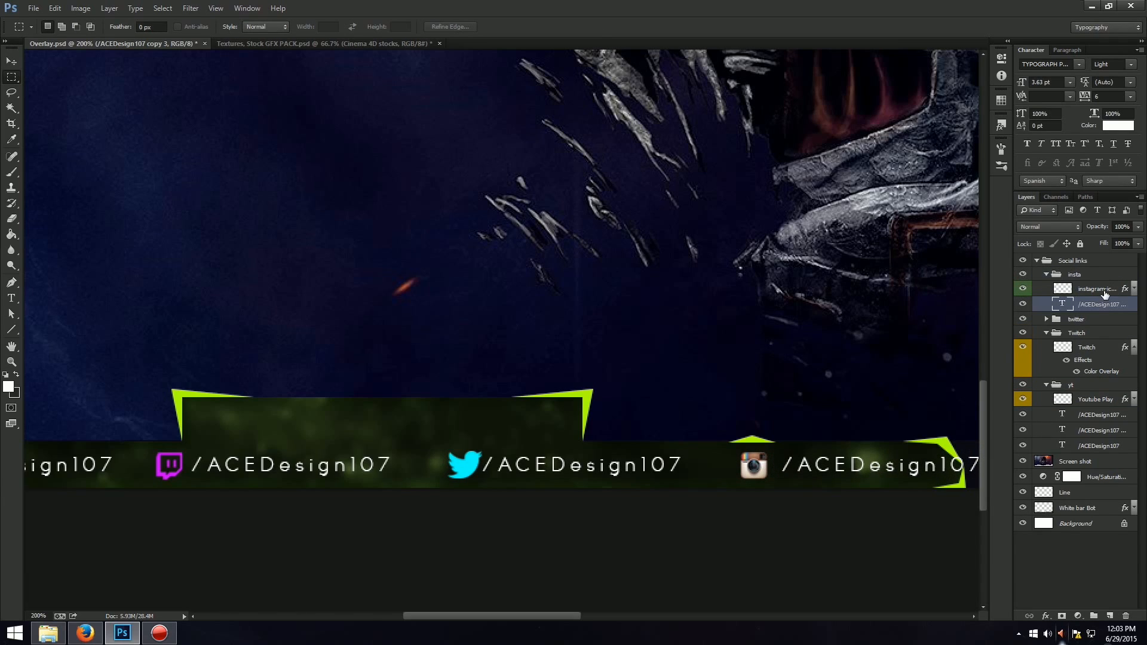
Shift the Instagram icon and its handle text together toward the Twitter link so they fit inside the strip's green end accent.
shift+click(1099, 289)
key(ctrl+t)
drag(770, 469, 736, 469)
key(Return)
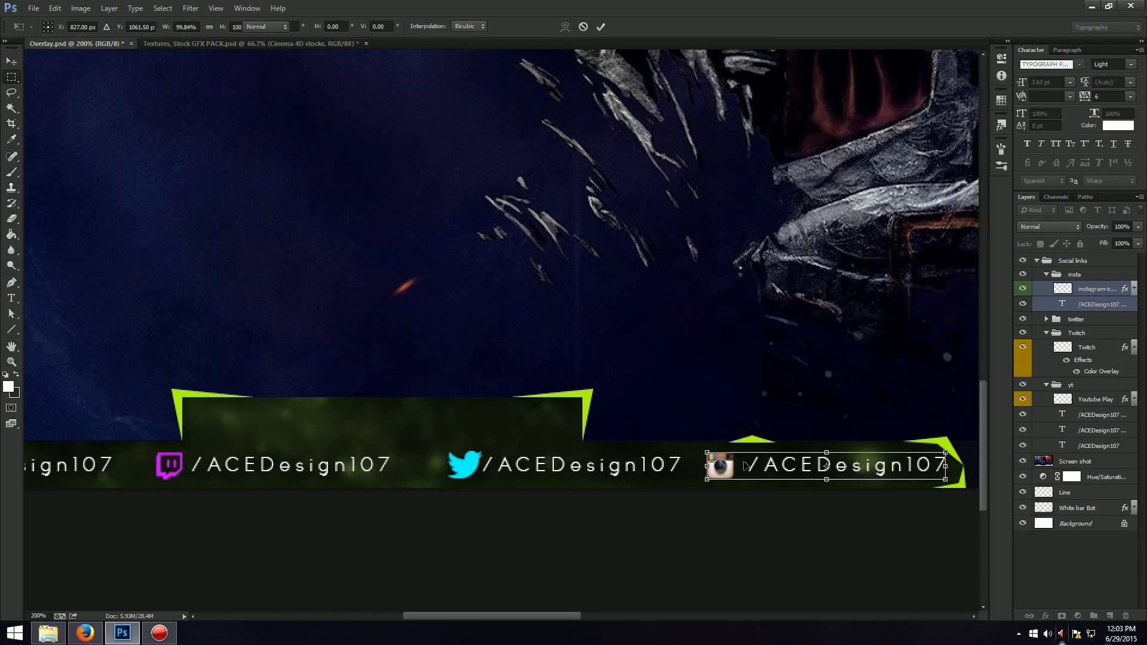
Shift the Twitter icon and its handle text slightly toward the Twitch link, and move the handle layer into the twitter group.
click(1109, 318)
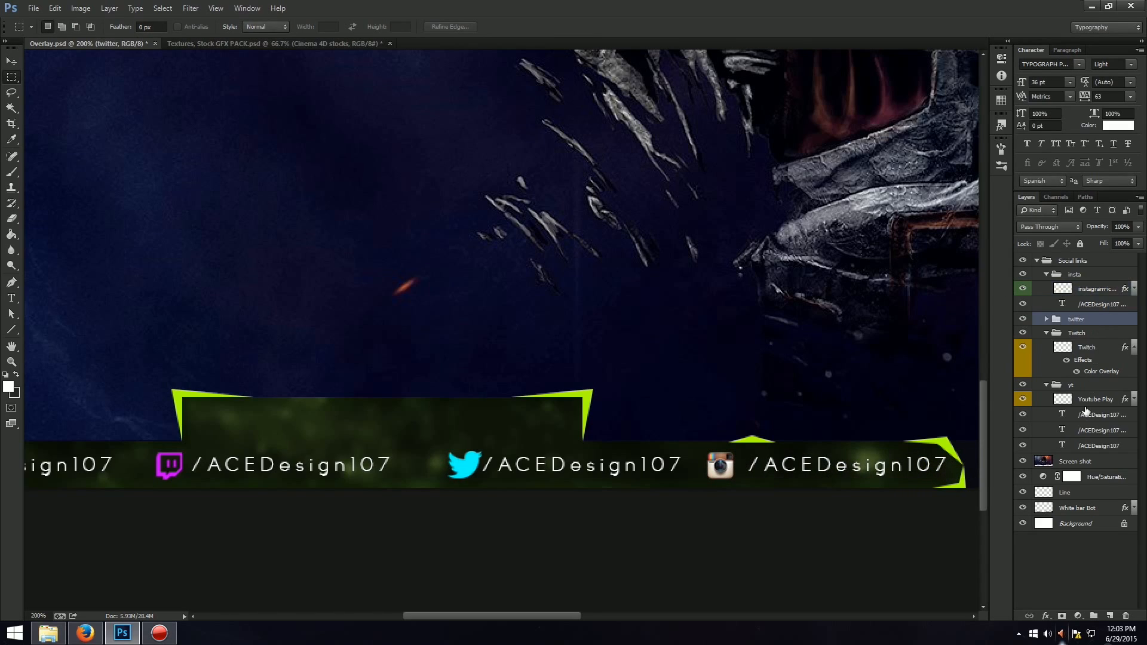
ctrl+click(1099, 414)
key(ctrl+t)
drag(606, 472, 589, 471)
key(Return)
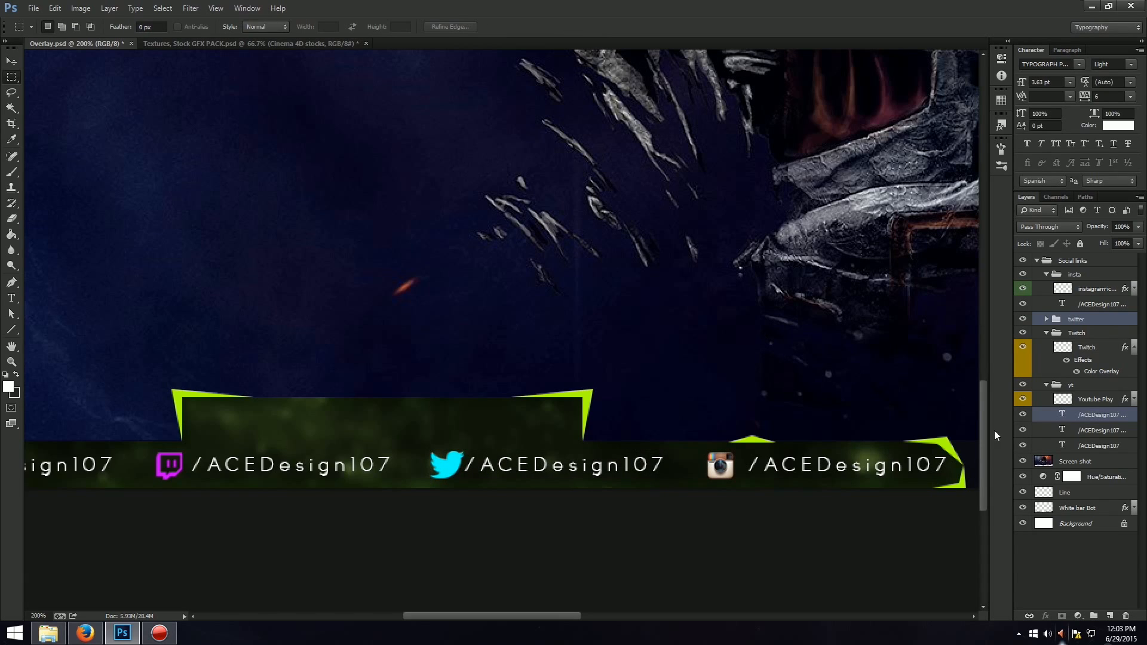
drag(1115, 416, 1120, 320)
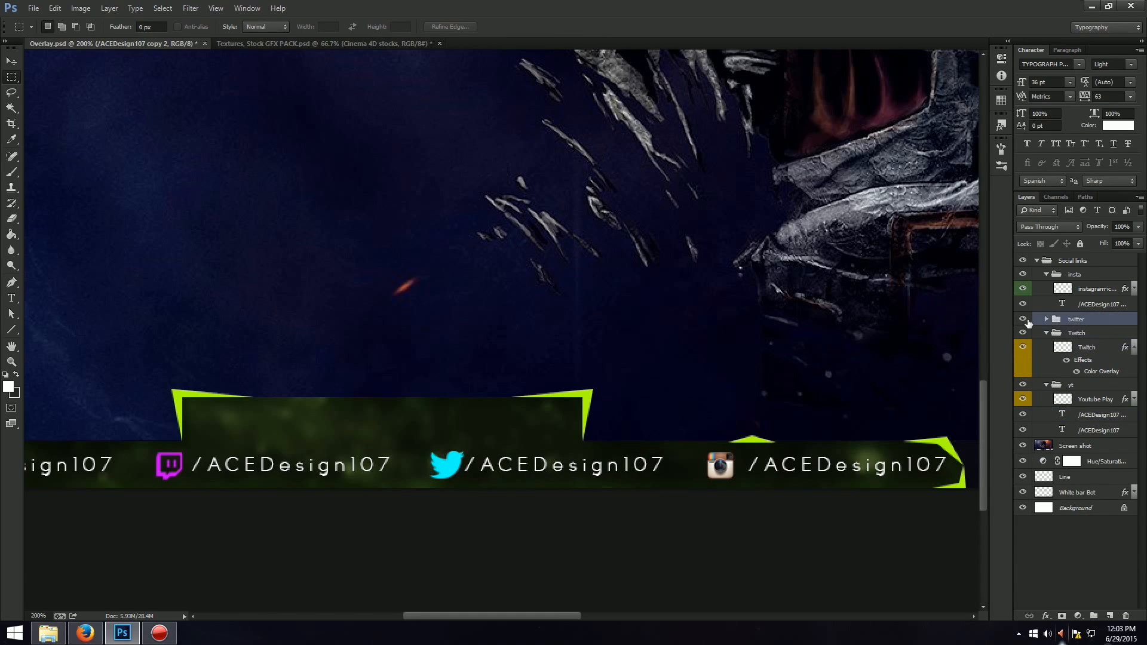
Try to move the Twitch handle text layer out of the yt group into the Twitch group.
drag(1105, 415, 1114, 335)
key(ctrl+t)
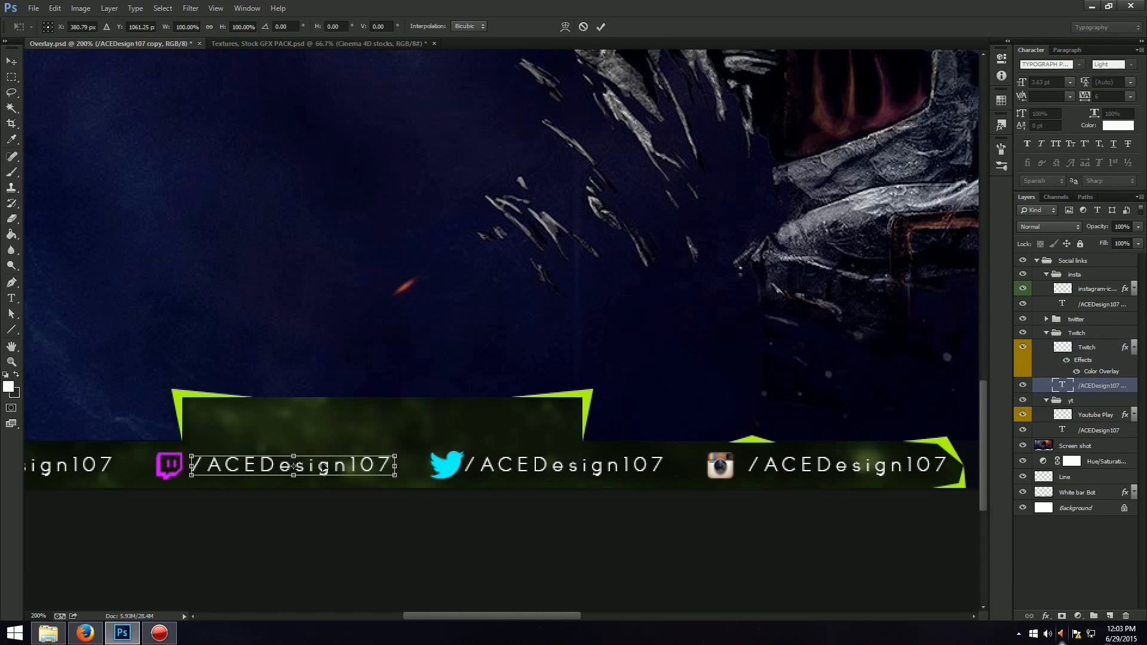
key(Escape)
key(ctrl+z)
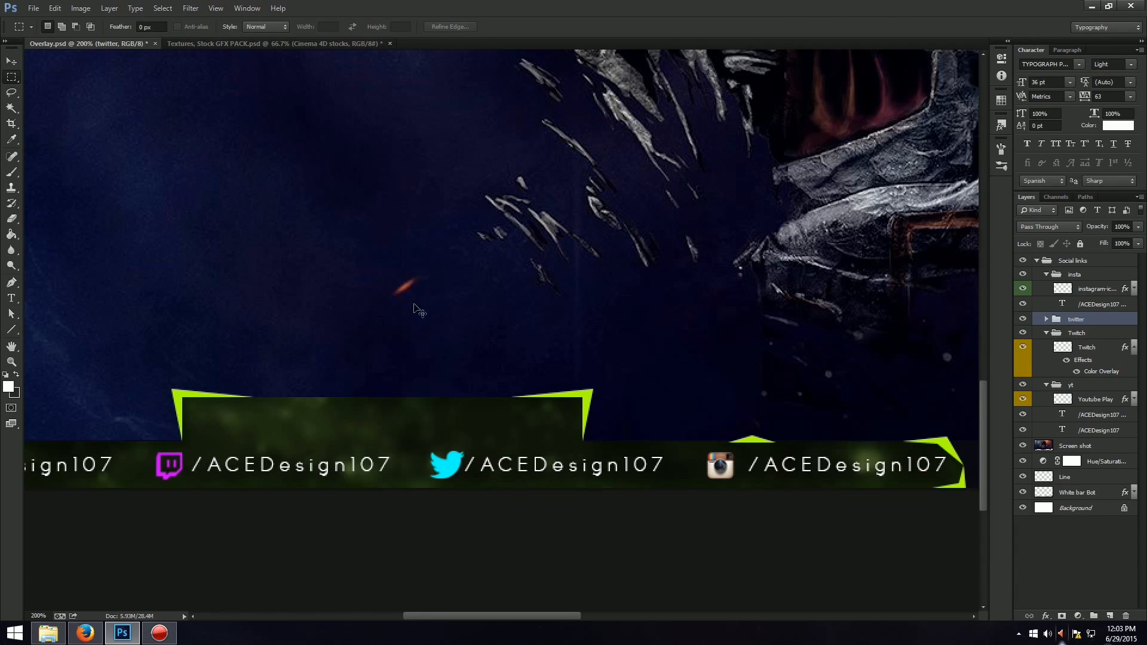
Collapse the insta, Twitch and yt layer groups, keeping the parent Social links group expanded.
key(ctrl+0)
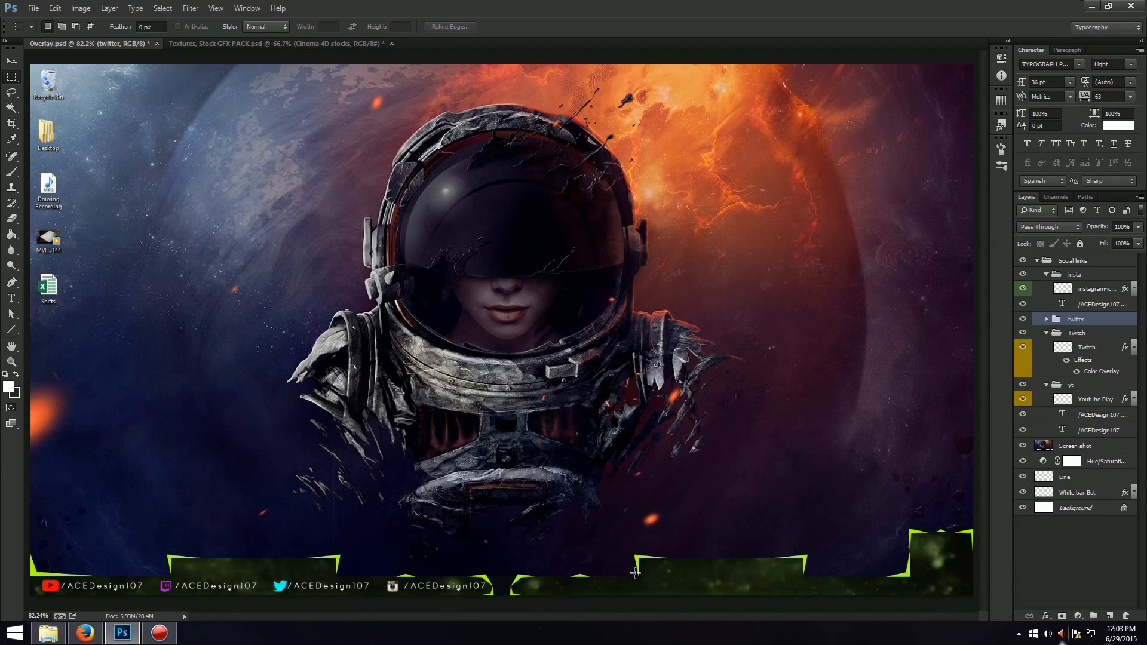
click(11, 61)
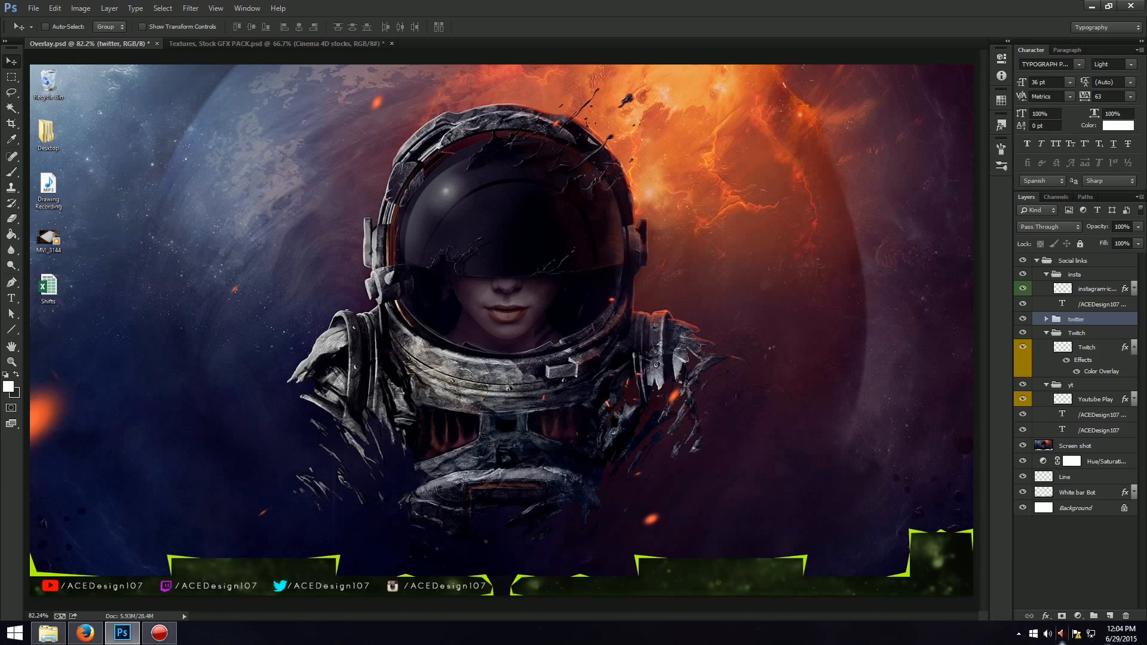
click(1046, 274)
click(1037, 261)
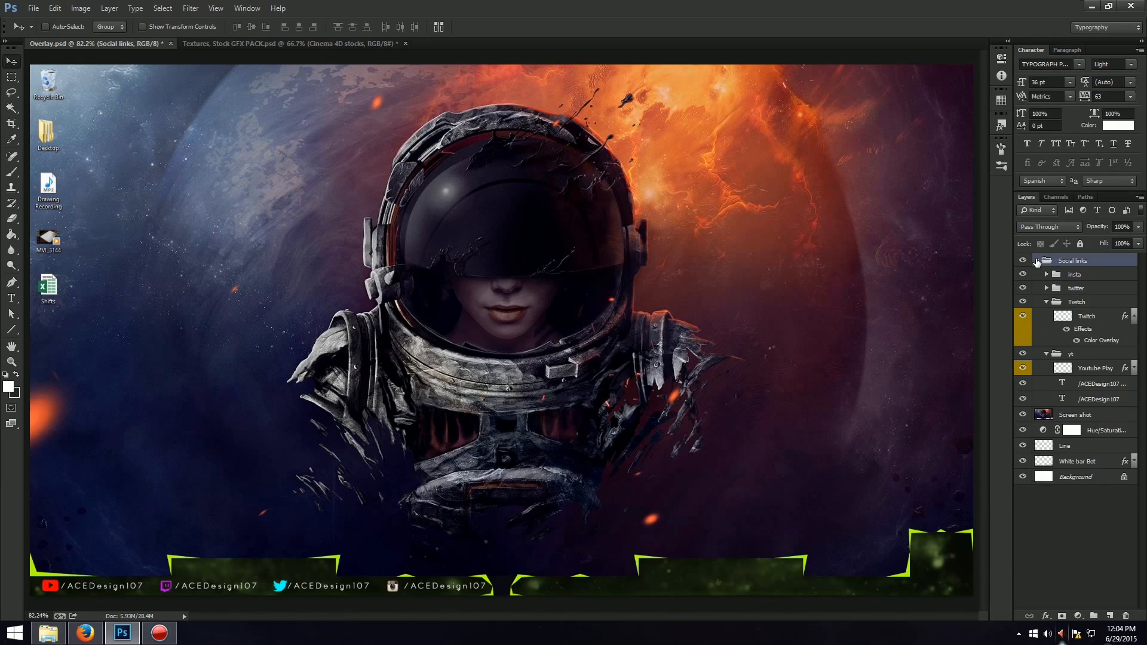
click(1037, 261)
click(1045, 302)
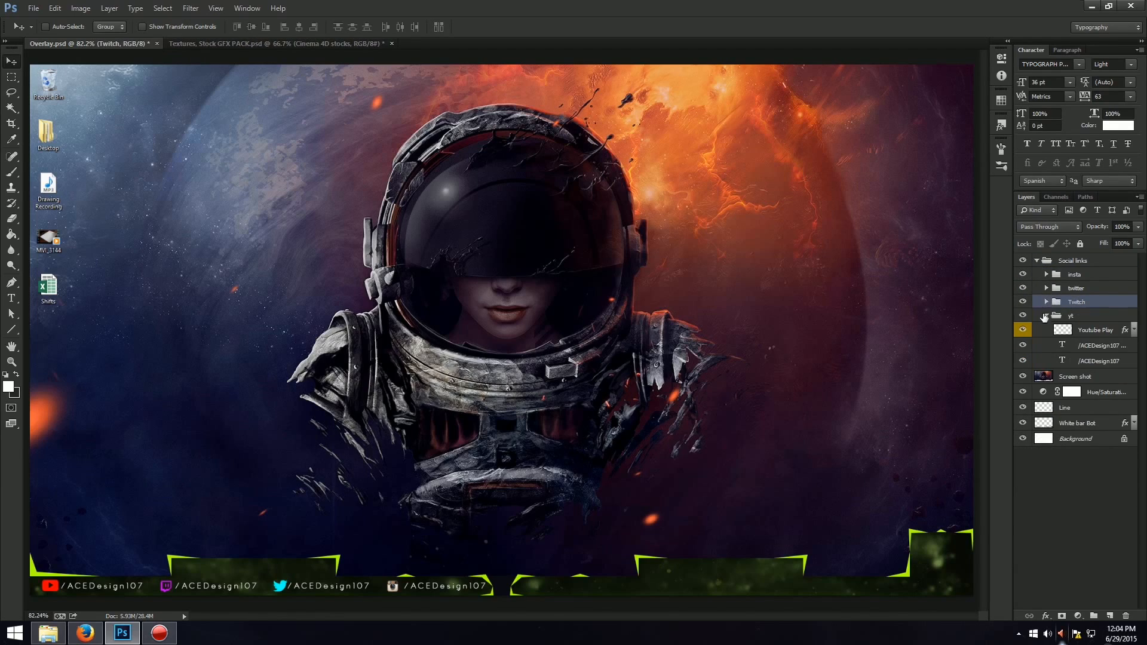
click(1046, 315)
click(1051, 316)
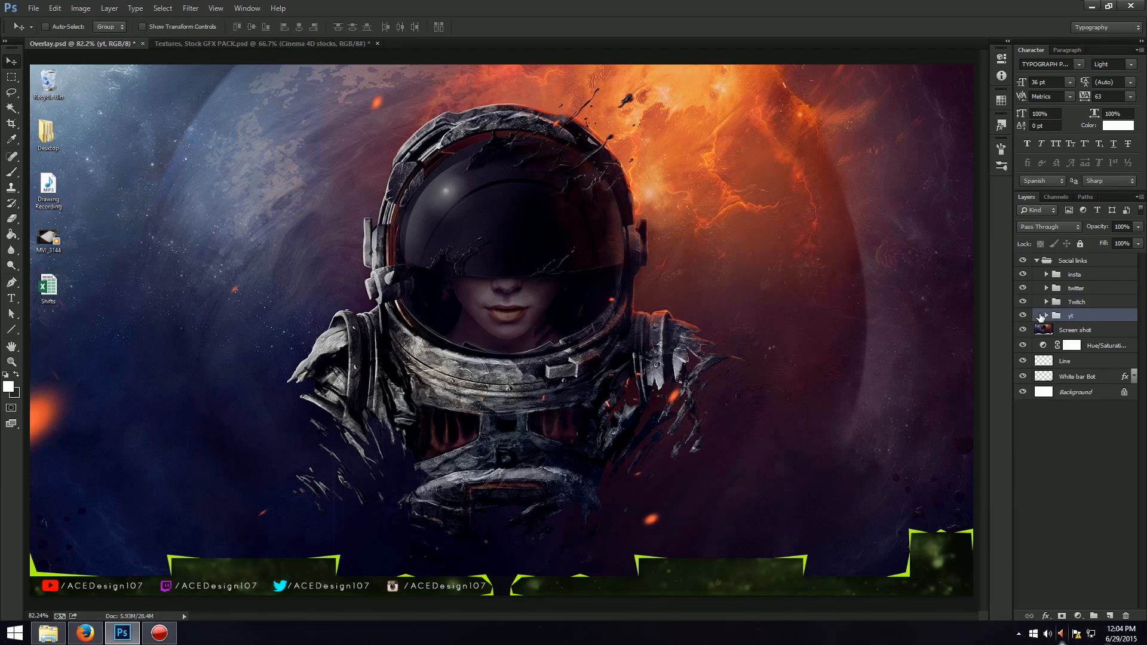
click(1047, 316)
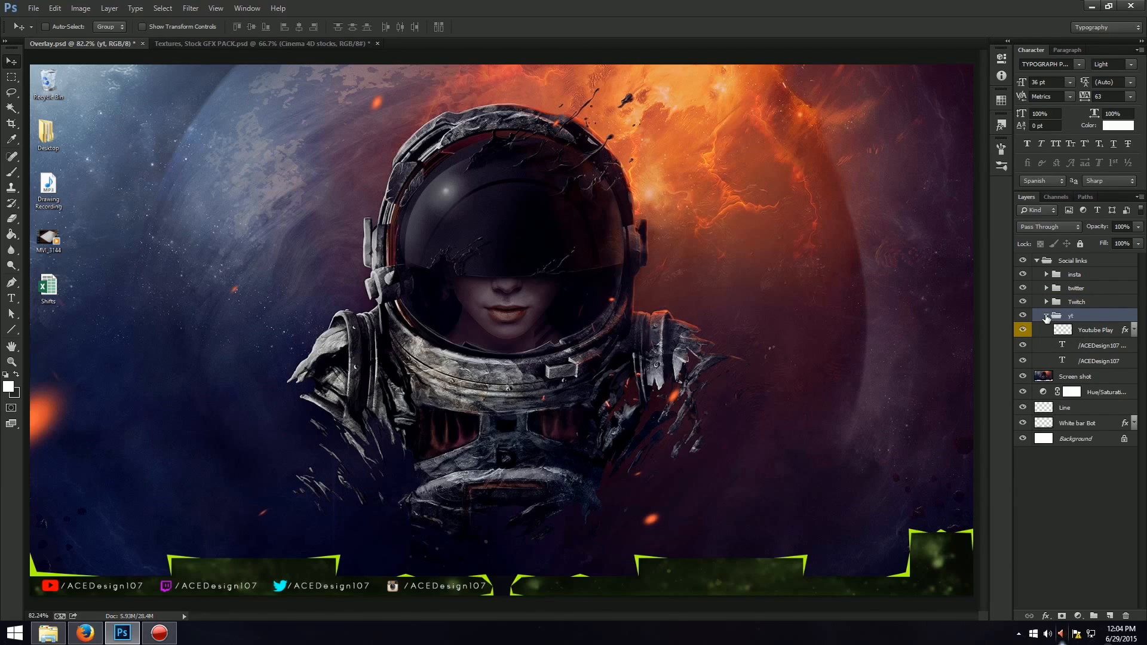
click(1046, 316)
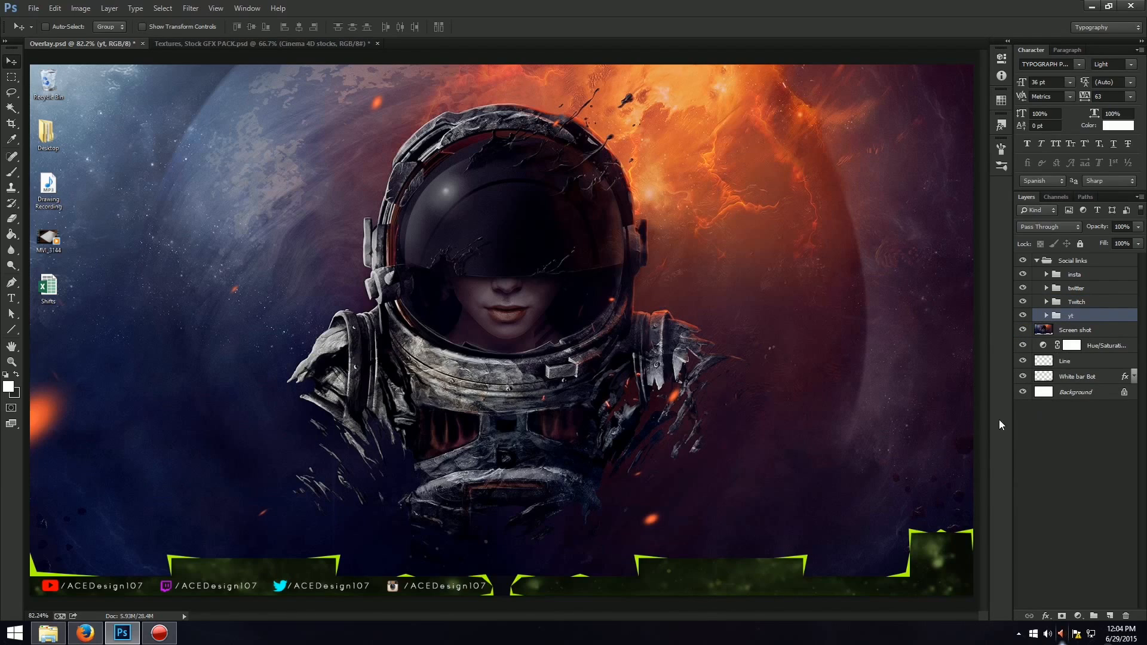